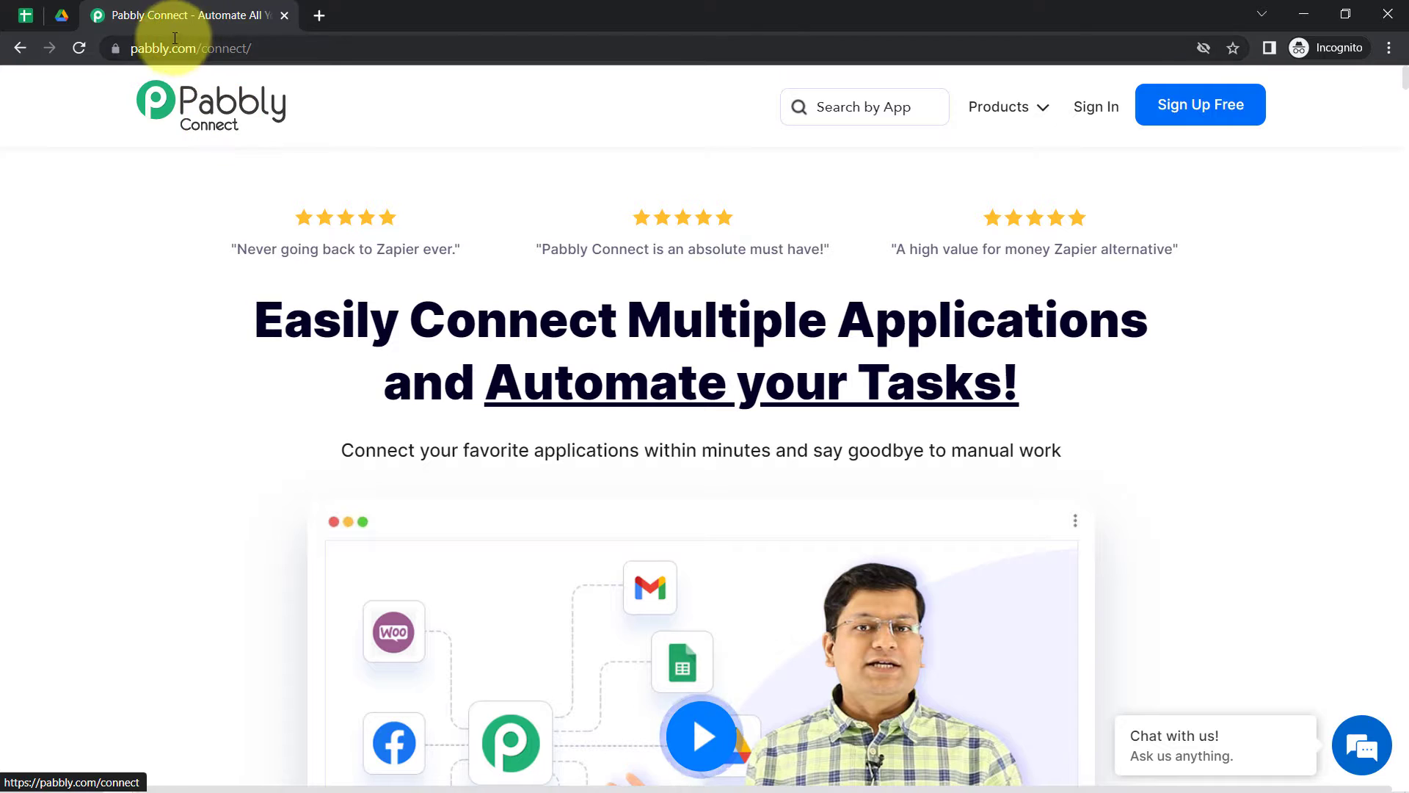
# Step: Sign in to the Pabbly account and open the Pabbly Connect dashboard
pyautogui.moveTo(153, 48); pyautogui.dragTo(324, 48)
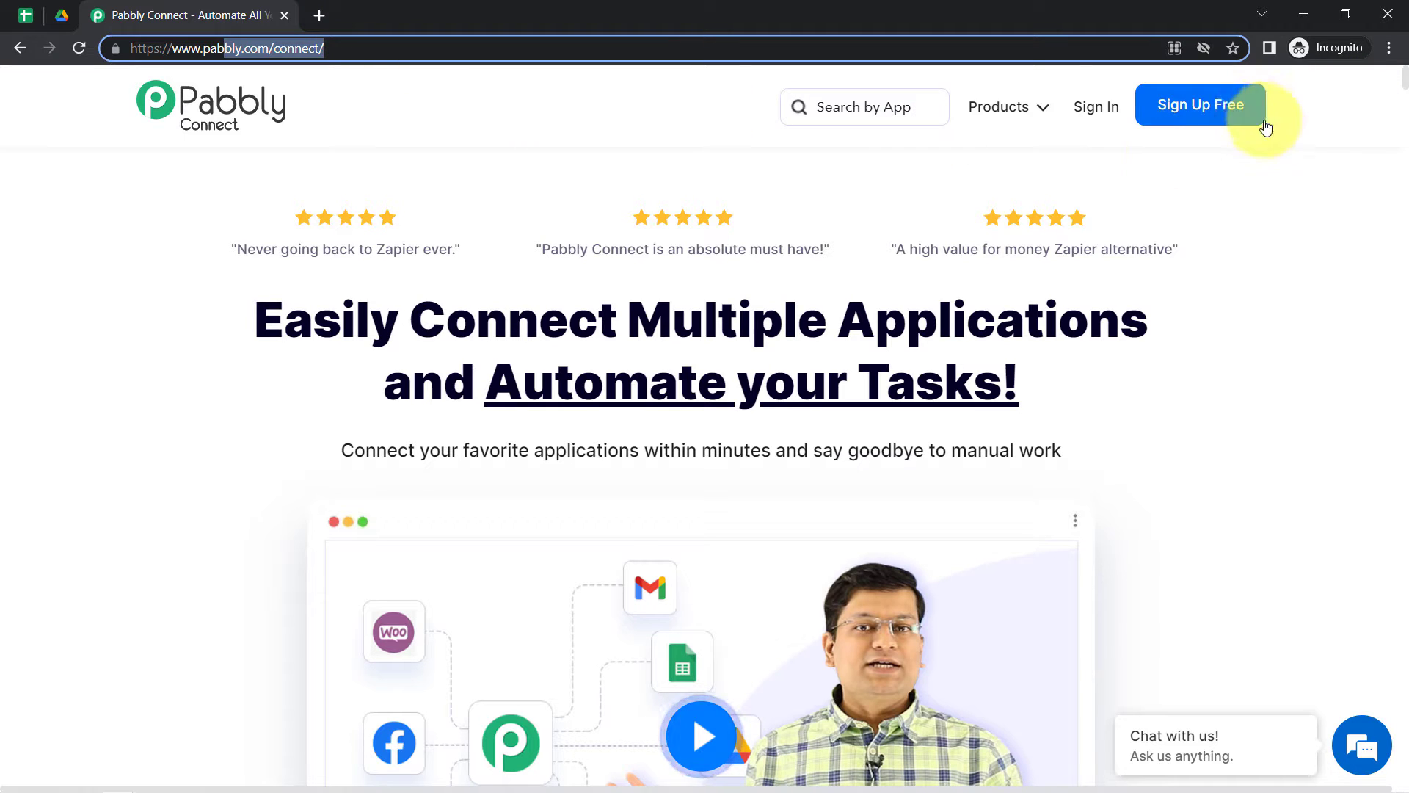
pyautogui.click(1089, 110)
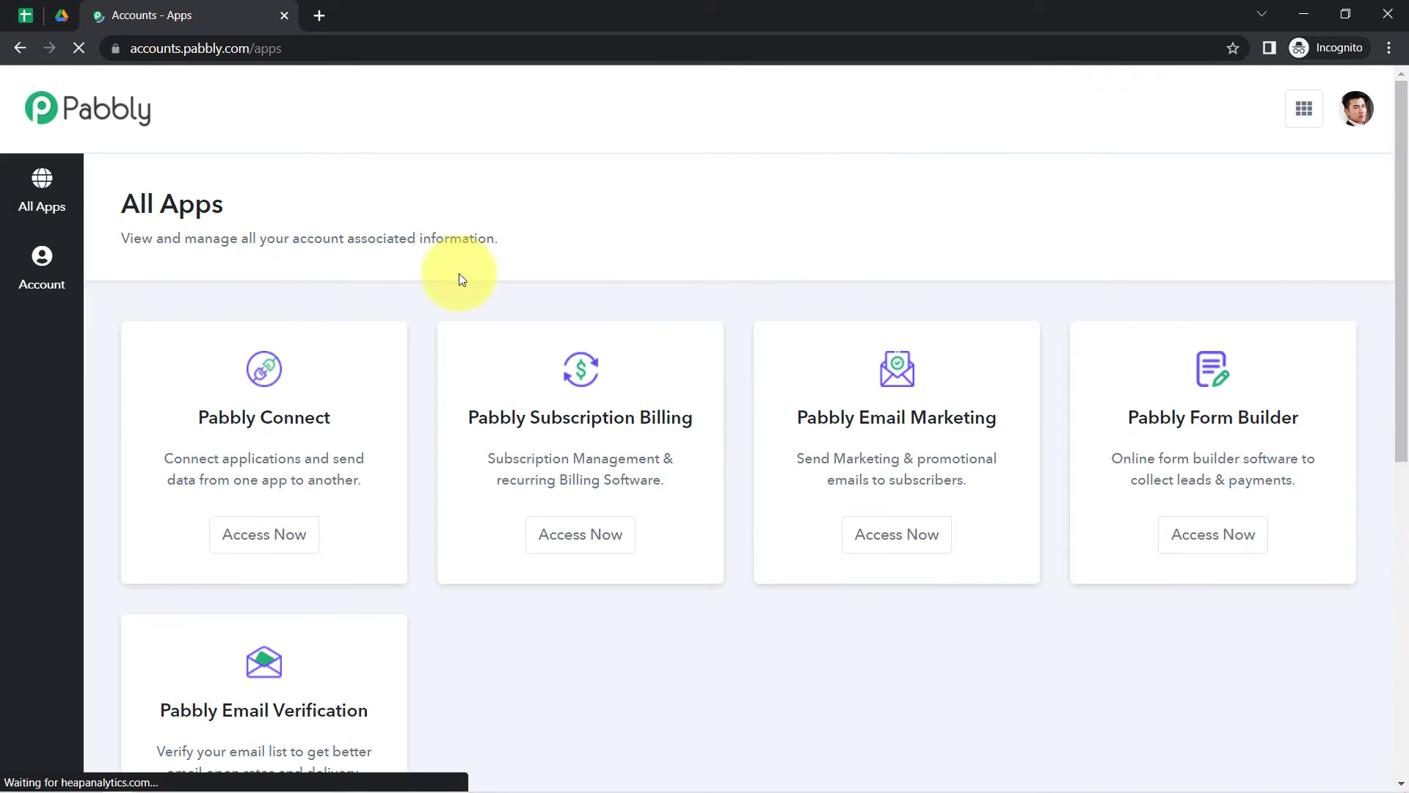
pyautogui.click(298, 553)
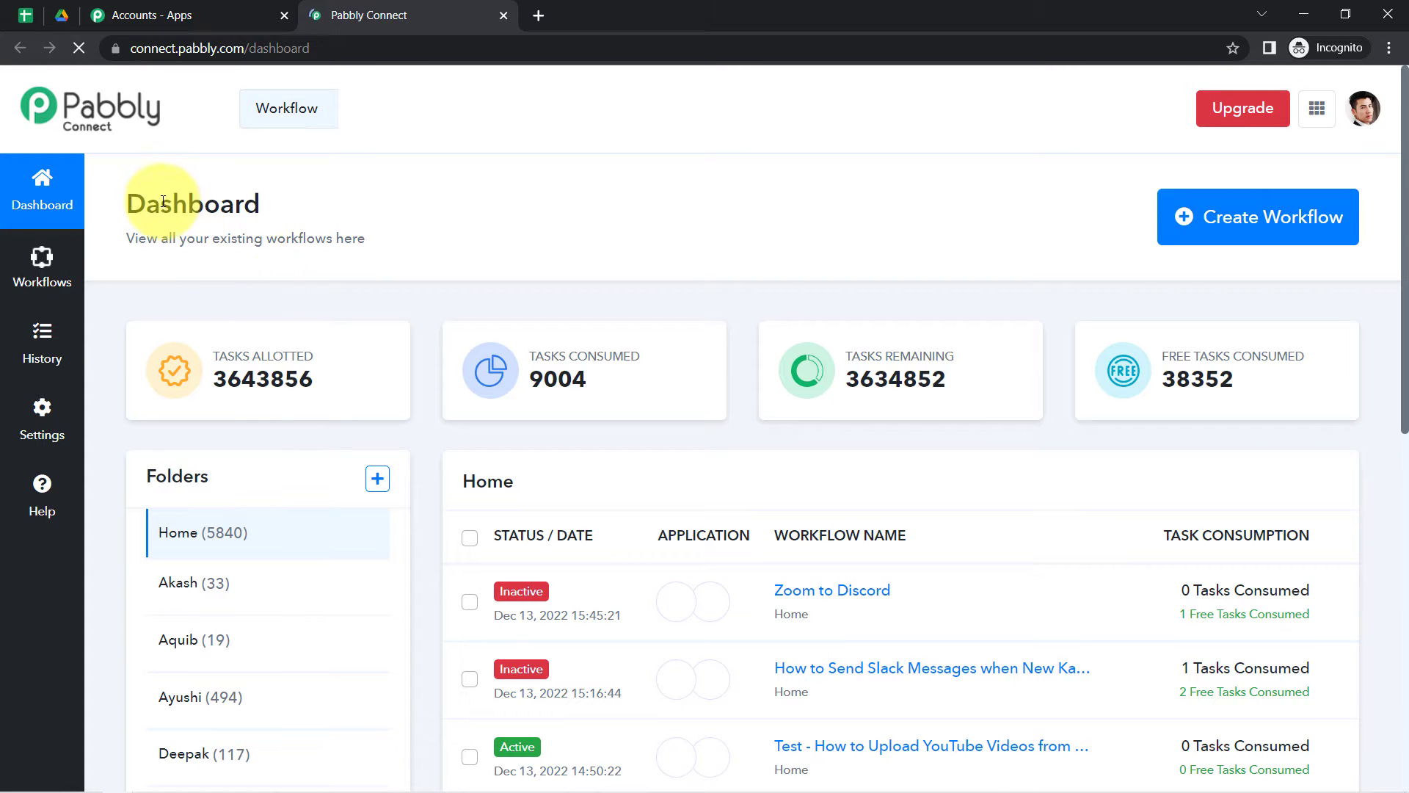
pyautogui.moveTo(163, 202); pyautogui.dragTo(283, 201)
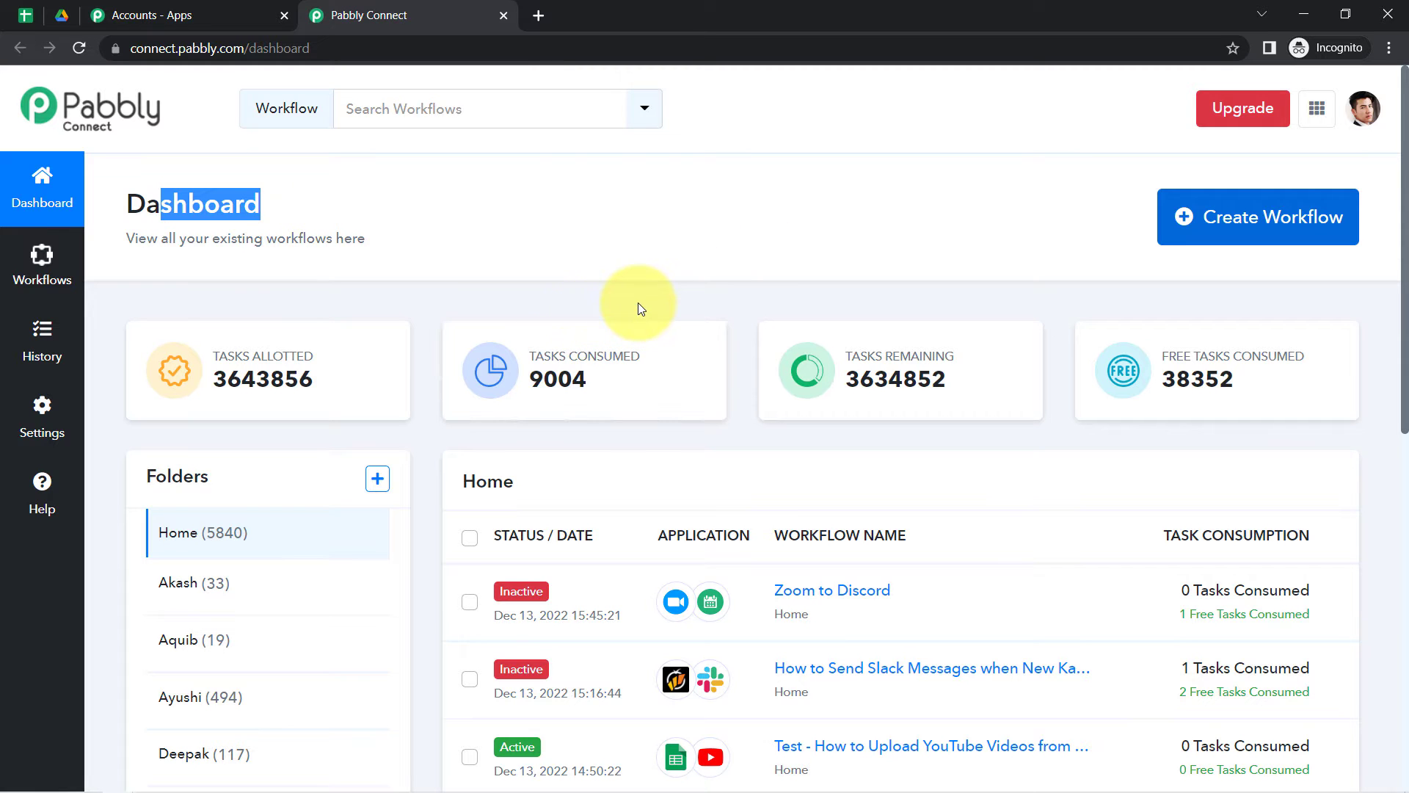
# Step: Create a workflow named "Auto-generate Articles using OpenAI from Google Sheets & Draft in Google Docs"
pyautogui.click(1192, 220)
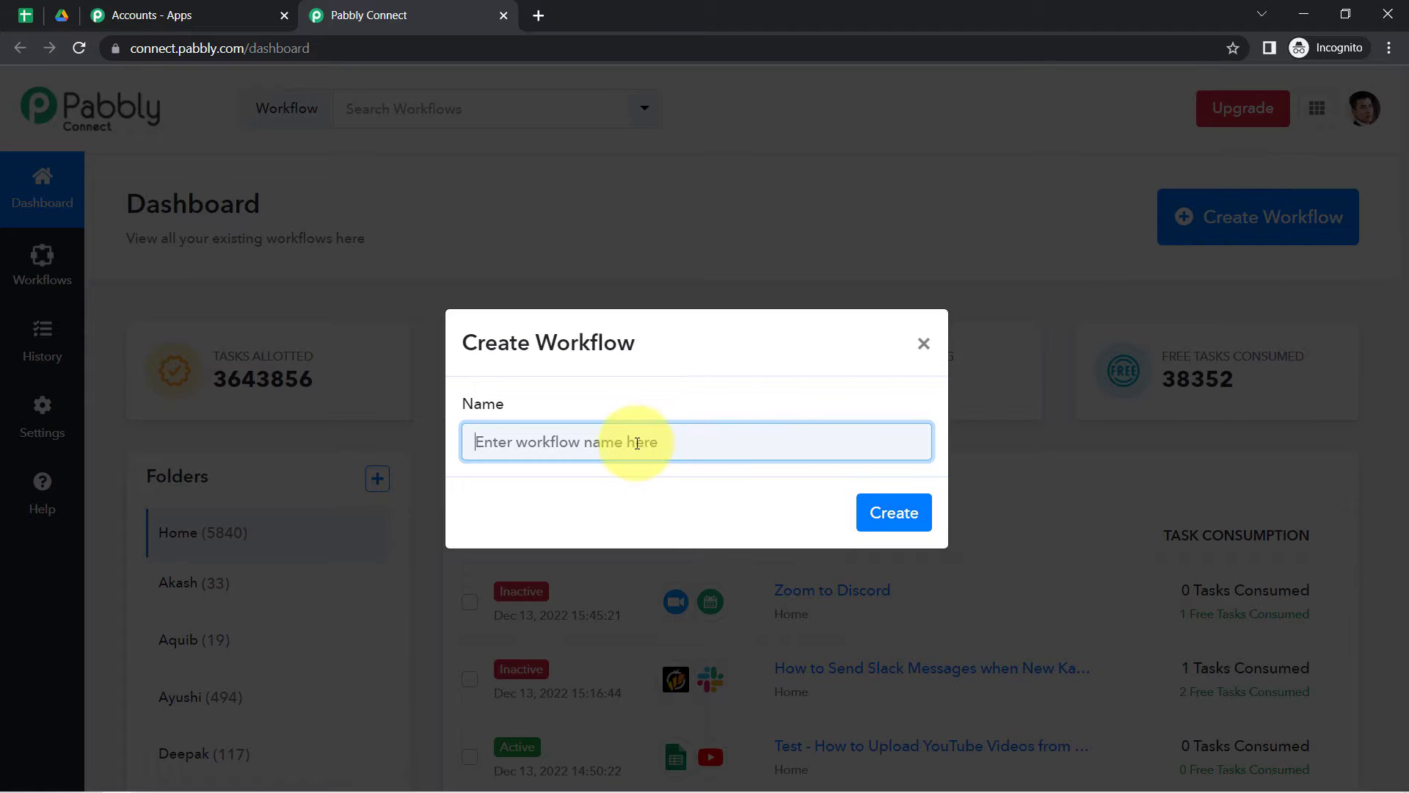
pyautogui.write('Auto-generate Articles using OpenAI from Google Sheets')
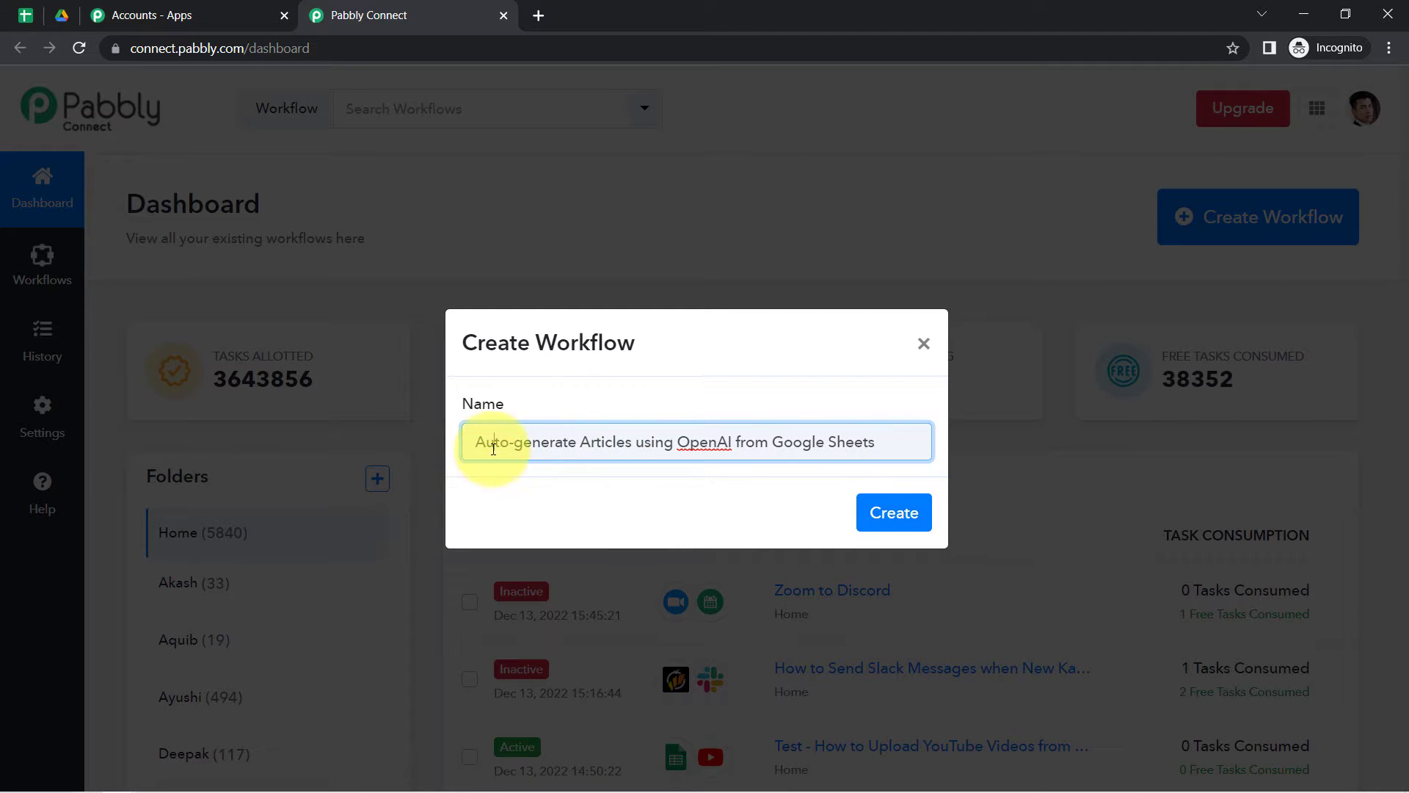
pyautogui.moveTo(493, 448); pyautogui.dragTo(769, 447)
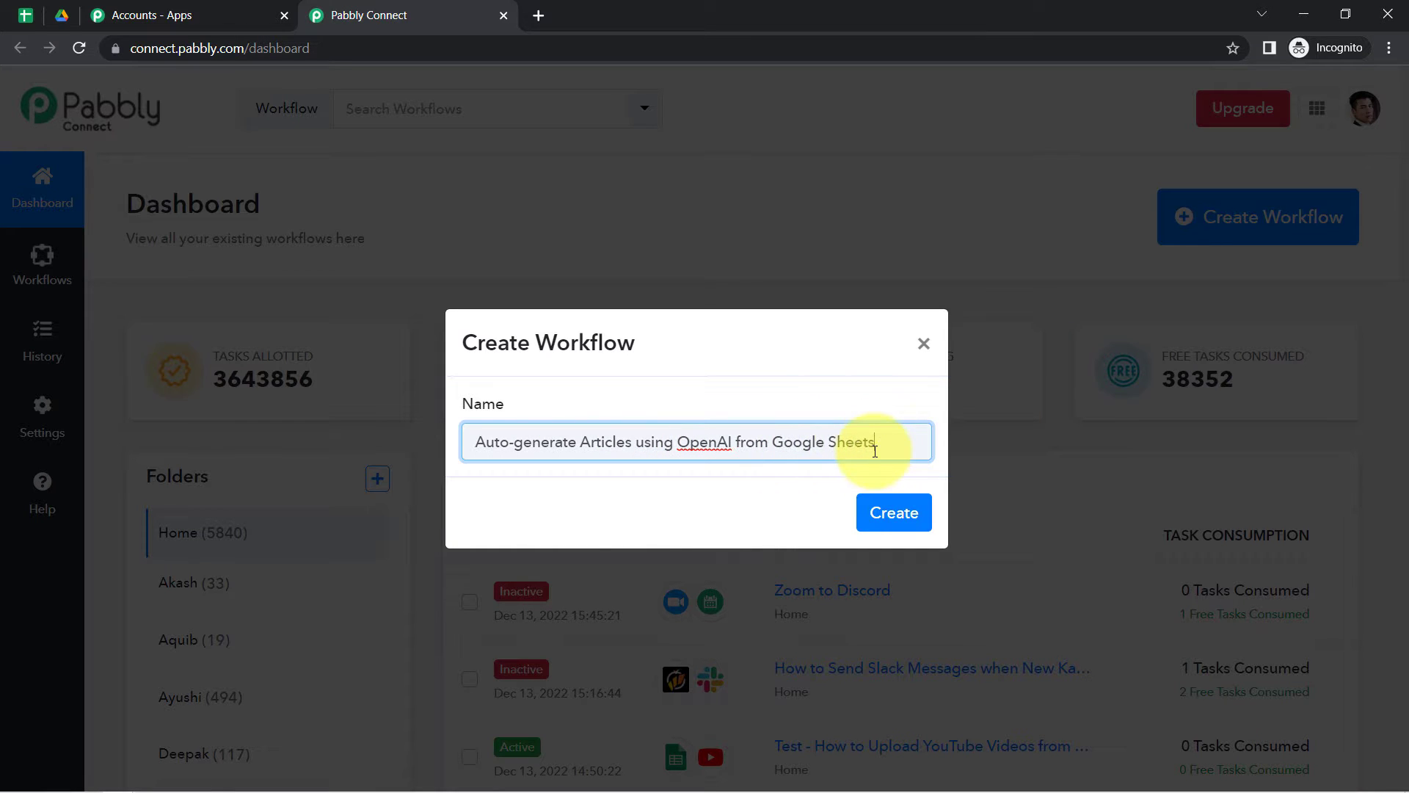
pyautogui.write('Draft')
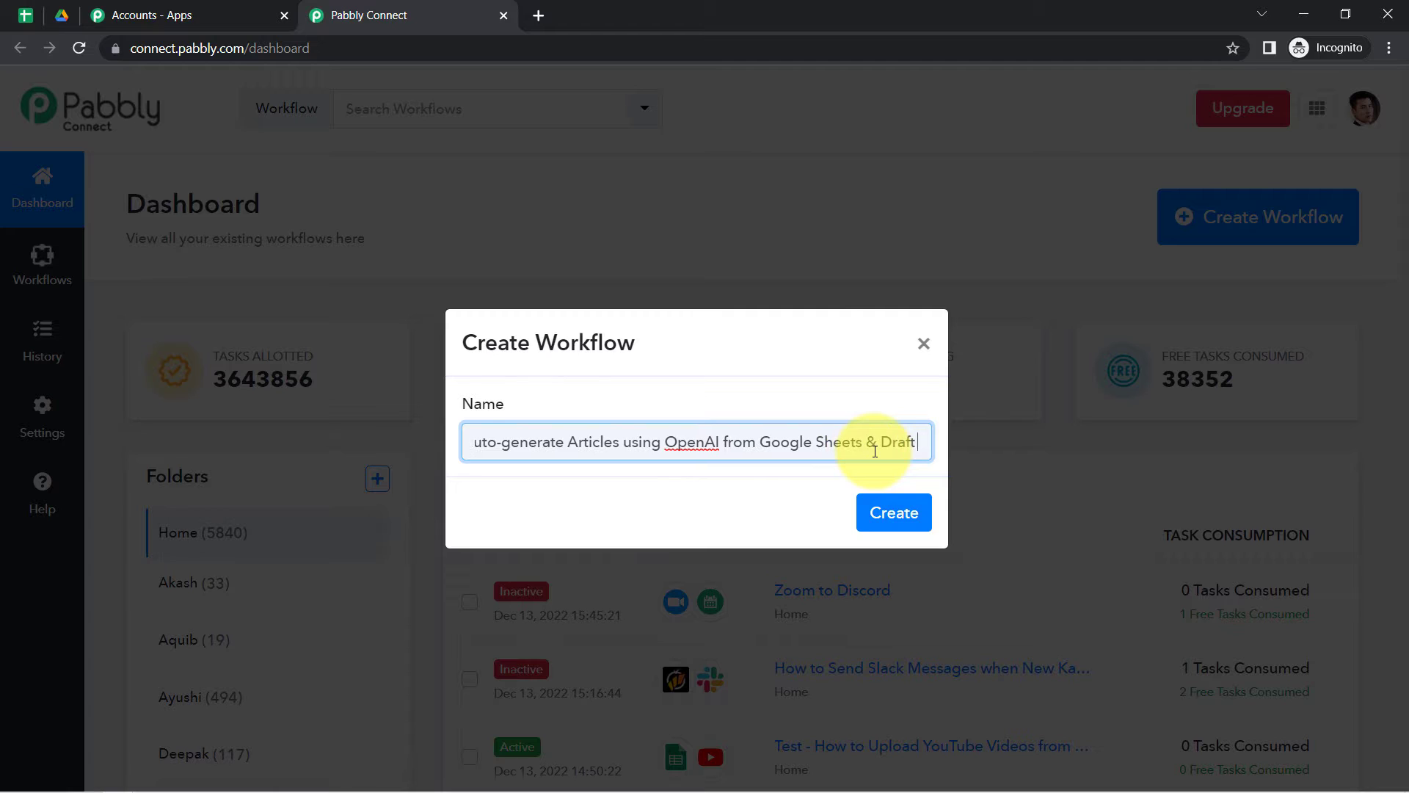
pyautogui.write(' in Google Docs')
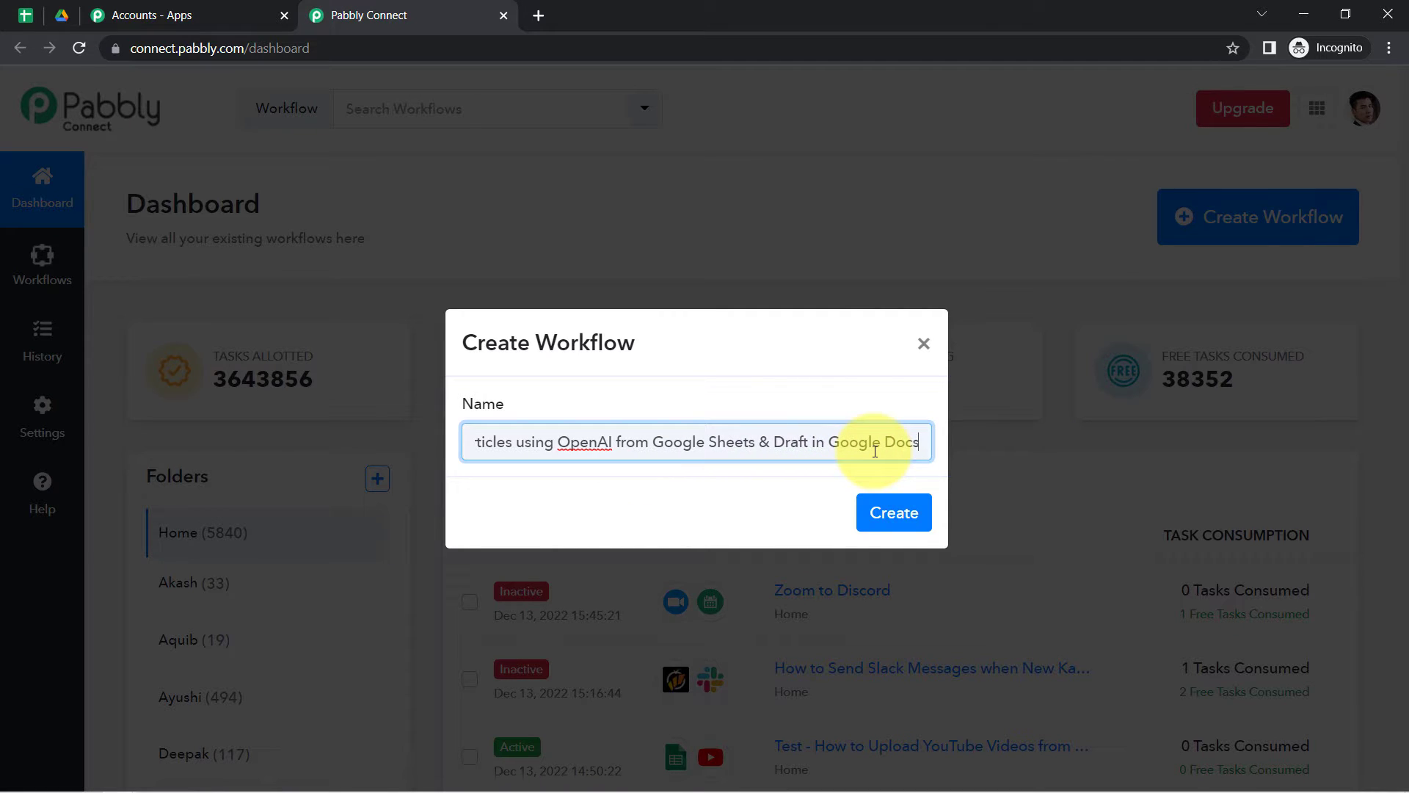
pyautogui.press('Home')
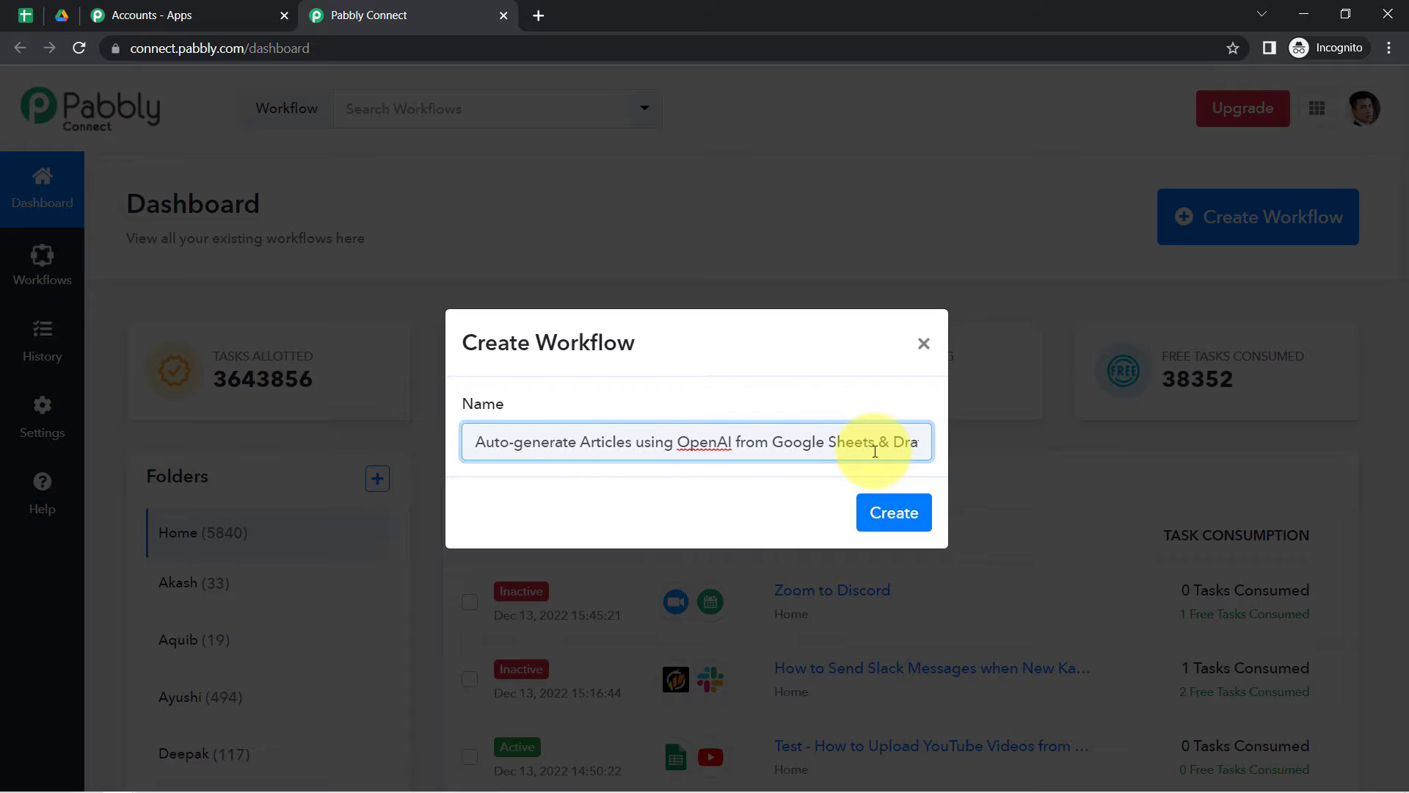
pyautogui.moveTo(700, 444); pyautogui.dragTo(999, 449)
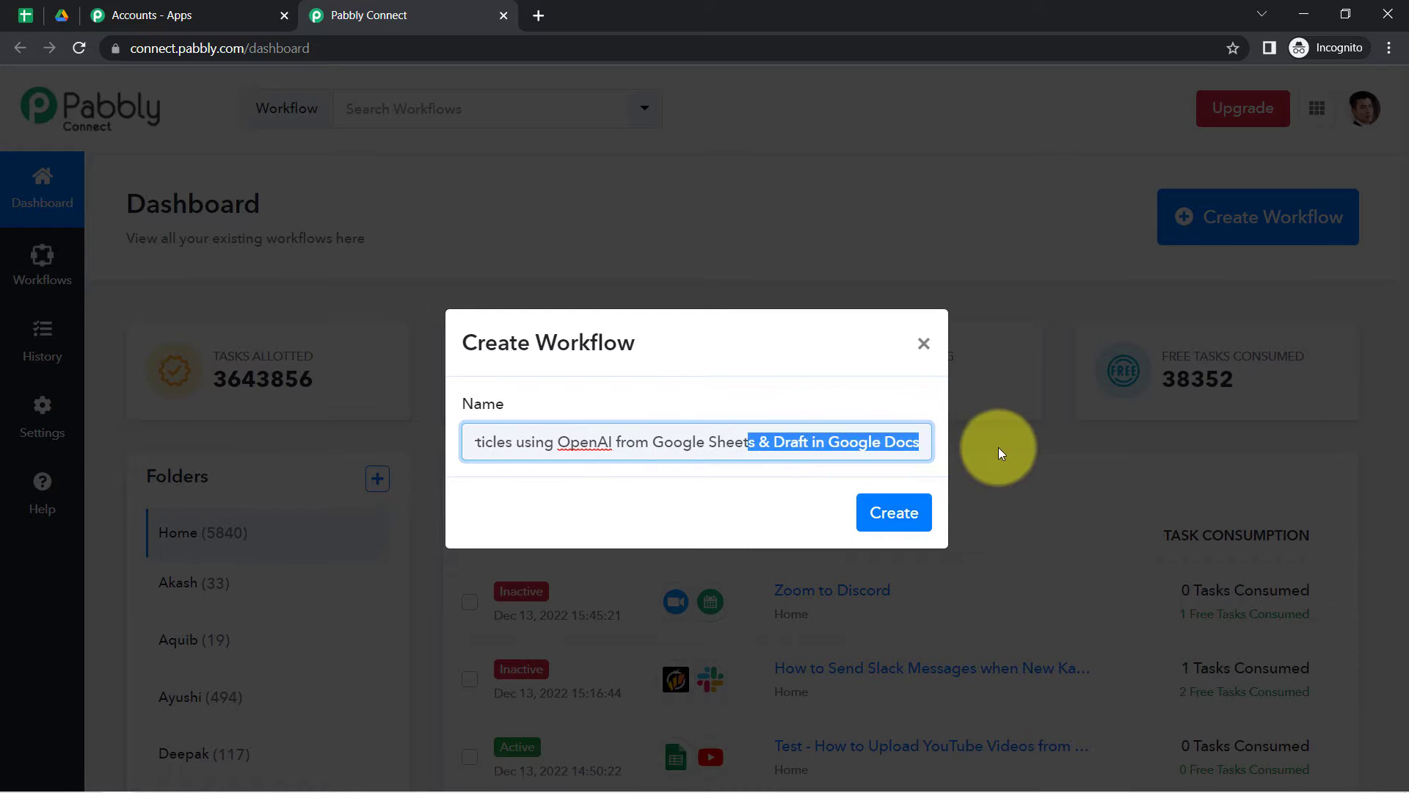
pyautogui.click(894, 444)
pyautogui.click(900, 514)
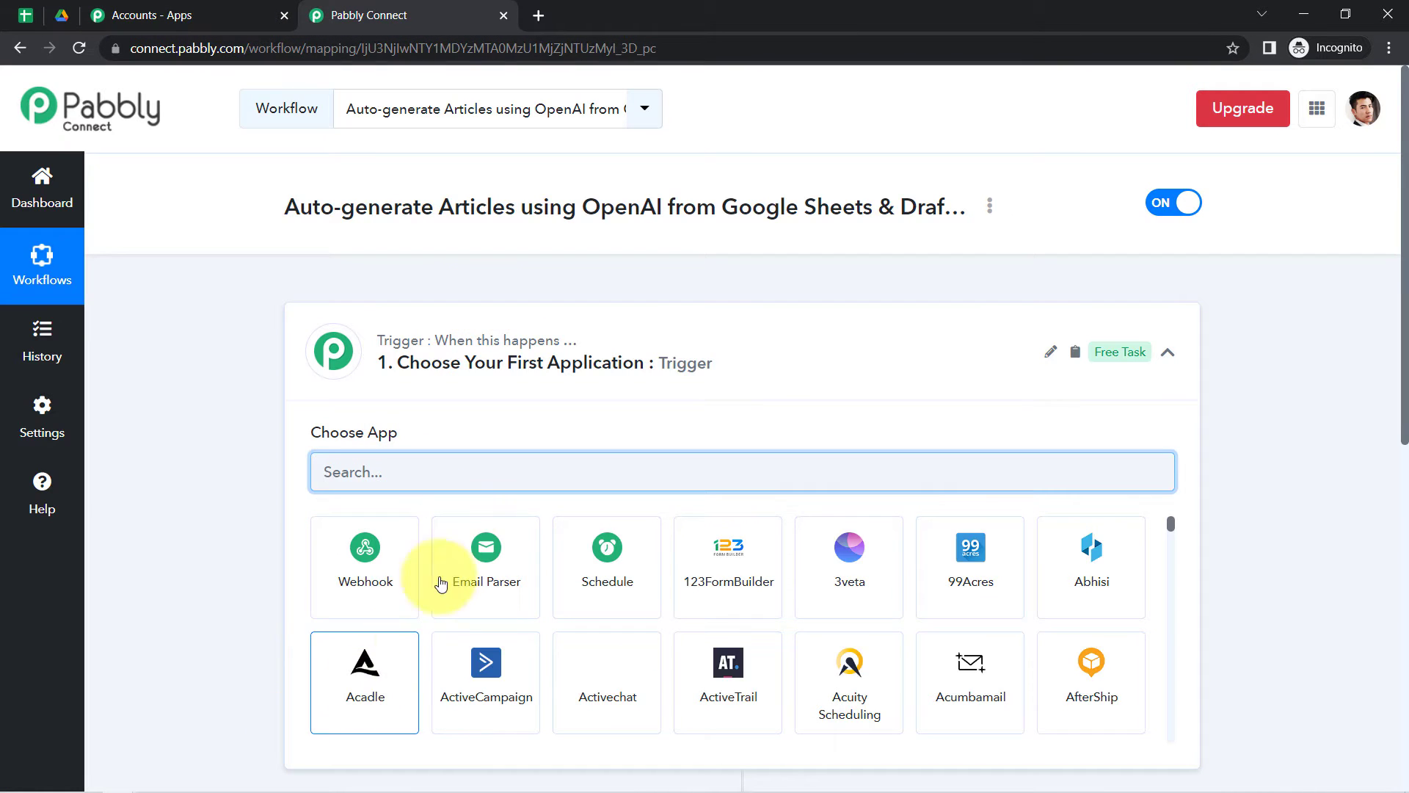
# Step: Collapse the trigger section and add another action step after the second step of the workflow
pyautogui.click(414, 354)
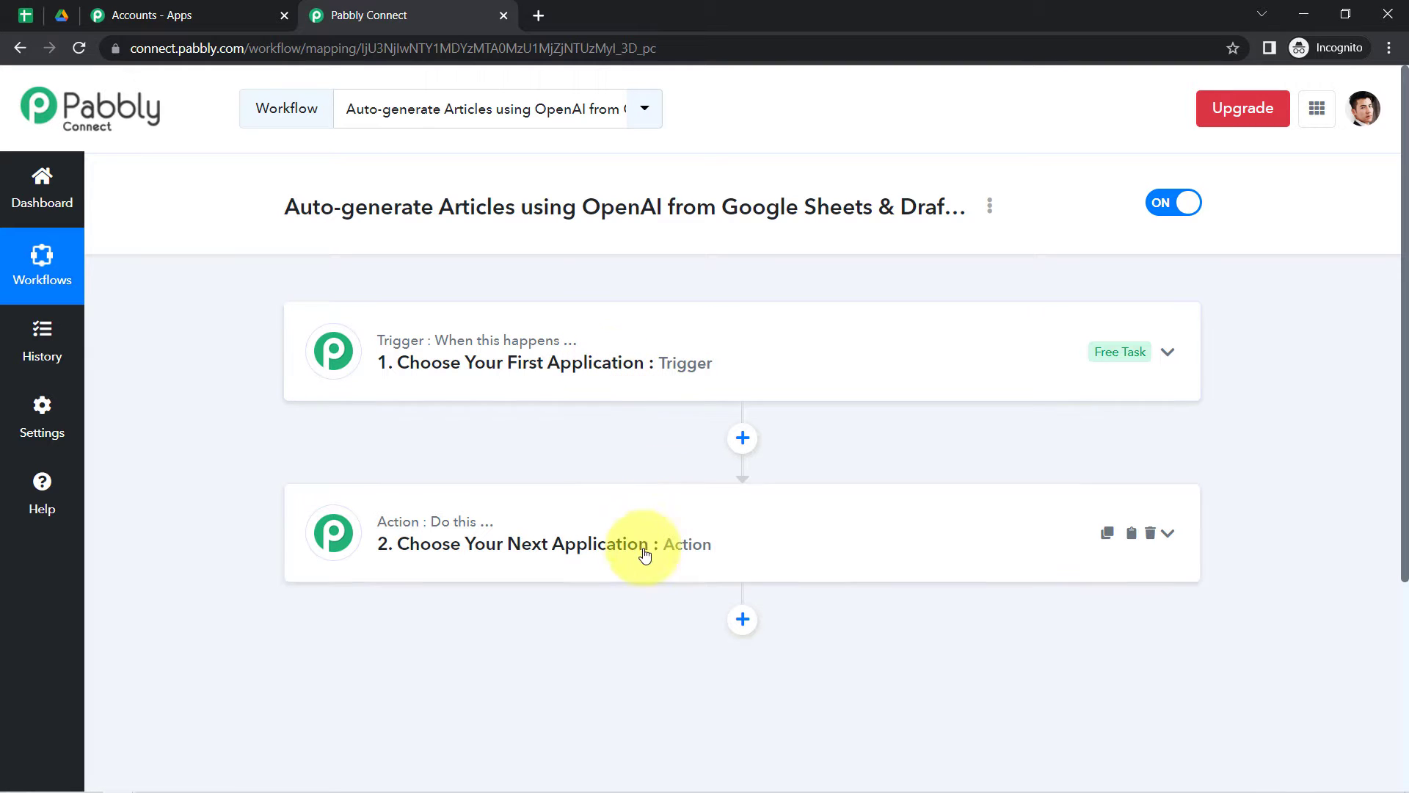
pyautogui.moveTo(945, 207); pyautogui.dragTo(698, 227)
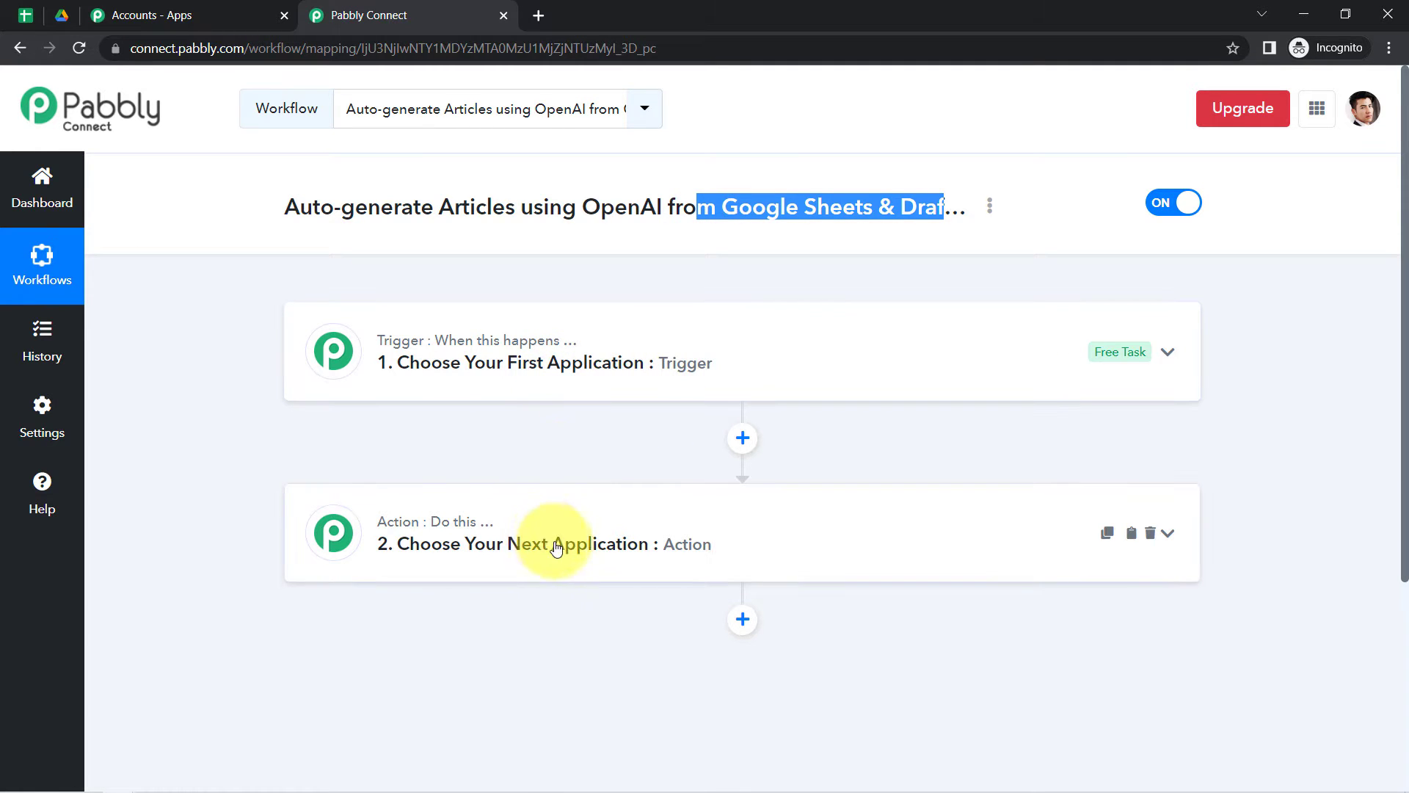
pyautogui.click(742, 621)
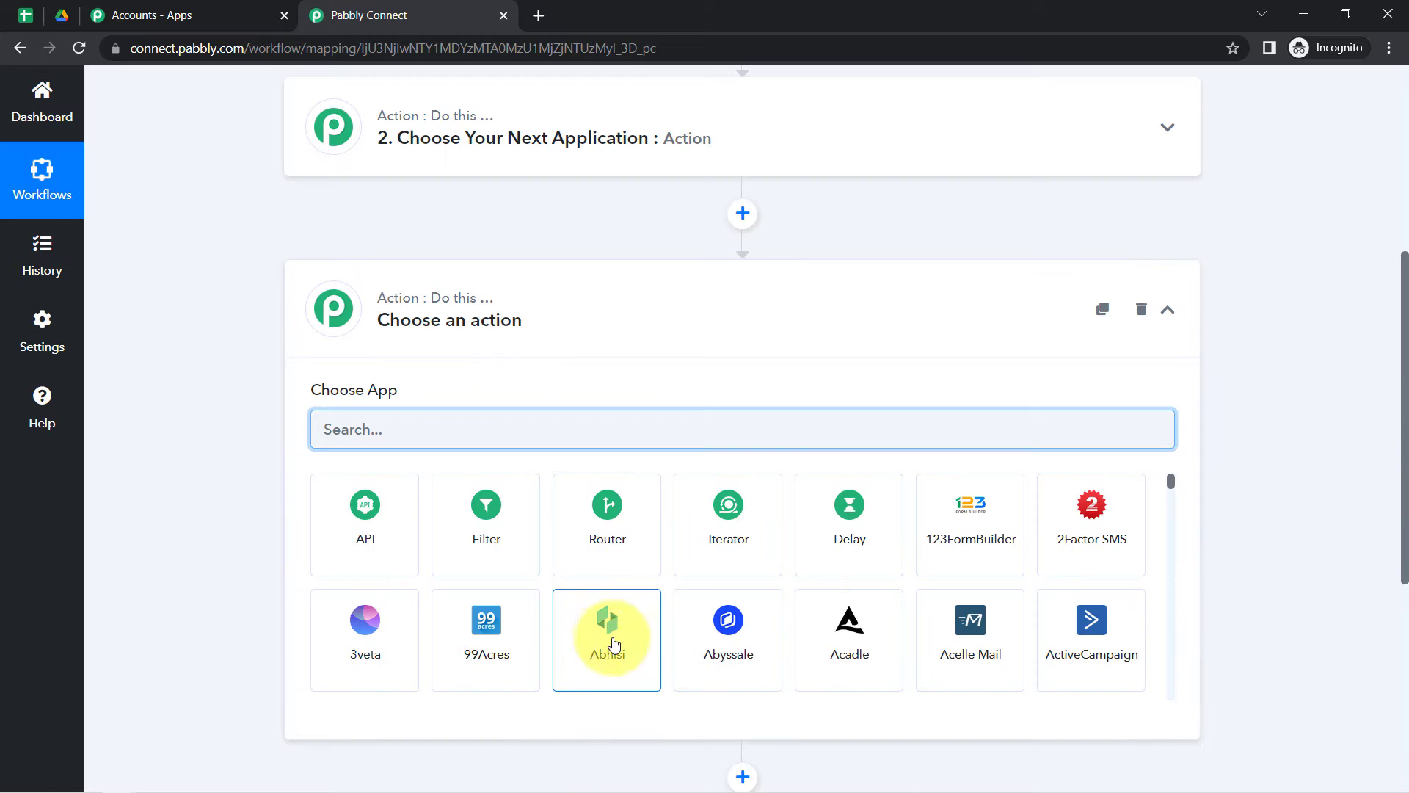
pyautogui.click(265, 491)
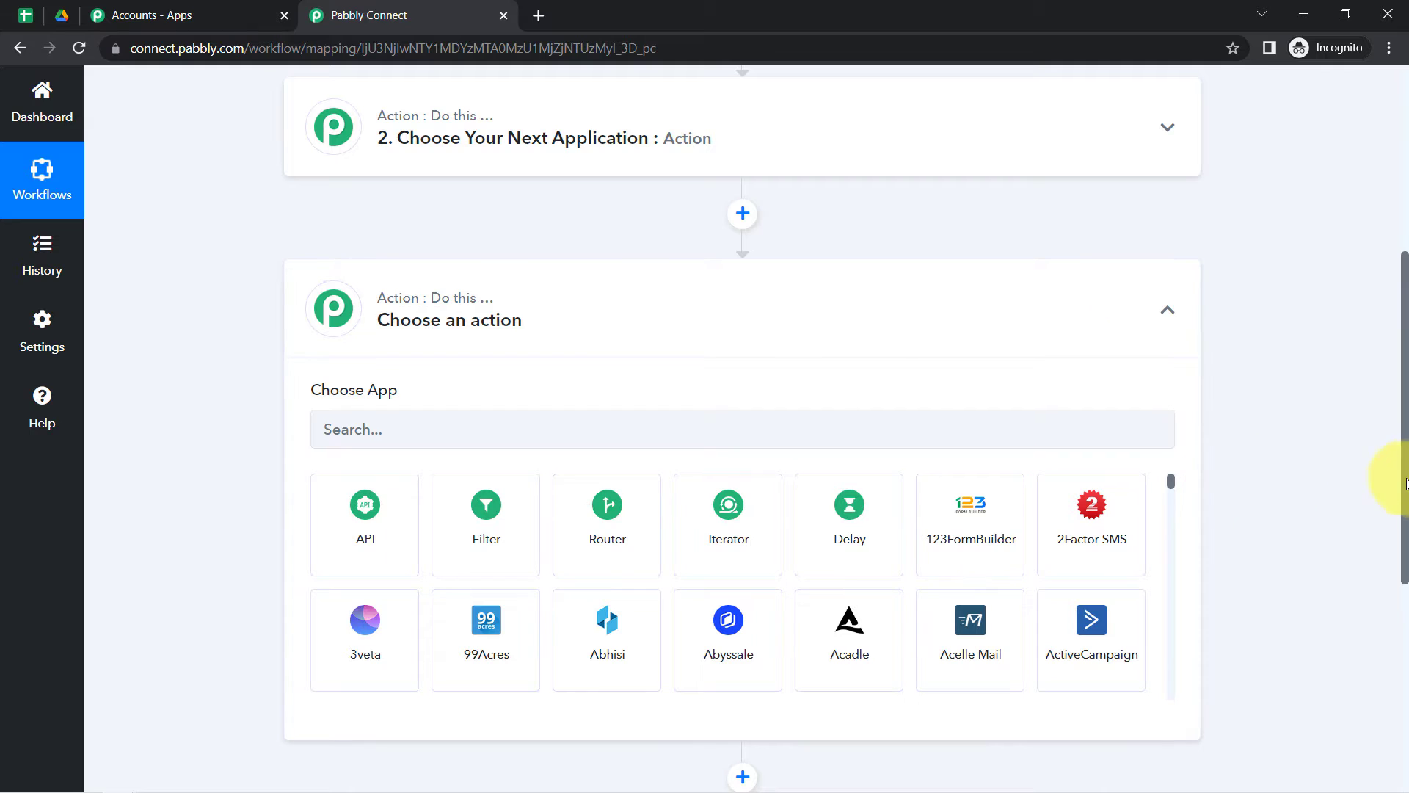
pyautogui.moveTo(1405, 484); pyautogui.dragTo(1404, 268)
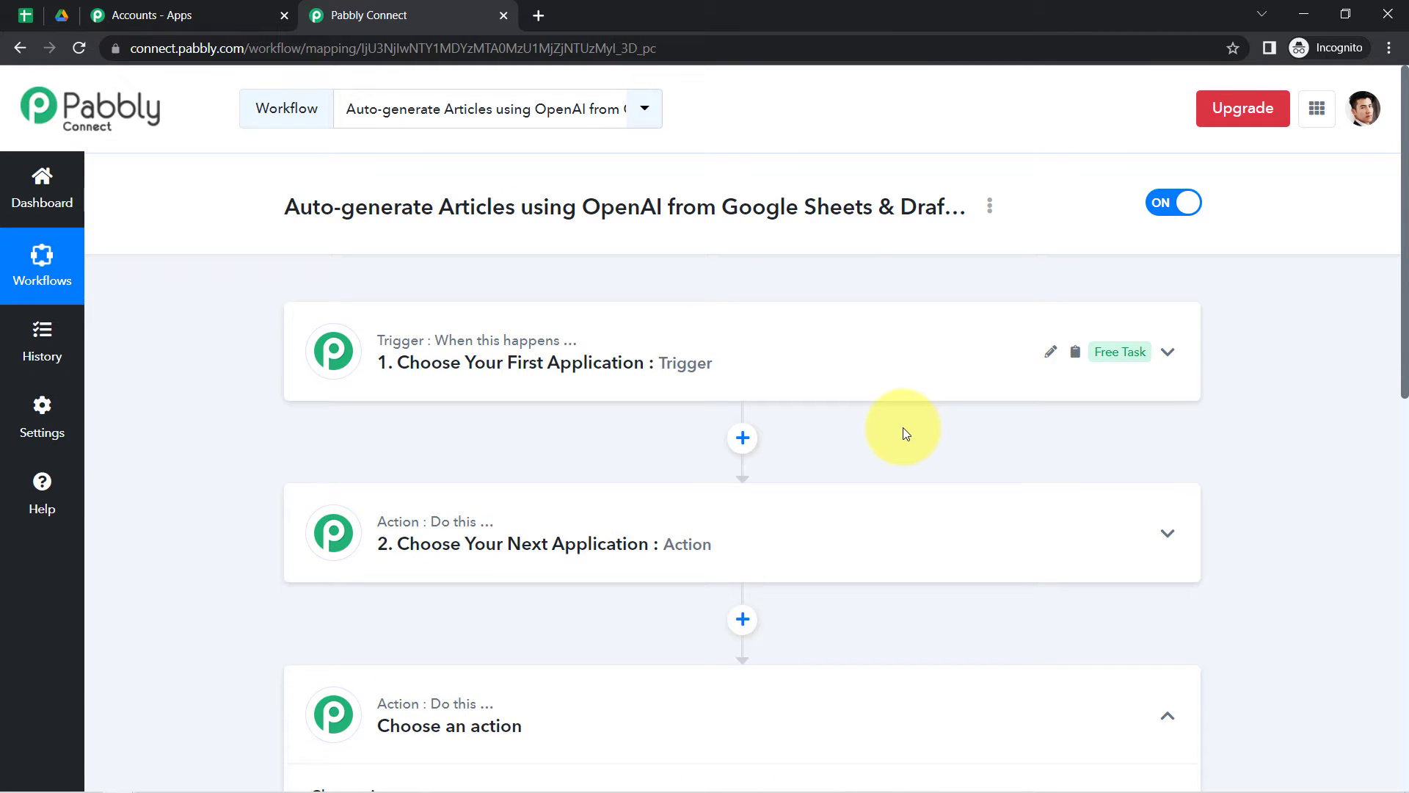
# Step: Set the workflow trigger to Google Sheets with the event New or Updated Spreadsheet Row
pyautogui.click(704, 367)
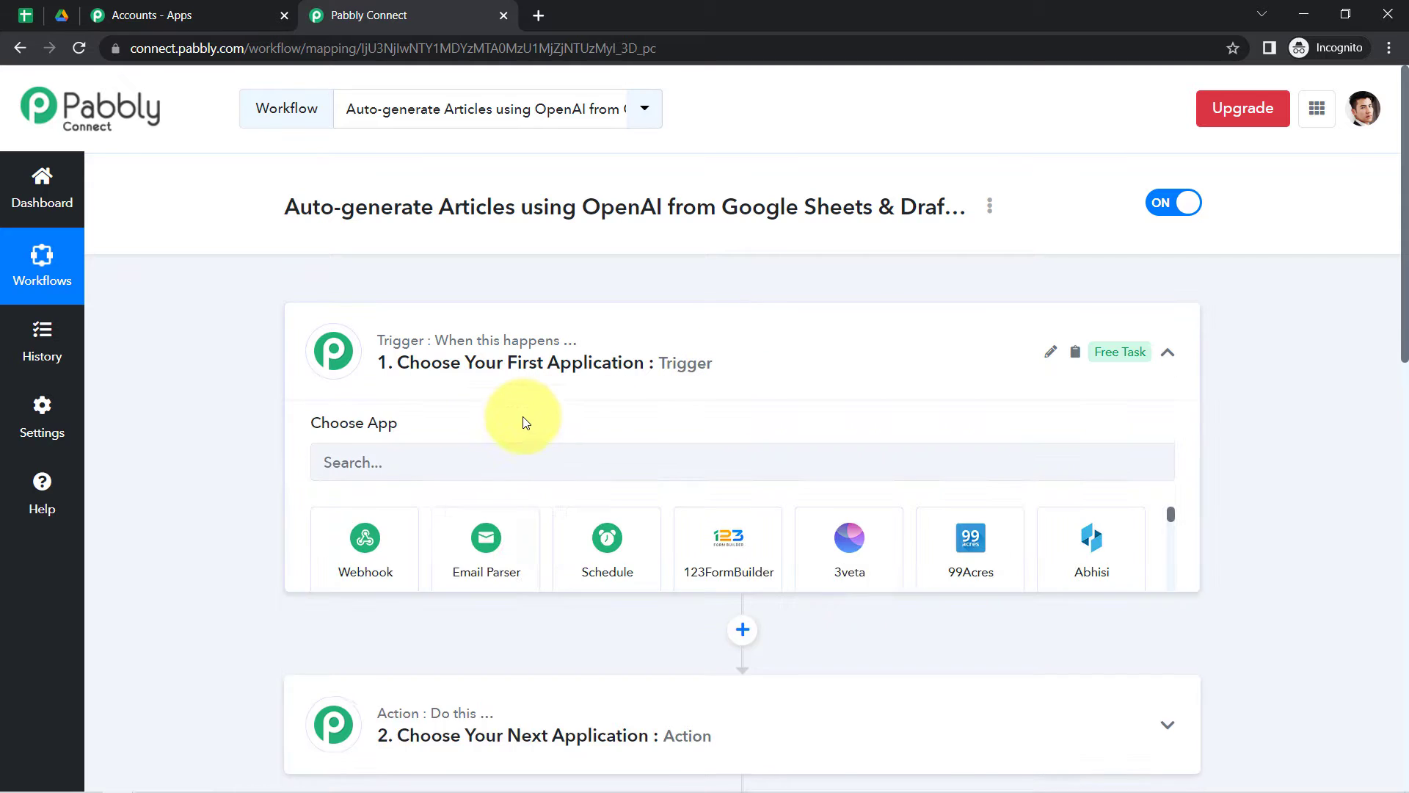
pyautogui.click(444, 470)
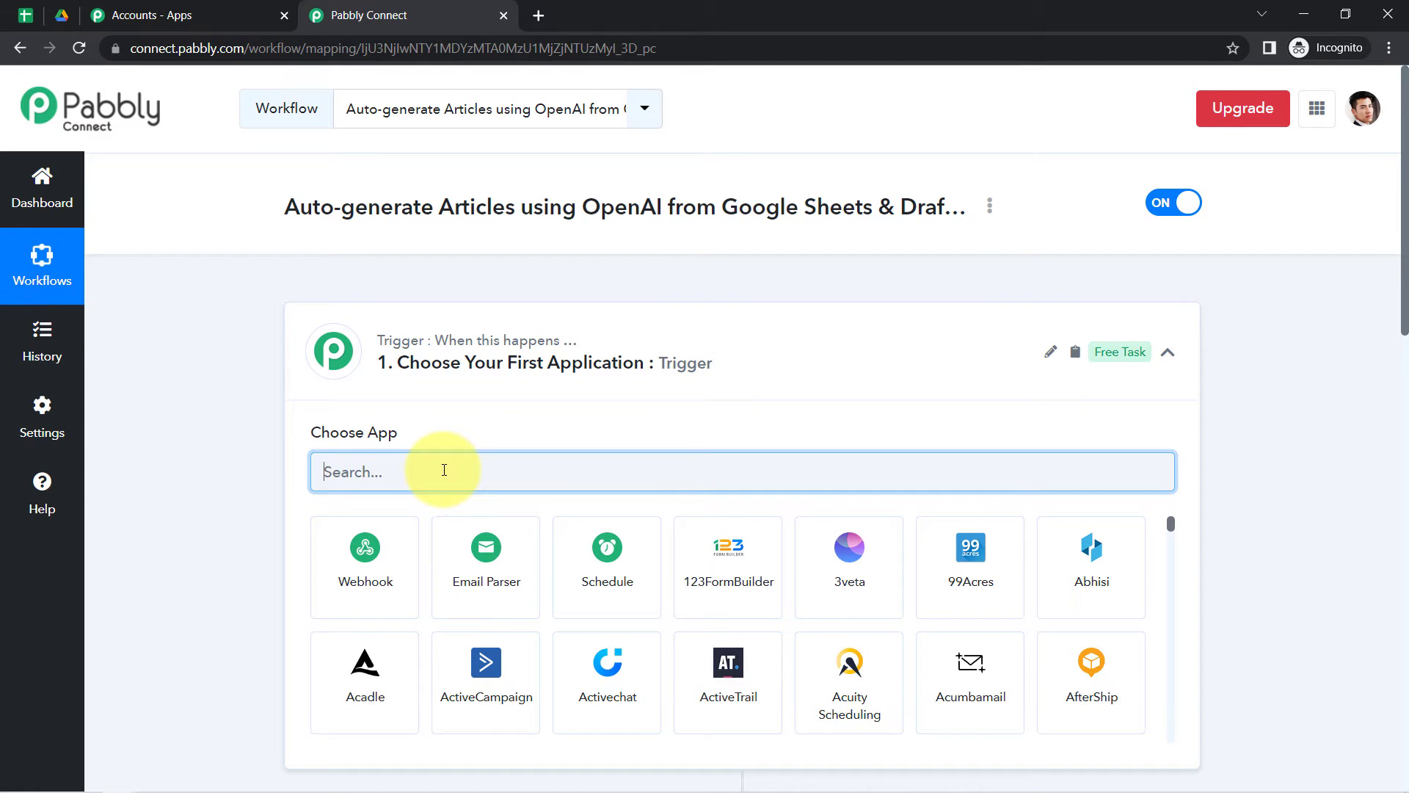
pyautogui.write('googl')
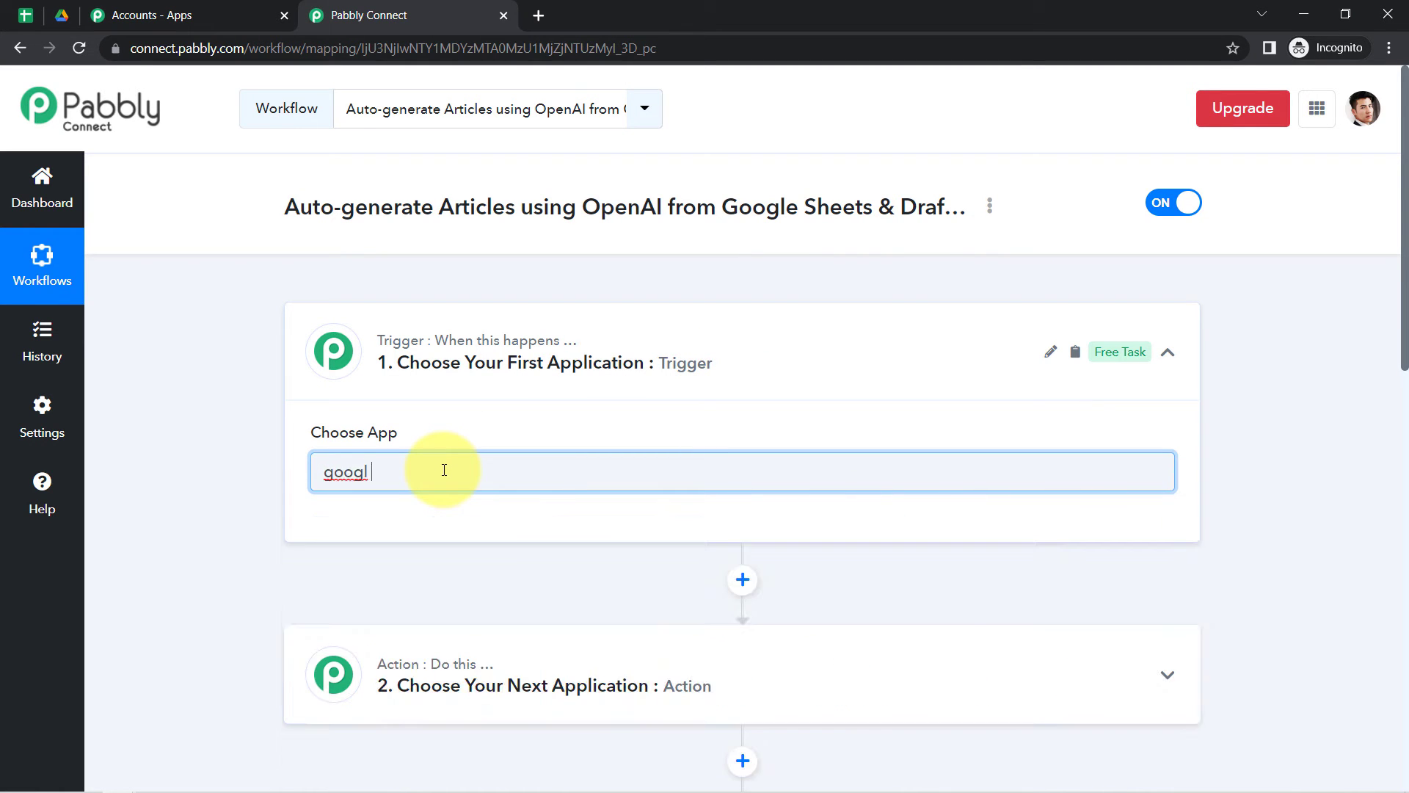
pyautogui.write('e shee')
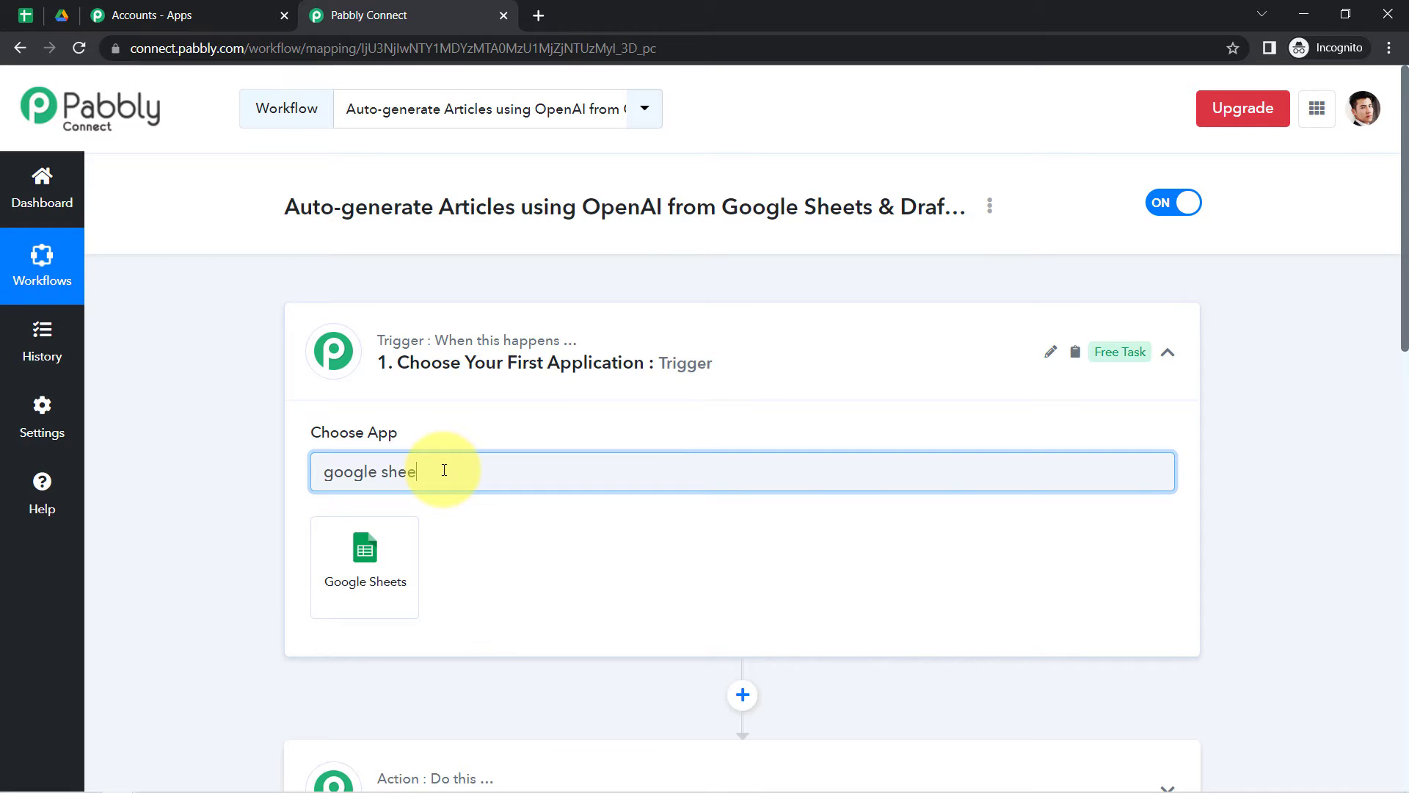
pyautogui.click(371, 552)
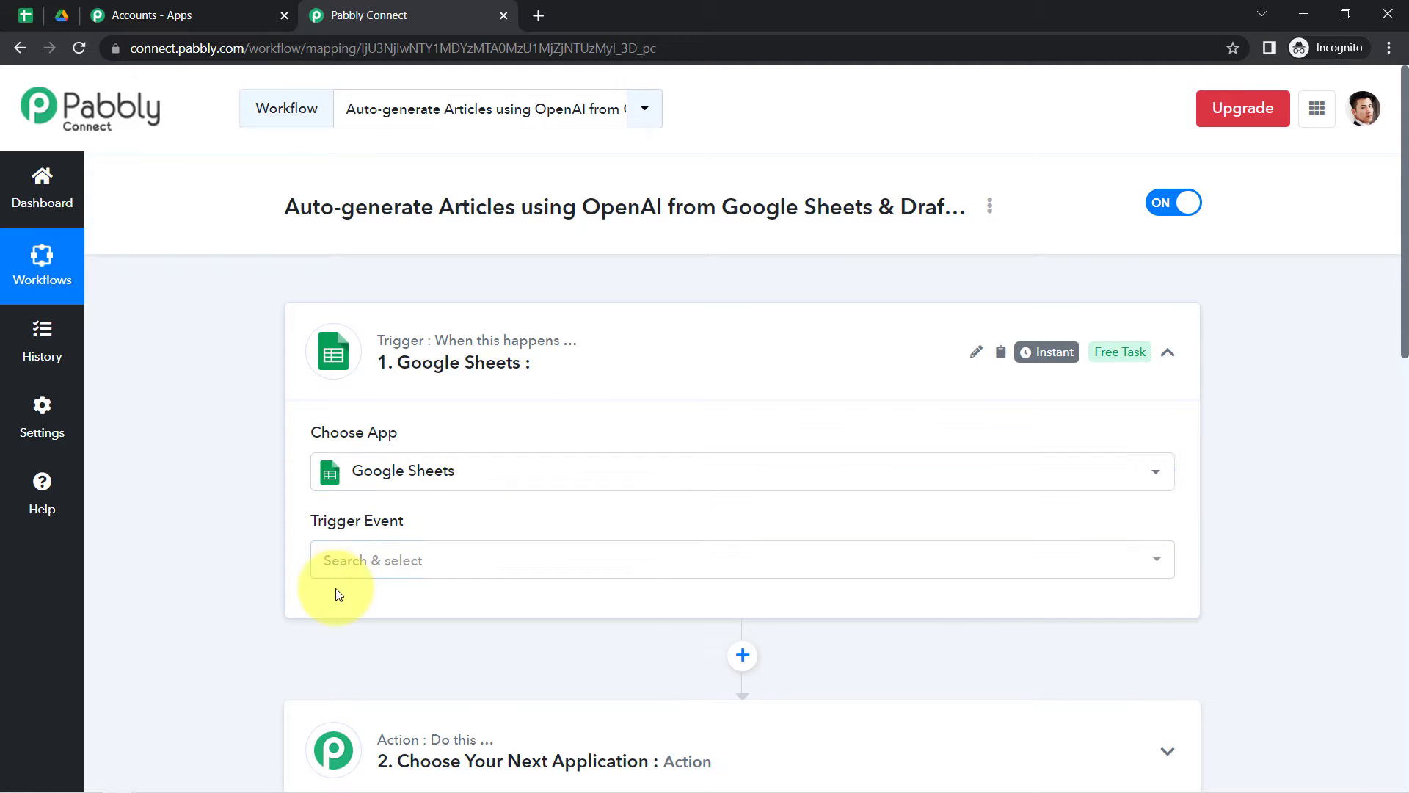
pyautogui.click(369, 576)
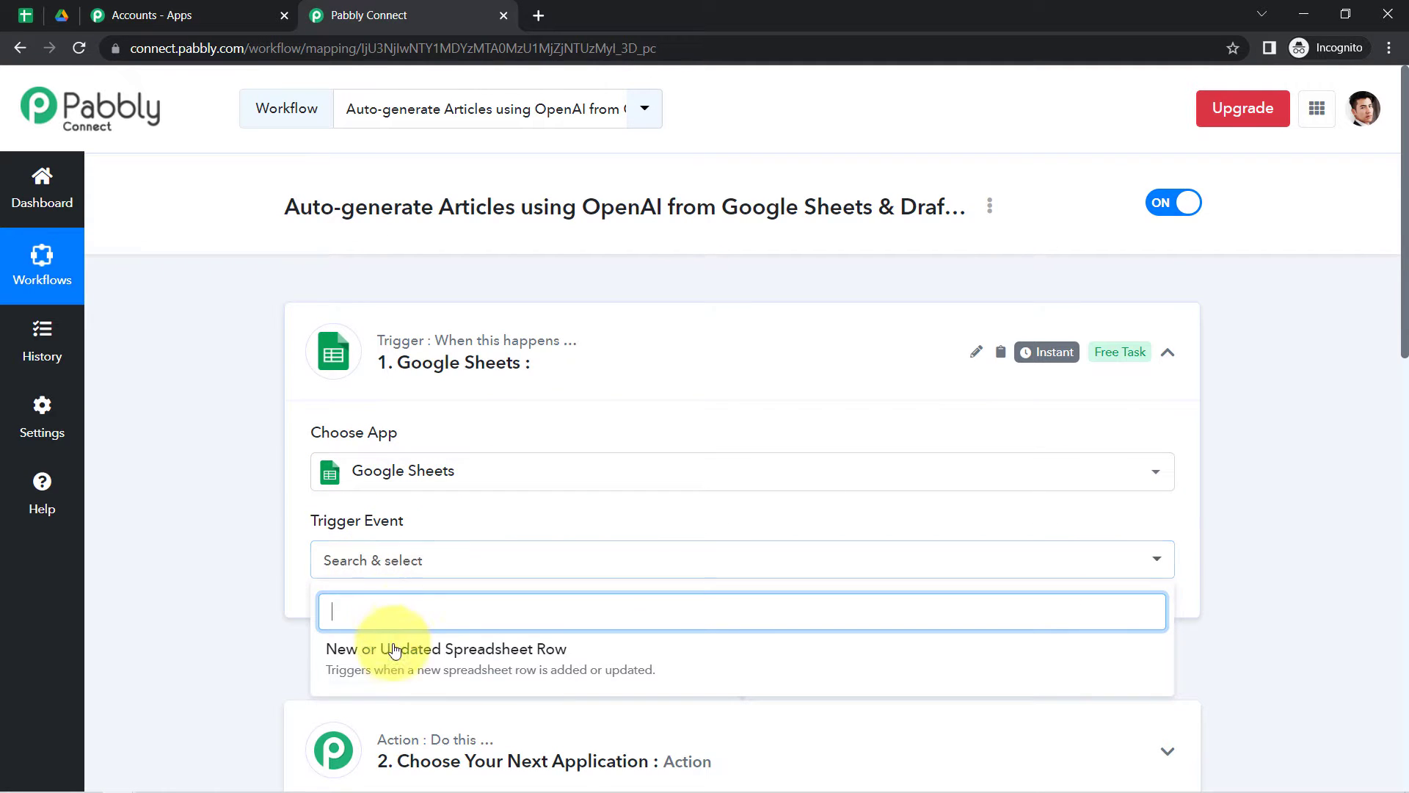
pyautogui.click(435, 667)
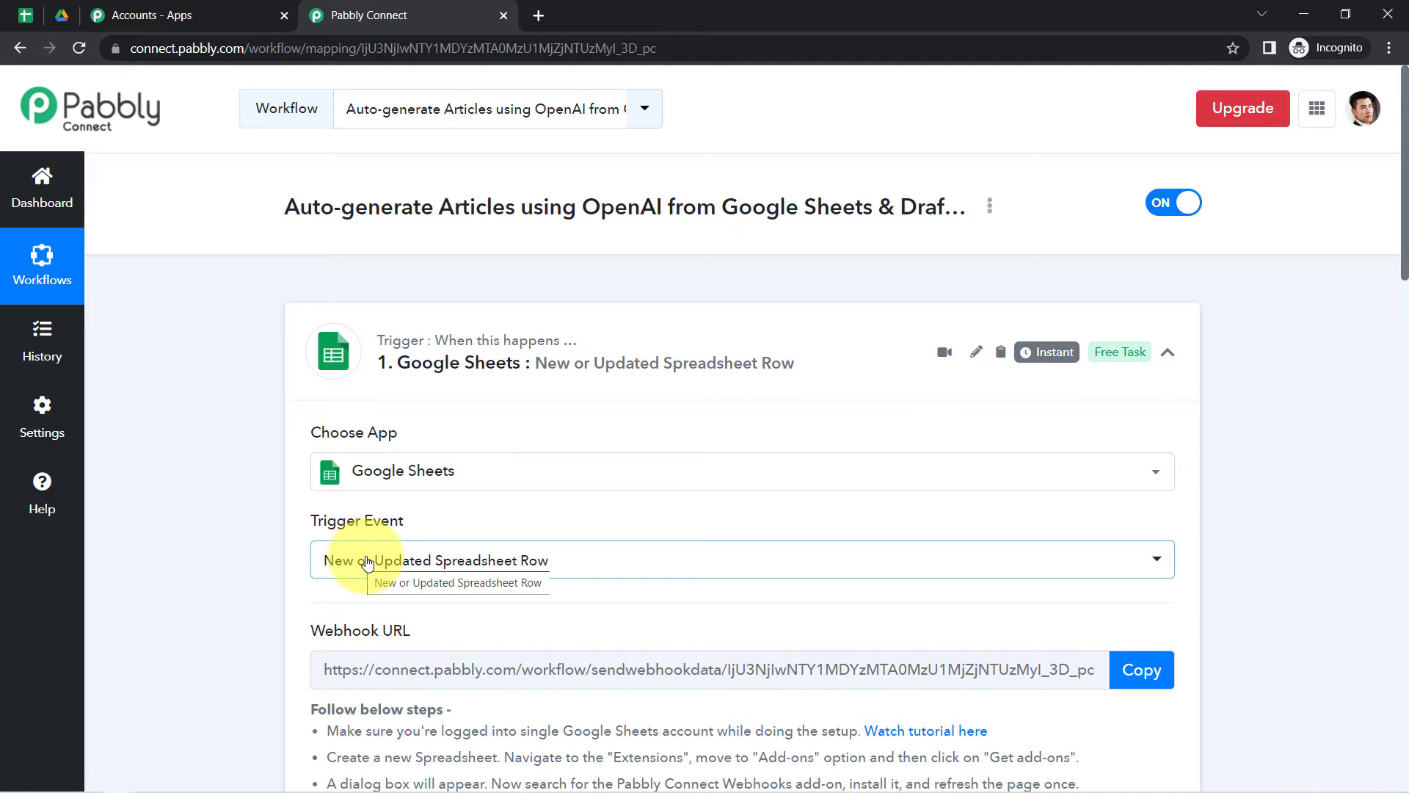
pyautogui.moveTo(364, 530)
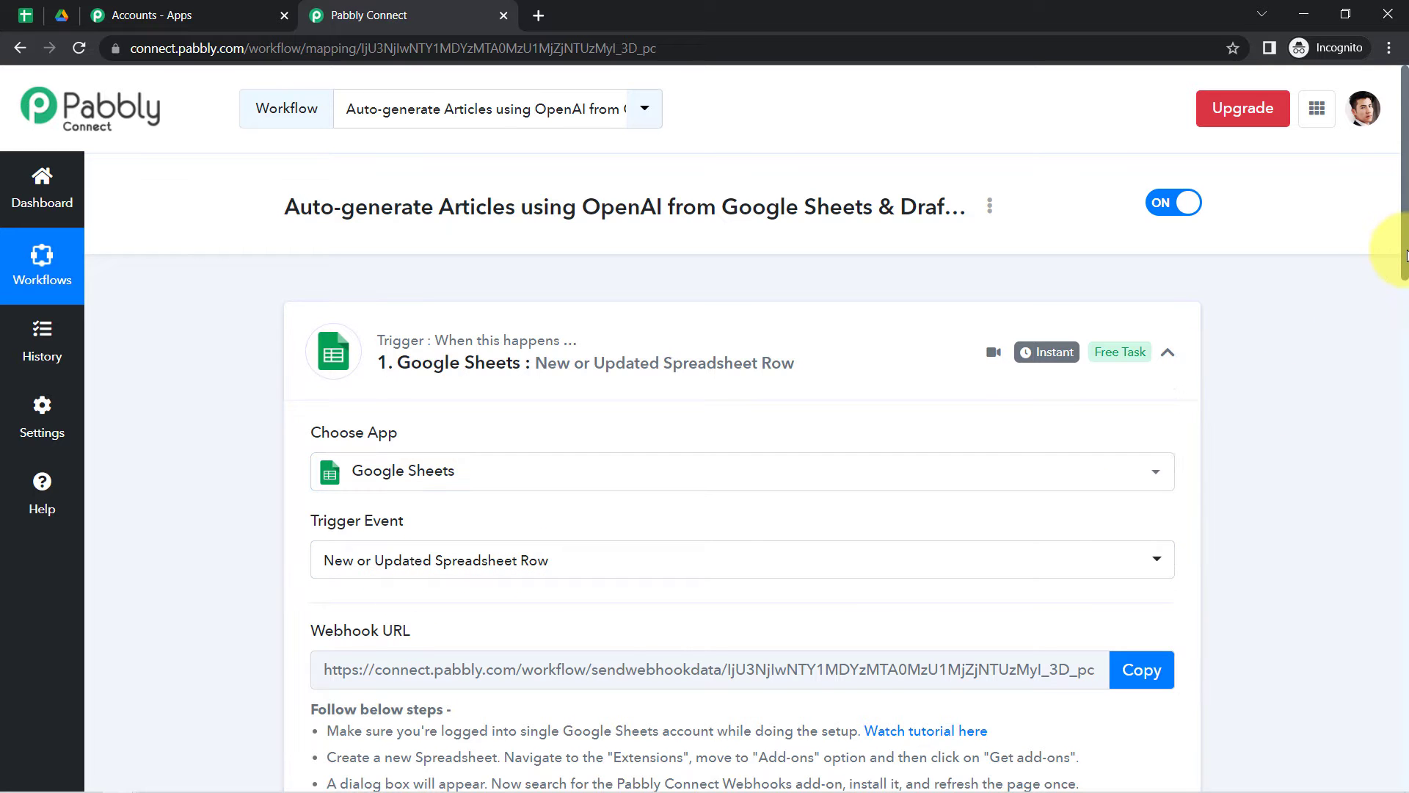
# Step: Examine the trigger's webhook setup instructions and the Weekly Travel Blogs List spreadsheet
pyautogui.moveTo(1405, 255); pyautogui.dragTo(1405, 341)
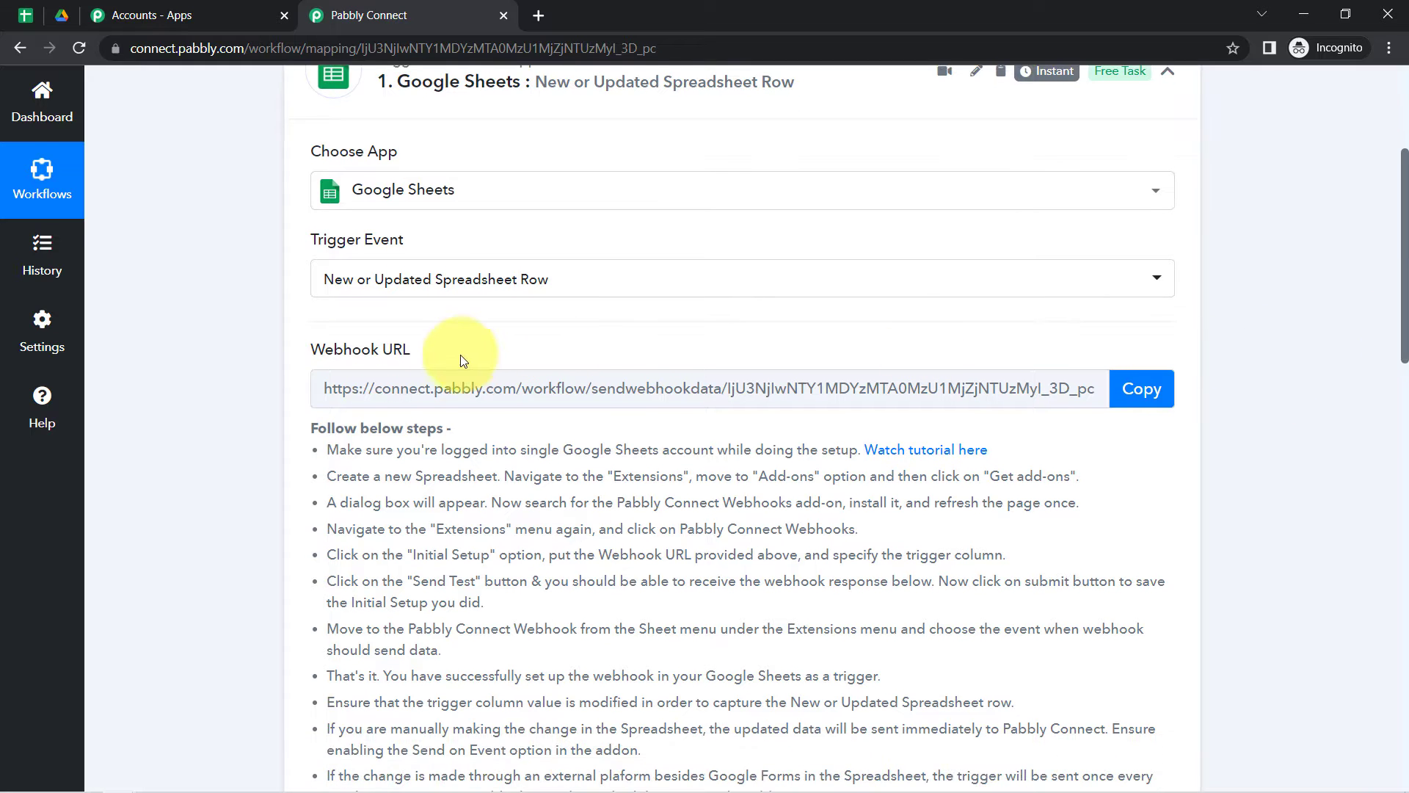
pyautogui.moveTo(372, 449); pyautogui.dragTo(635, 715)
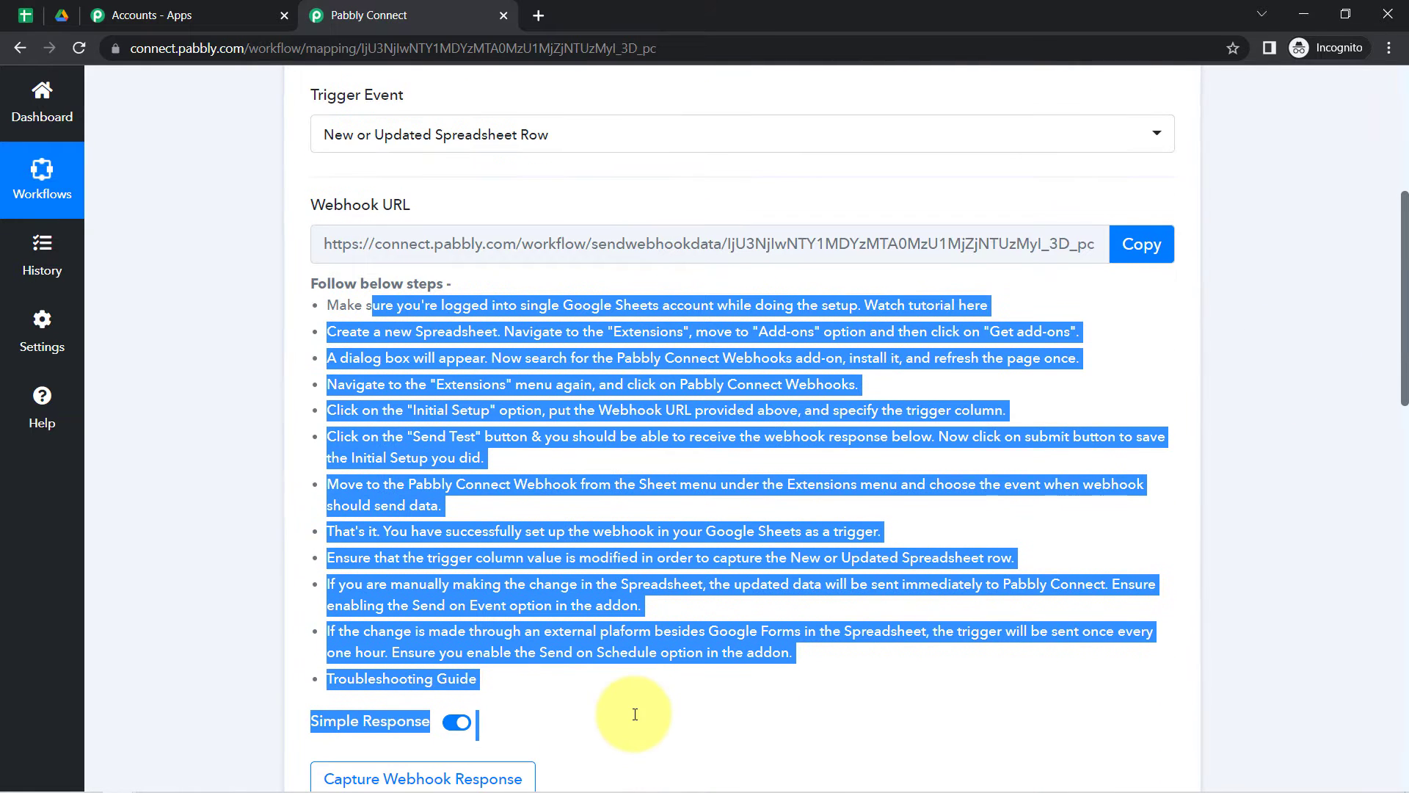
pyautogui.click(601, 540)
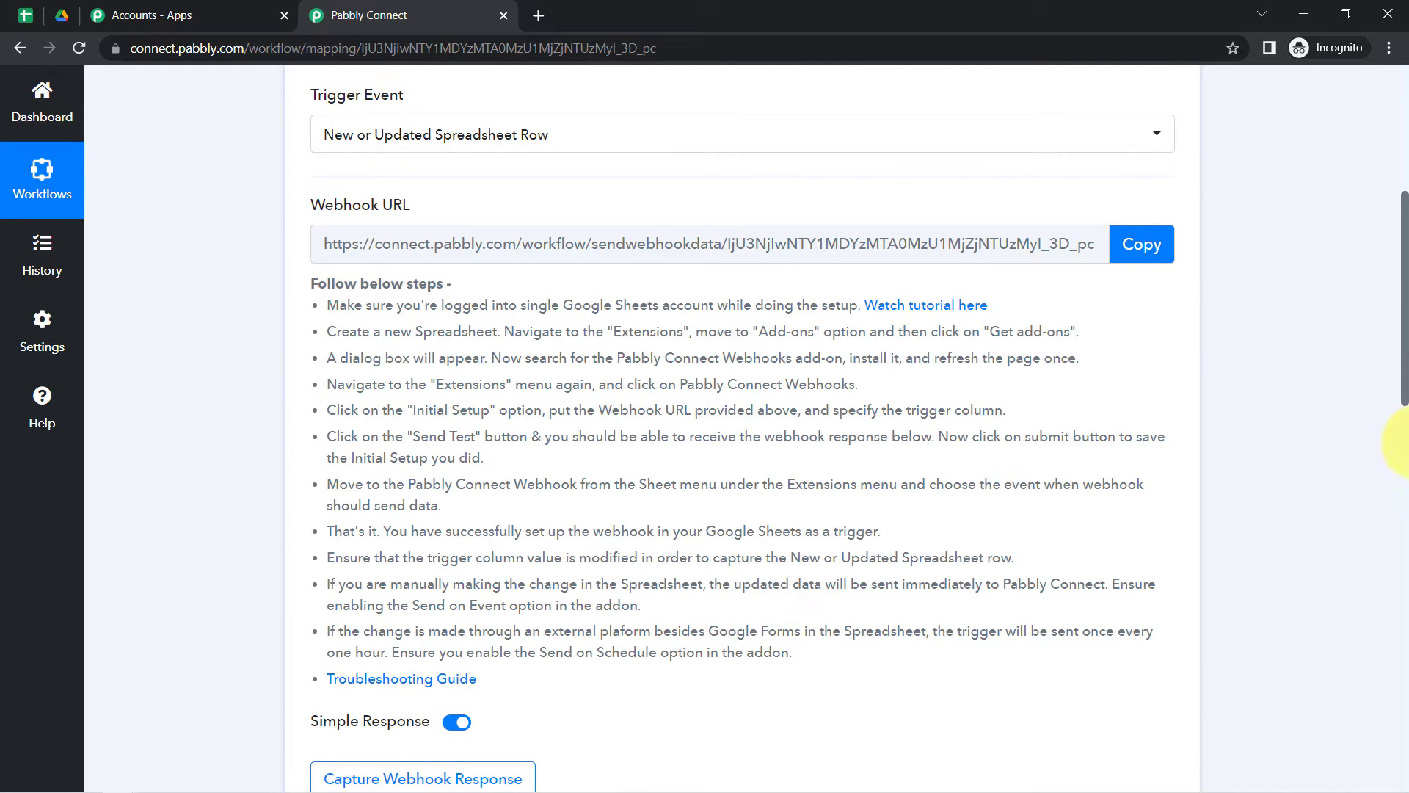
pyautogui.scroll(3, 1123, 267)
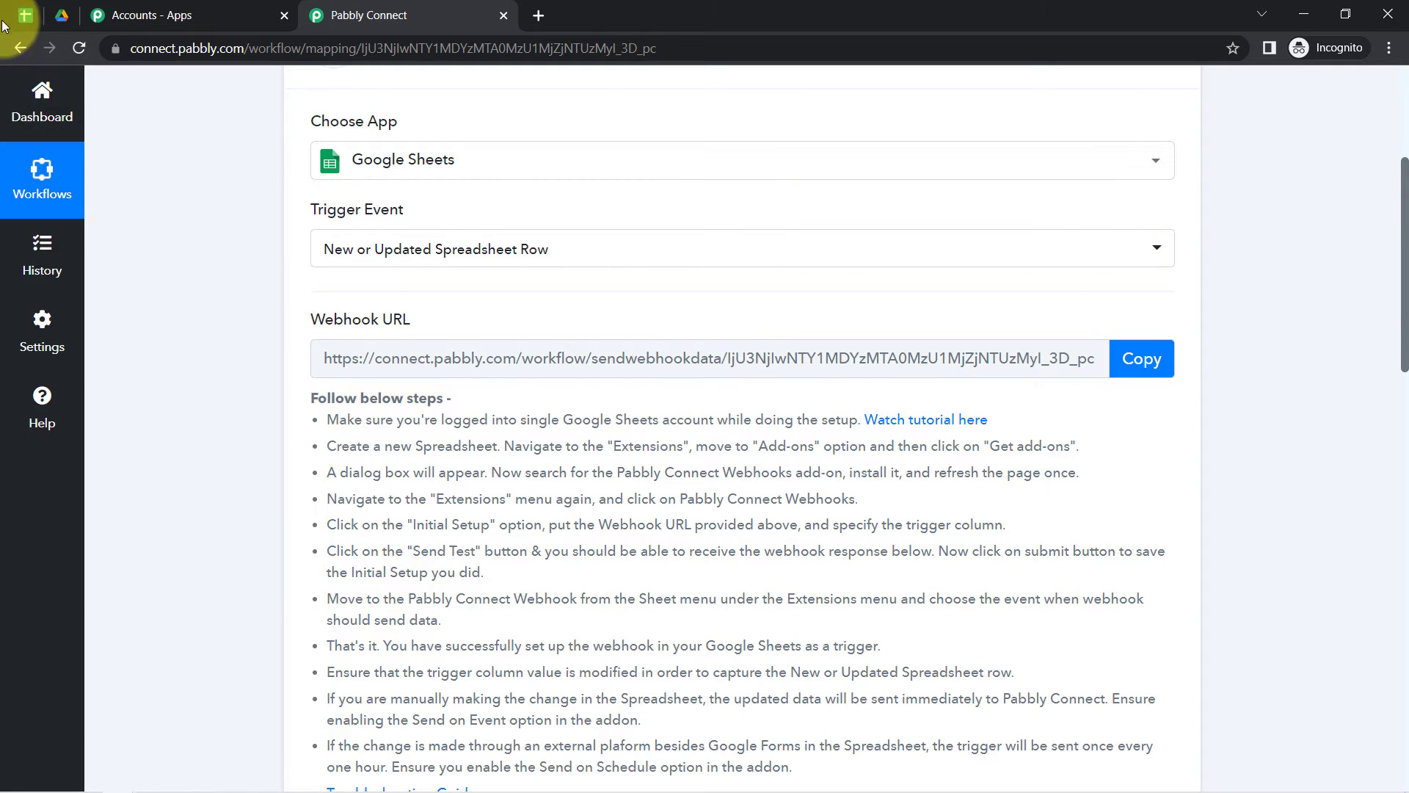
pyautogui.click(28, 14)
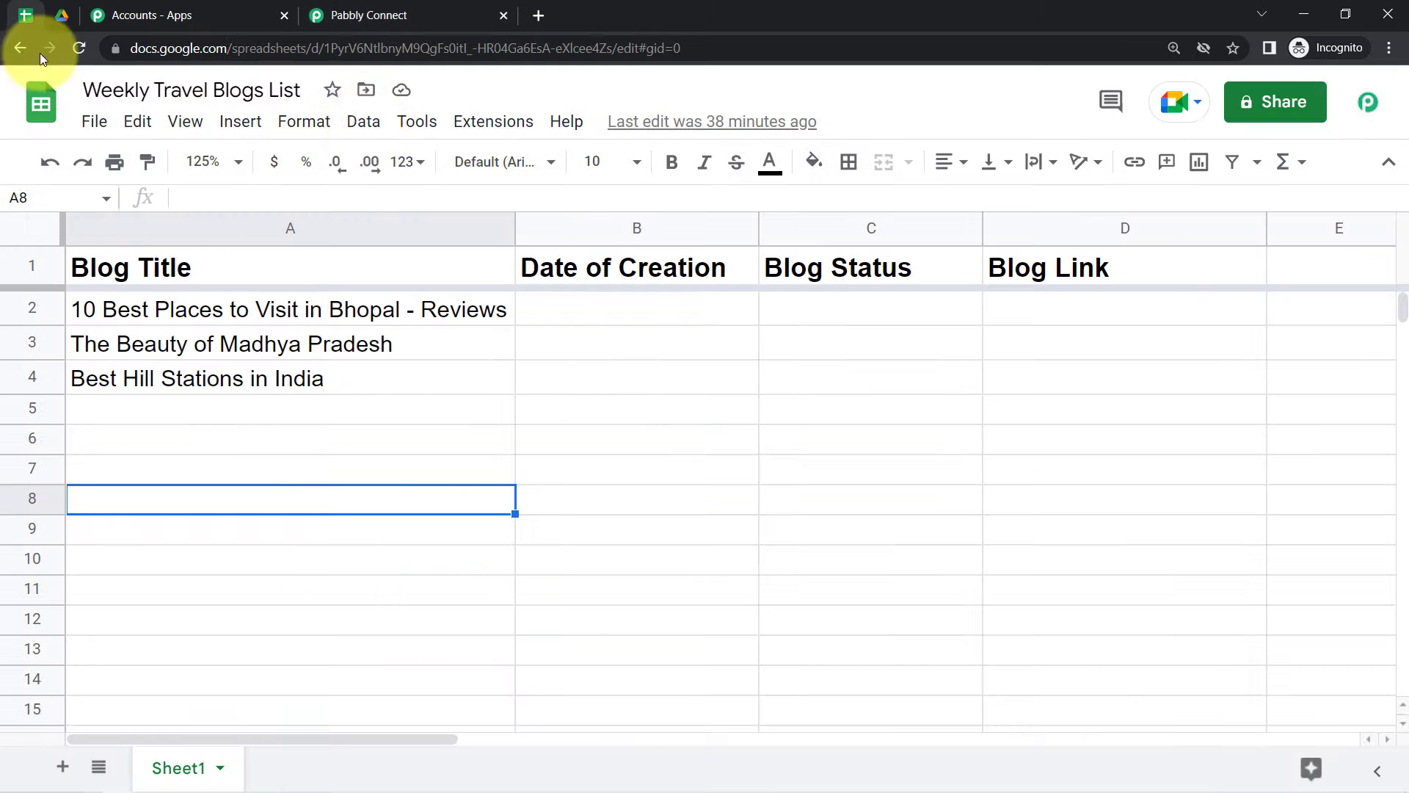
pyautogui.click(390, 15)
pyautogui.click(26, 15)
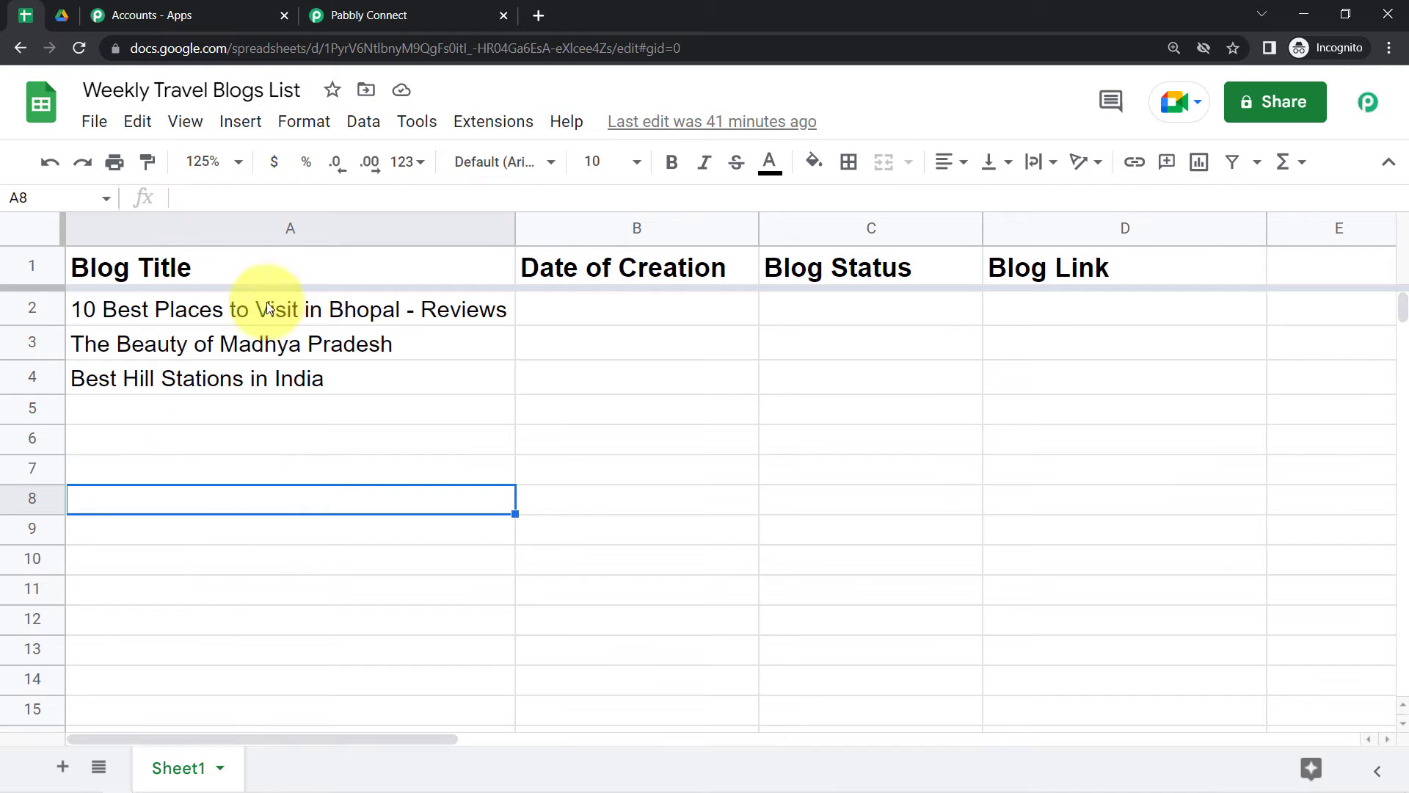
pyautogui.click(367, 15)
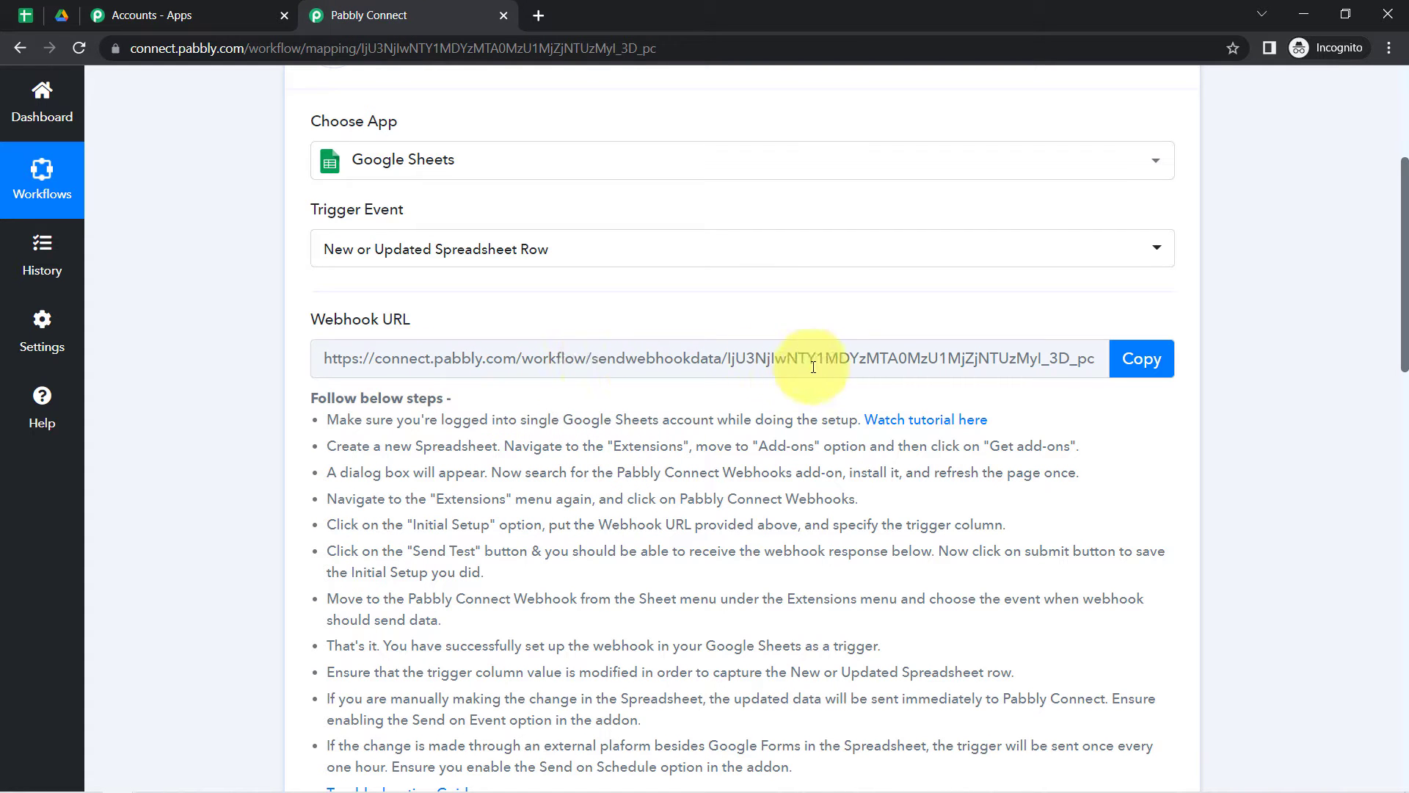
# Step: Copy the trigger's webhook URL and switch to the Weekly Travel Blogs List spreadsheet in Google Sheets
pyautogui.click(1142, 357)
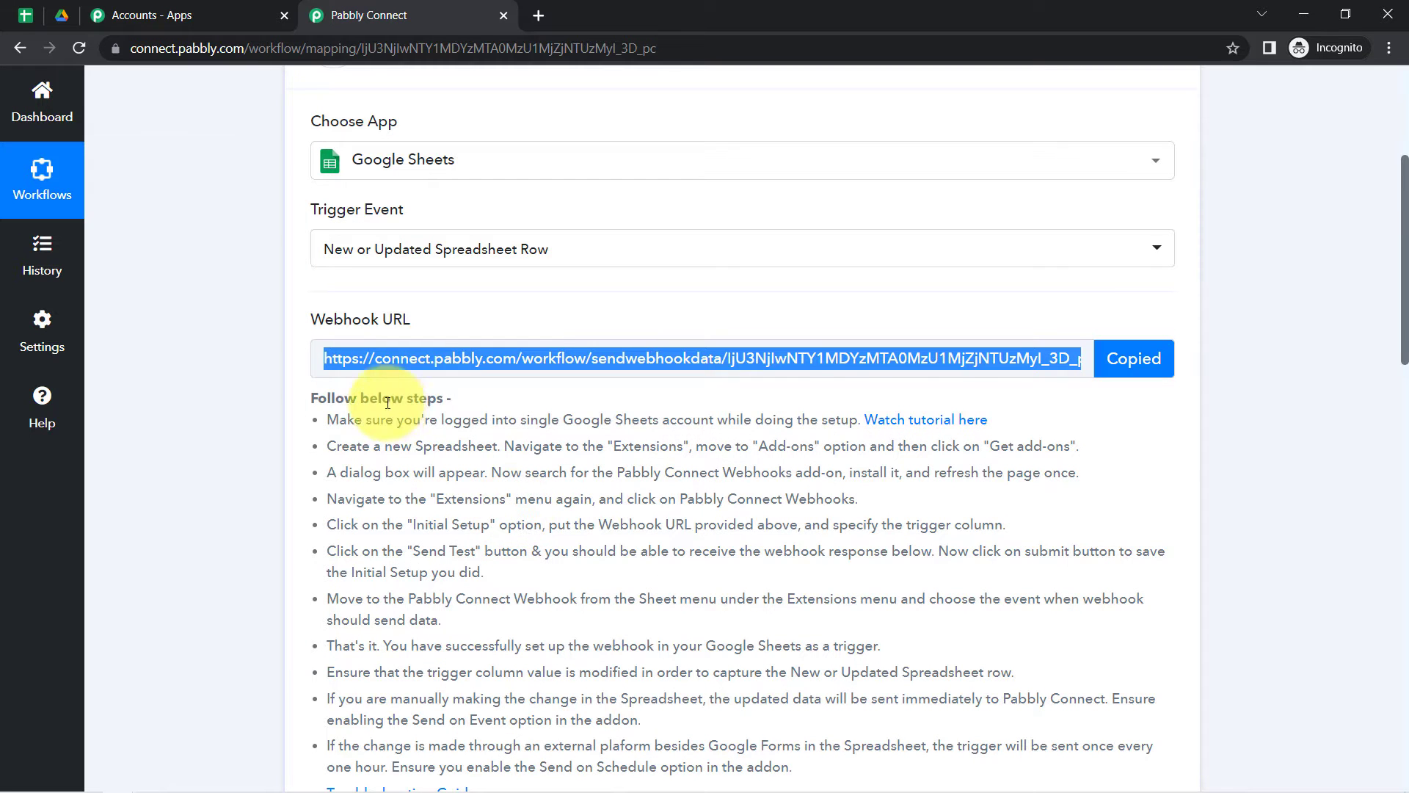
pyautogui.moveTo(382, 398); pyautogui.dragTo(521, 525)
pyautogui.moveTo(501, 584); pyautogui.dragTo(559, 719)
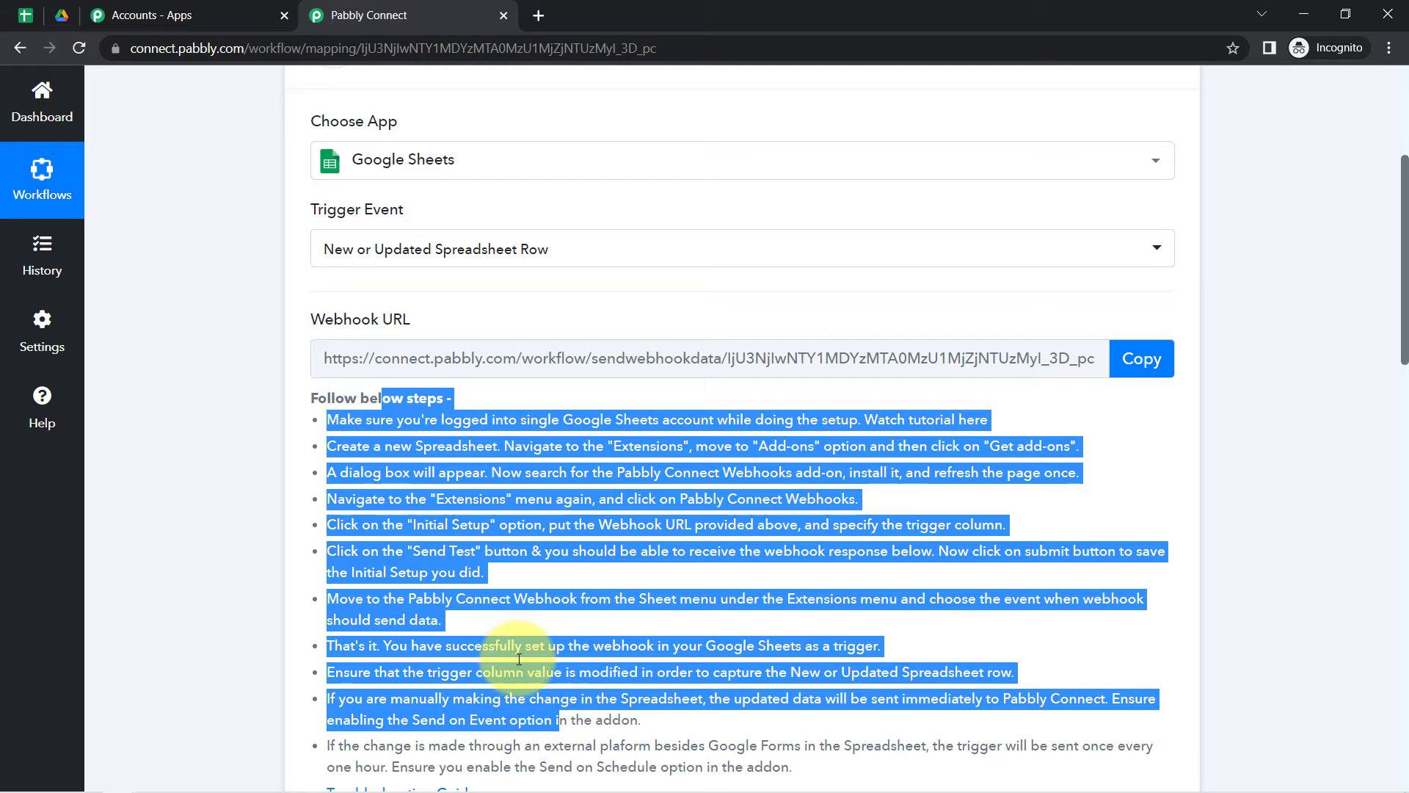
pyautogui.click(28, 21)
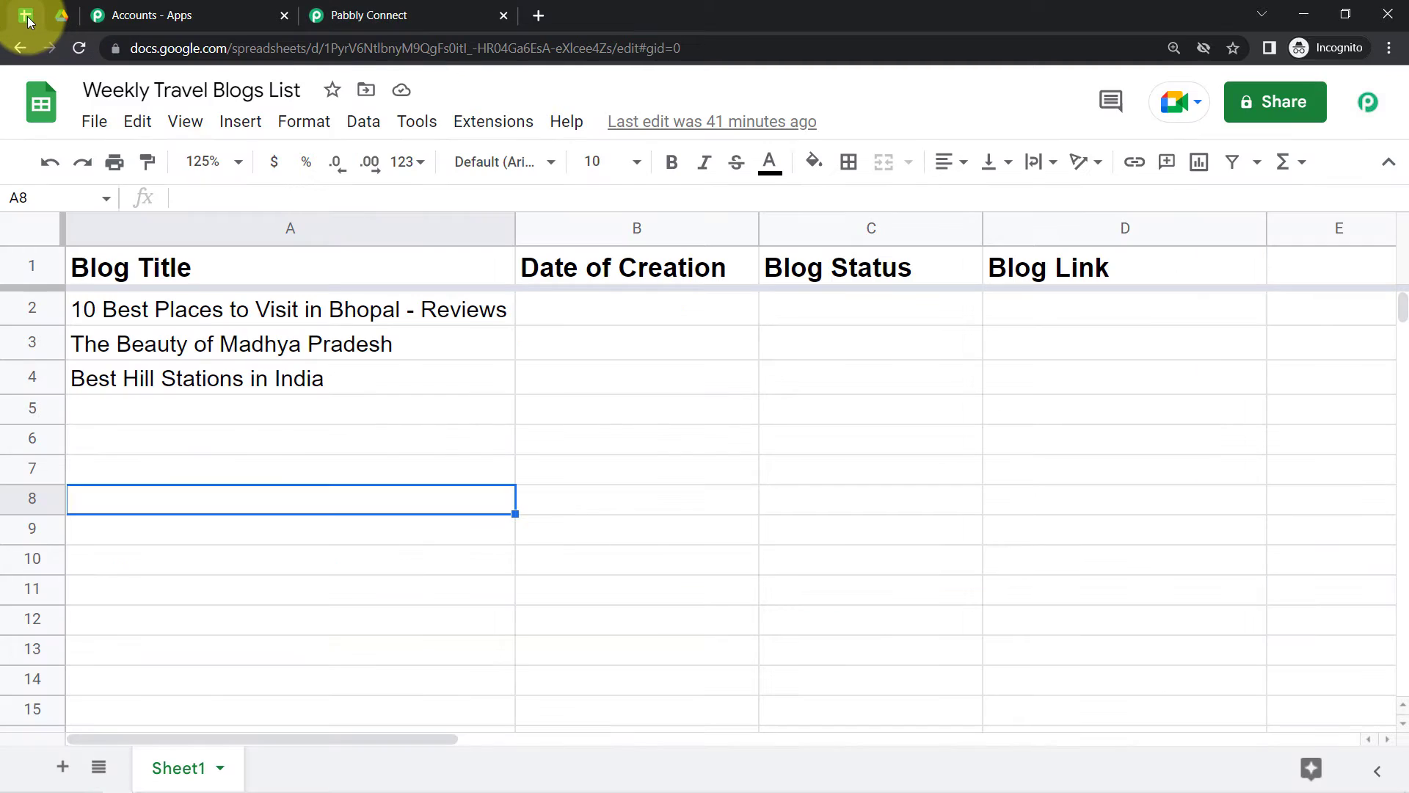
# Step: Search the Google Workspace Marketplace for the "pabbly connect webhooks" add-on, check whether it is installed, and close the marketplace
pyautogui.click(493, 127)
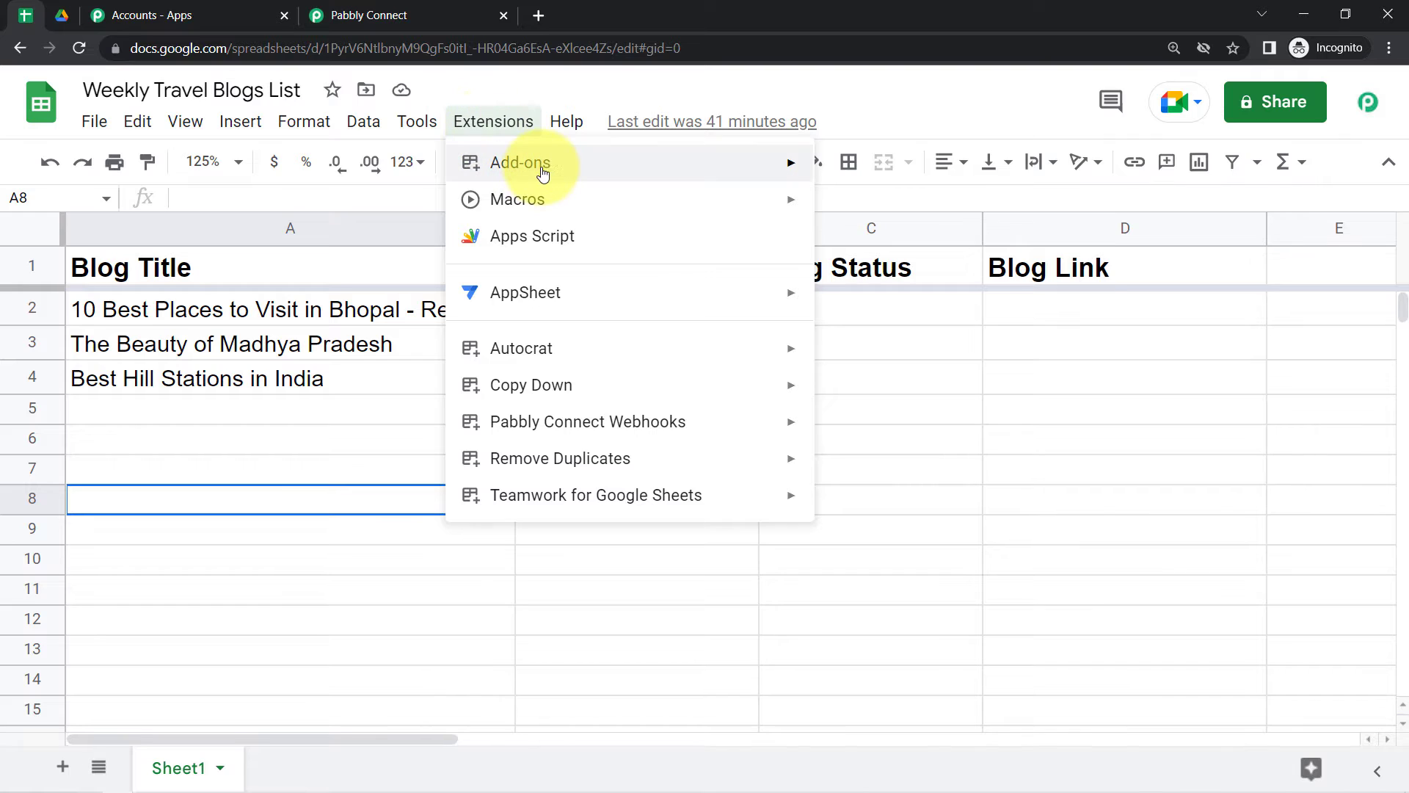
pyautogui.moveTo(562, 167)
pyautogui.click(843, 171)
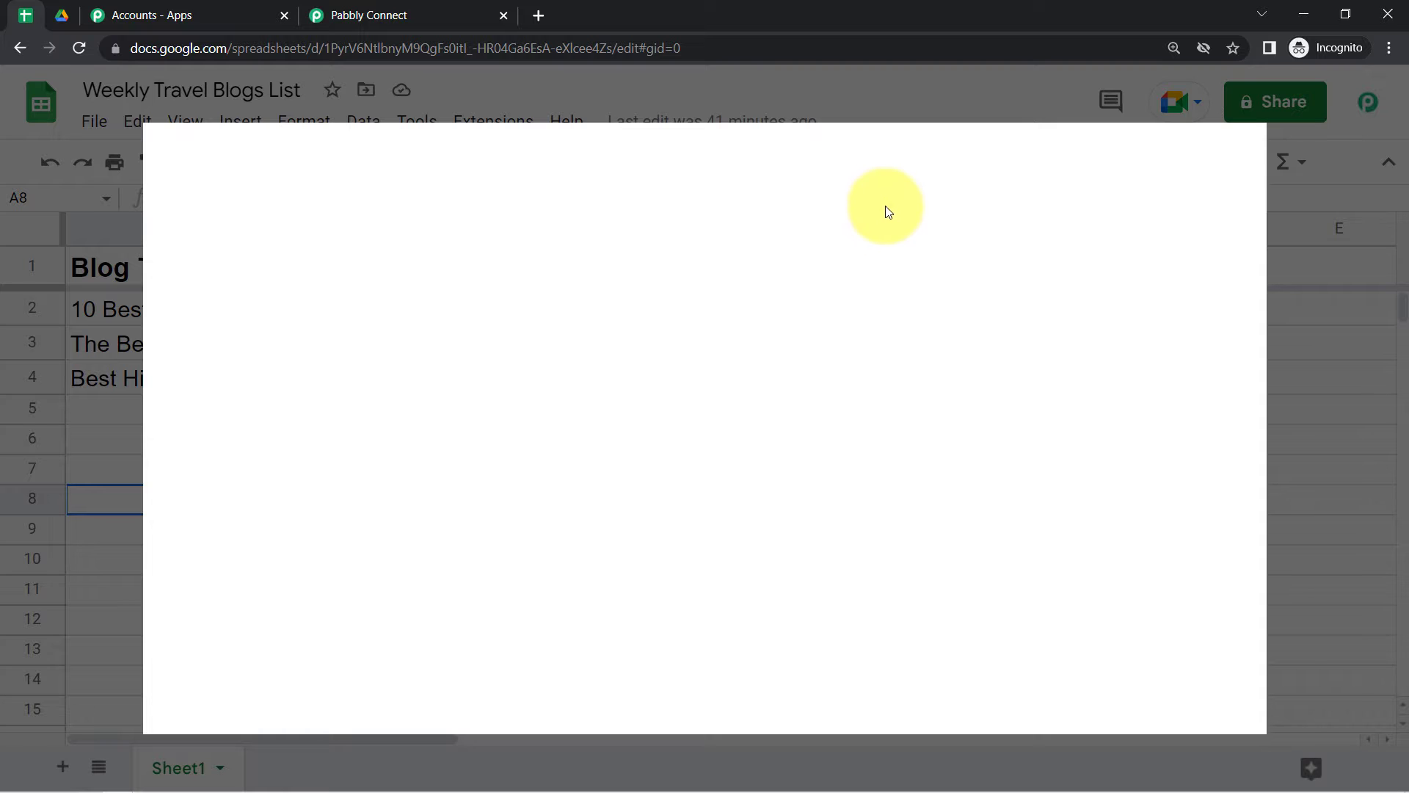
pyautogui.click(769, 165)
pyautogui.write('pabbly')
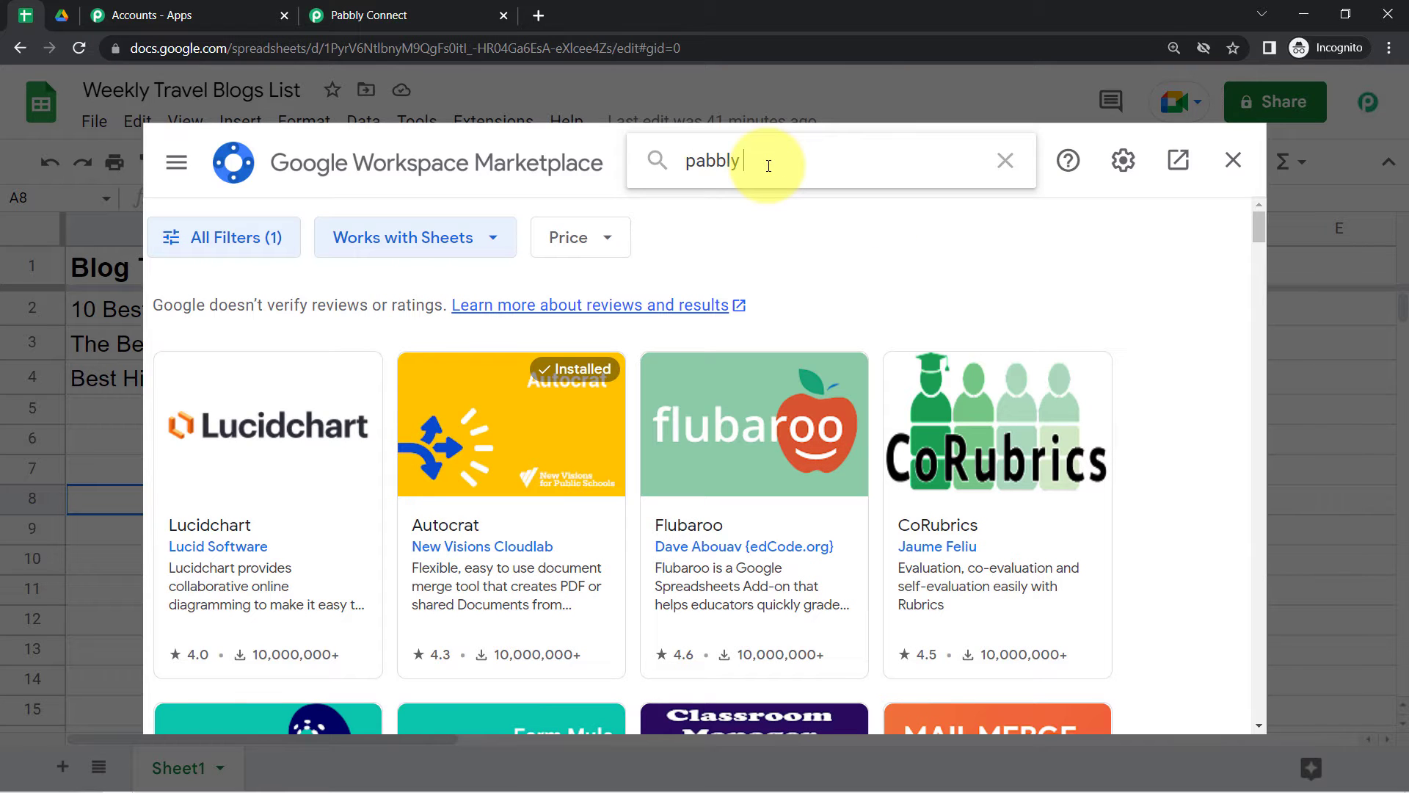
pyautogui.write(' connect webhooks')
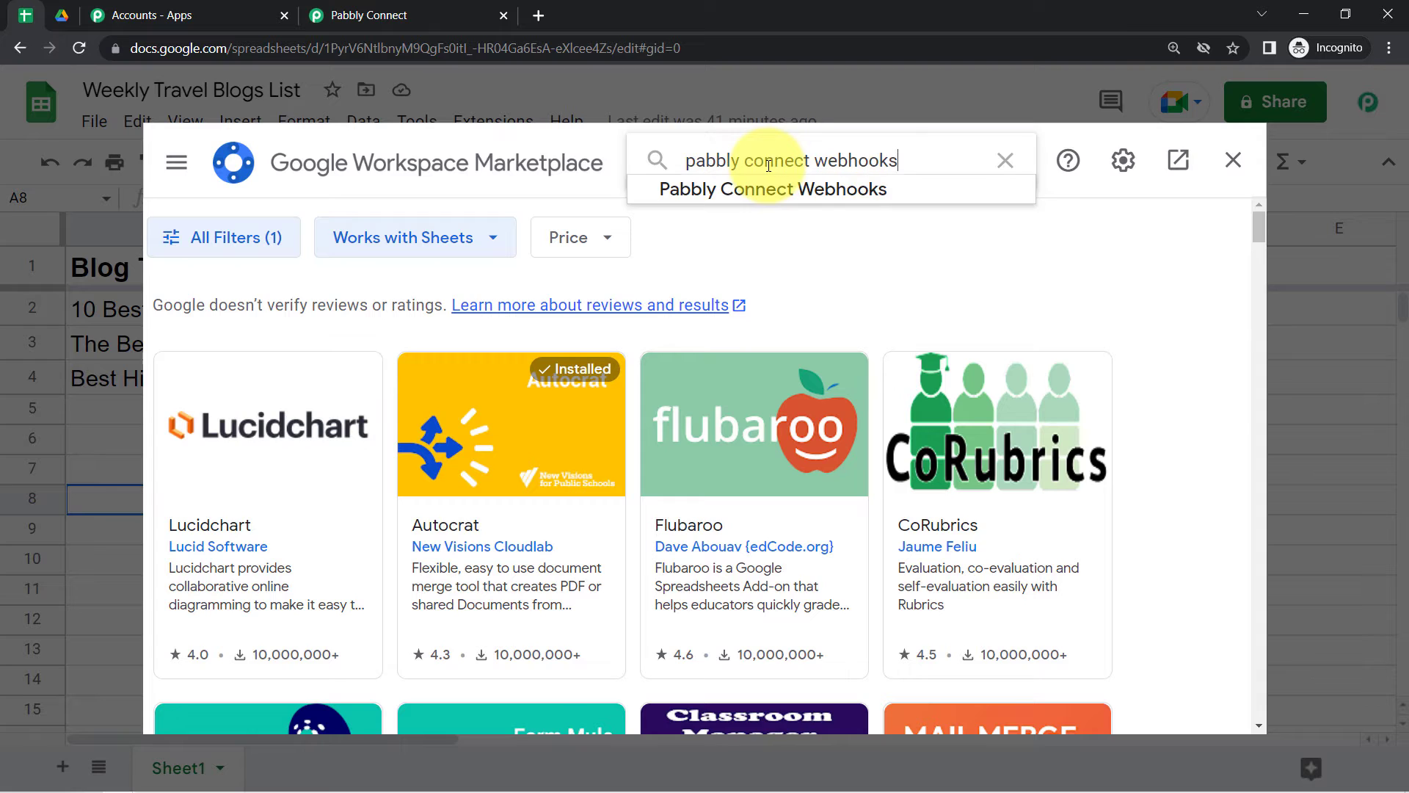
pyautogui.press('Return')
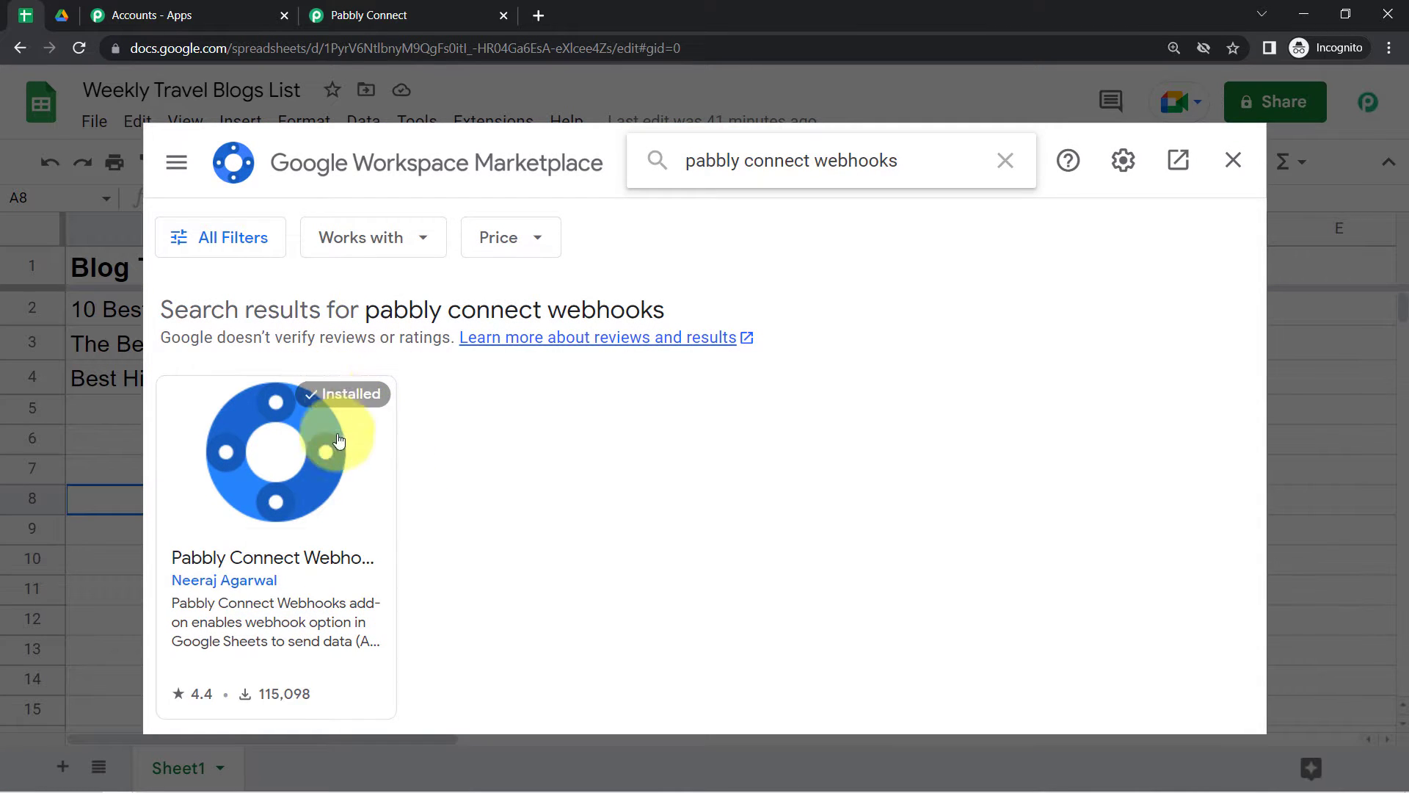
pyautogui.click(352, 408)
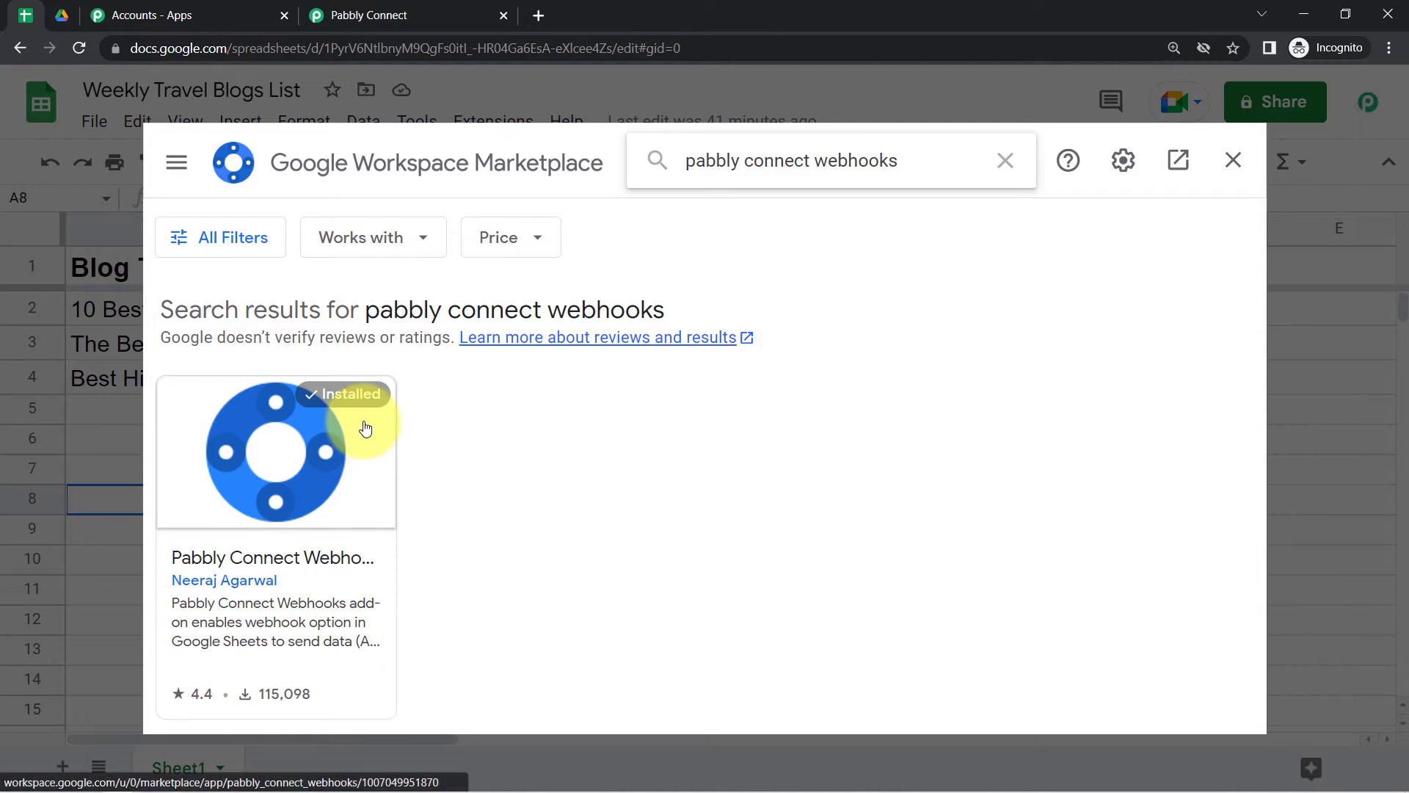
pyautogui.click(1226, 165)
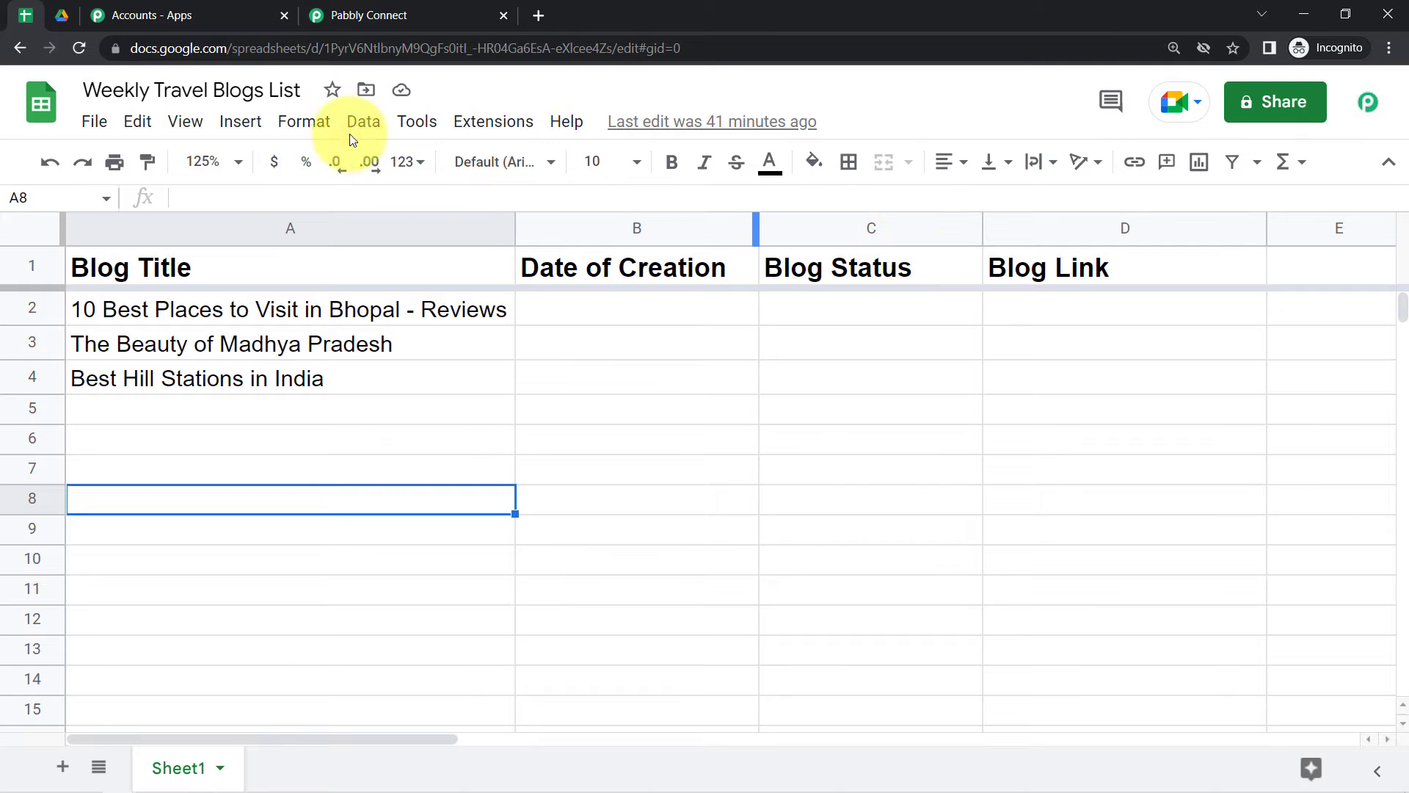
# Step: Open the Initial Setup of the Pabbly Connect Webhooks add-on and copy the trigger's webhook URL from the Pabbly Connect workflow
pyautogui.click(493, 125)
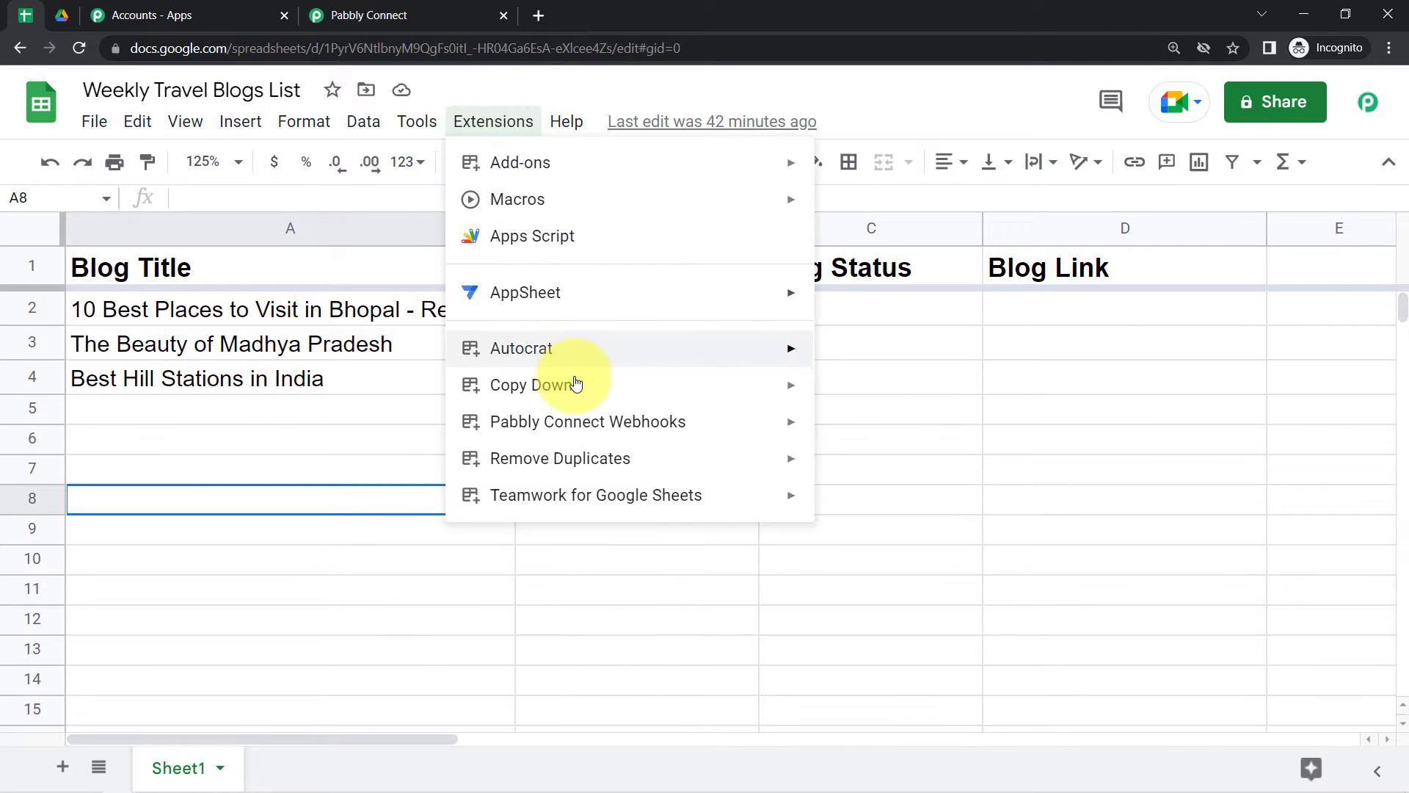
pyautogui.moveTo(604, 419)
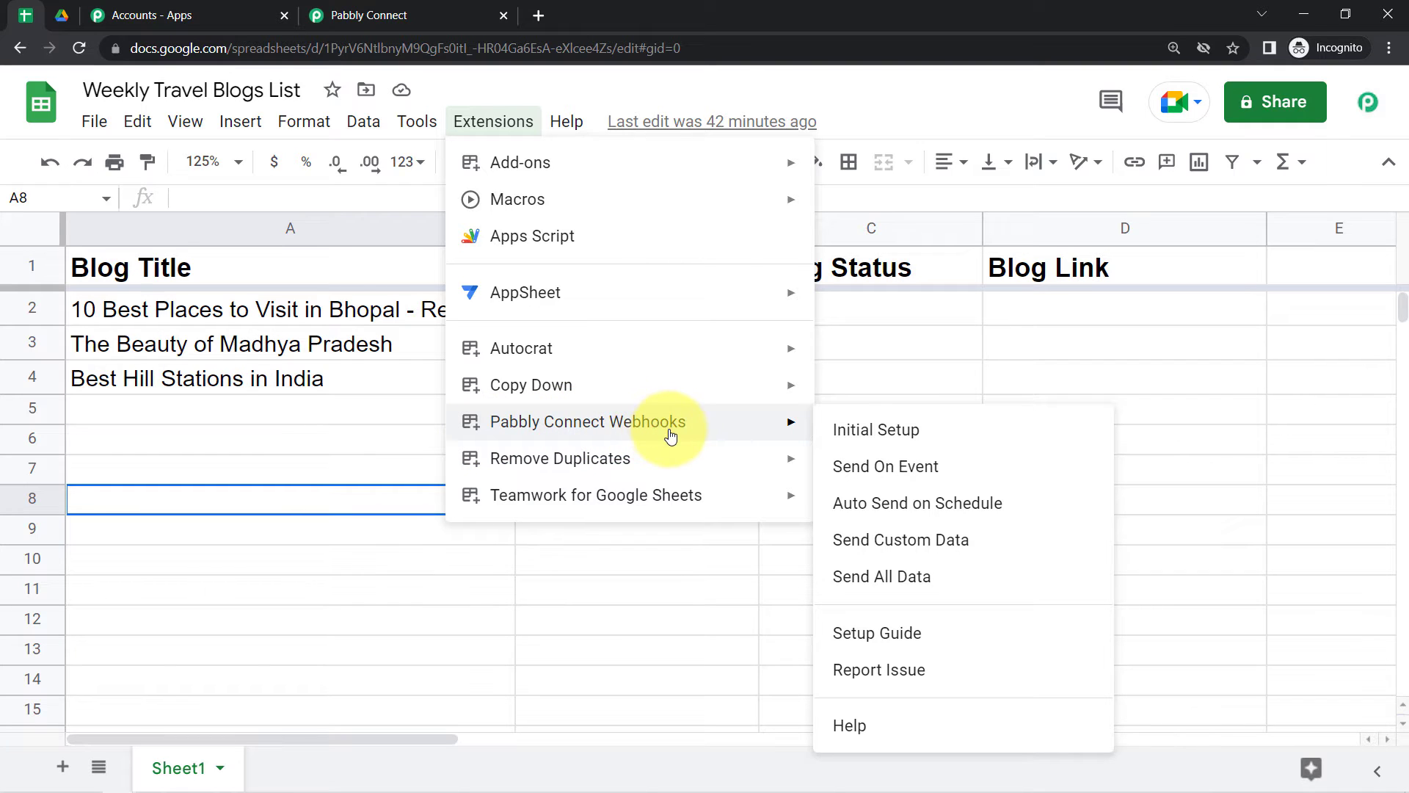
pyautogui.click(911, 438)
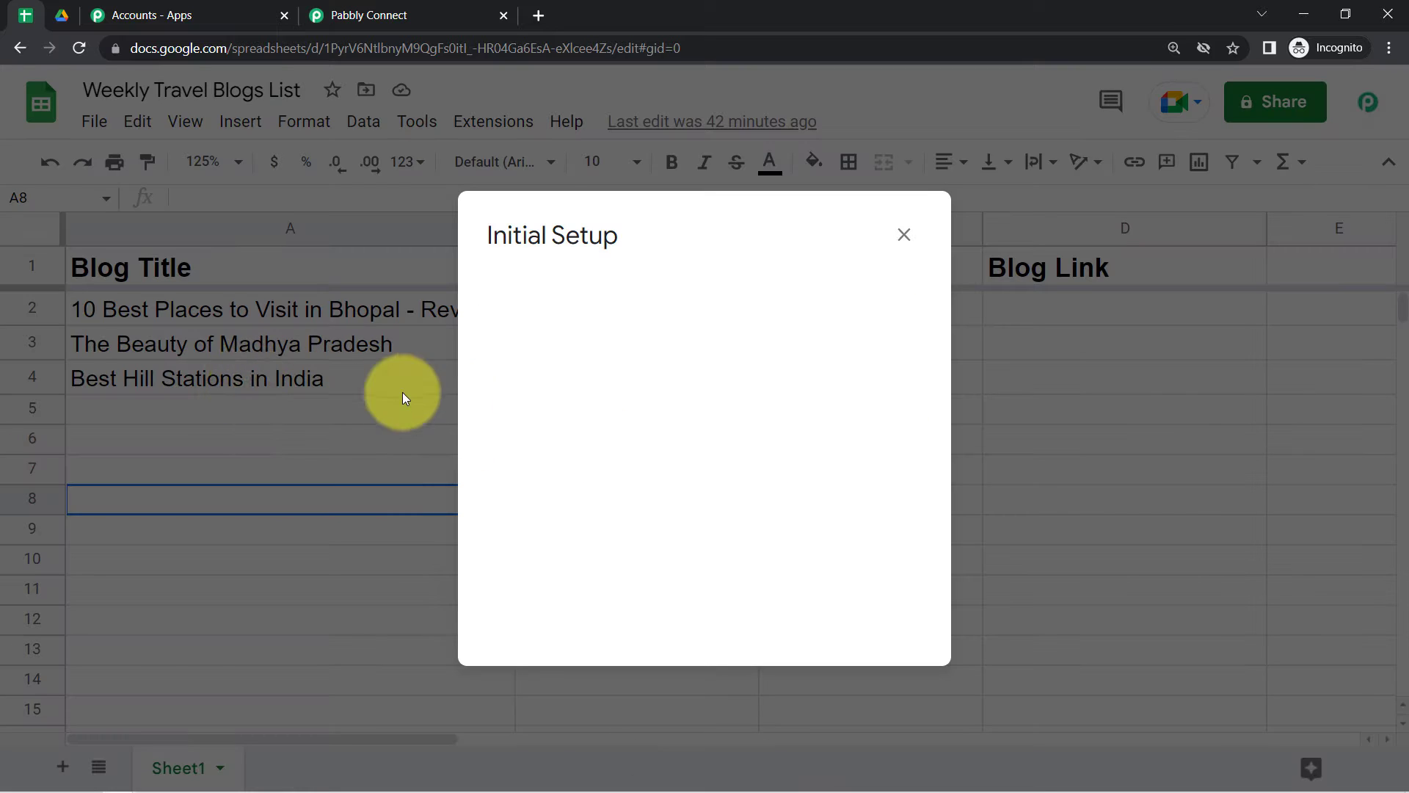
pyautogui.click(481, 6)
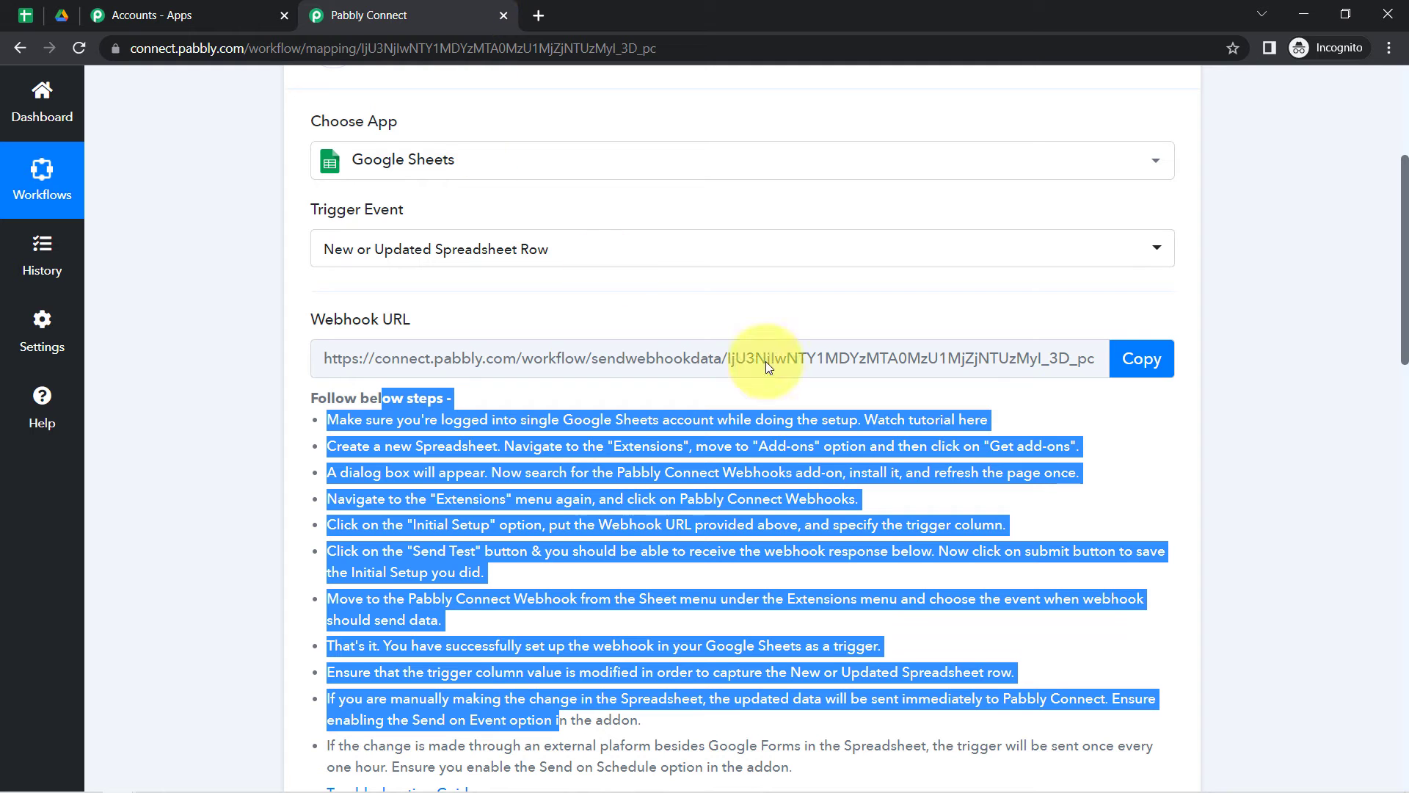
pyautogui.click(1134, 358)
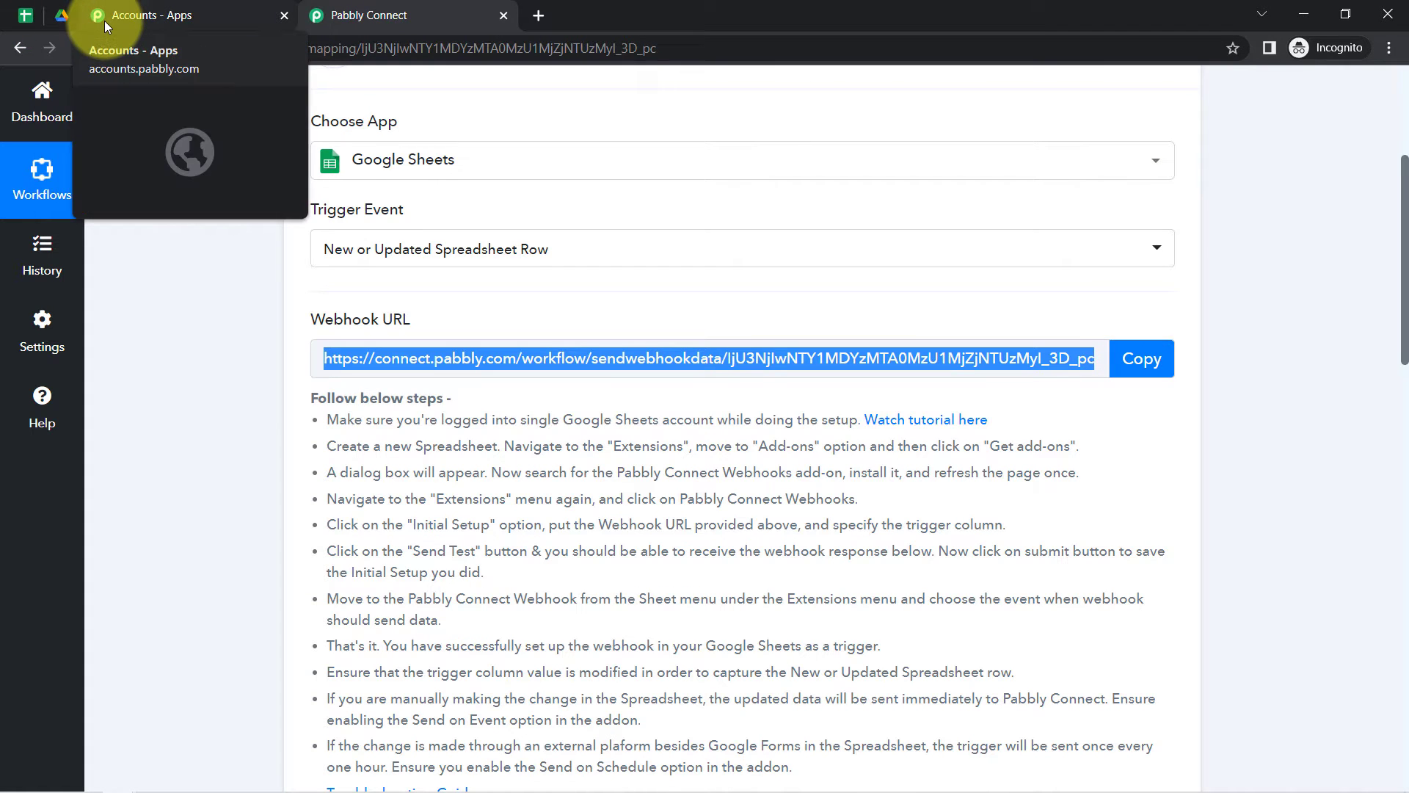
pyautogui.click(26, 17)
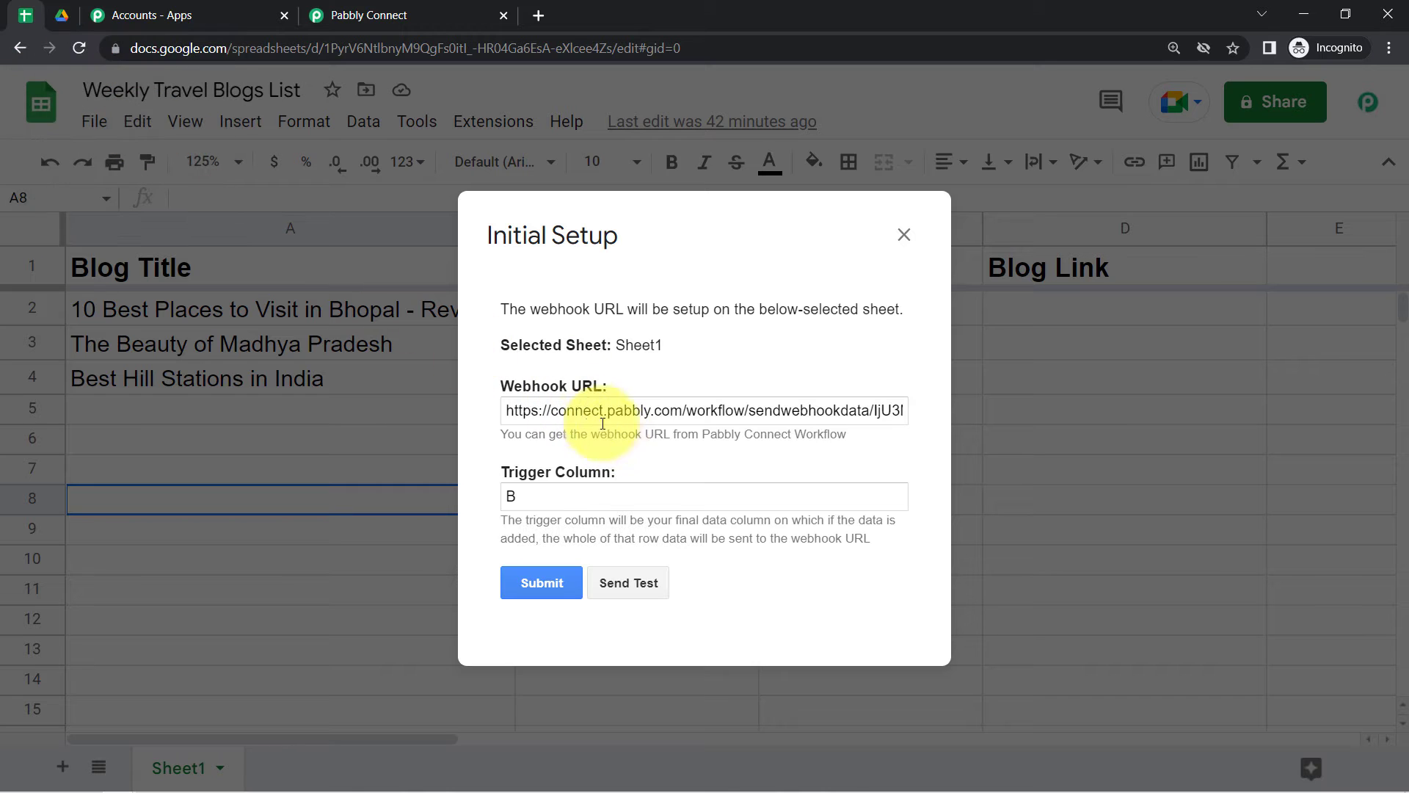
pyautogui.tripleClick(585, 408)
pyautogui.press('BackSpace')
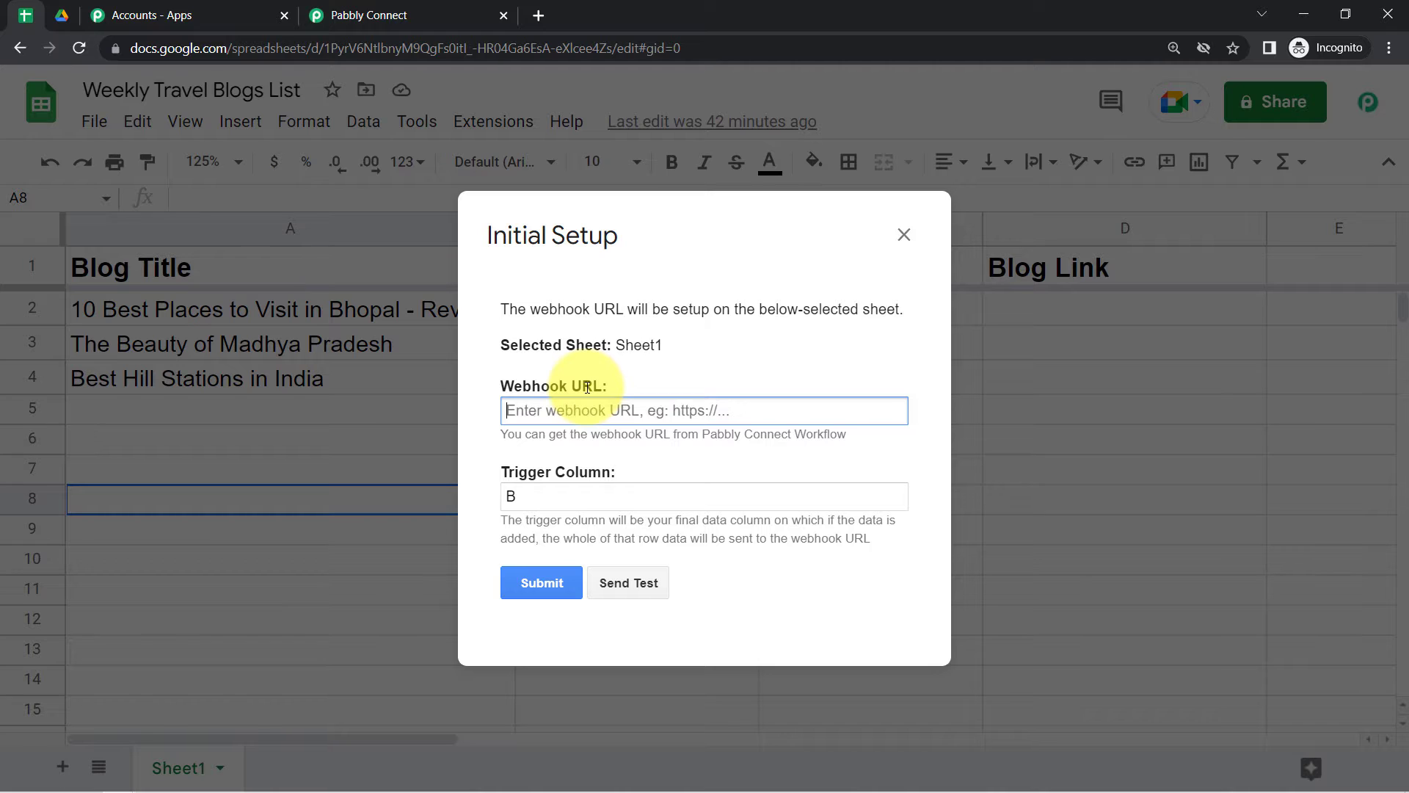
pyautogui.hotkey('ctrl', 'v')
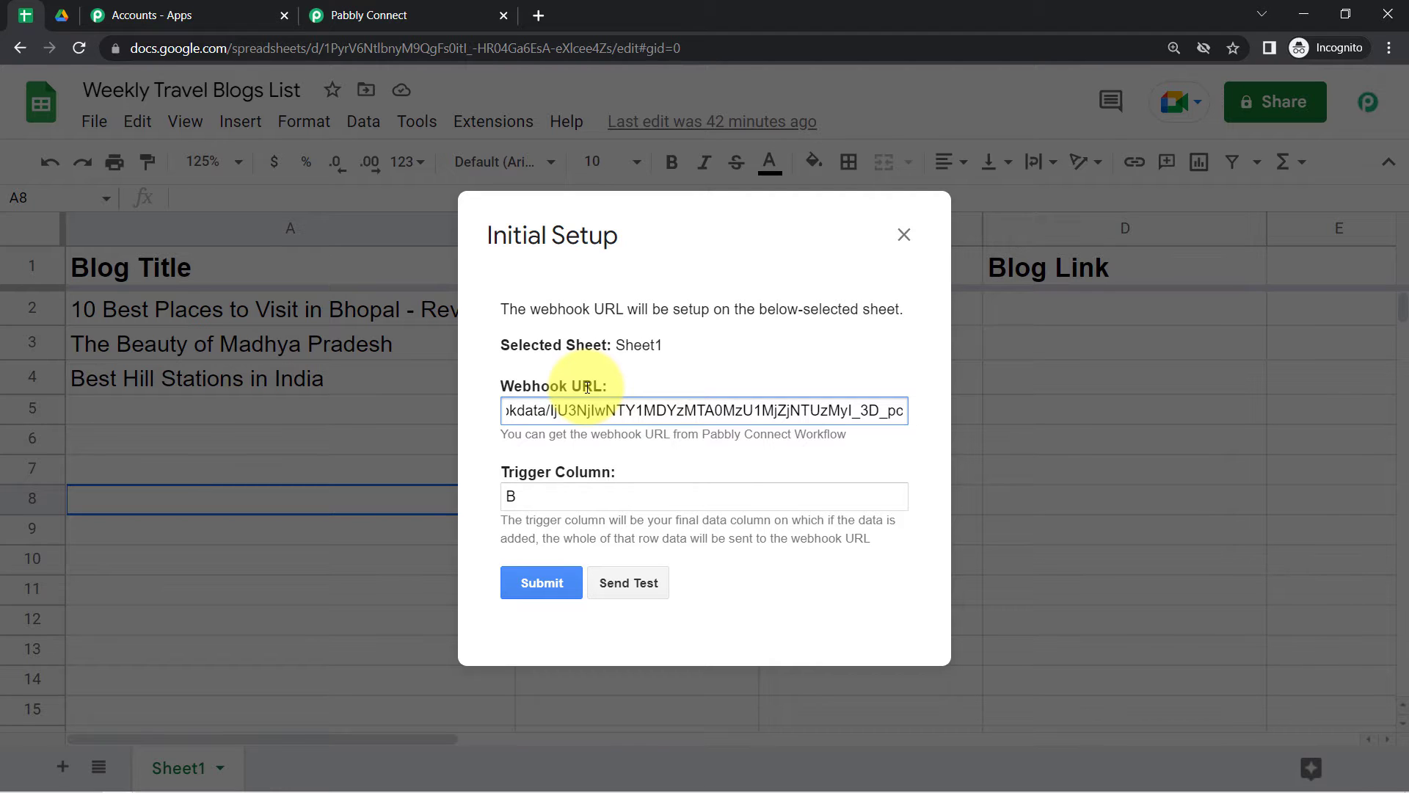
pyautogui.doubleClick(499, 495)
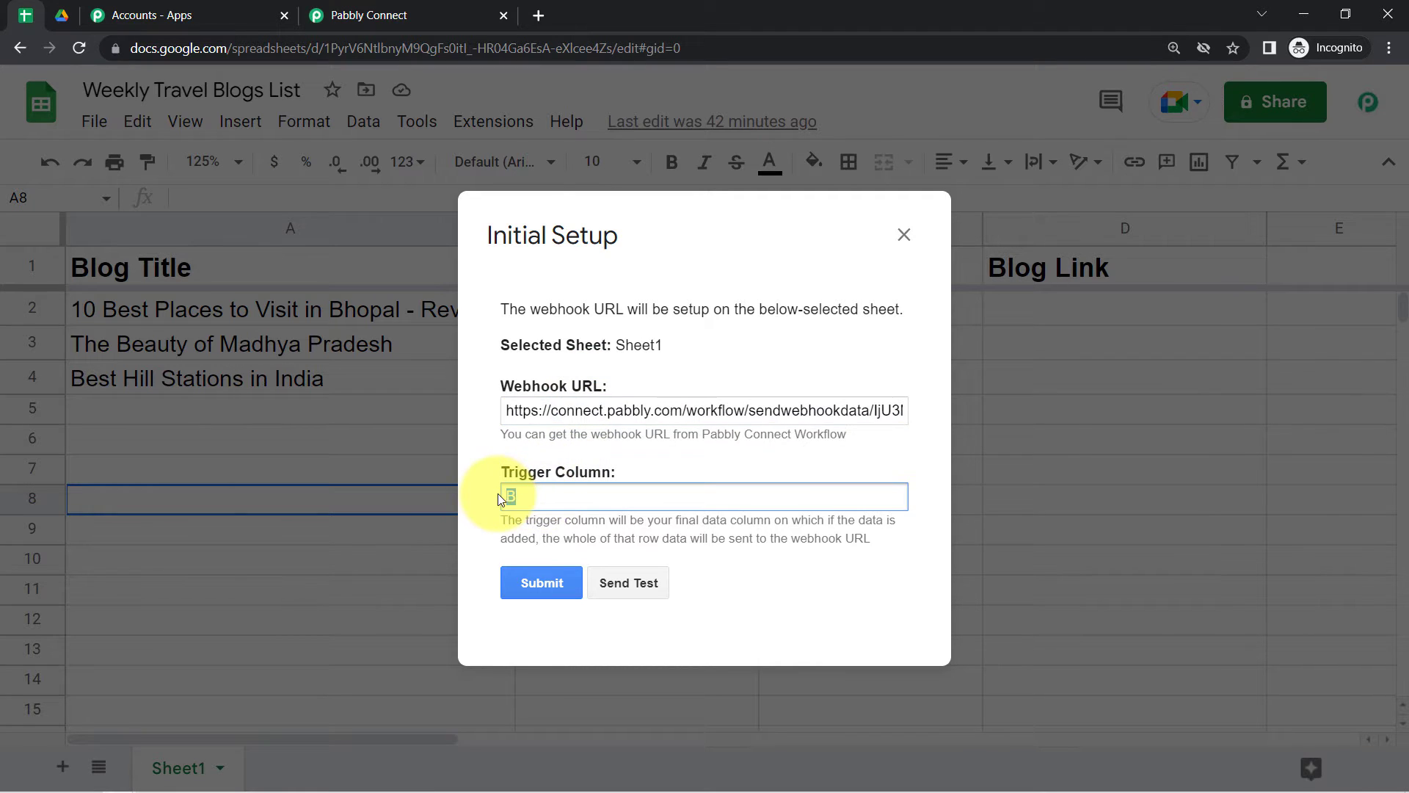
pyautogui.press('BackSpace')
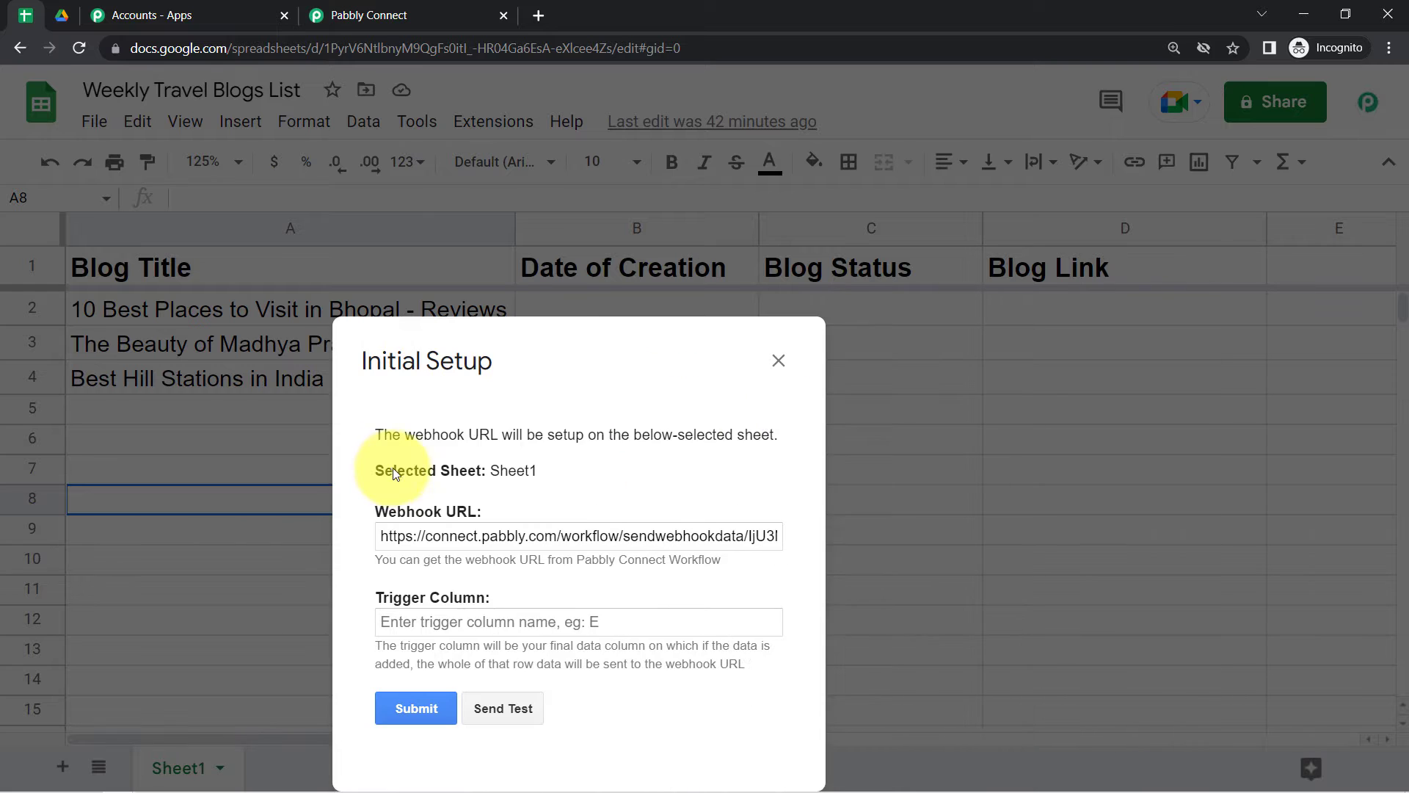
pyautogui.moveTo(393, 469); pyautogui.dragTo(746, 219)
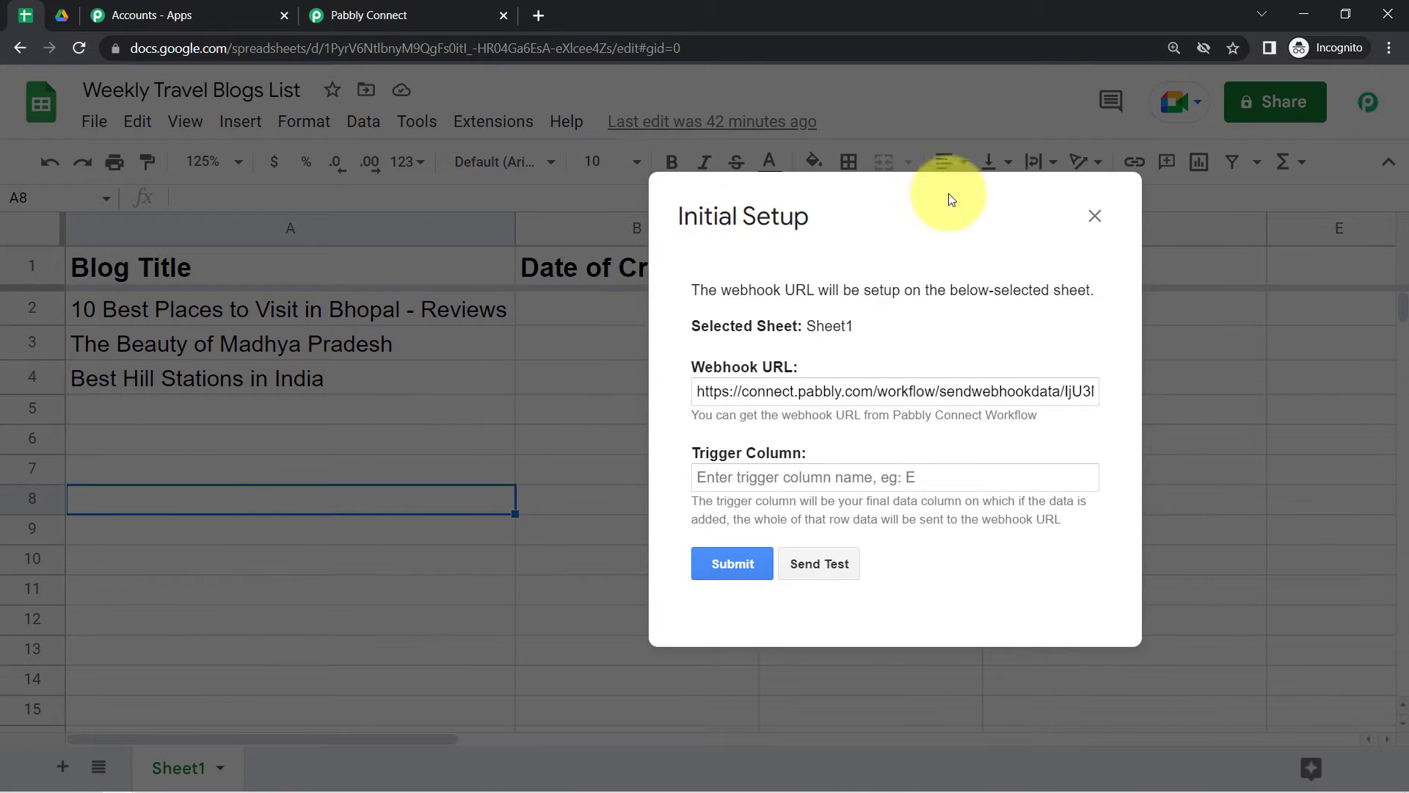
pyautogui.click(1094, 216)
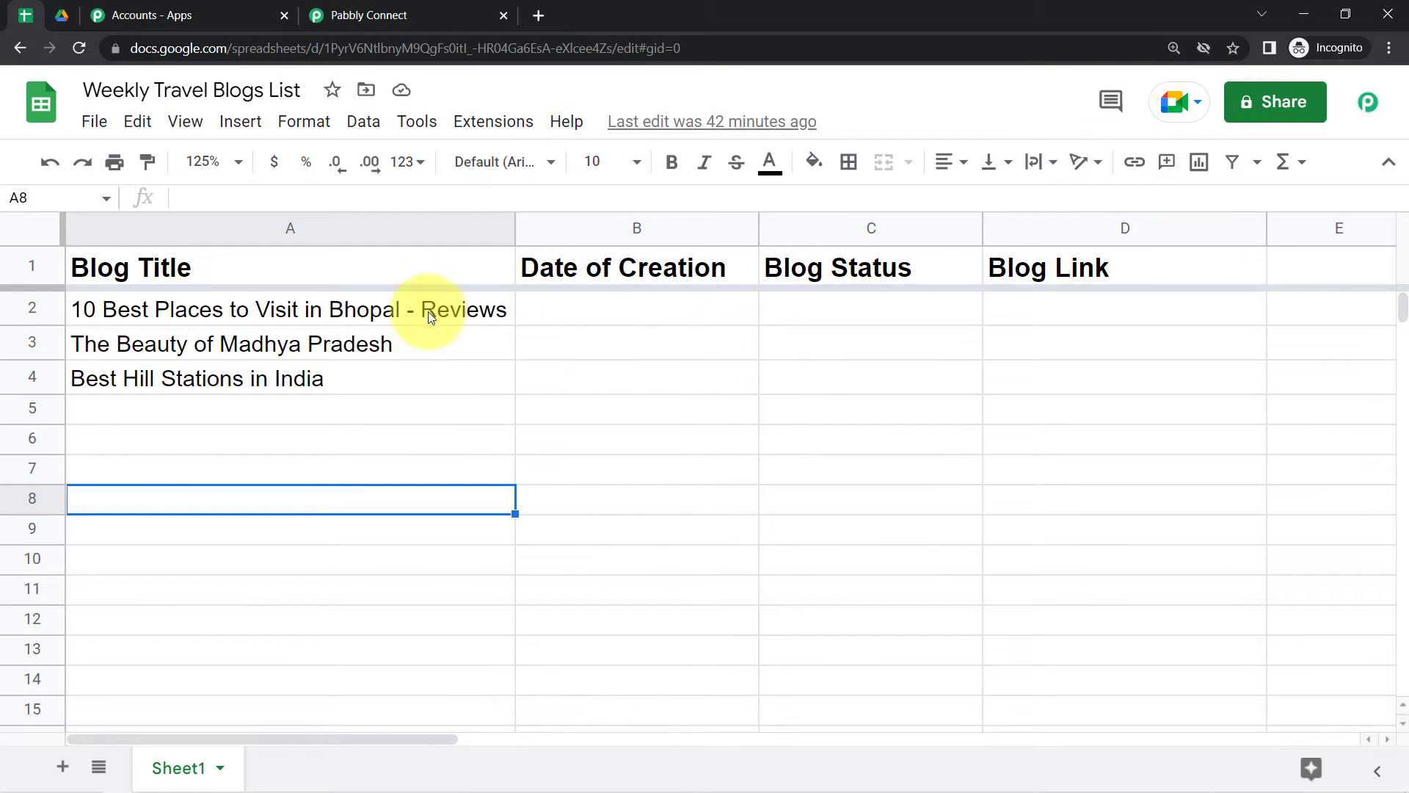
pyautogui.moveTo(508, 307); pyautogui.dragTo(866, 319)
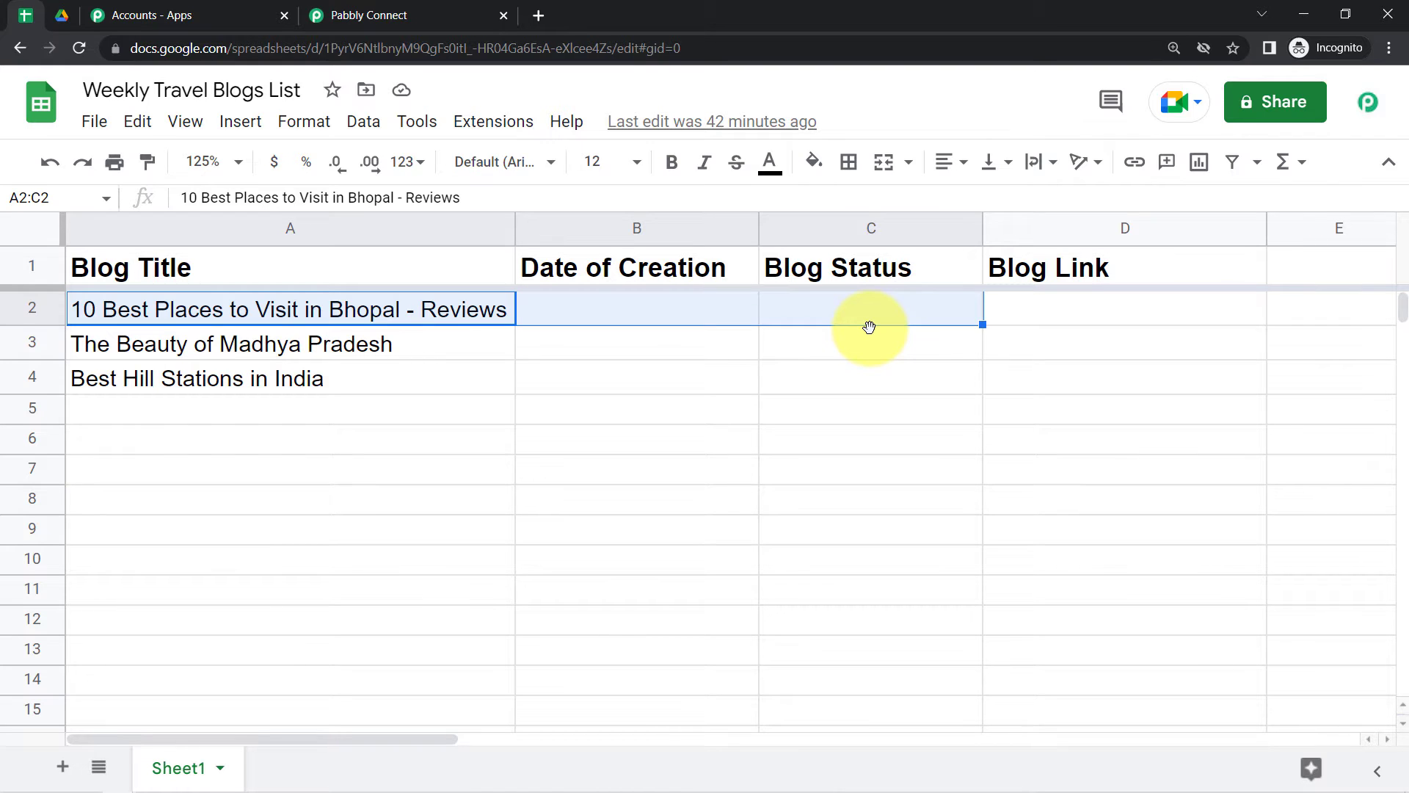
pyautogui.click(795, 381)
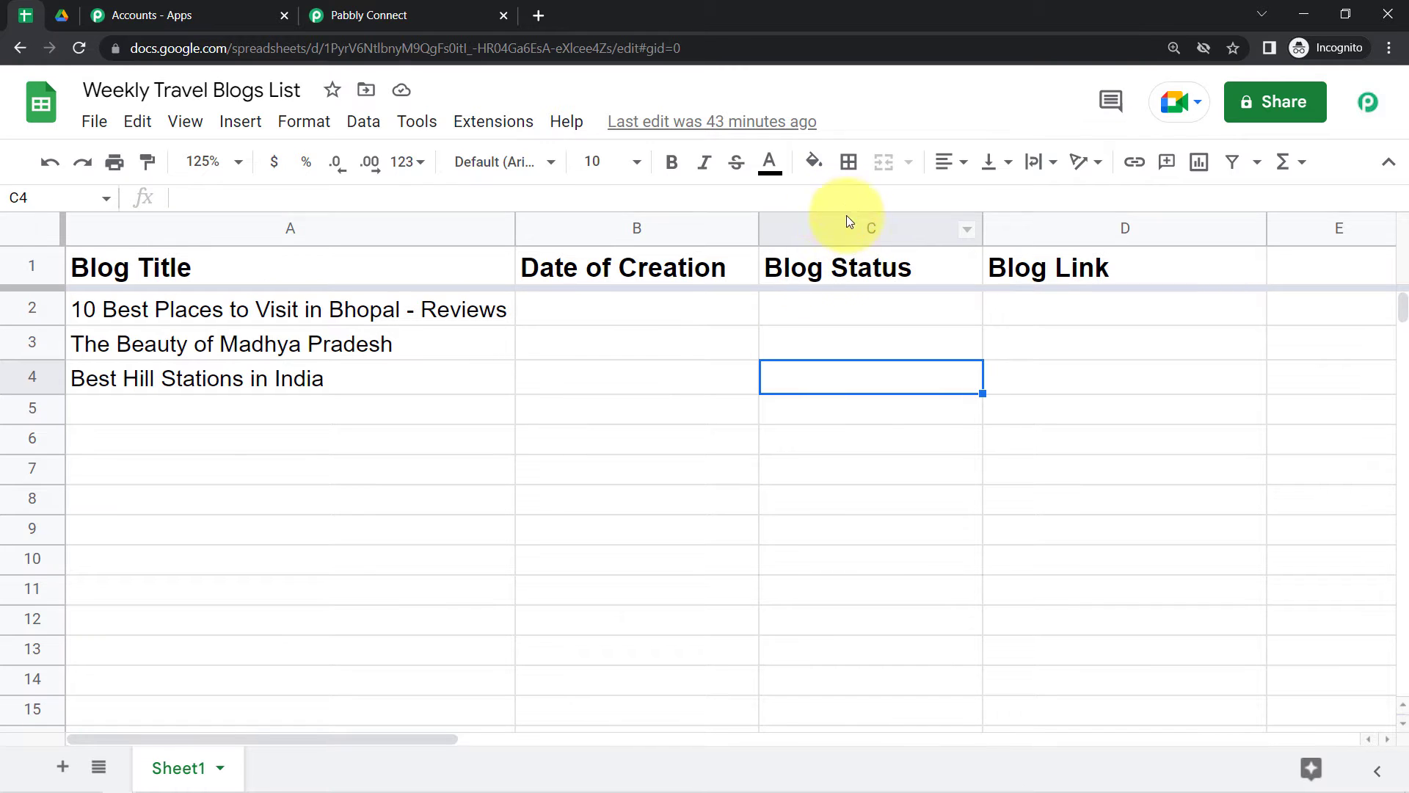
pyautogui.click(612, 323)
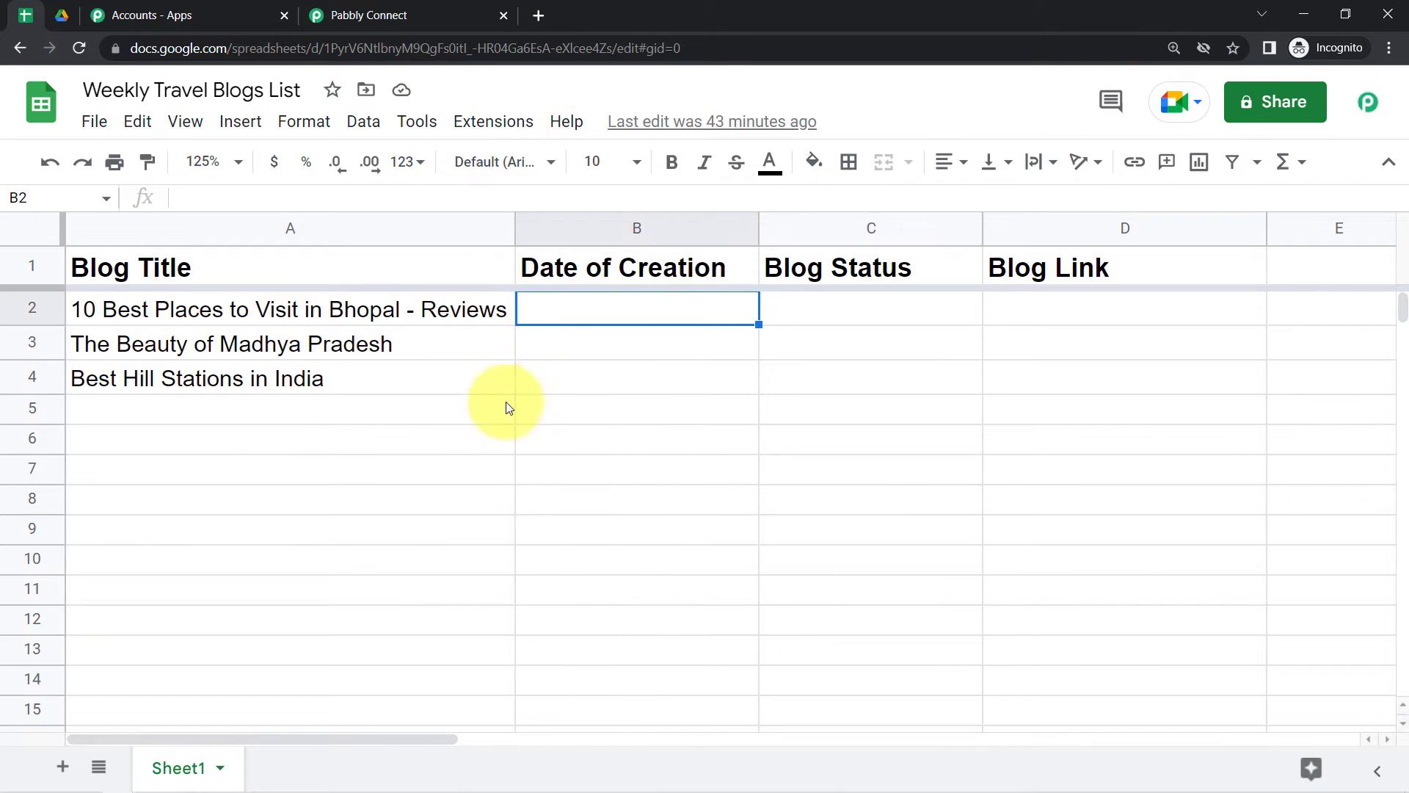
pyautogui.click(470, 438)
pyautogui.click(358, 317)
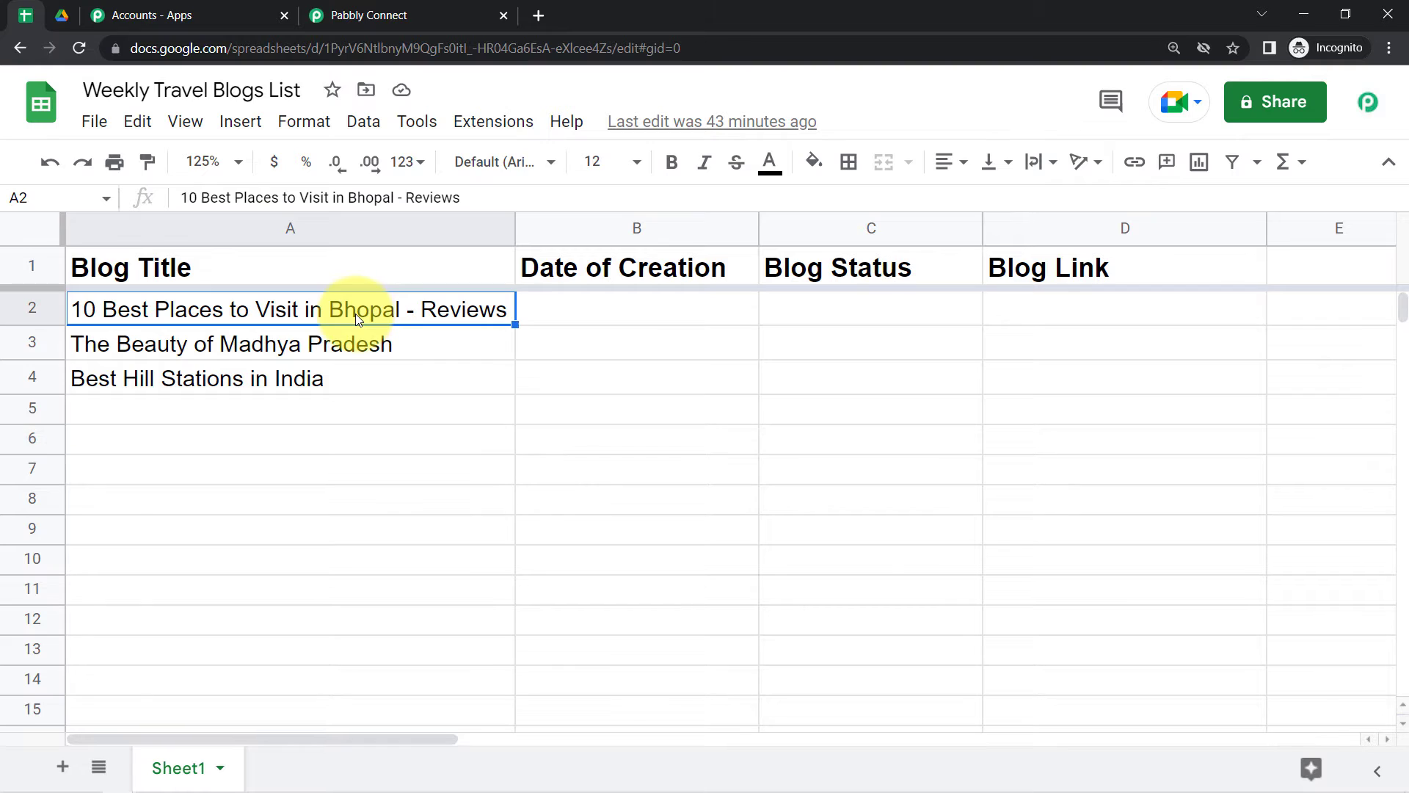
# Step: Enter 13 Dec as the creation date of the first blog title in cell B2 and center it horizontally
pyautogui.click(692, 309)
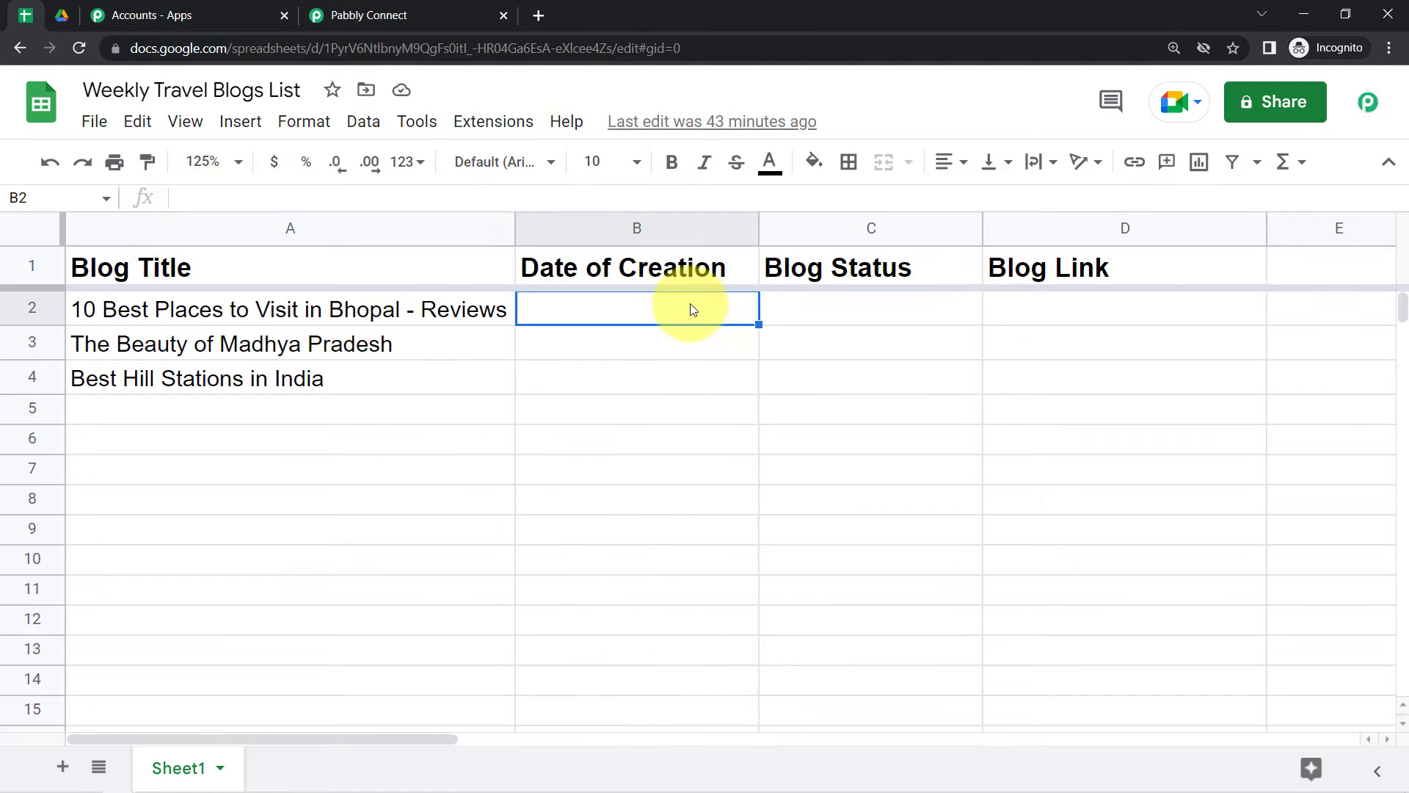
pyautogui.write('13')
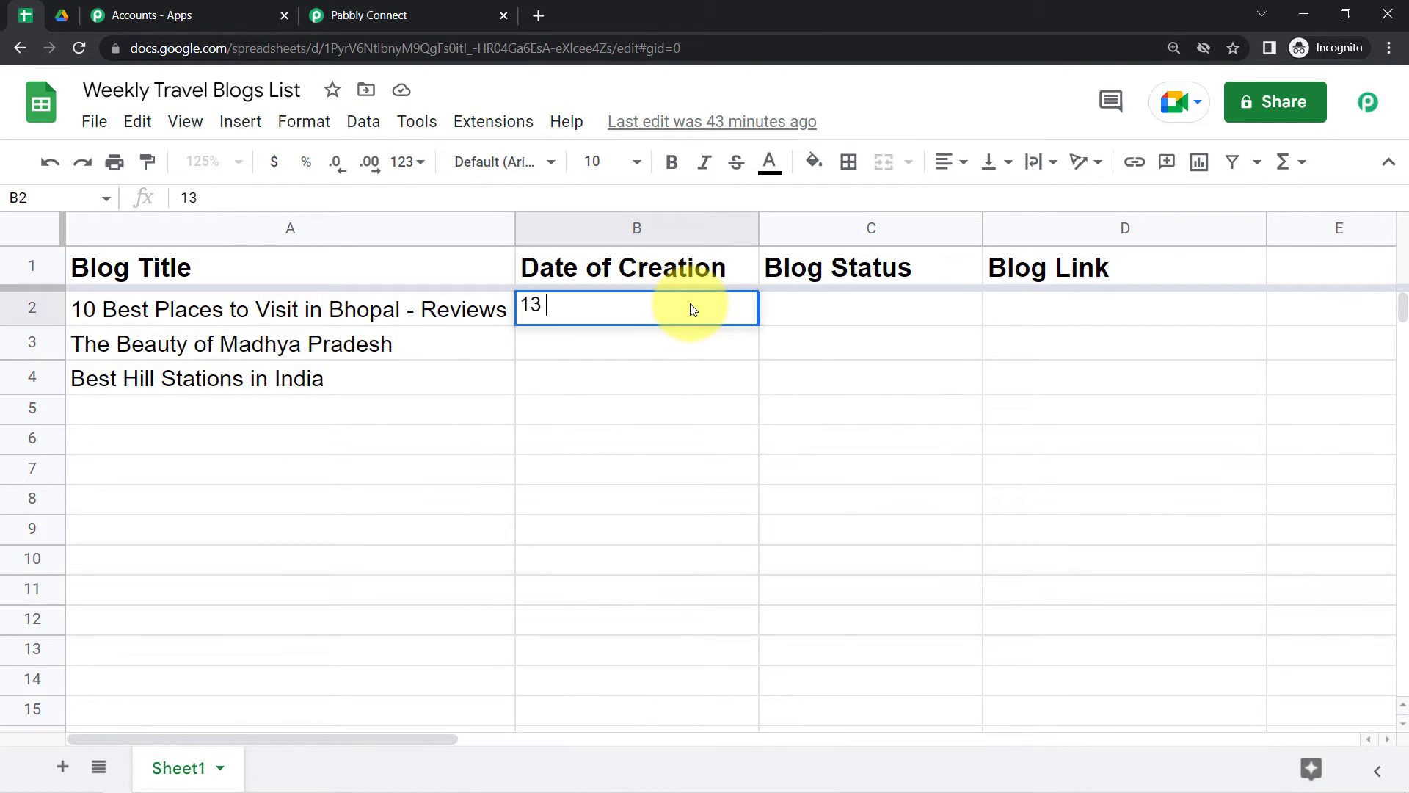
pyautogui.write(' Dec')
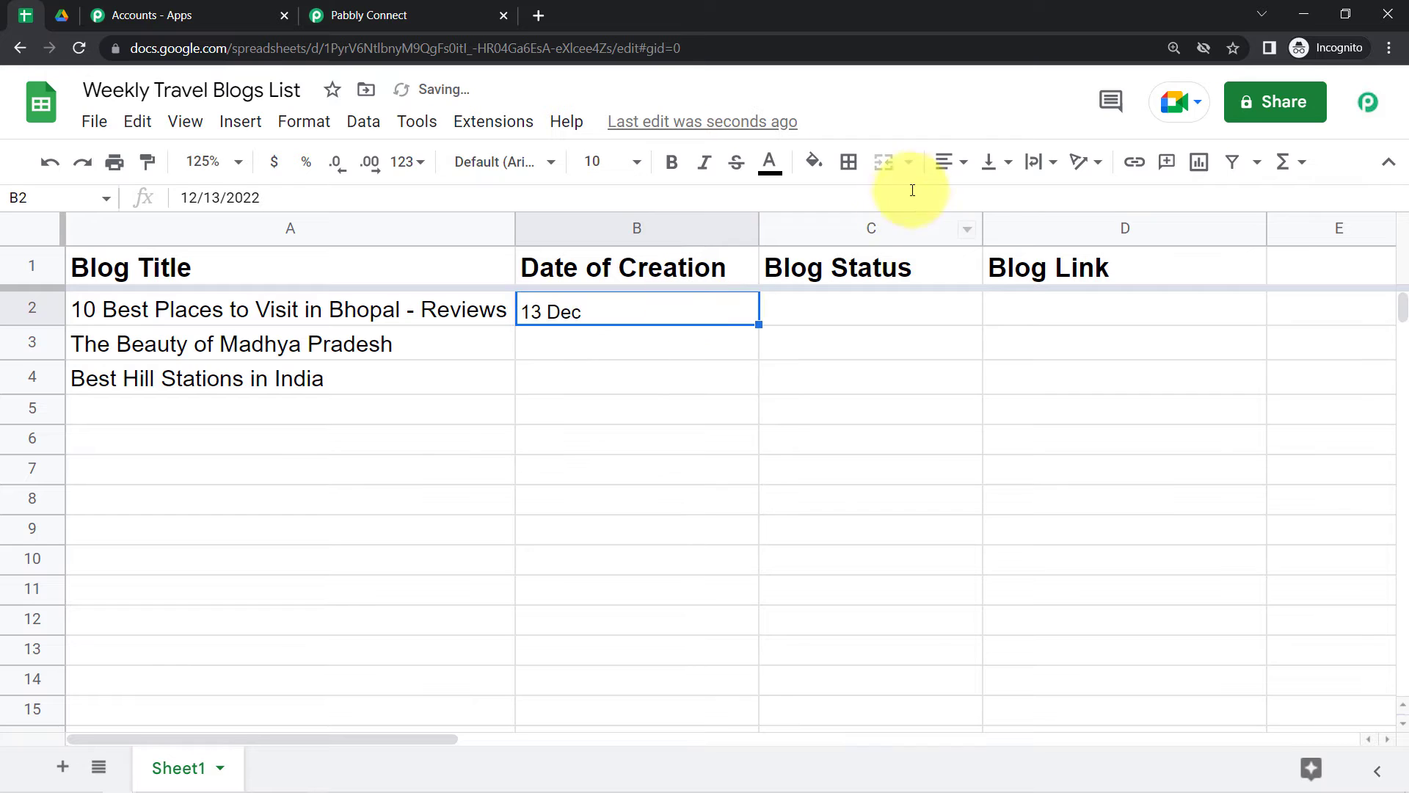
pyautogui.click(950, 161)
pyautogui.click(977, 203)
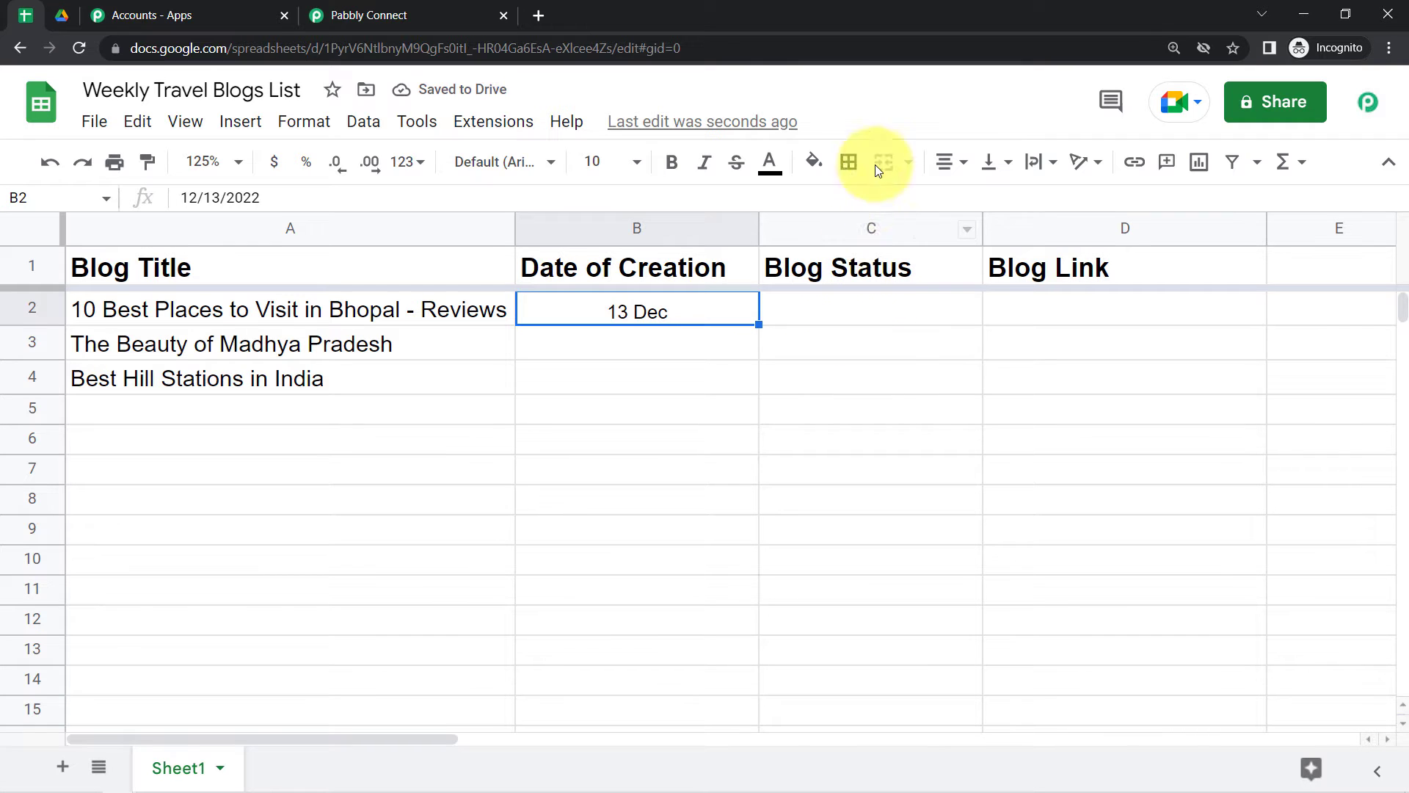
pyautogui.click(618, 227)
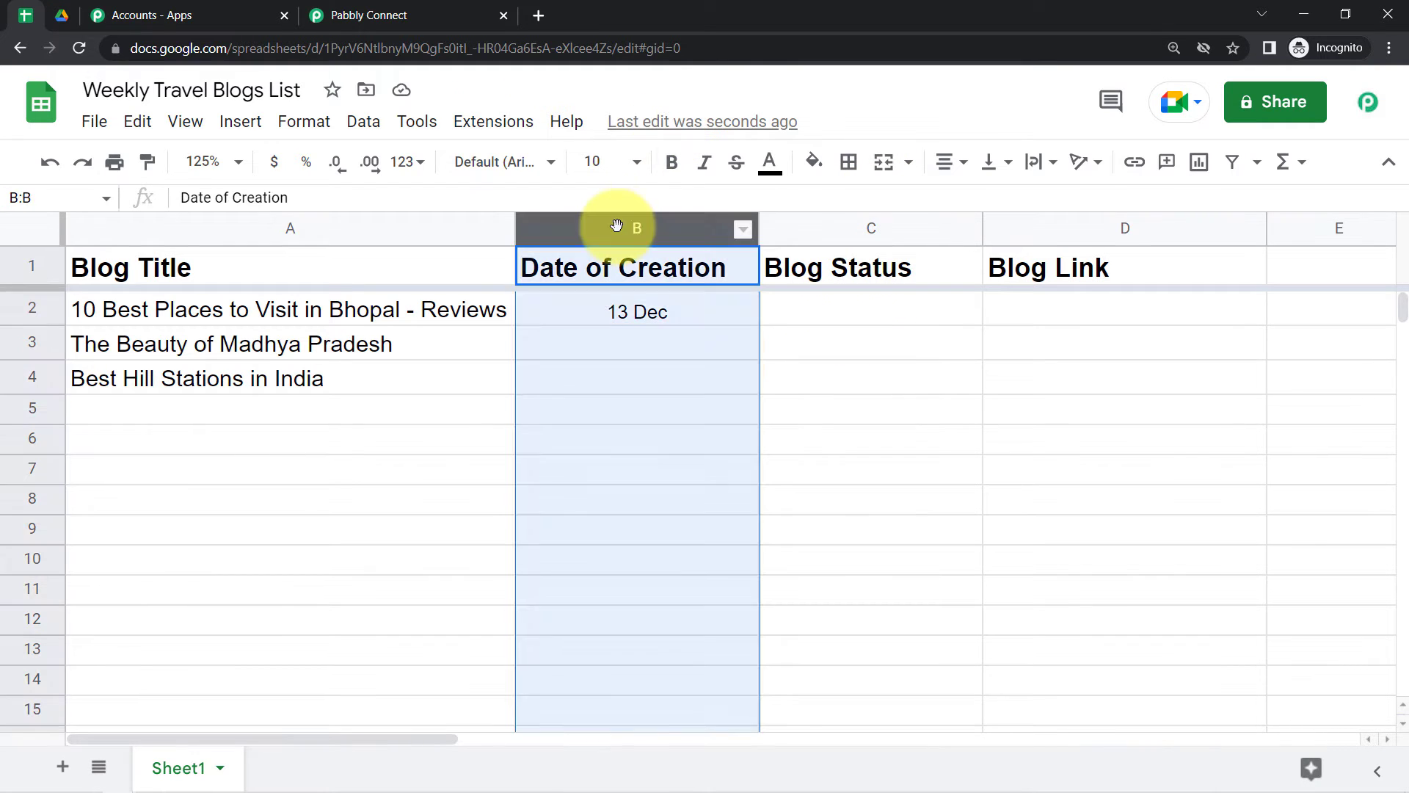
pyautogui.click(305, 506)
pyautogui.click(301, 312)
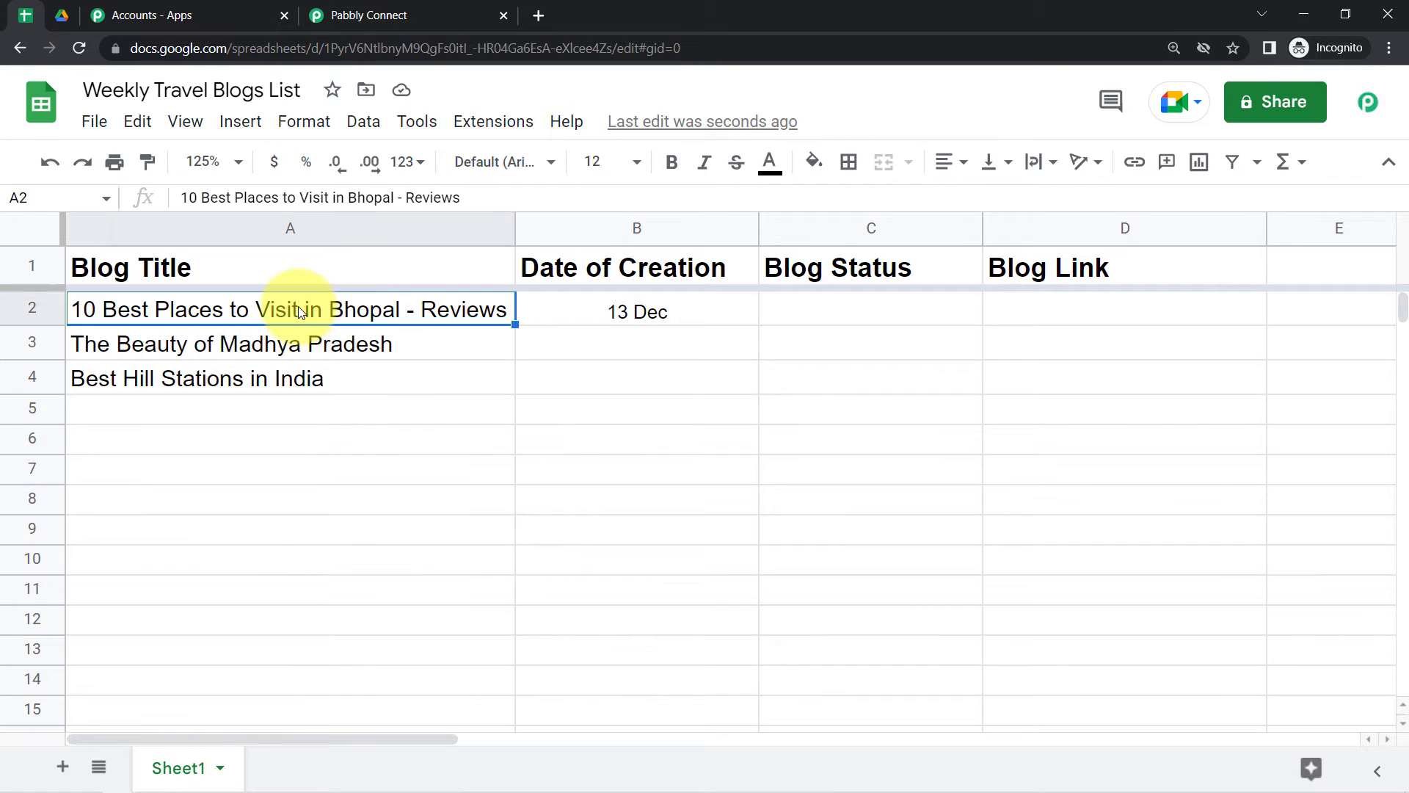
pyautogui.click(649, 314)
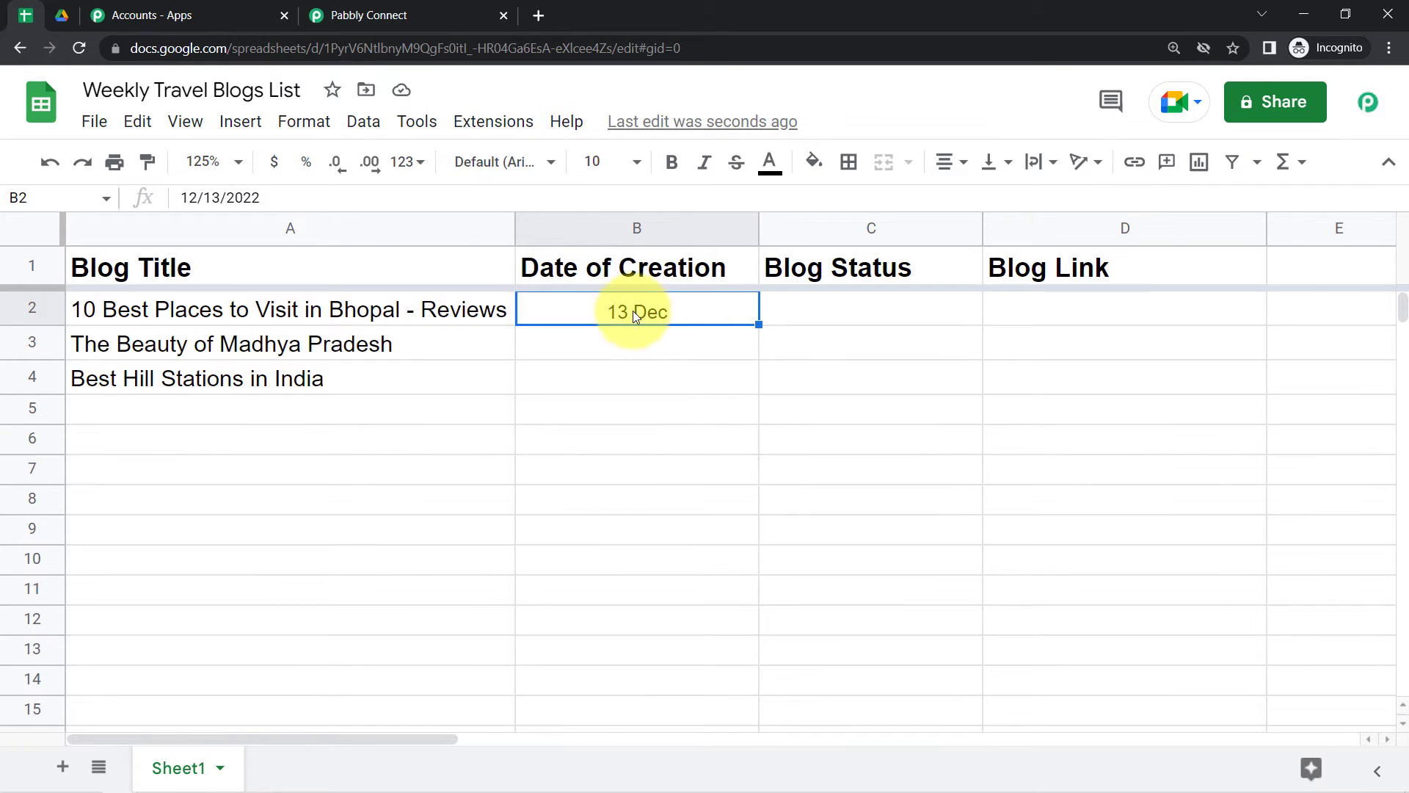
# Step: Paste the webhook URL into the Pabbly Connect Webhooks Initial Setup with trigger column B and send a test
pyautogui.click(494, 123)
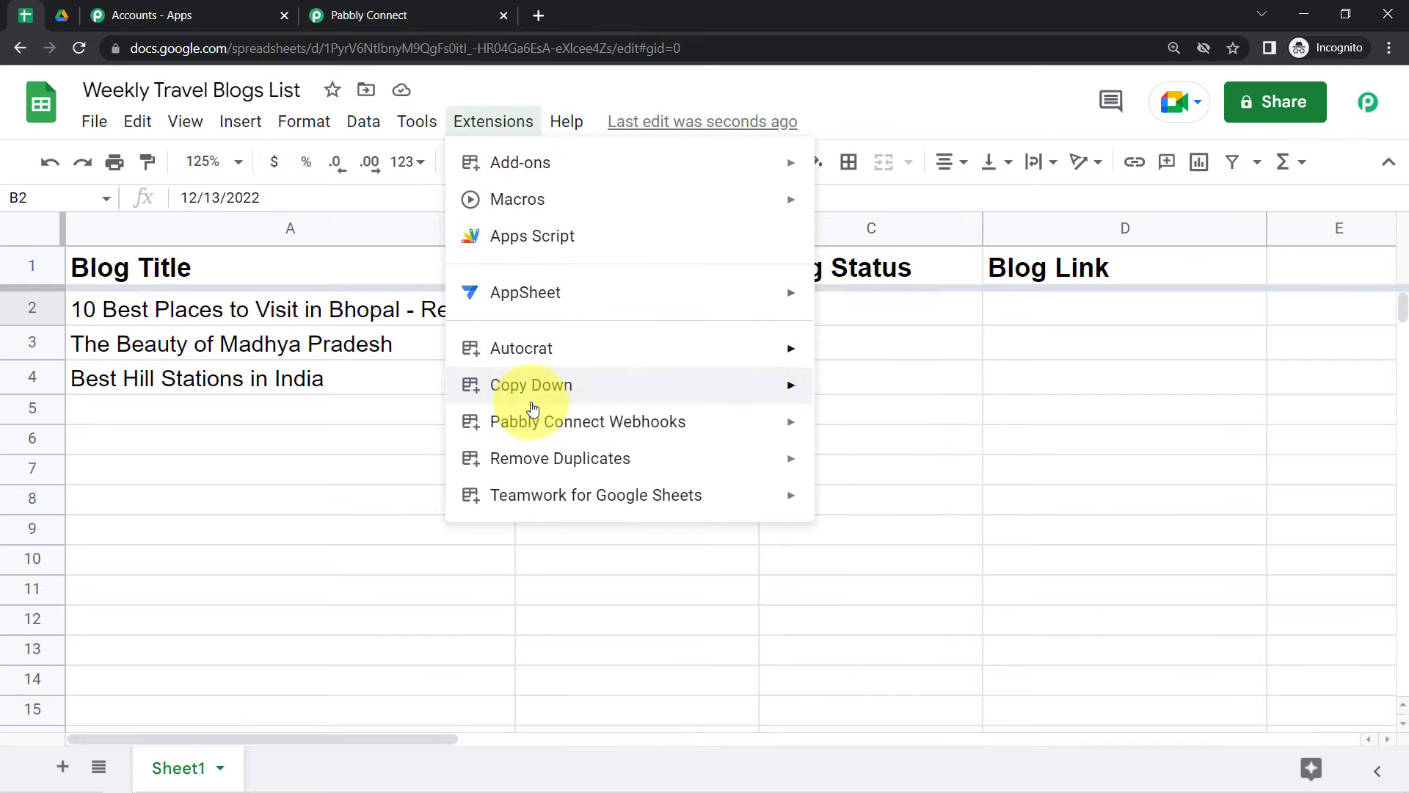
pyautogui.moveTo(528, 413)
pyautogui.click(932, 447)
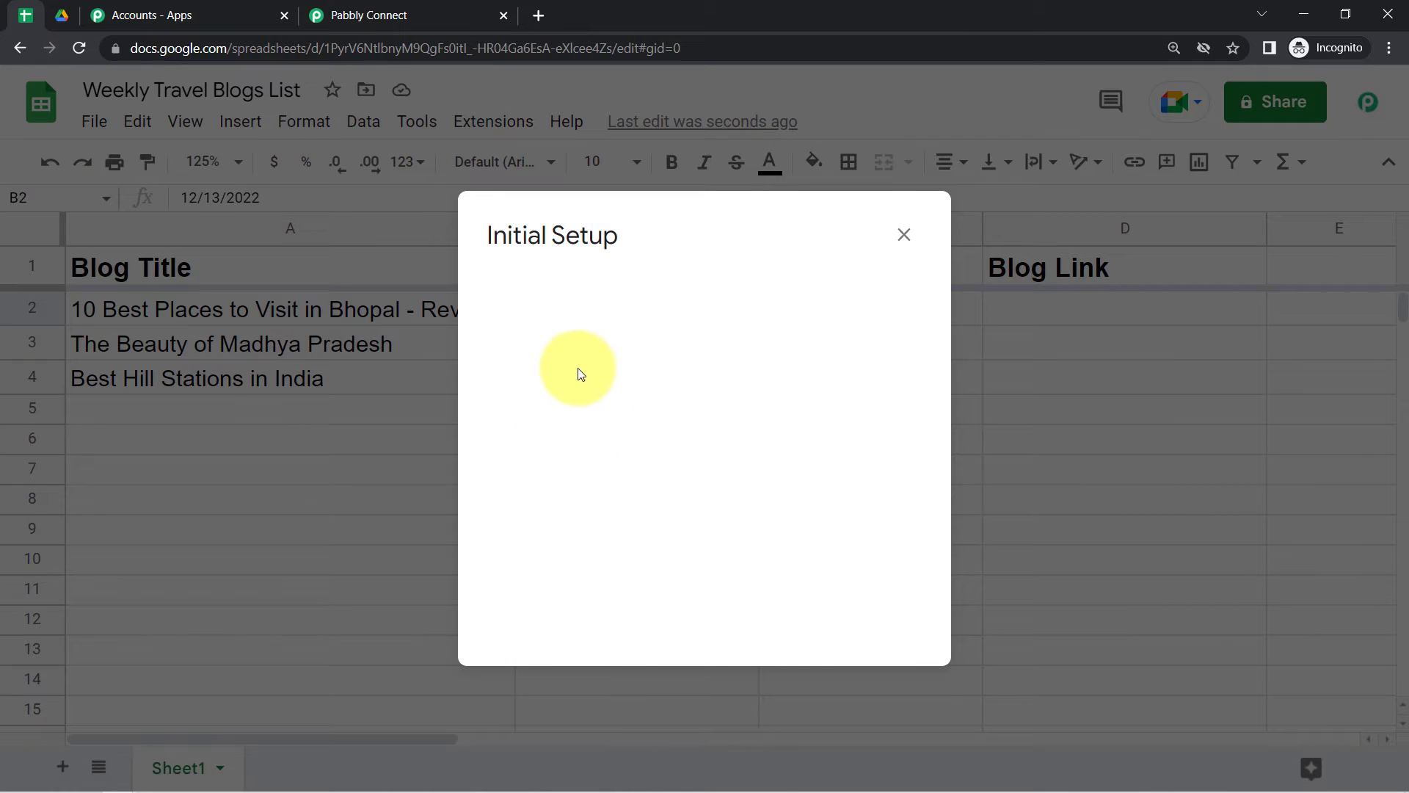
pyautogui.click(583, 411)
pyautogui.hotkey('ctrl', 'a')
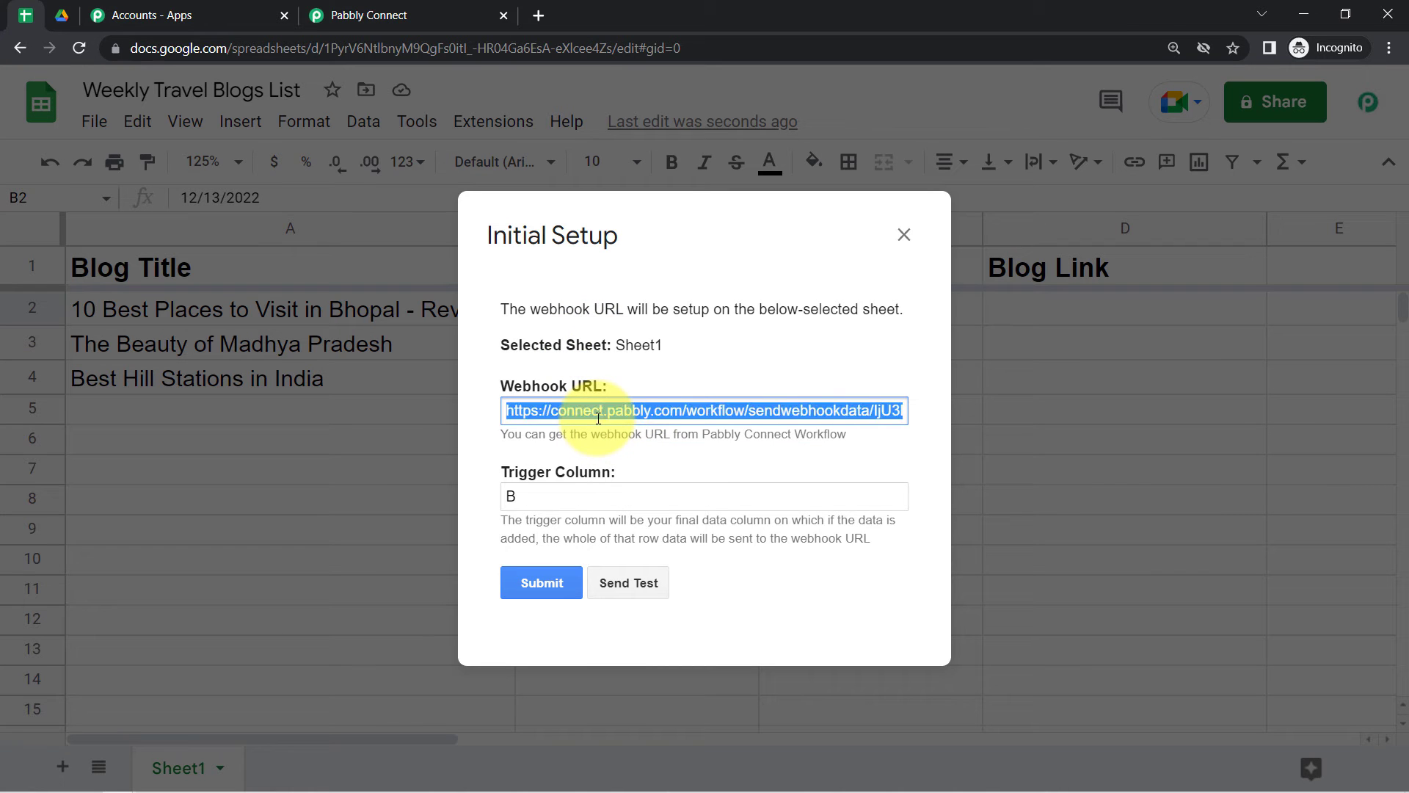
pyautogui.hotkey('ctrl', 'v')
pyautogui.click(514, 496)
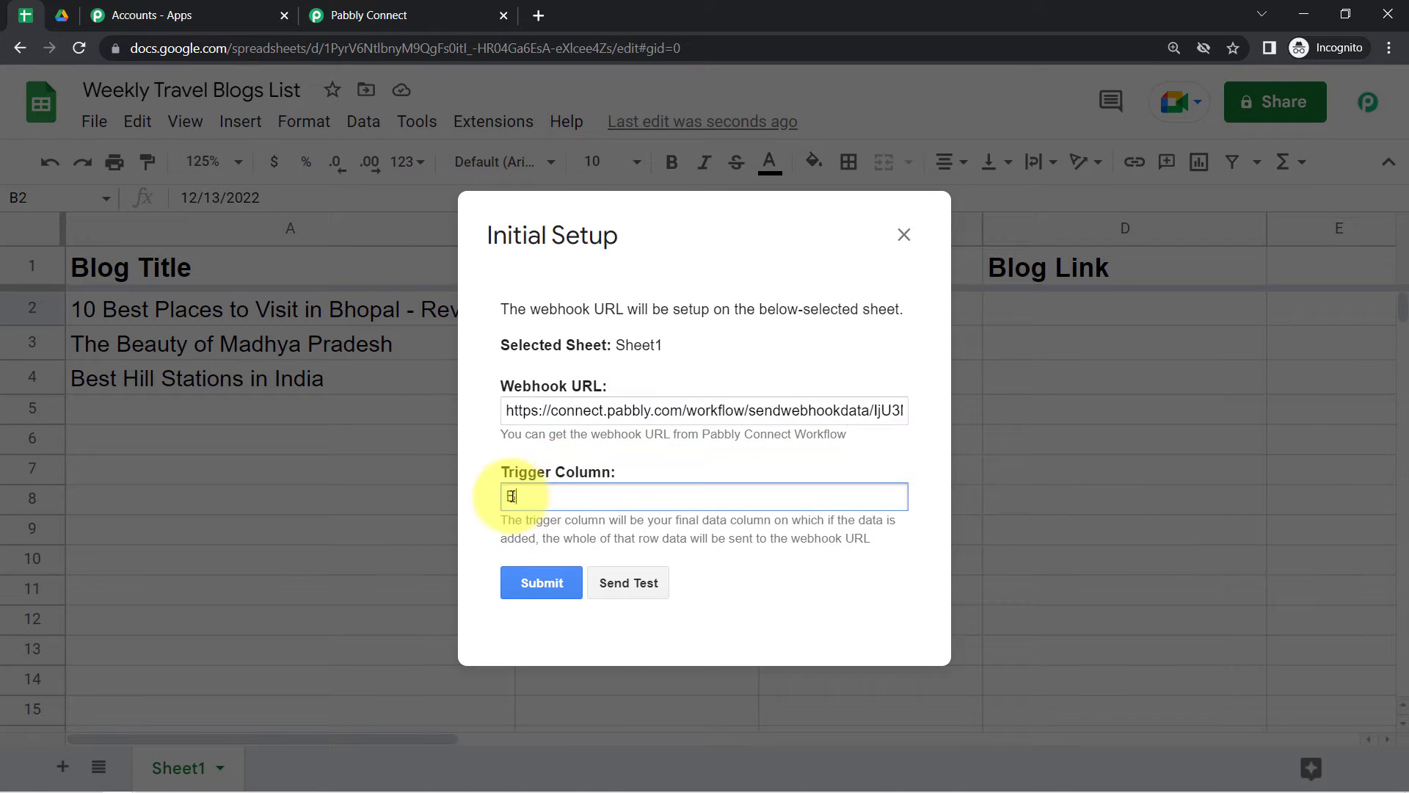
pyautogui.hotkey('ctrl', 'a')
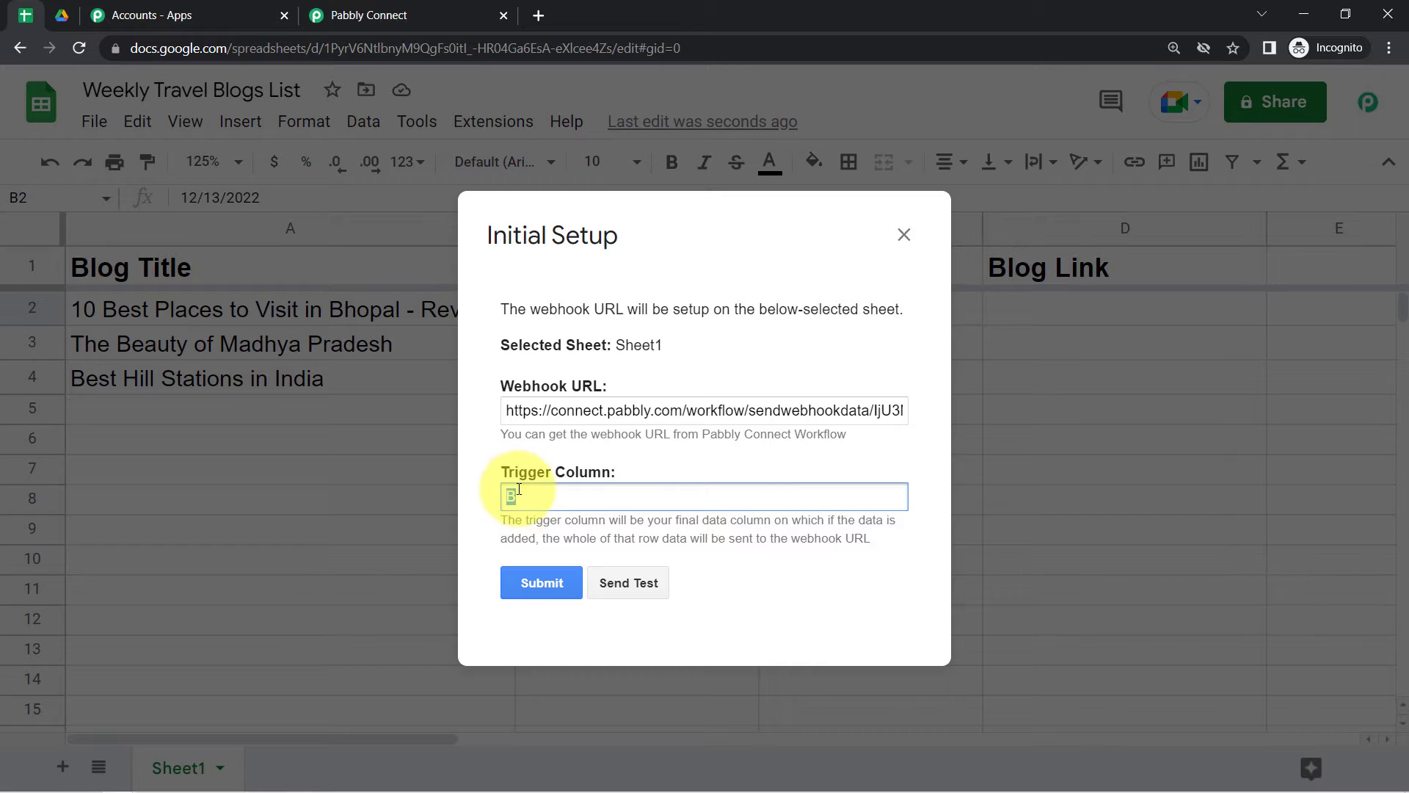
pyautogui.click(634, 584)
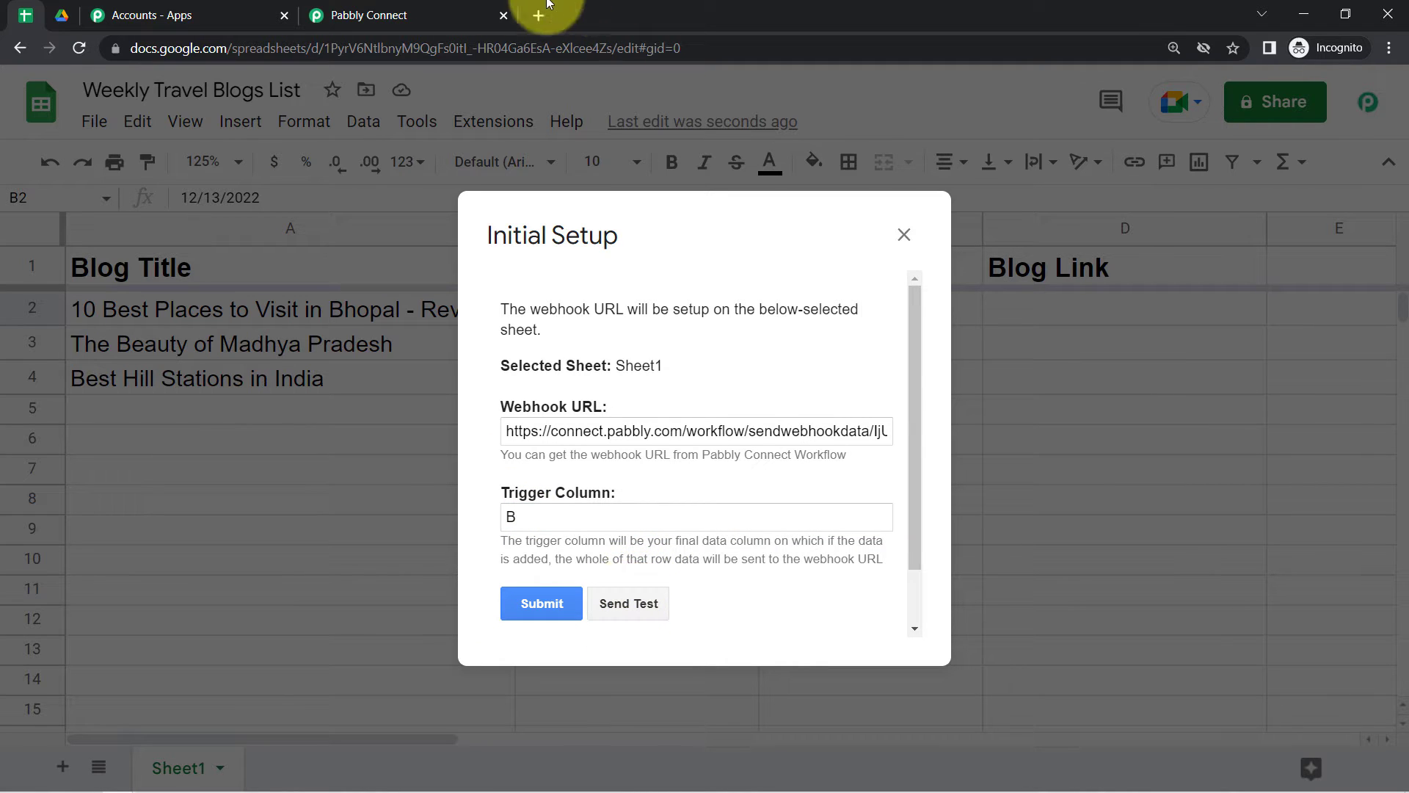
# Step: Switch to the Pabbly Connect workflow and check the trigger's webhook response status and the note about making a test submission
pyautogui.click(472, 7)
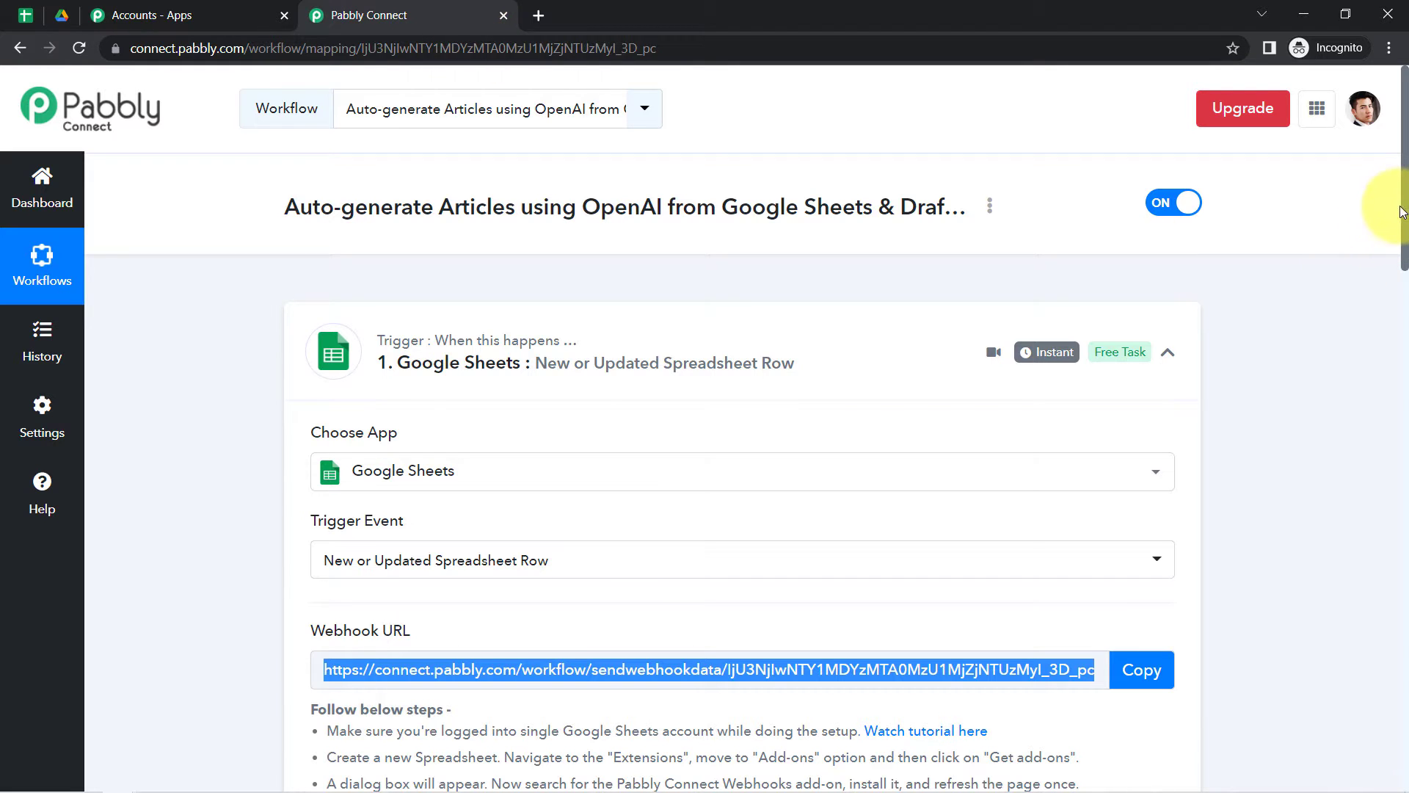
pyautogui.moveTo(1399, 224); pyautogui.dragTo(1404, 403)
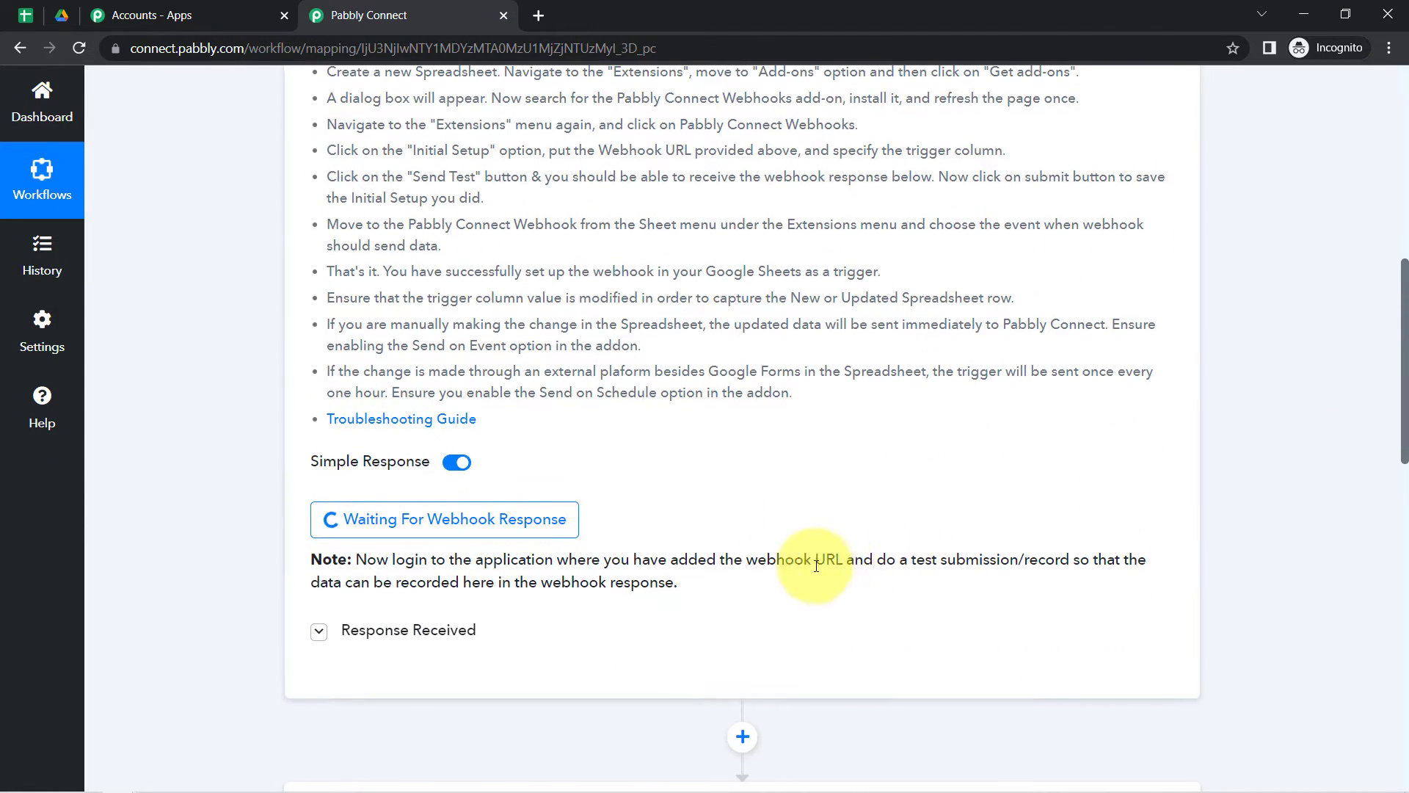
pyautogui.moveTo(643, 566); pyautogui.dragTo(1061, 560)
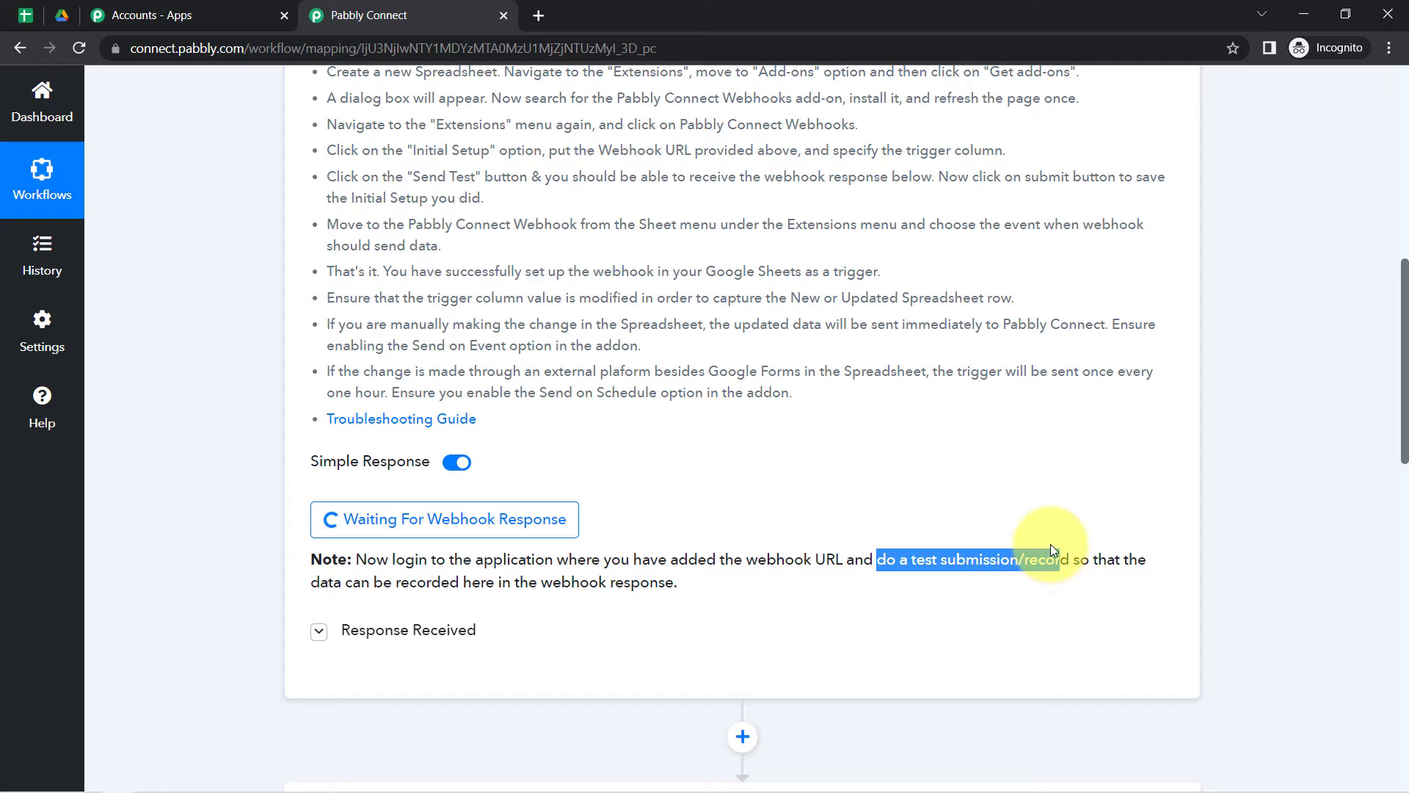
pyautogui.moveTo(875, 560); pyautogui.dragTo(1090, 580)
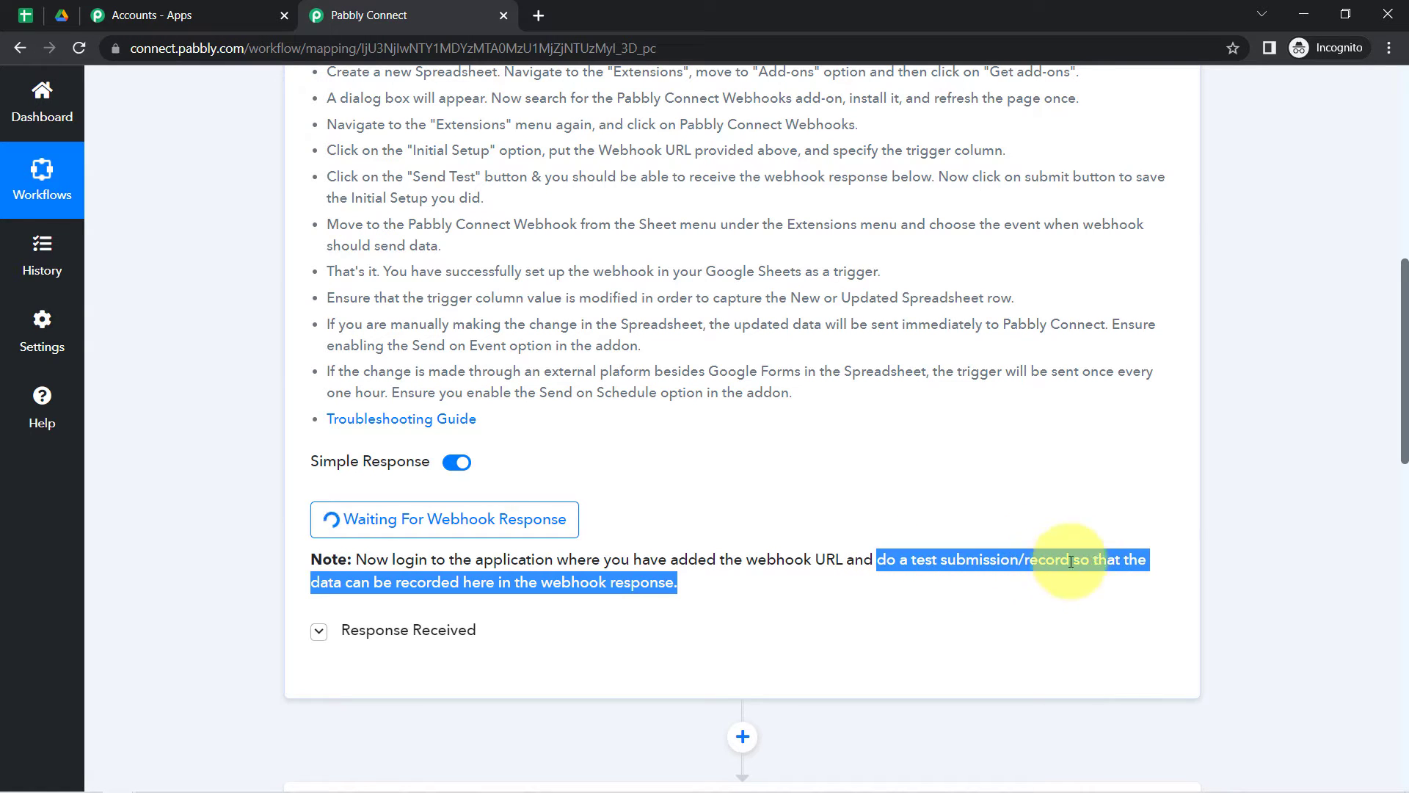
pyautogui.scroll(5, 1405, 451)
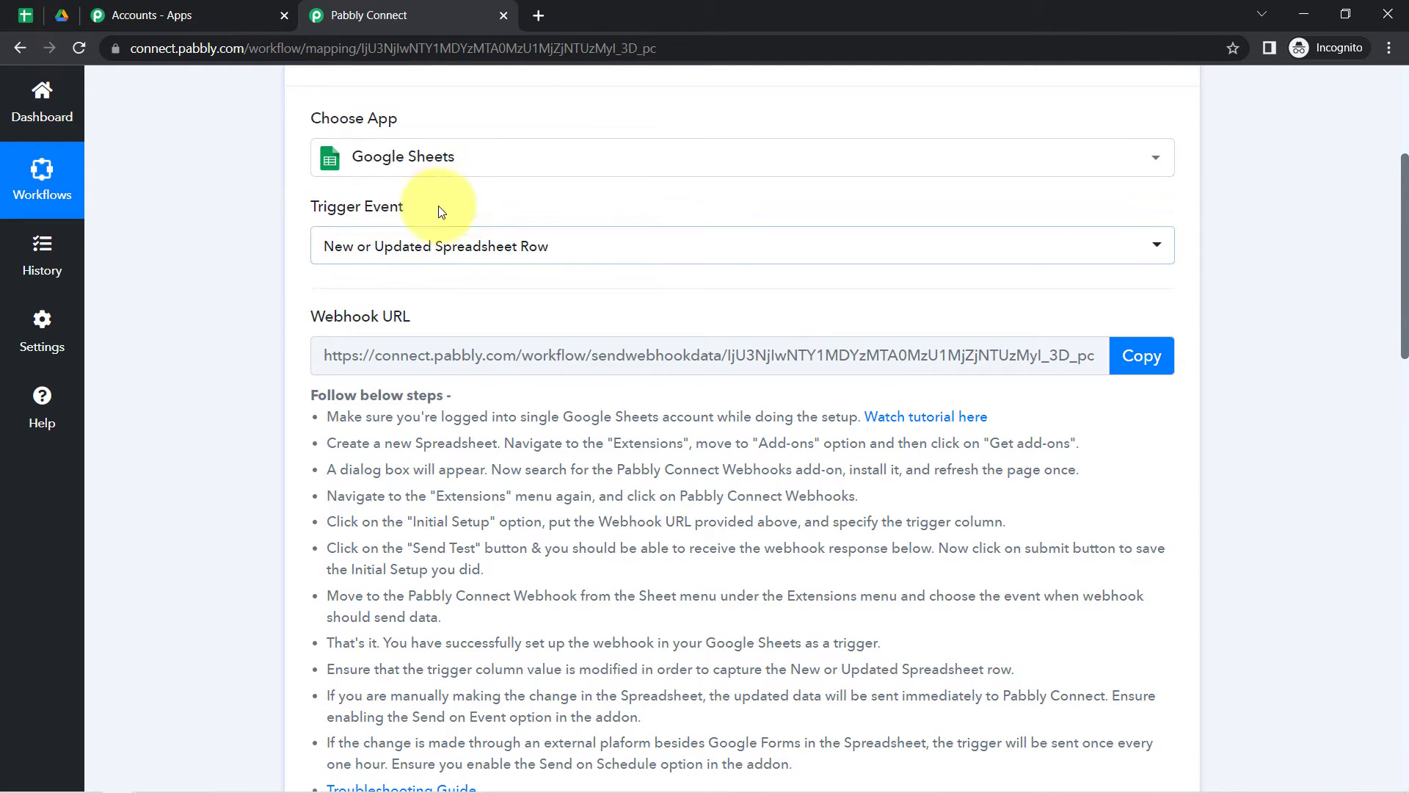
# Step: Return to the spreadsheet's Initial Setup, send the test data to the webhook, and submit and close the setup
pyautogui.click(25, 16)
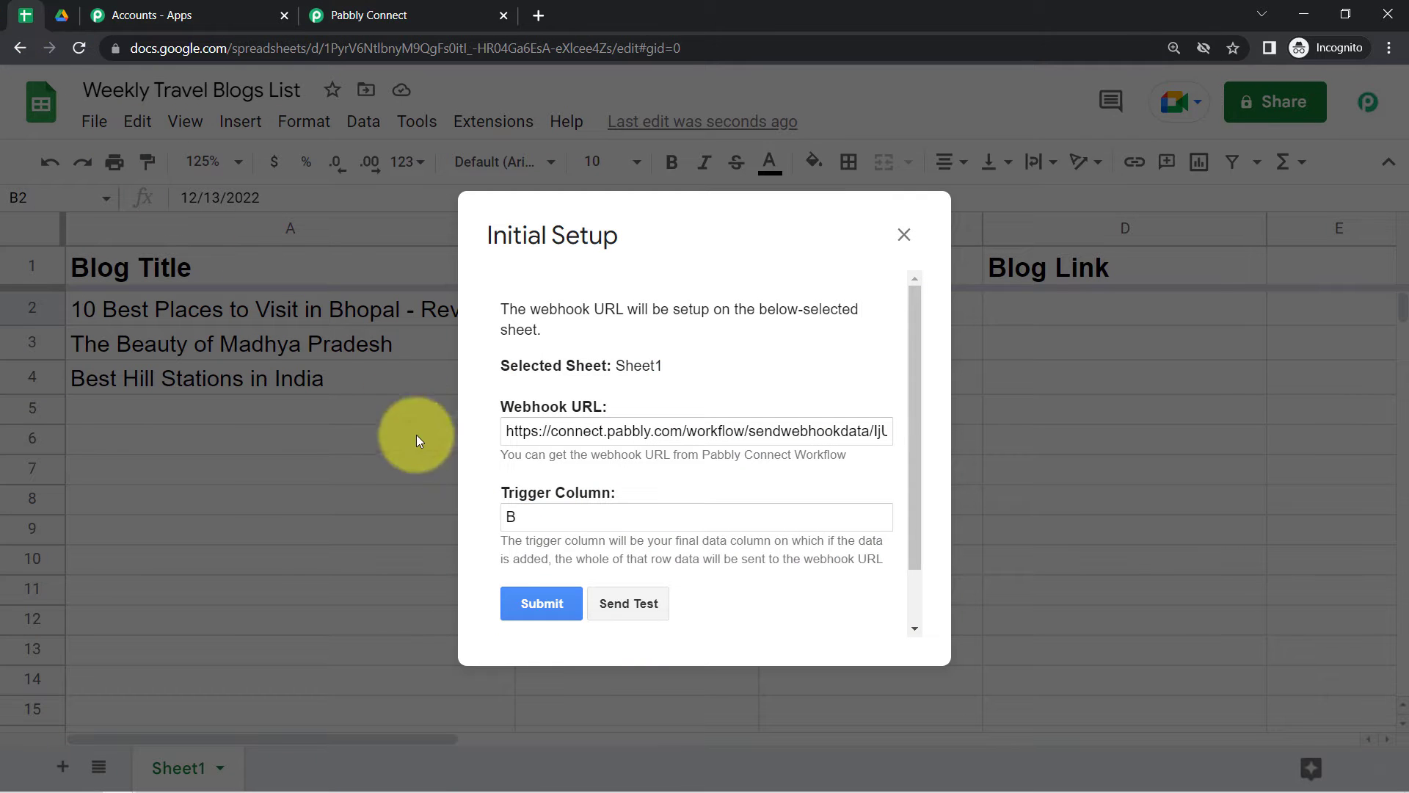
pyautogui.click(616, 602)
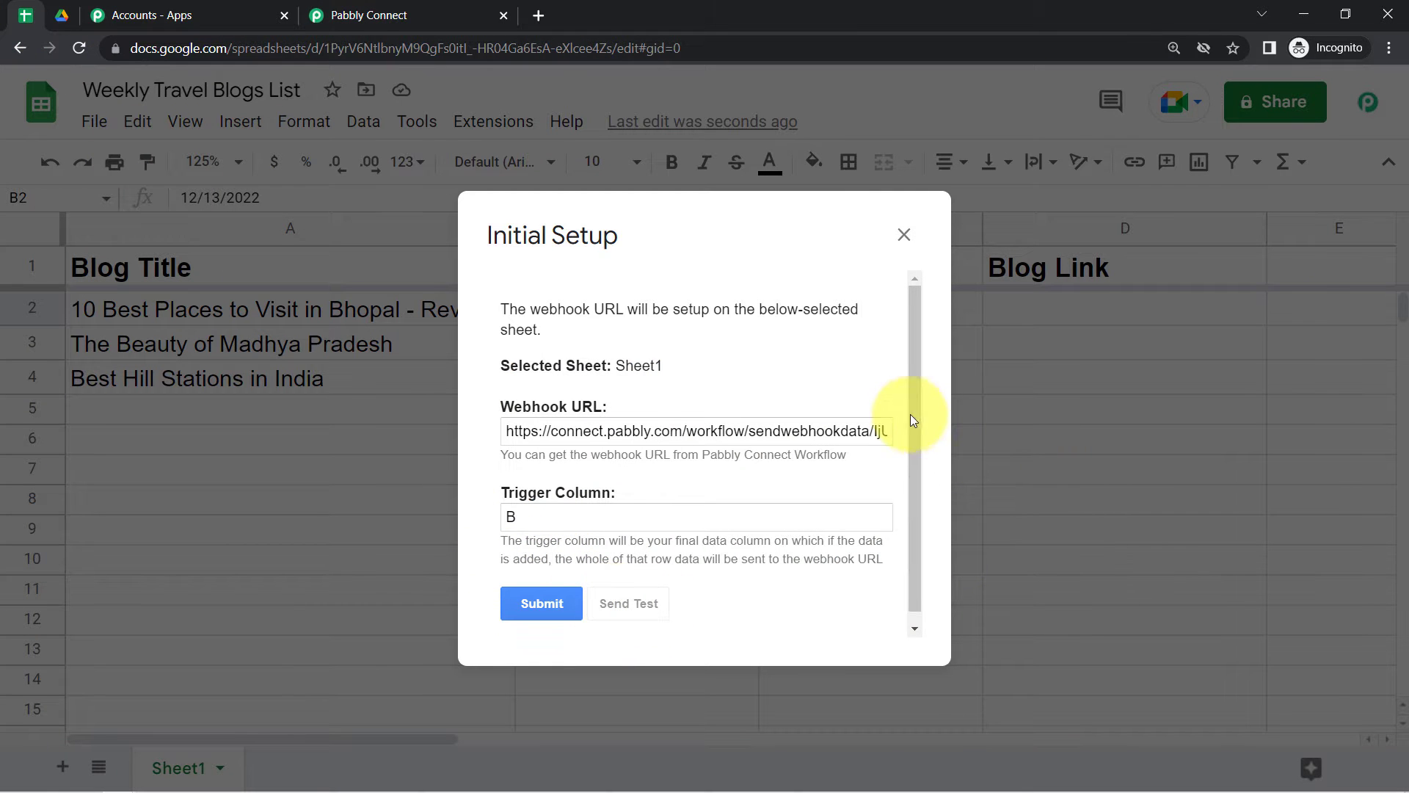
pyautogui.scroll(-1, 917, 492)
pyautogui.scroll(-1, 917, 492)
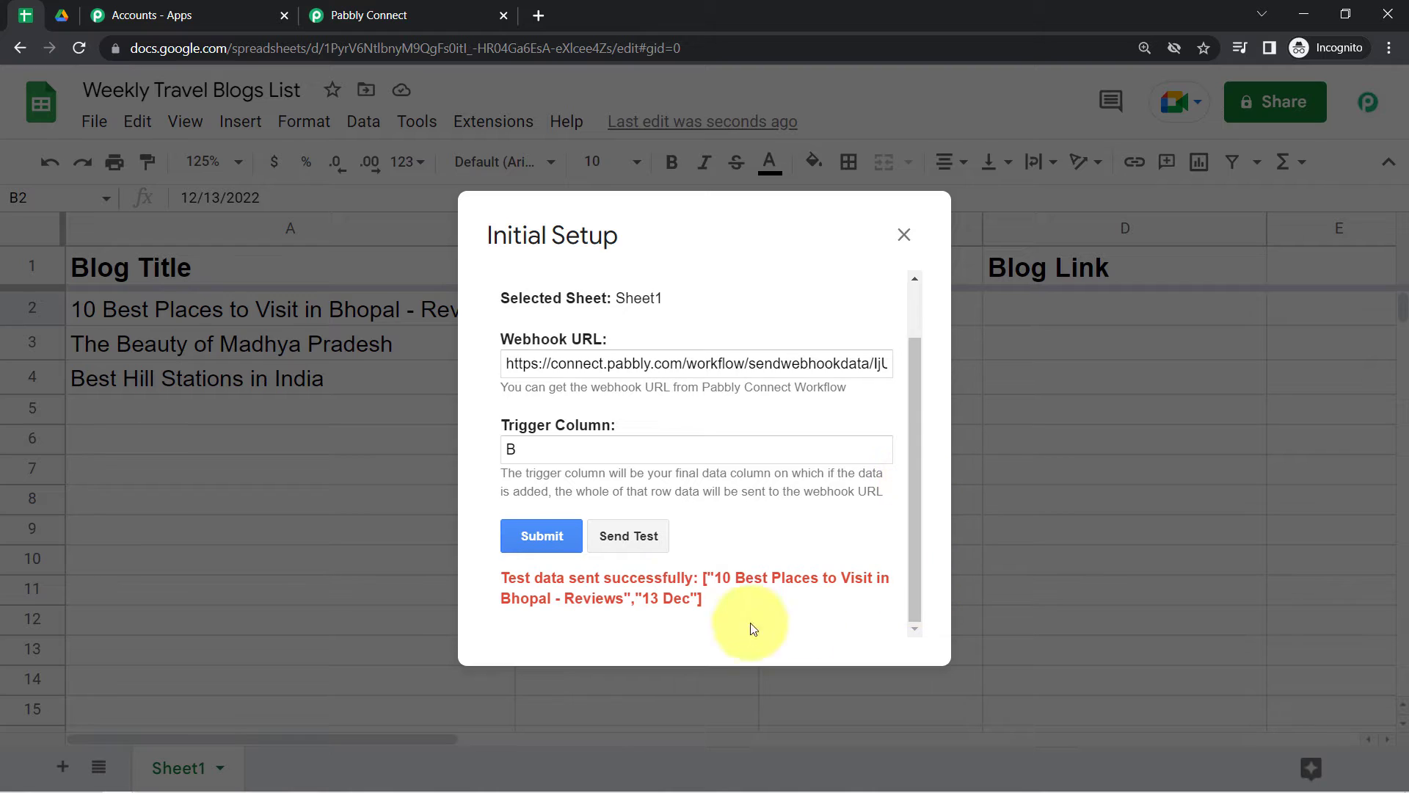
pyautogui.moveTo(557, 578); pyautogui.dragTo(803, 614)
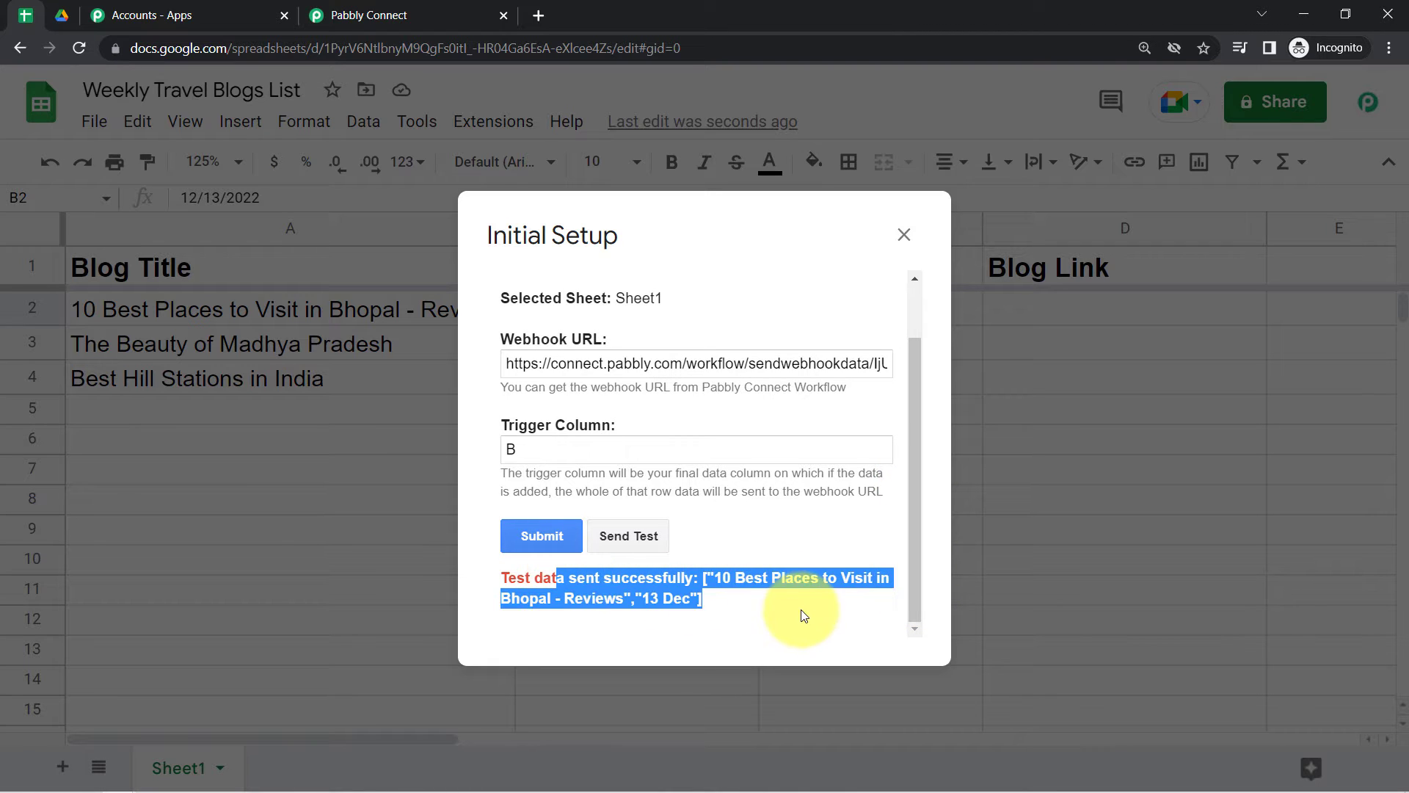
pyautogui.click(535, 528)
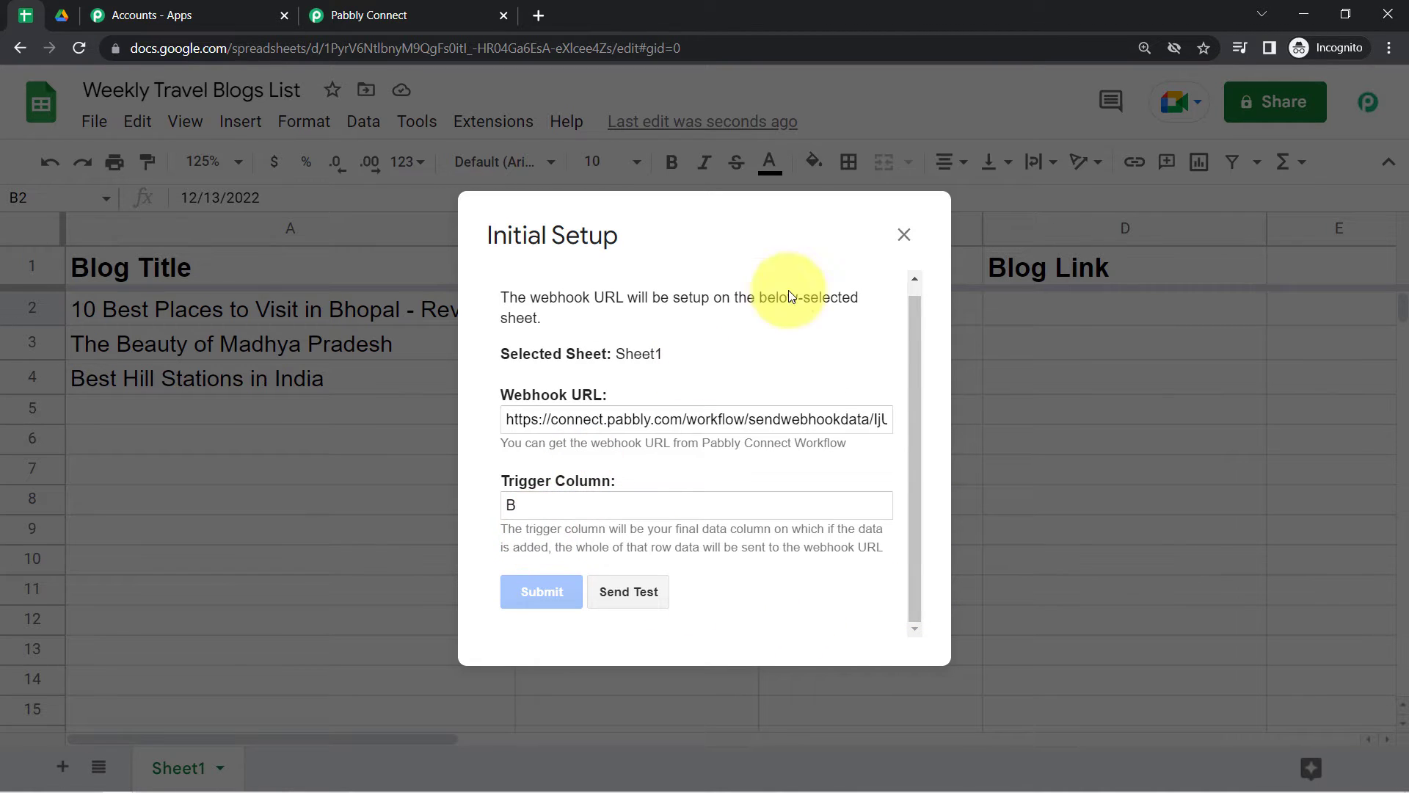
pyautogui.click(898, 236)
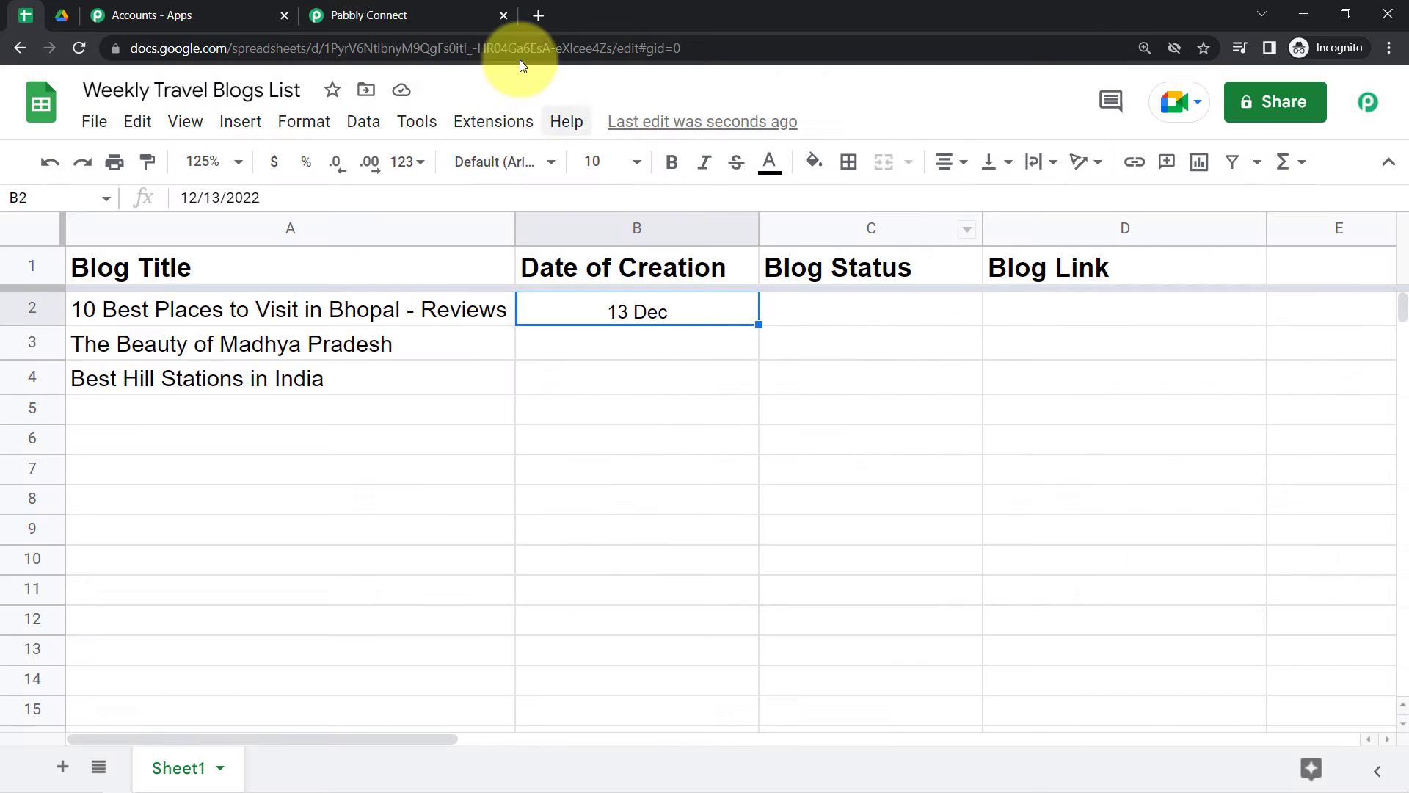
# Step: Examine the response received by the Pabbly Connect trigger, from TriggerColumn to Blog Title, and compare it with row 2 of the spreadsheet
pyautogui.click(419, 15)
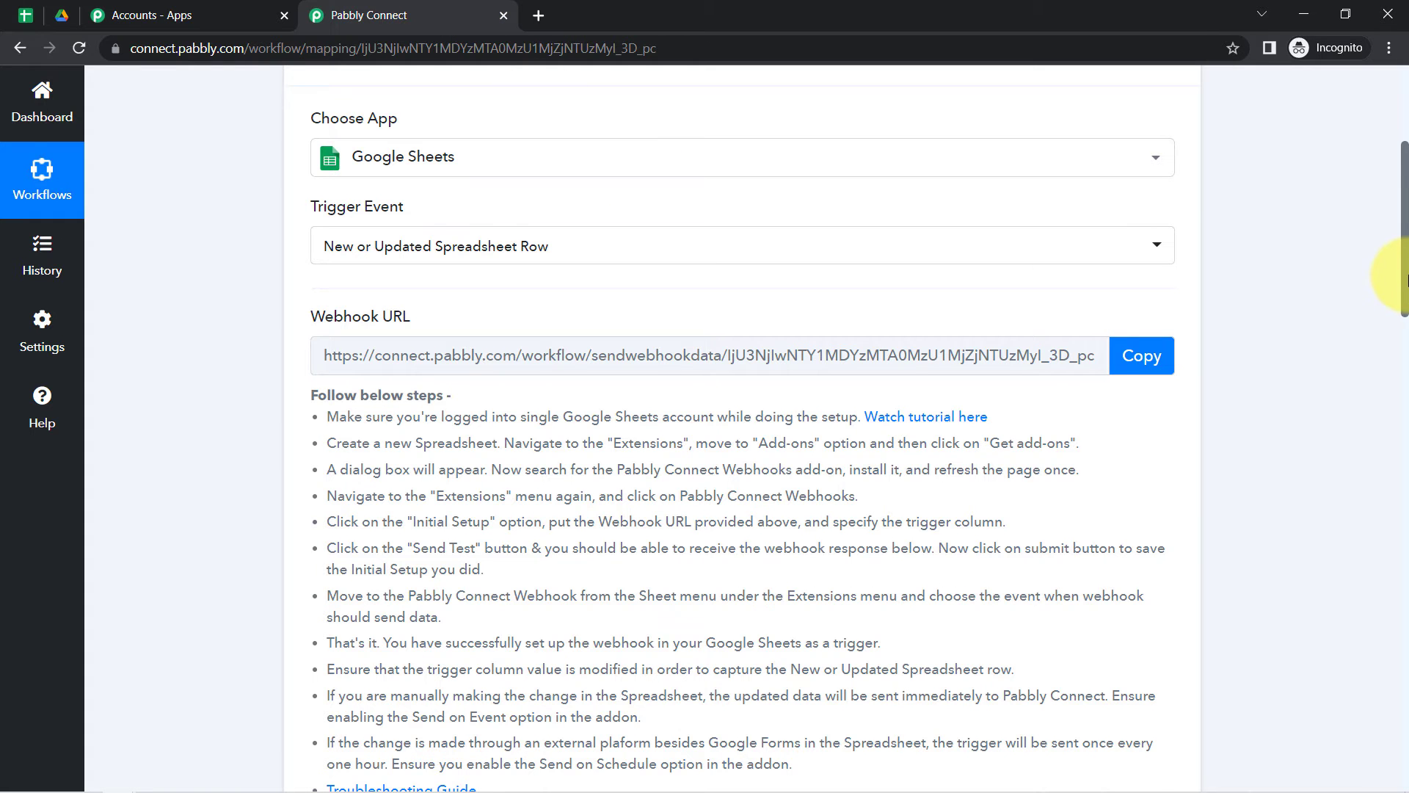
pyautogui.moveTo(1407, 279); pyautogui.dragTo(1387, 472)
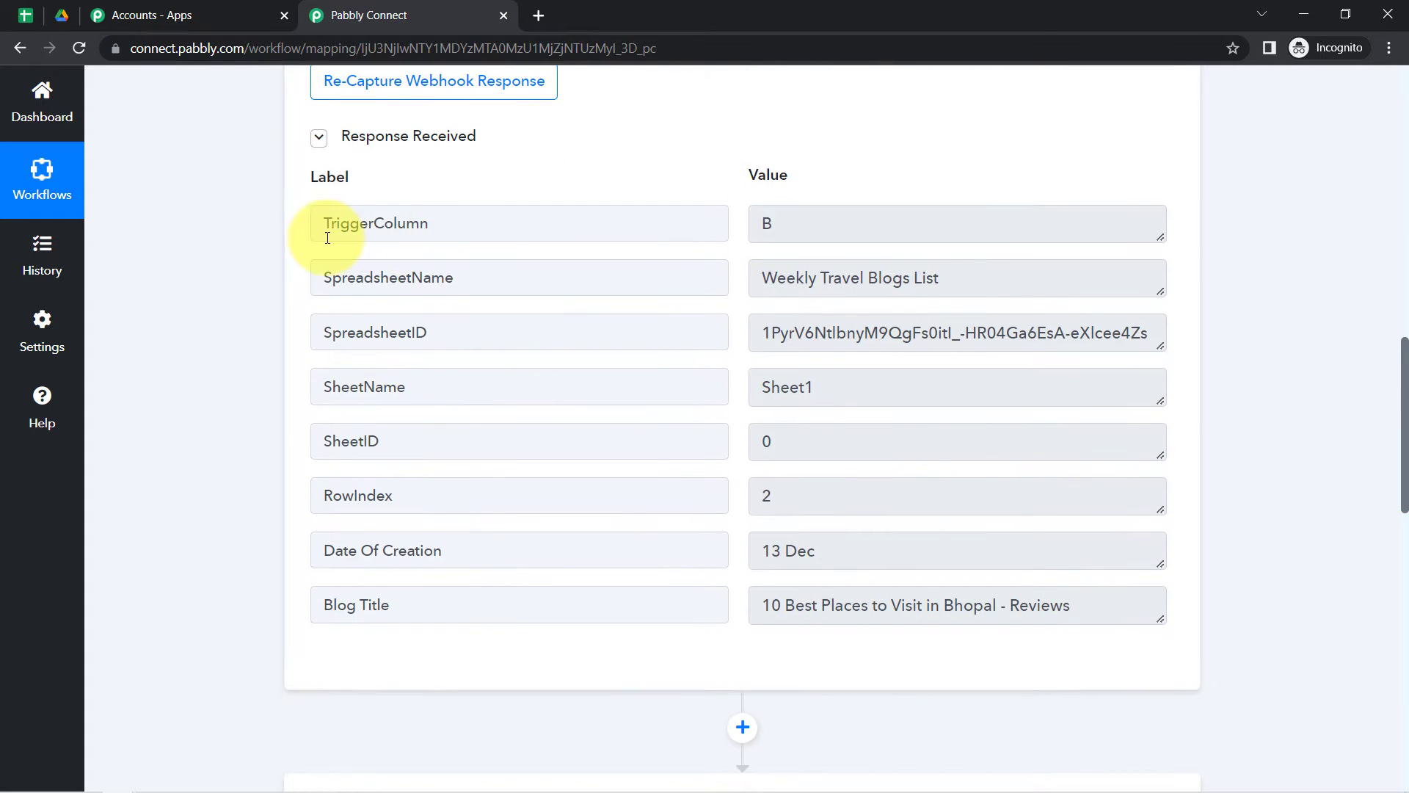
pyautogui.moveTo(333, 227); pyautogui.dragTo(494, 230)
pyautogui.moveTo(381, 277); pyautogui.dragTo(588, 287)
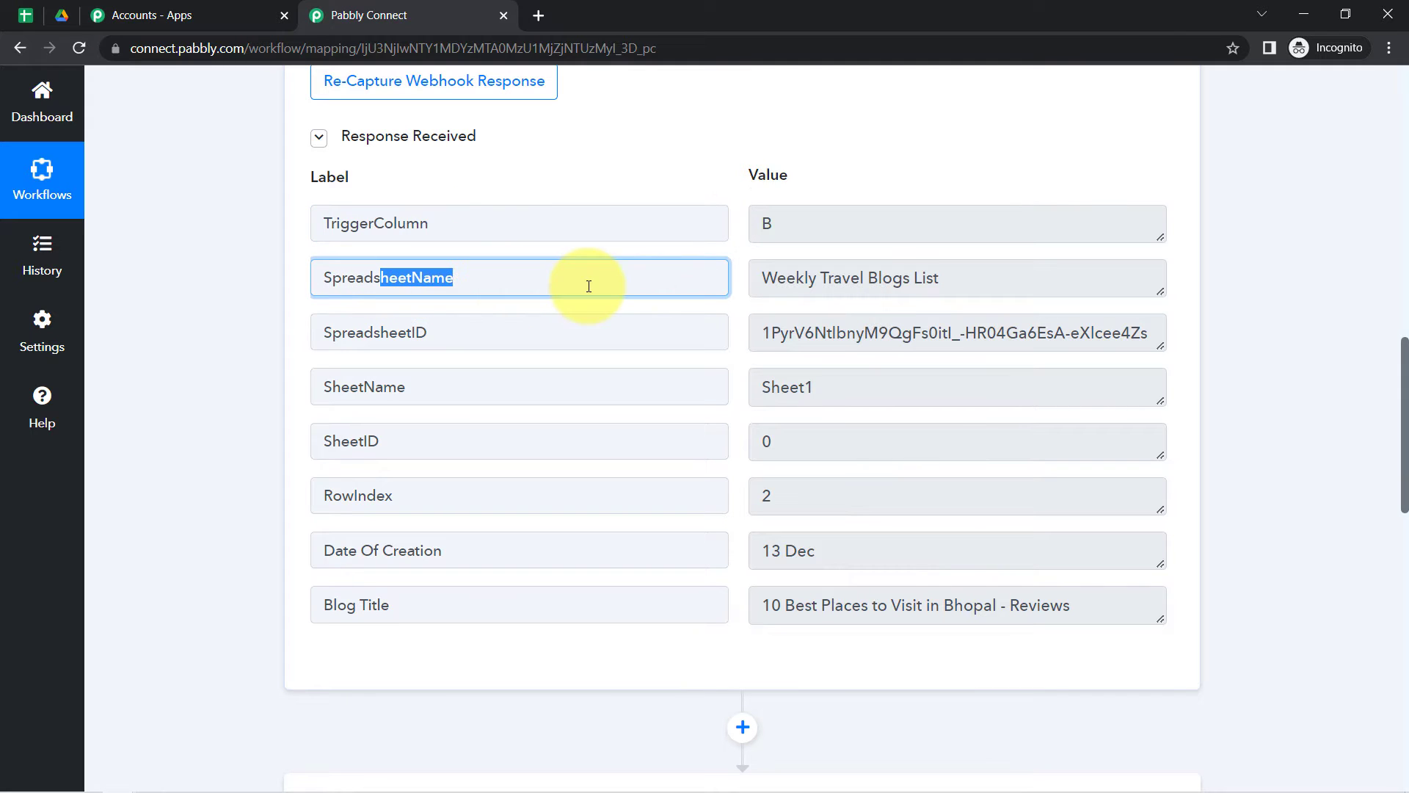
pyautogui.moveTo(323, 333); pyautogui.dragTo(355, 333)
pyautogui.moveTo(342, 386); pyautogui.dragTo(350, 387)
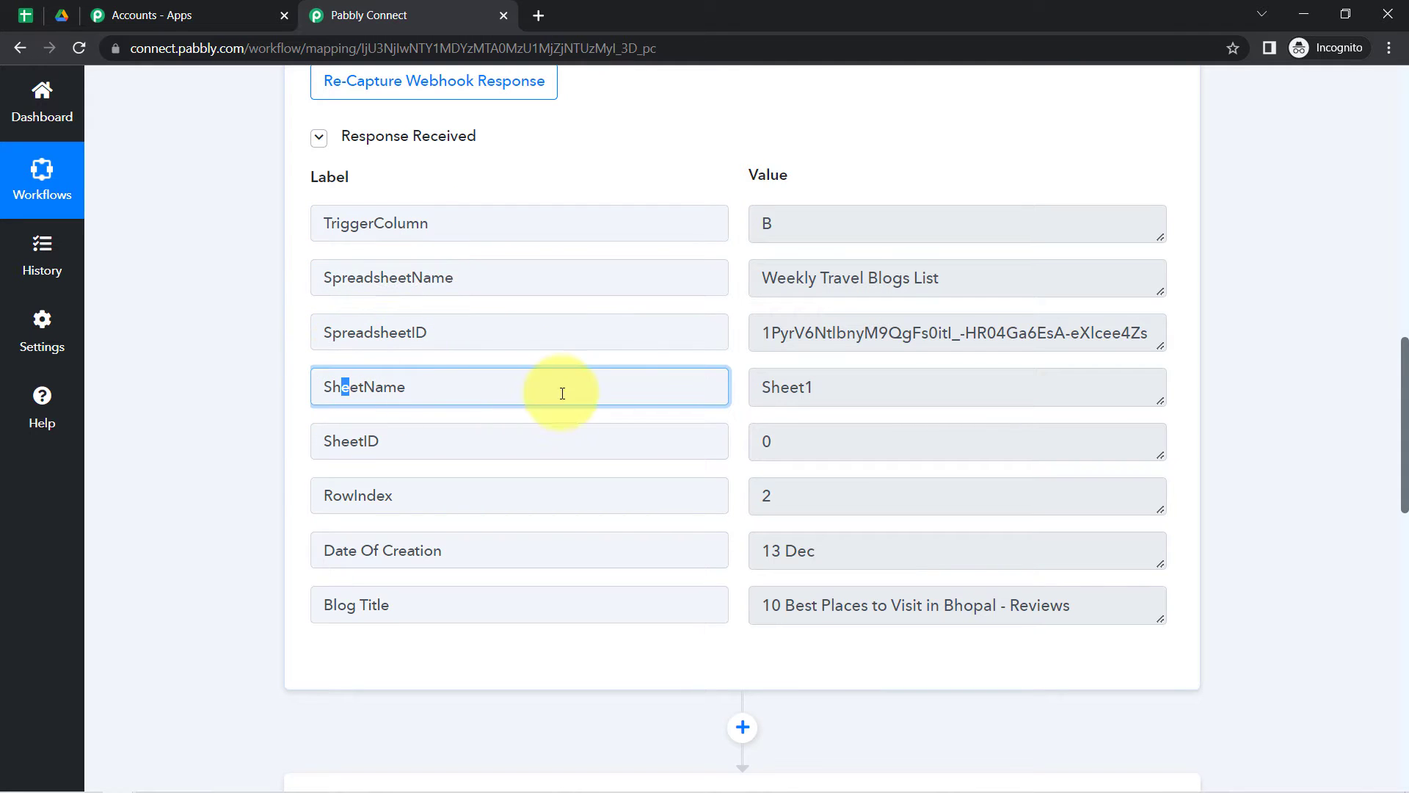
pyautogui.moveTo(334, 441); pyautogui.dragTo(762, 443)
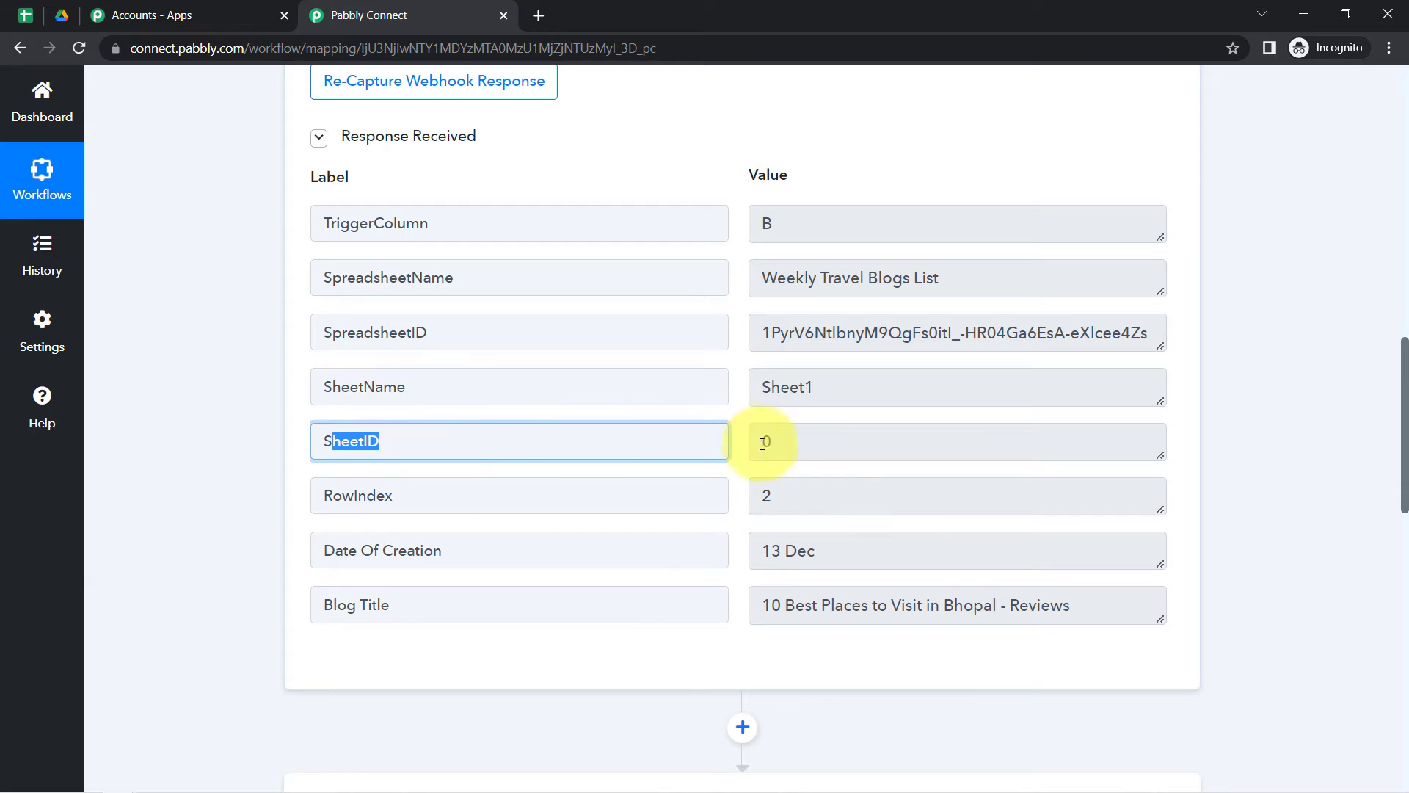
pyautogui.moveTo(778, 505); pyautogui.dragTo(767, 495)
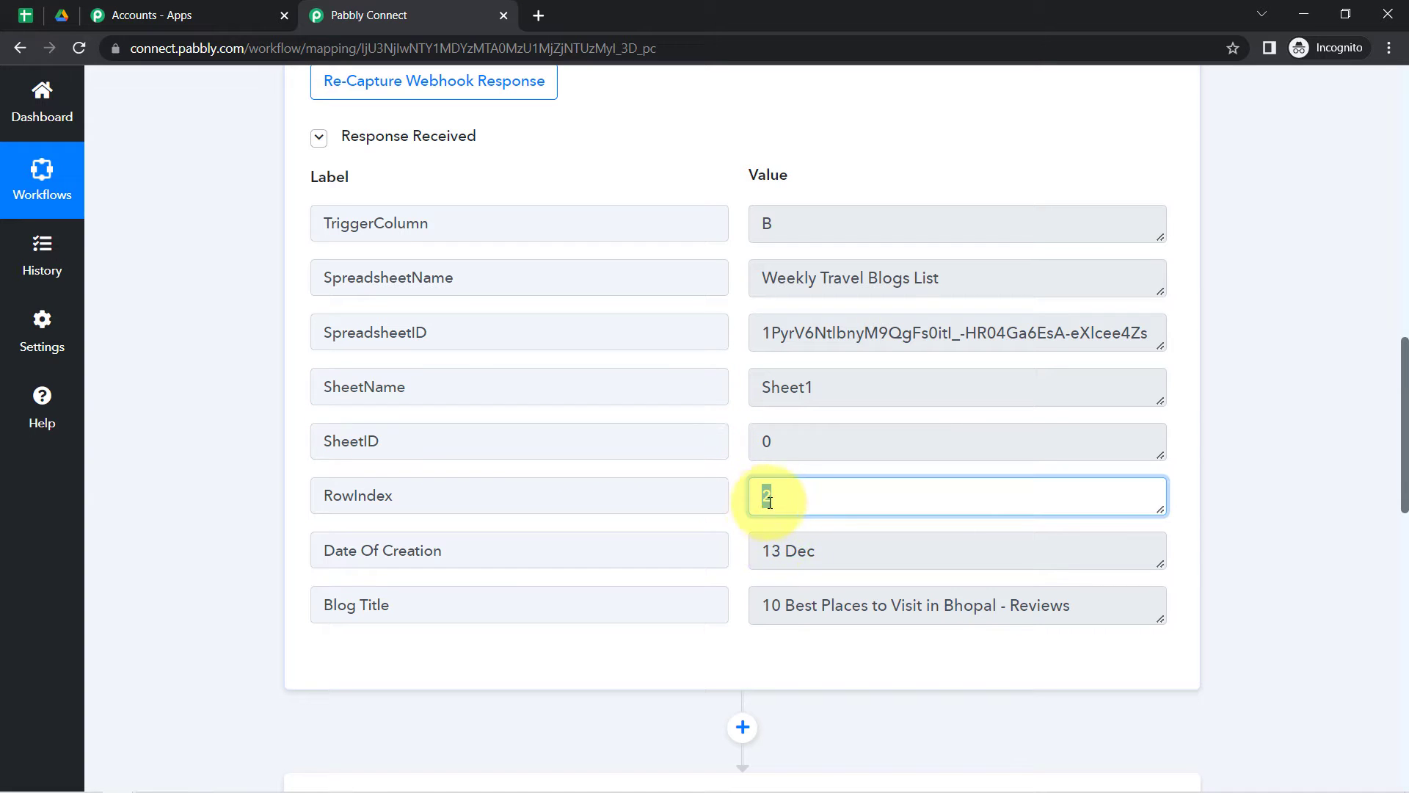
pyautogui.moveTo(837, 547); pyautogui.dragTo(756, 551)
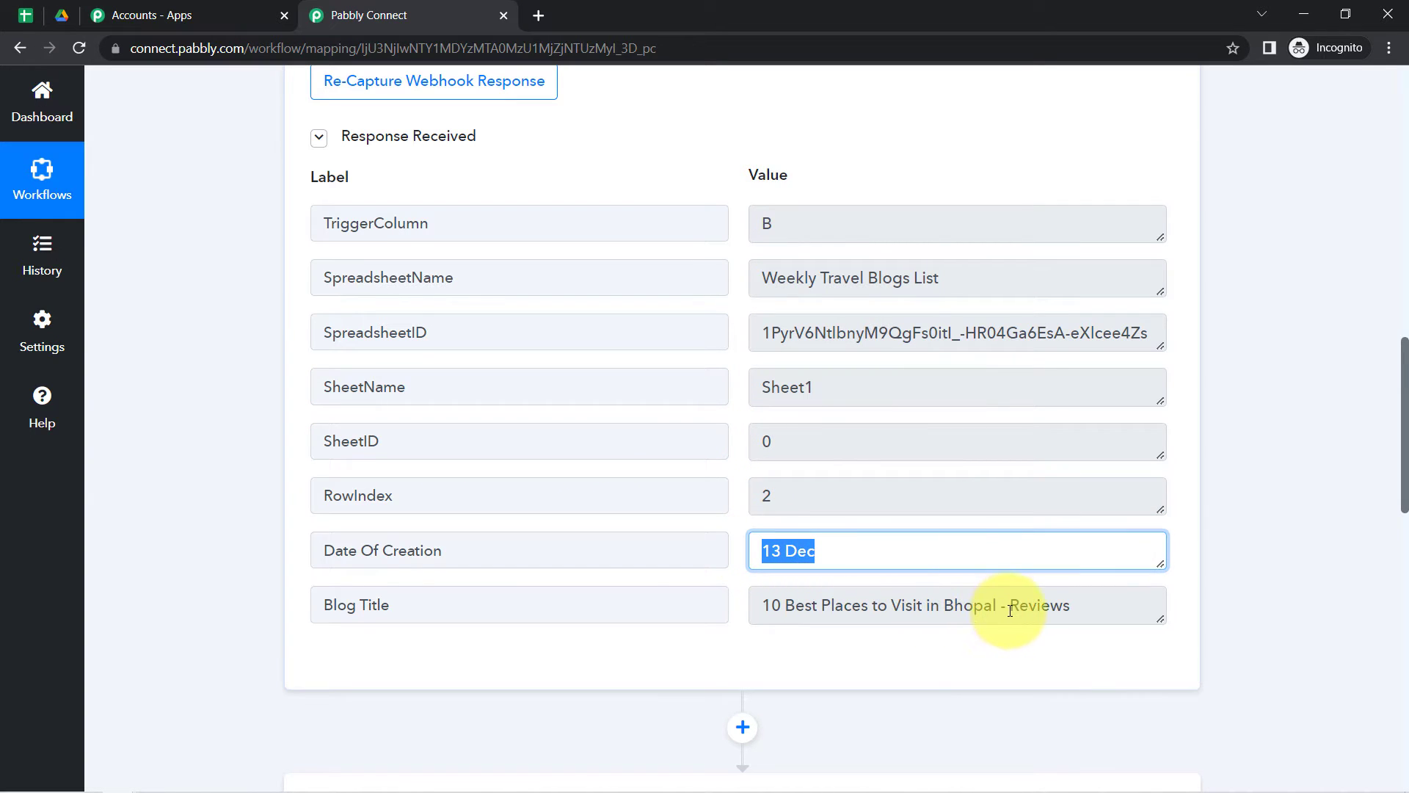
pyautogui.moveTo(1010, 605); pyautogui.dragTo(733, 620)
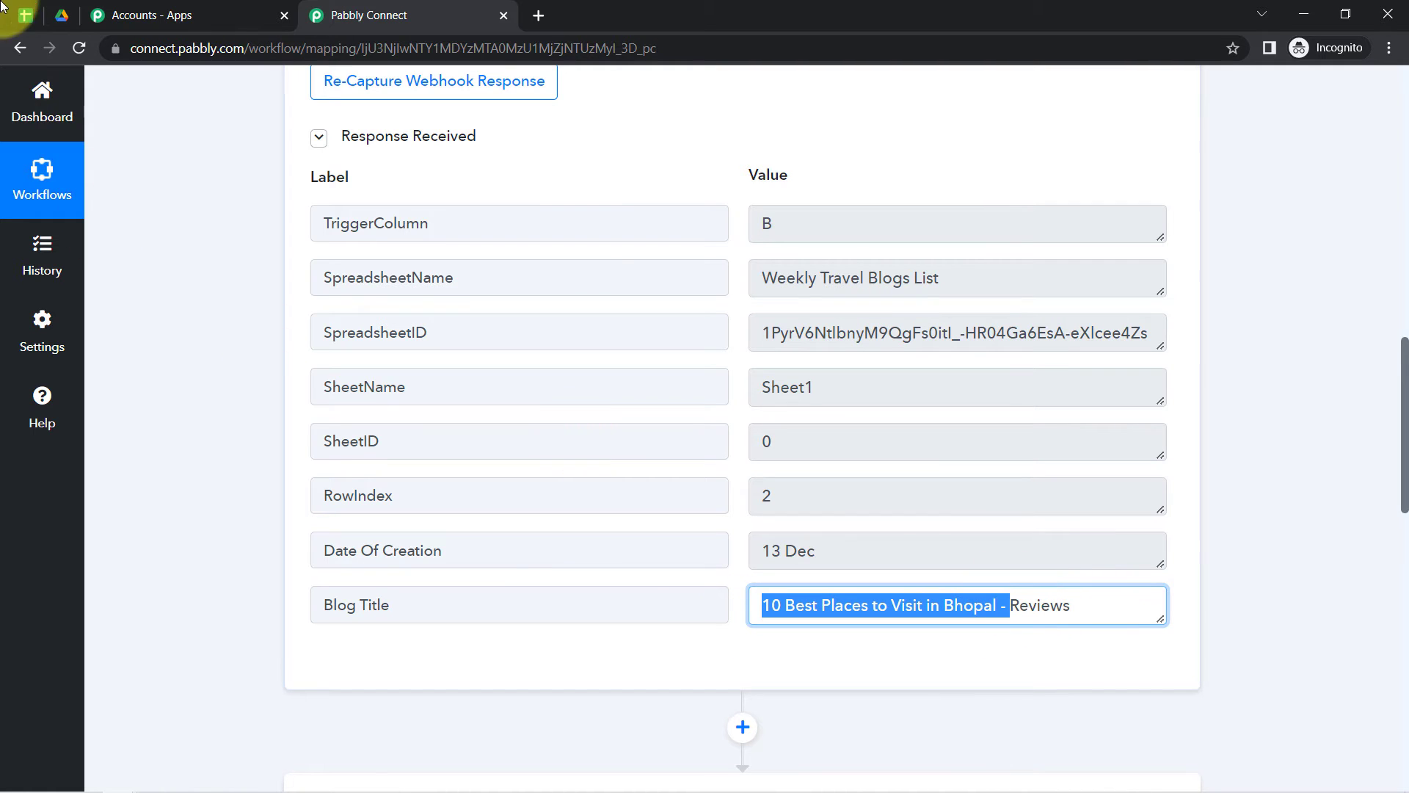
pyautogui.click(24, 22)
pyautogui.click(168, 316)
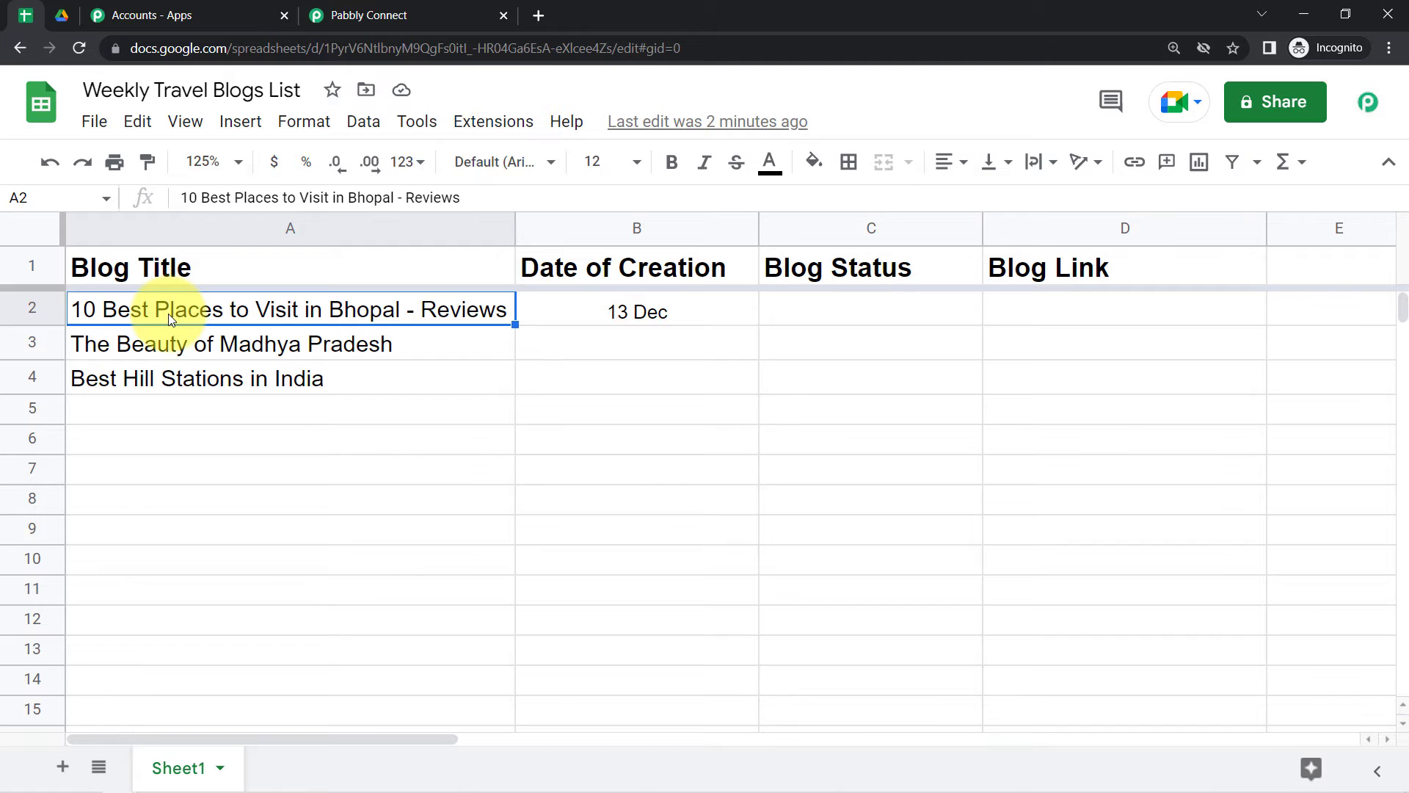
pyautogui.click(352, 16)
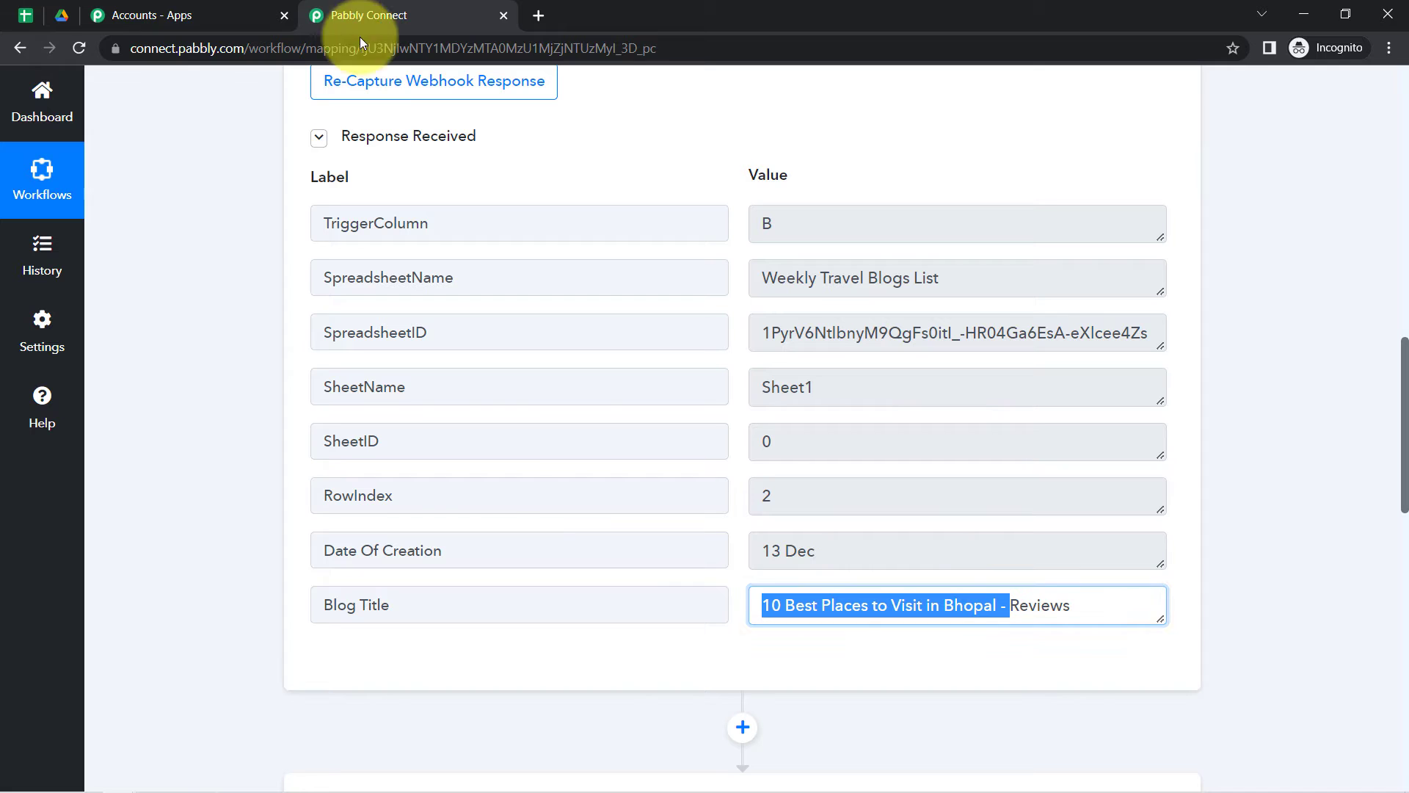
# Step: Search for "open" in the workflow's second step and choose OpenAI as the action app
pyautogui.moveTo(1405, 370); pyautogui.dragTo(1406, 497)
pyautogui.click(467, 354)
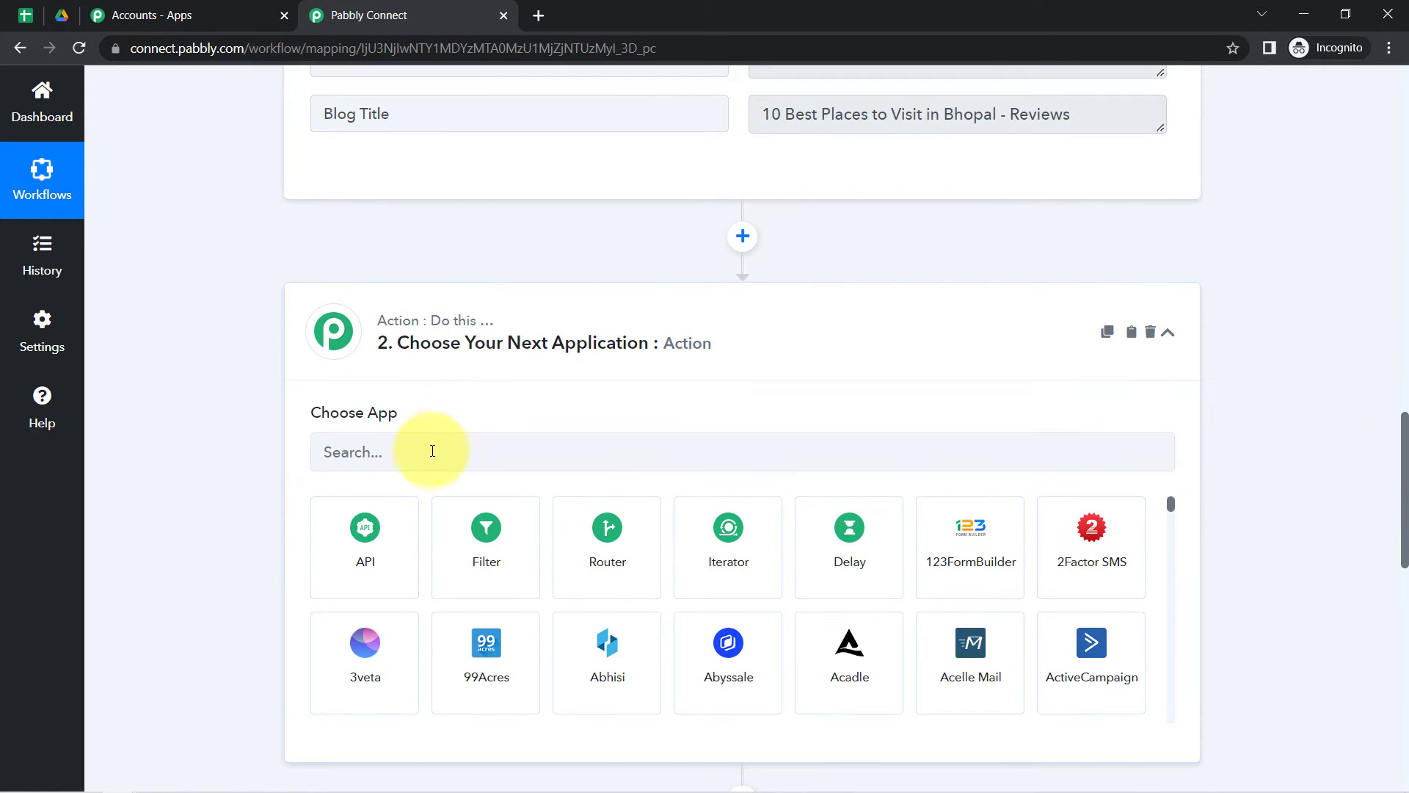
pyautogui.click(432, 451)
pyautogui.write('open')
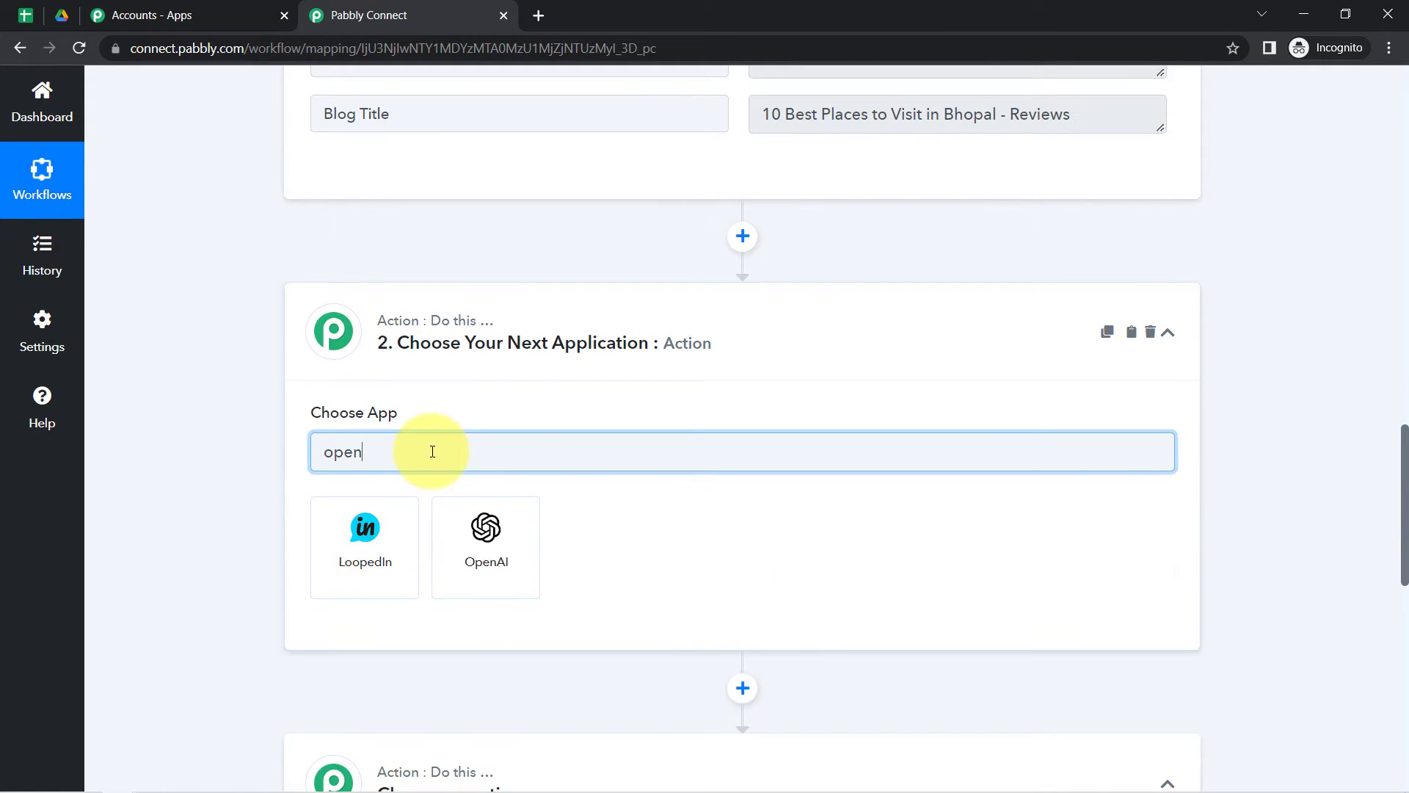
pyautogui.click(371, 547)
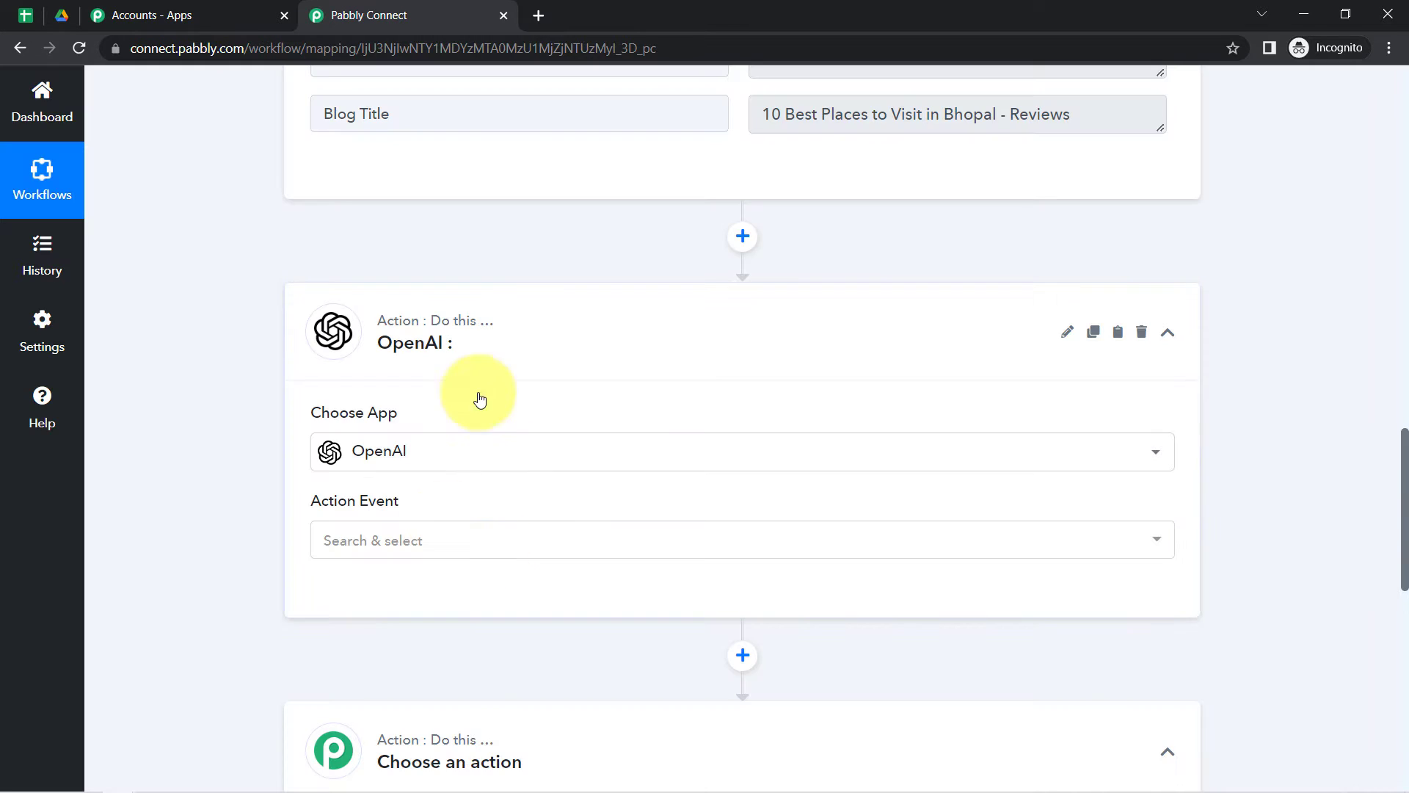
# Step: Open the OpenAI website in a new browser tab and log in to the account from its API page
pyautogui.click(531, 21)
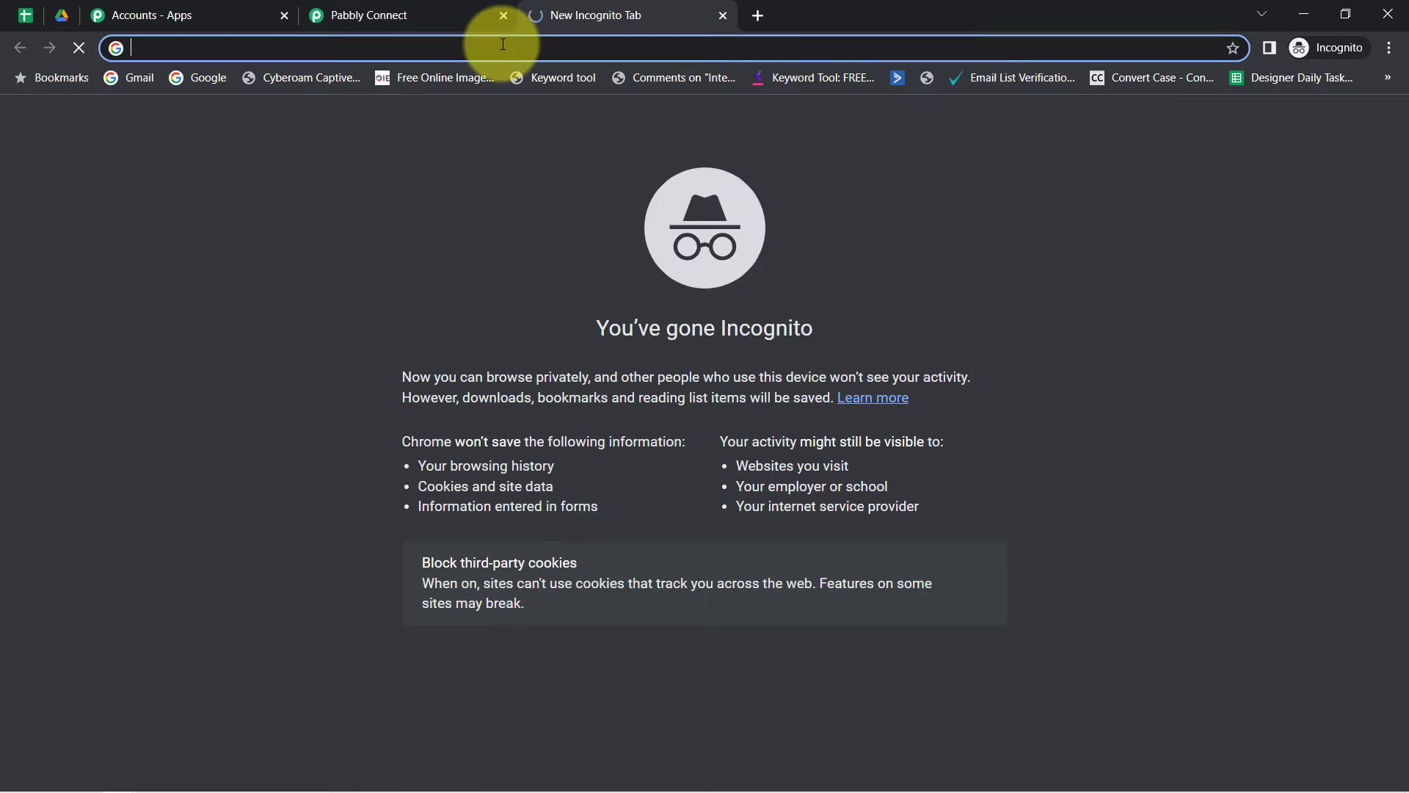
pyautogui.write('openai')
pyautogui.press('Return')
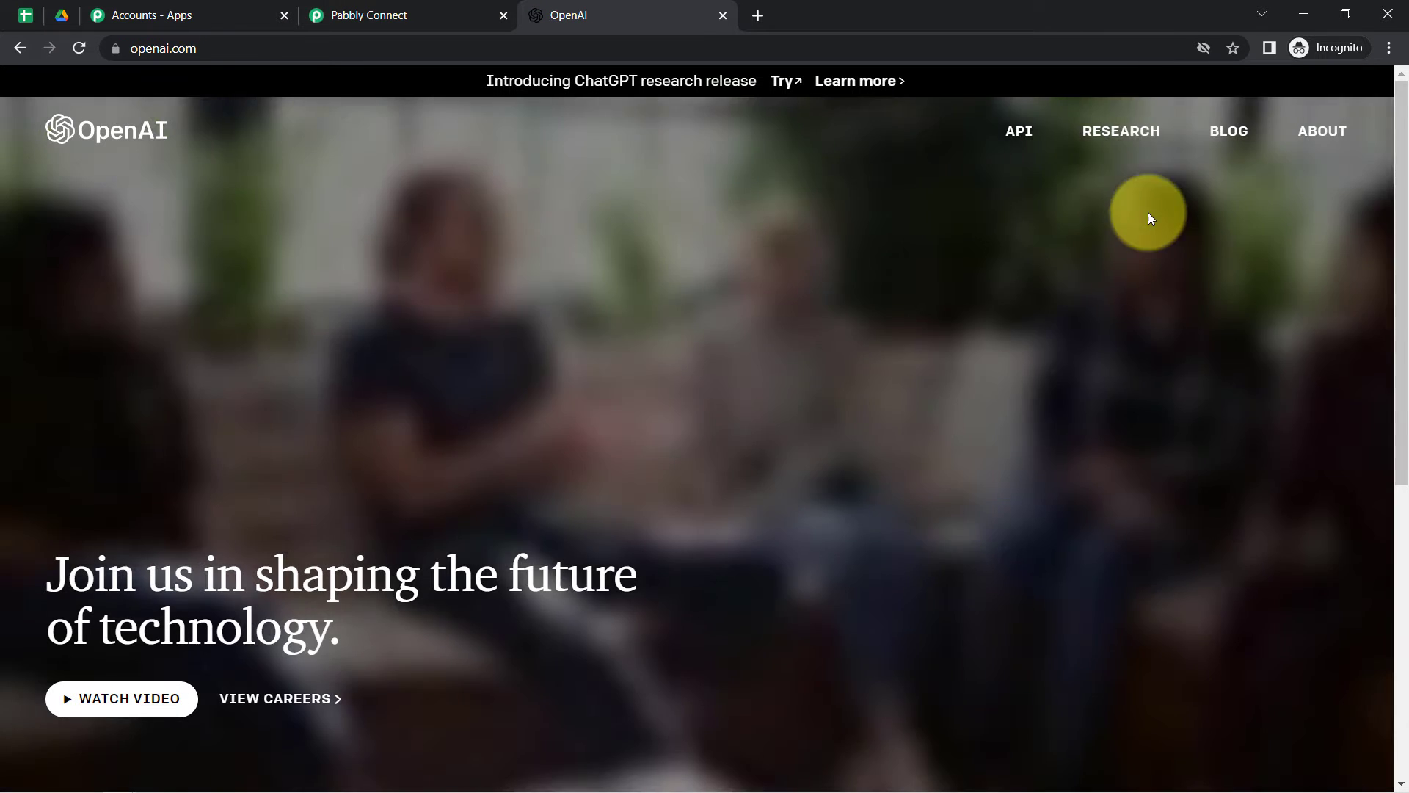
pyautogui.click(1022, 147)
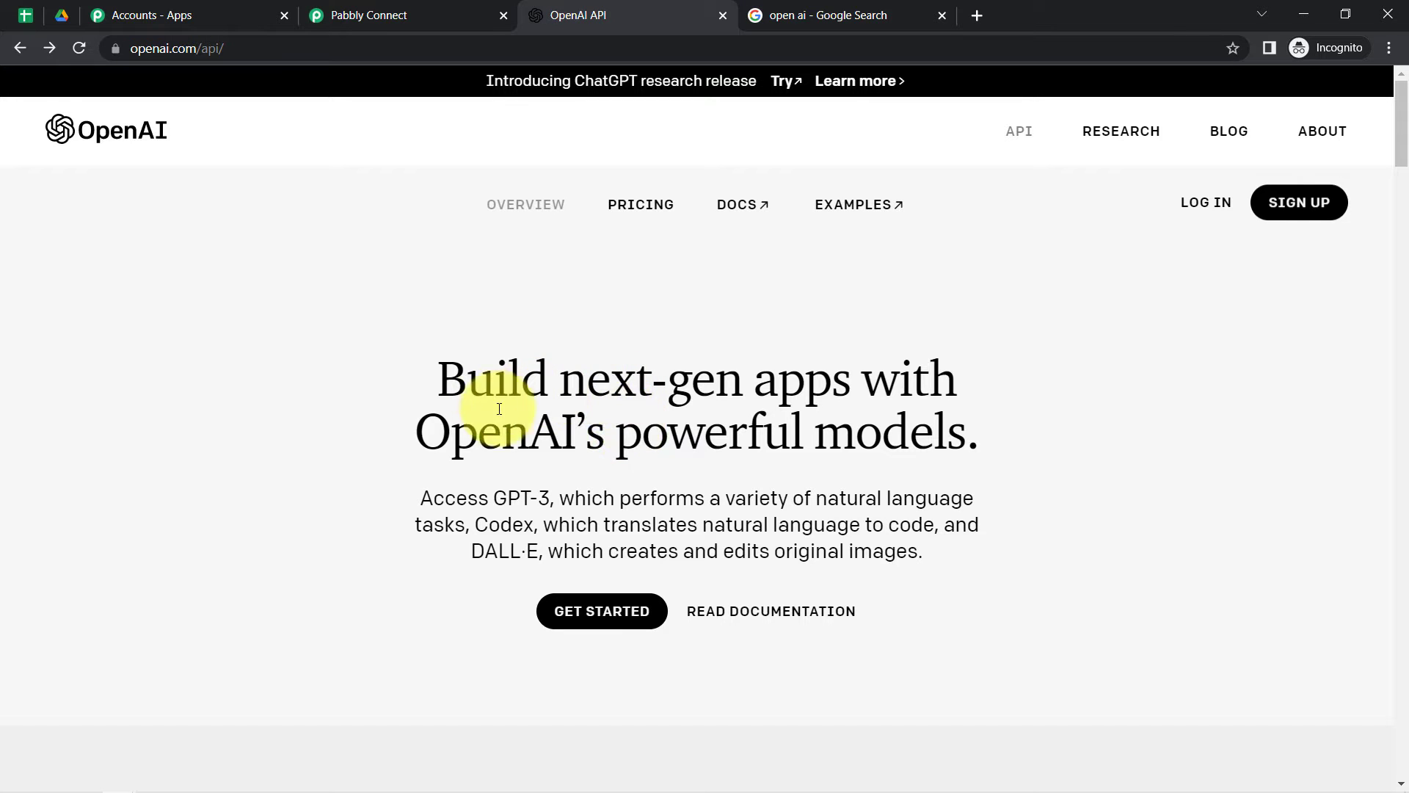
pyautogui.moveTo(500, 411); pyautogui.dragTo(753, 400)
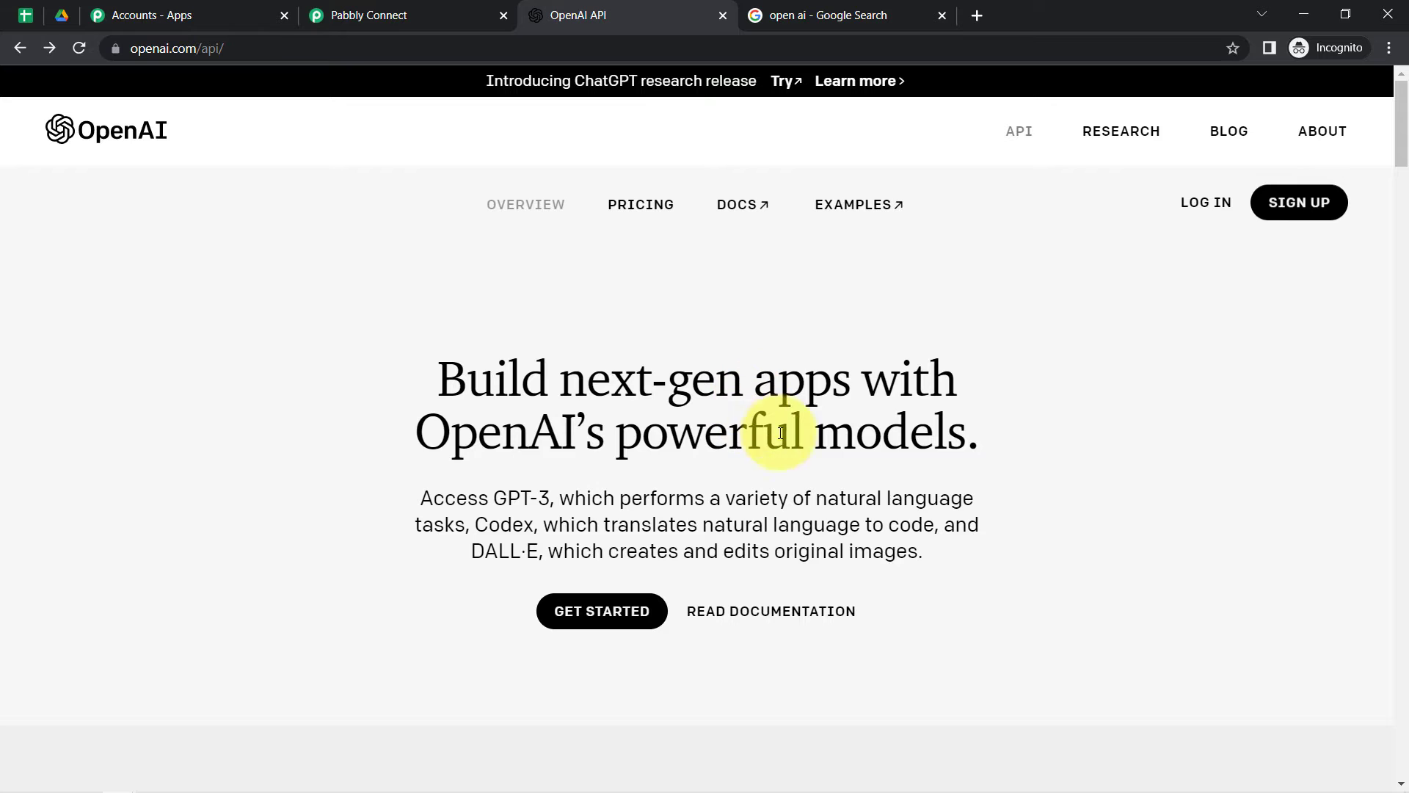
pyautogui.click(1190, 206)
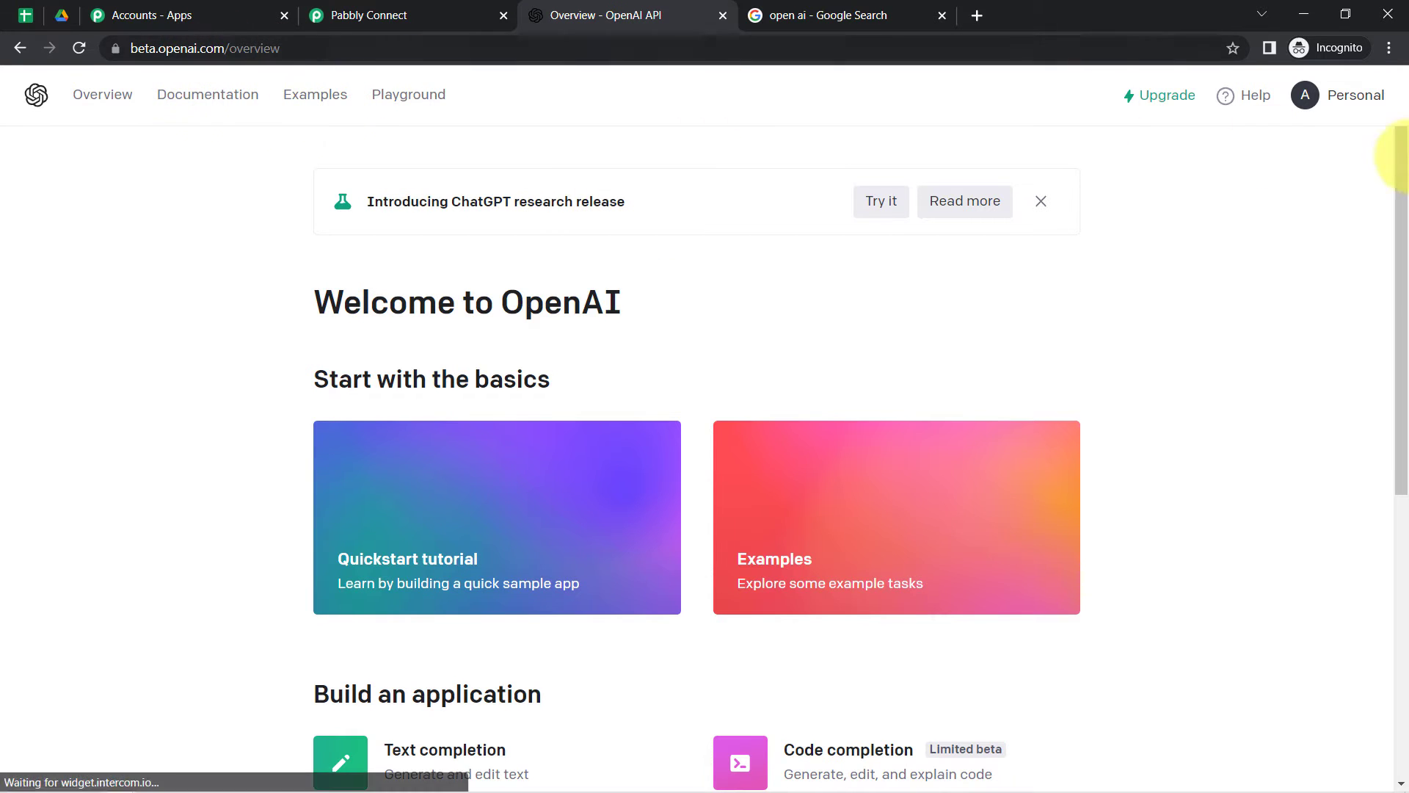
# Step: Open the OpenAI Playground and close its Get started guide
pyautogui.click(1390, 47)
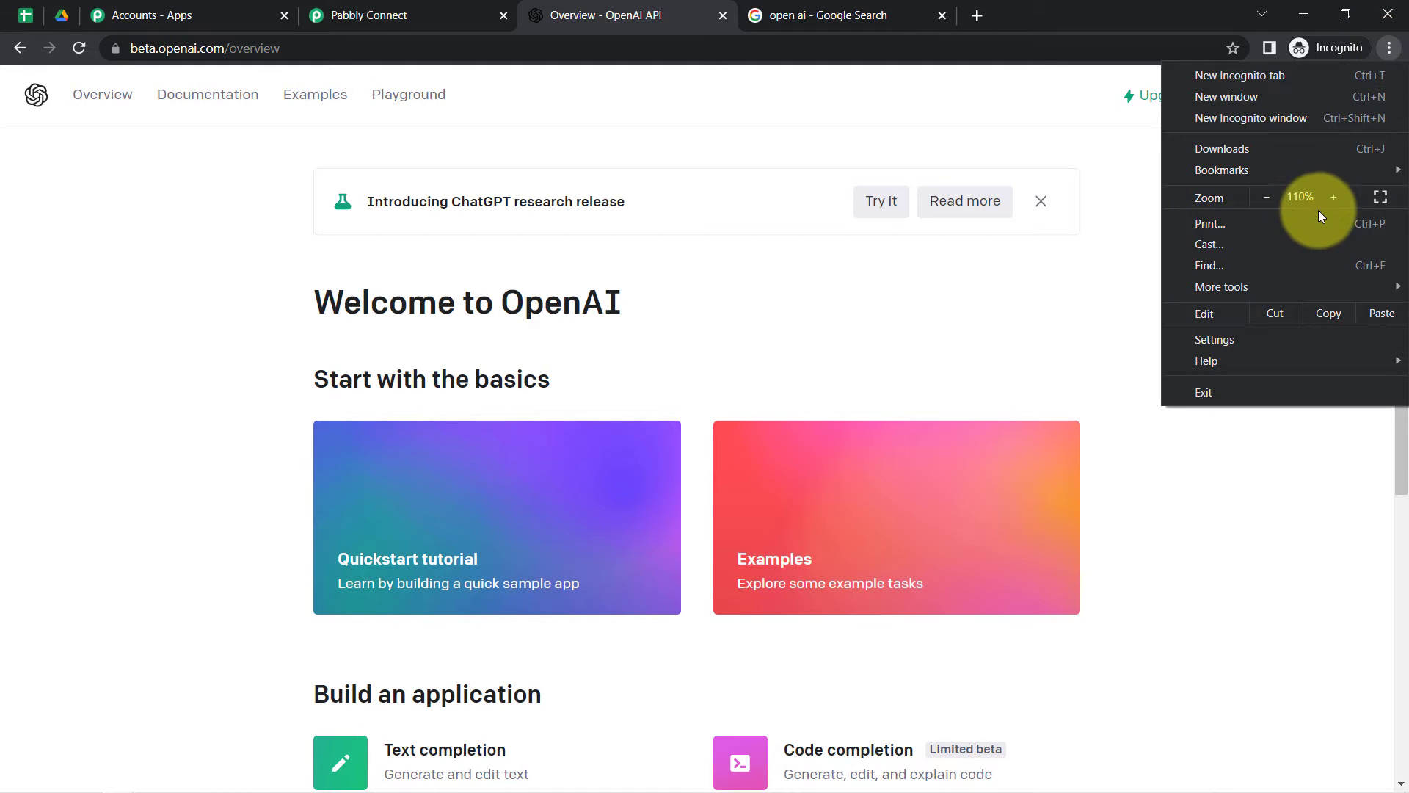
pyautogui.click(118, 380)
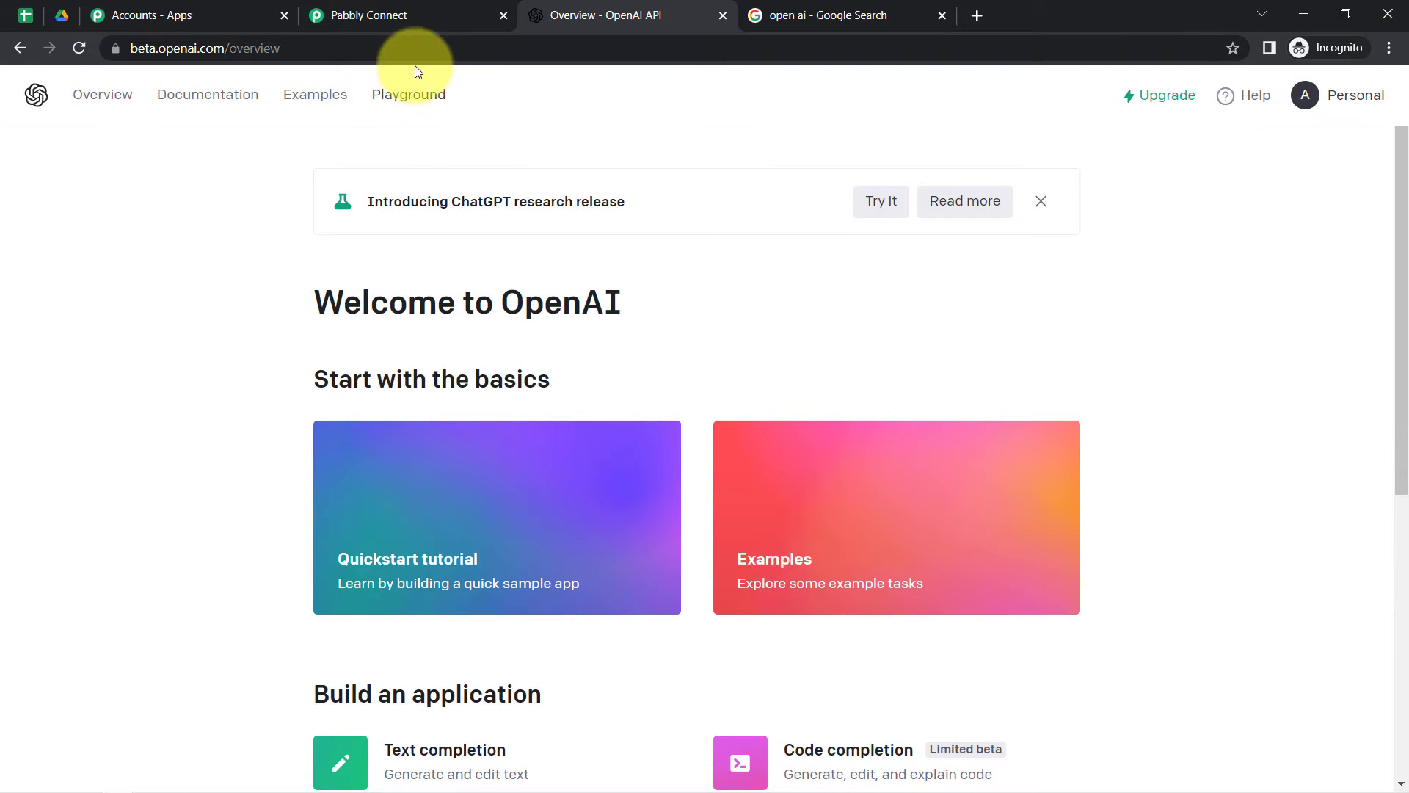
pyautogui.click(408, 98)
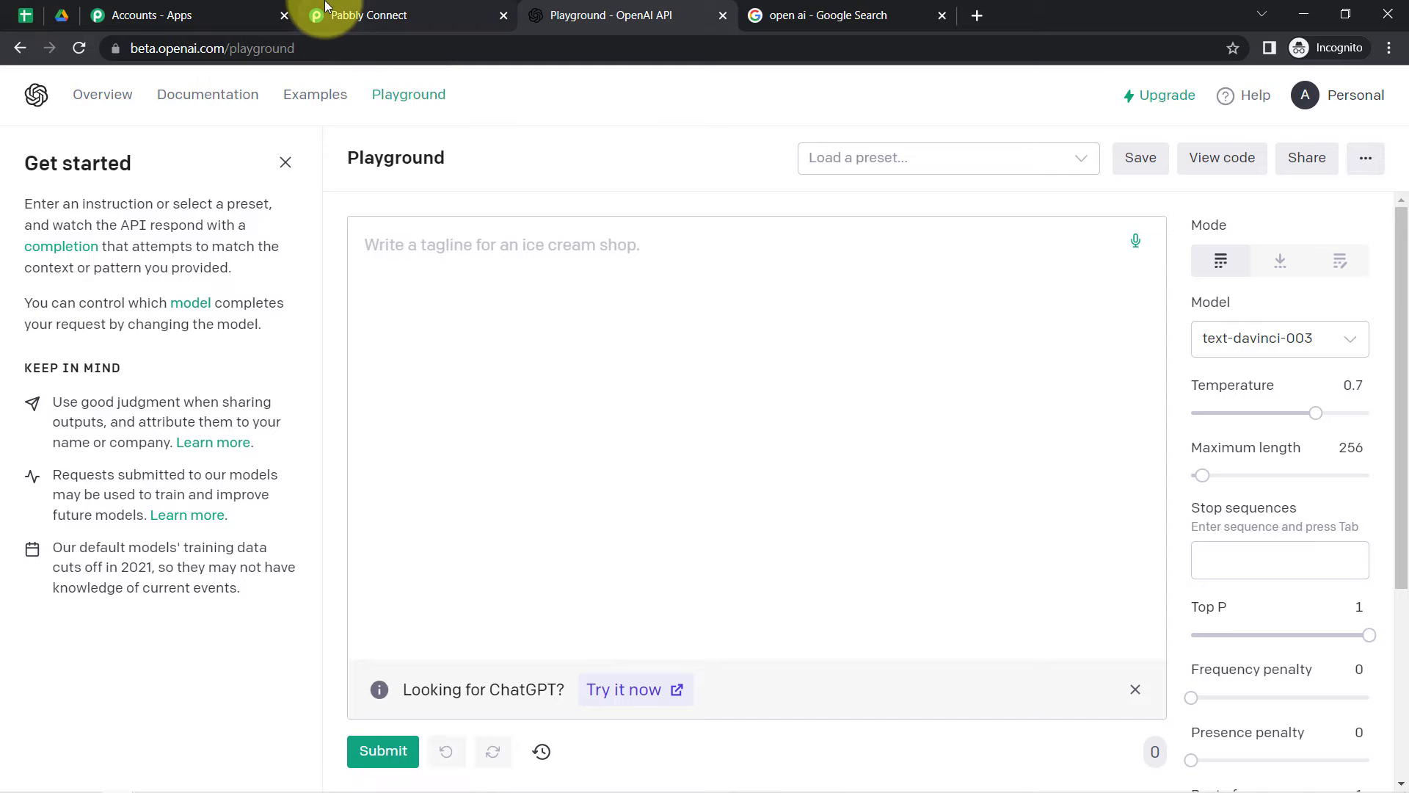
pyautogui.click(286, 163)
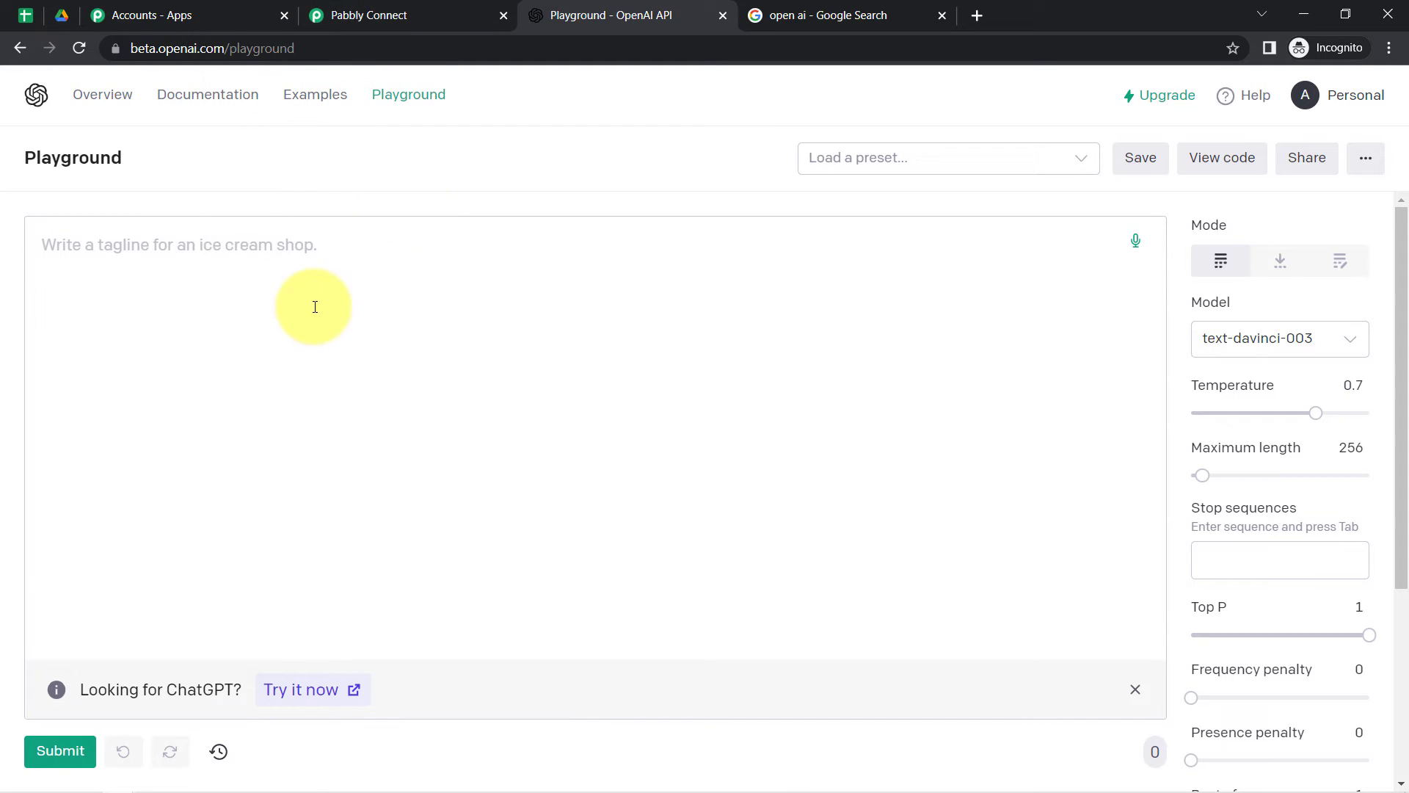
# Step: Enter the prompt "Write a story on Dog" in the Playground, correcting the misspelled "story", and submit it
pyautogui.click(228, 239)
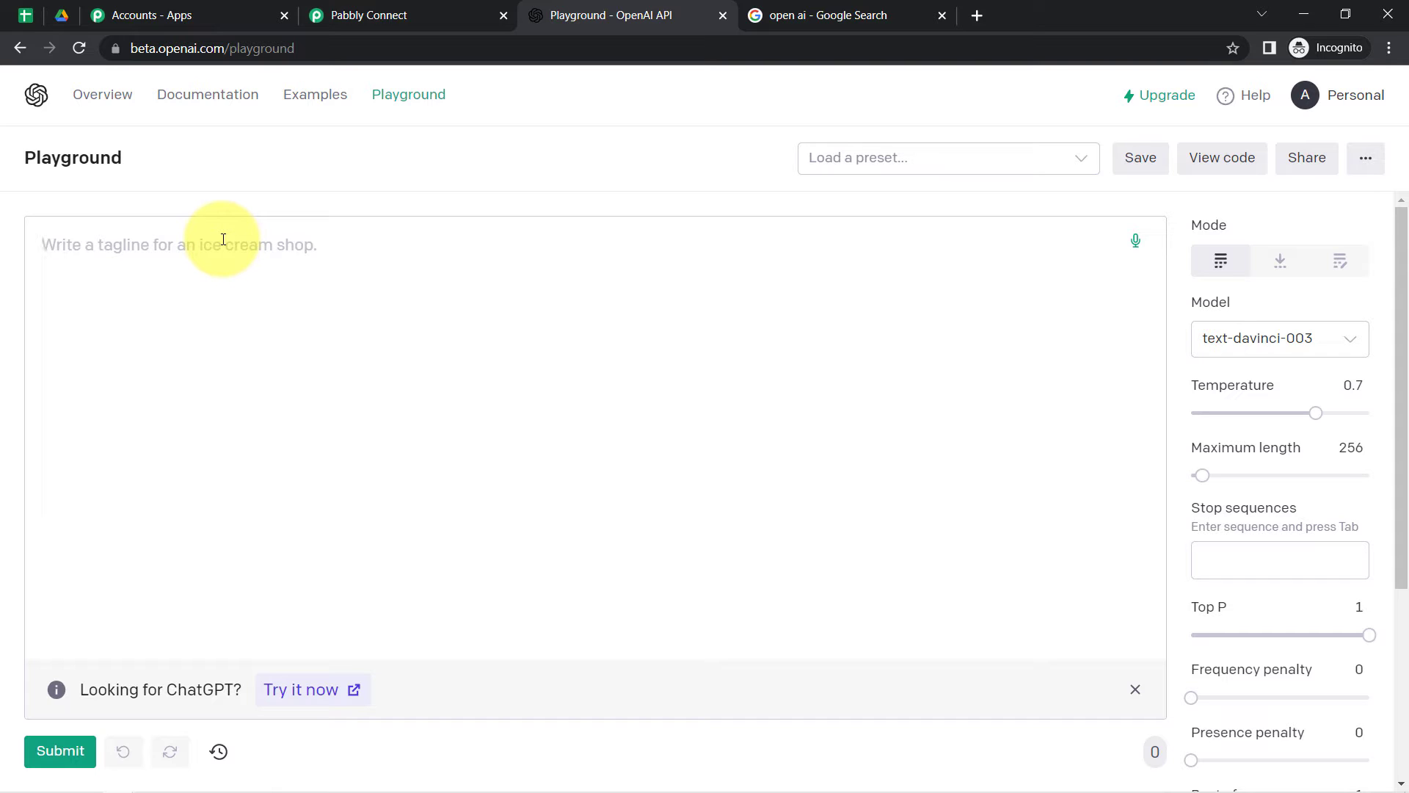
pyautogui.write('Write')
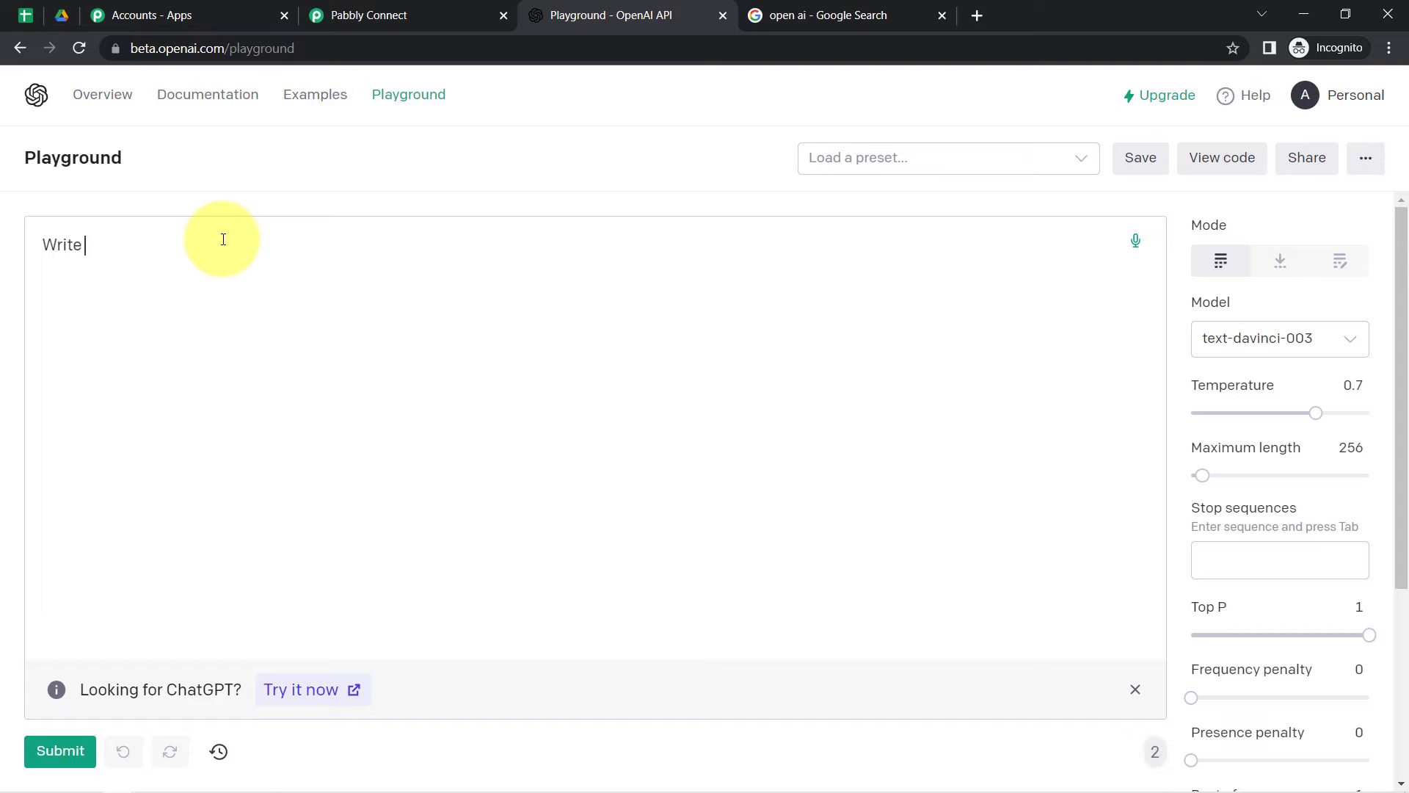
pyautogui.write(' a stroy on Dog')
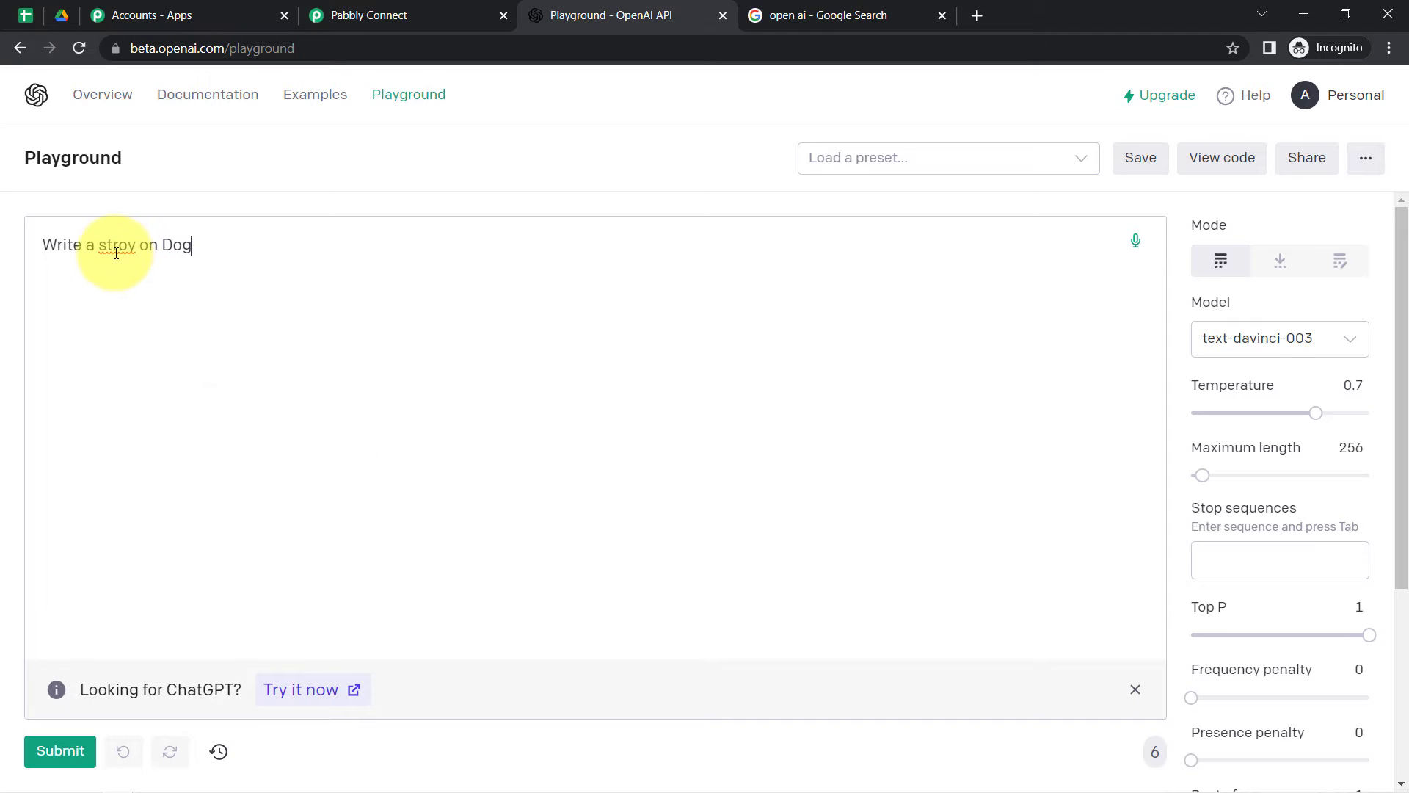
pyautogui.rightClick(116, 247)
pyautogui.click(158, 262)
pyautogui.click(214, 247)
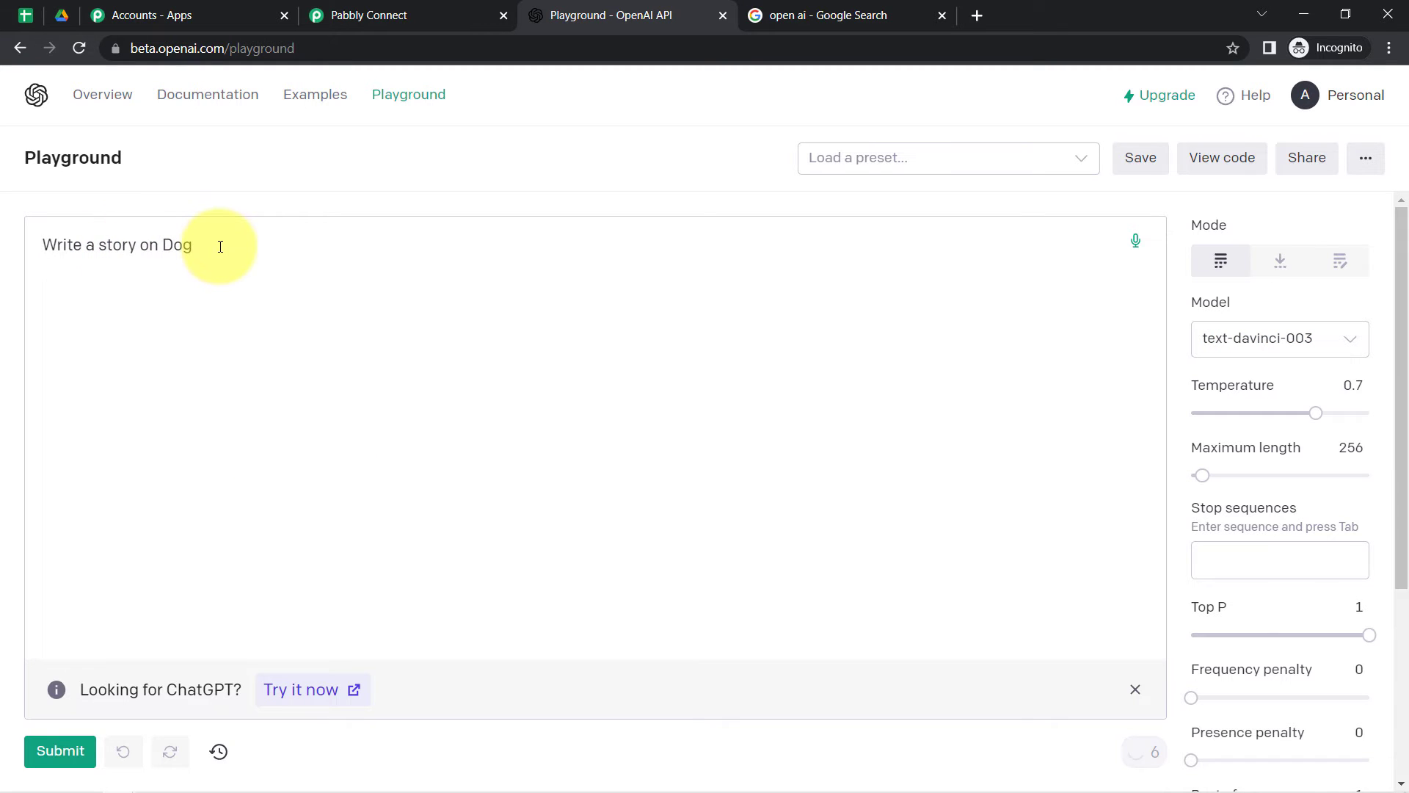
pyautogui.click(43, 755)
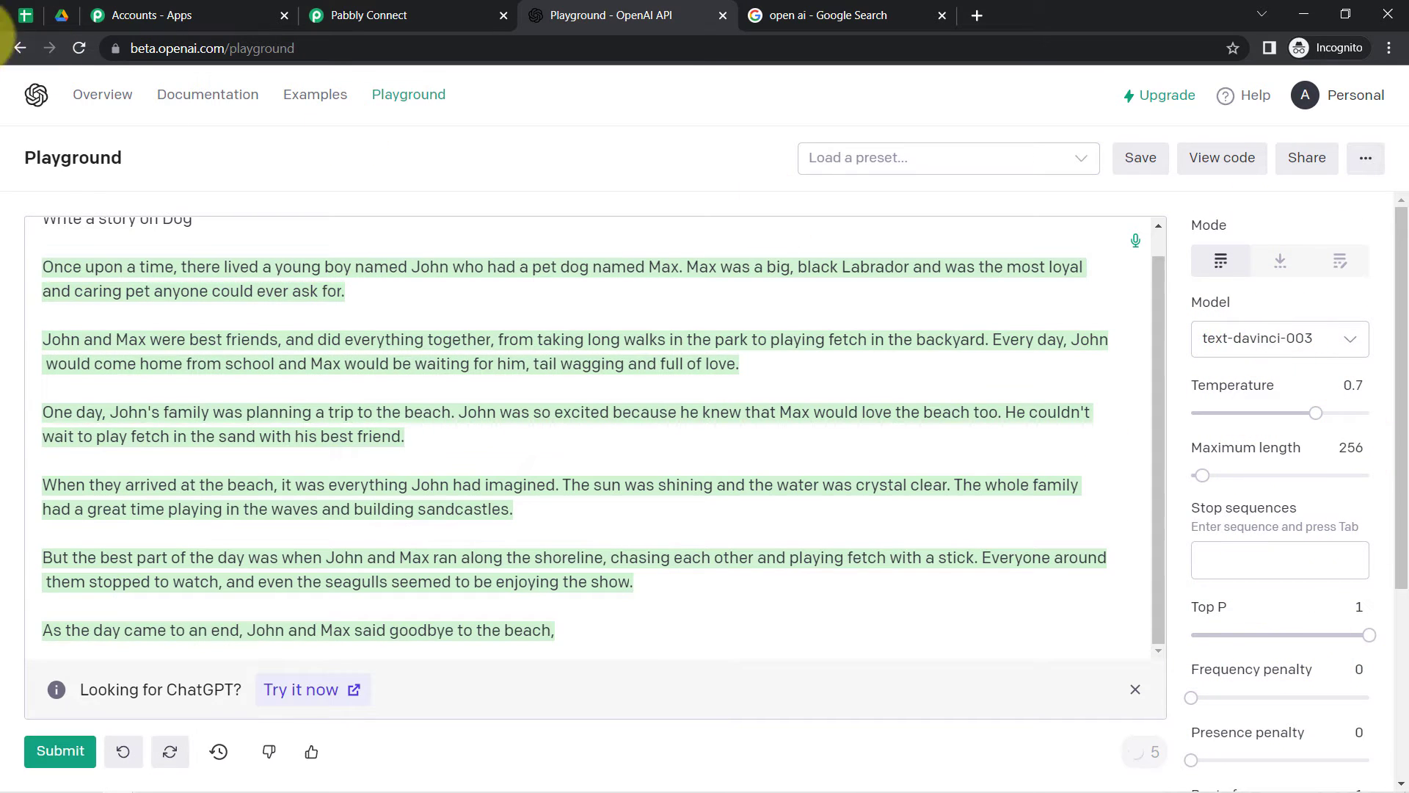
# Step: Read through the generated dog story and clear the prompt and story from the Playground editor
pyautogui.moveTo(140, 268); pyautogui.dragTo(443, 263)
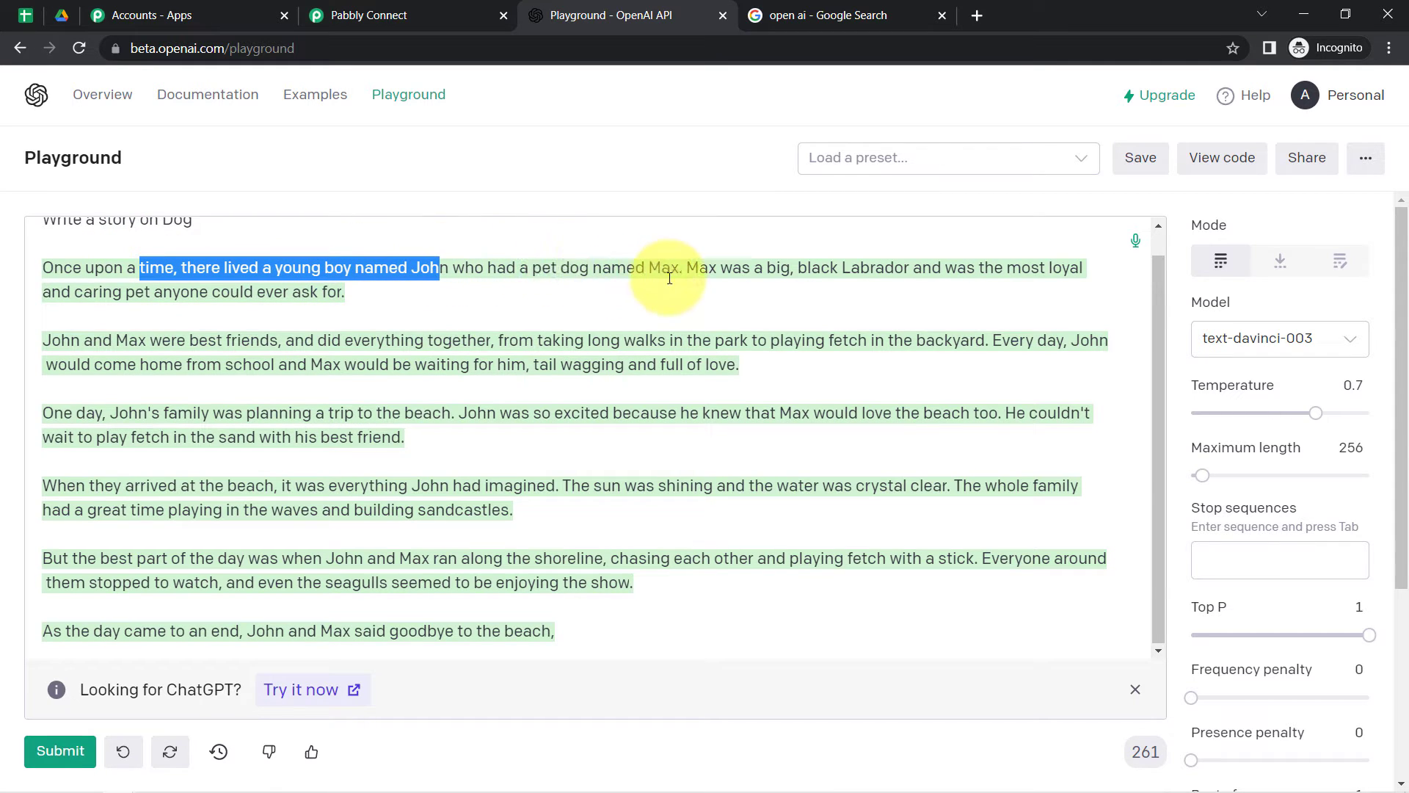
pyautogui.moveTo(709, 269); pyautogui.dragTo(1031, 269)
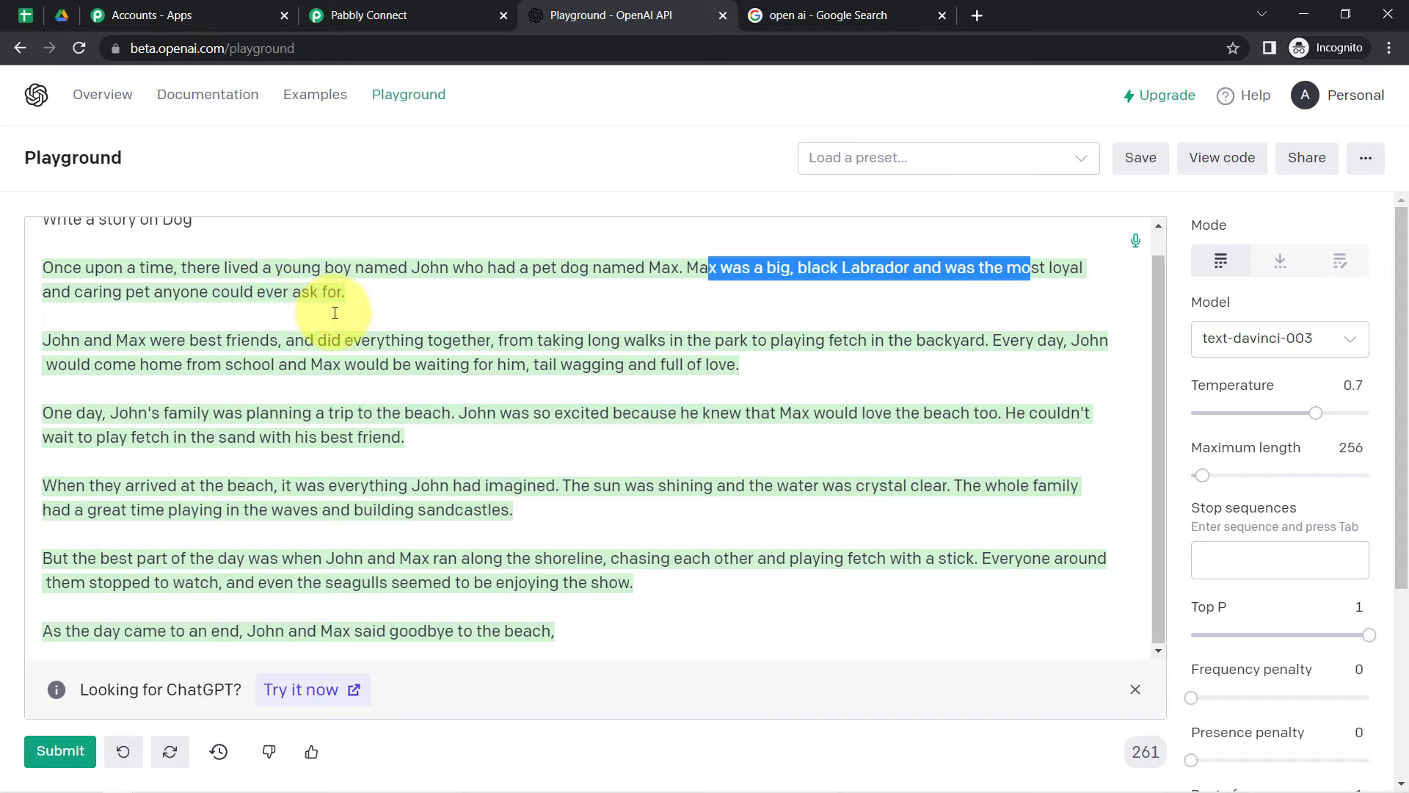
pyautogui.click(309, 325)
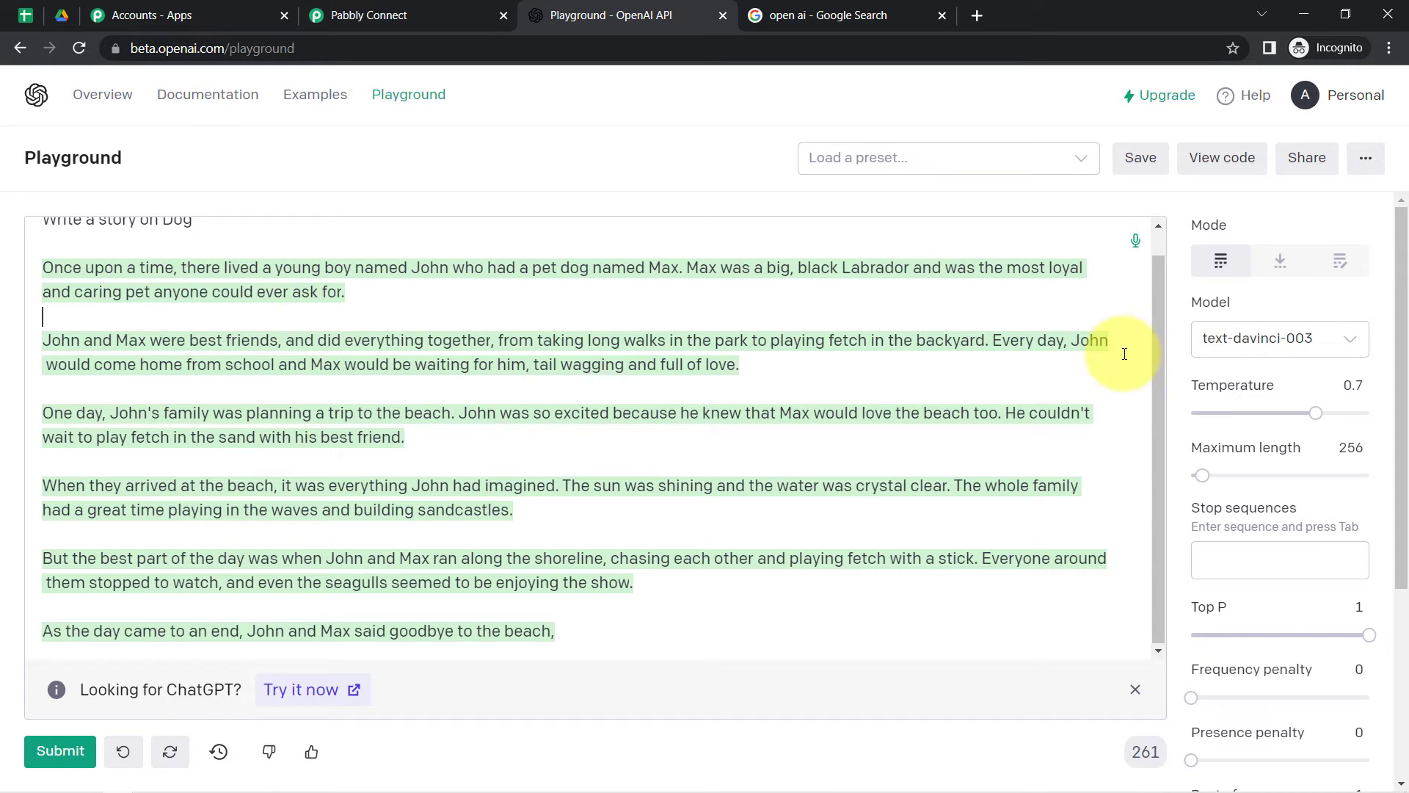
pyautogui.moveTo(1164, 384); pyautogui.dragTo(1167, 343)
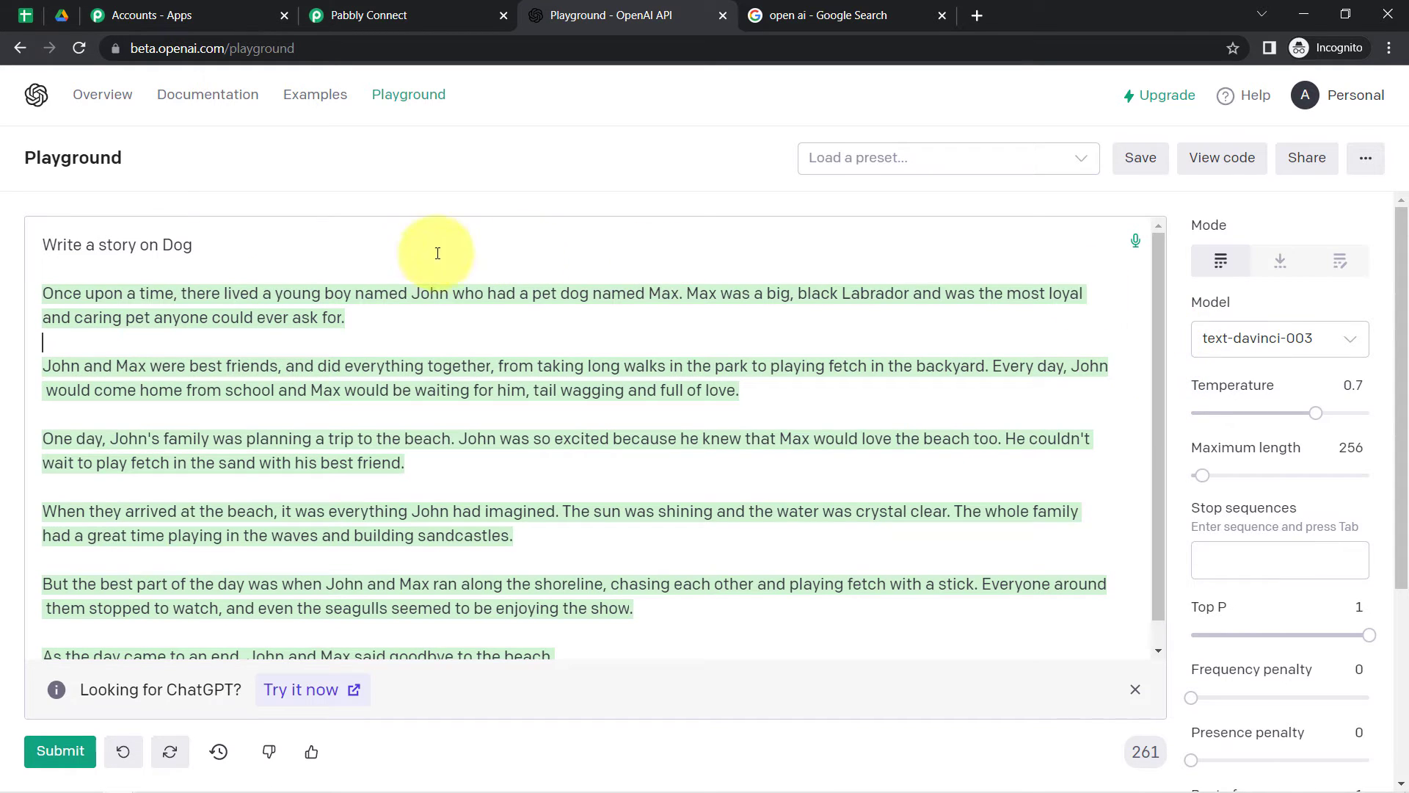
pyautogui.moveTo(67, 244); pyautogui.dragTo(756, 736)
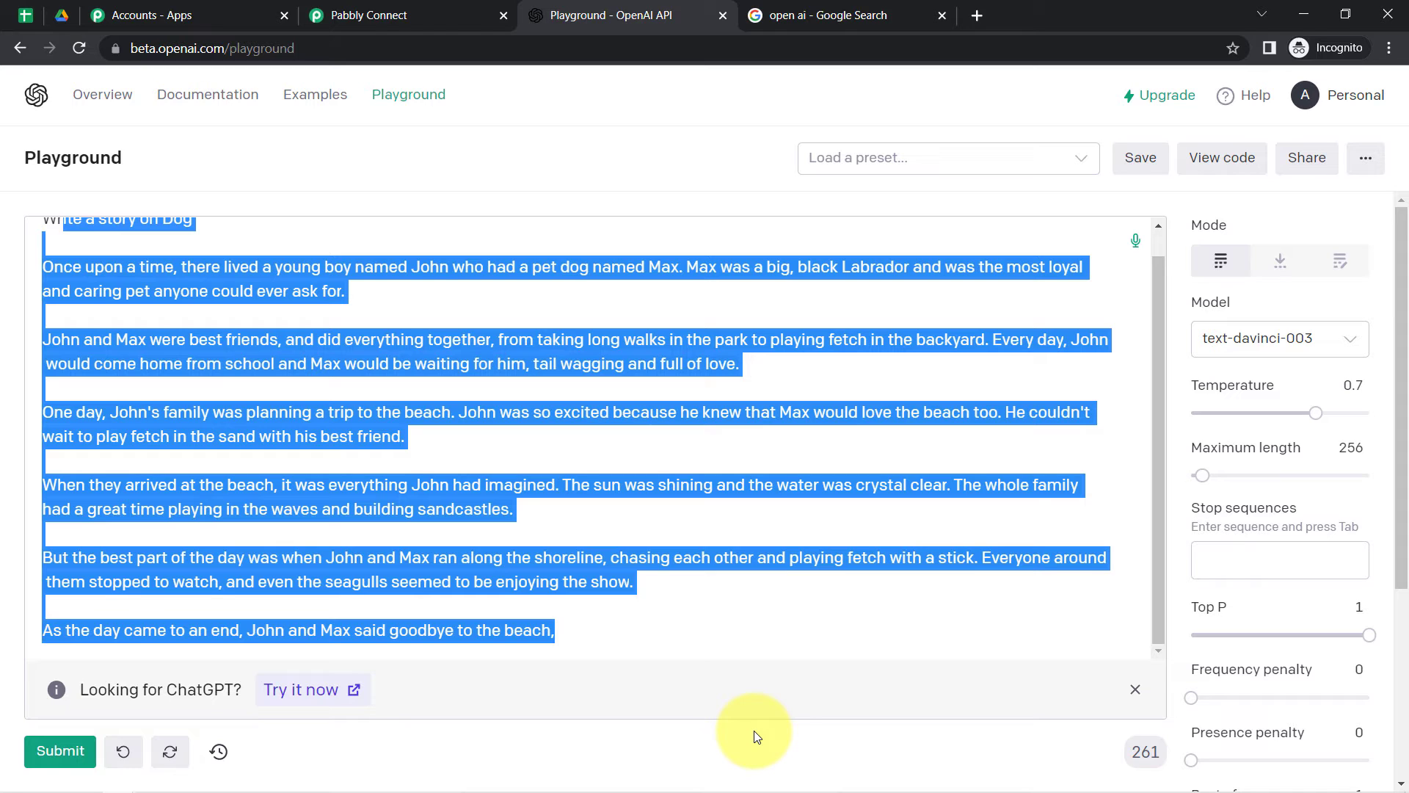
pyautogui.press('BackSpace')
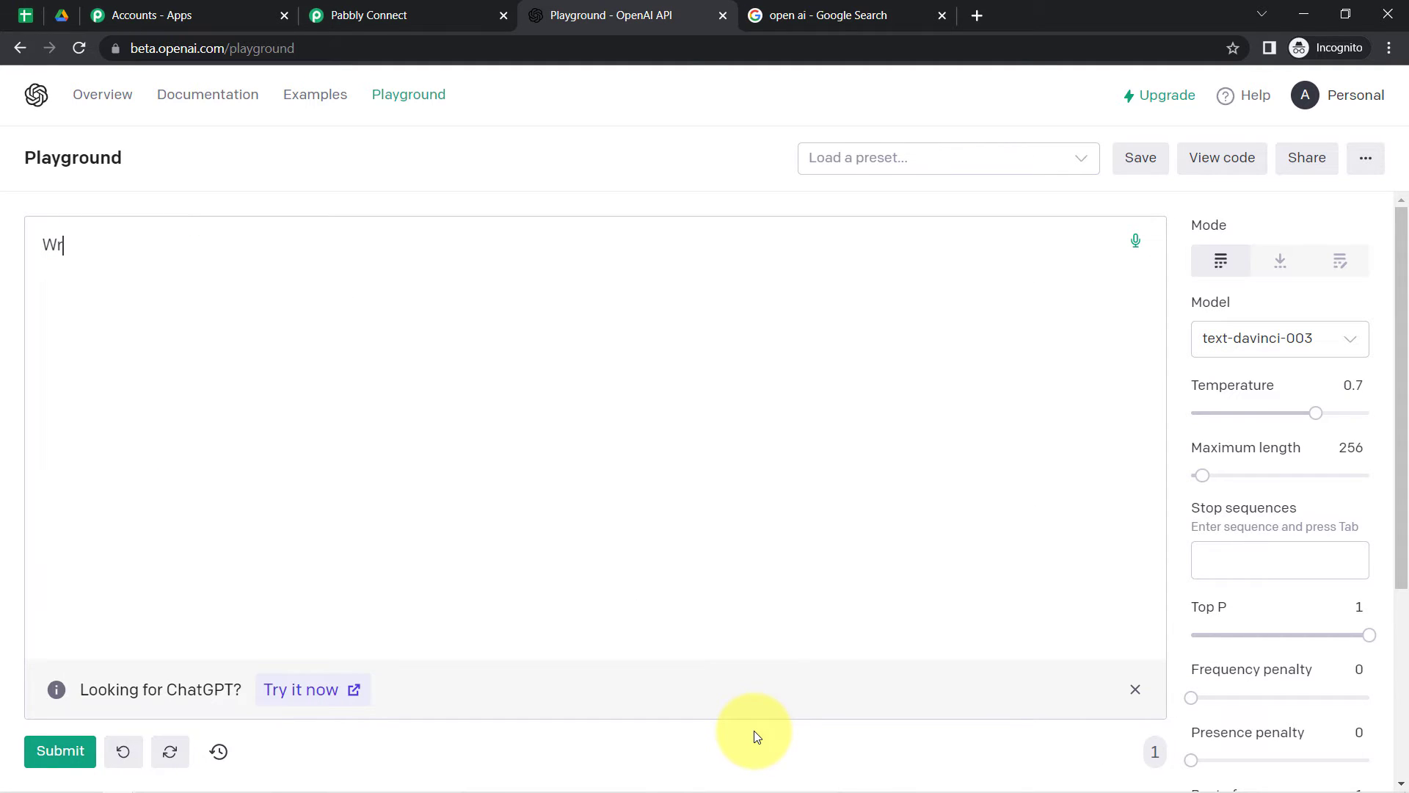
pyautogui.press('BackSpace')
pyautogui.press('BackSpace')
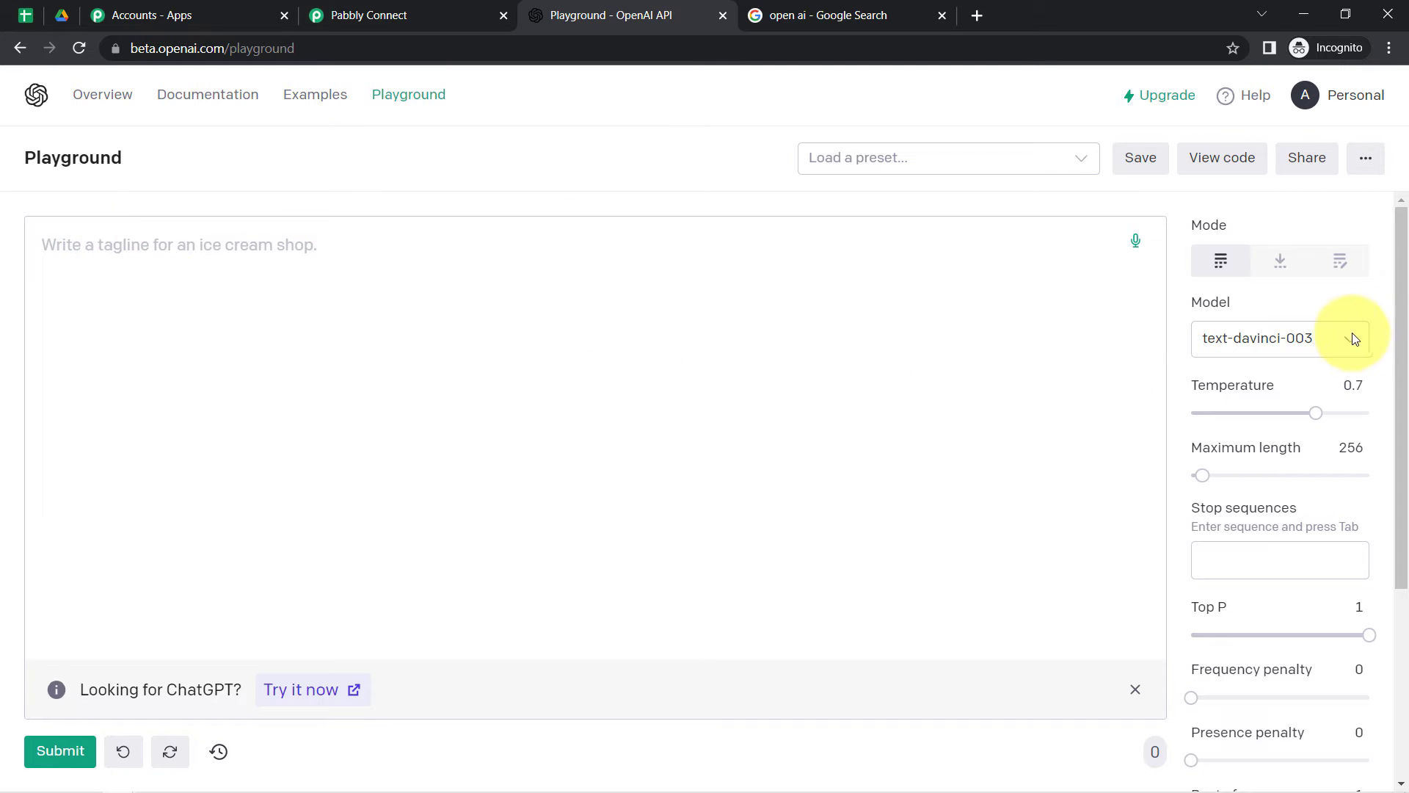
# Step: Examine the Playground's model choices and its Temperature, Maximum length and Stop sequences settings
pyautogui.moveTo(1402, 258); pyautogui.dragTo(1402, 219)
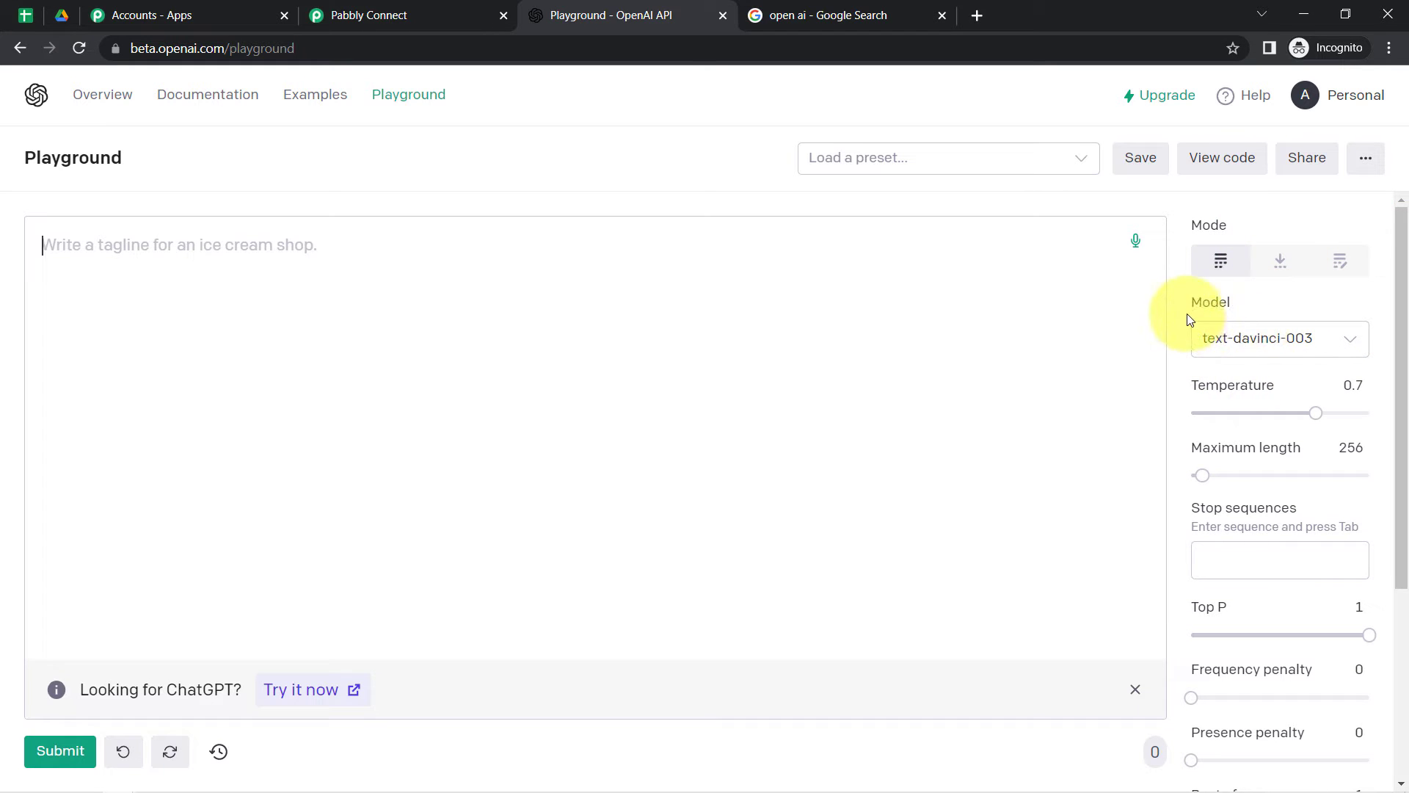
pyautogui.moveTo(1237, 308)
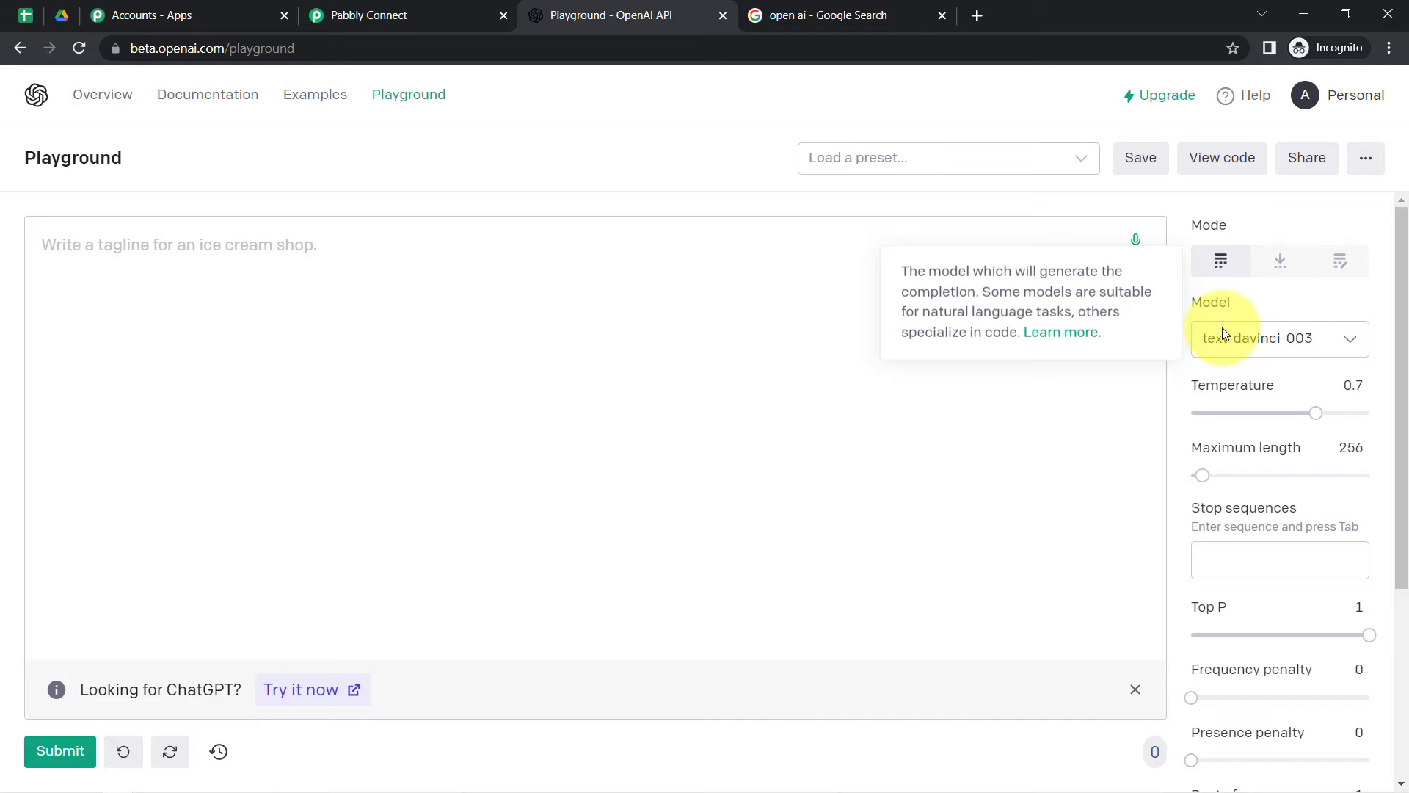
pyautogui.click(1224, 336)
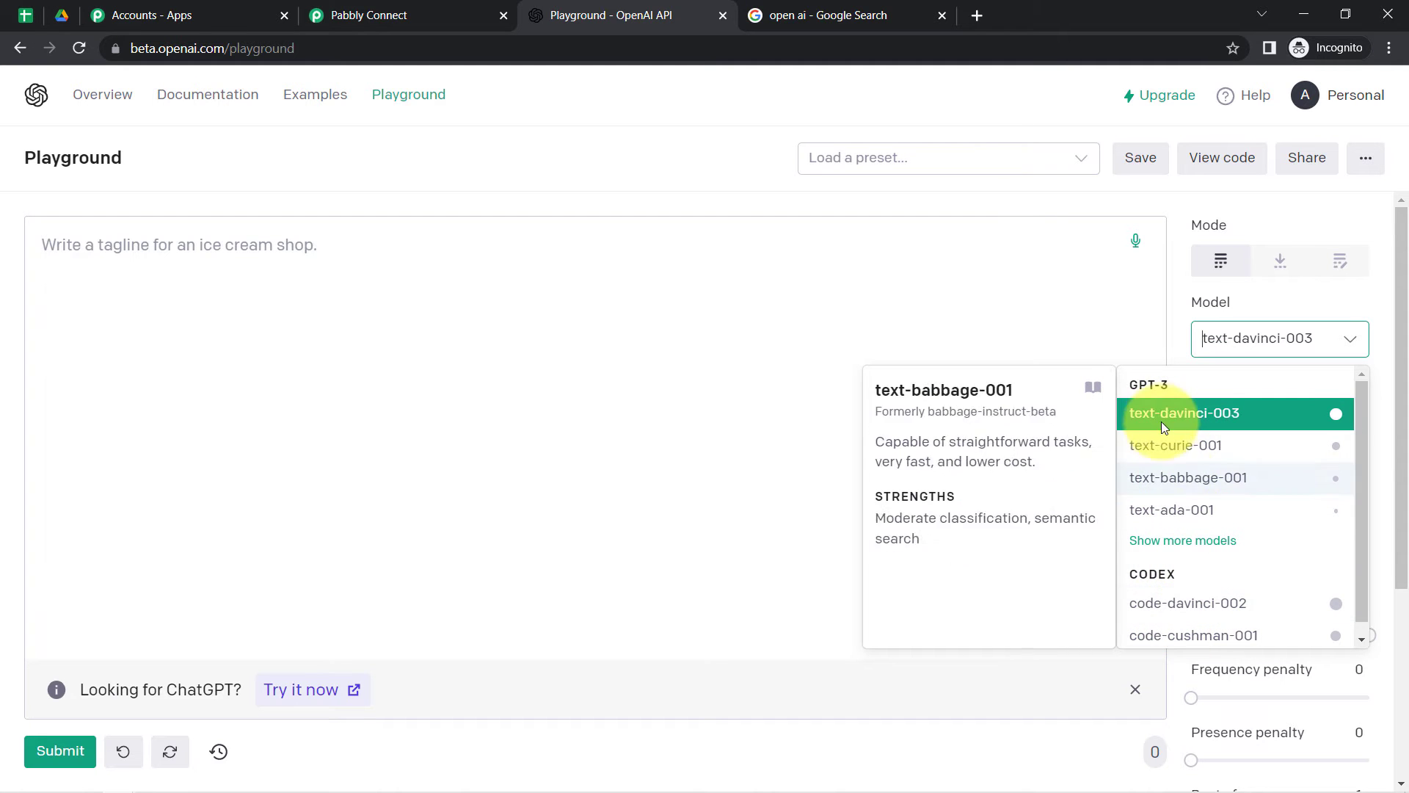
pyautogui.click(1195, 304)
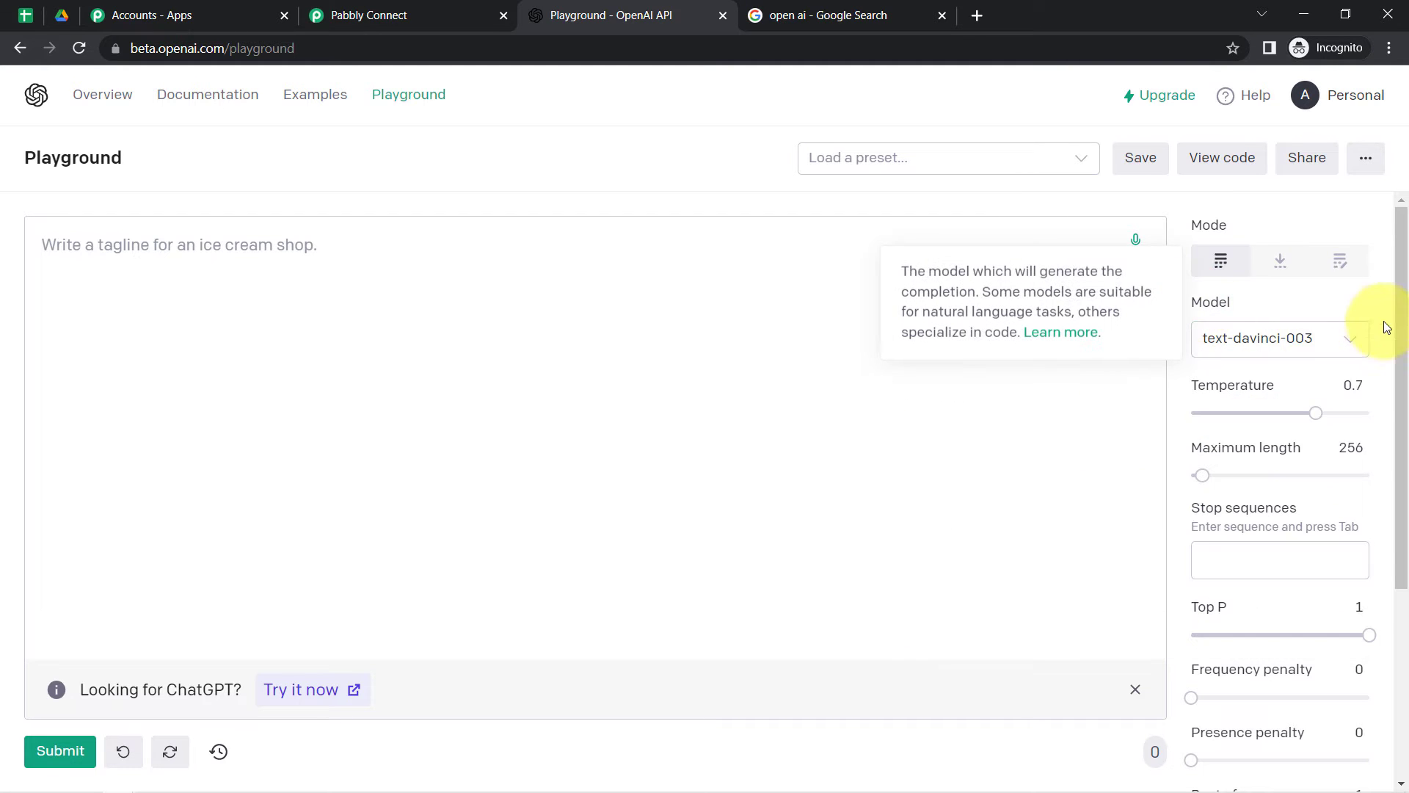
pyautogui.moveTo(1398, 314); pyautogui.dragTo(1403, 356)
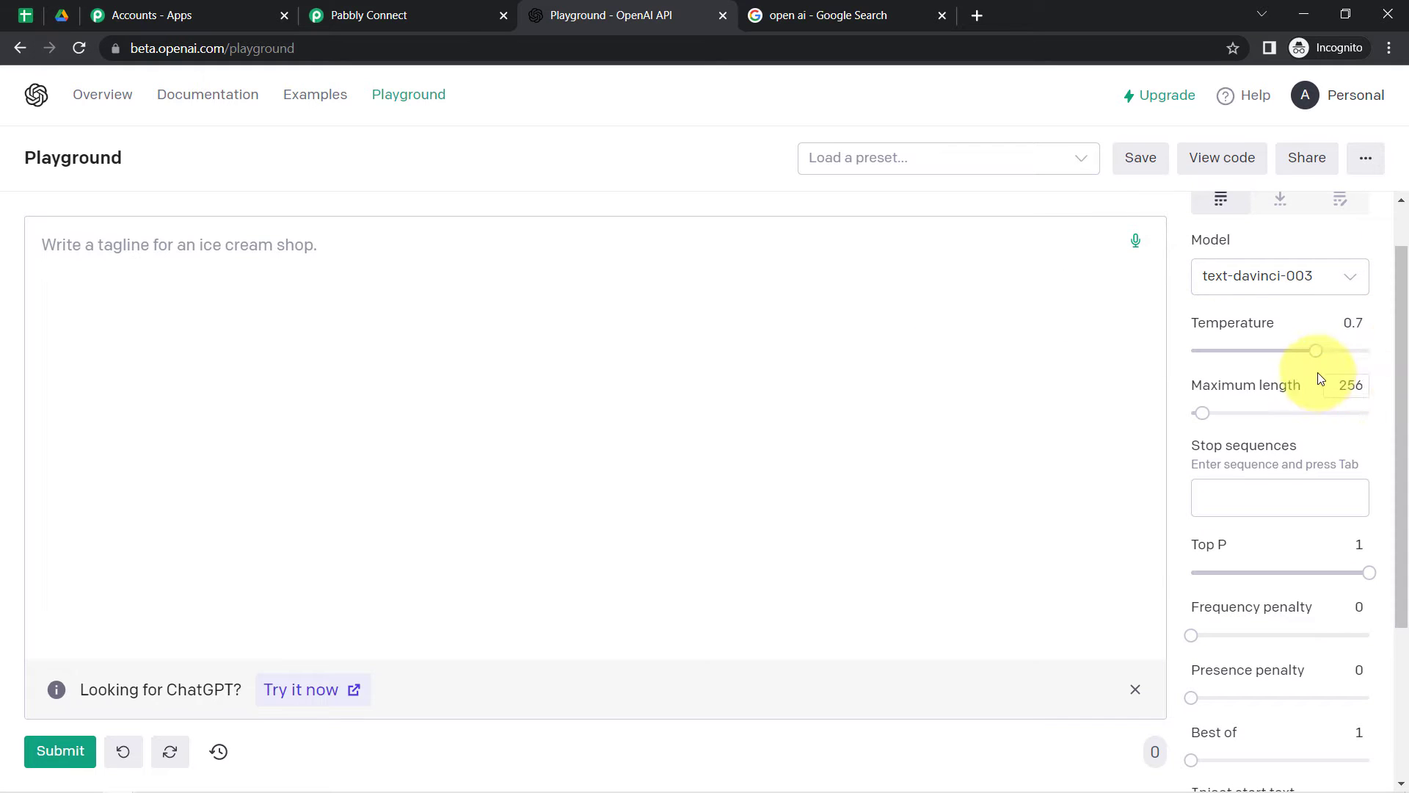
pyautogui.moveTo(1315, 348)
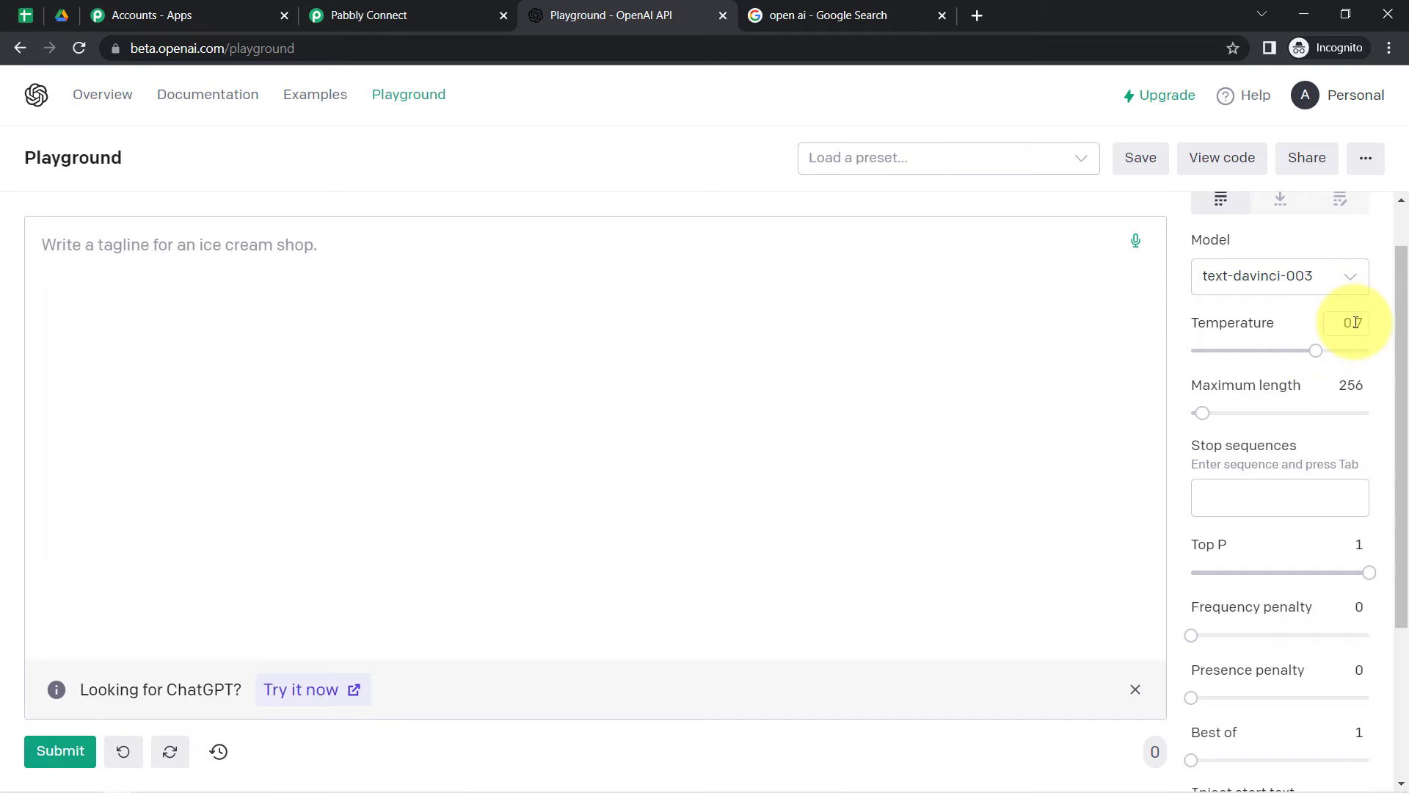
pyautogui.scroll(-1, 1391, 342)
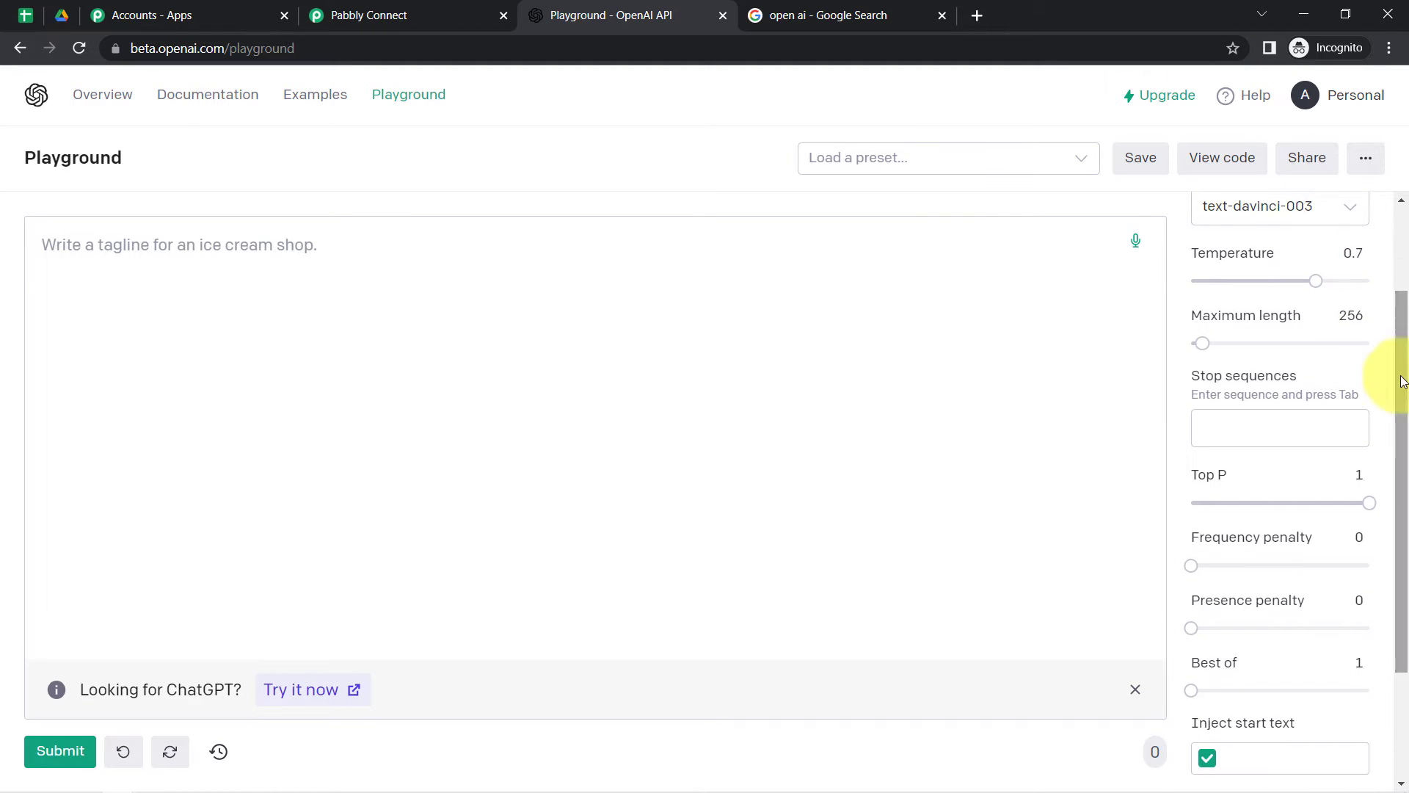
pyautogui.moveTo(1255, 314)
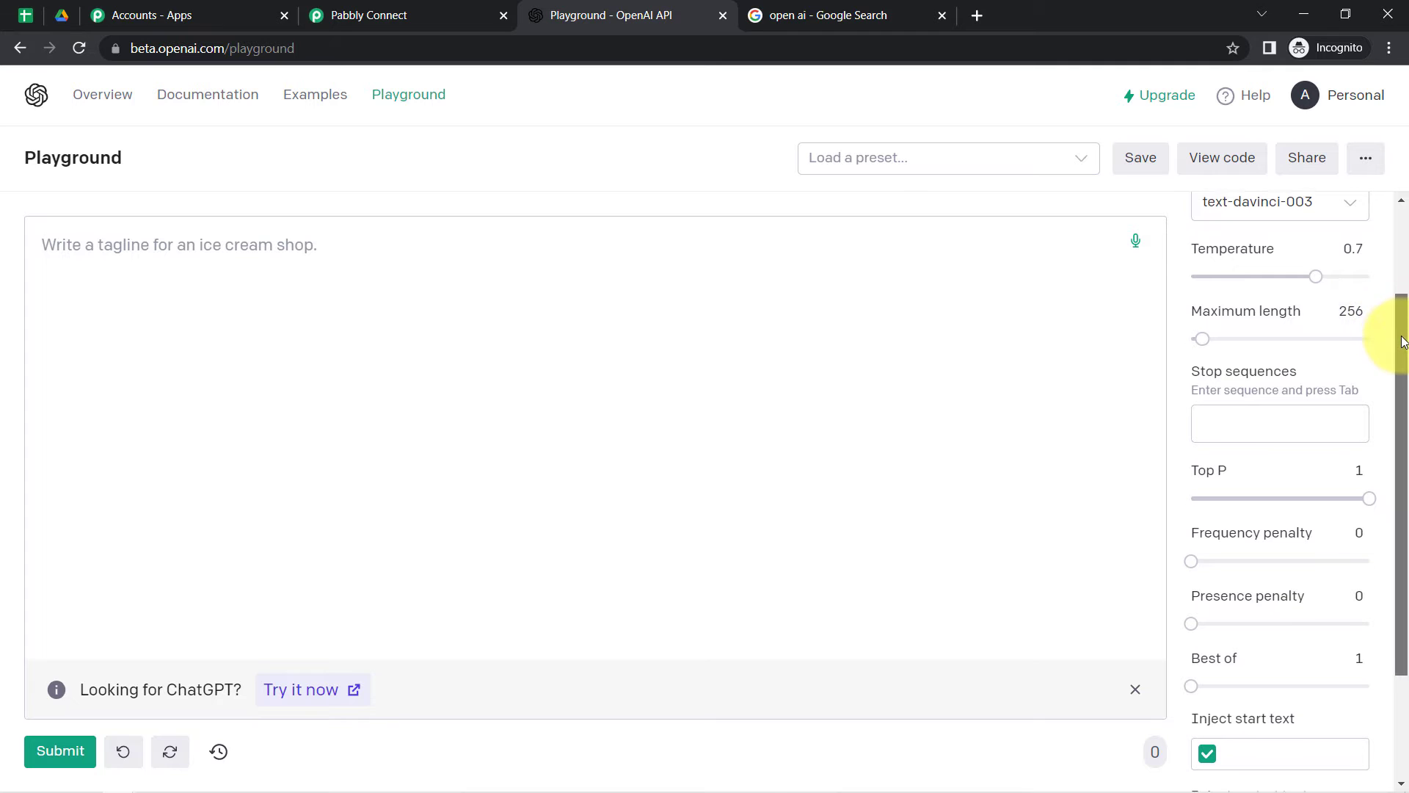
pyautogui.scroll(-1, 1380, 352)
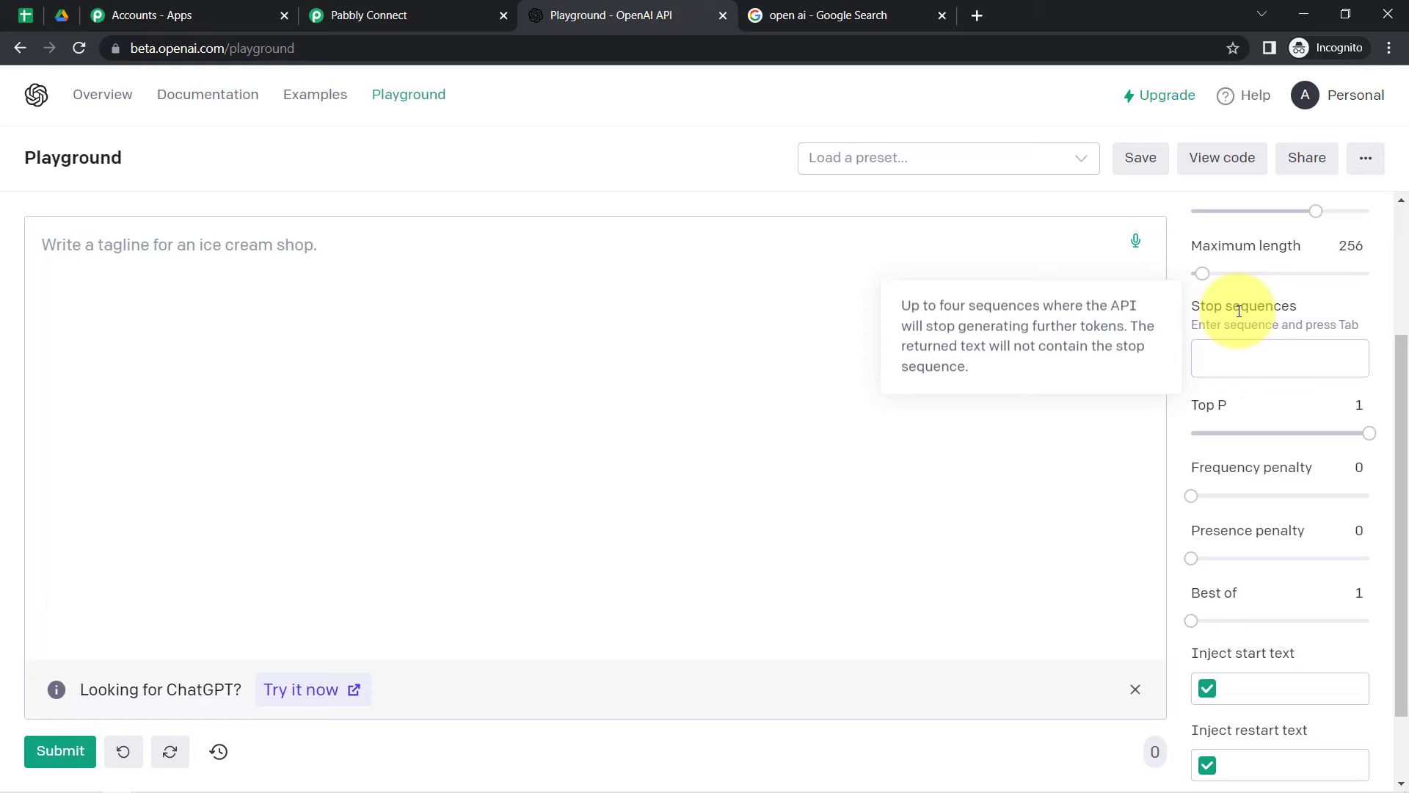
# Step: Try entering //## as a stop sequence for the Playground
pyautogui.click(1244, 356)
pyautogui.write('//')
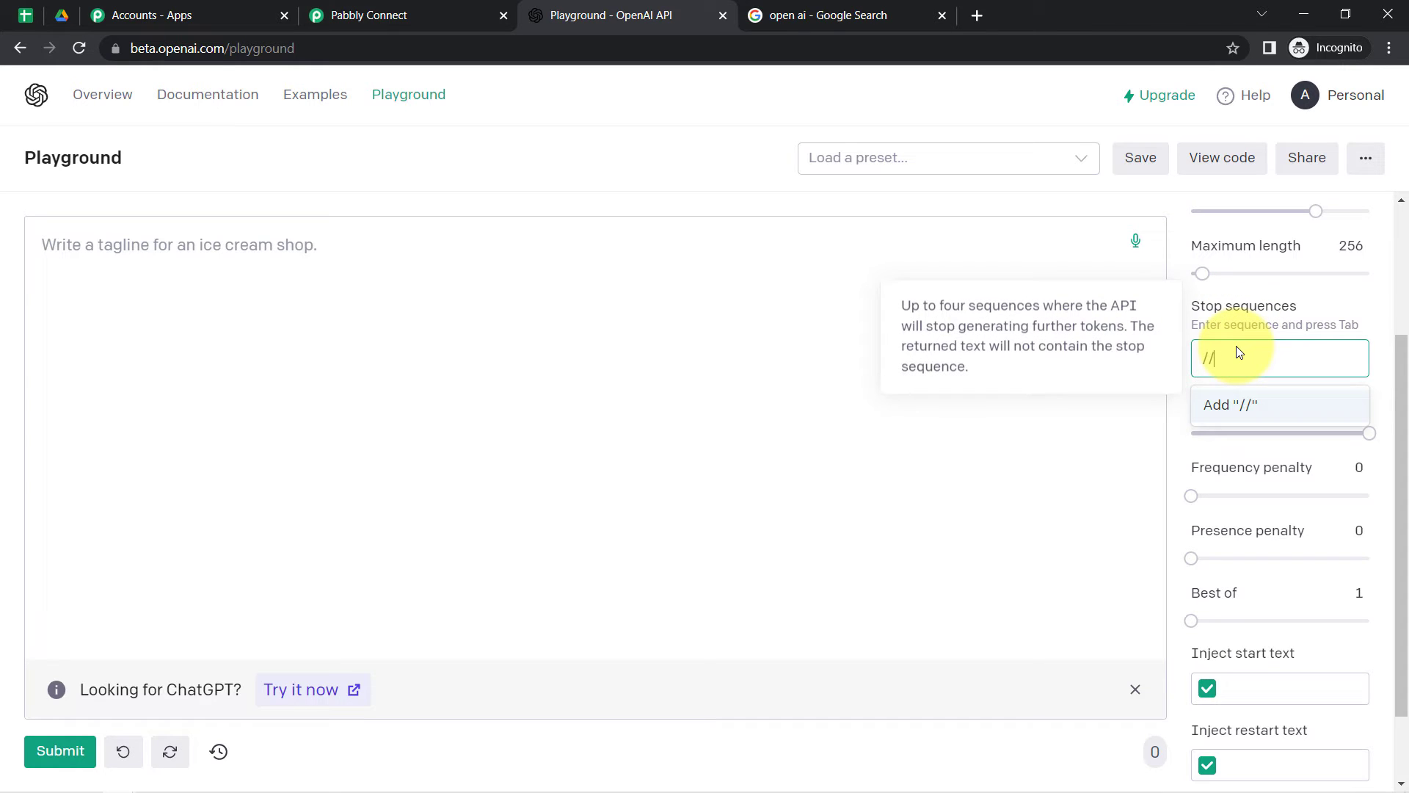
pyautogui.write('###')
pyautogui.press('BackSpace')
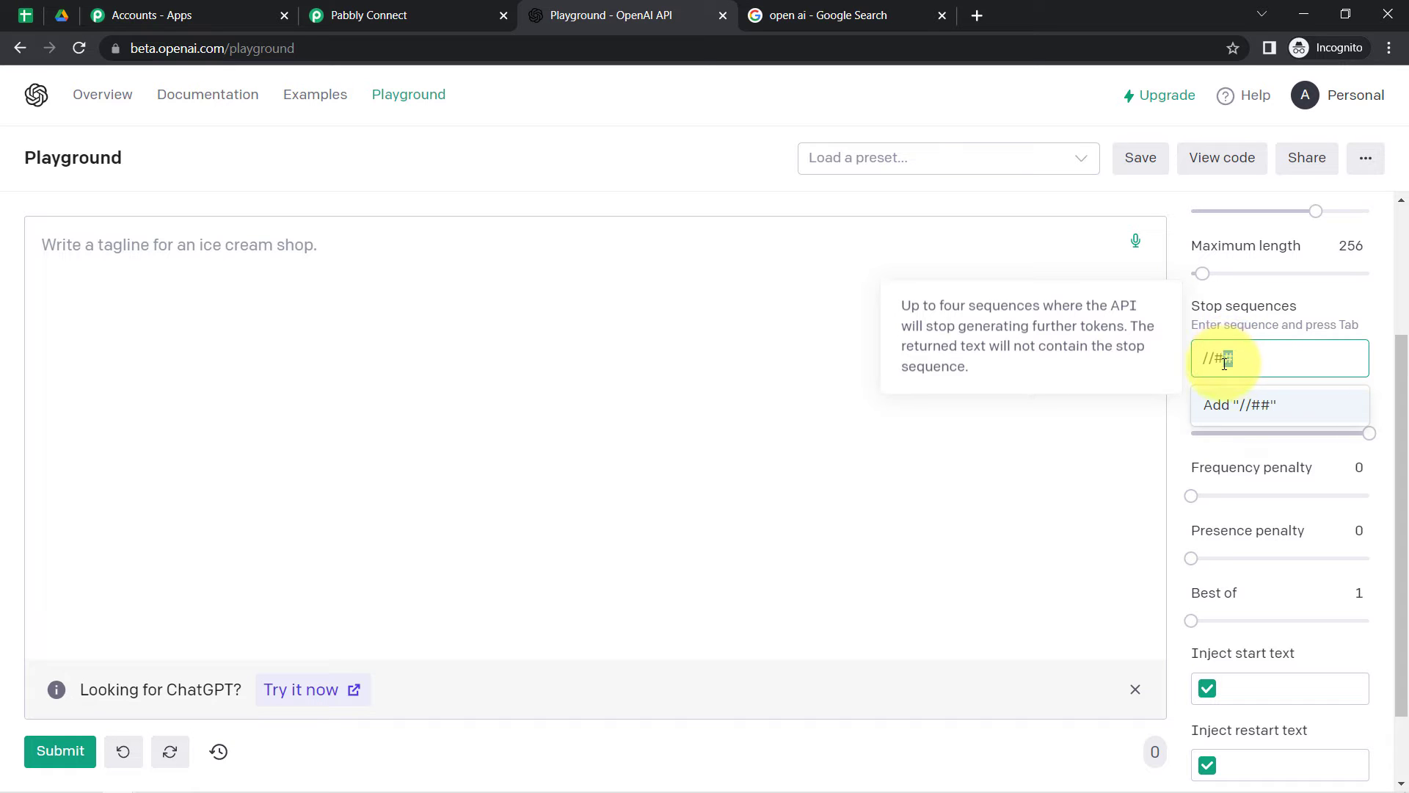
pyautogui.doubleClick(1230, 356)
# Step: Start a new Playground prompt with the line "Write a reply for this -" followed by a blank line
pyautogui.click(157, 253)
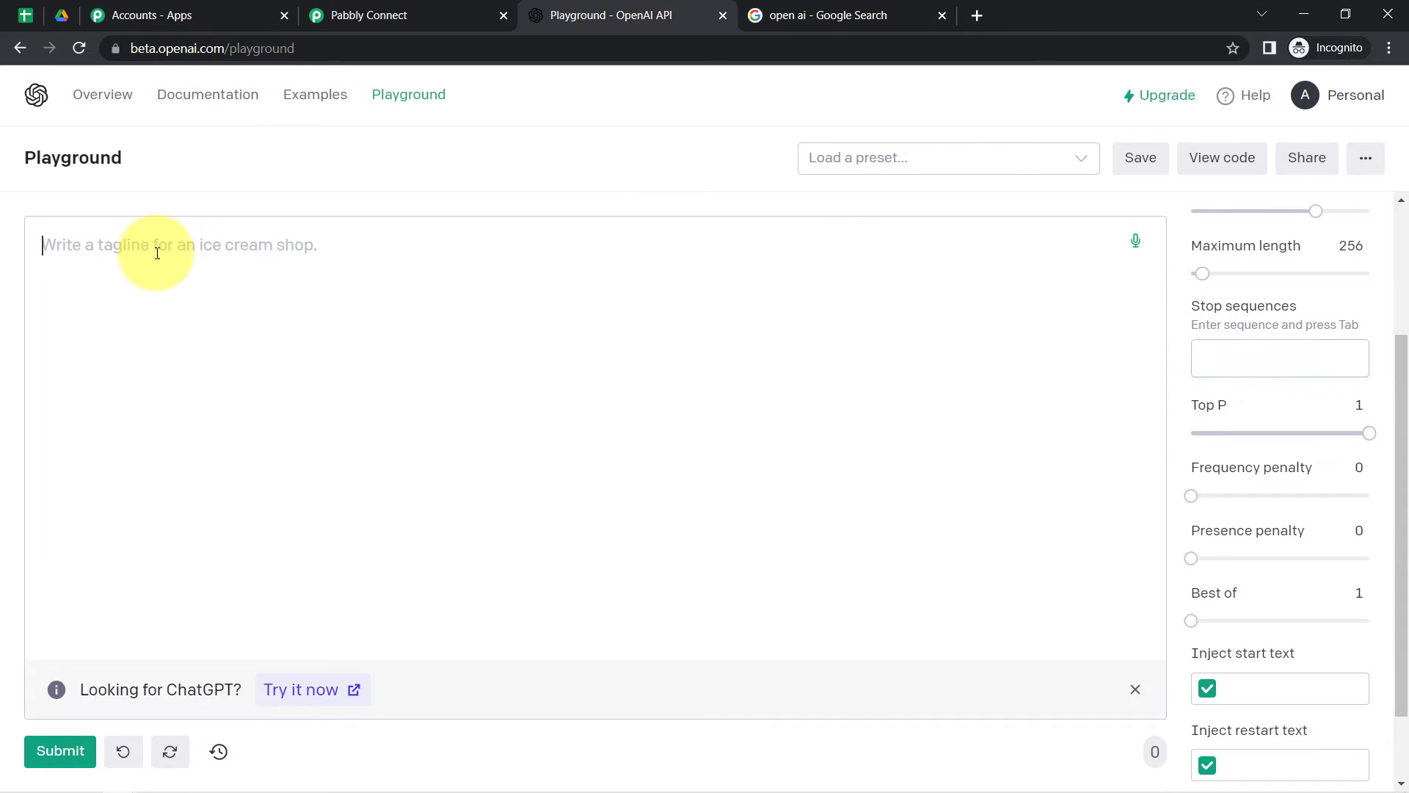
pyautogui.write('W')
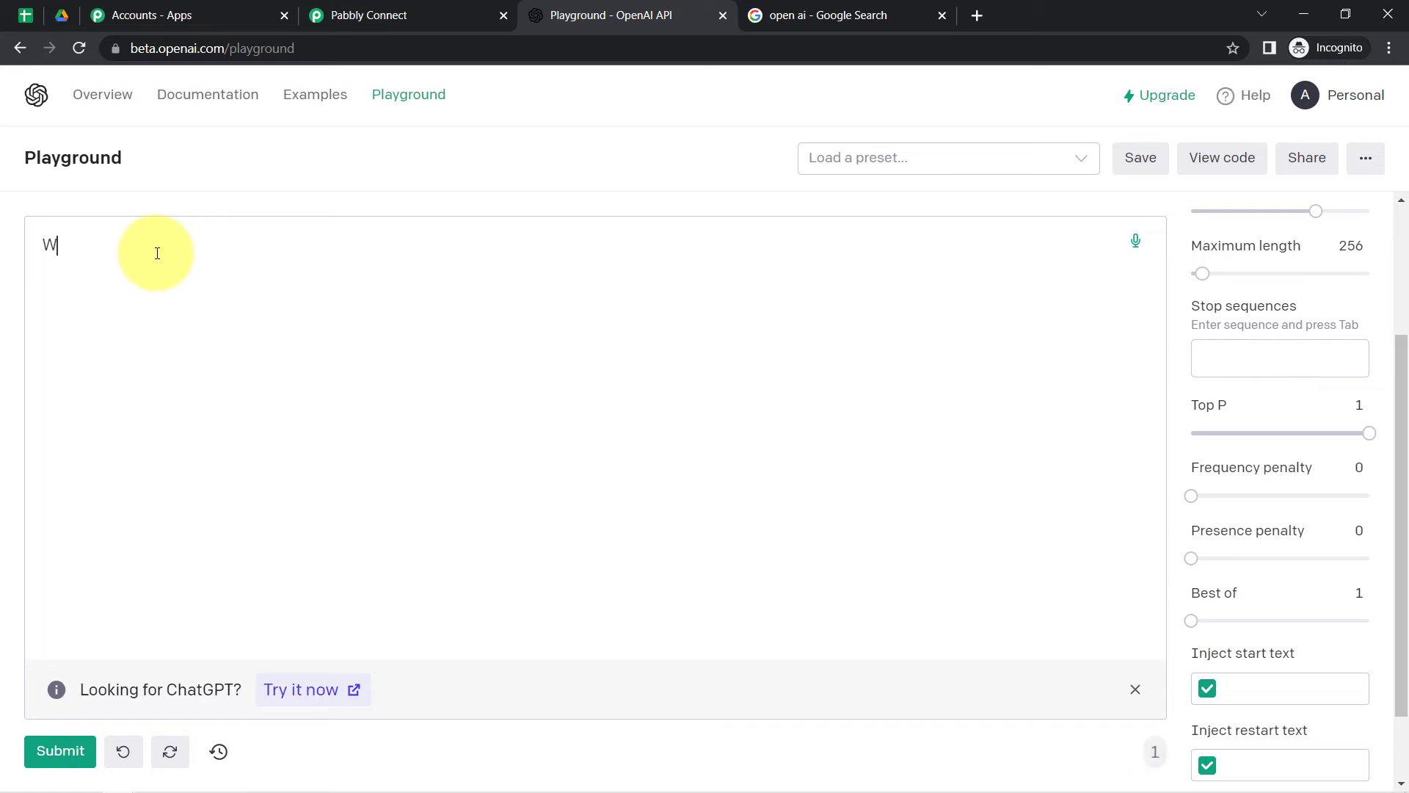
pyautogui.write('rite a reply fo')
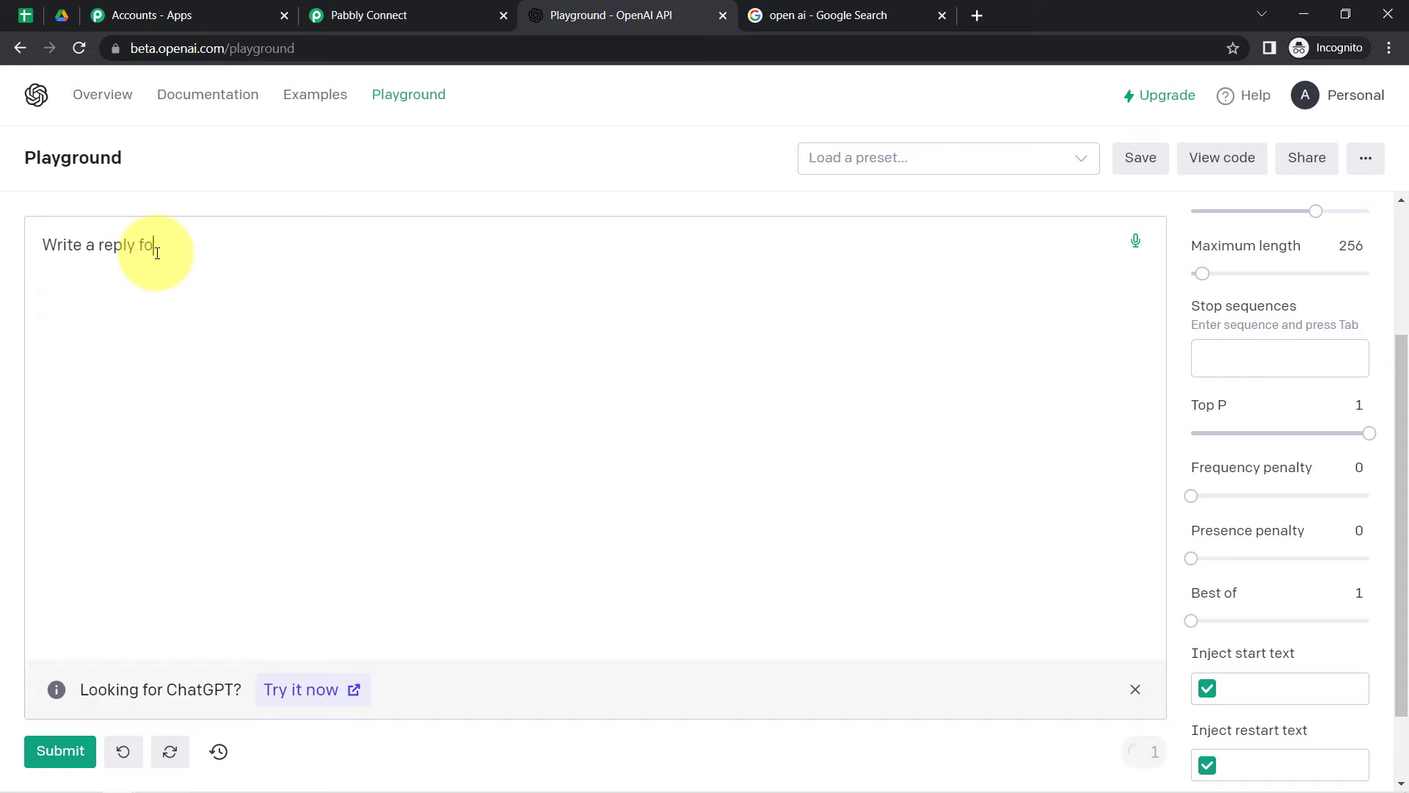
pyautogui.write('r this -')
pyautogui.press('Return')
pyautogui.press('Return')
# Step: Add the comment "Thank you fir sharing this video on YouTube" to the prompt, capitalizing the Y and T in YouTube
pyautogui.write('Thank you fi')
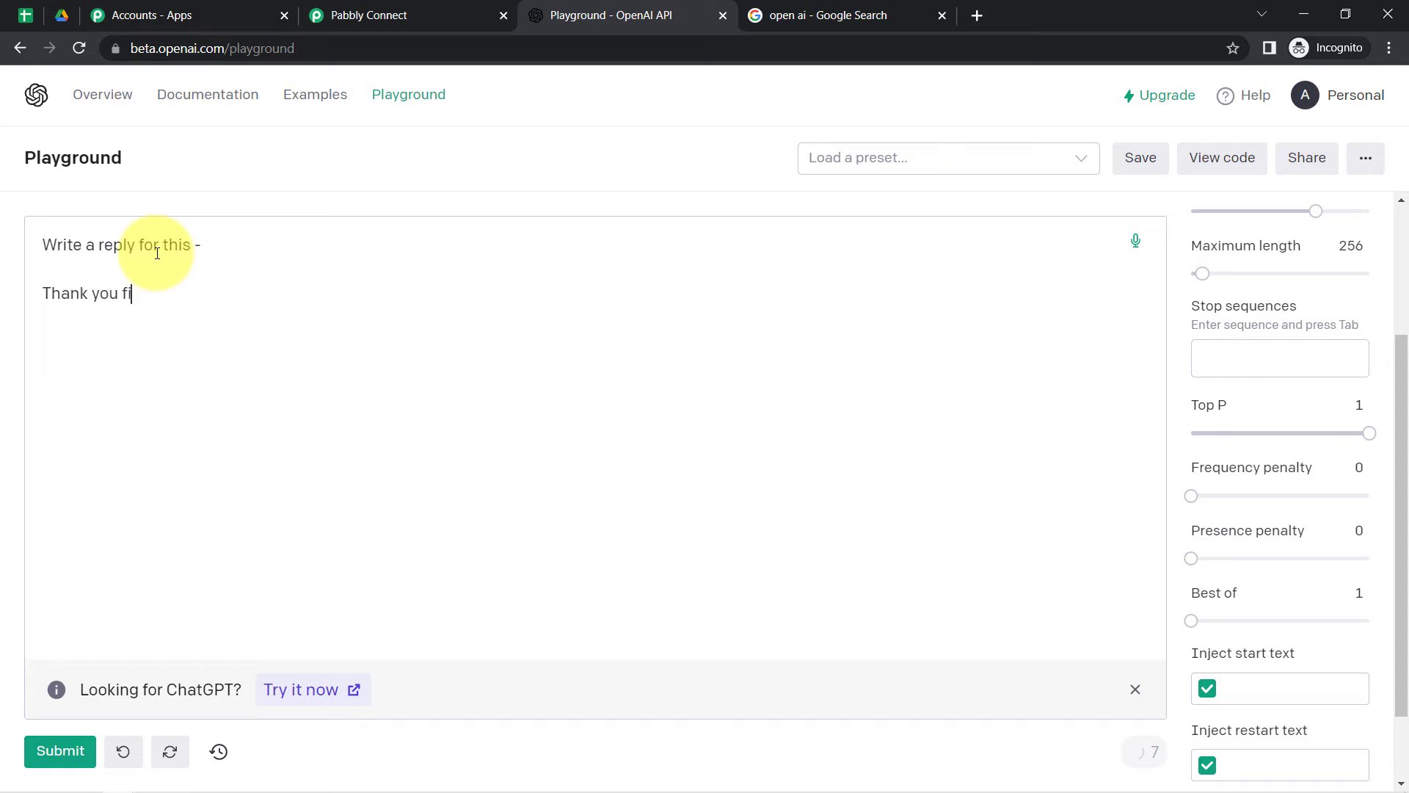
pyautogui.write('r sharing this video on yout')
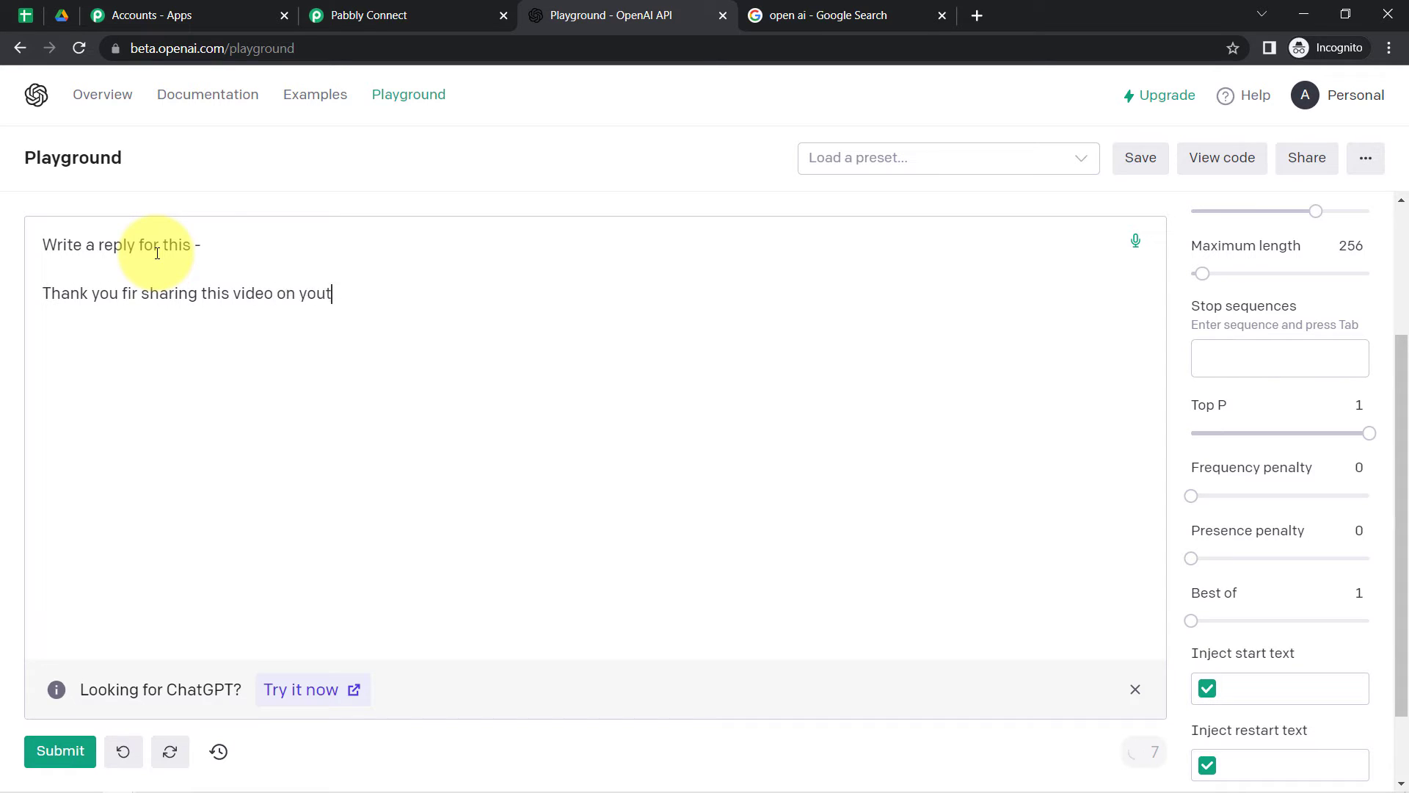
pyautogui.write('ube')
pyautogui.press('Delete')
pyautogui.write('Y')
pyautogui.press('Delete')
pyautogui.write('T')
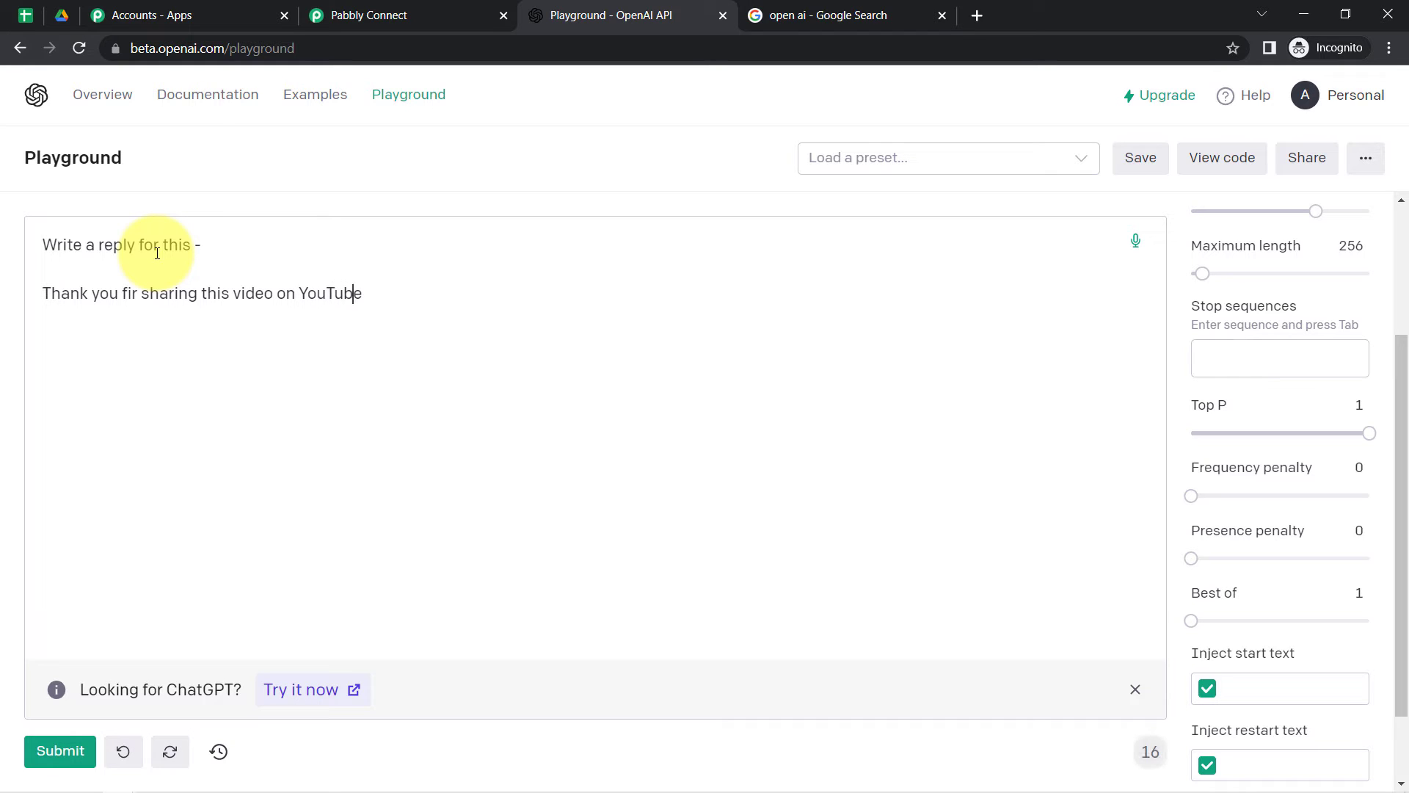
# Step: Add the marker //## on its own line below the comment, after a blank line, and select it
pyautogui.press('Return')
pyautogui.press('Return')
pyautogui.write('//##')
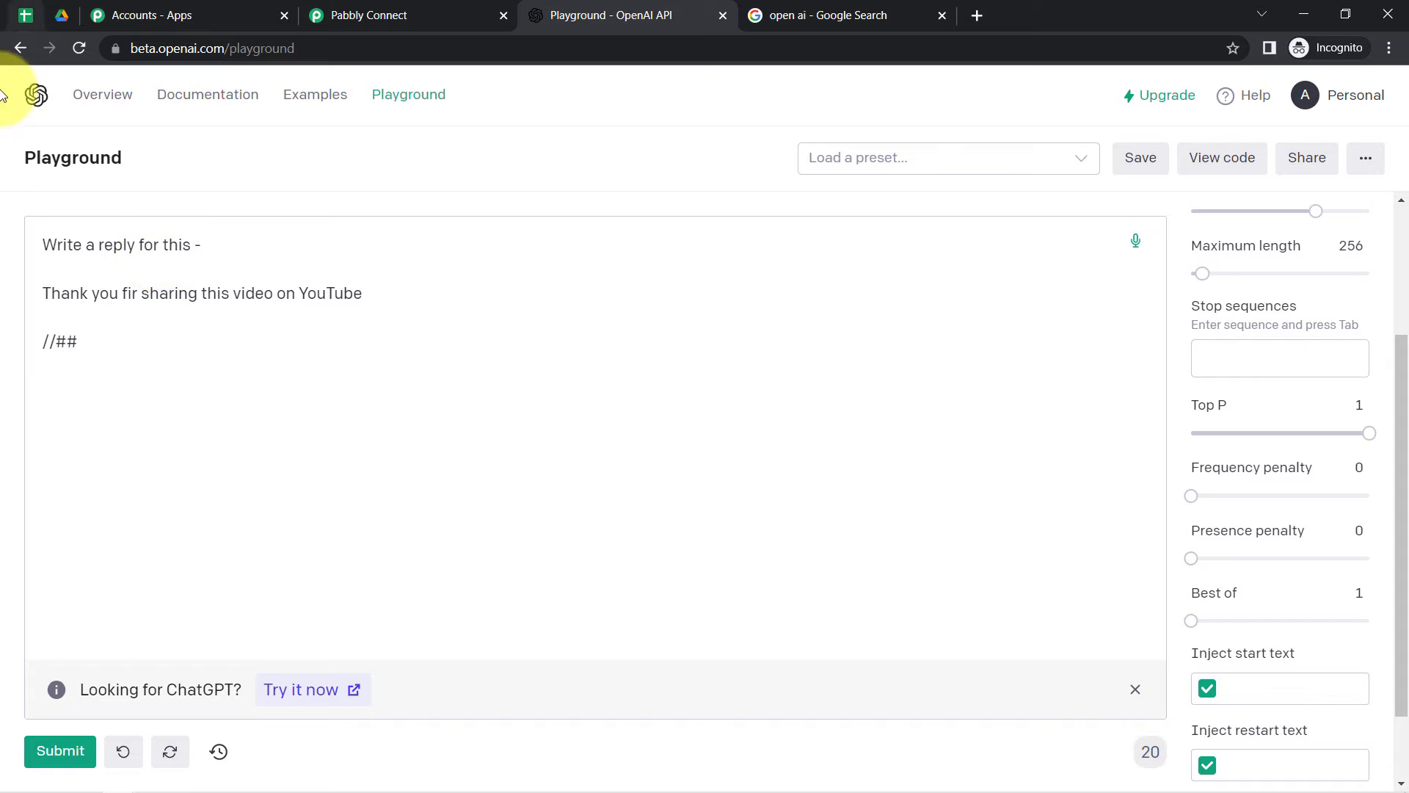
pyautogui.moveTo(94, 345); pyautogui.dragTo(9, 349)
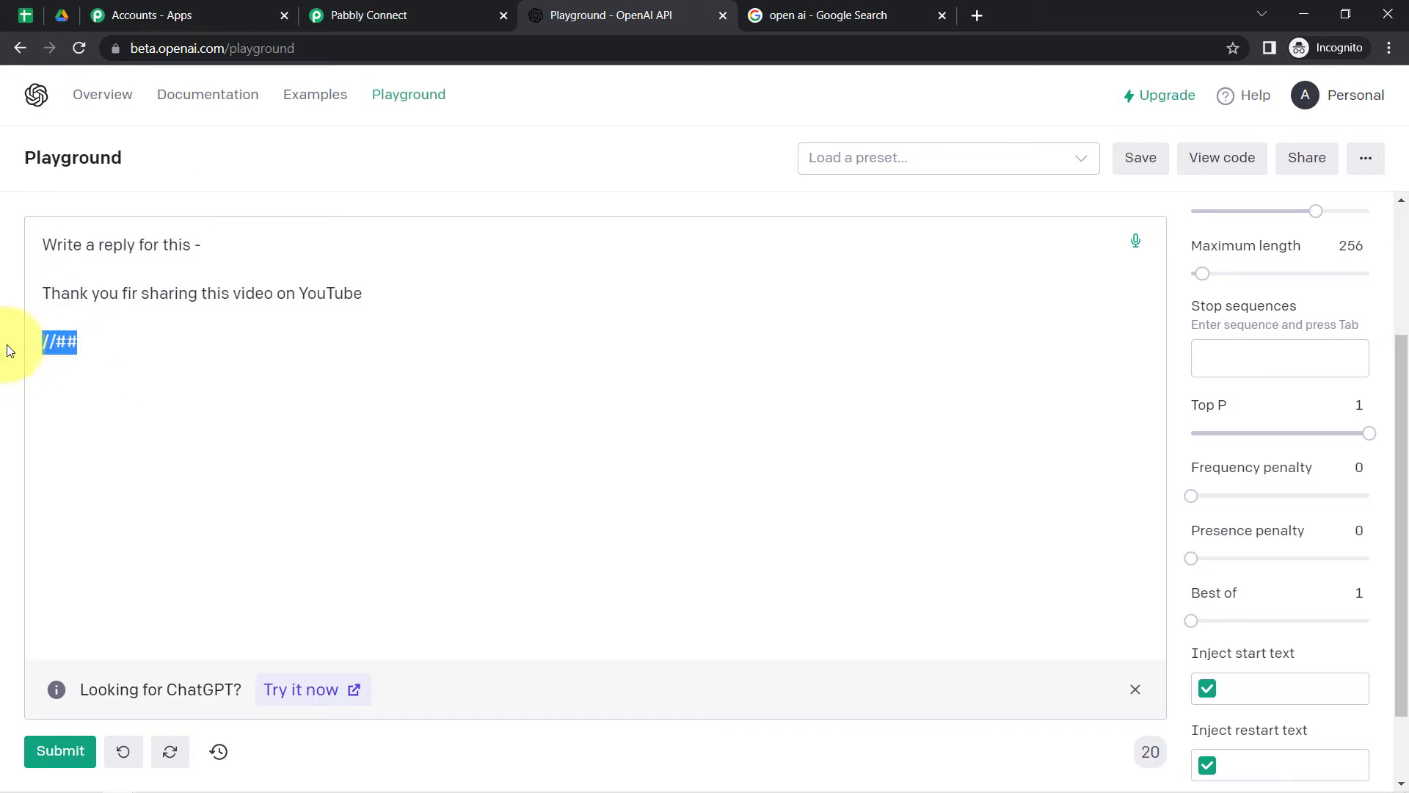
# Step: Submit the comment-reply prompt in the Playground and compare the generated reply with the comment and the //## marker
pyautogui.moveTo(61, 293); pyautogui.dragTo(403, 299)
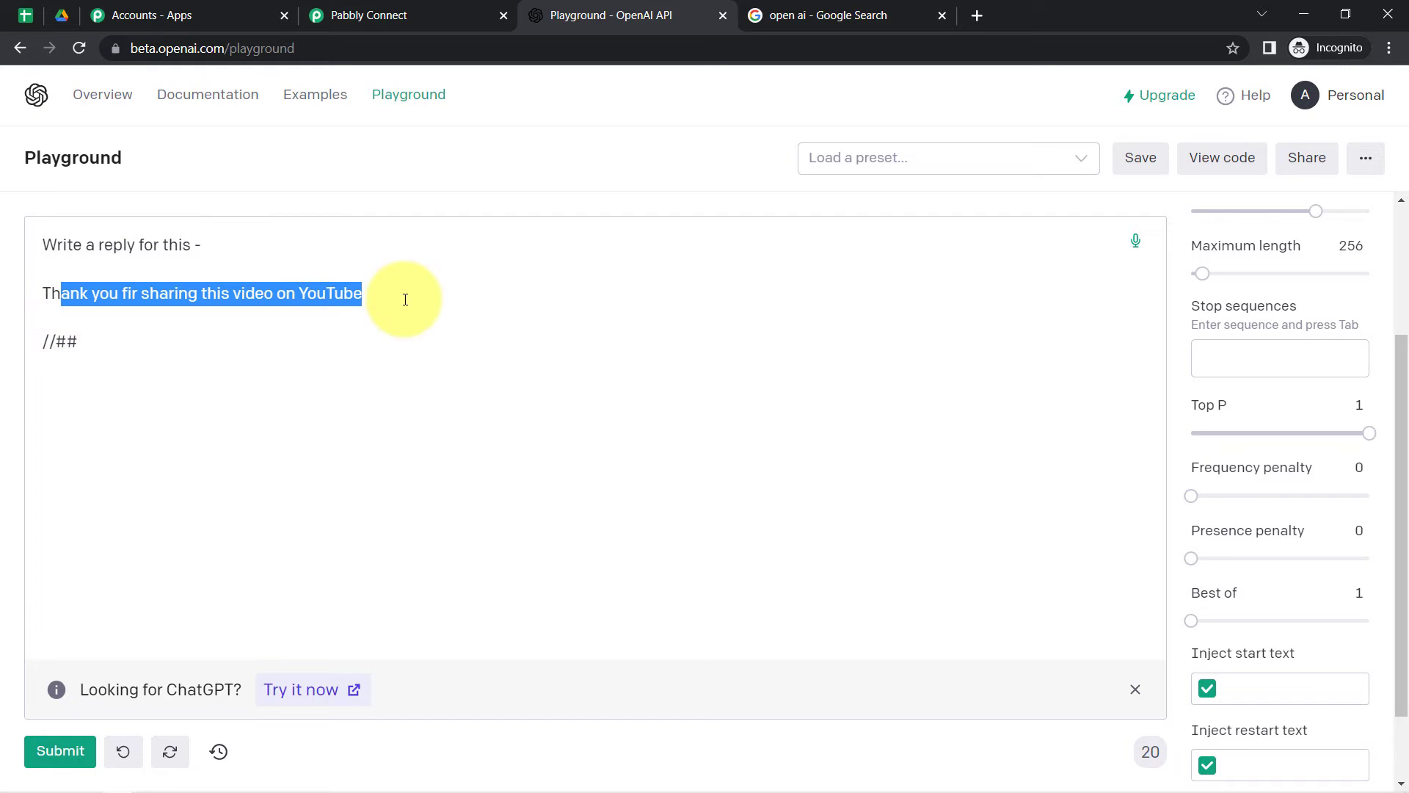
pyautogui.click(320, 300)
pyautogui.click(50, 752)
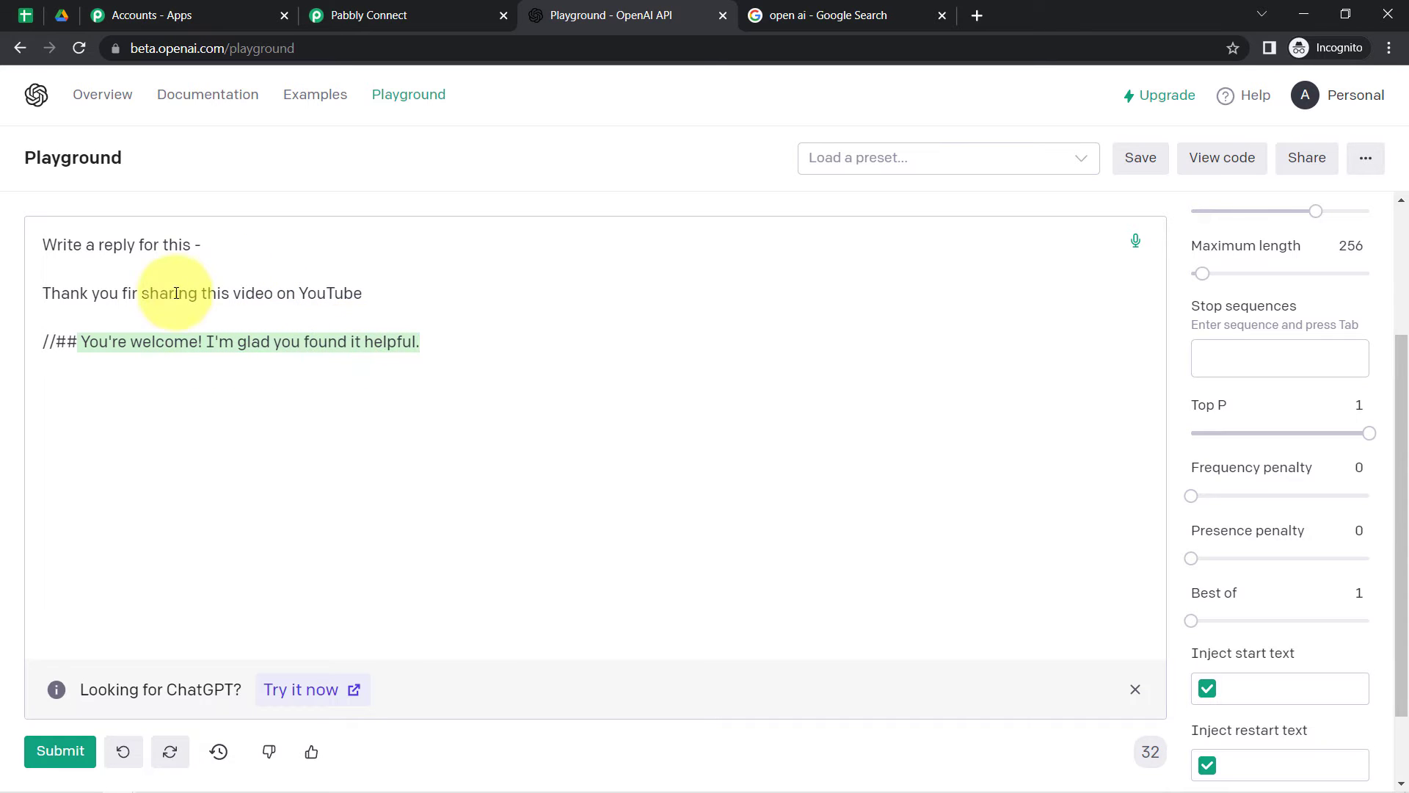
pyautogui.moveTo(95, 244); pyautogui.dragTo(181, 246)
pyautogui.moveTo(142, 342); pyautogui.dragTo(362, 342)
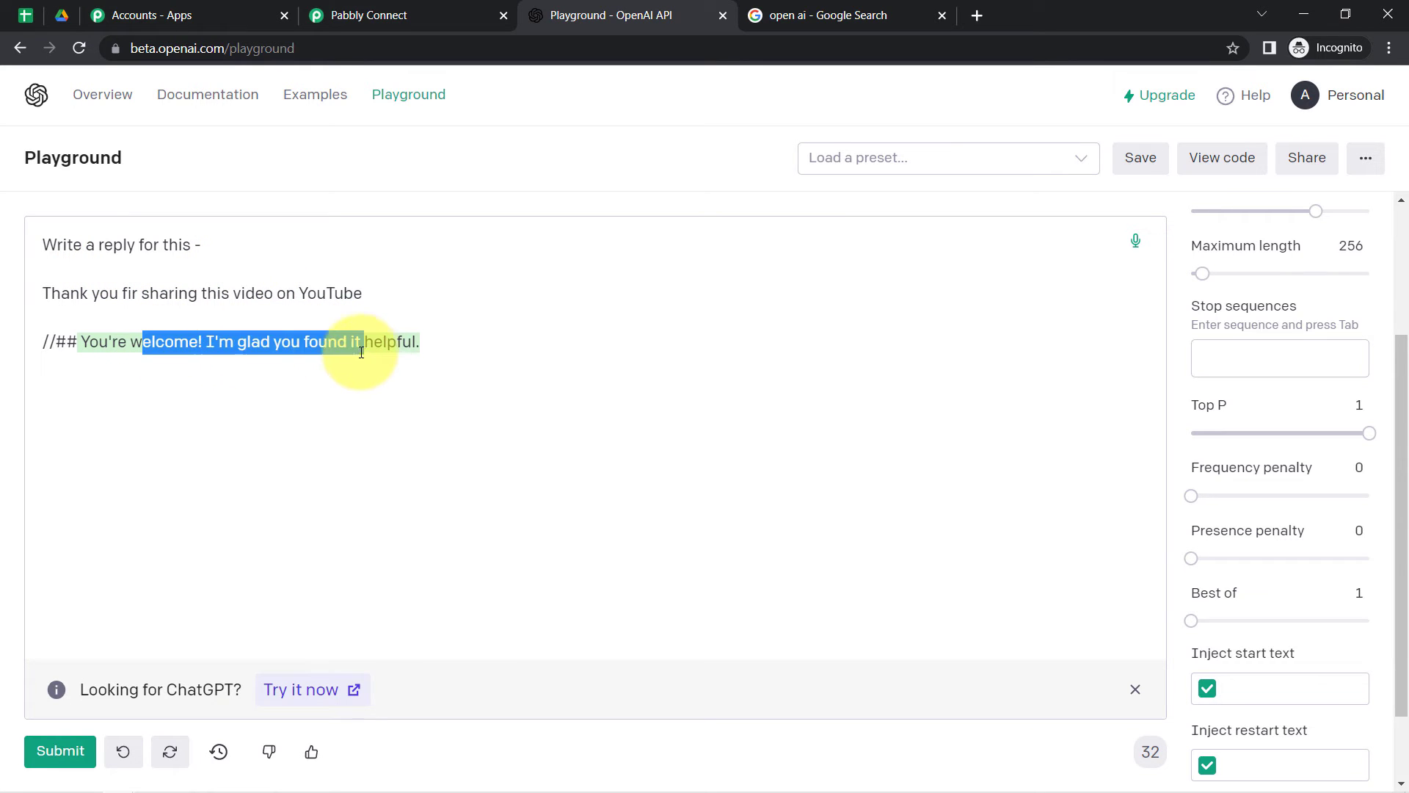
pyautogui.click(174, 342)
pyautogui.moveTo(76, 342); pyautogui.dragTo(27, 342)
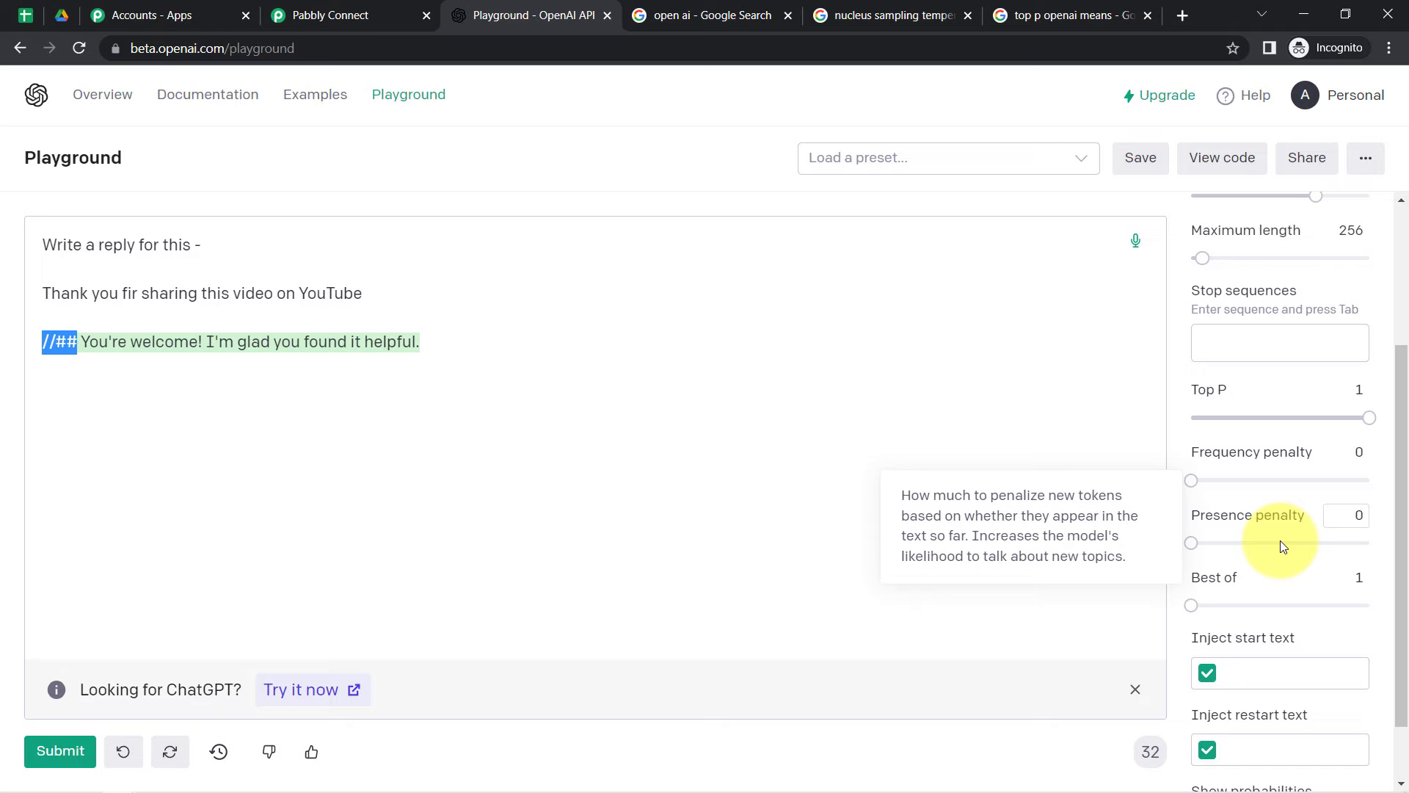
# Step: Review the remaining Playground parameters, including Frequency penalty, Presence penalty, Best of and the inject text options
pyautogui.moveTo(1192, 600)
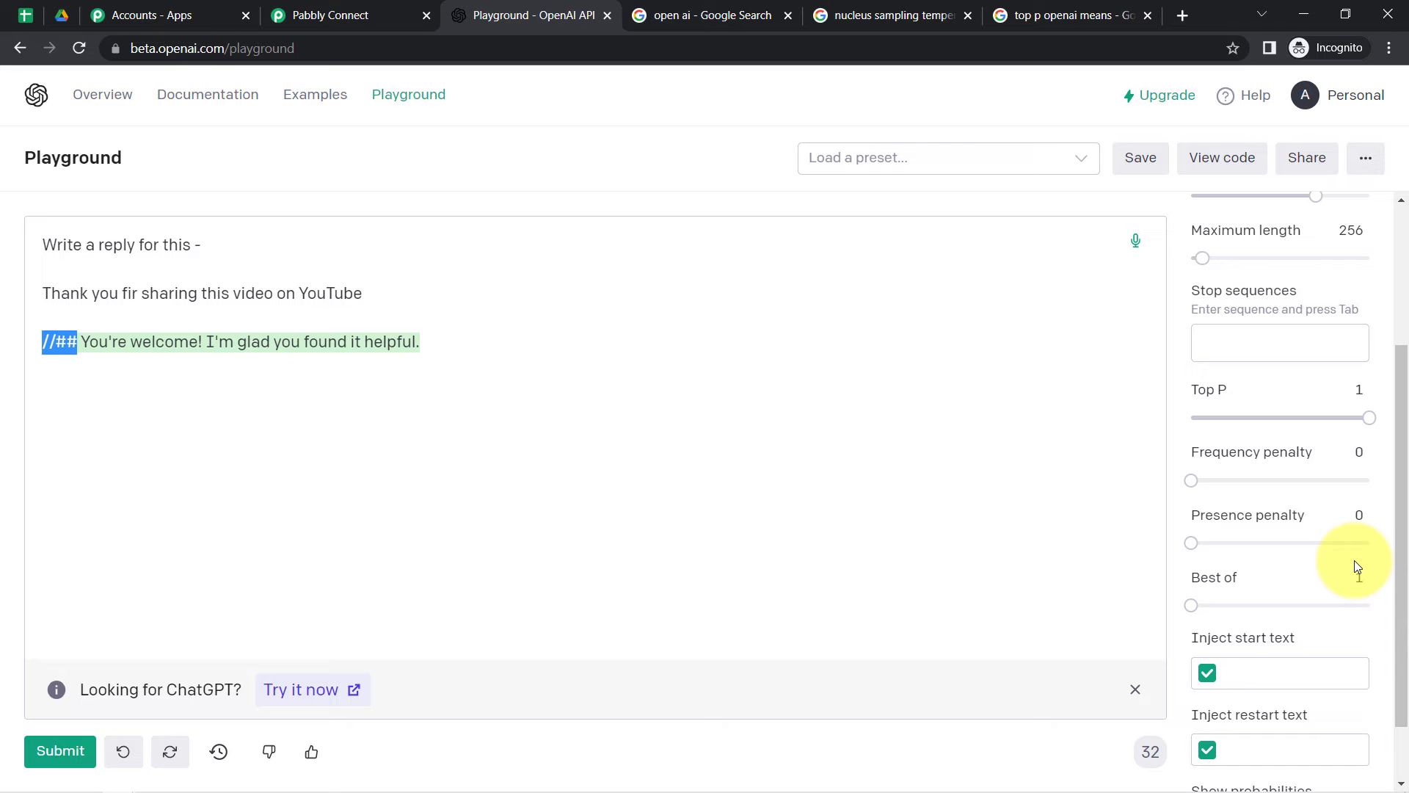
pyautogui.scroll(1, 1354, 561)
pyautogui.scroll(-1, 1358, 488)
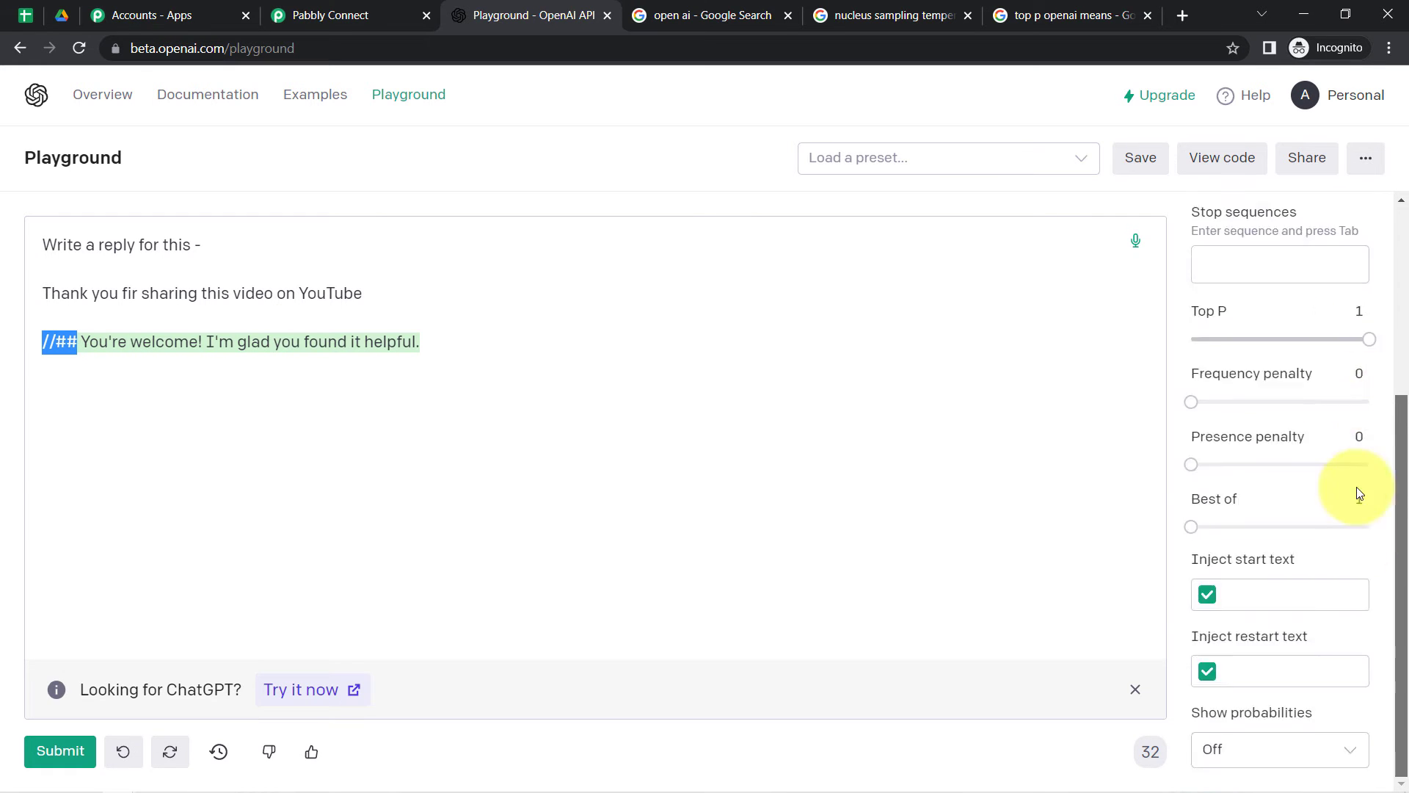
pyautogui.scroll(4, 1380, 367)
pyautogui.scroll(-2, 1399, 252)
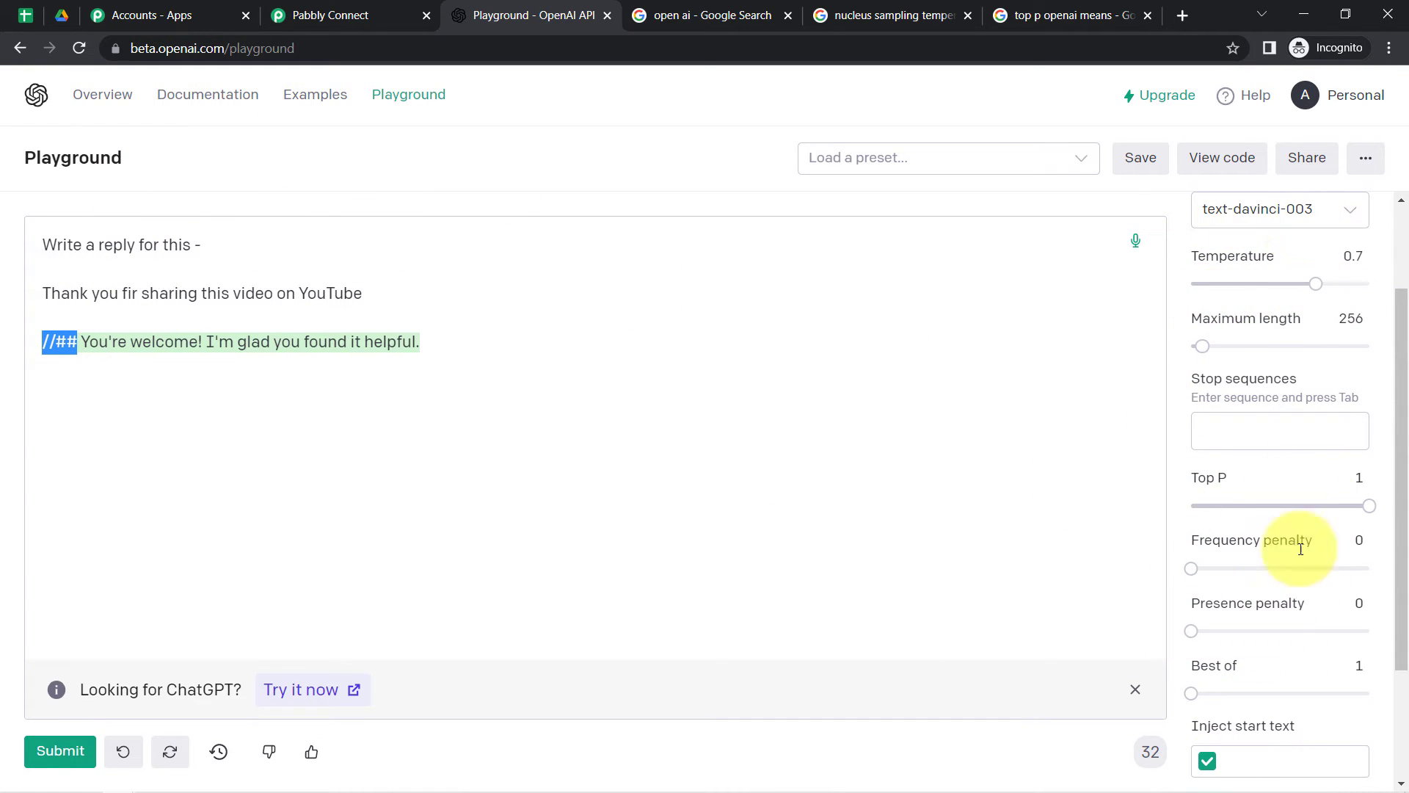
# Step: Switch to Pabbly Connect, set the OpenAI action event to Generate Content, and begin adding a new OpenAI connection
pyautogui.click(365, 7)
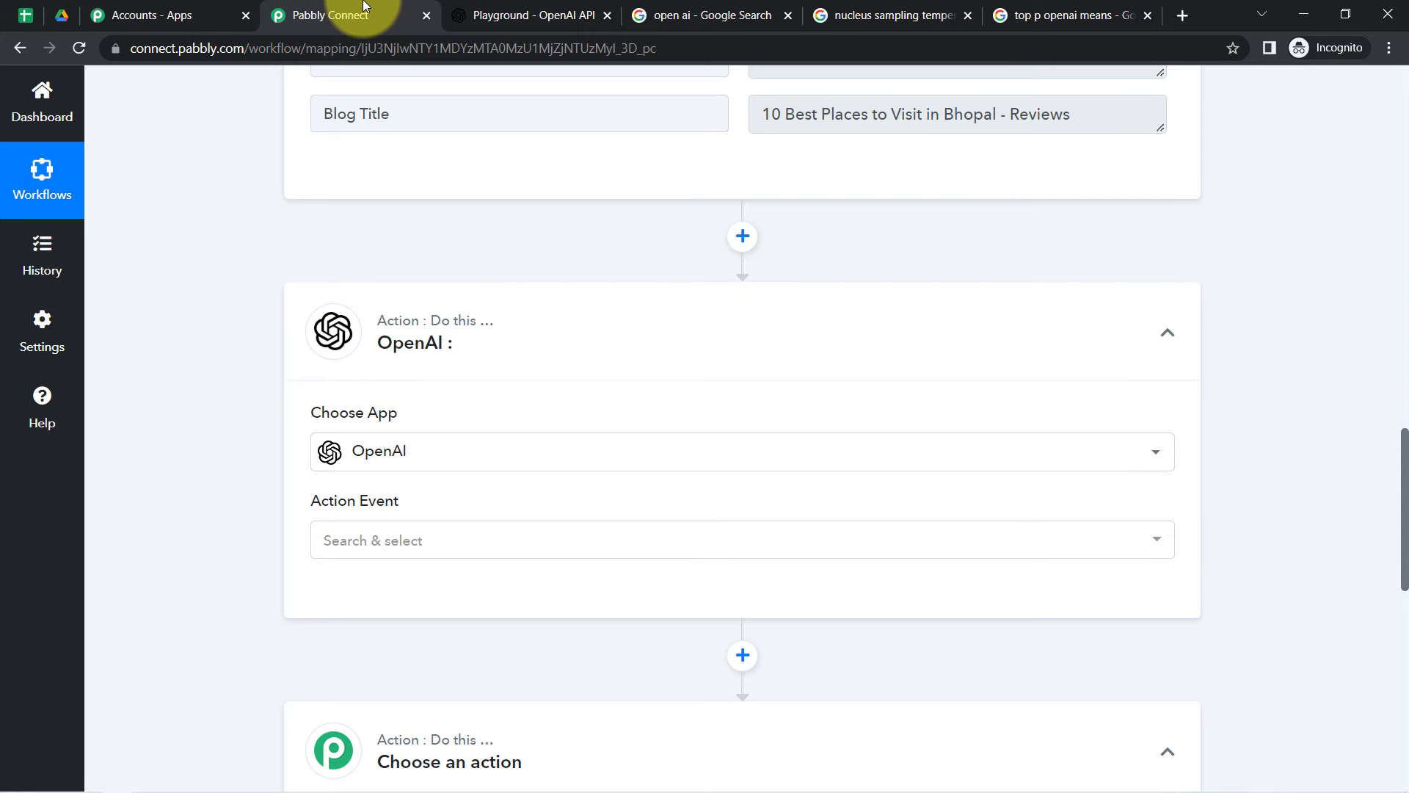
pyautogui.click(359, 541)
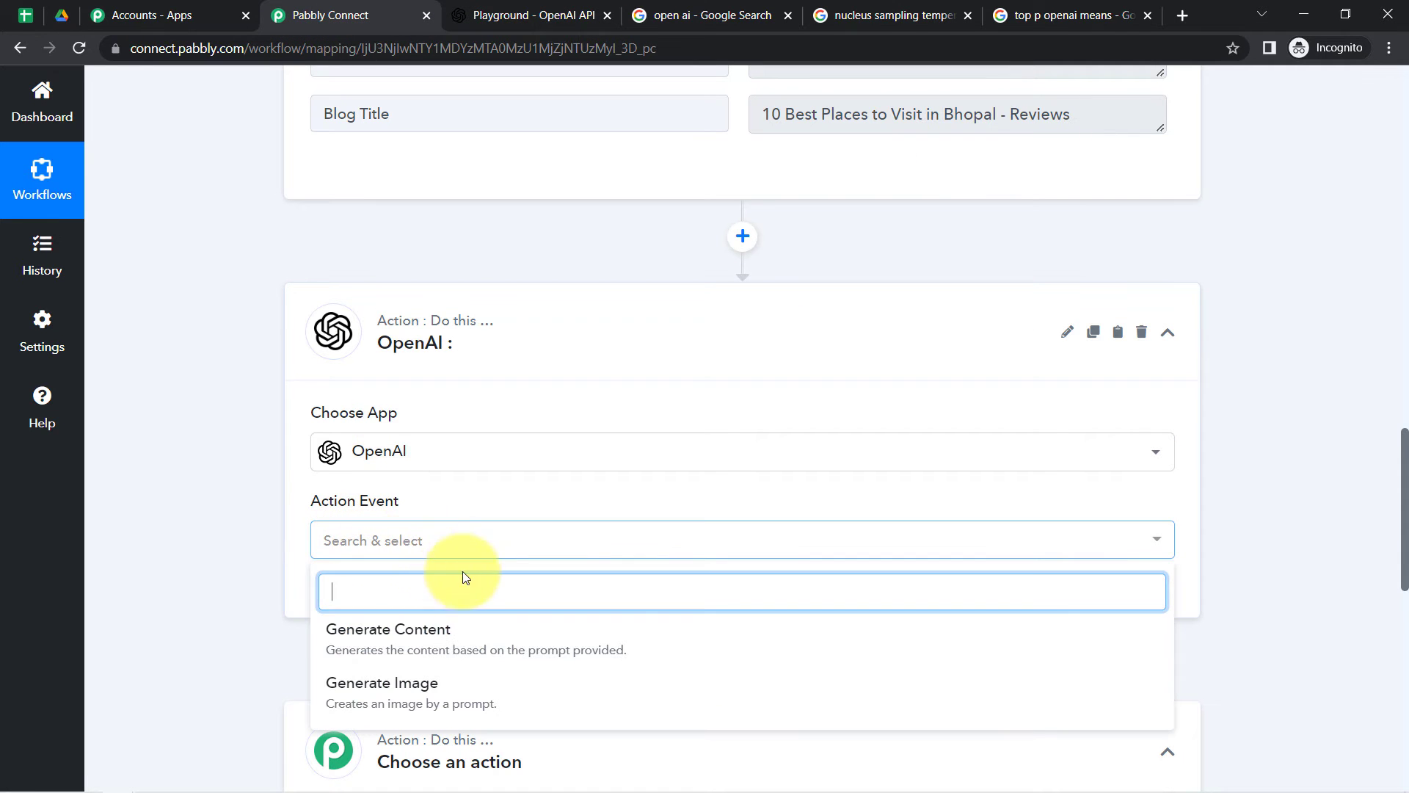
pyautogui.click(453, 630)
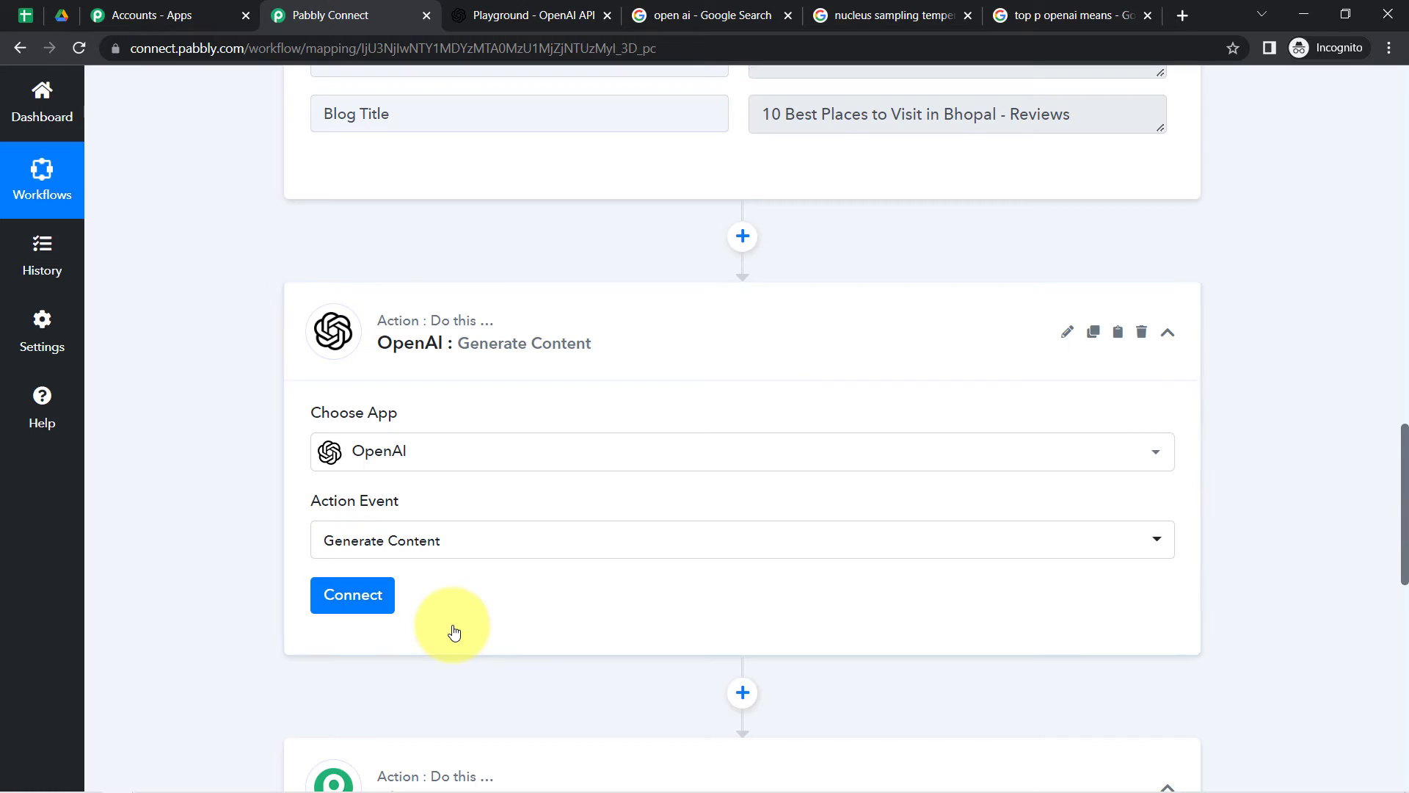
pyautogui.click(370, 598)
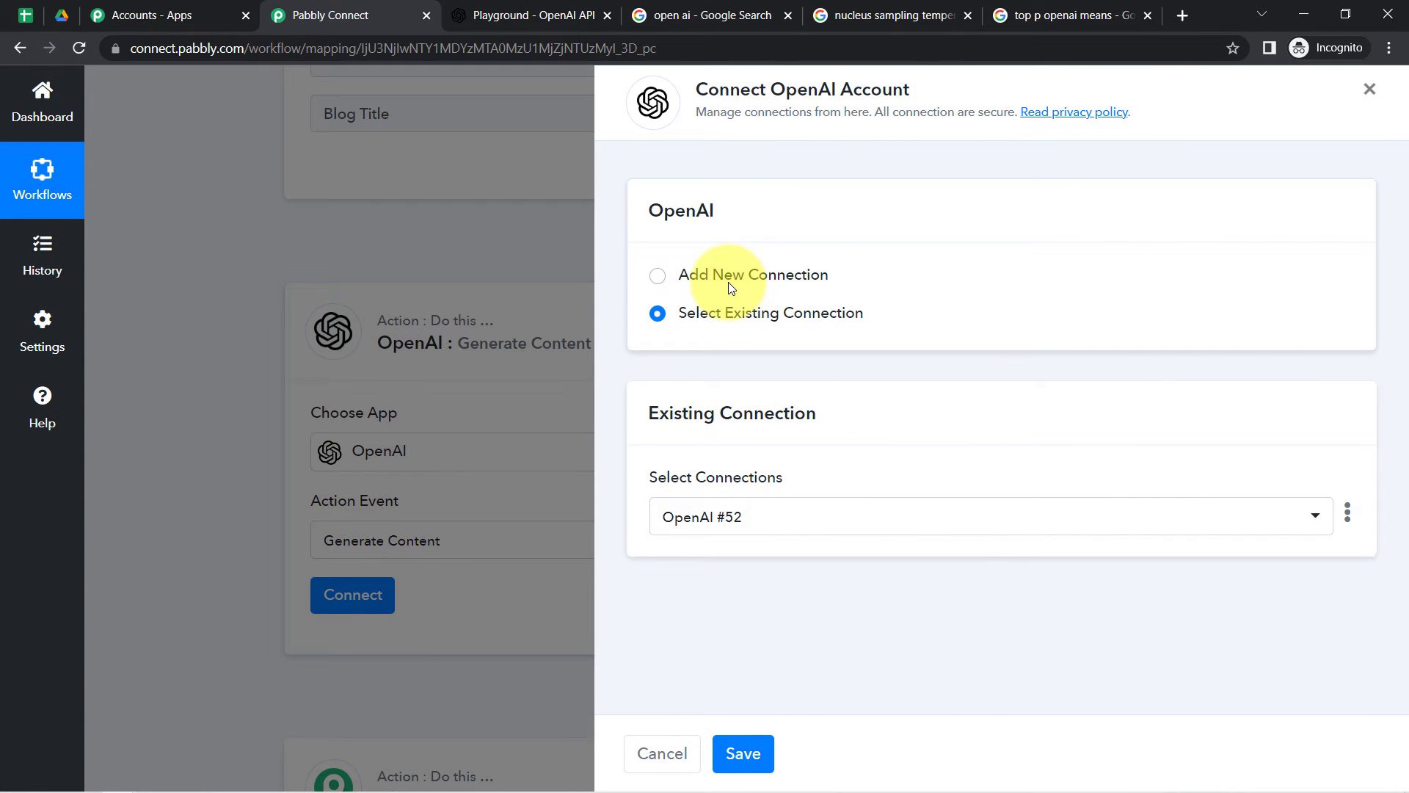
pyautogui.click(729, 280)
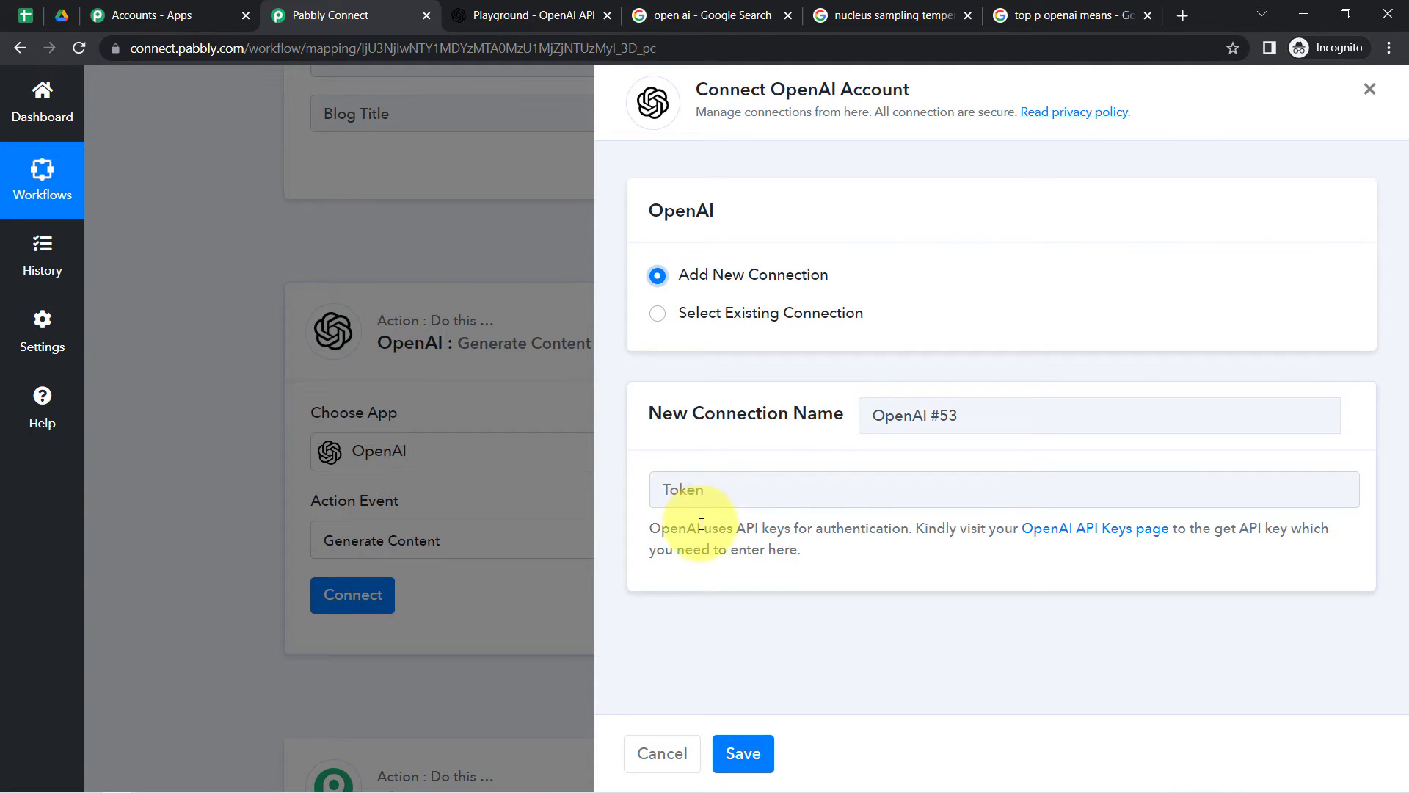
# Step: Open the OpenAI API Keys page in a new tab, create a new secret key, and copy it
pyautogui.rightClick(1093, 532)
pyautogui.click(1098, 538)
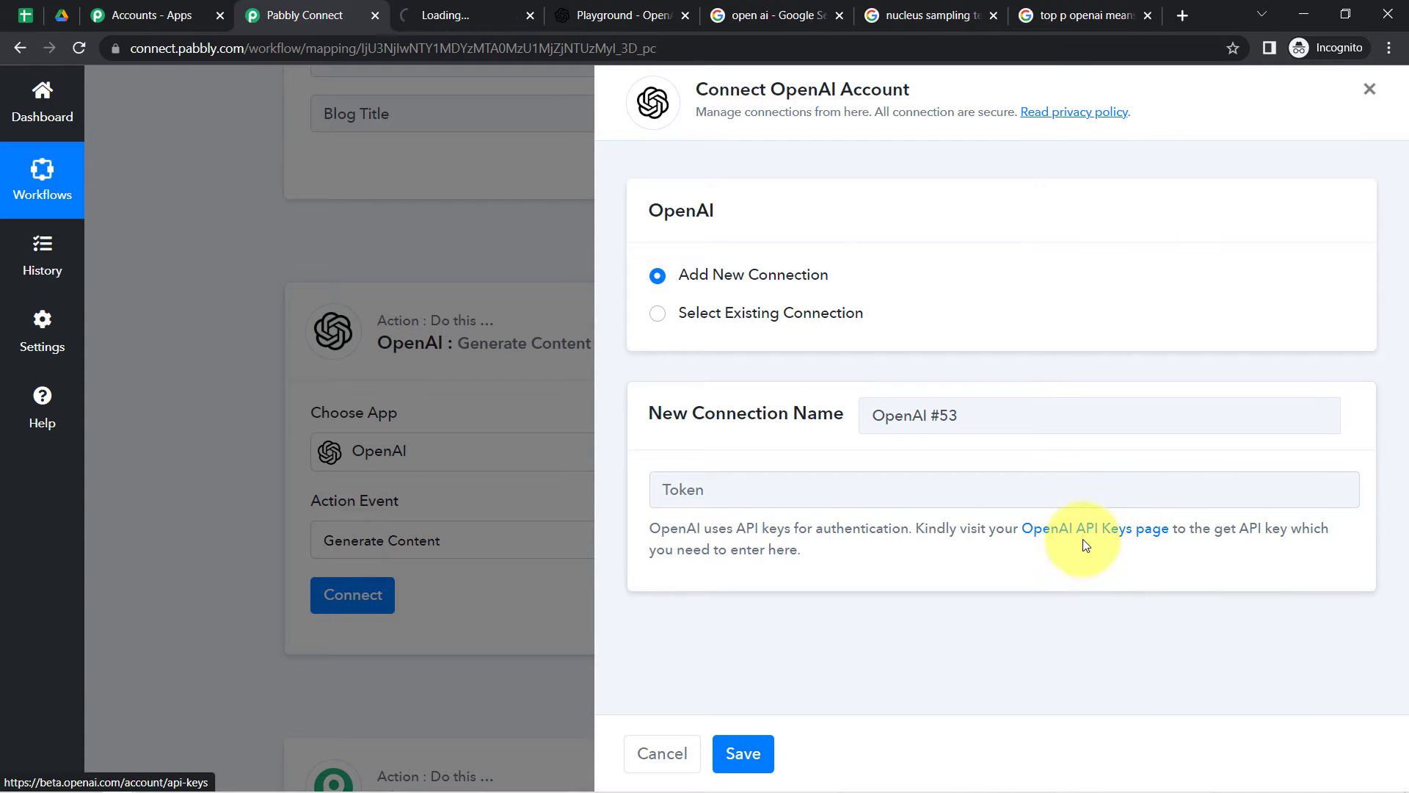
pyautogui.click(459, 18)
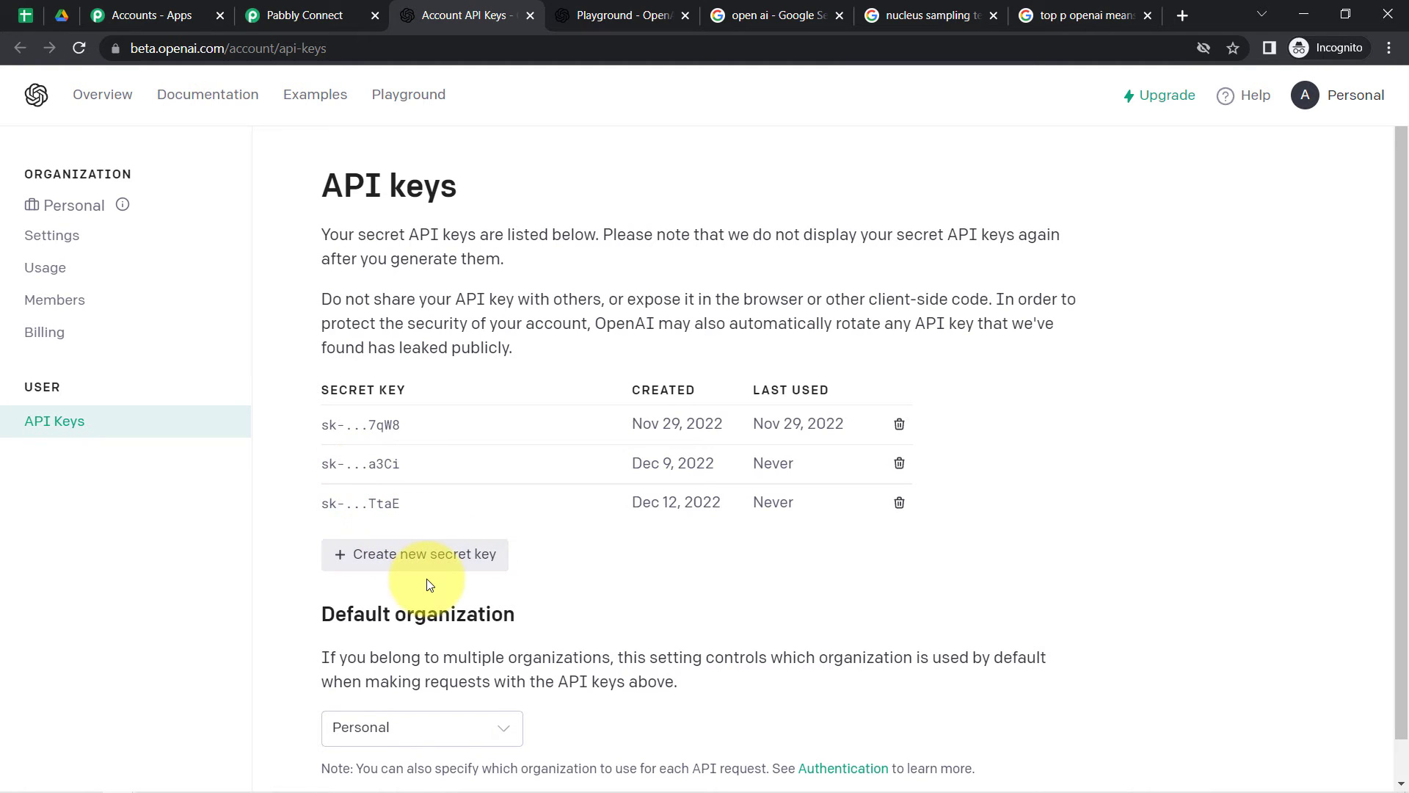
pyautogui.click(404, 570)
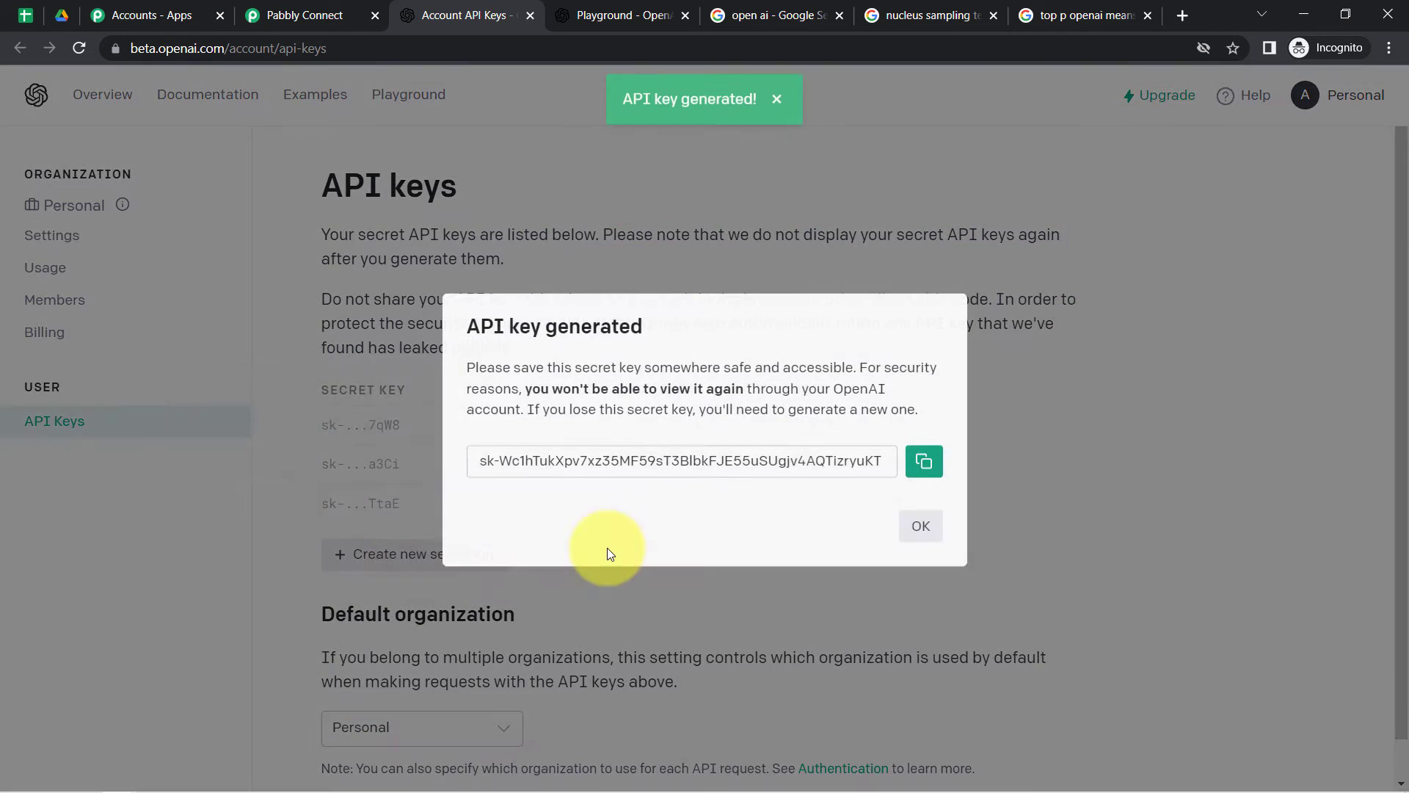
pyautogui.click(925, 461)
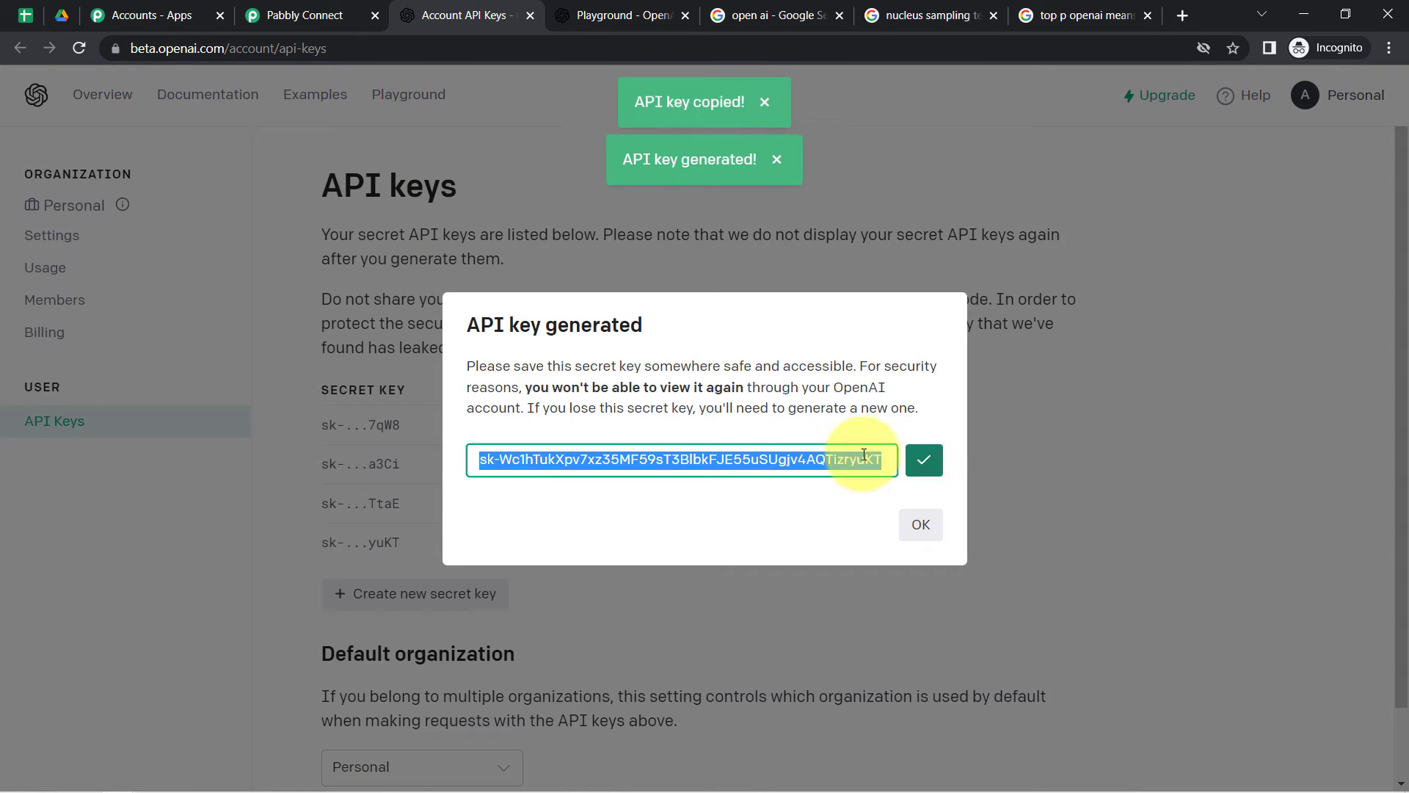
# Step: Paste the OpenAI API key as the token in the Pabbly Connect connection form and save the new connection
pyautogui.click(296, 6)
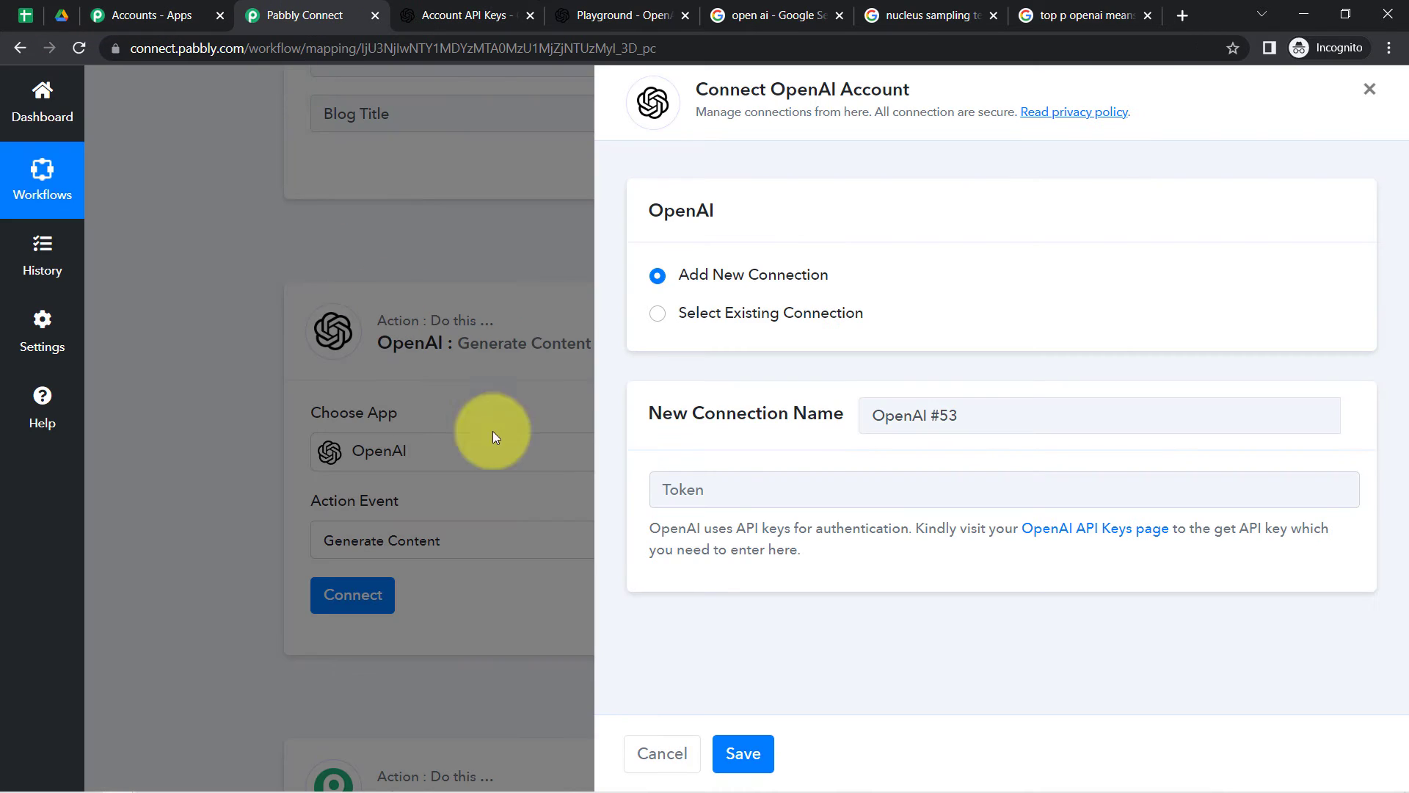
pyautogui.click(686, 488)
pyautogui.hotkey('ctrl', 'v')
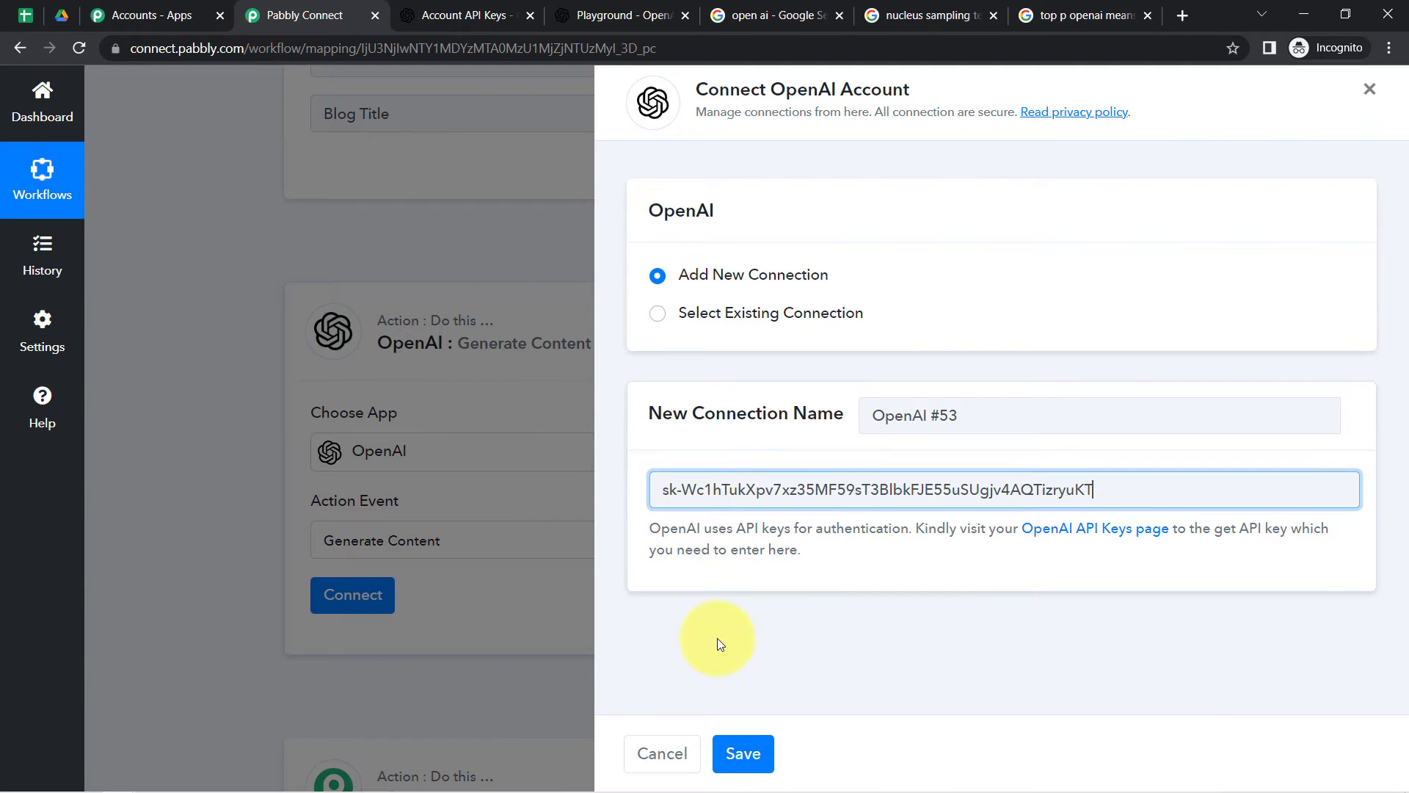
pyautogui.click(749, 753)
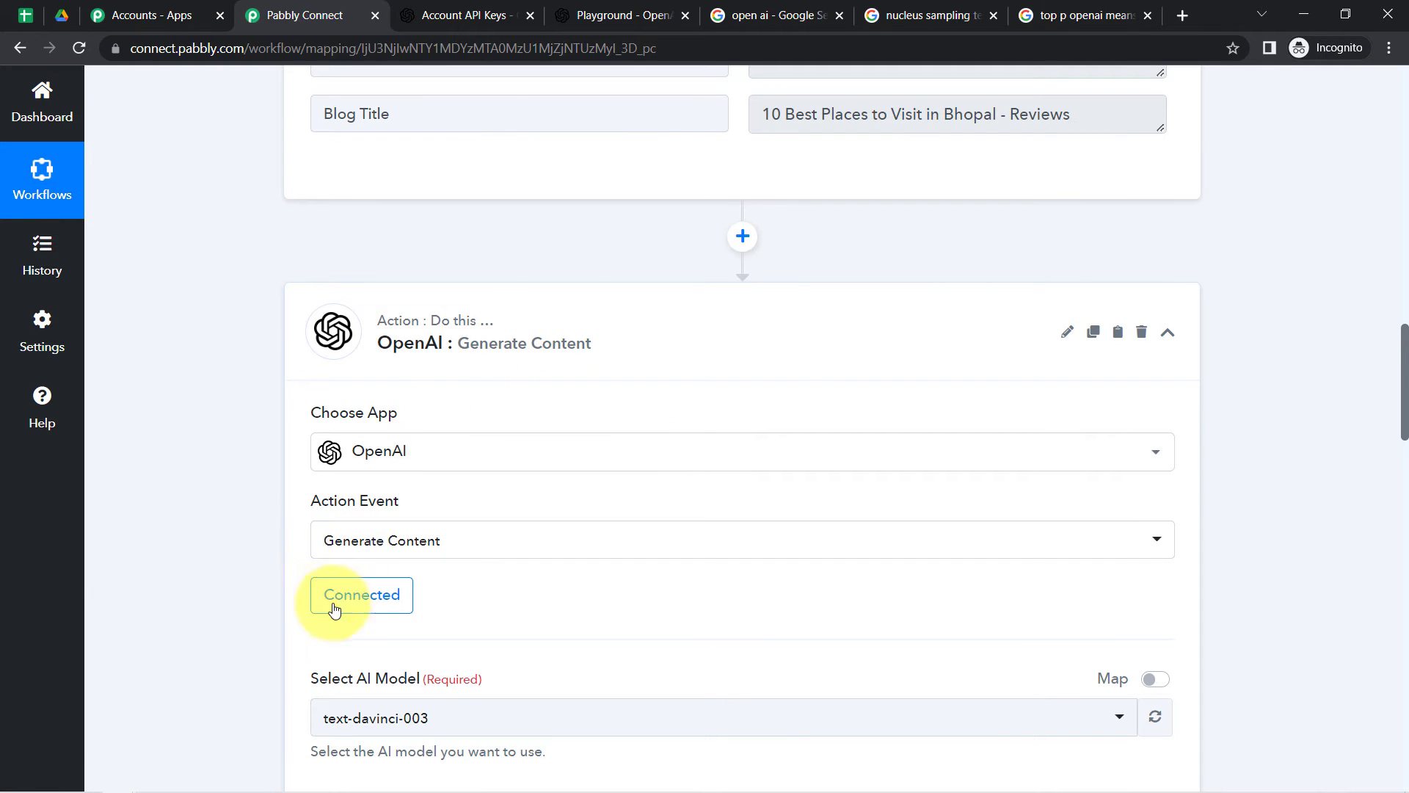
# Step: Move the Playground tab next to the Pabbly Connect tab and check the AI model choices, keeping text-davinci-003
pyautogui.moveTo(1399, 393); pyautogui.dragTo(1402, 458)
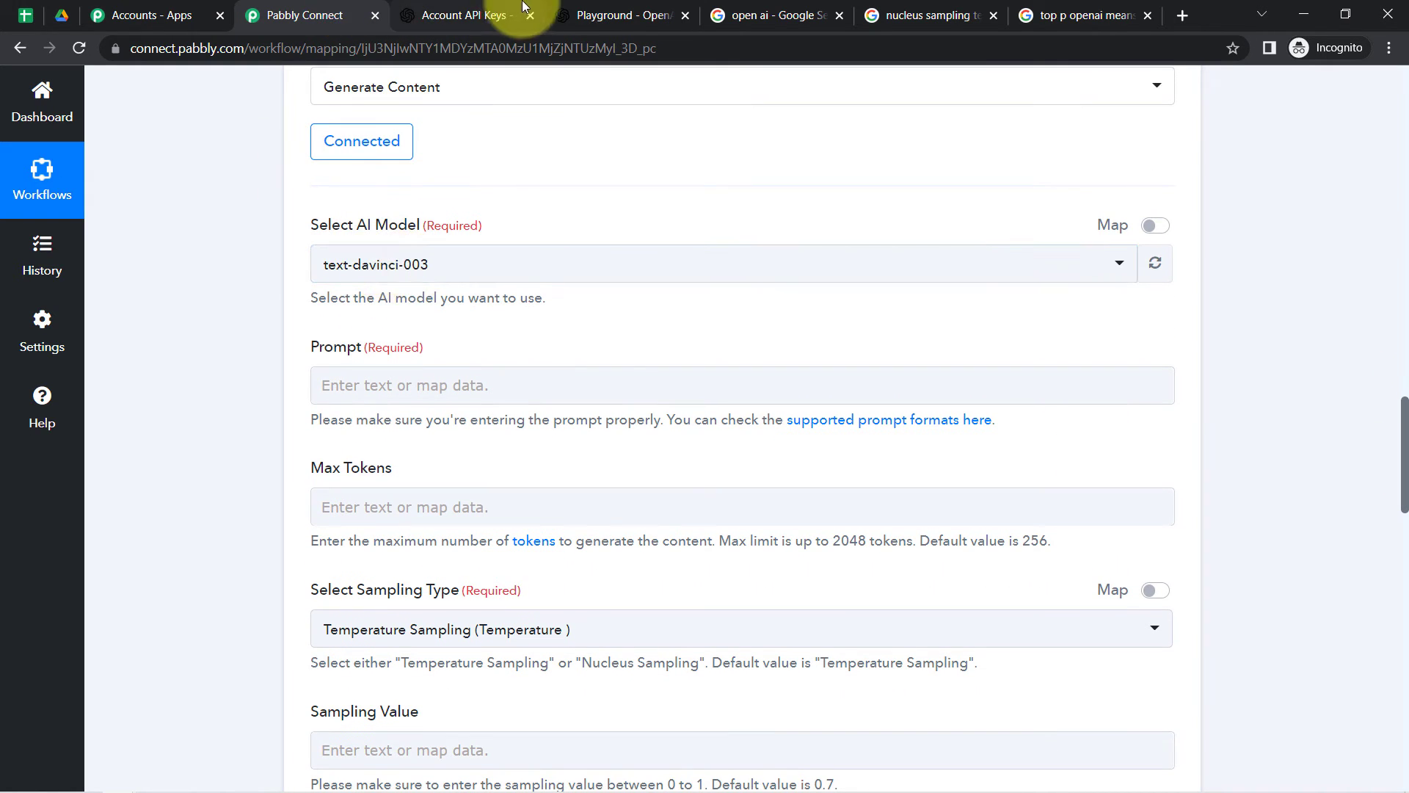
pyautogui.moveTo(582, 13); pyautogui.dragTo(525, 14)
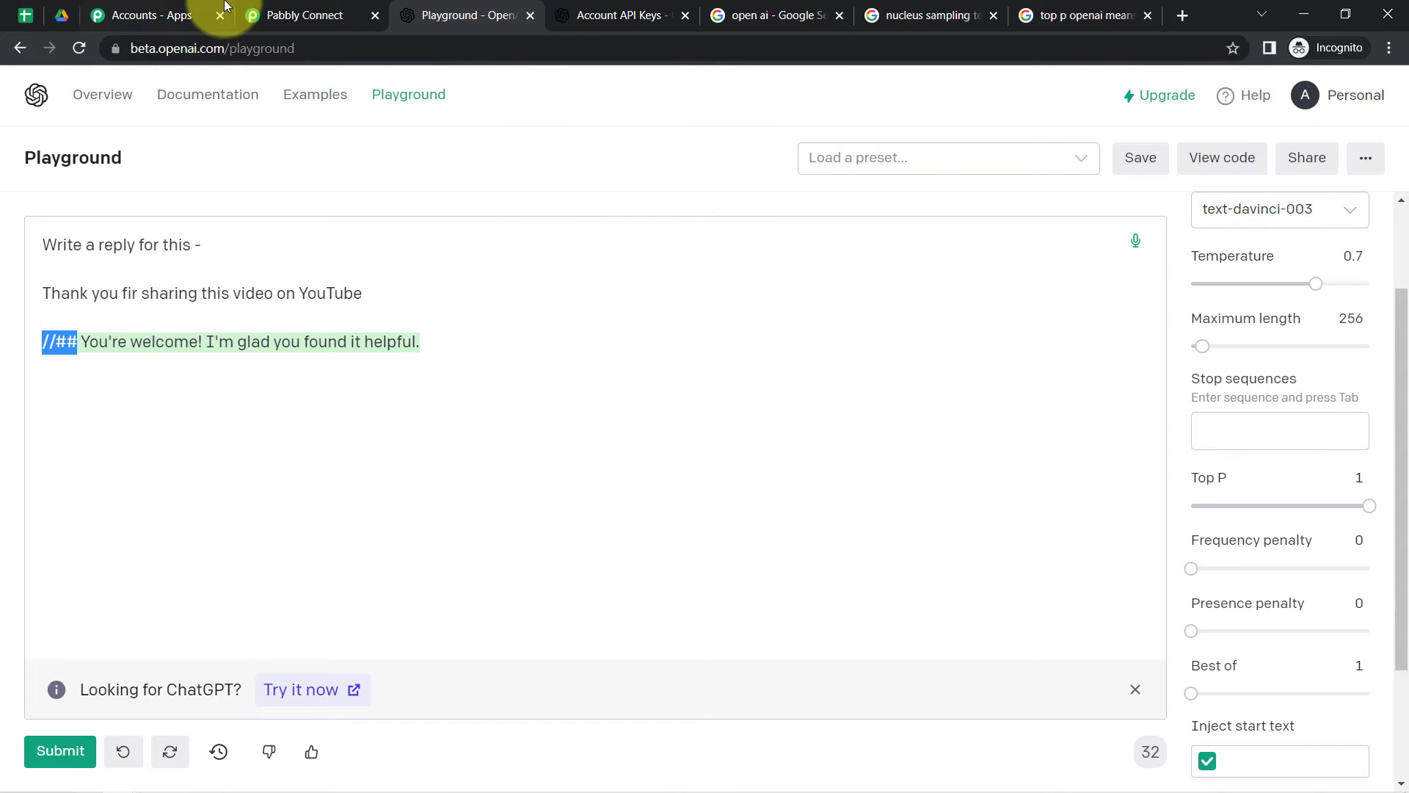
pyautogui.click(298, 28)
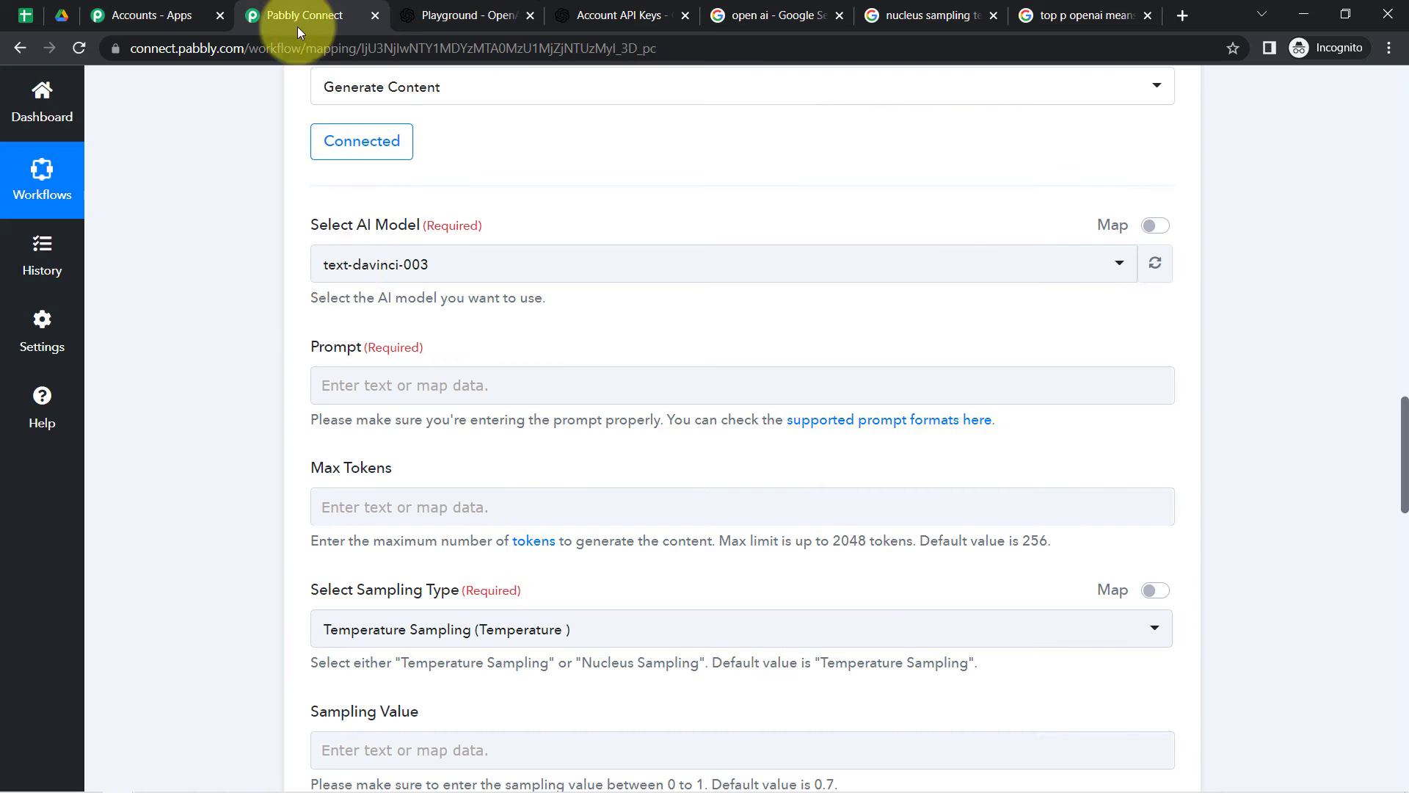
pyautogui.click(348, 263)
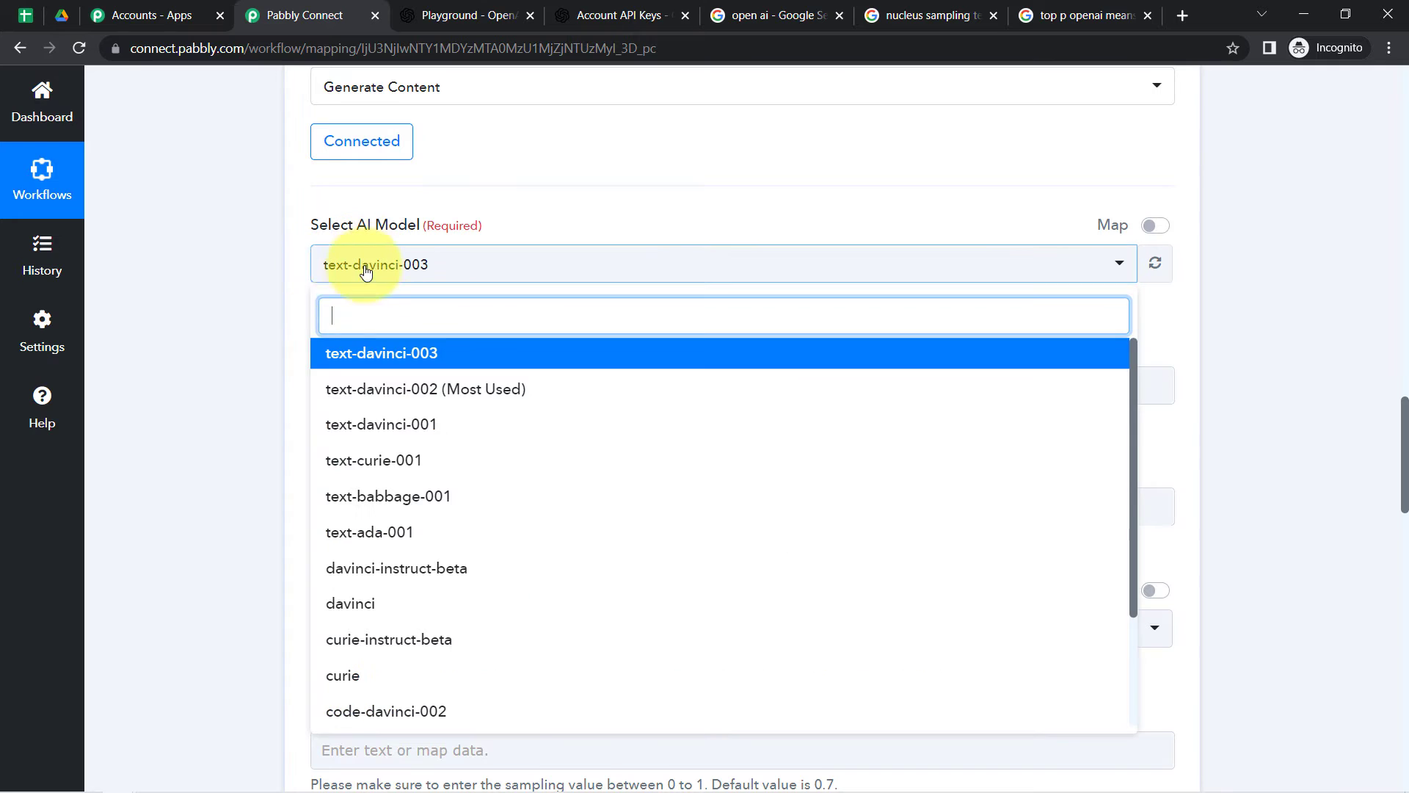
pyautogui.click(215, 380)
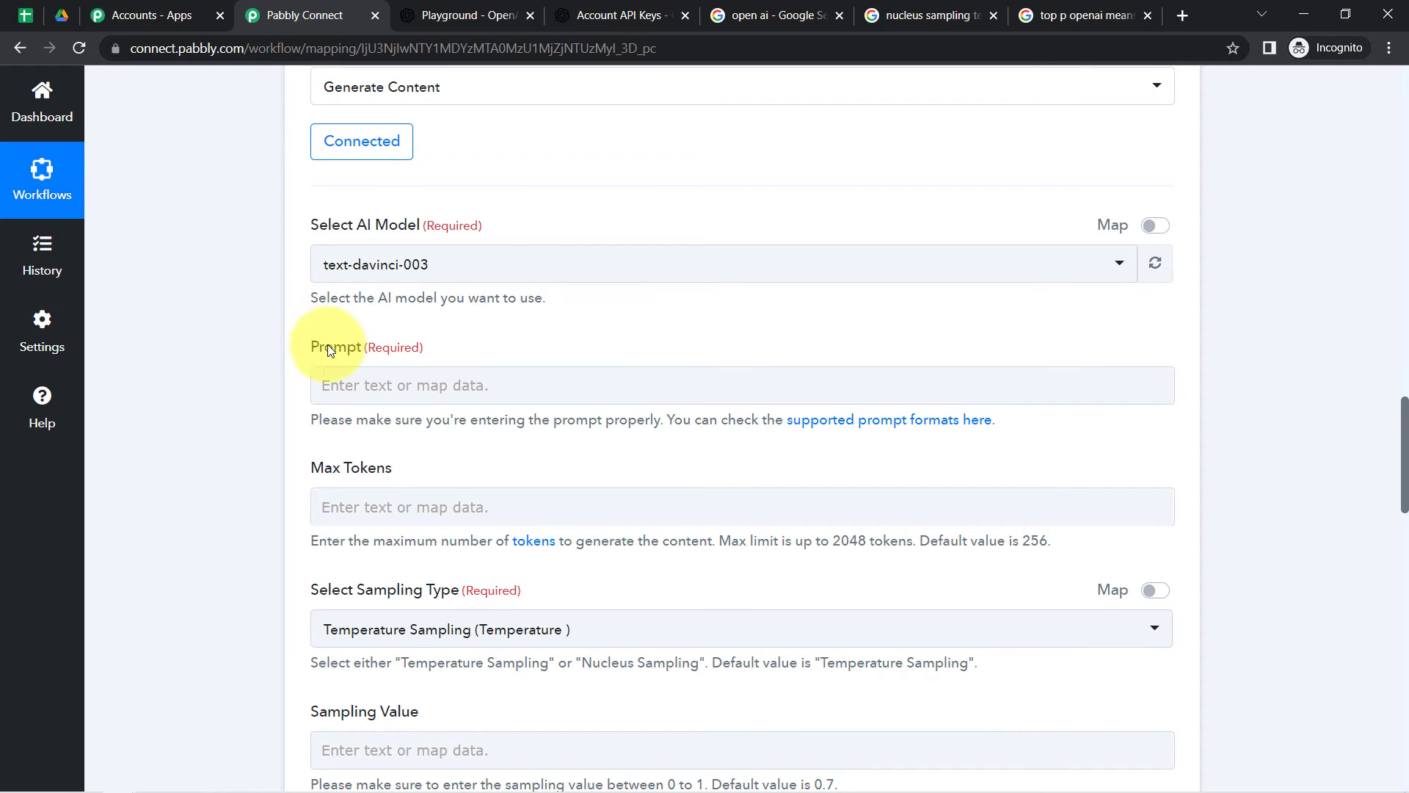
# Step: Return to the Playground and examine how its code view writes the prompt on a single line, then close the code
pyautogui.moveTo(327, 349); pyautogui.dragTo(395, 360)
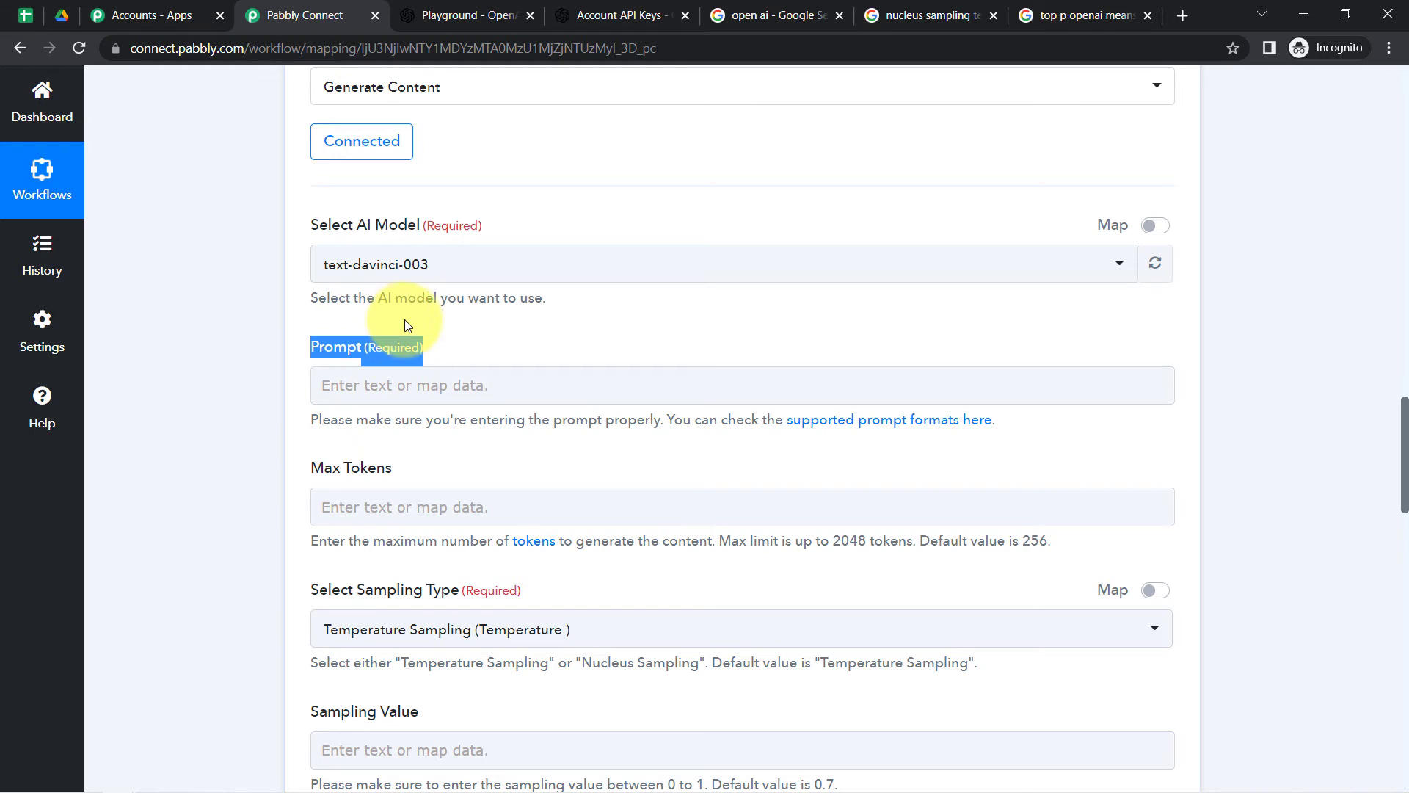
pyautogui.click(469, 15)
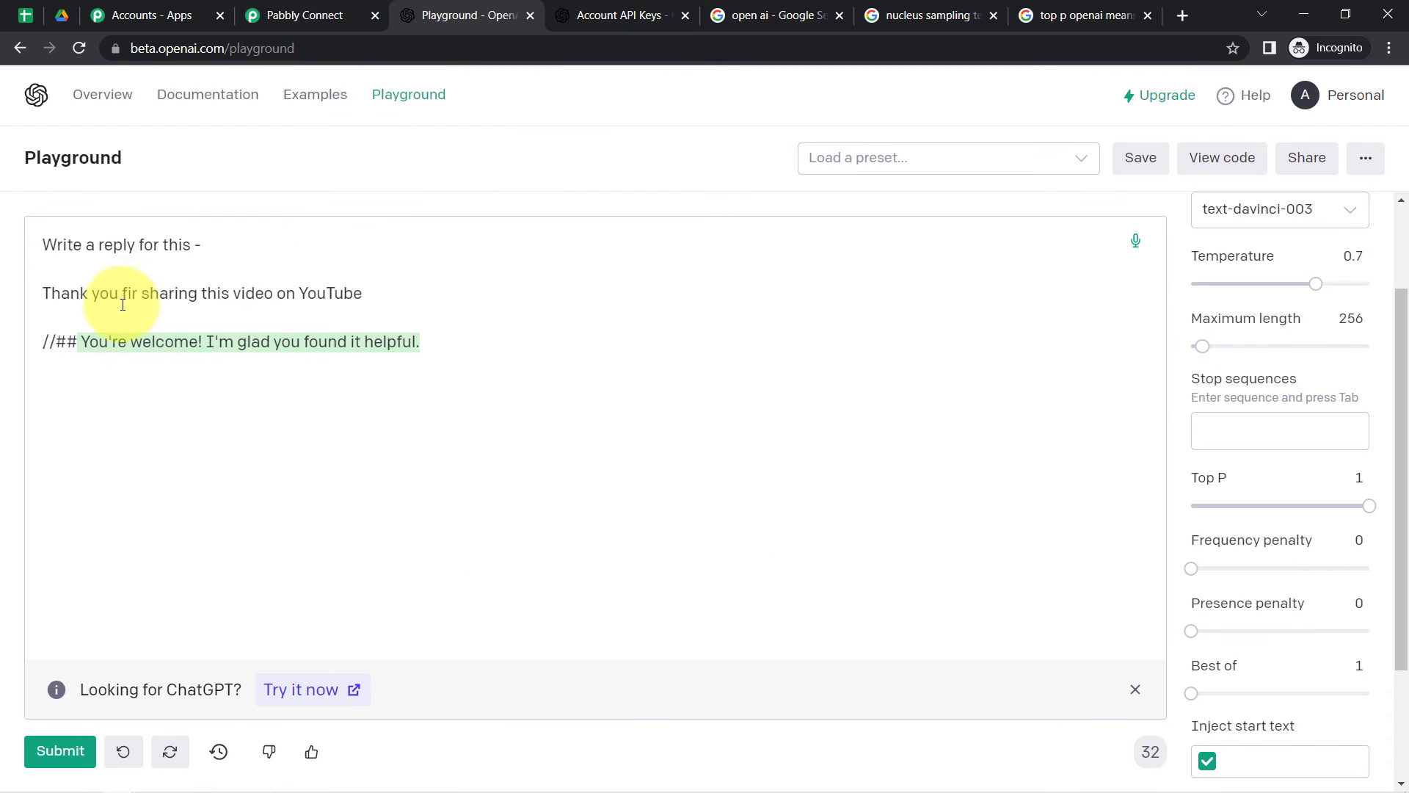
pyautogui.moveTo(57, 244); pyautogui.dragTo(308, 343)
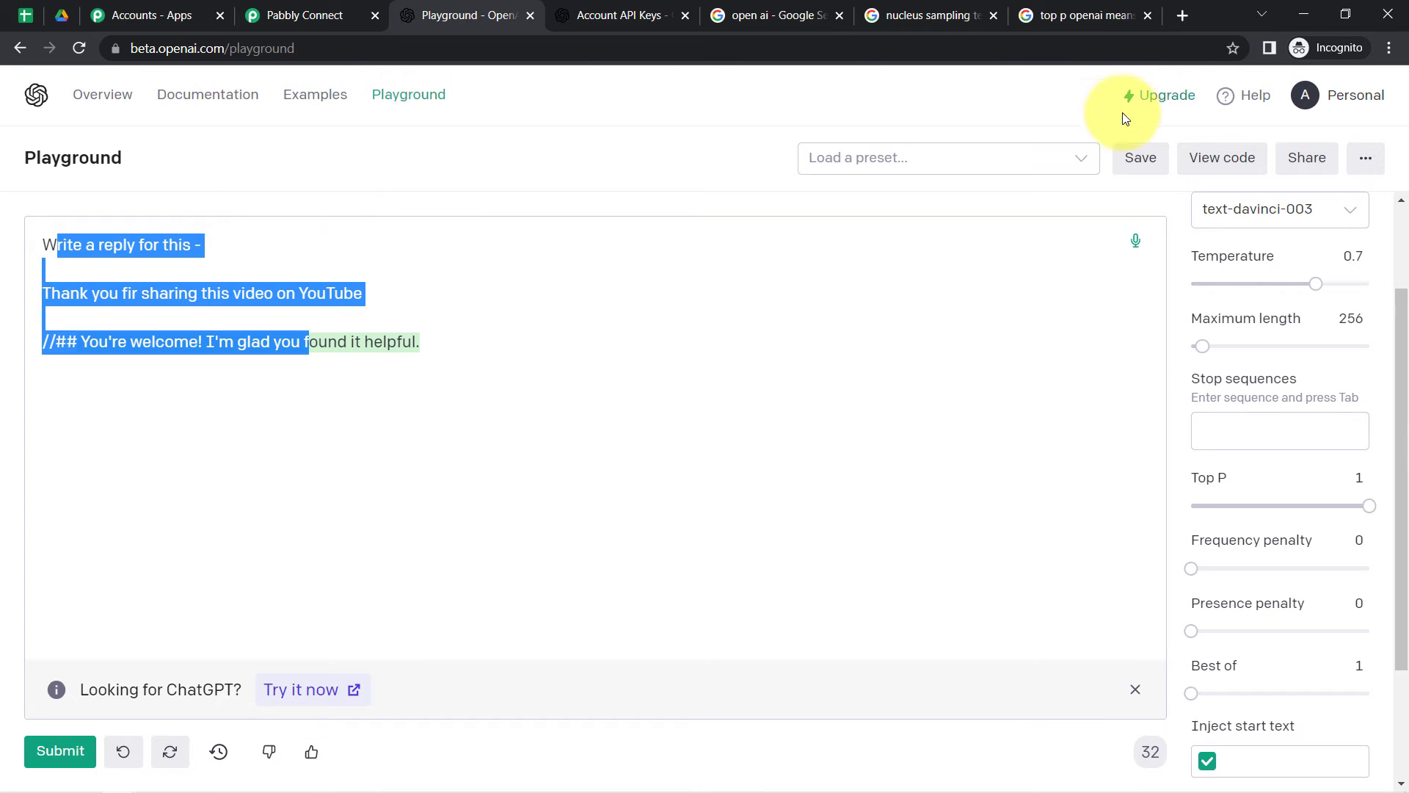
pyautogui.click(1207, 166)
pyautogui.click(364, 292)
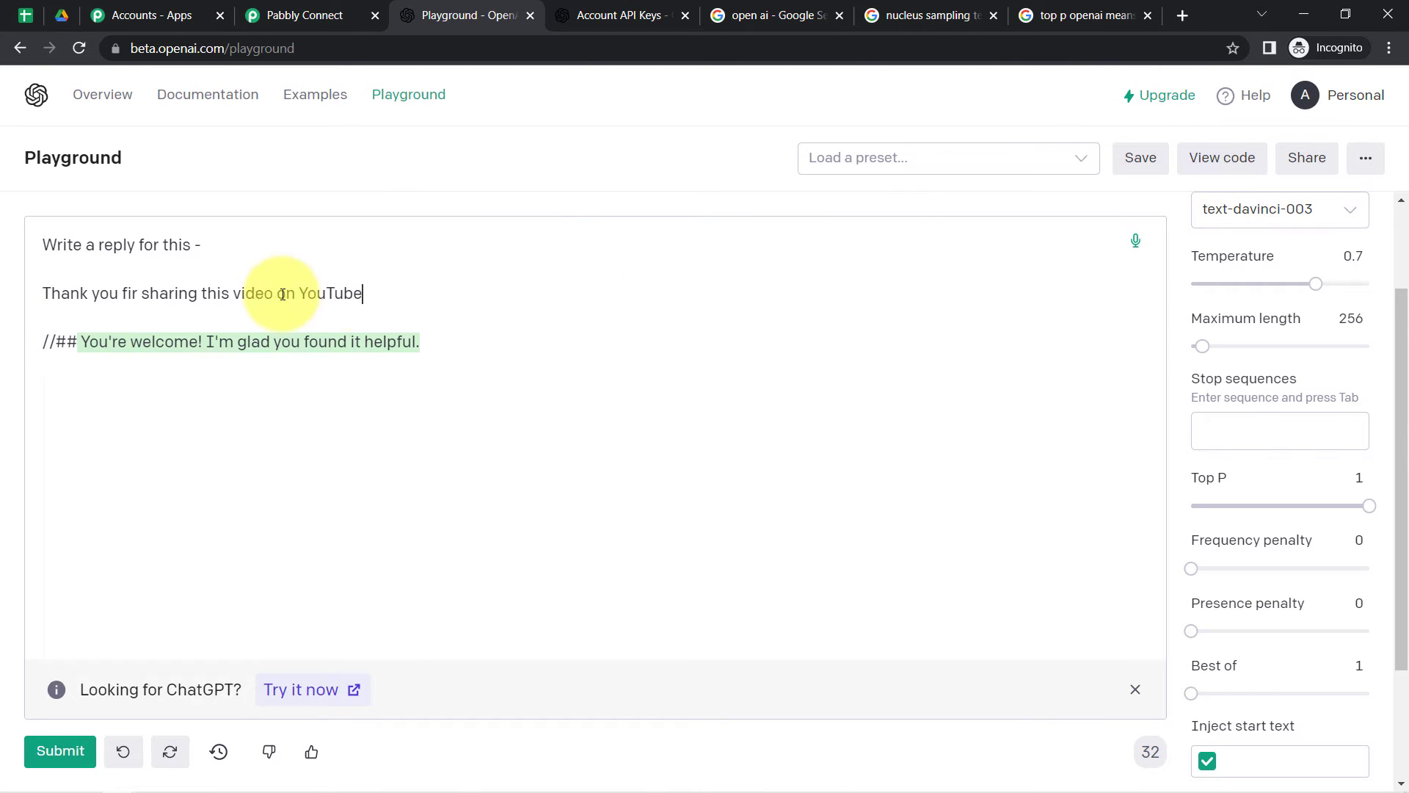
pyautogui.moveTo(72, 237); pyautogui.dragTo(403, 309)
pyautogui.click(1207, 159)
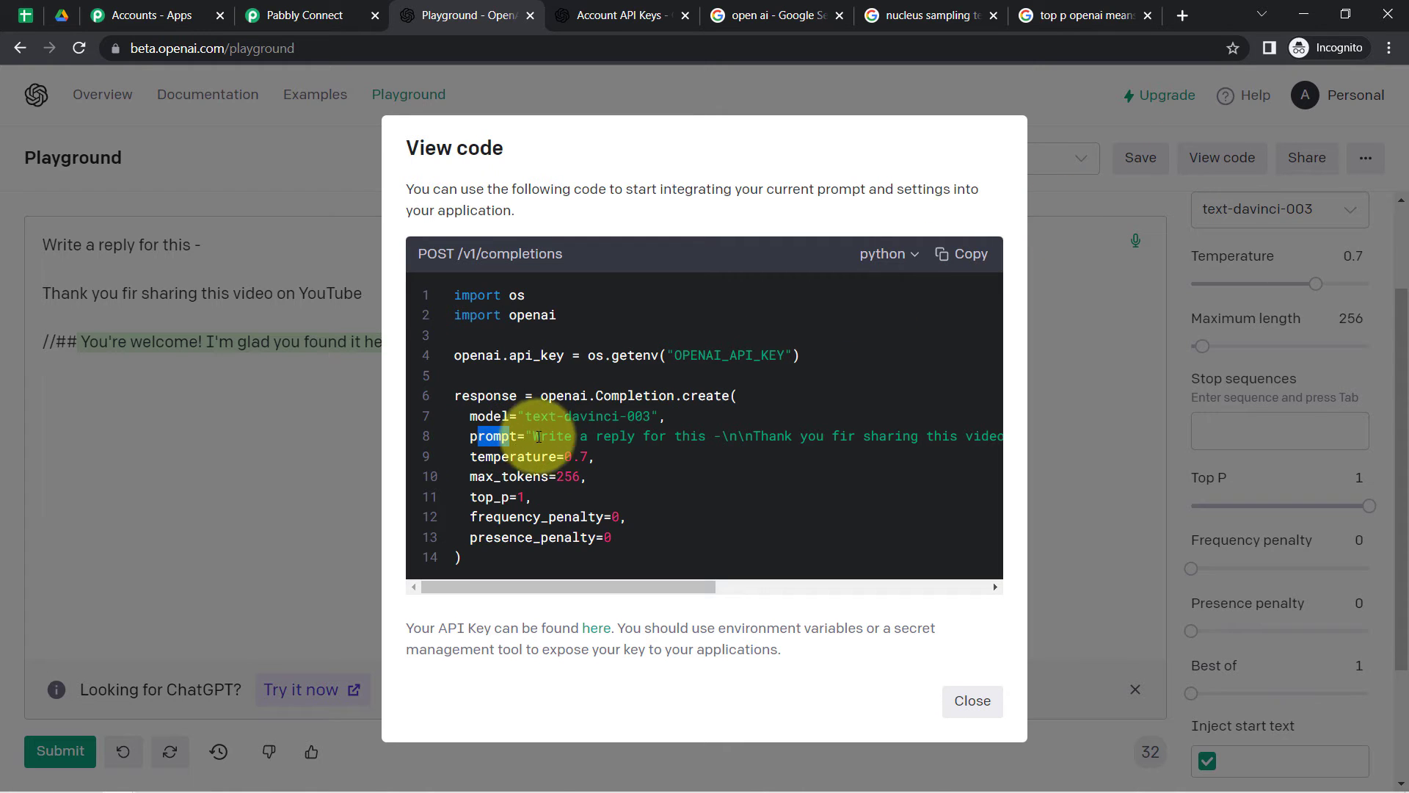
pyautogui.moveTo(550, 438); pyautogui.dragTo(710, 457)
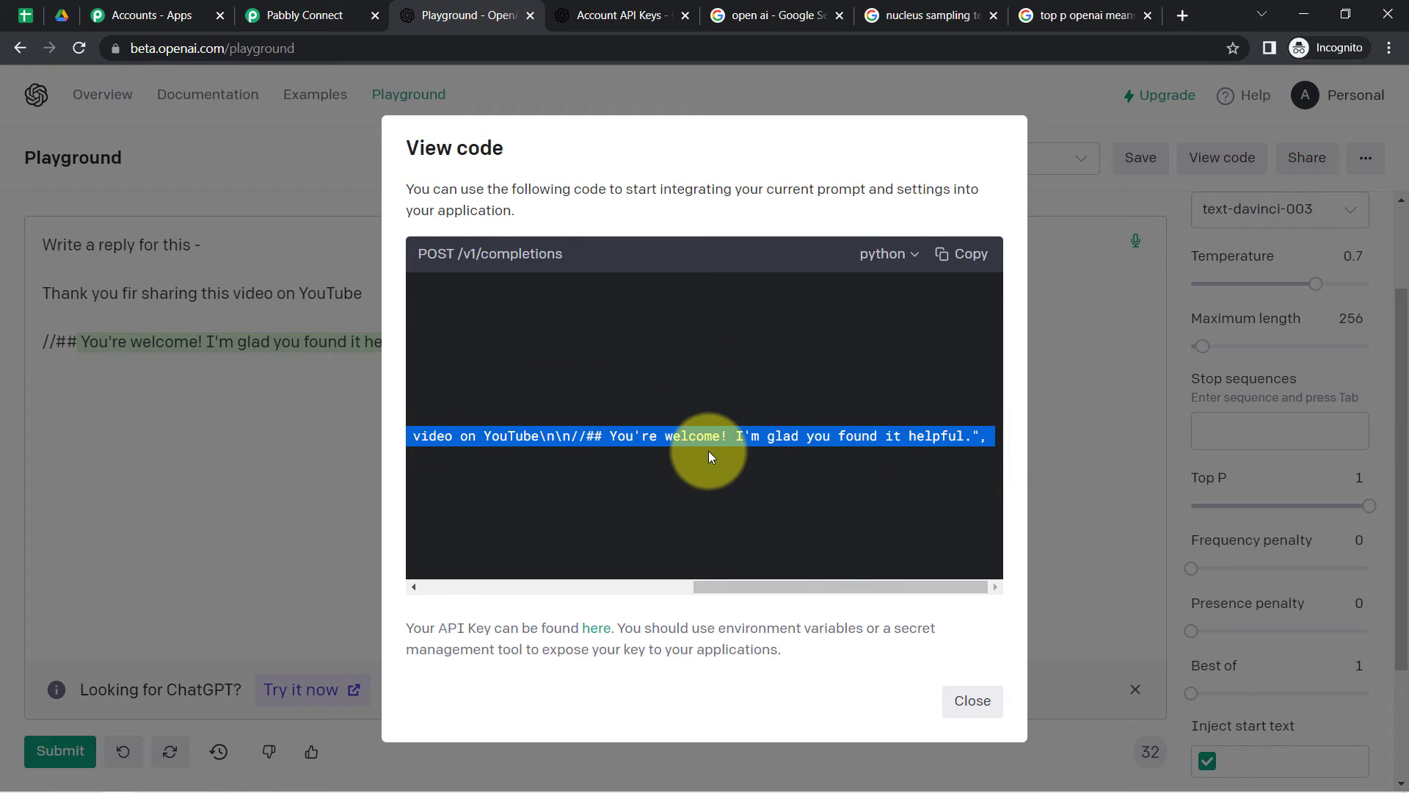
pyautogui.click(707, 433)
pyautogui.click(968, 703)
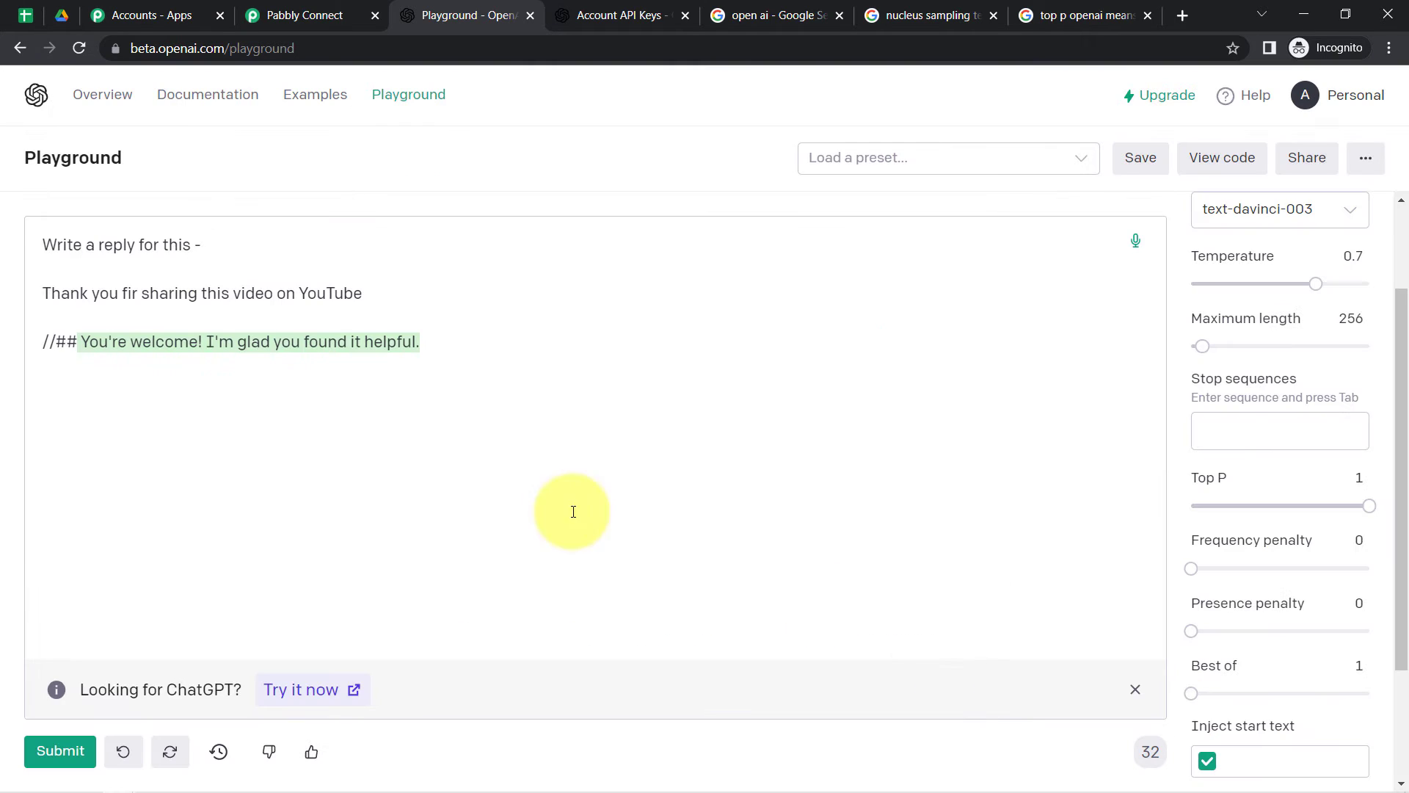
# Step: Return to the Pabbly workflow and set the prompt to "Write a Blog on -" followed by the mapped Blog Title from Google Sheets
pyautogui.click(303, 10)
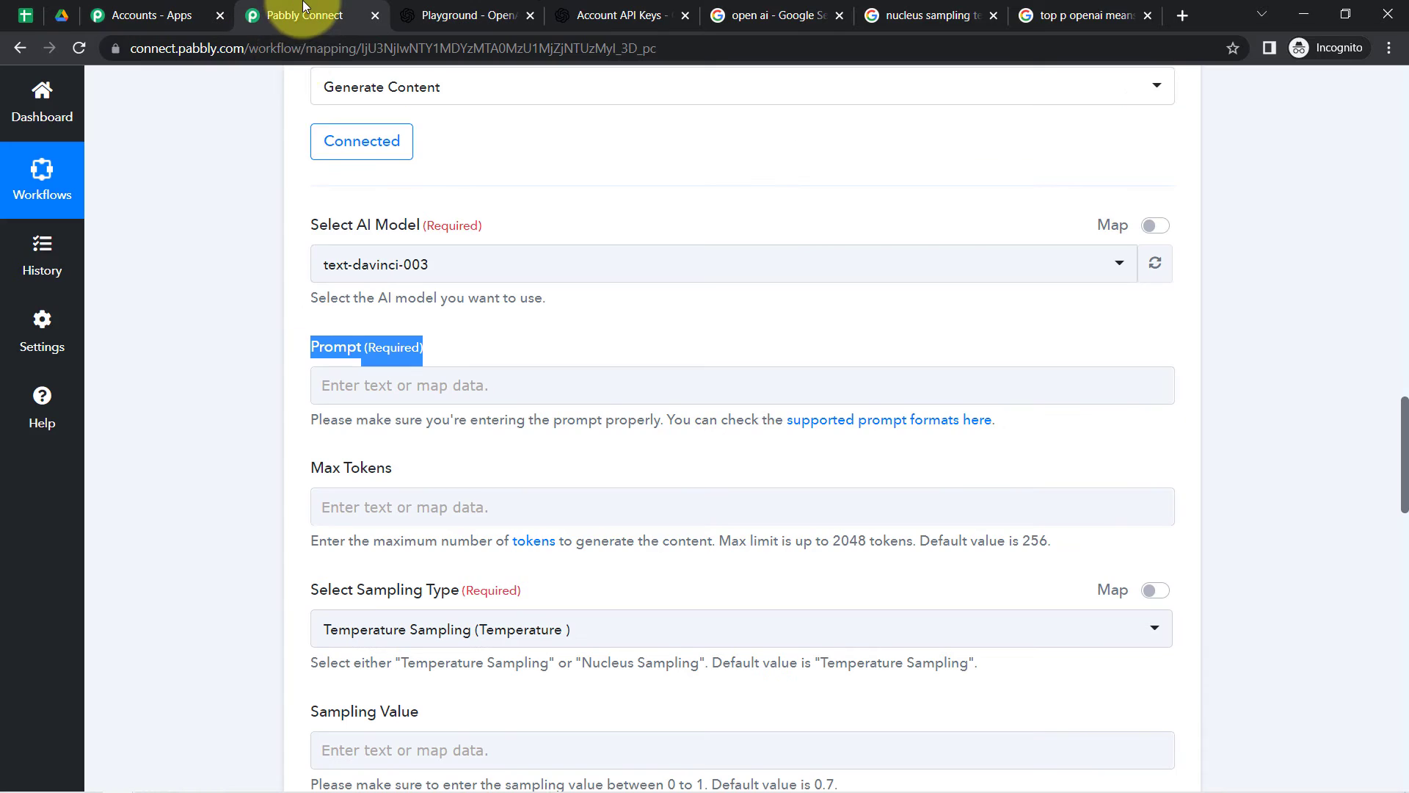
pyautogui.click(322, 387)
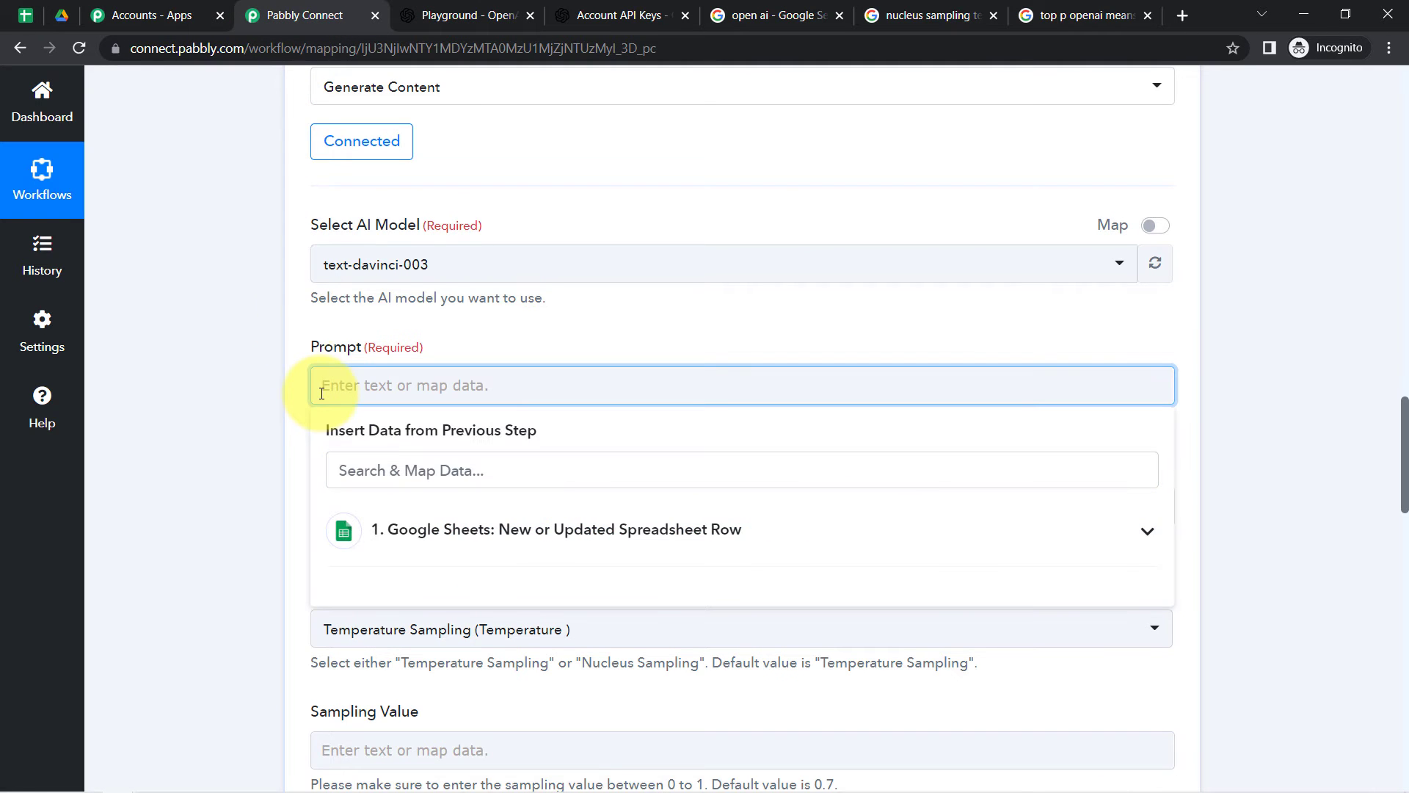
pyautogui.write('Write')
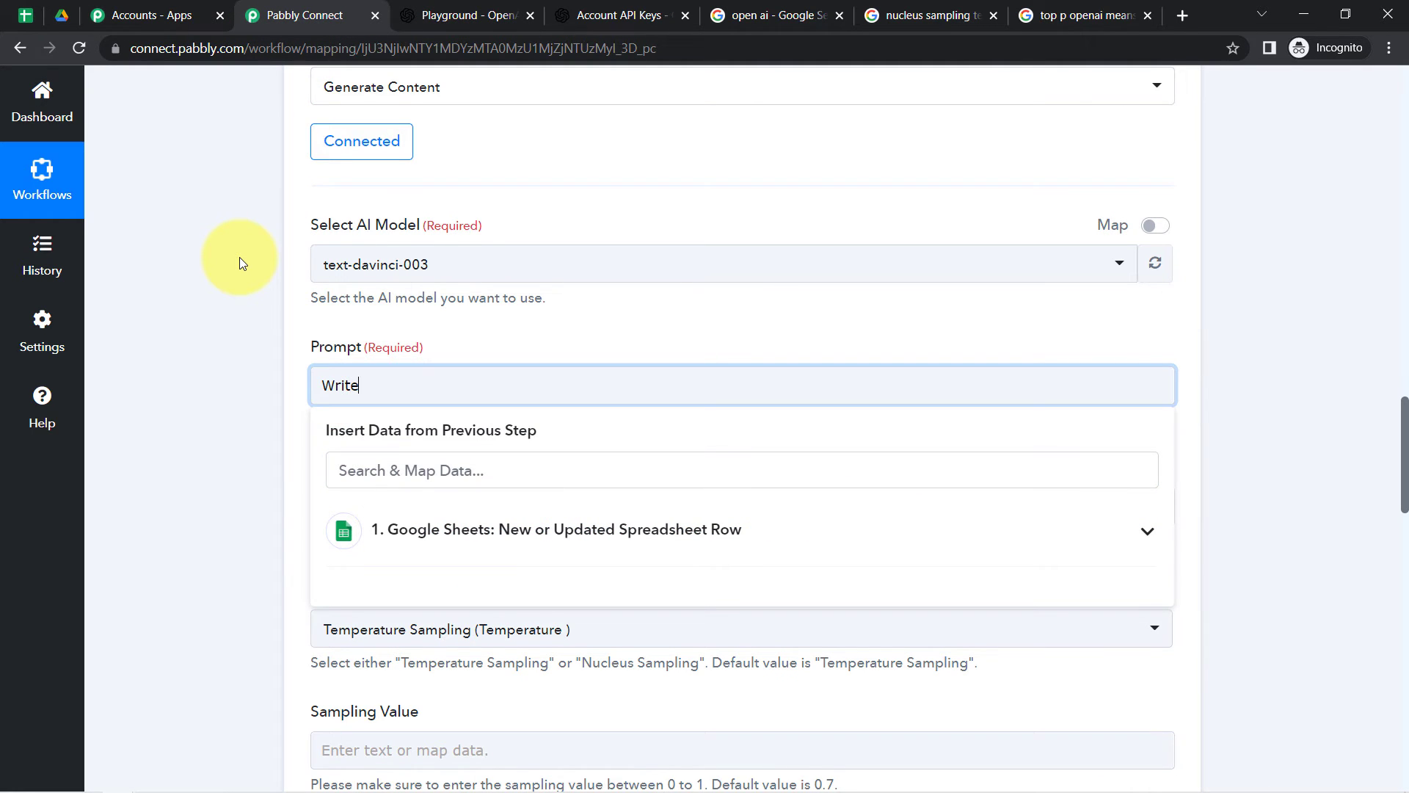
pyautogui.write(' a Blog on -')
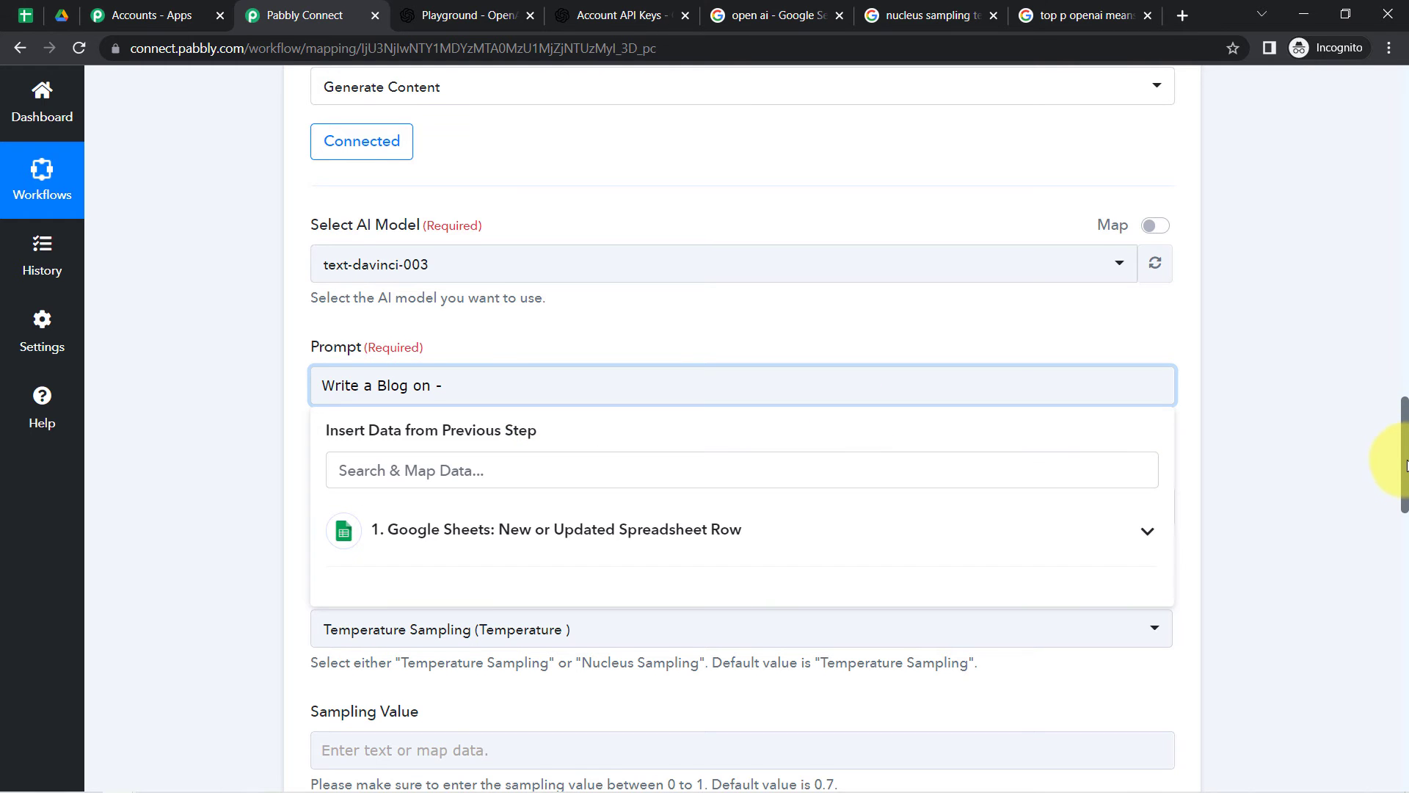
pyautogui.moveTo(1406, 464); pyautogui.dragTo(1387, 488)
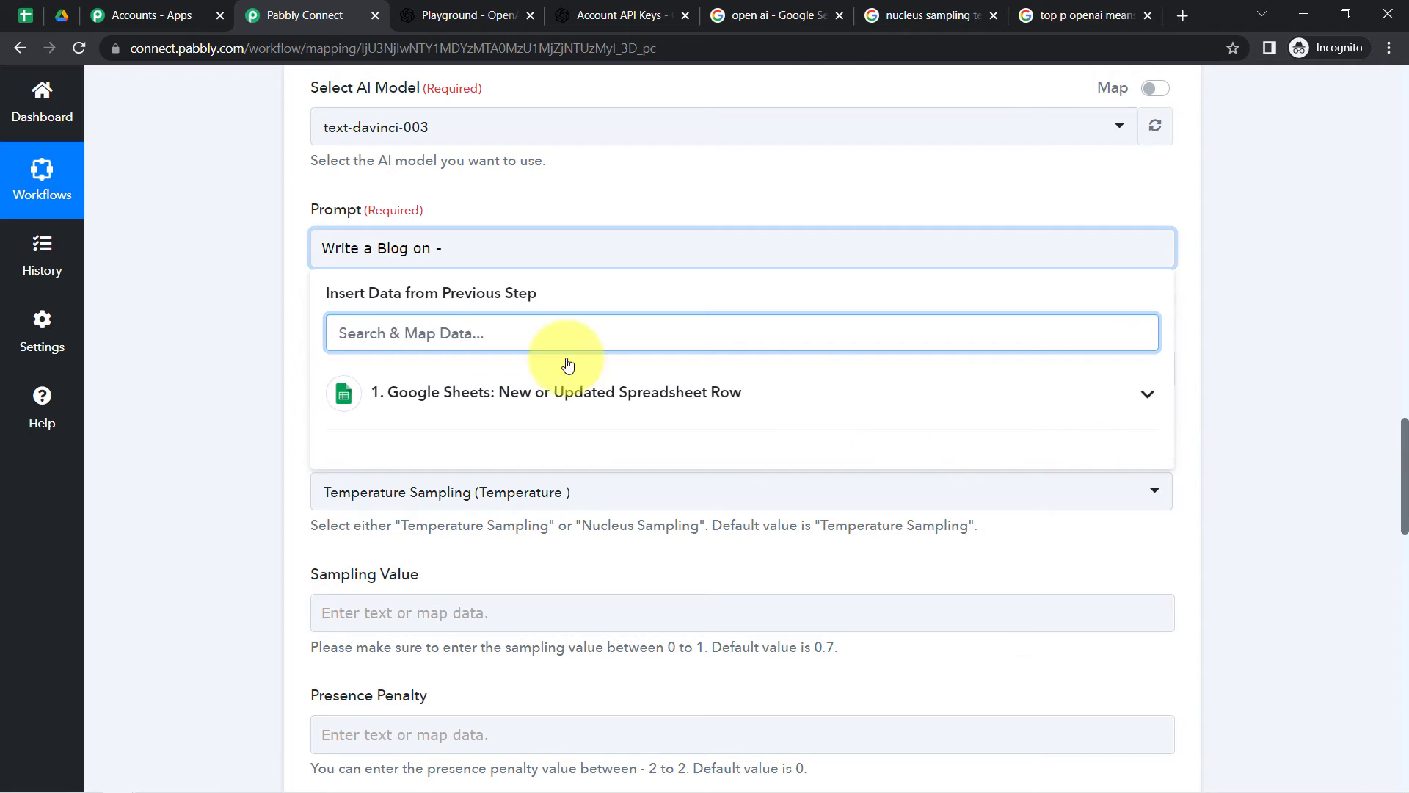
pyautogui.click(139, 285)
pyautogui.click(471, 258)
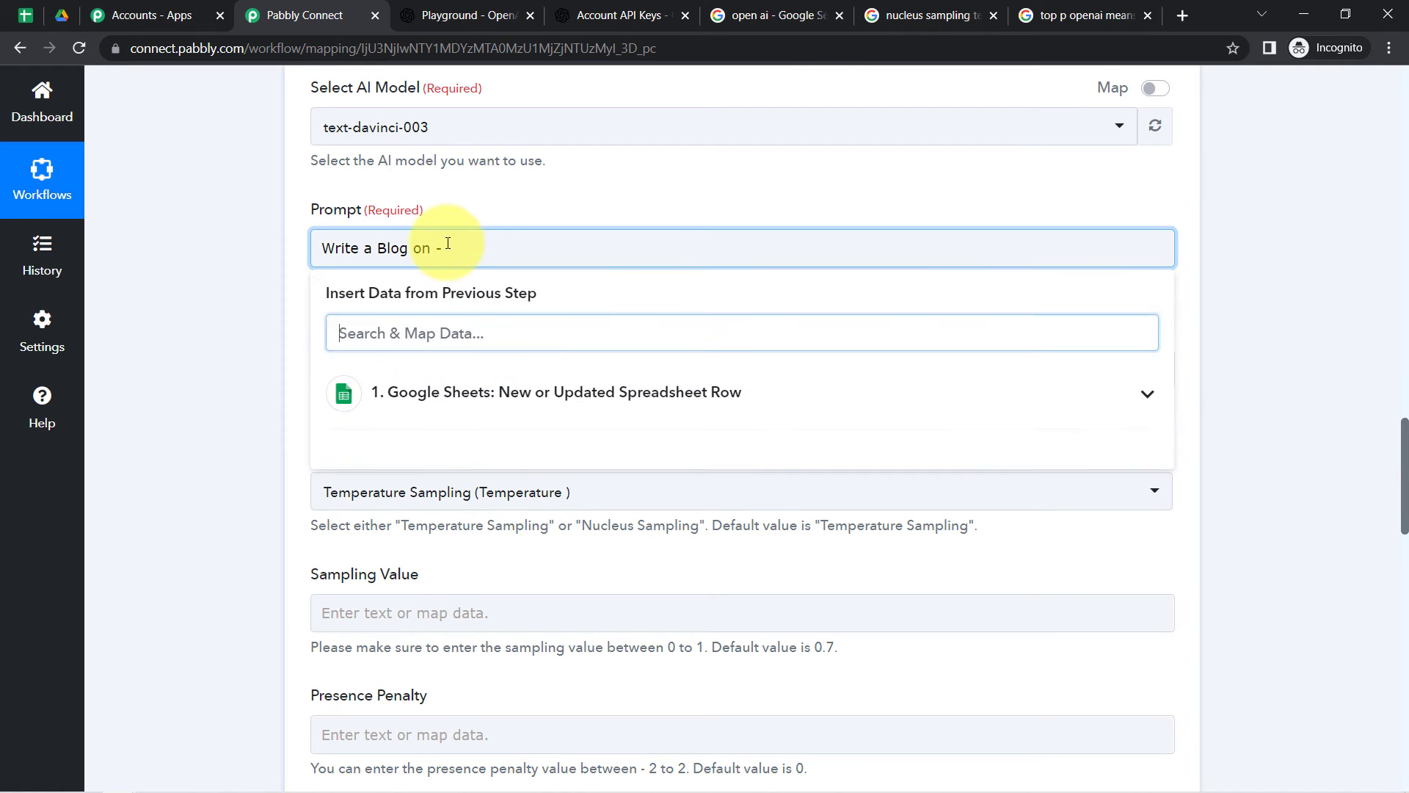
pyautogui.click(464, 412)
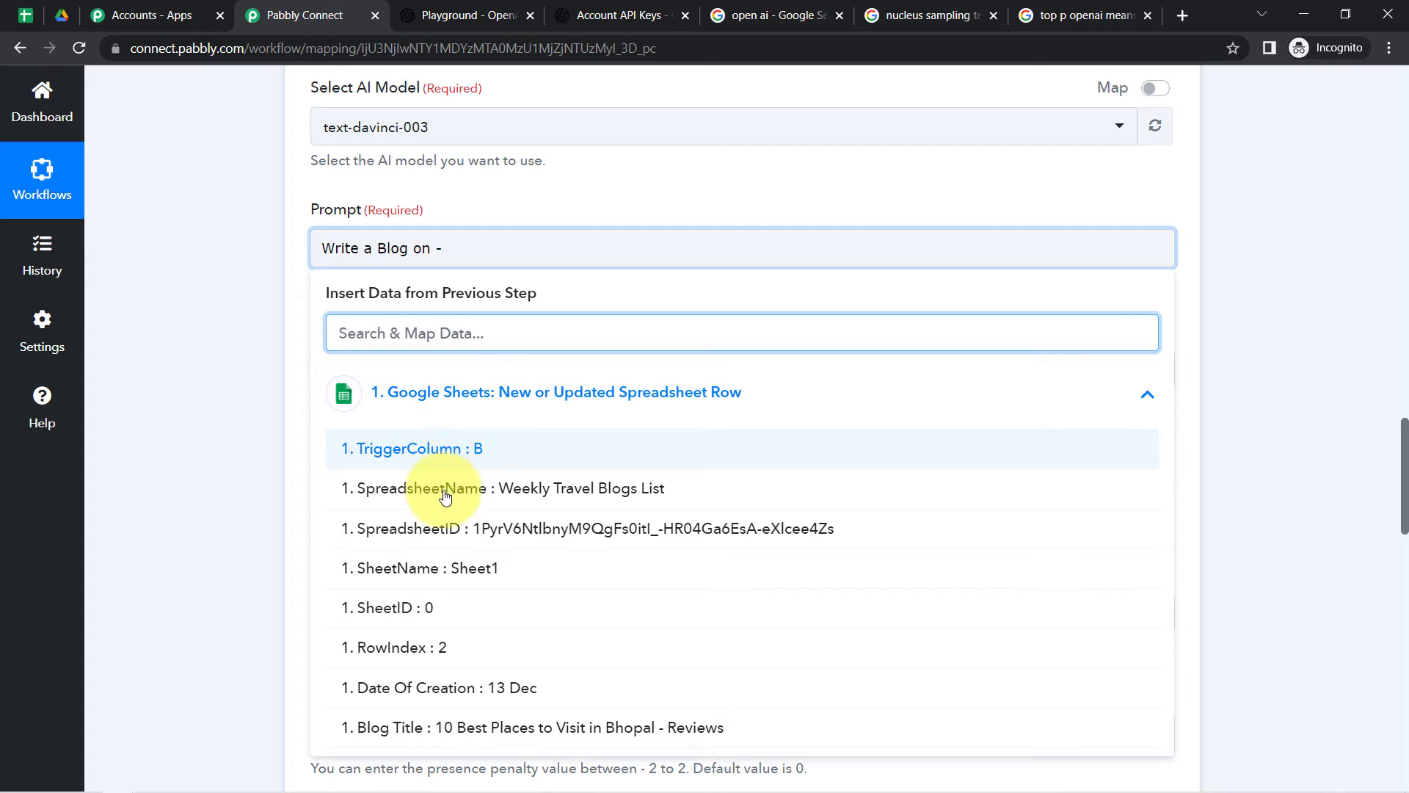
pyautogui.click(422, 728)
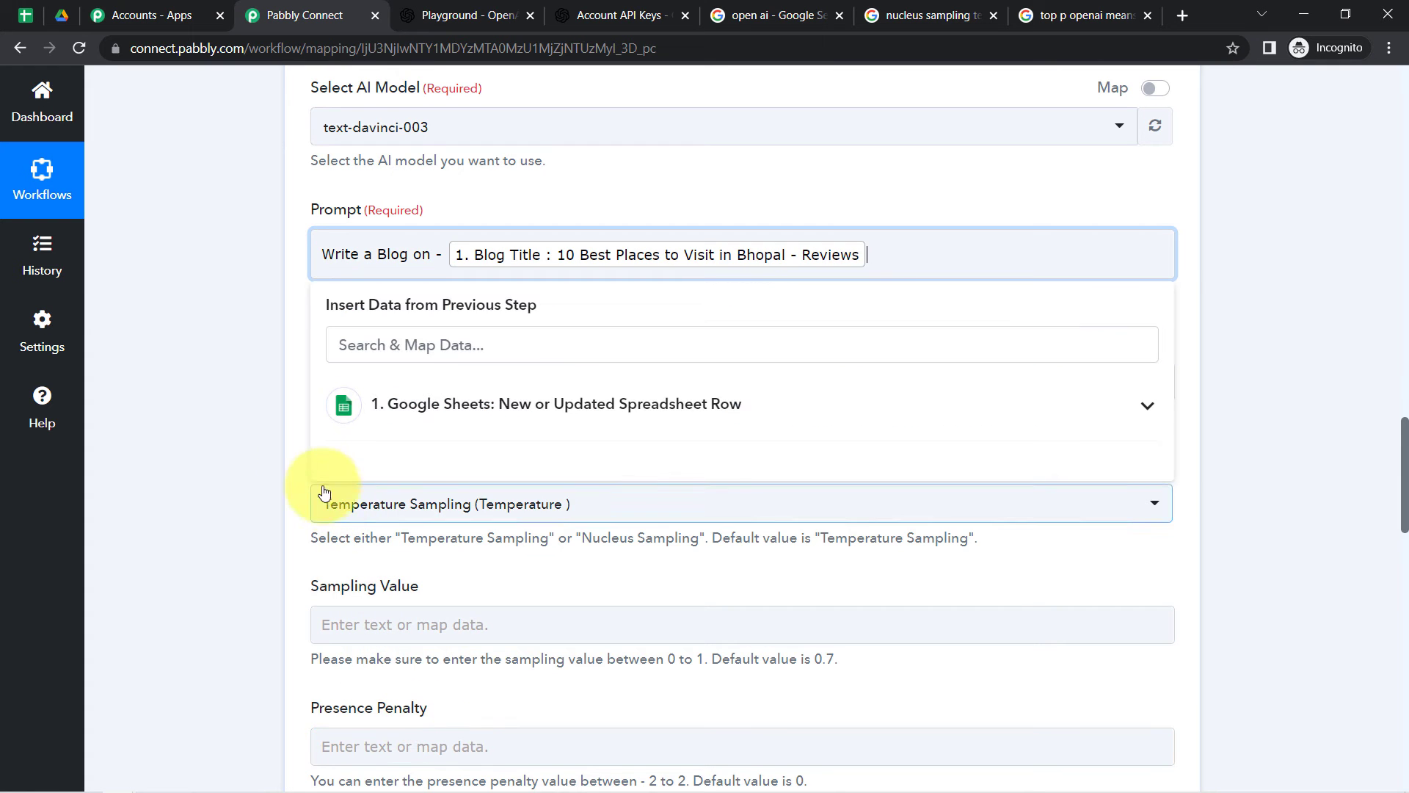
pyautogui.click(245, 410)
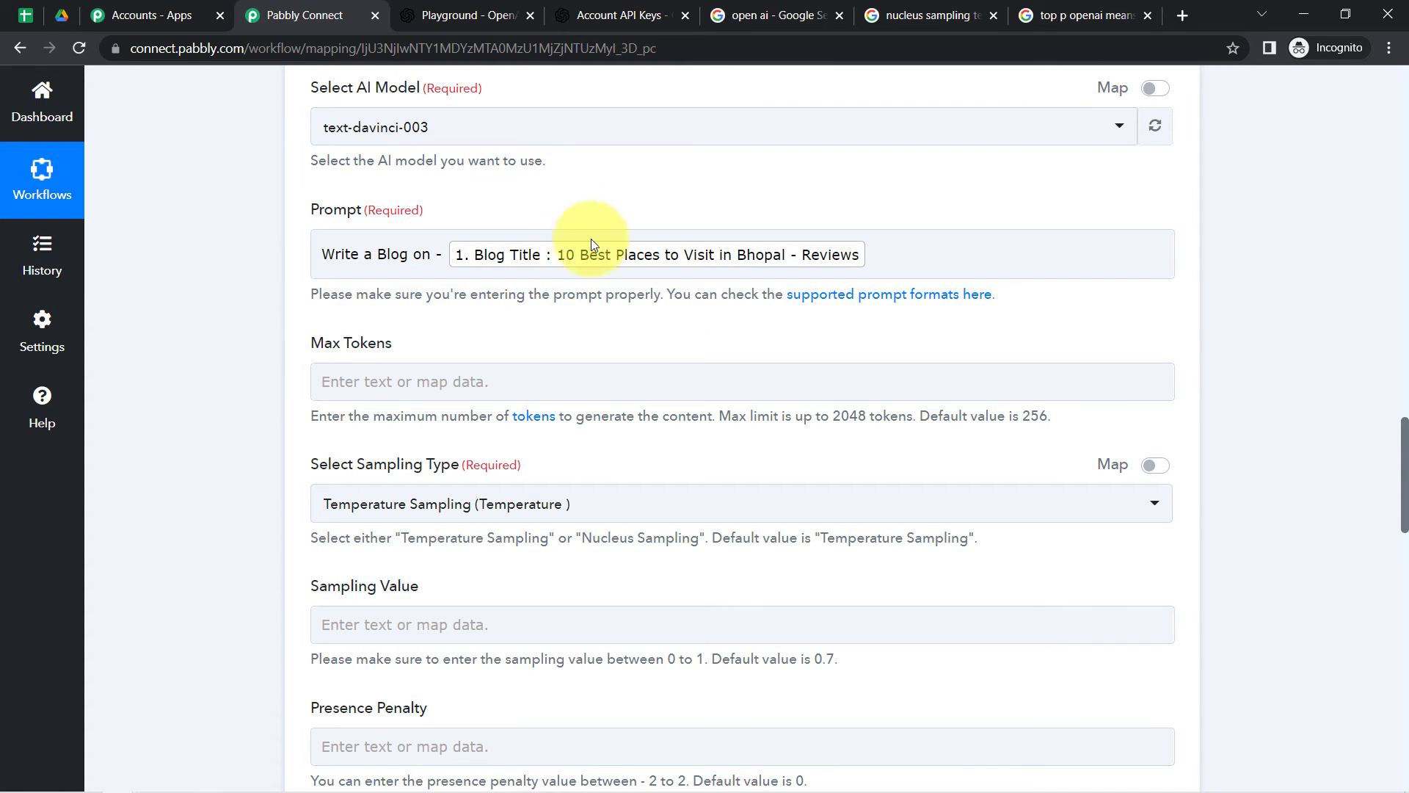
# Step: Review the prompt's fixed wording and mapped blog title, checking them against the source spreadsheet
pyautogui.click(586, 260)
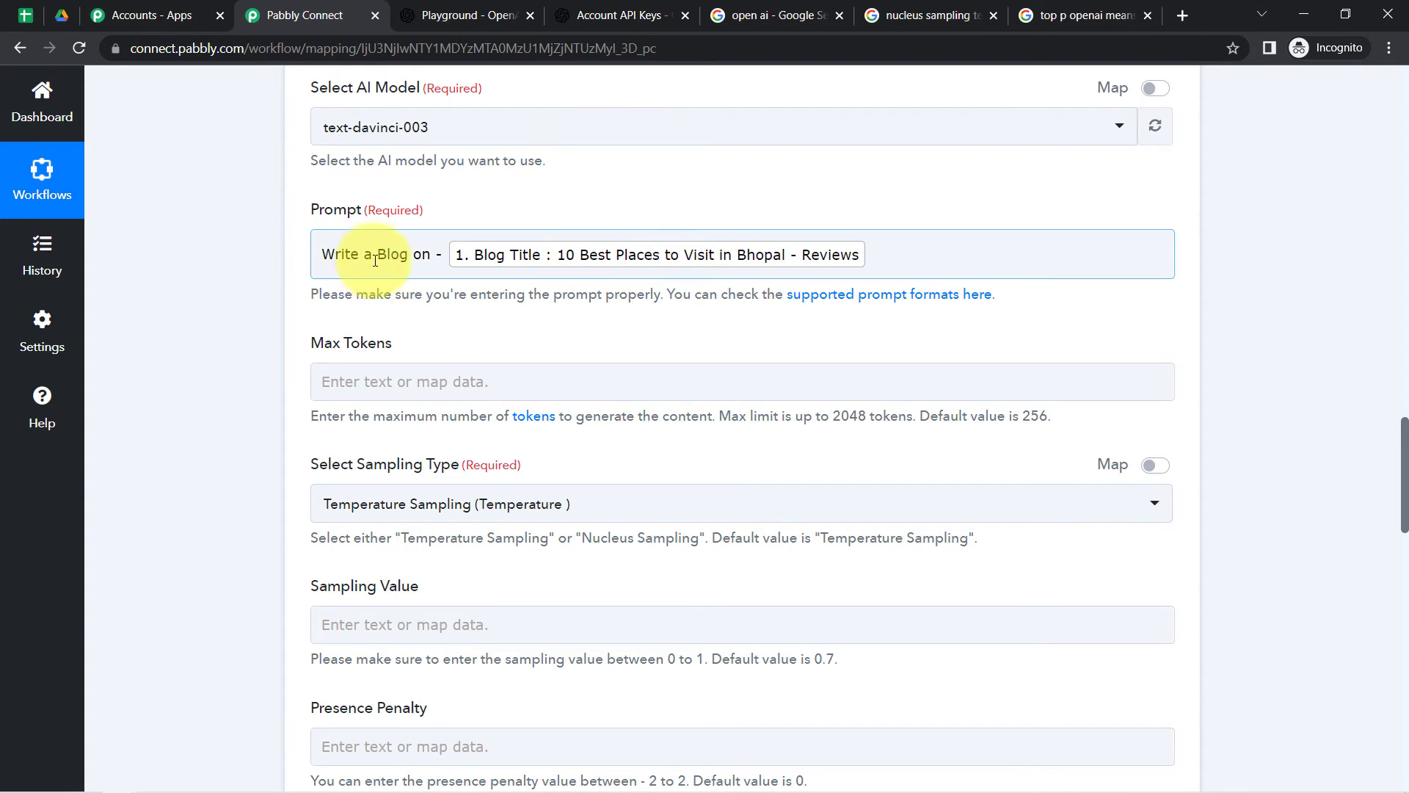
pyautogui.moveTo(411, 255); pyautogui.dragTo(283, 250)
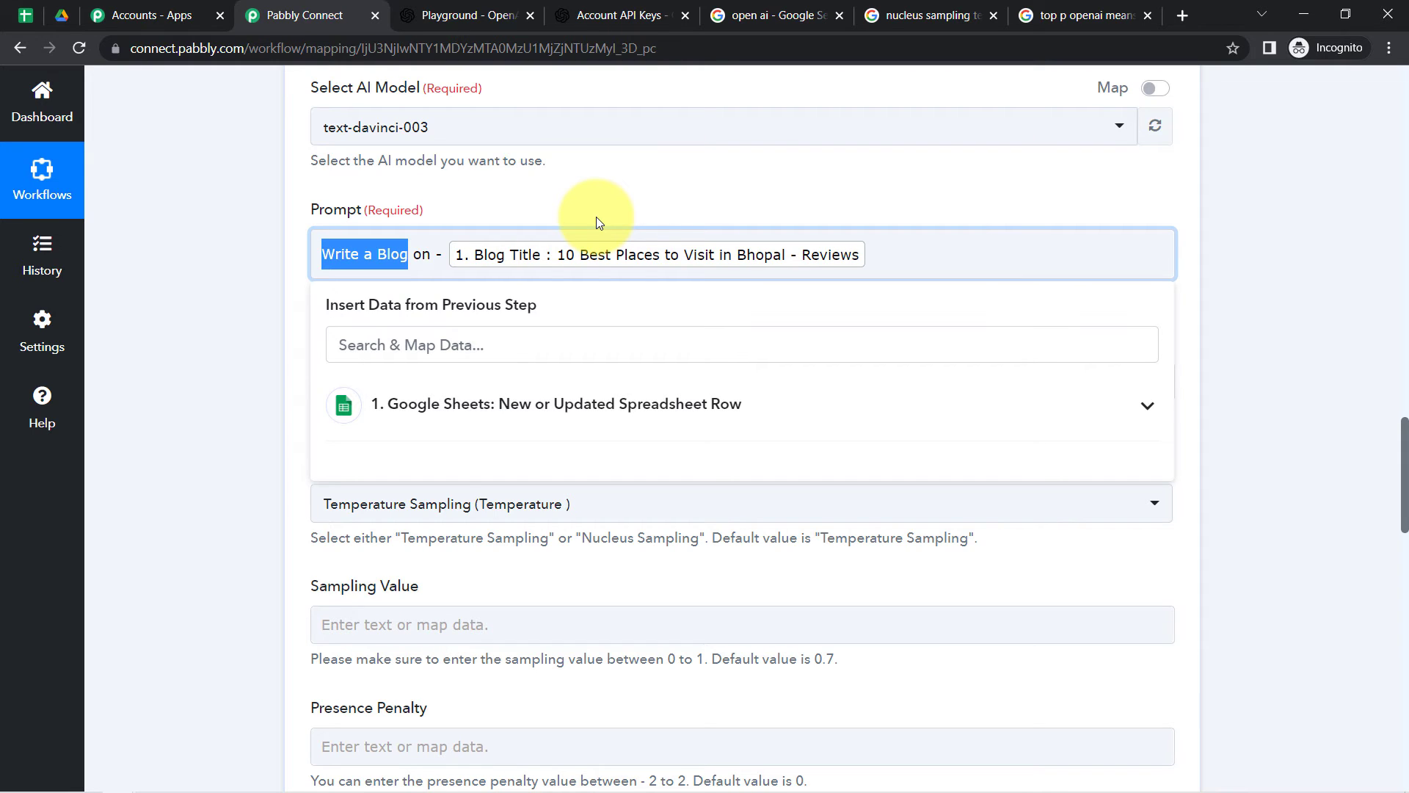
pyautogui.click(26, 15)
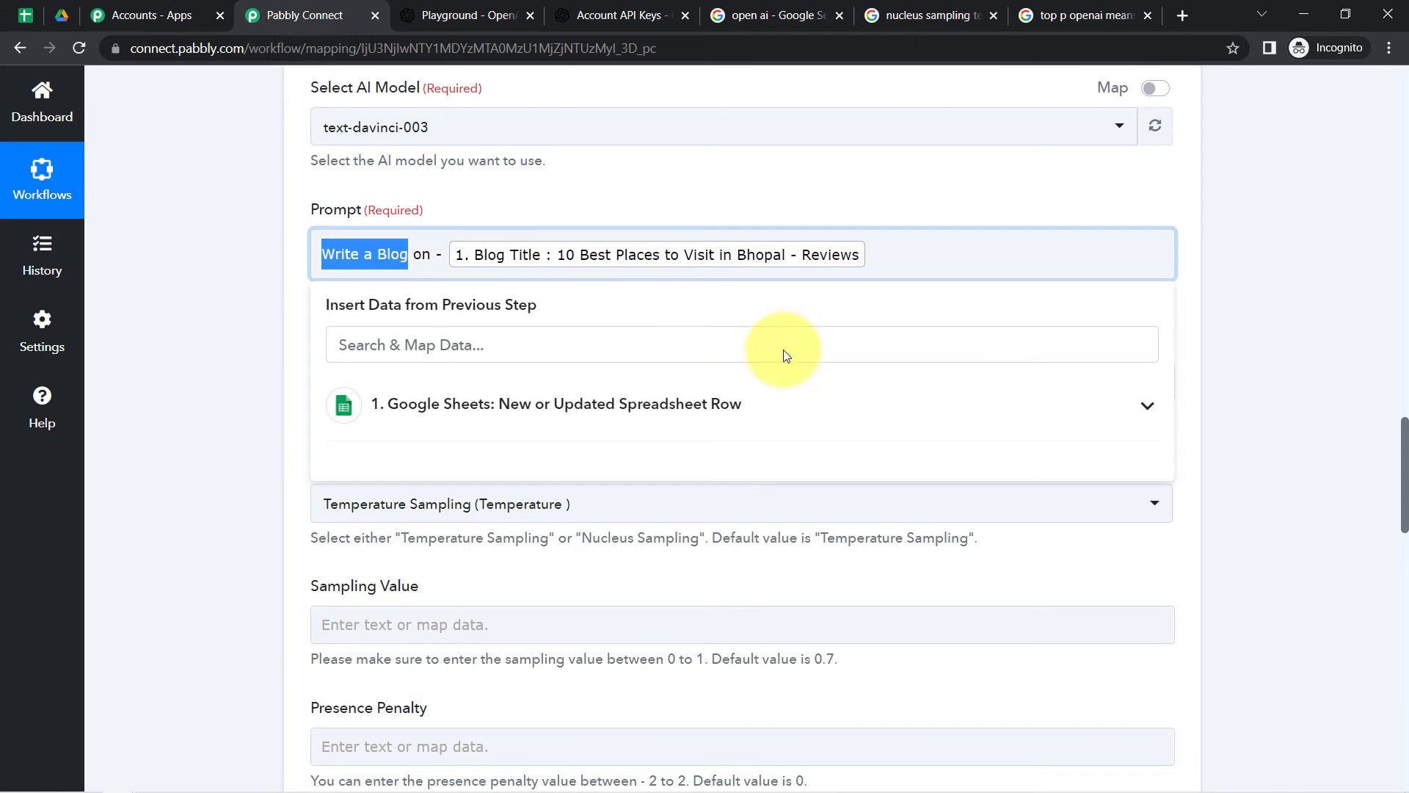
pyautogui.click(304, 15)
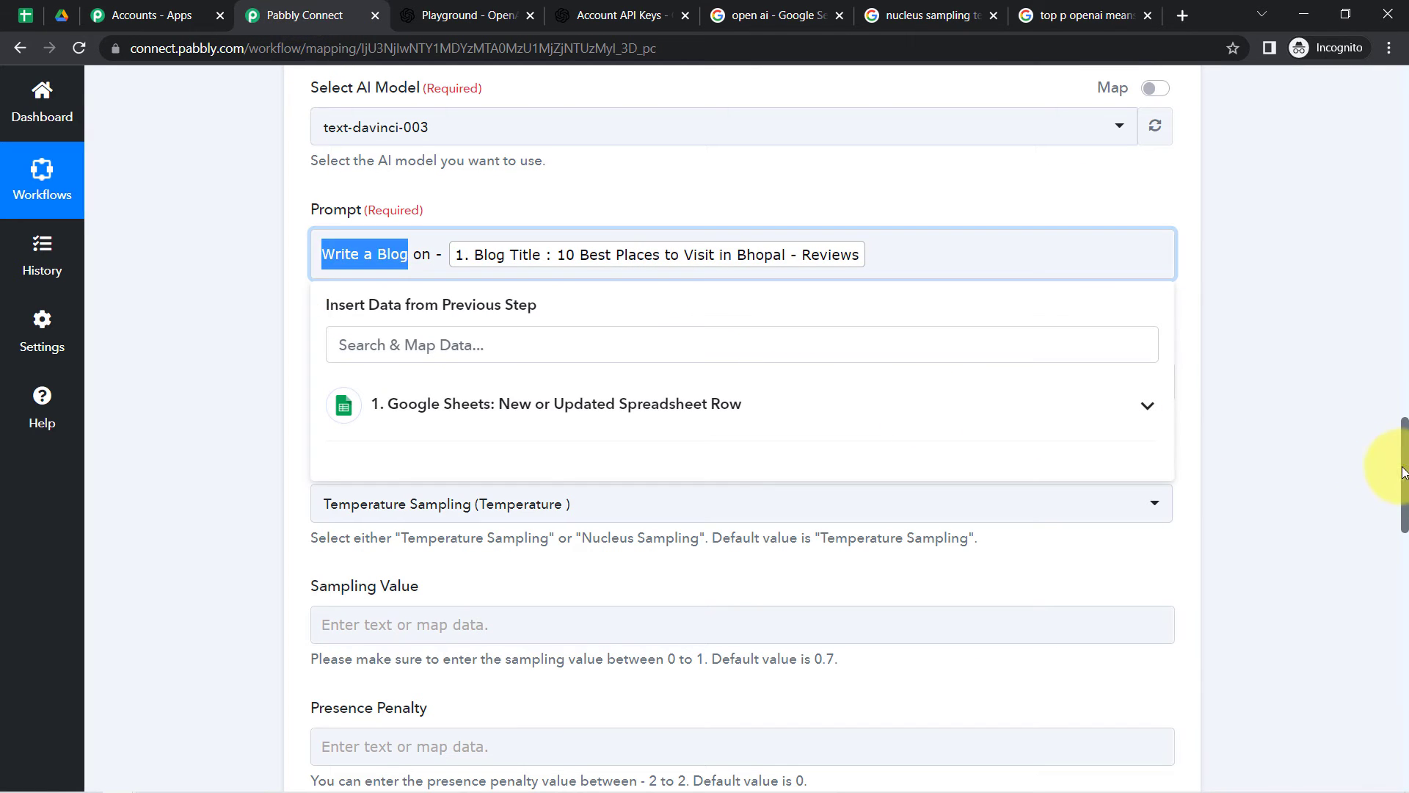
pyautogui.moveTo(1402, 469)
pyautogui.mouseDown()
pyautogui.moveTo(1380, 409)
pyautogui.moveTo(1381, 259)
pyautogui.moveTo(1385, 459)
pyautogui.mouseUp()
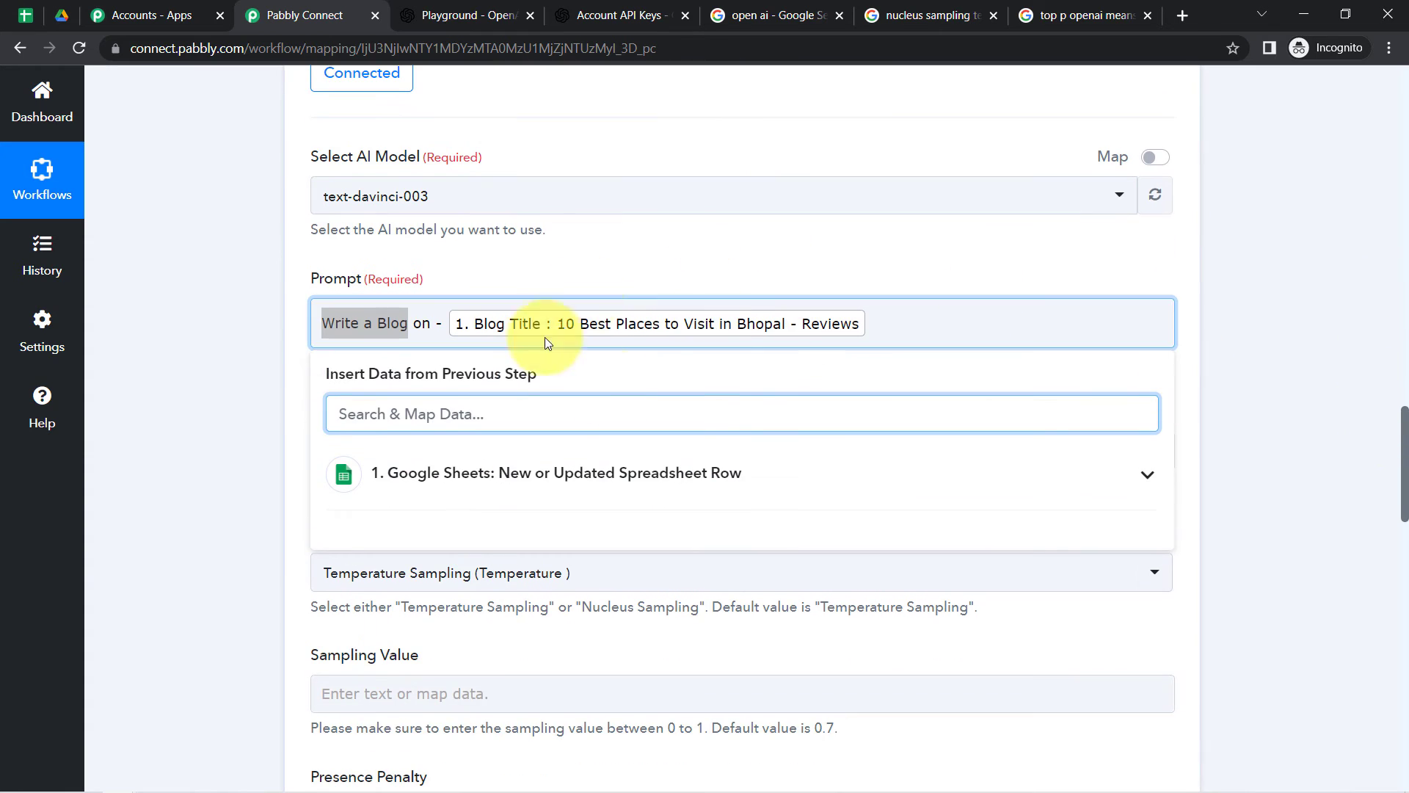
pyautogui.click(580, 230)
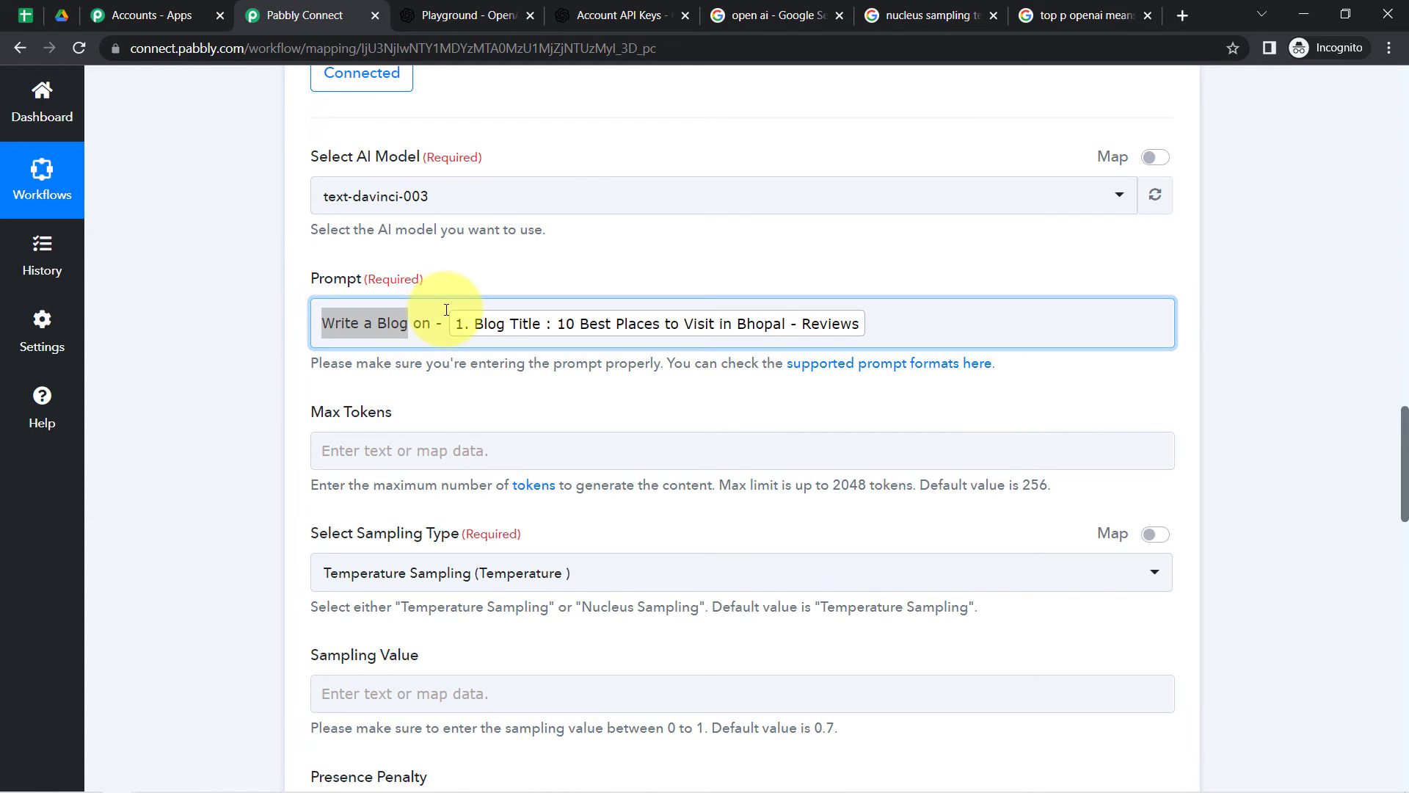
pyautogui.click(425, 322)
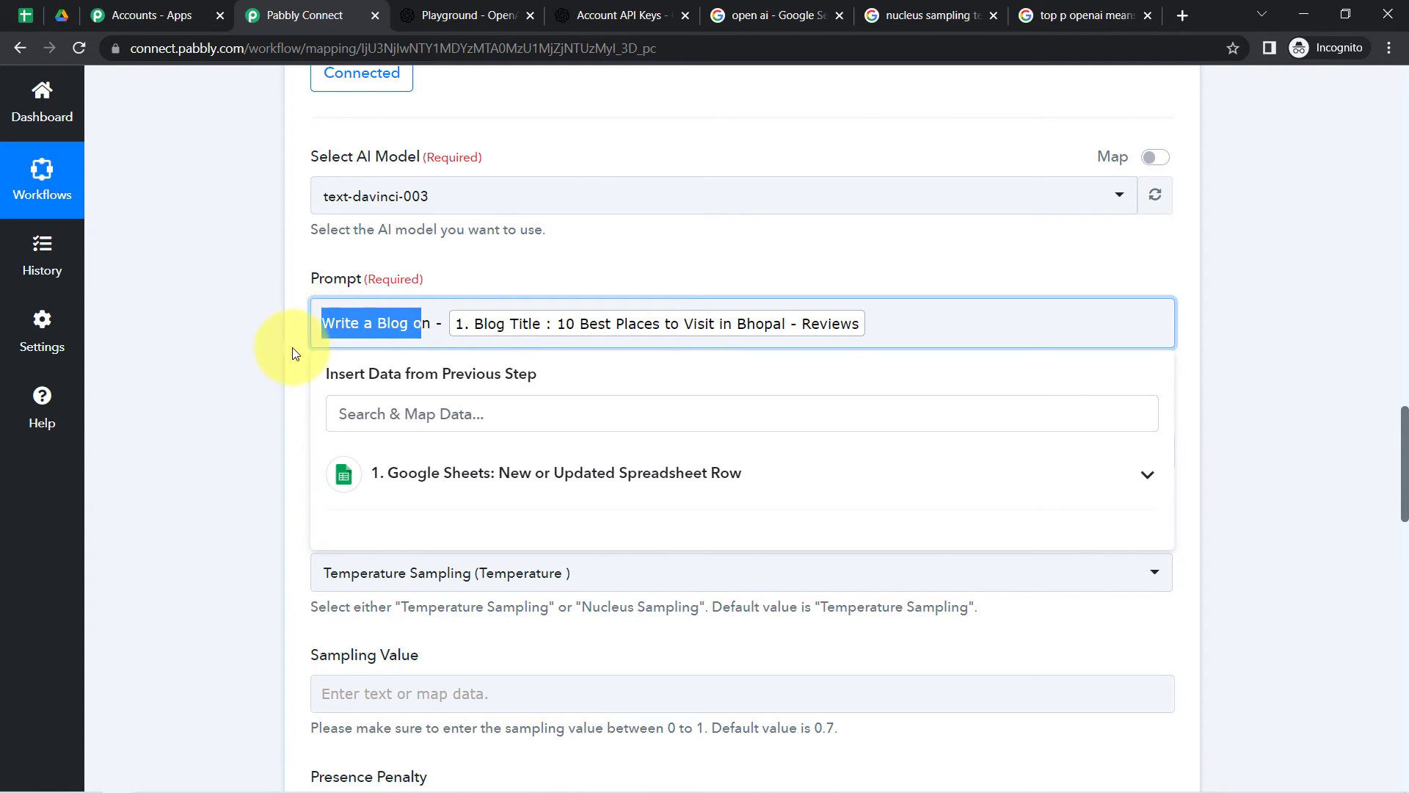
pyautogui.click(268, 369)
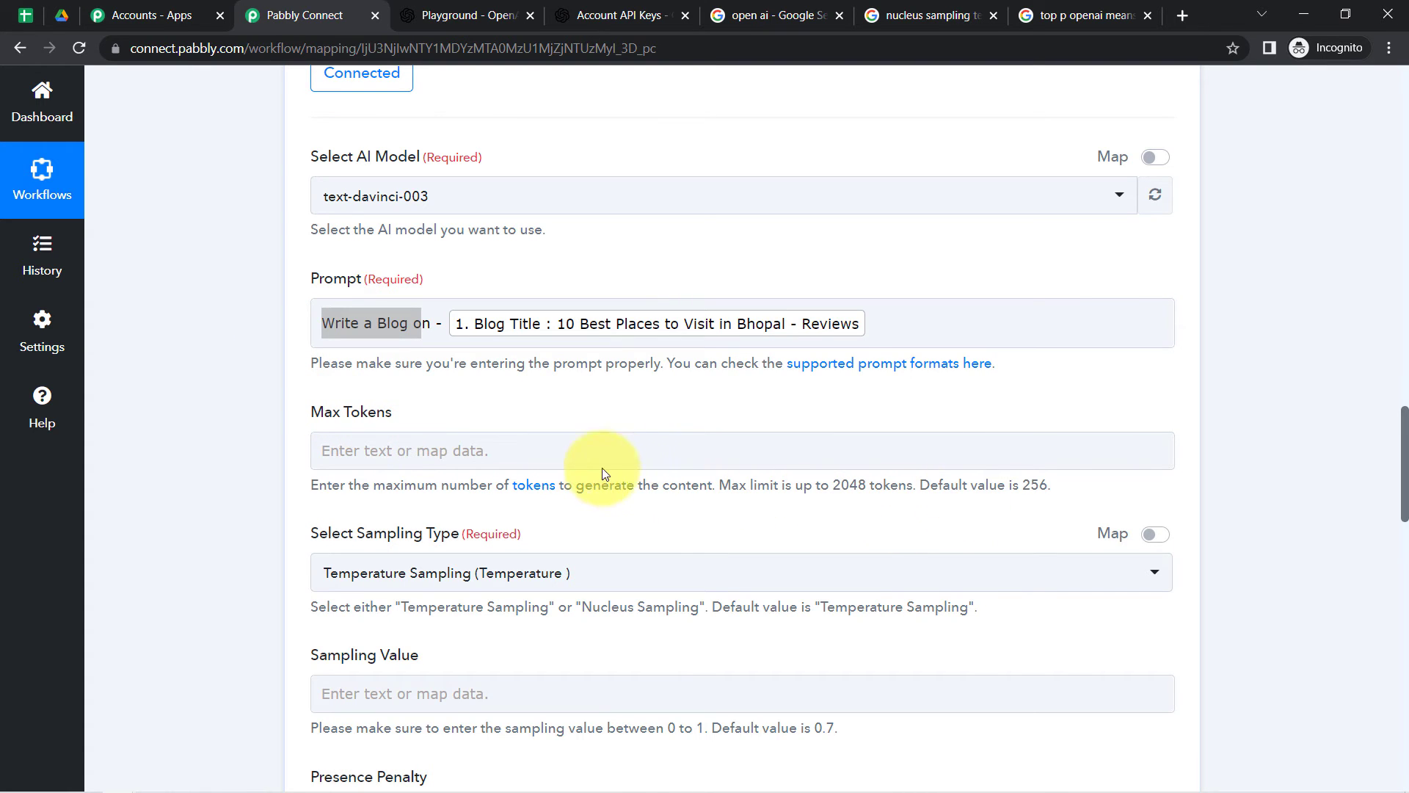
# Step: Keep the default token, sampling, penalty and Best Of settings, and save and send a test request for the Generate Content action
pyautogui.moveTo(977, 482); pyautogui.dragTo(1053, 485)
pyautogui.moveTo(1404, 440); pyautogui.dragTo(1403, 550)
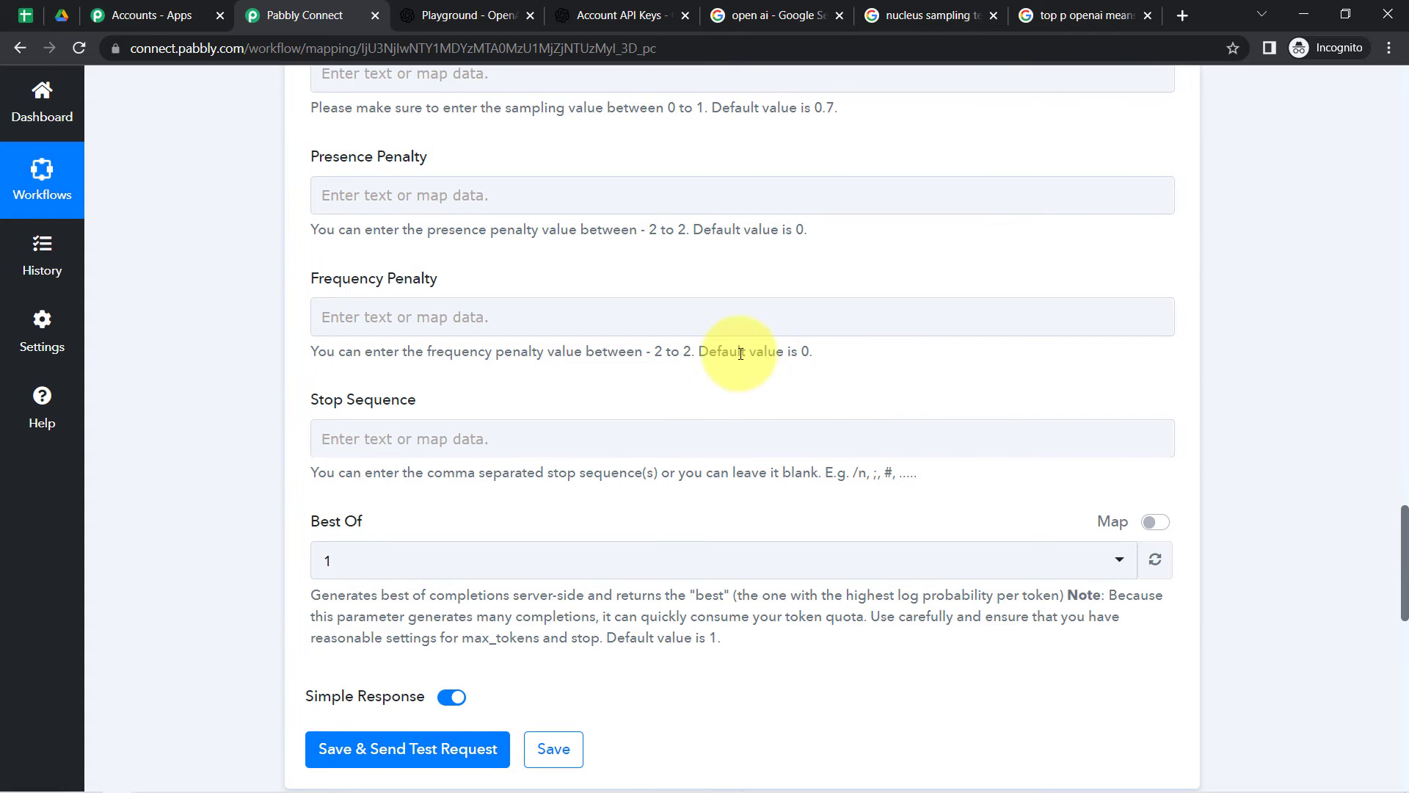
pyautogui.moveTo(729, 352); pyautogui.dragTo(764, 351)
pyautogui.moveTo(712, 230); pyautogui.dragTo(984, 447)
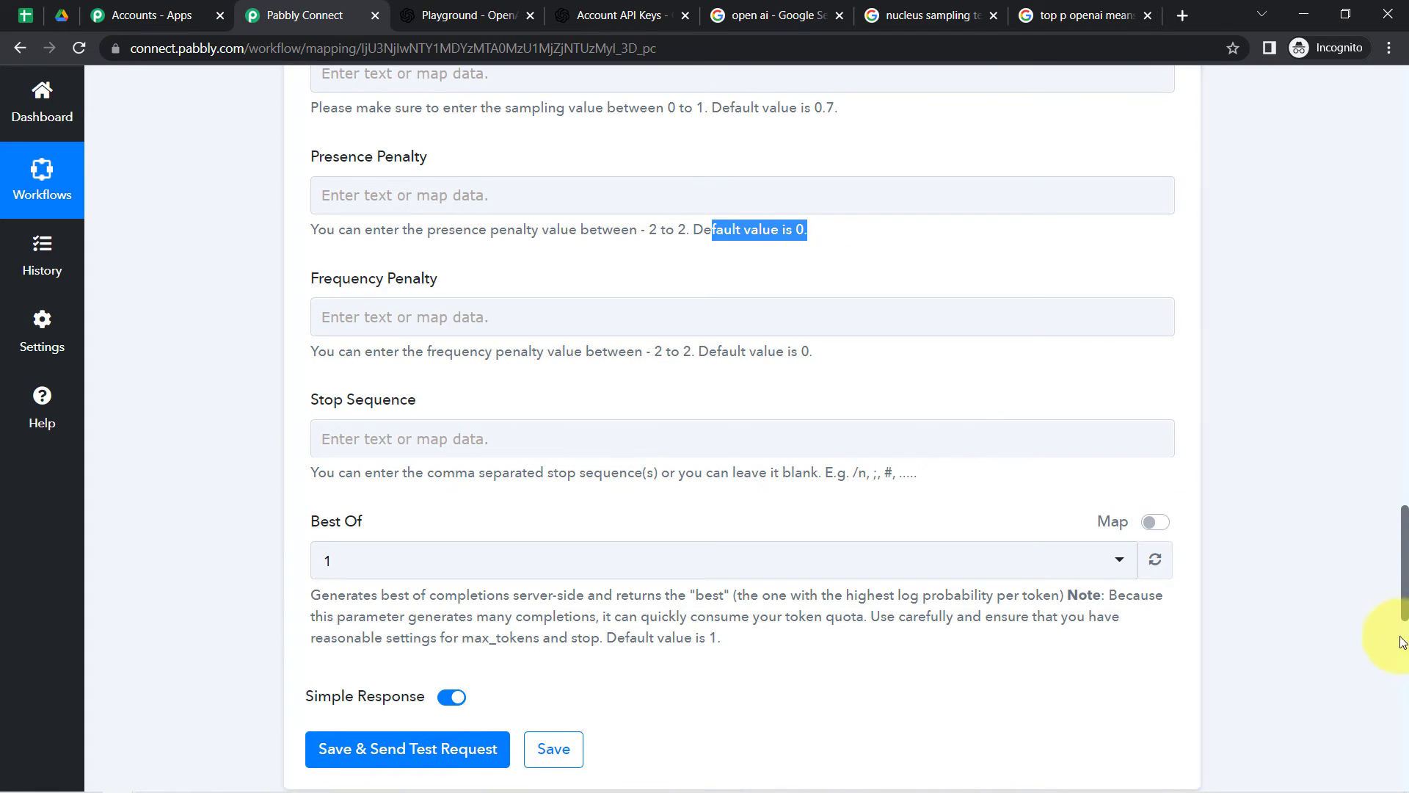
pyautogui.moveTo(1405, 540); pyautogui.dragTo(1355, 603)
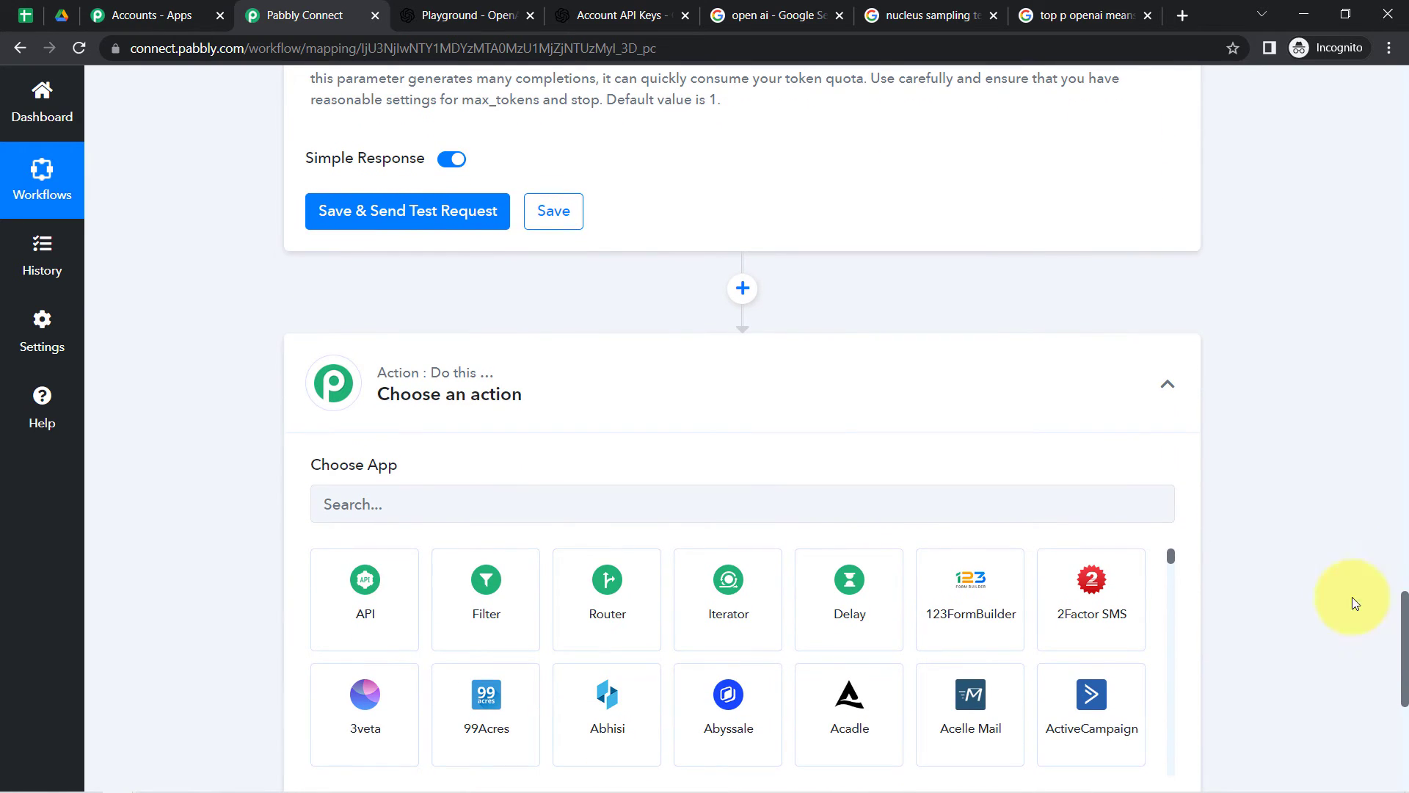
pyautogui.click(464, 210)
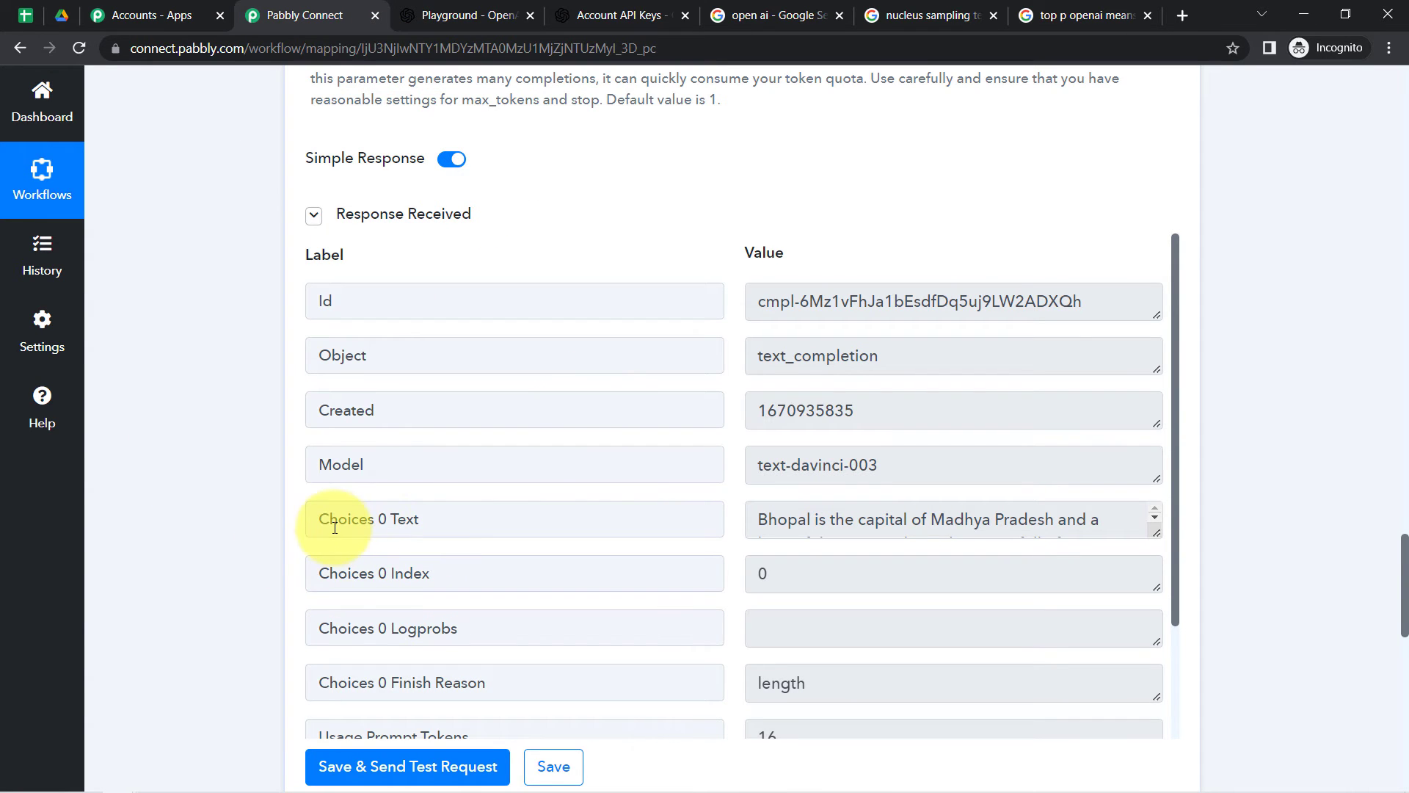
# Step: Examine the article text under Choices 0 Text in the received response and compare it with the prompt settings
pyautogui.moveTo(335, 527); pyautogui.dragTo(1117, 760)
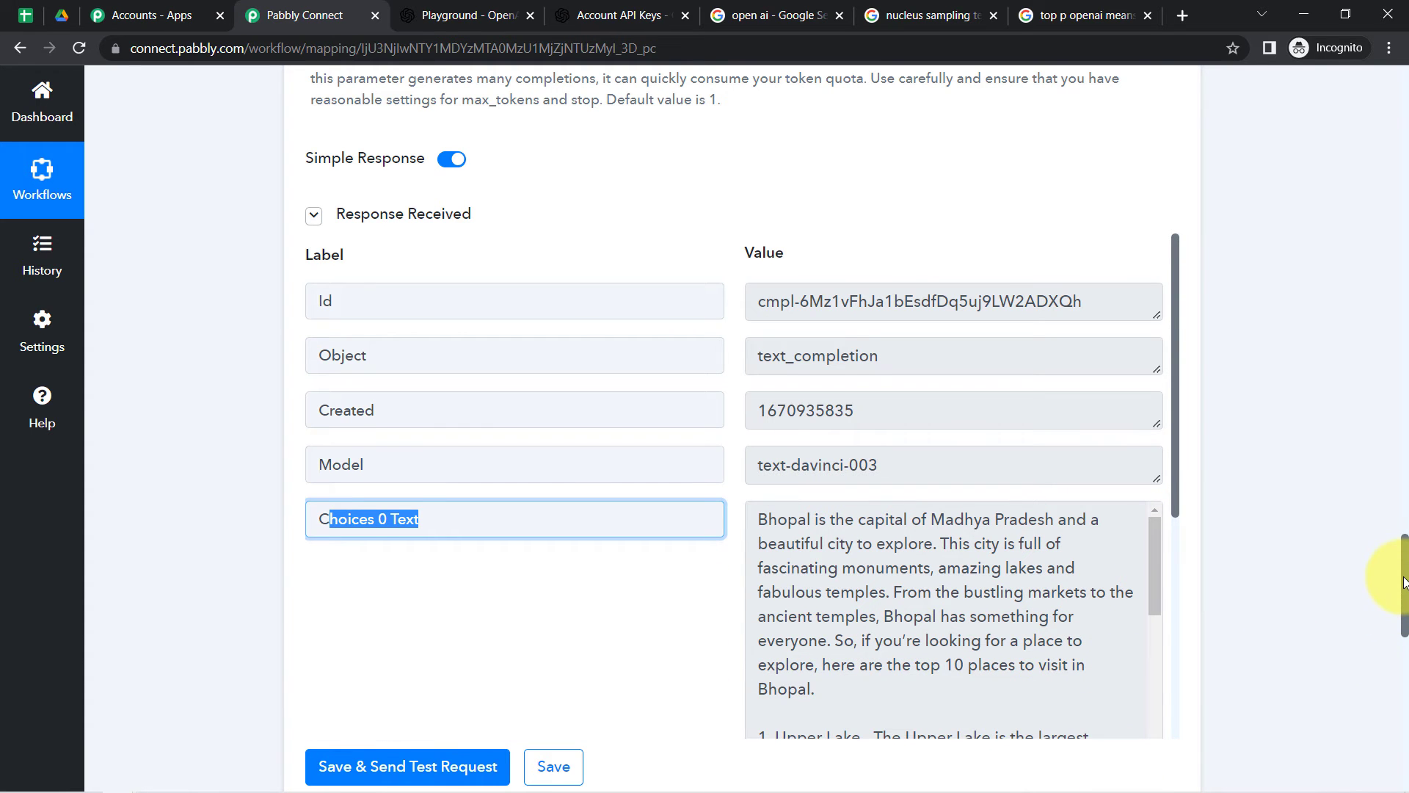
pyautogui.moveTo(1404, 582); pyautogui.dragTo(1402, 402)
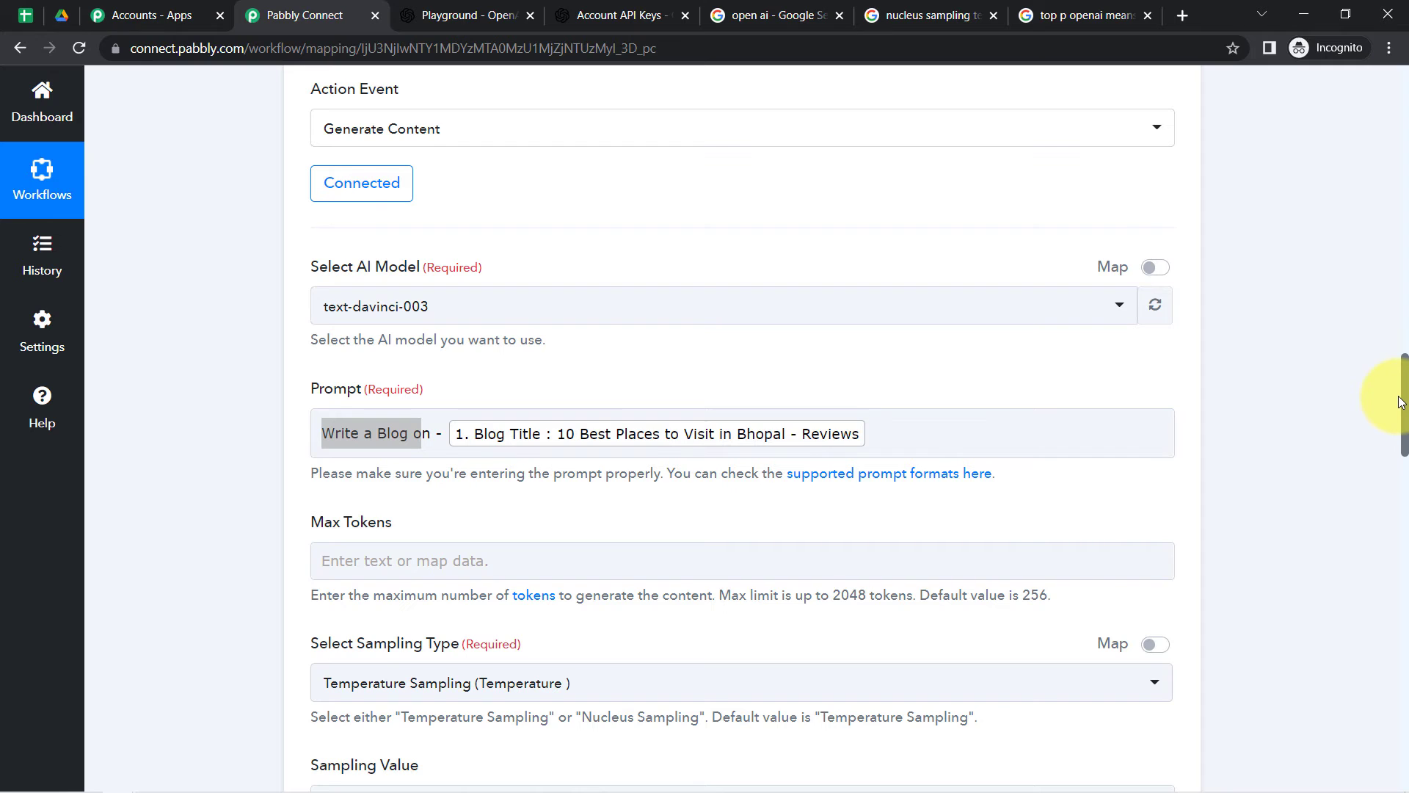
pyautogui.scroll(-4, 1402, 402)
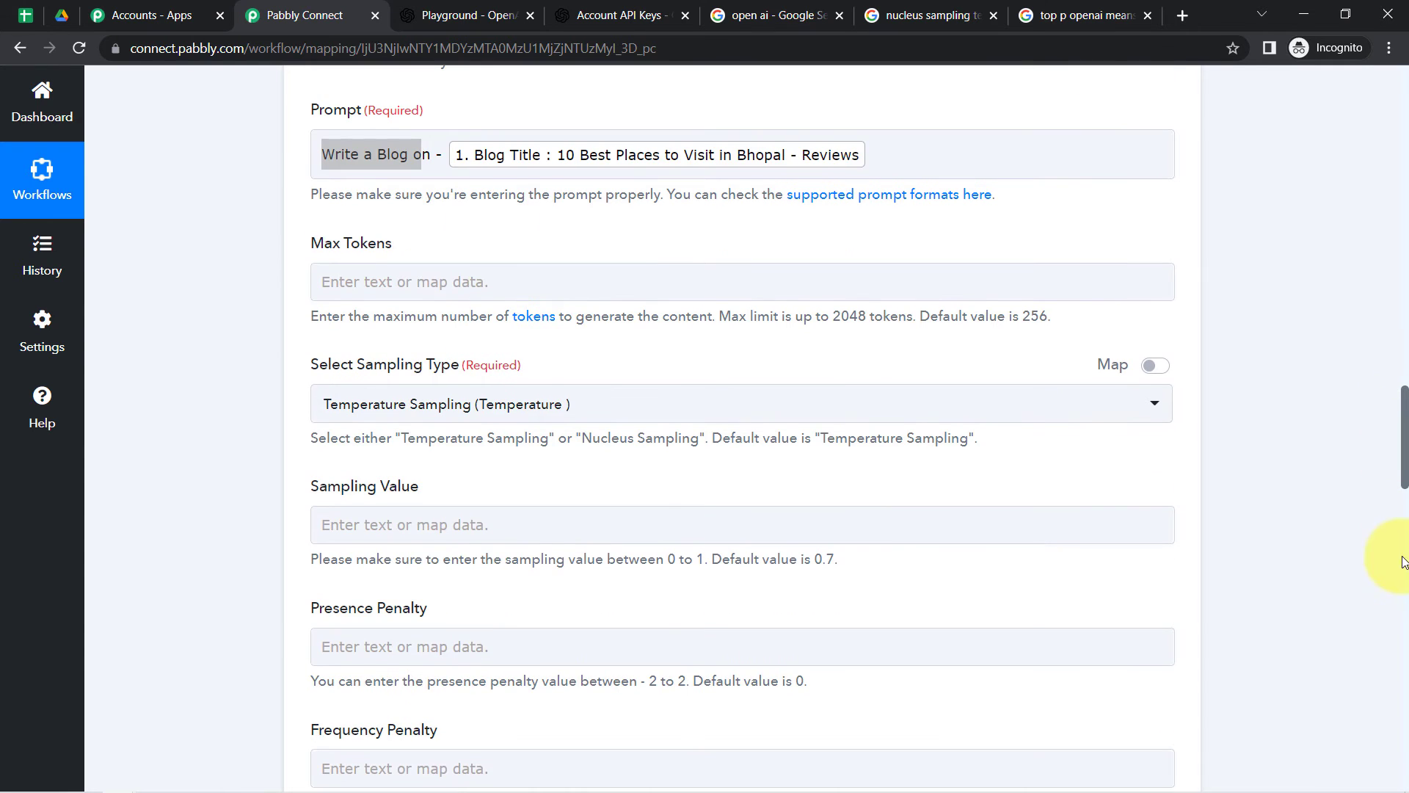
pyautogui.click(1404, 586)
pyautogui.moveTo(1404, 552); pyautogui.dragTo(1405, 576)
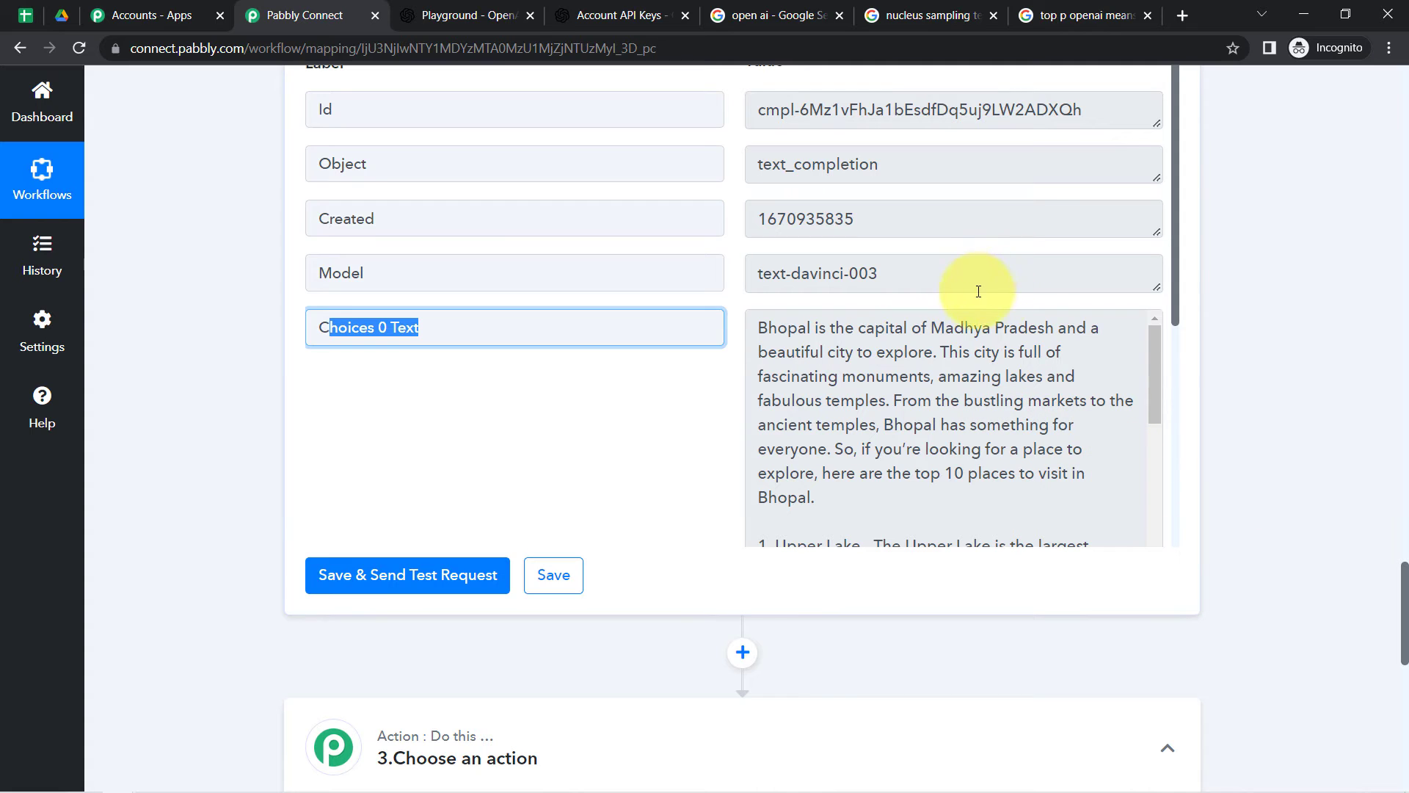
pyautogui.click(844, 354)
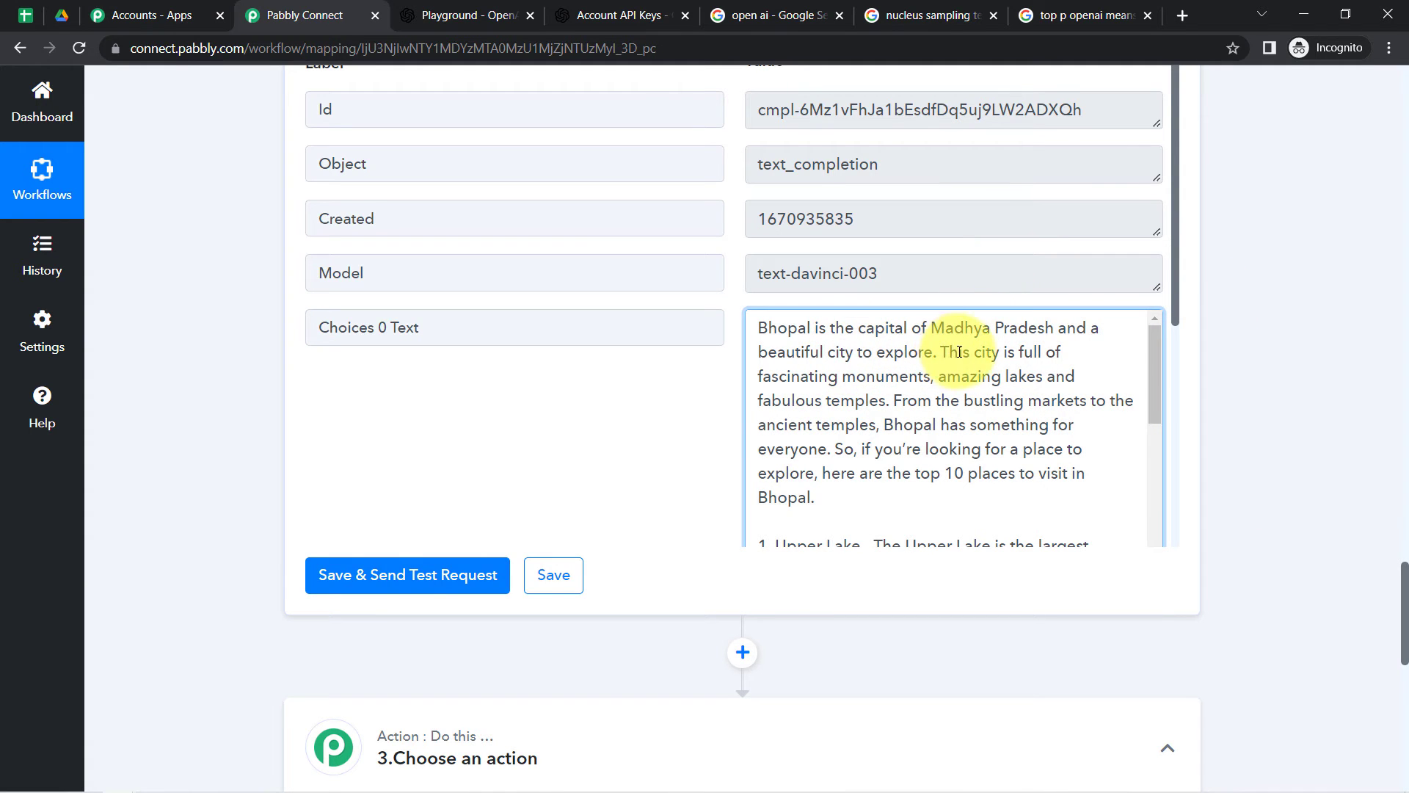
pyautogui.moveTo(949, 352); pyautogui.dragTo(917, 400)
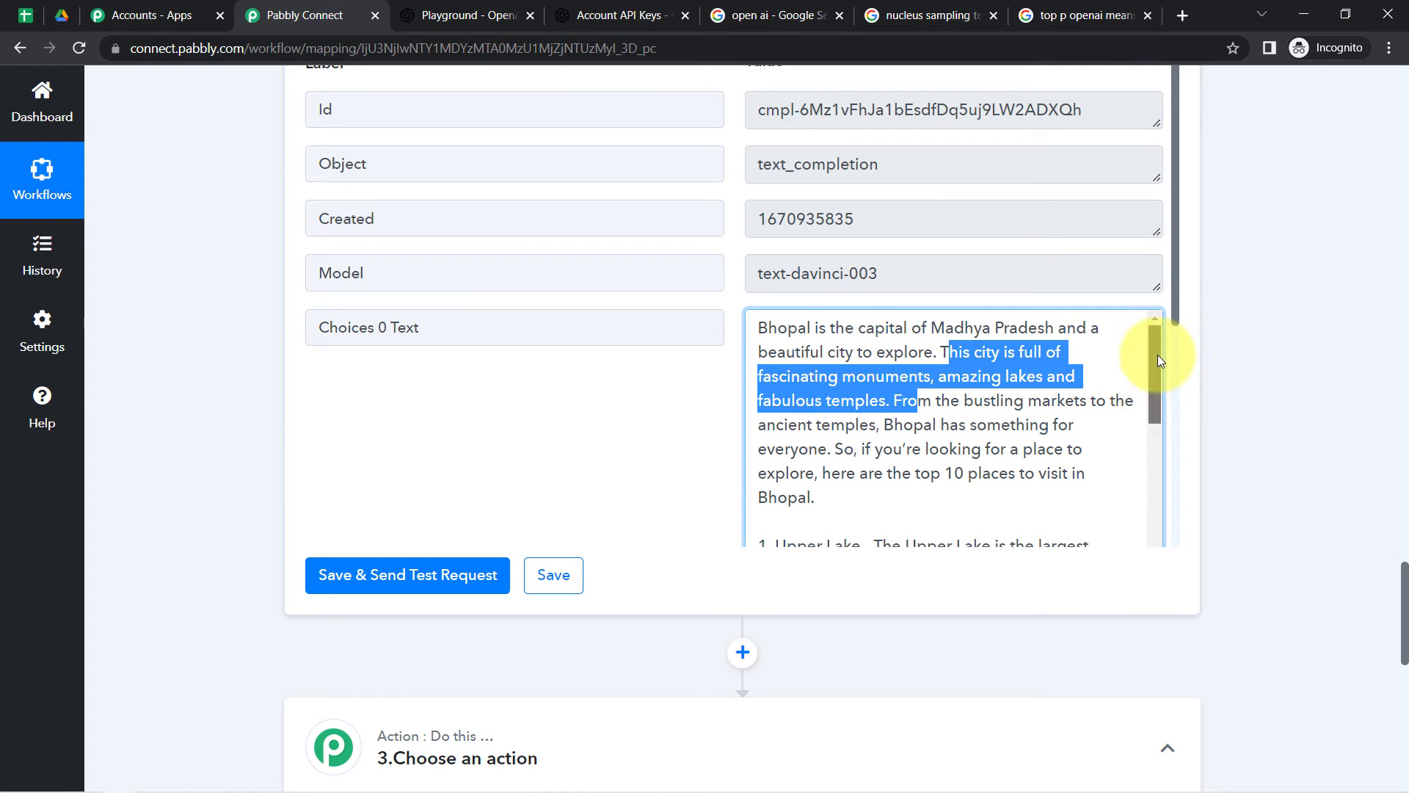
pyautogui.moveTo(1156, 354); pyautogui.dragTo(1149, 425)
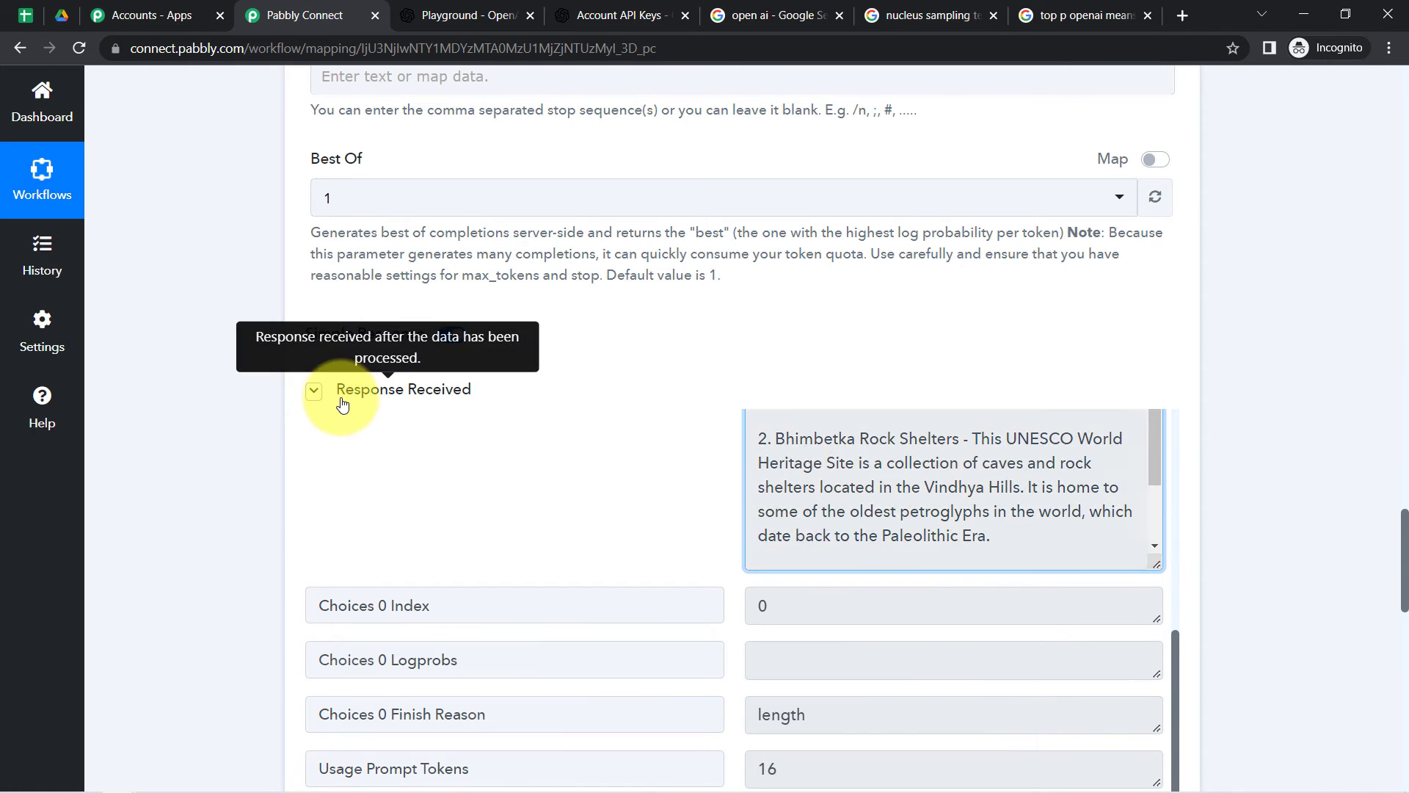
pyautogui.click(314, 391)
pyautogui.click(316, 391)
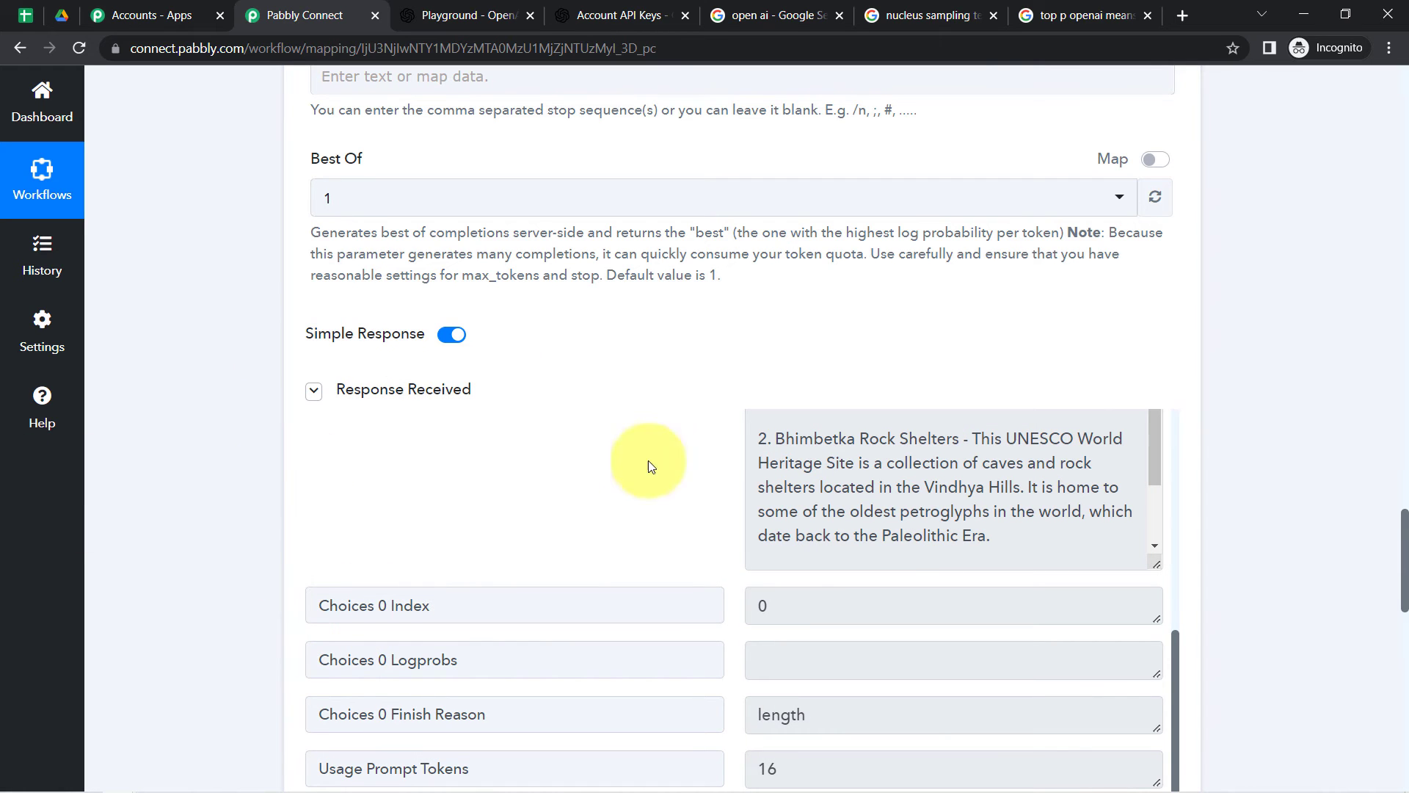
# Step: Set the workflow's third action to OpenAI with the Generate Image event
pyautogui.moveTo(1404, 544); pyautogui.dragTo(1405, 672)
pyautogui.click(560, 342)
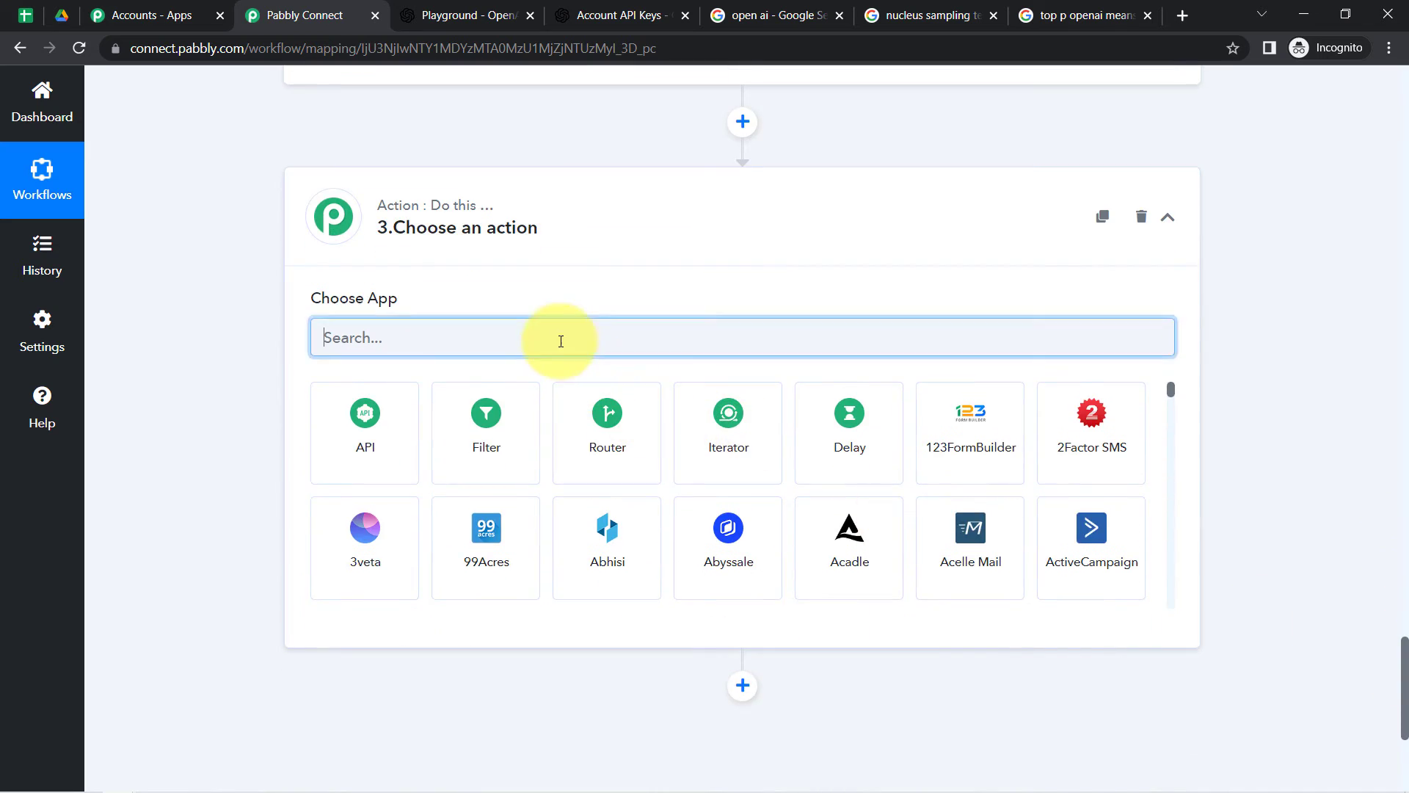
pyautogui.write('lpw')
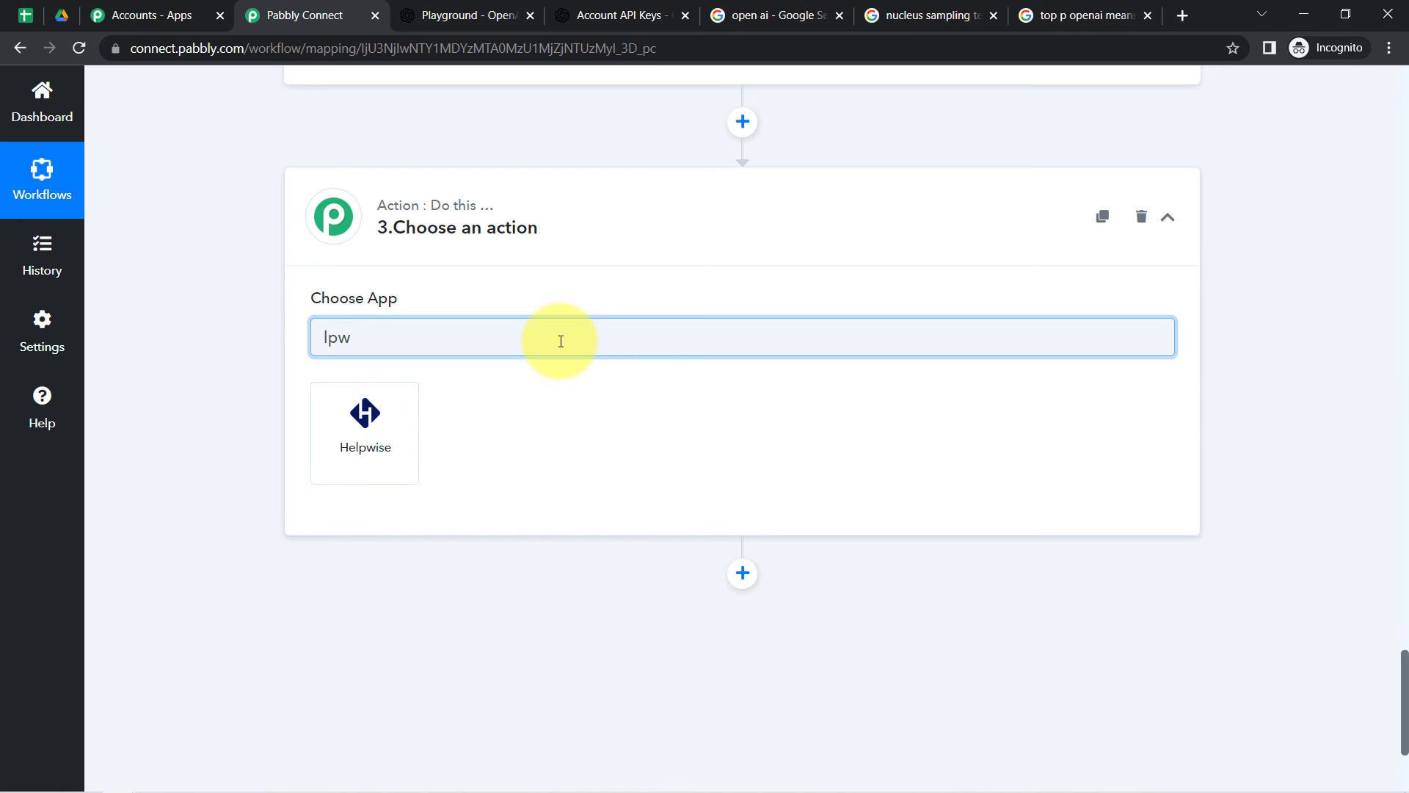
pyautogui.press('BackSpace')
pyautogui.press('BackSpace')
pyautogui.press('BackSpace')
pyautogui.write('open')
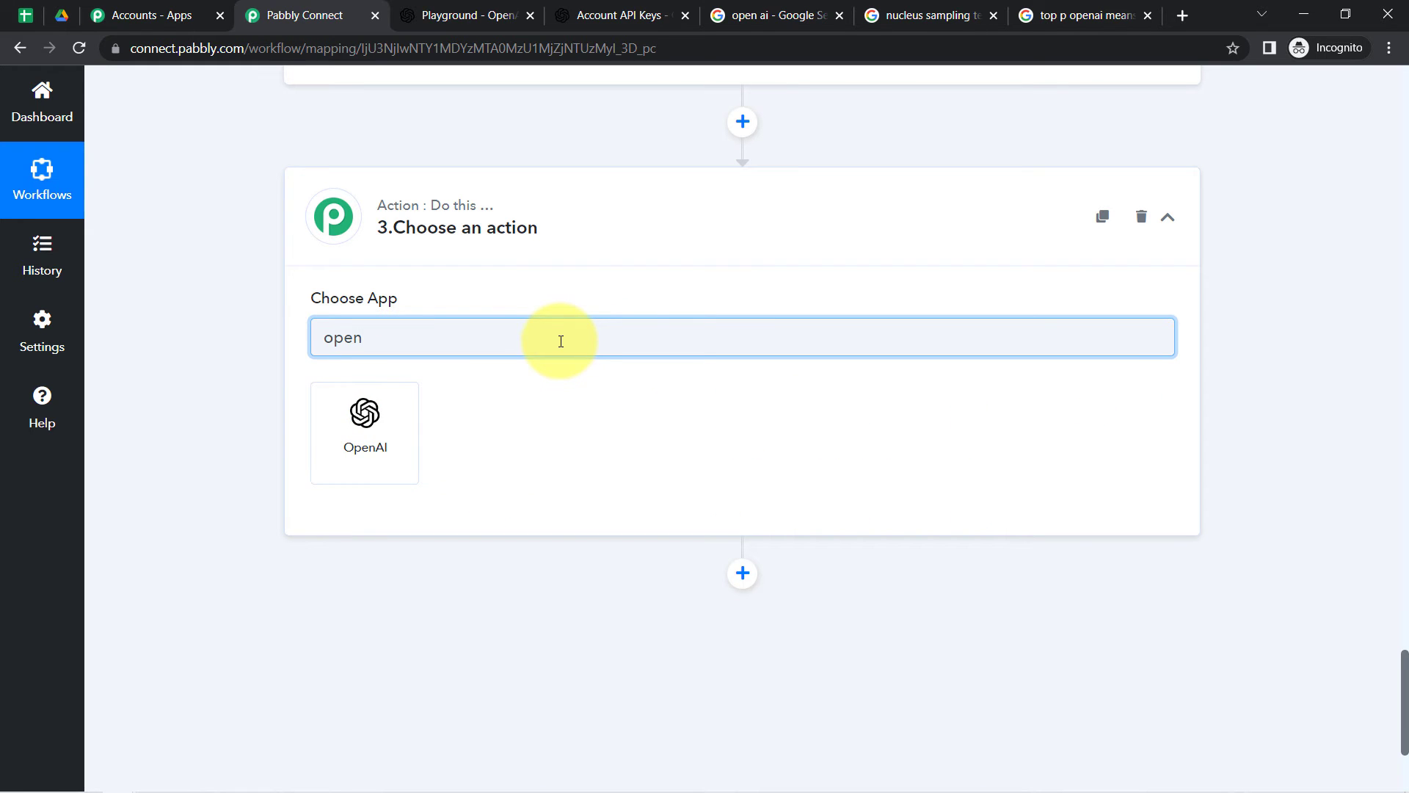
pyautogui.click(369, 443)
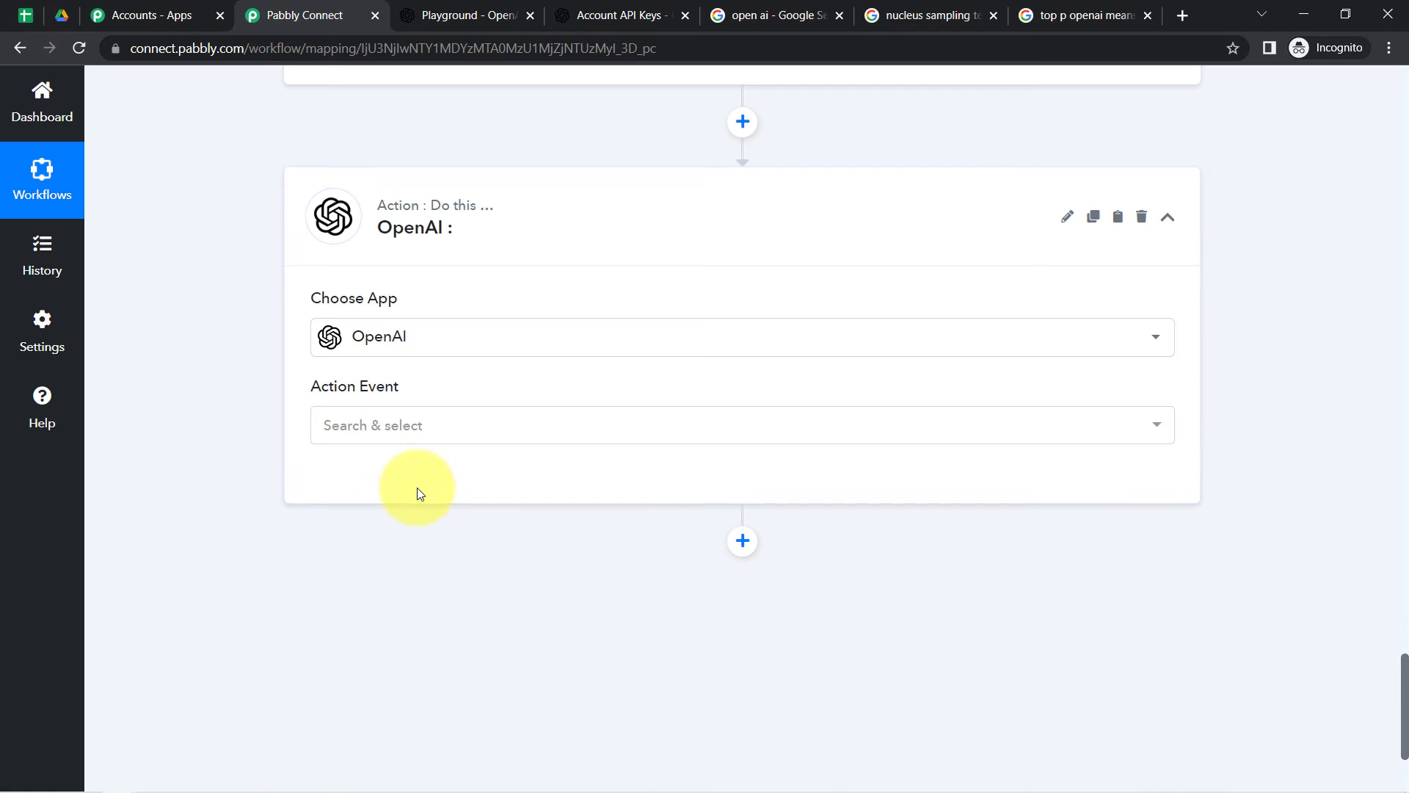
pyautogui.click(394, 436)
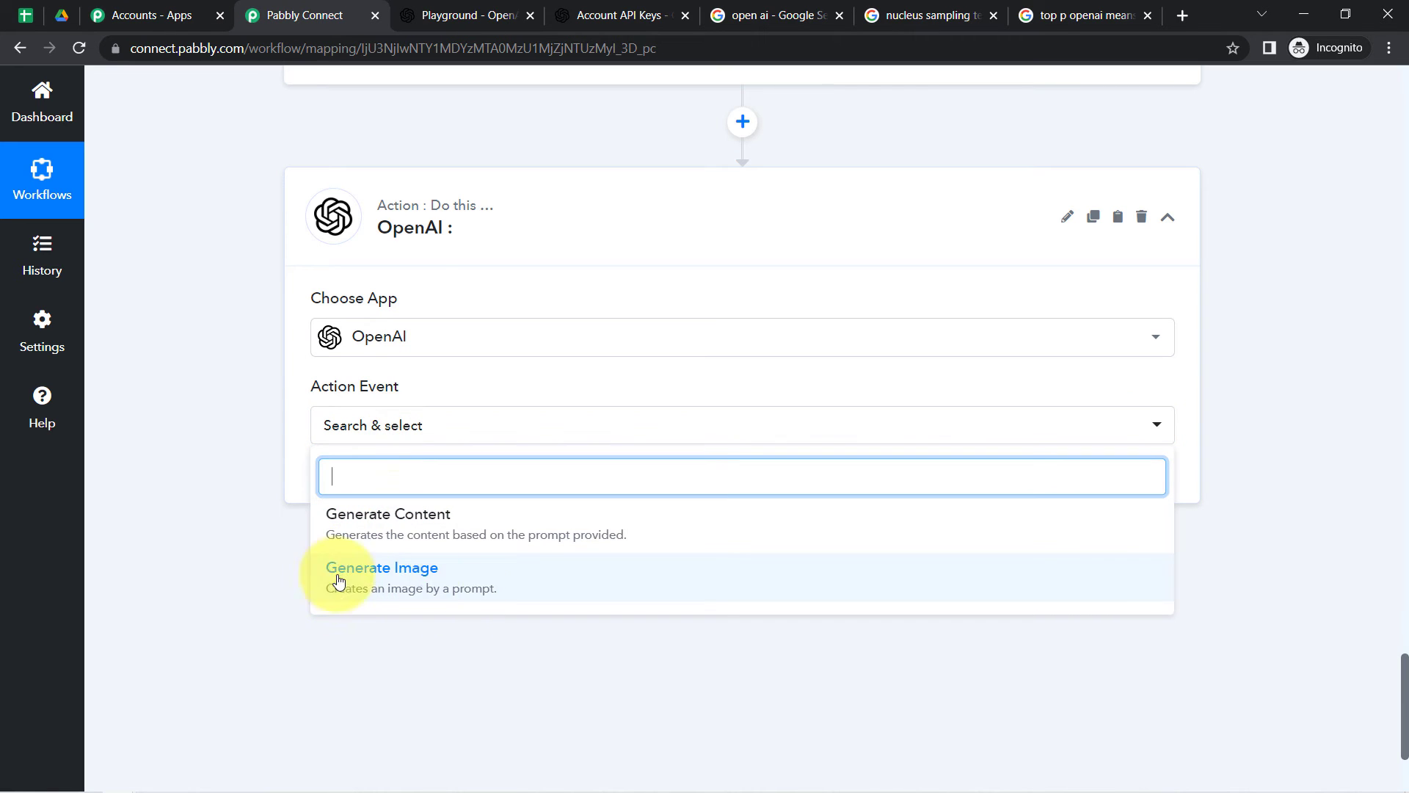
pyautogui.click(439, 569)
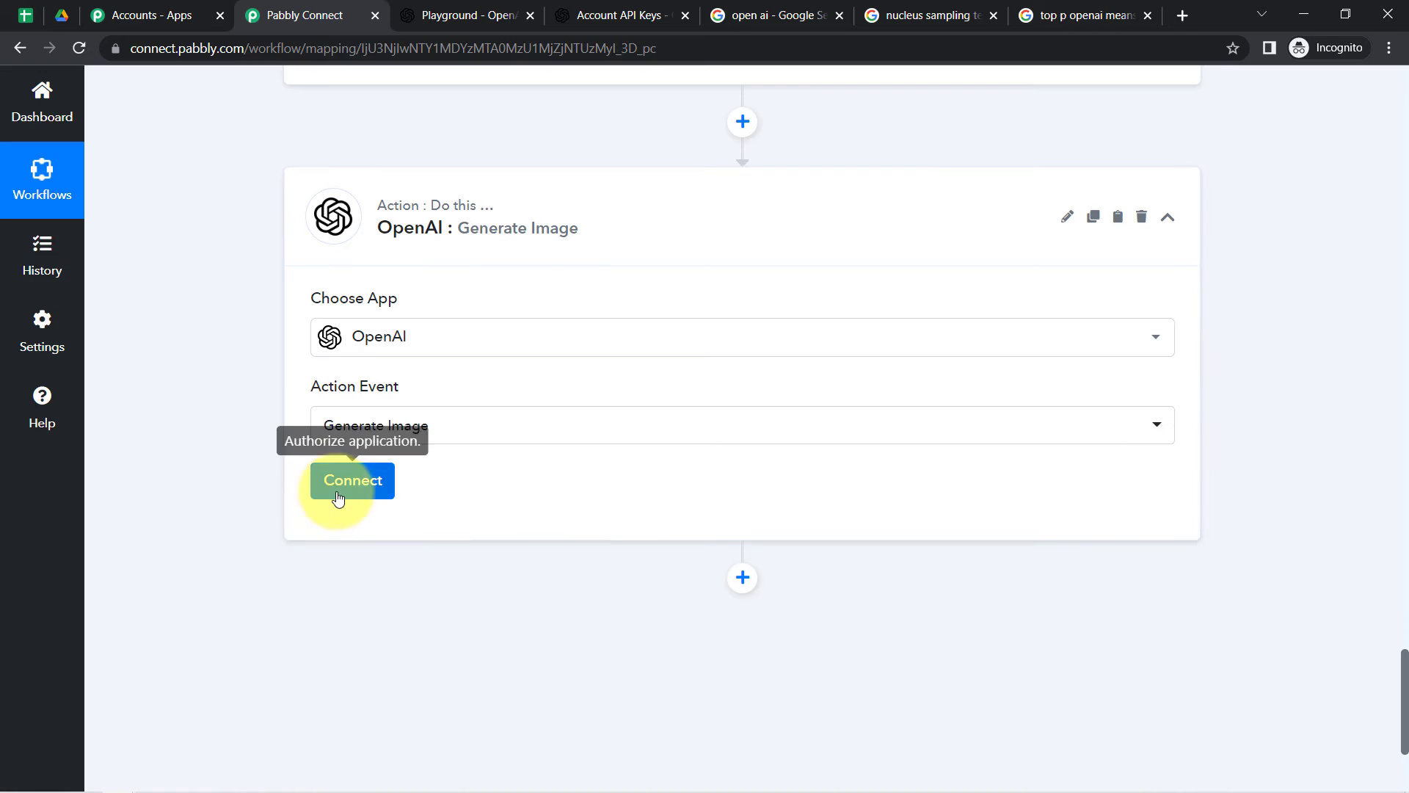
# Step: Use the existing OpenAI #53 connection and set the image prompt to "Crate an image on -" followed by the mapped Blog Title
pyautogui.click(362, 478)
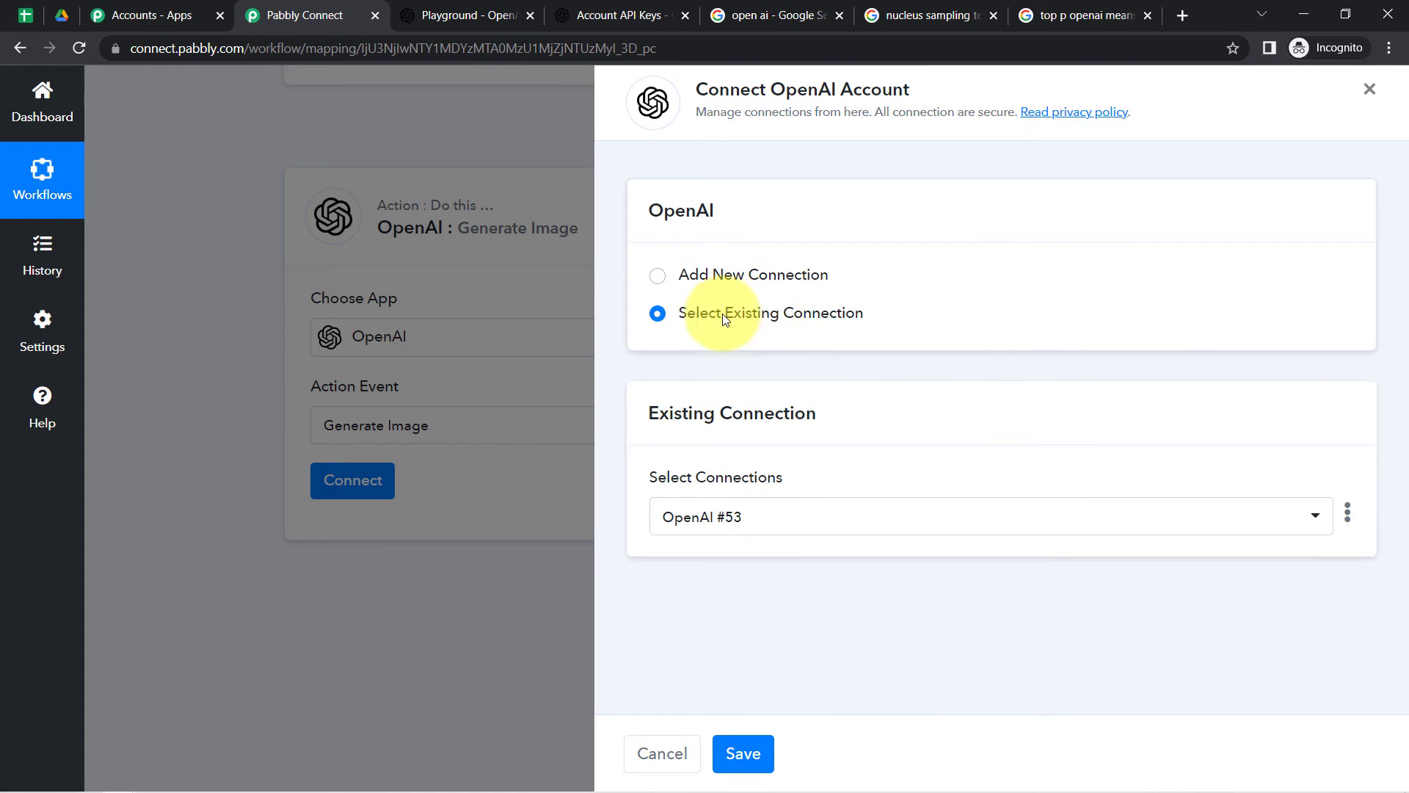
pyautogui.click(740, 756)
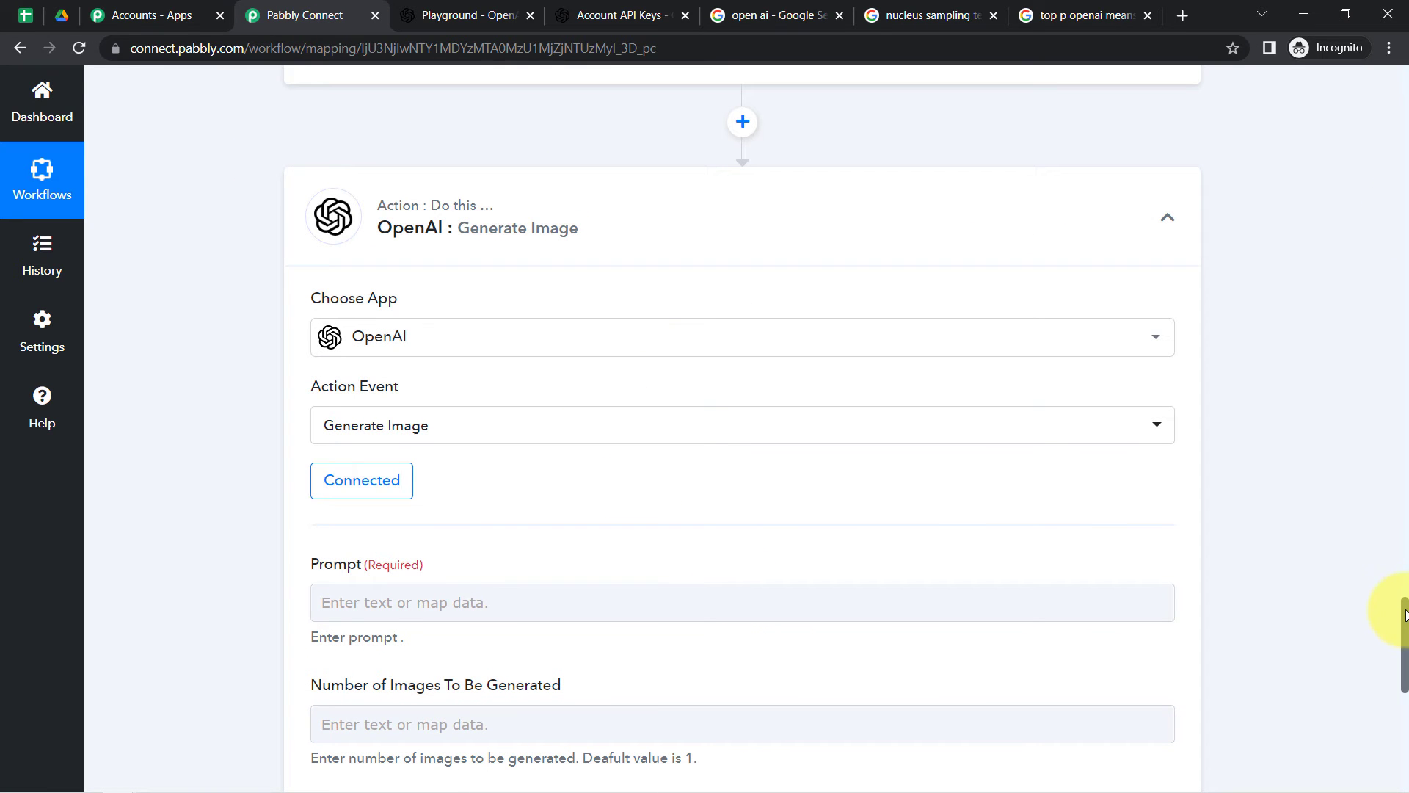
pyautogui.scroll(-5, 1405, 615)
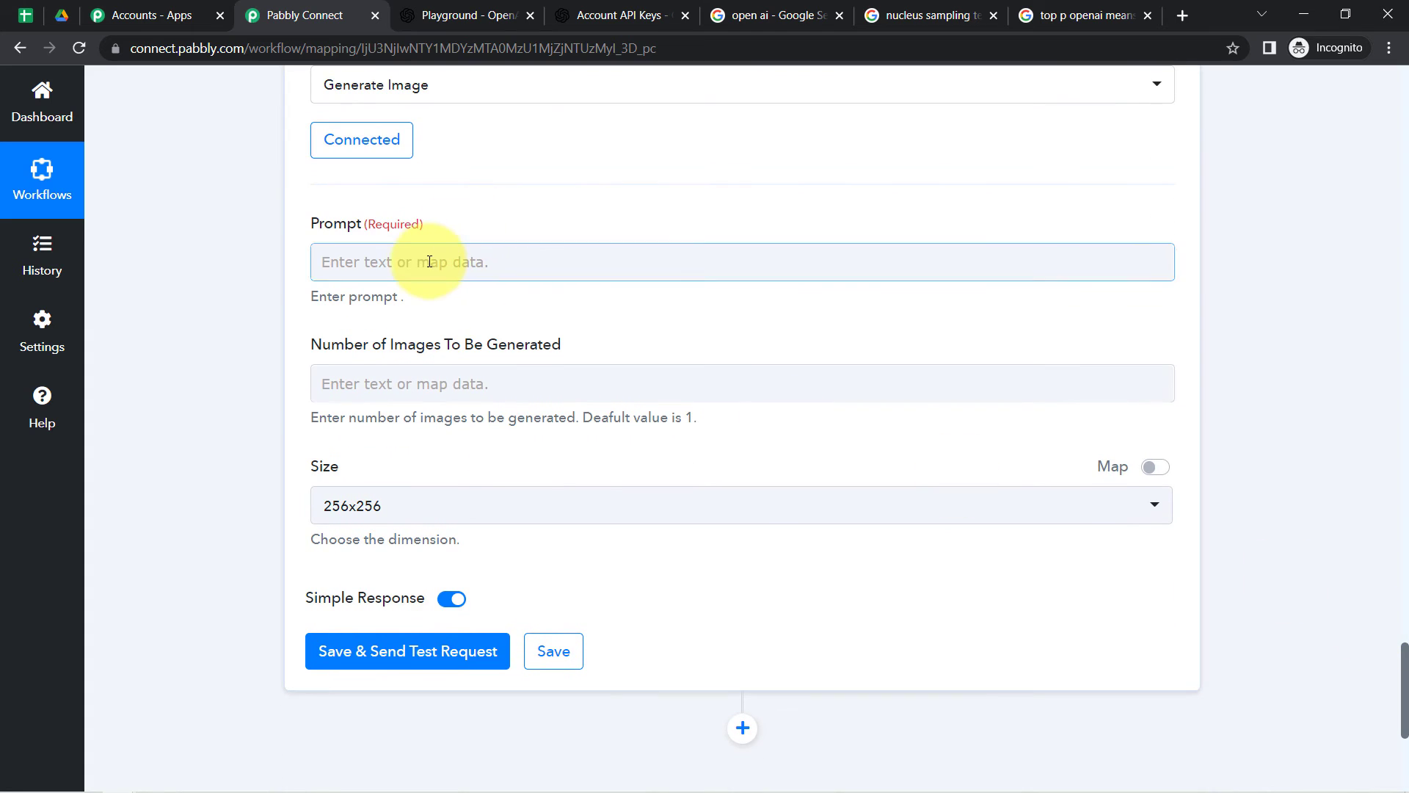
pyautogui.click(429, 261)
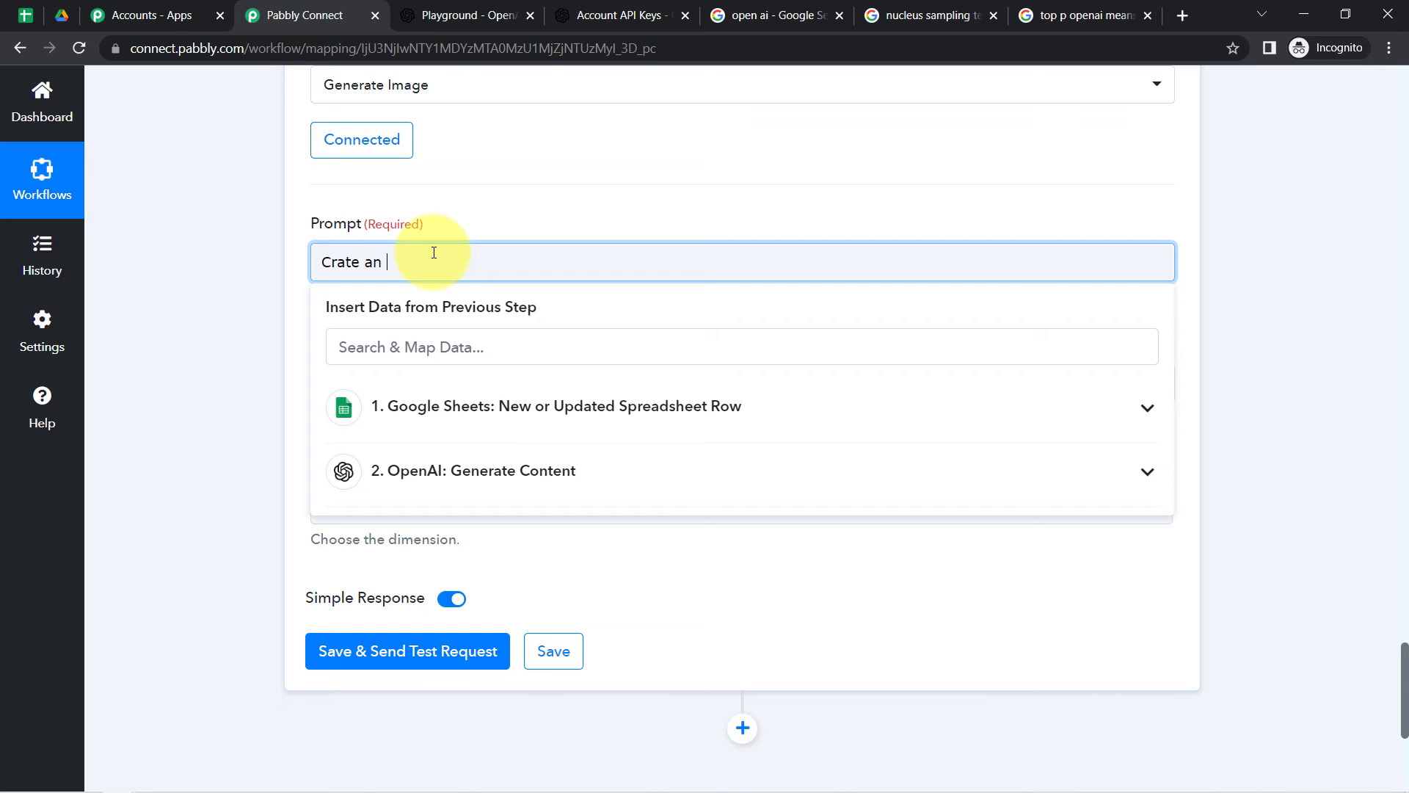
pyautogui.click(533, 257)
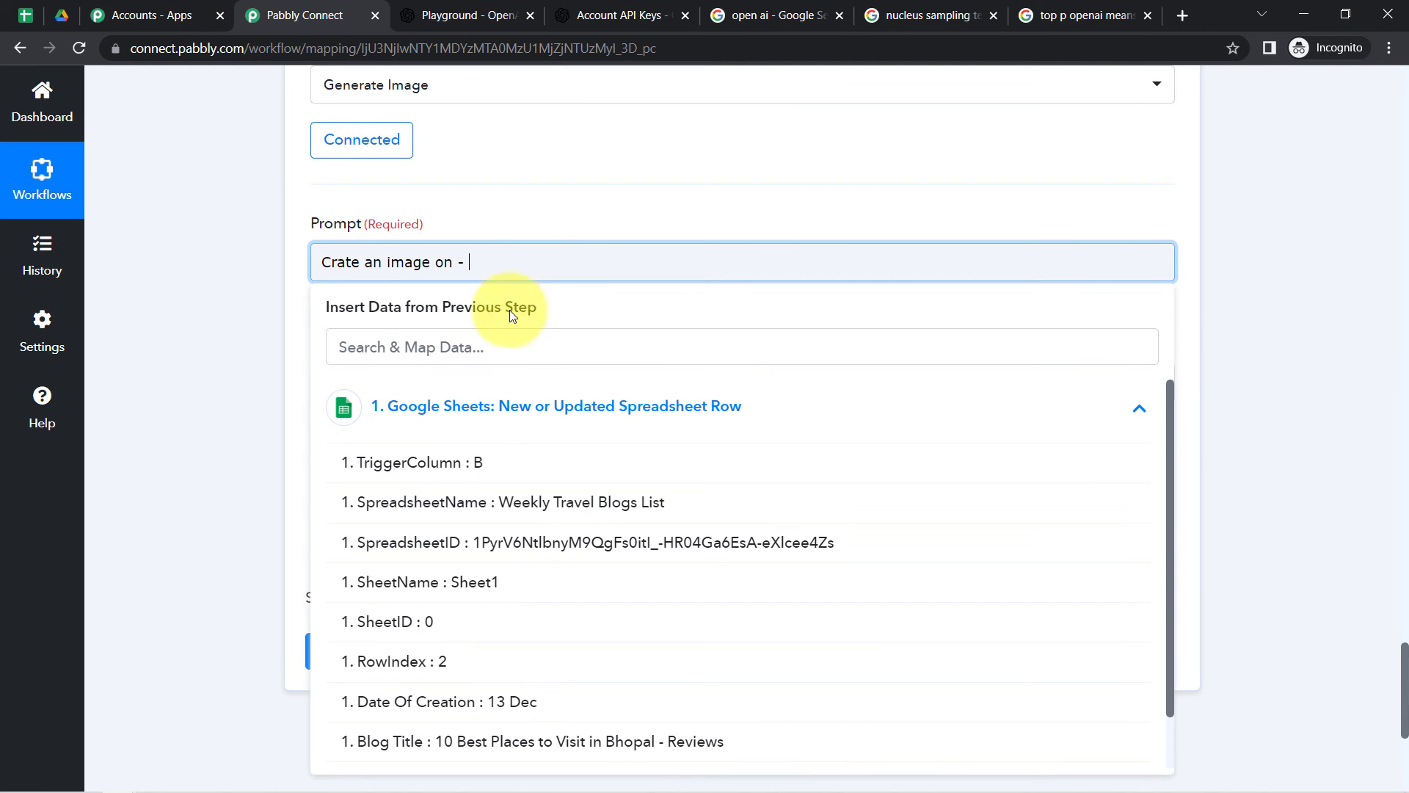
pyautogui.click(469, 743)
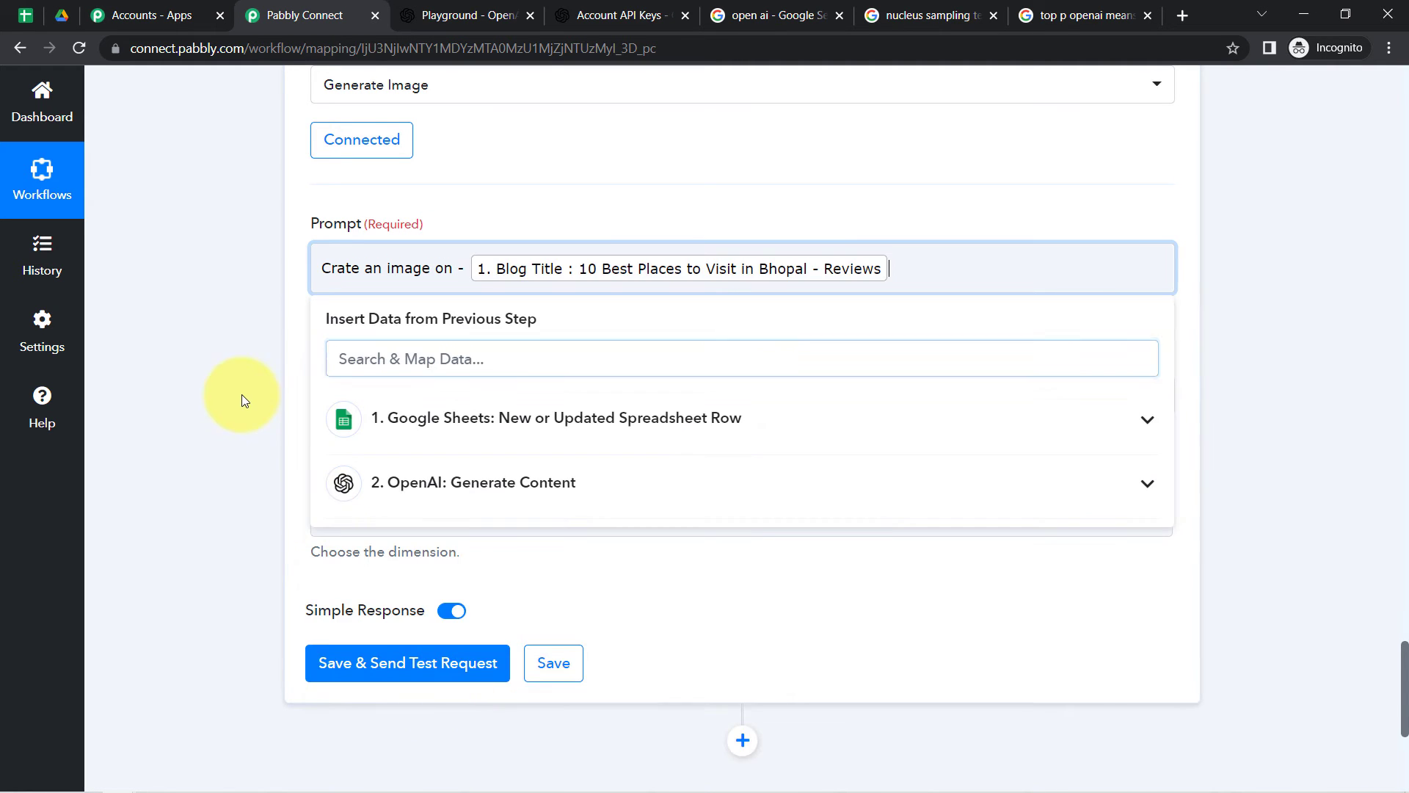
pyautogui.click(235, 398)
# Step: Leave the number of images blank, set the image size to 512x512, and save and send a test request
pyautogui.moveTo(374, 360); pyautogui.dragTo(649, 367)
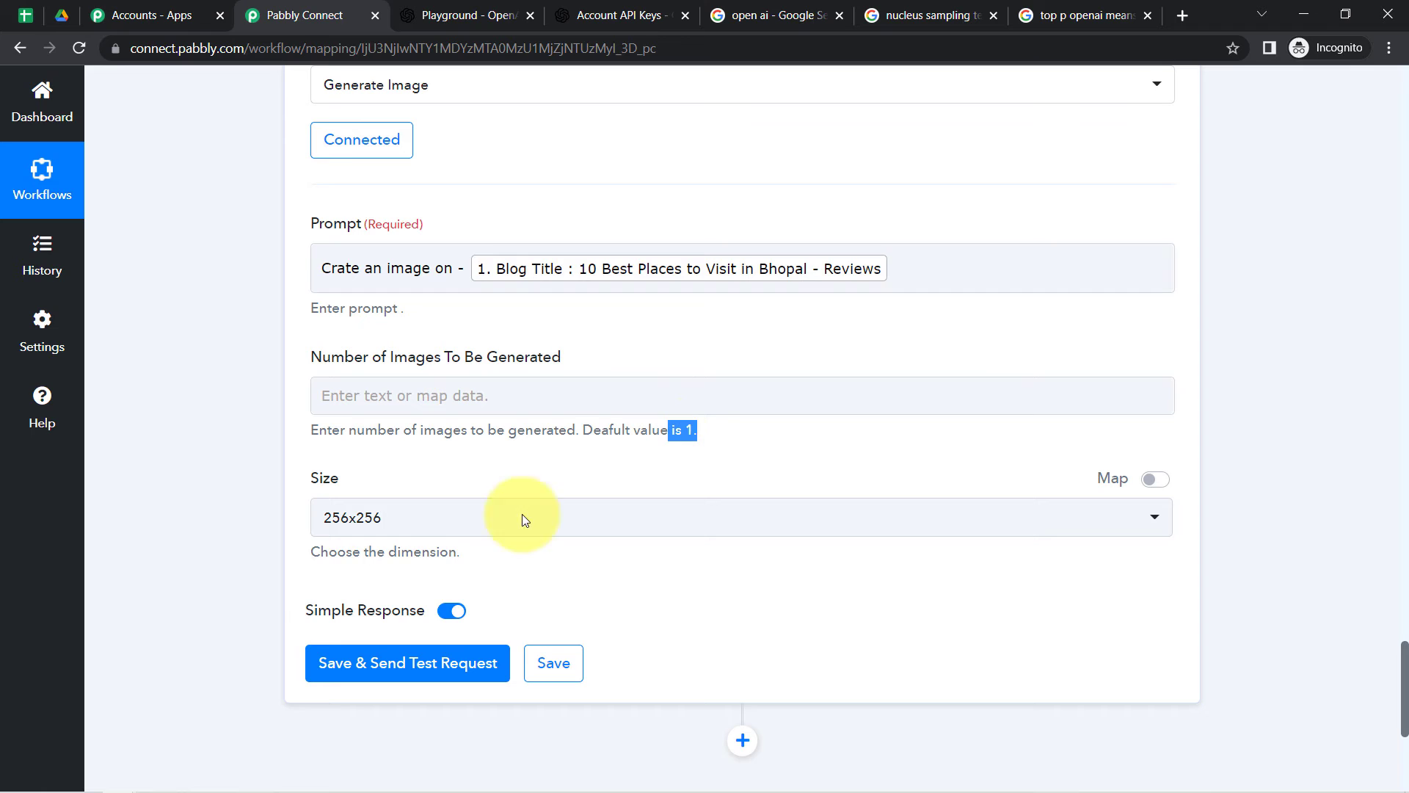
pyautogui.click(286, 579)
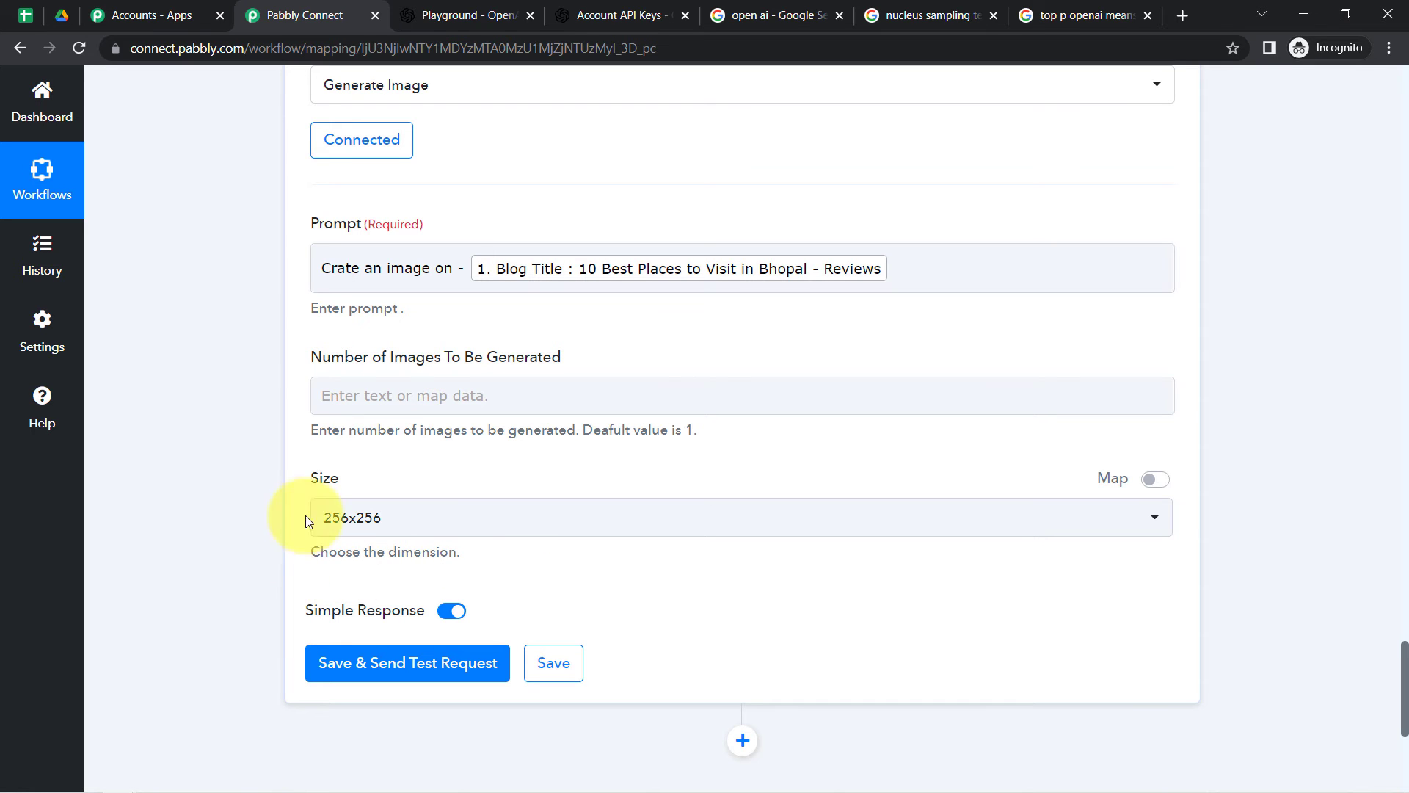
pyautogui.click(395, 539)
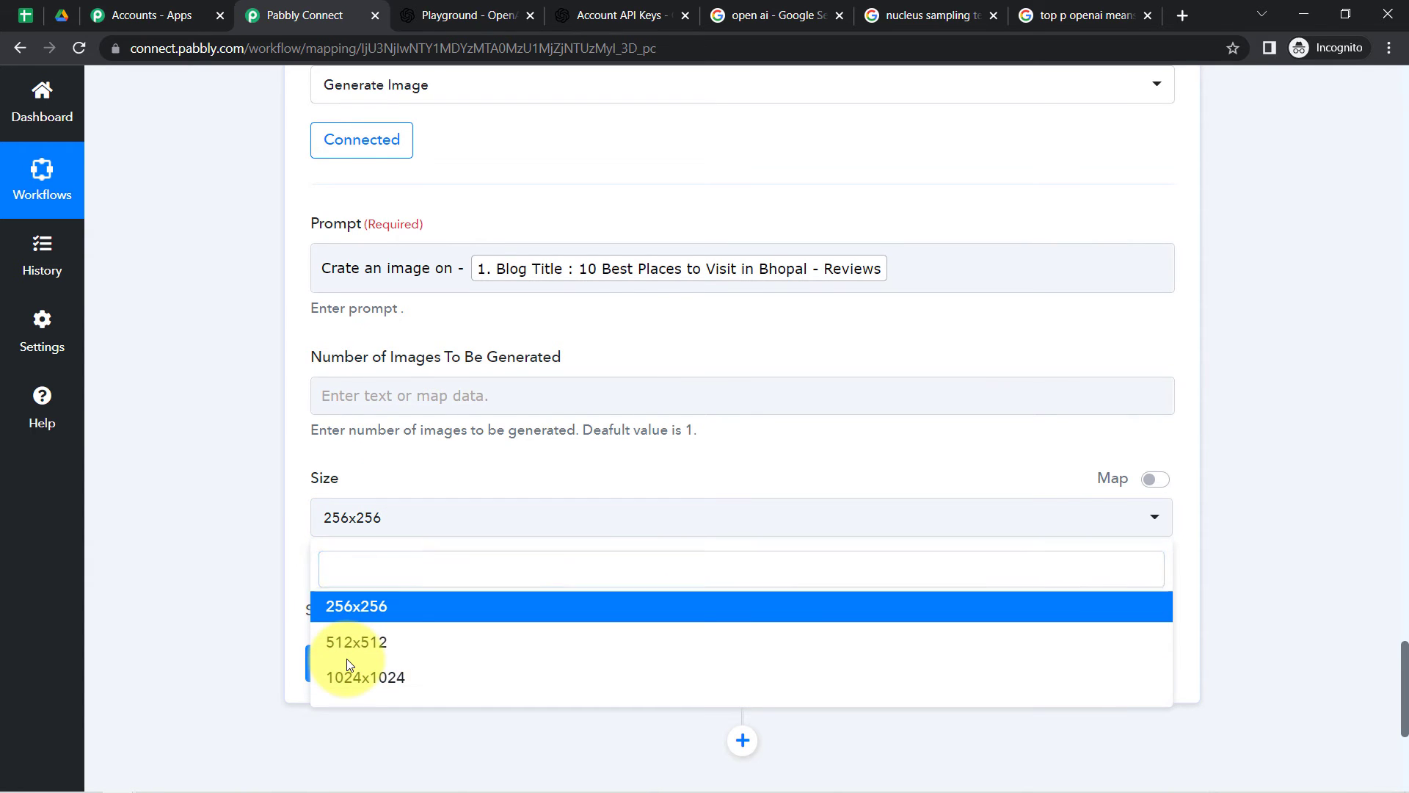
pyautogui.click(101, 509)
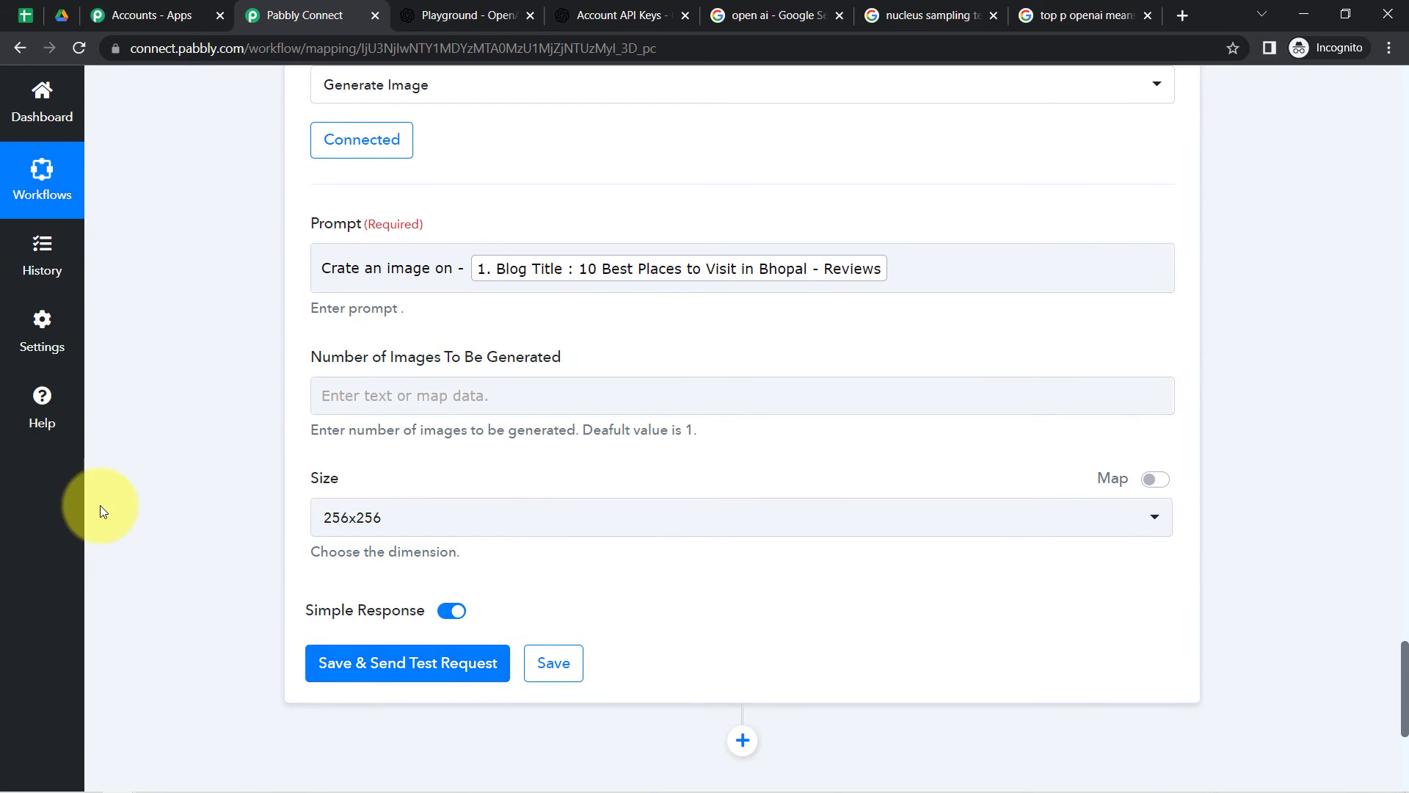
pyautogui.click(384, 527)
pyautogui.click(345, 644)
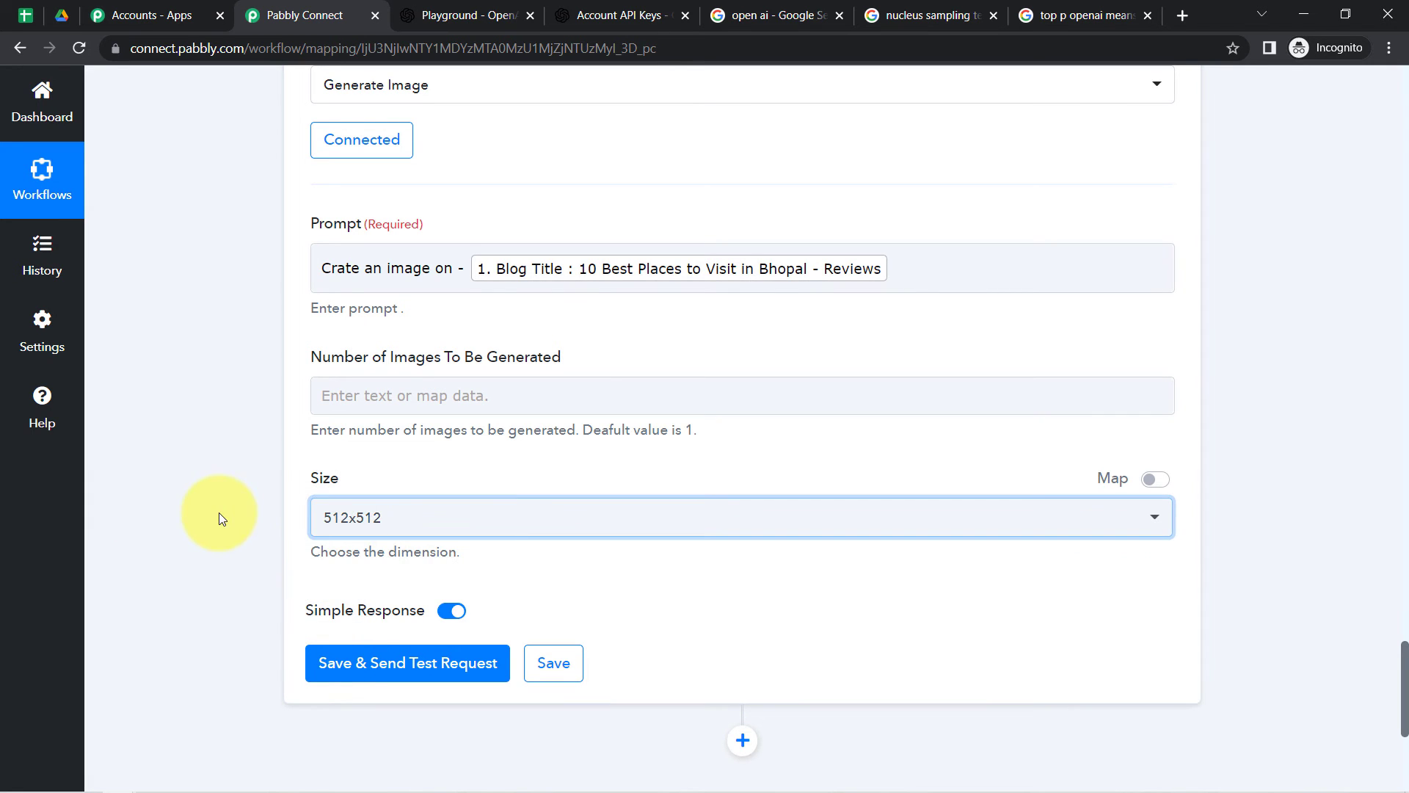
pyautogui.click(359, 656)
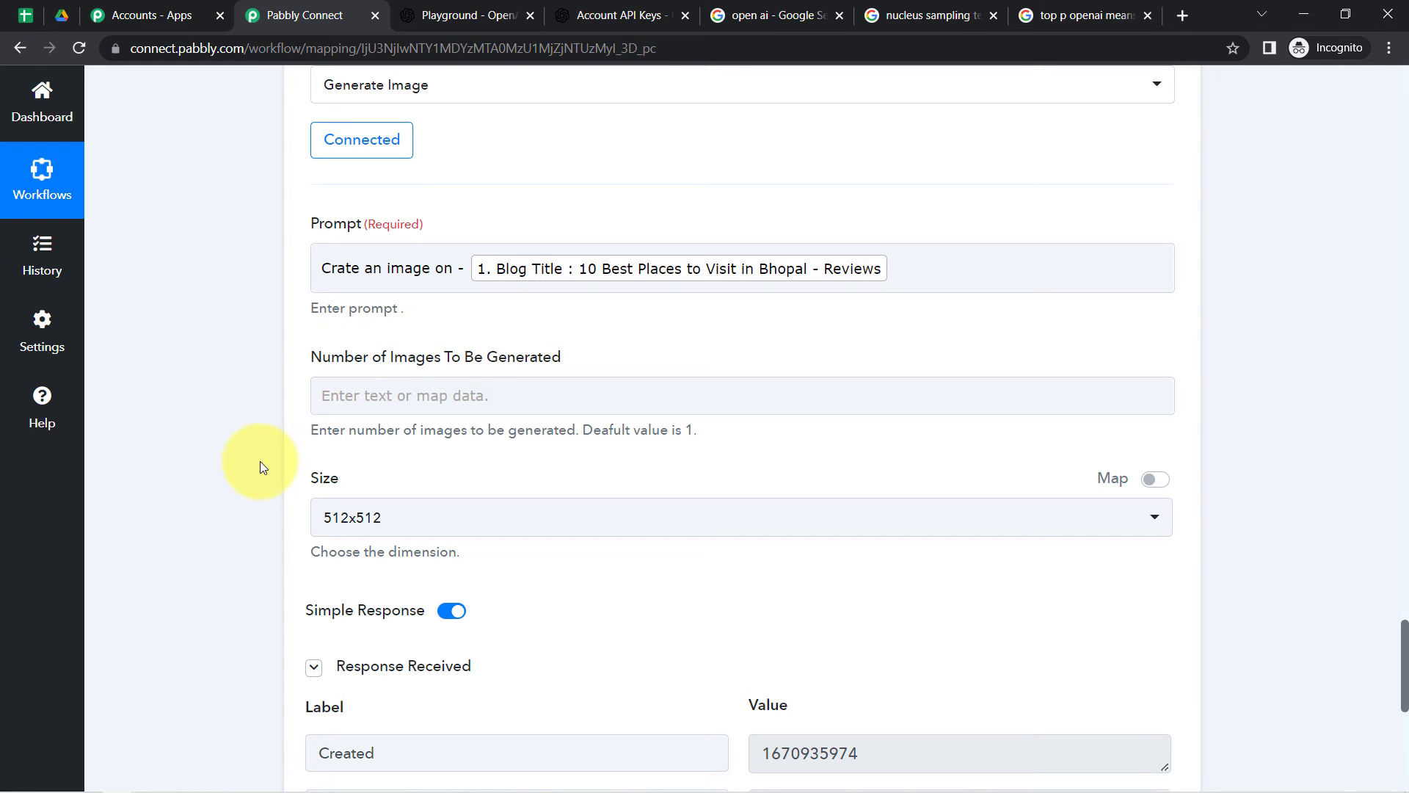
# Step: Copy the Data 0 Url value from the received response and open it in a new incognito window to view the generated image
pyautogui.scroll(-5, 260, 461)
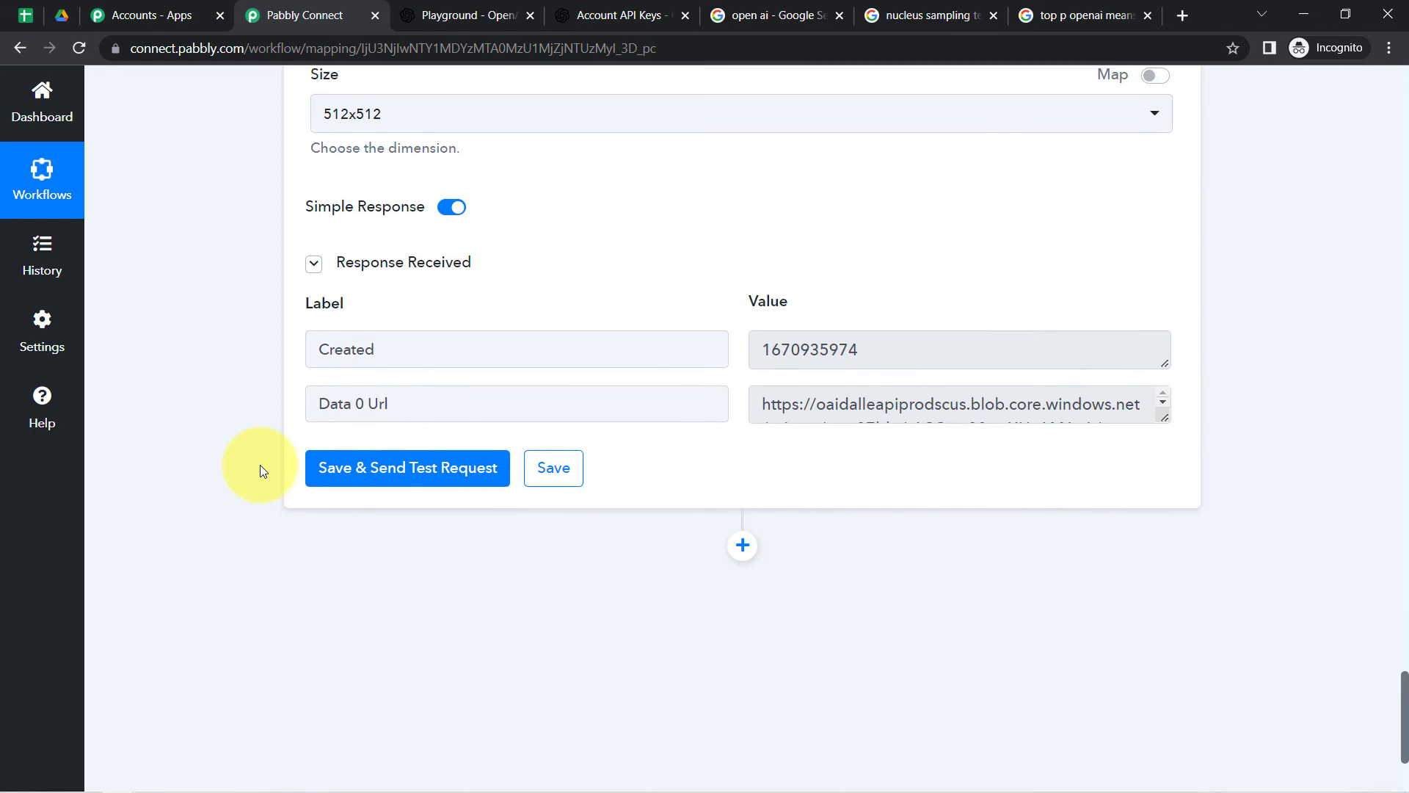
pyautogui.scroll(-1, 260, 470)
pyautogui.moveTo(1164, 312); pyautogui.dragTo(1144, 479)
pyautogui.click(1041, 372)
pyautogui.hotkey('ctrl', 'a')
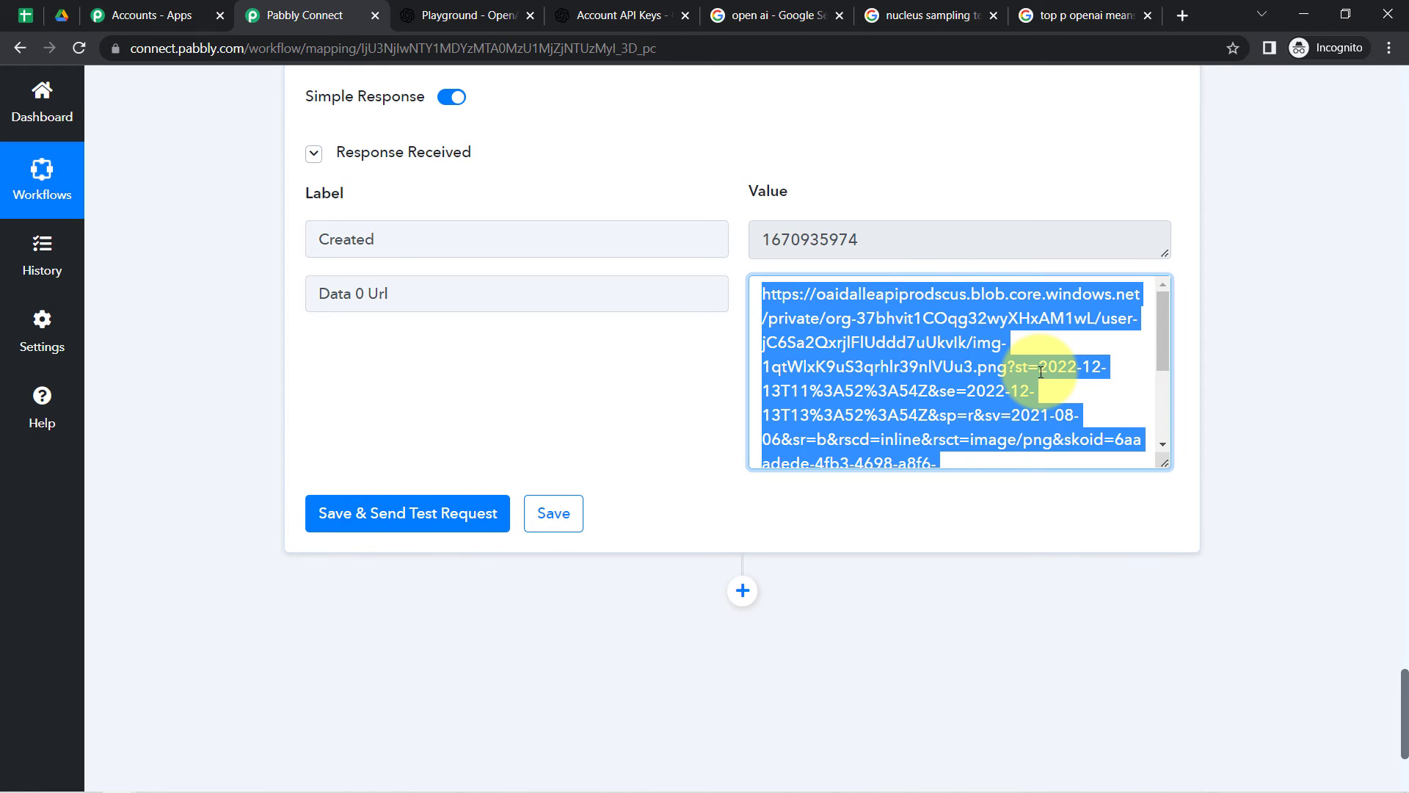
pyautogui.hotkey('ctrl', 'c')
pyautogui.hotkey('ctrl', 'shift', 'n')
pyautogui.hotkey('ctrl', 'v')
pyautogui.press('Return')
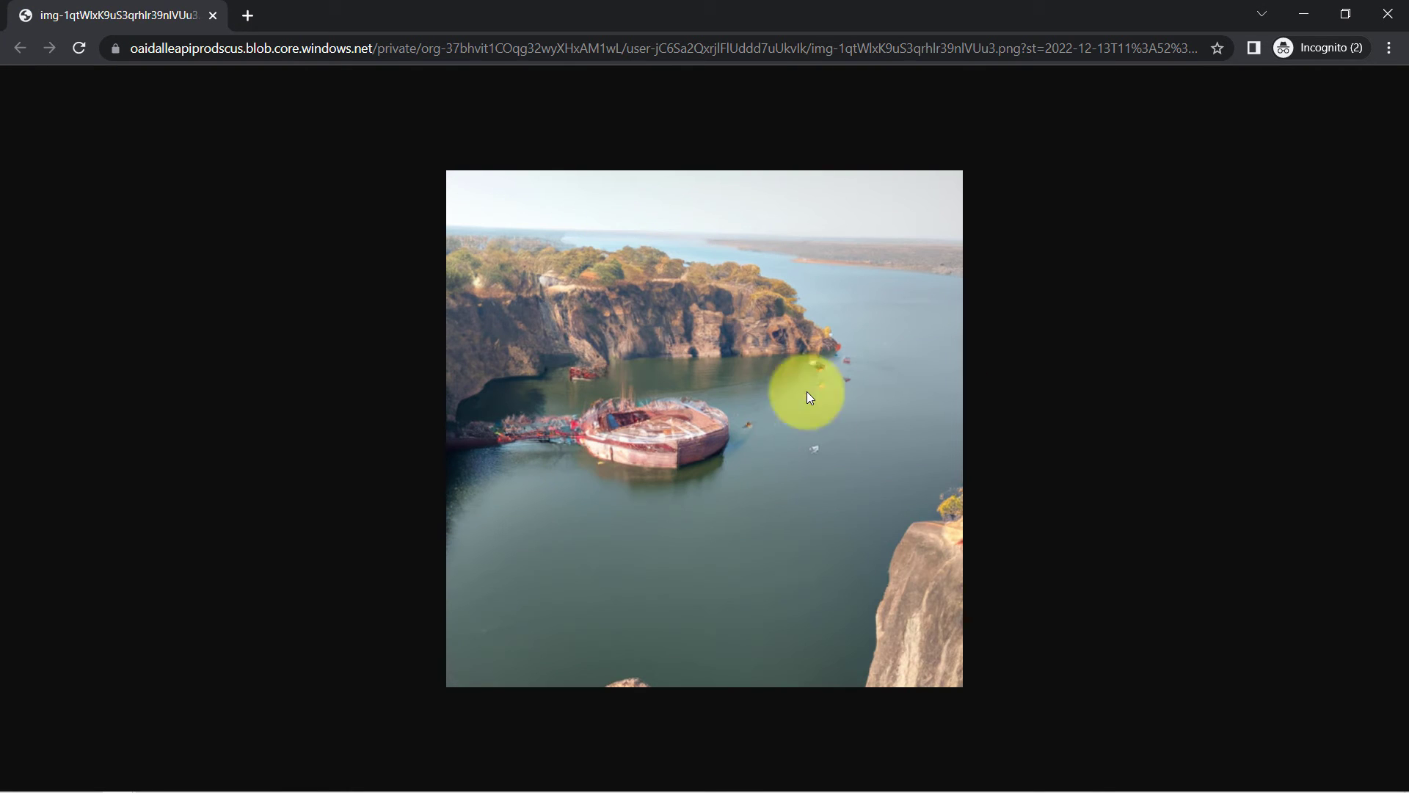
# Step: Close the generated image's window and return to the Pabbly Connect workflow
pyautogui.click(215, 20)
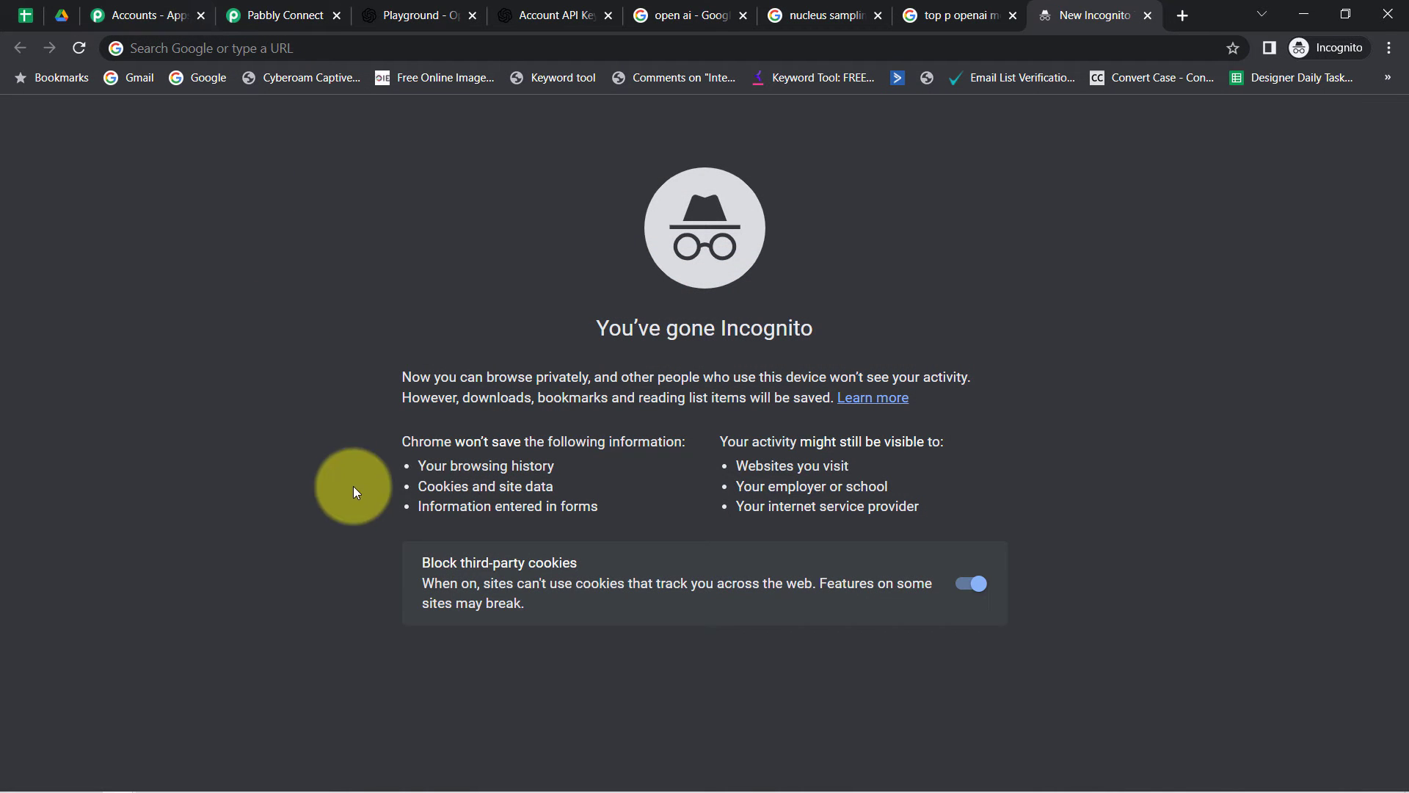
pyautogui.click(294, 6)
pyautogui.click(263, 346)
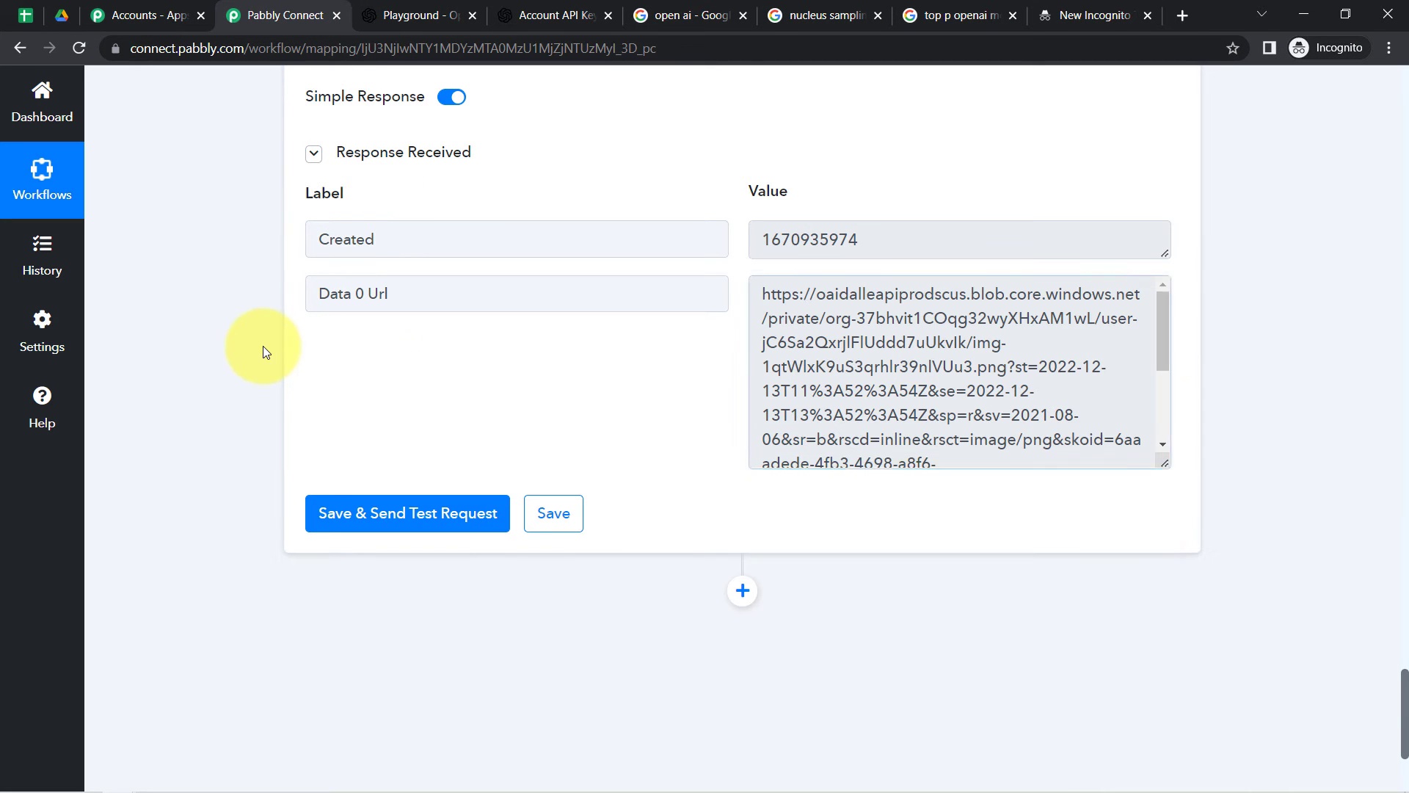
# Step: Add a fourth action after Generate Image using Google Docs with the Create a Blank Document event
pyautogui.moveTo(1404, 734); pyautogui.dragTo(1330, 764)
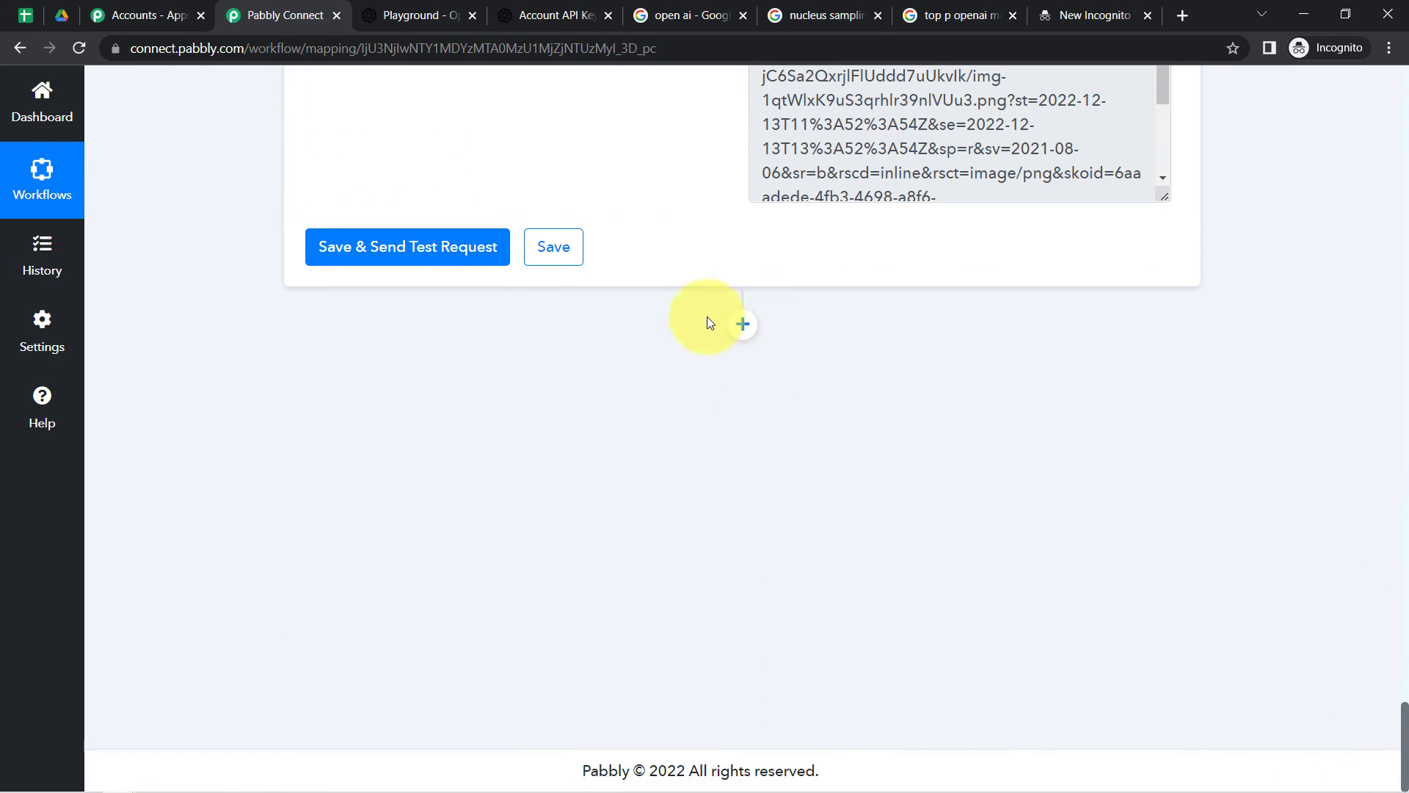
pyautogui.click(744, 325)
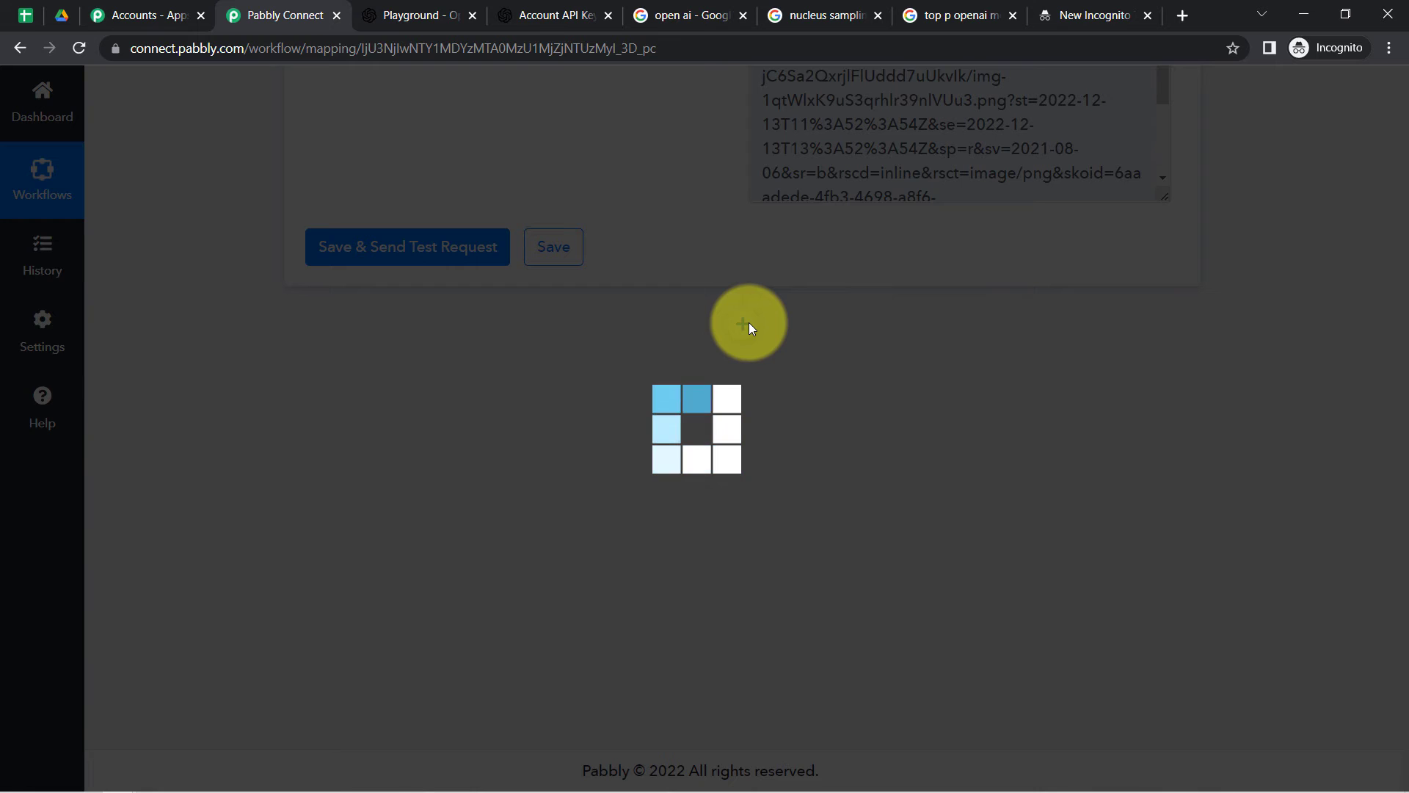
pyautogui.write('google do')
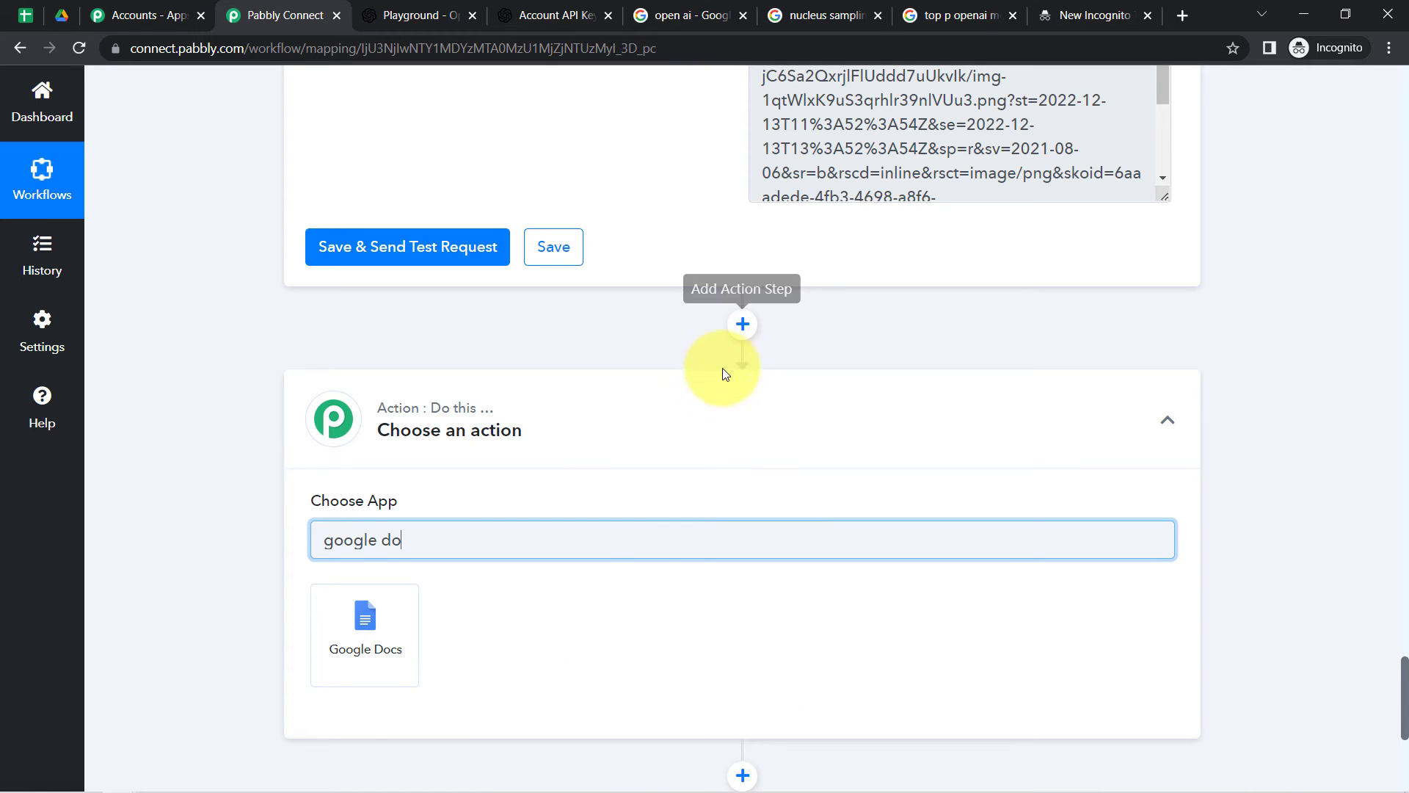
pyautogui.click(427, 622)
pyautogui.click(389, 646)
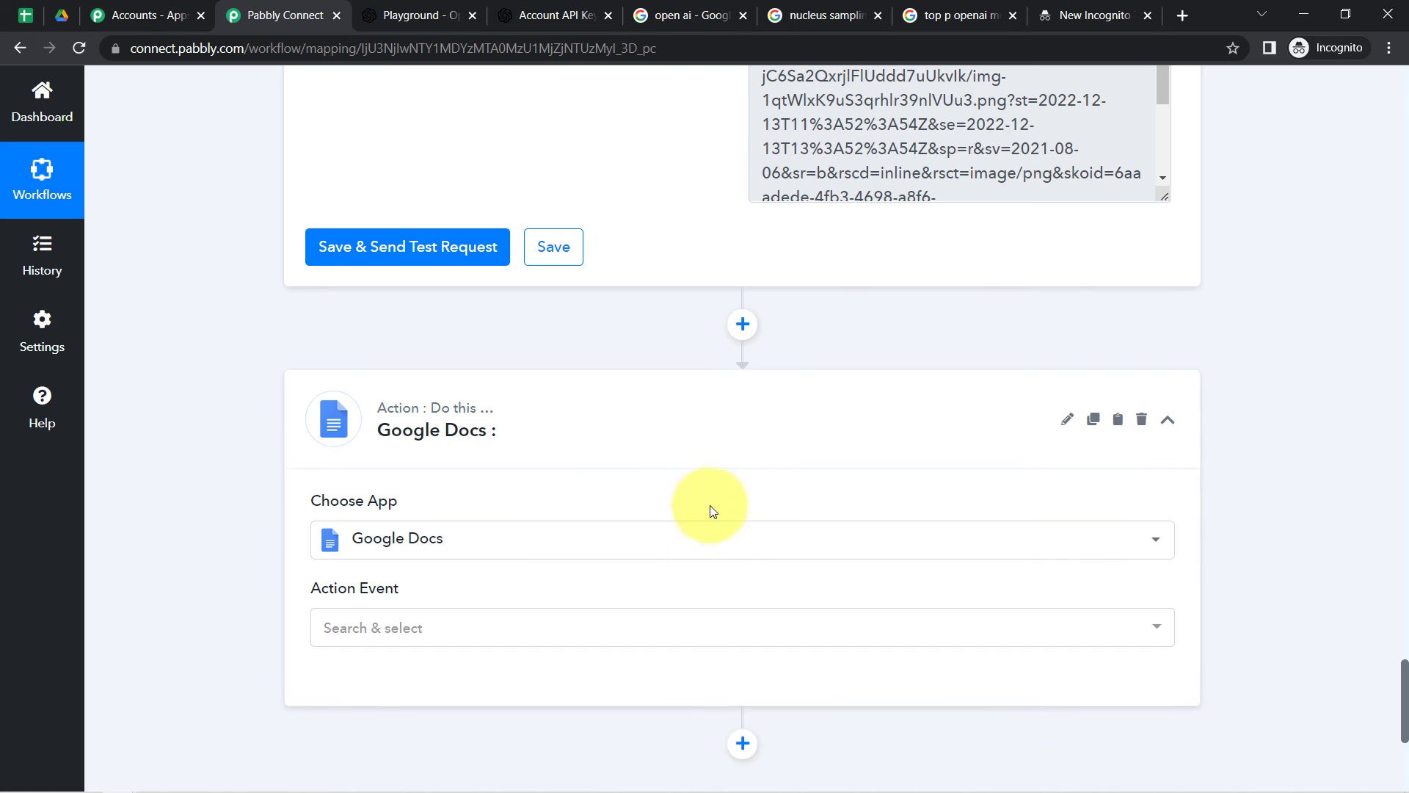
pyautogui.click(371, 628)
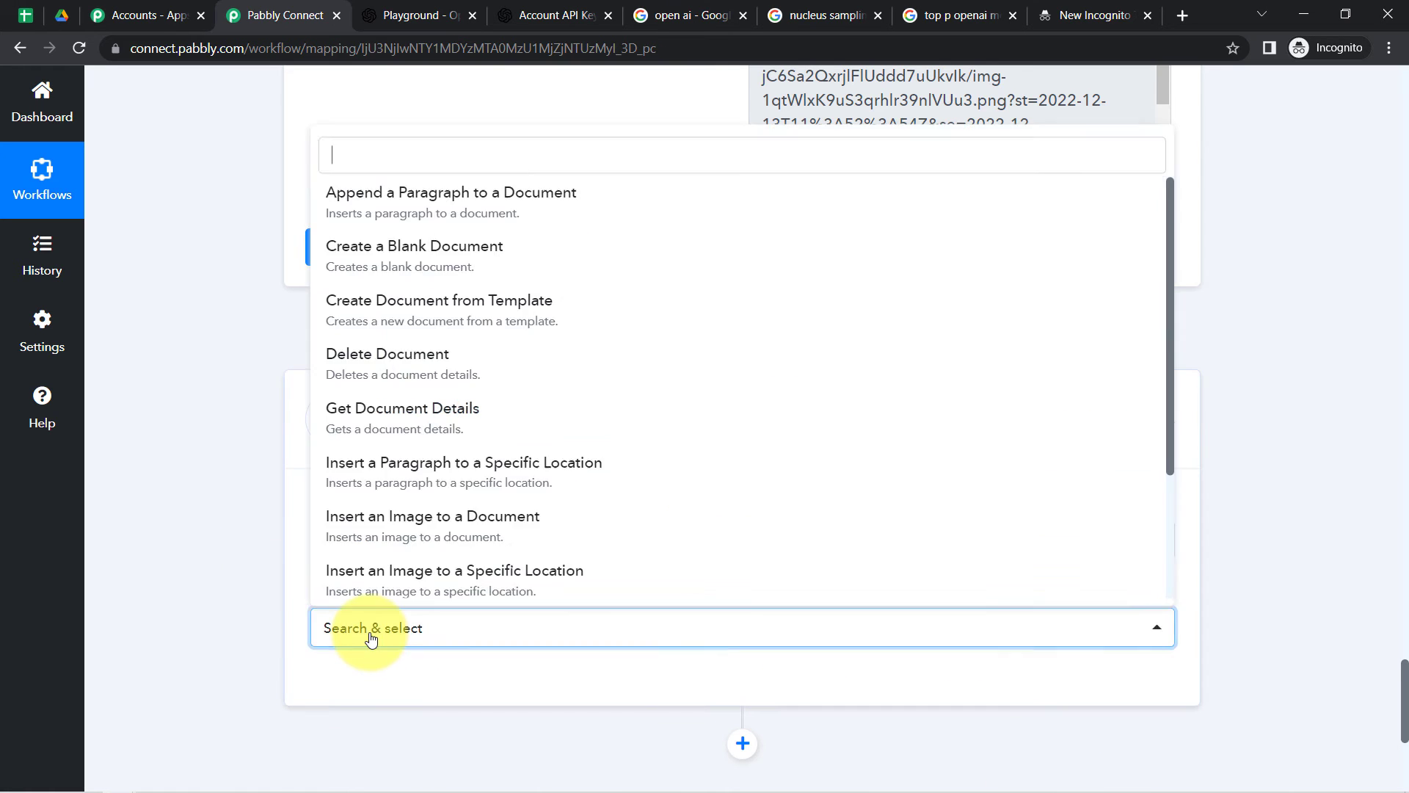
pyautogui.click(382, 116)
pyautogui.click(380, 634)
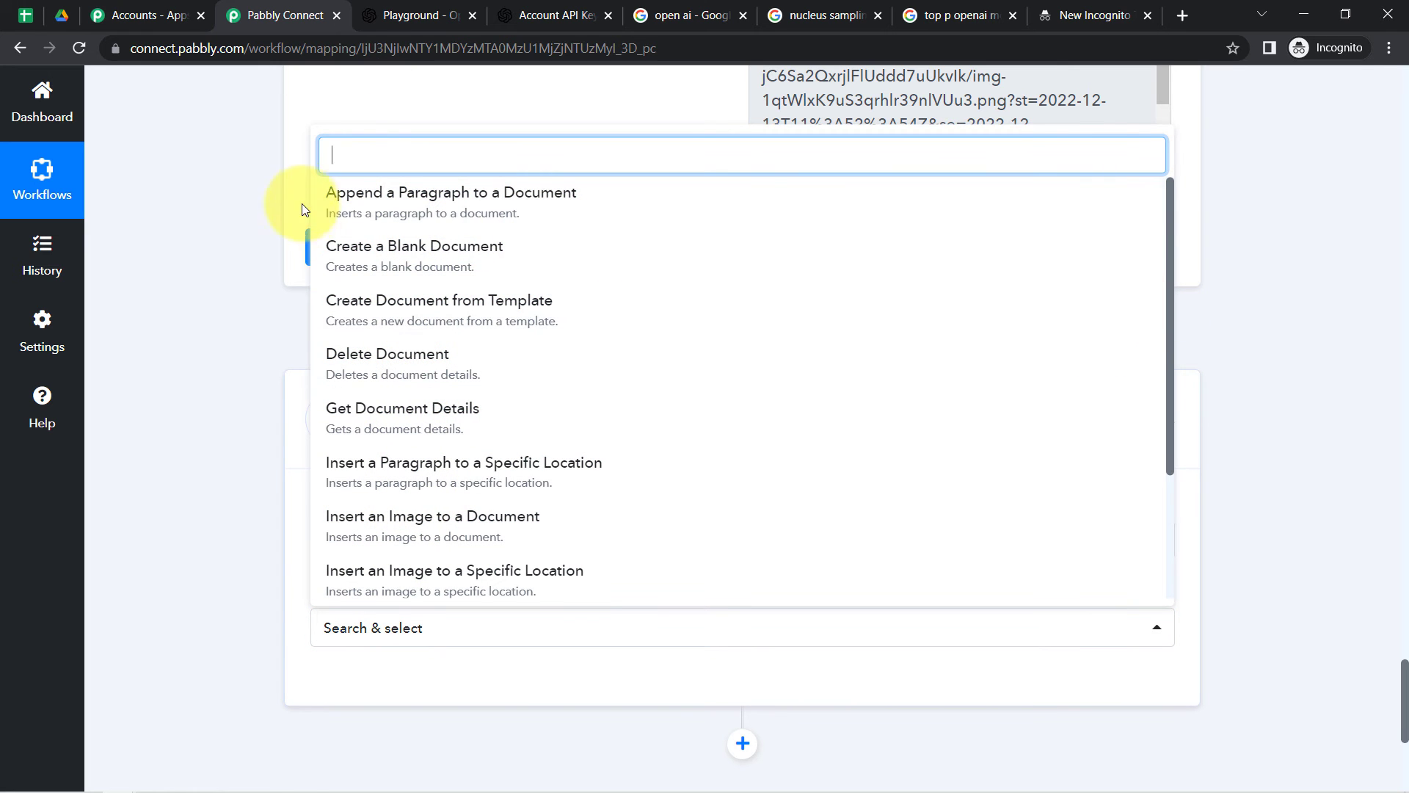
pyautogui.click(348, 248)
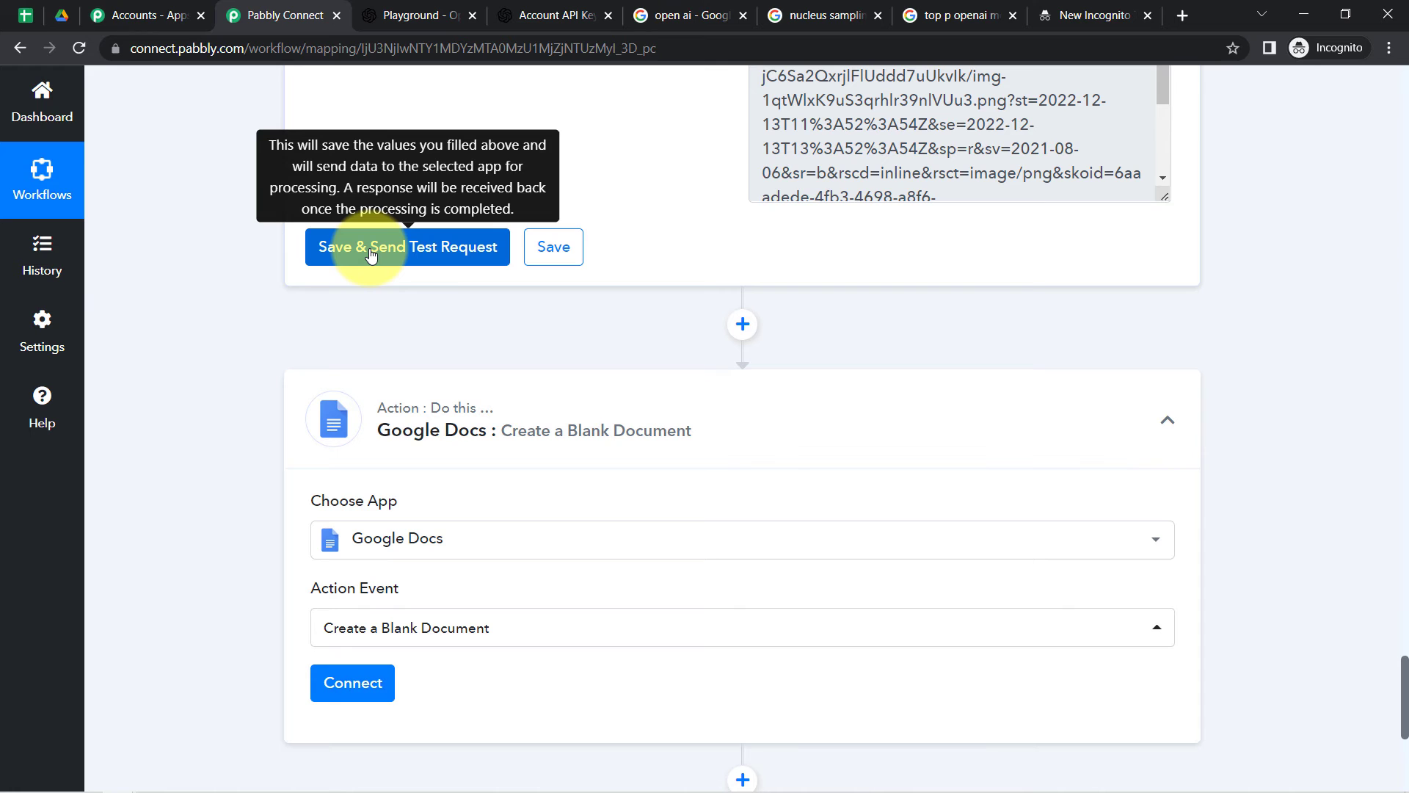
# Step: Add a new Google Docs connection for the action by signing in with the listed Google account
pyautogui.click(353, 683)
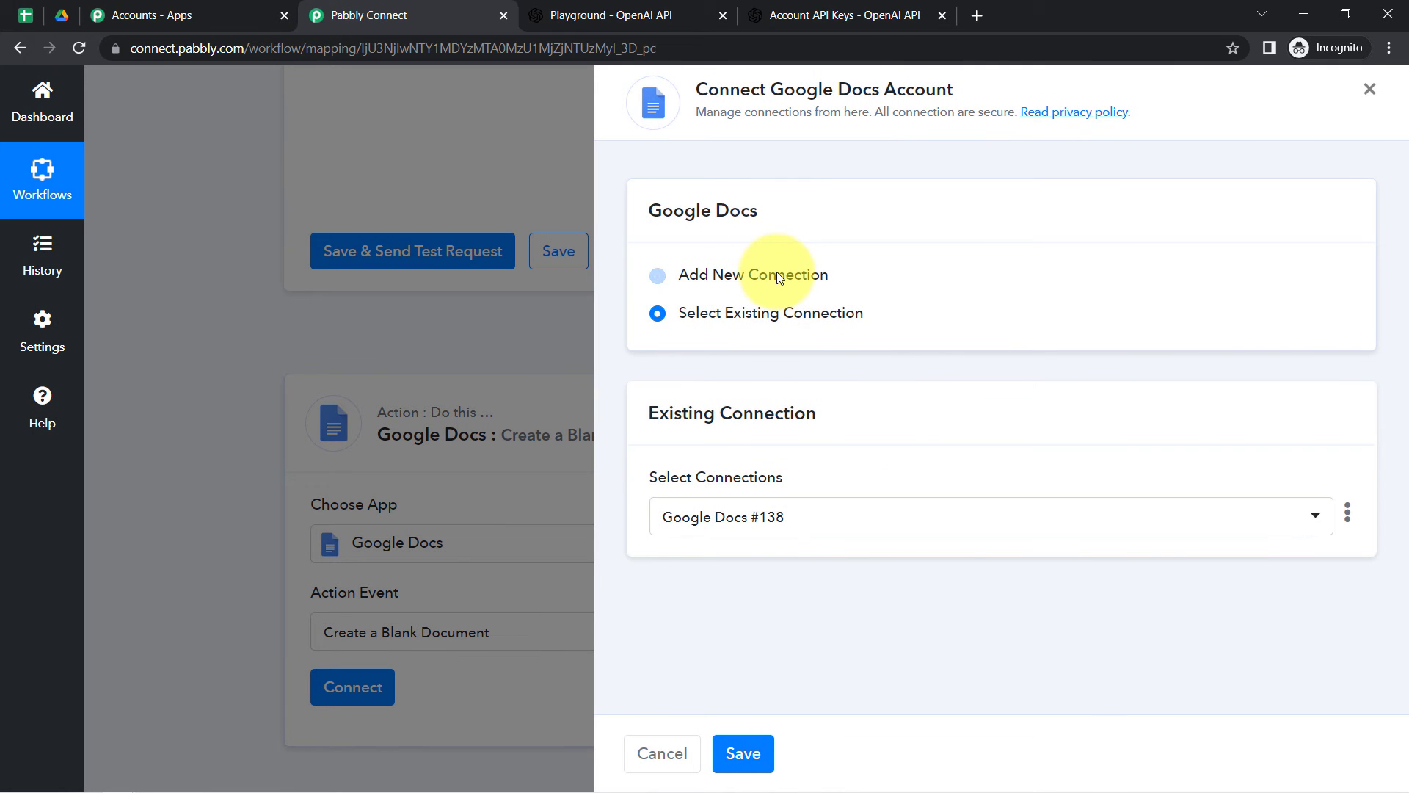
pyautogui.click(777, 274)
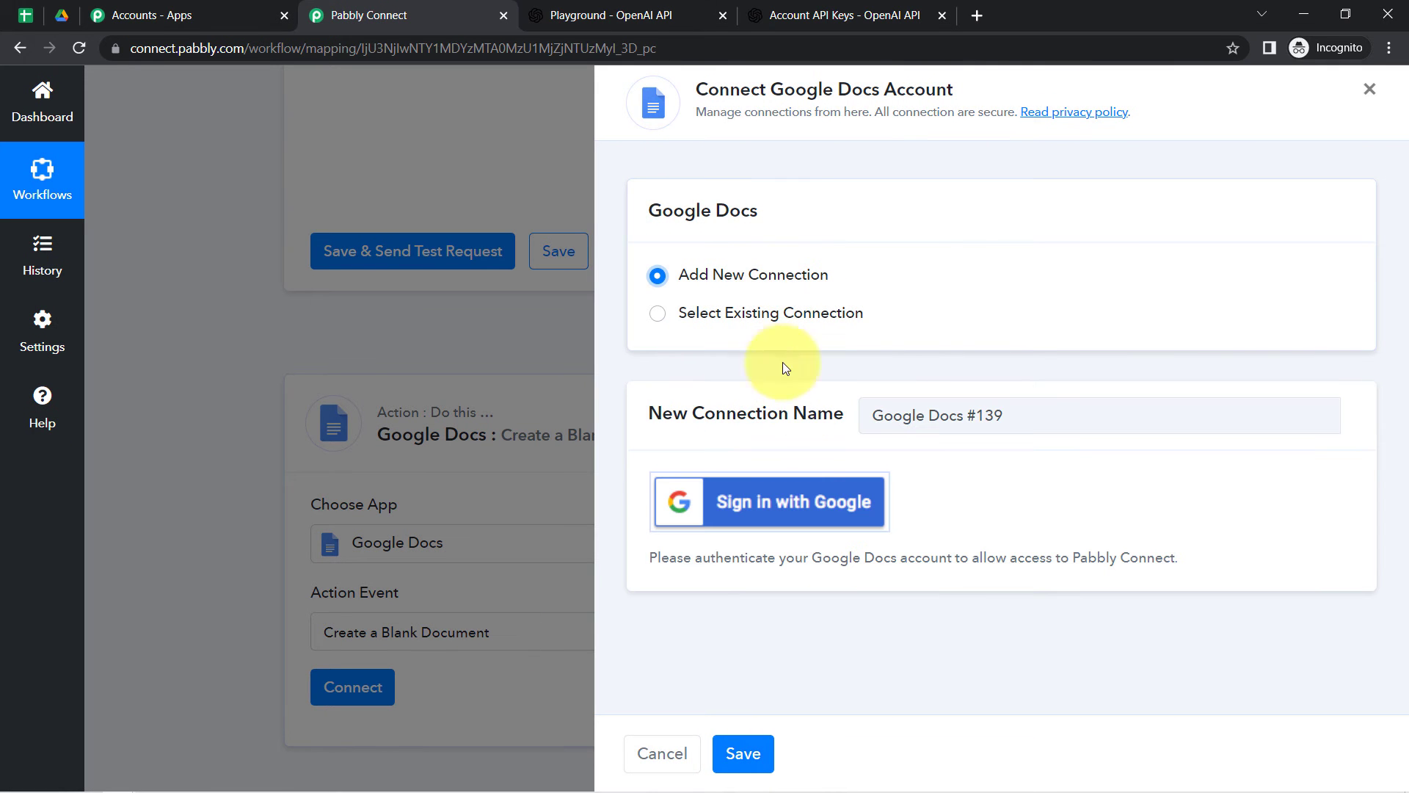
pyautogui.click(771, 505)
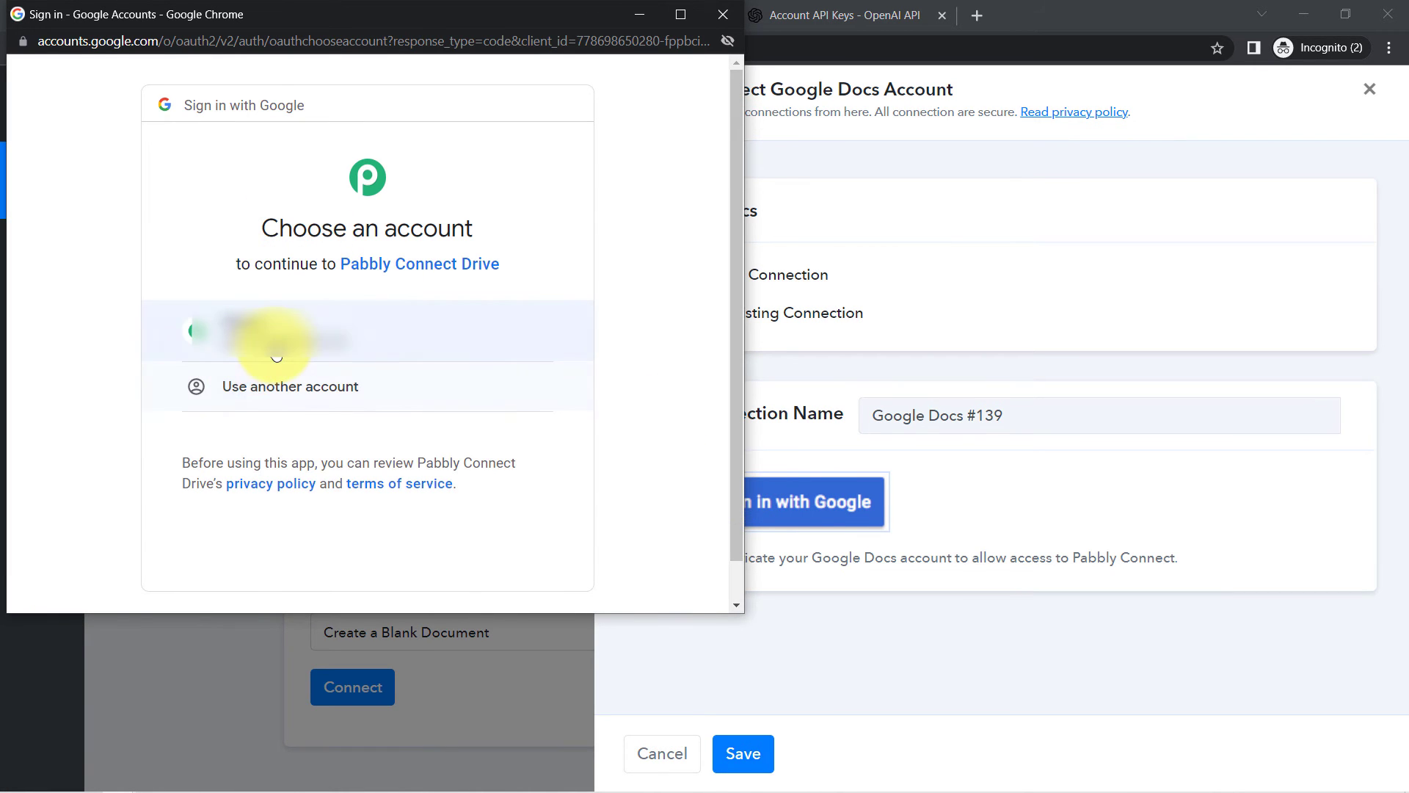
pyautogui.click(276, 357)
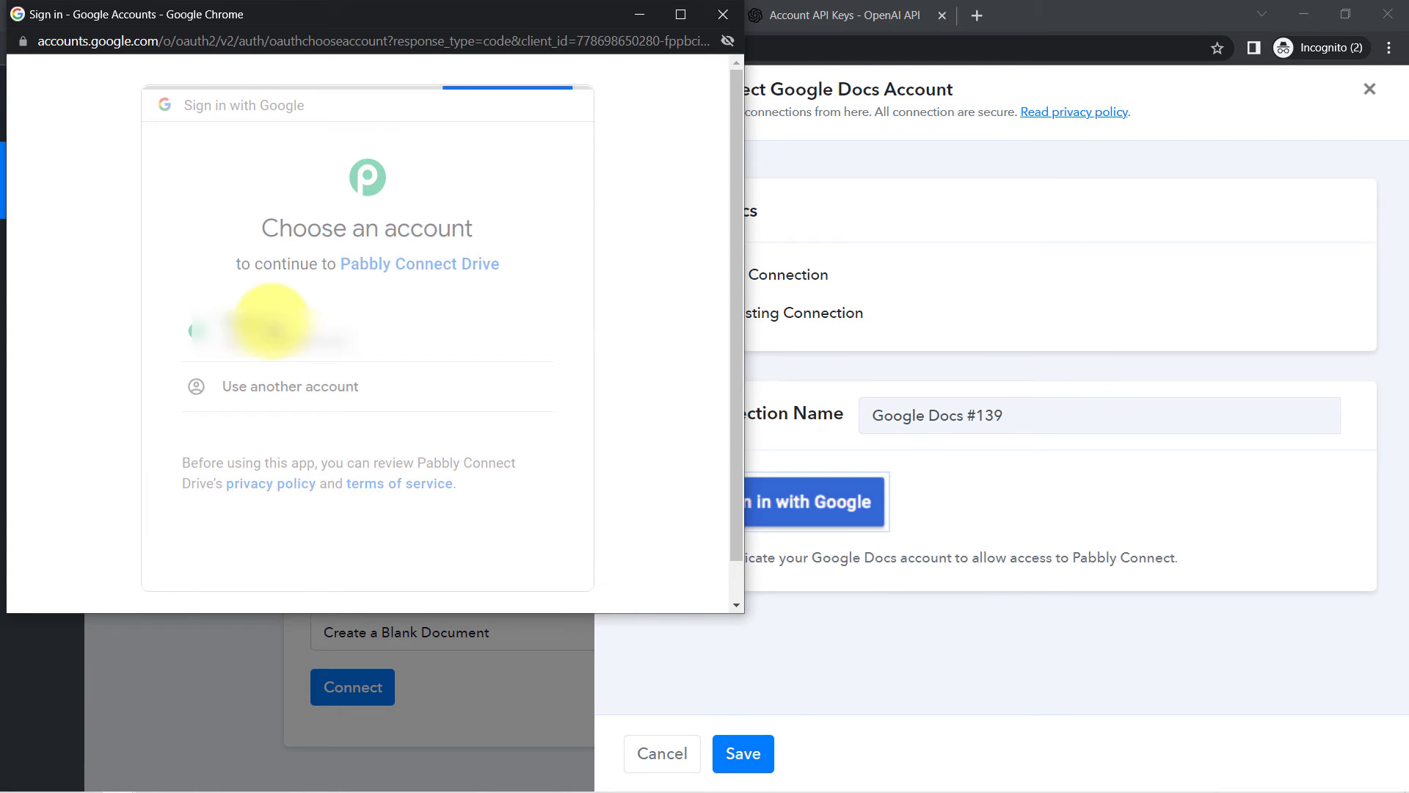
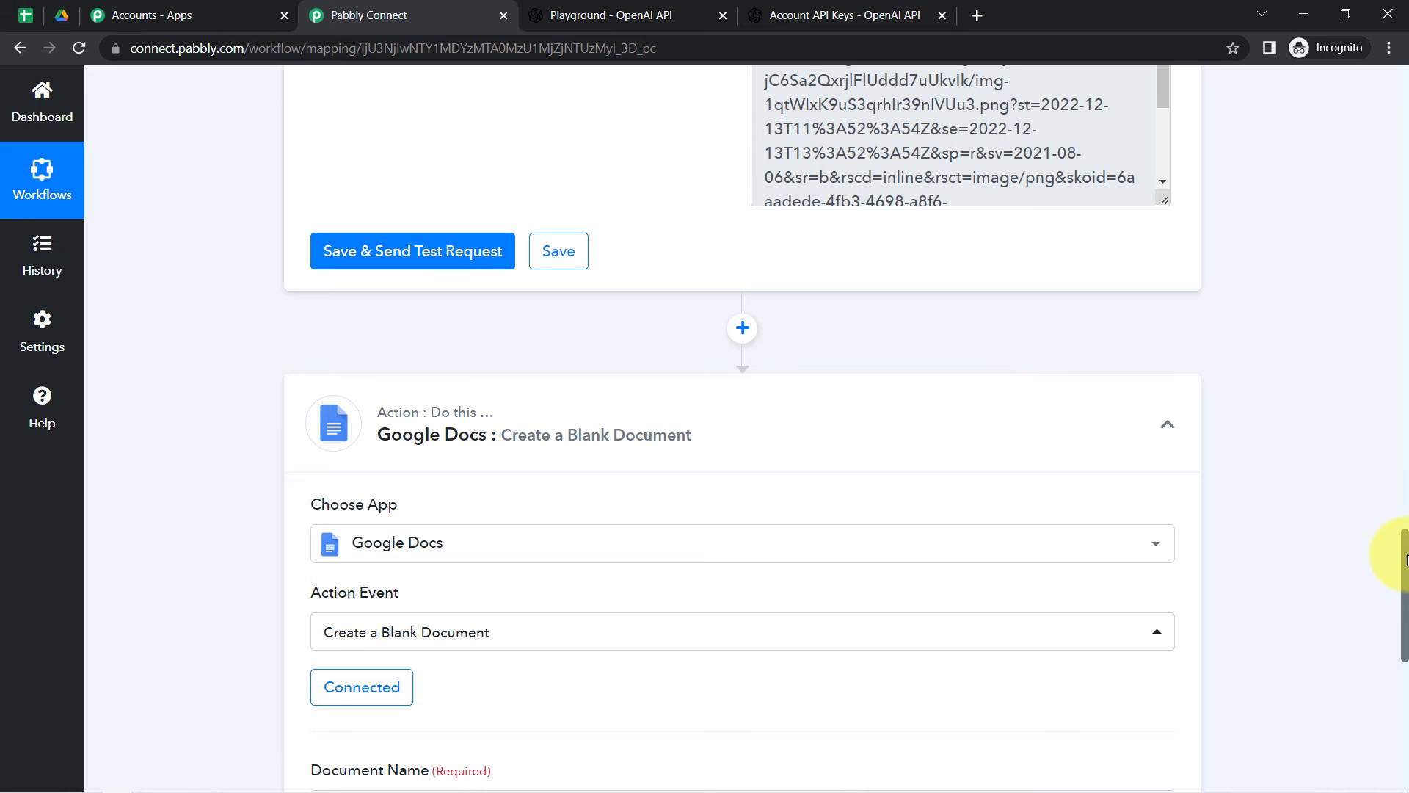
# Step: Map the new document's name to the Blog Title from the Google Sheets trigger data
pyautogui.moveTo(1406, 561); pyautogui.dragTo(1404, 638)
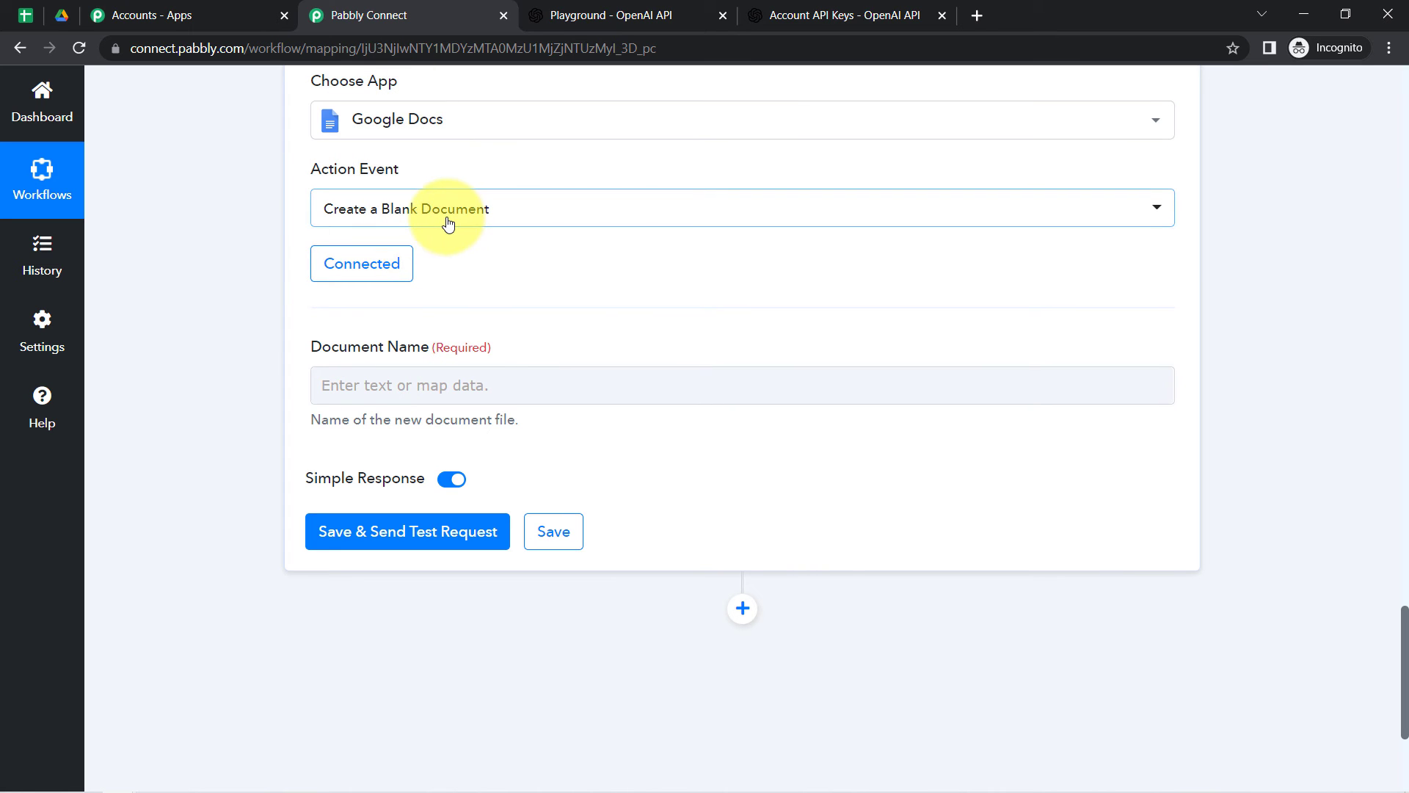
pyautogui.moveTo(340, 350); pyautogui.dragTo(435, 351)
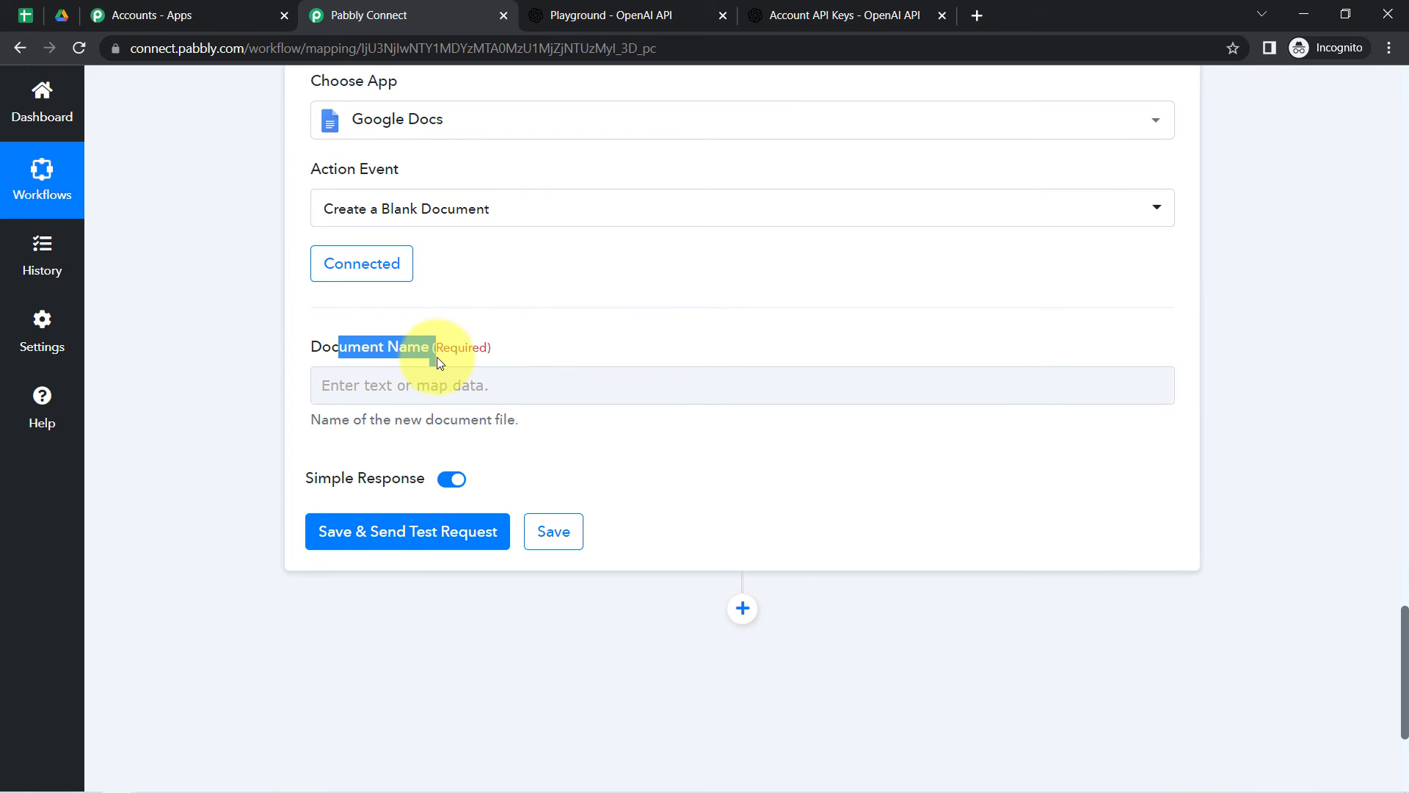
pyautogui.click(377, 385)
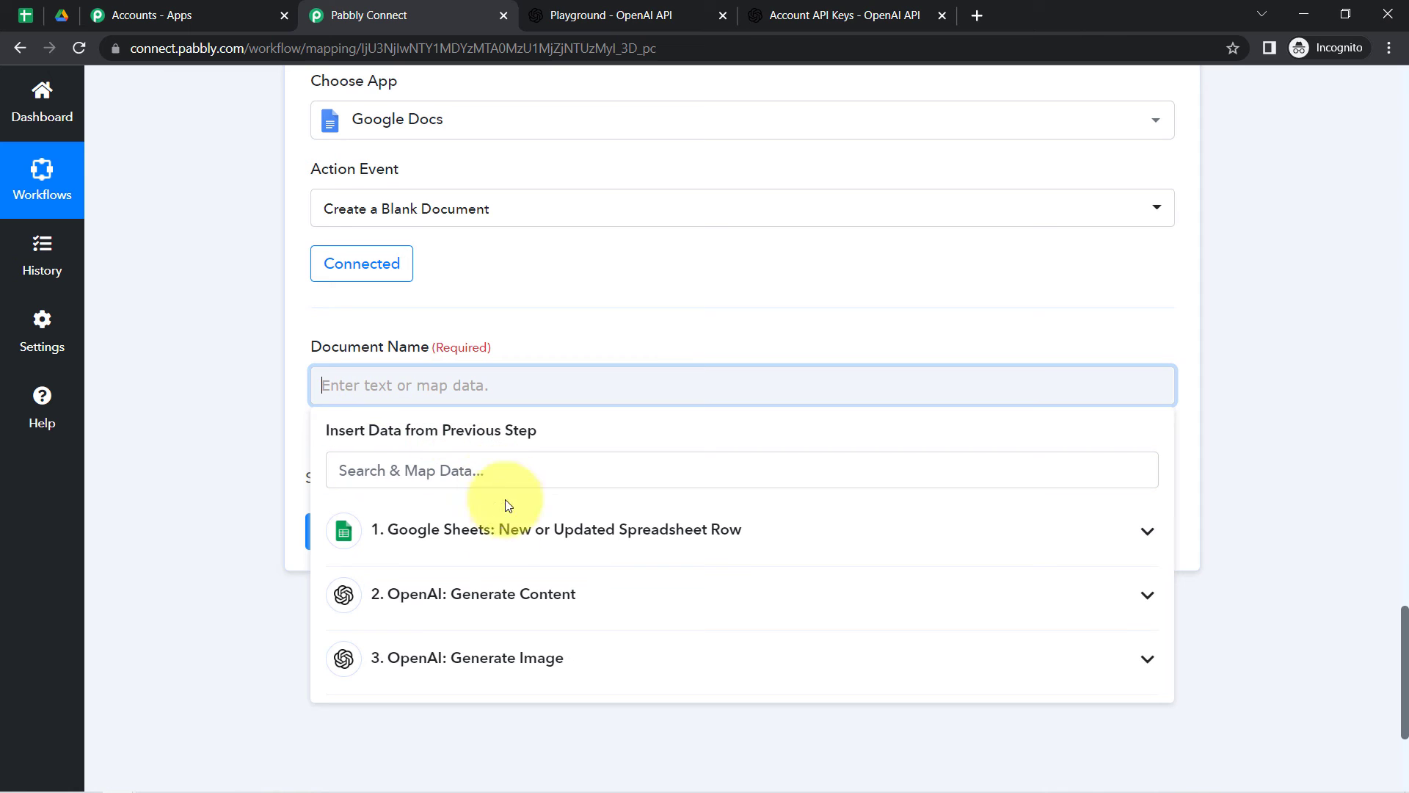
pyautogui.click(486, 531)
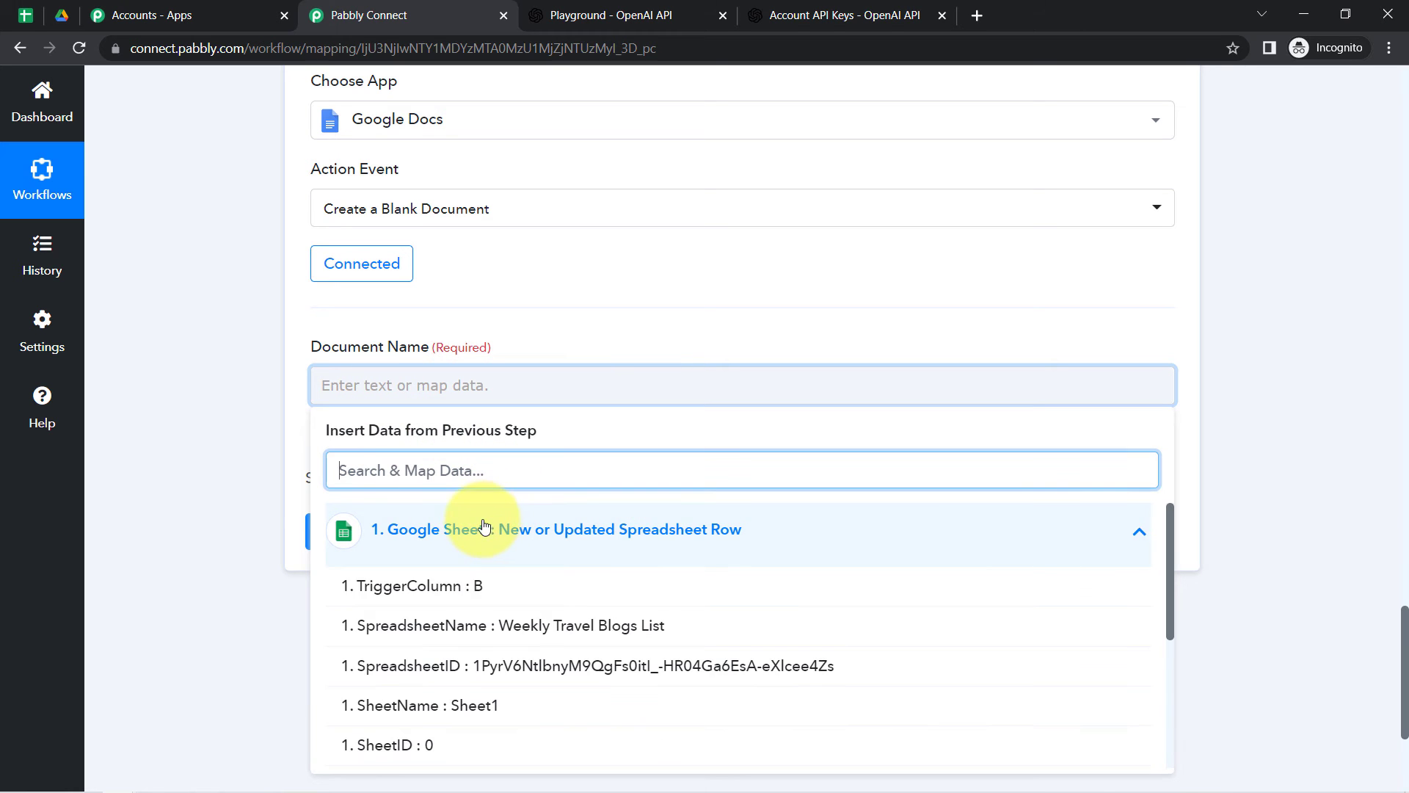
pyautogui.moveTo(1169, 552); pyautogui.dragTo(1189, 685)
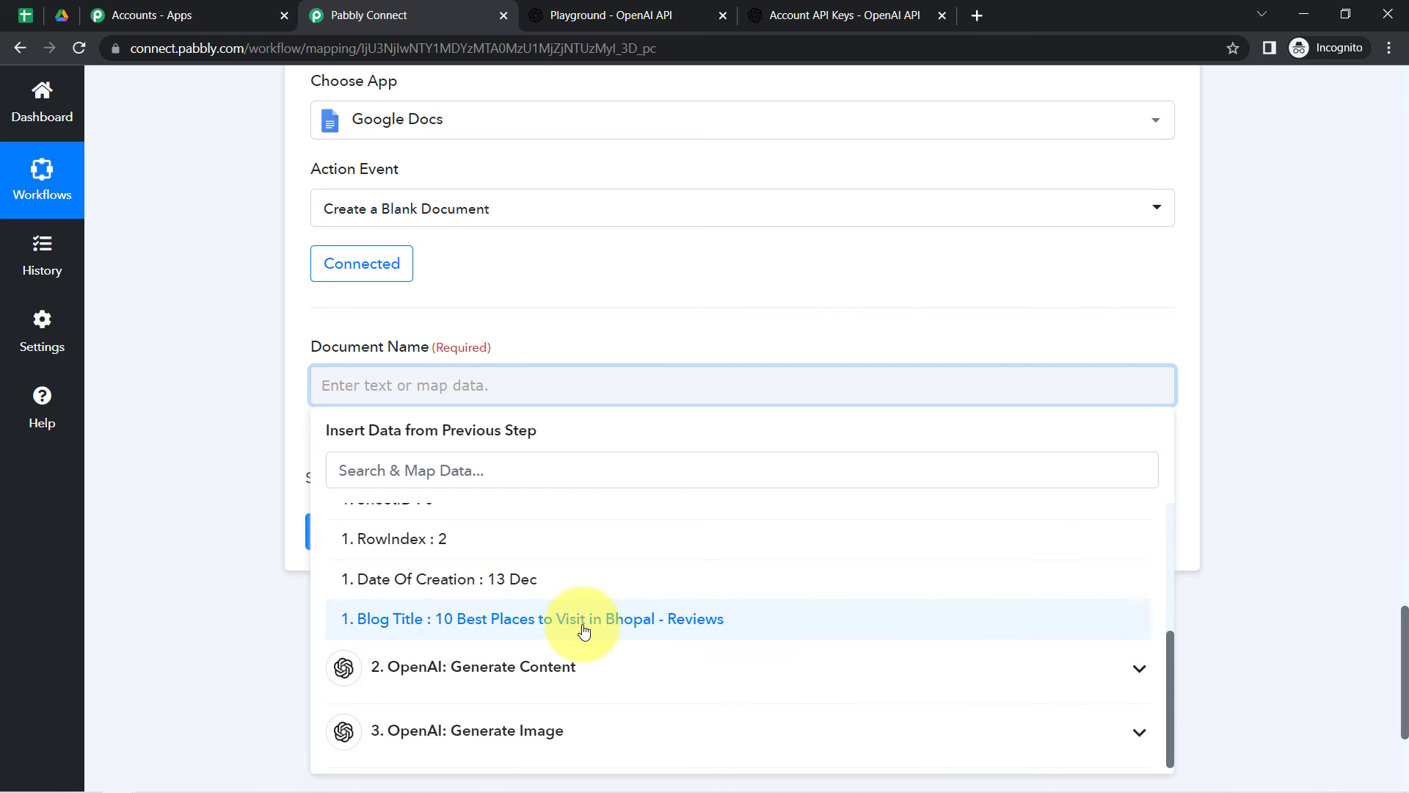
pyautogui.click(675, 619)
pyautogui.click(132, 377)
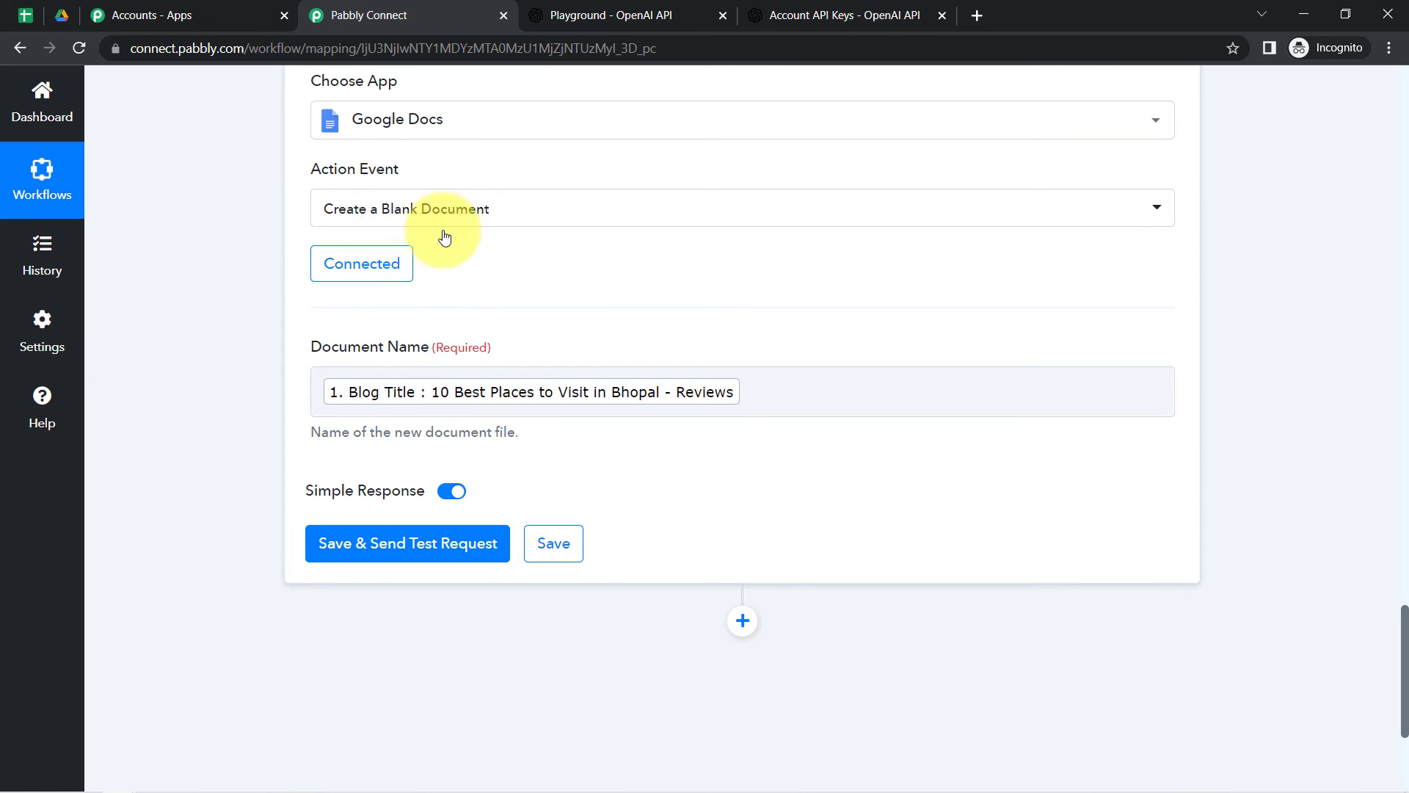
# Step: Save and test the Create a Blank Document action, then open the newly created document from Google Drive
pyautogui.click(353, 544)
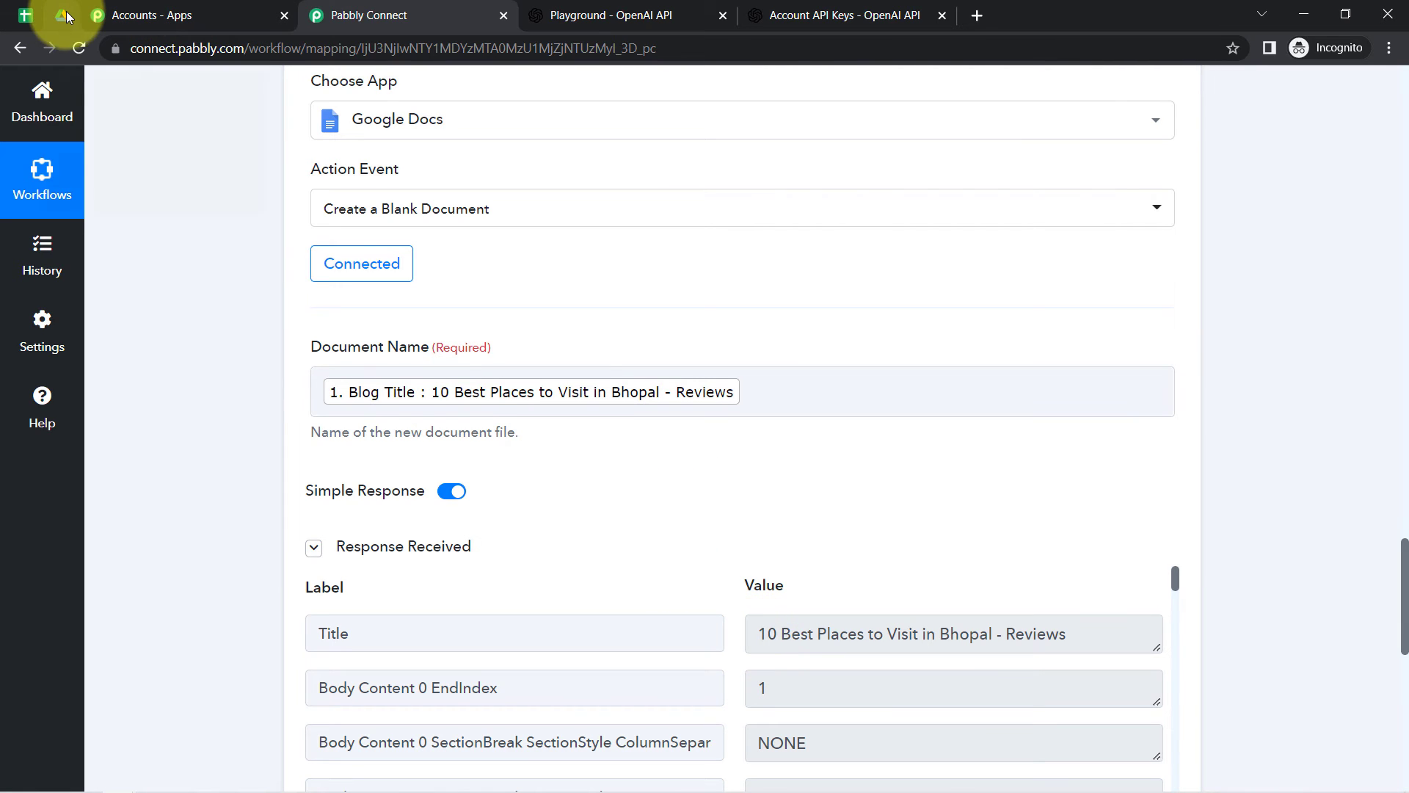
pyautogui.click(66, 11)
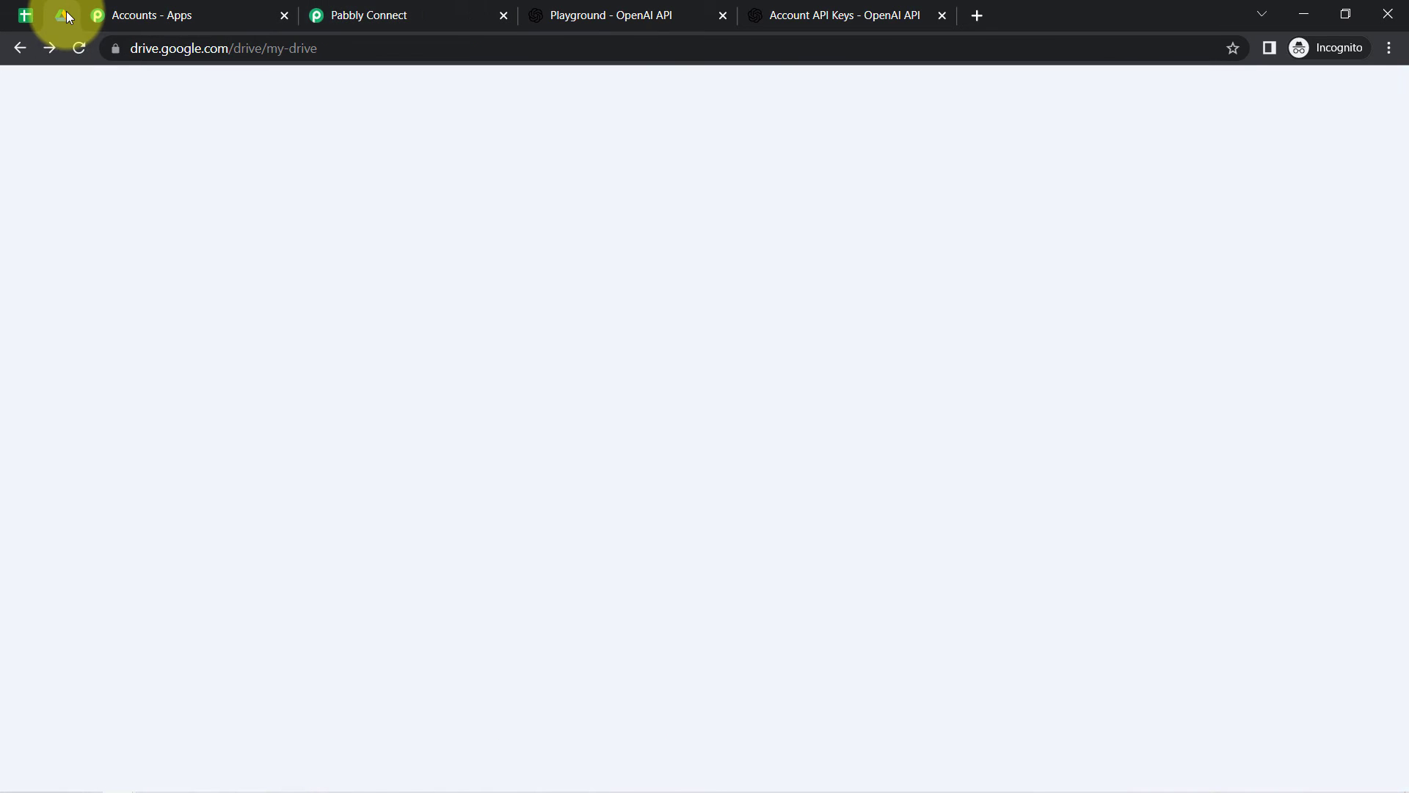
pyautogui.click(85, 53)
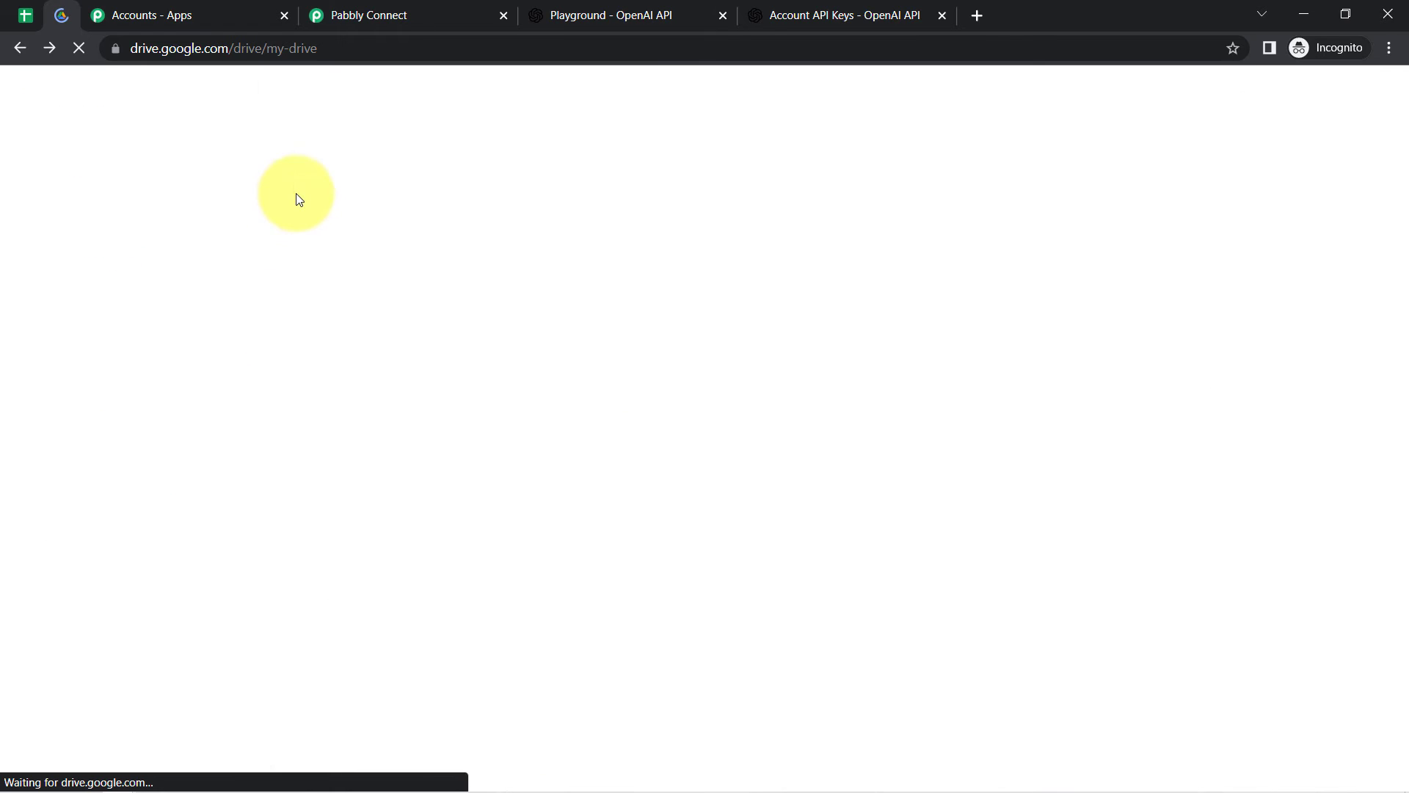
pyautogui.click(371, 372)
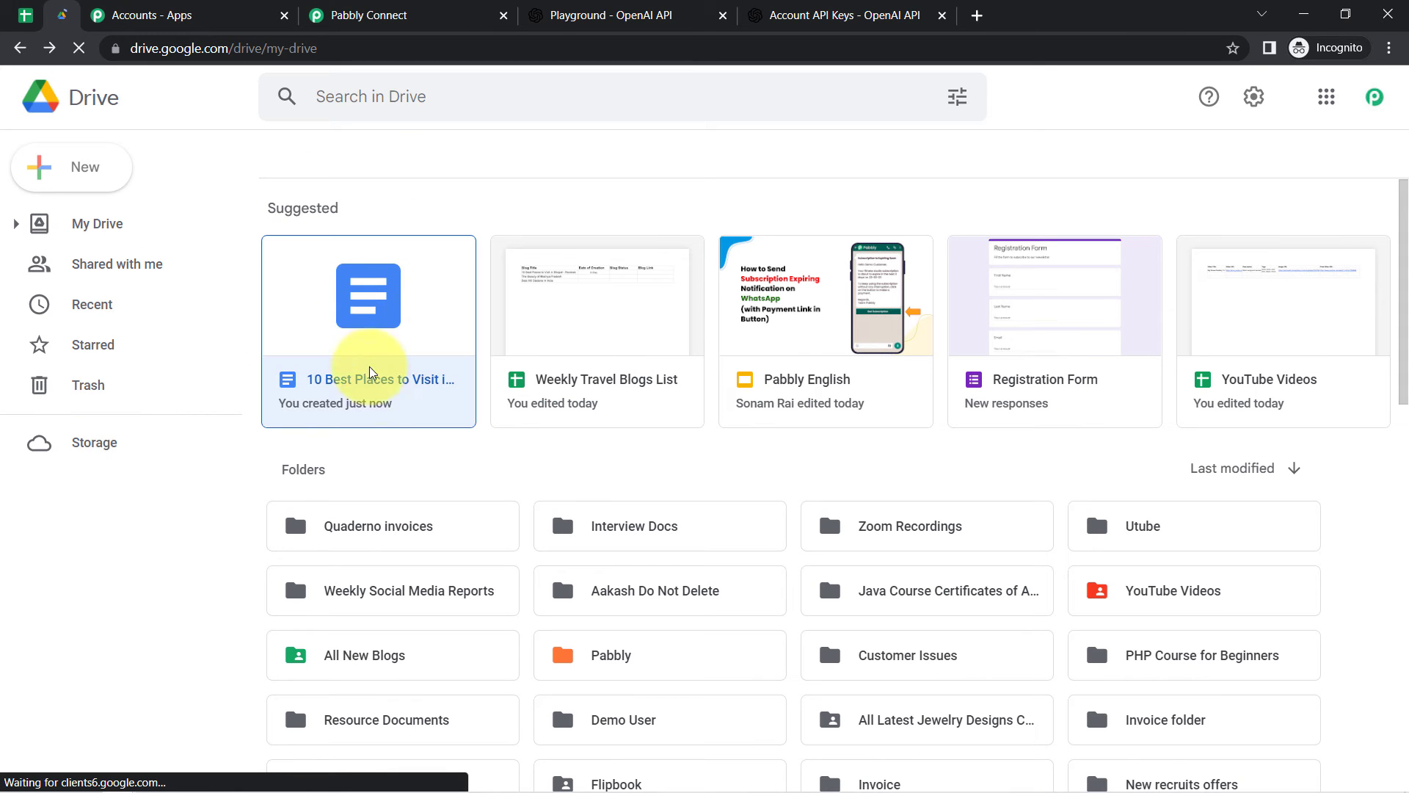
pyautogui.doubleClick(397, 326)
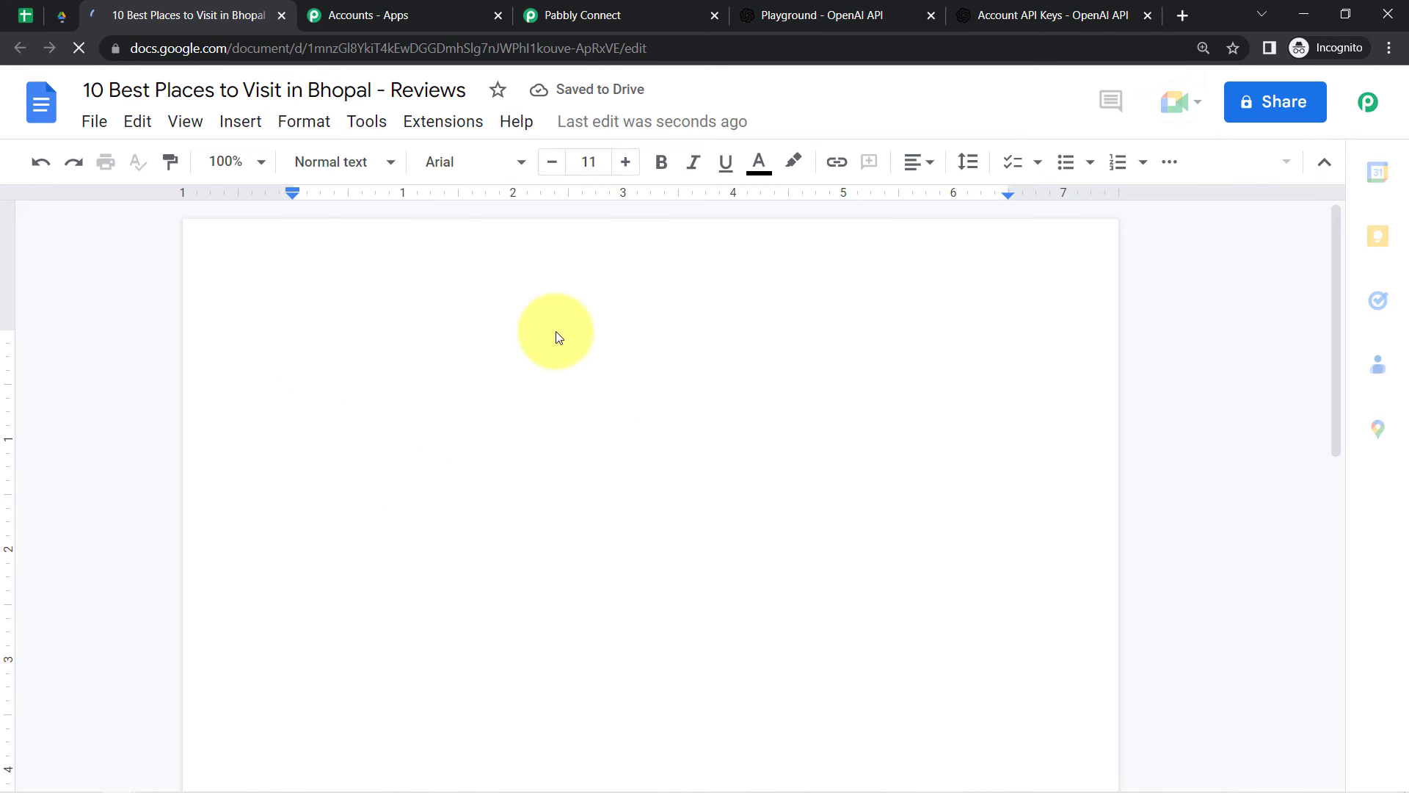
# Step: Back in Pabbly Connect, add a fifth action using Google Docs, Append a Paragraph to a Document, with the existing connection Google Docs #138
pyautogui.click(604, 9)
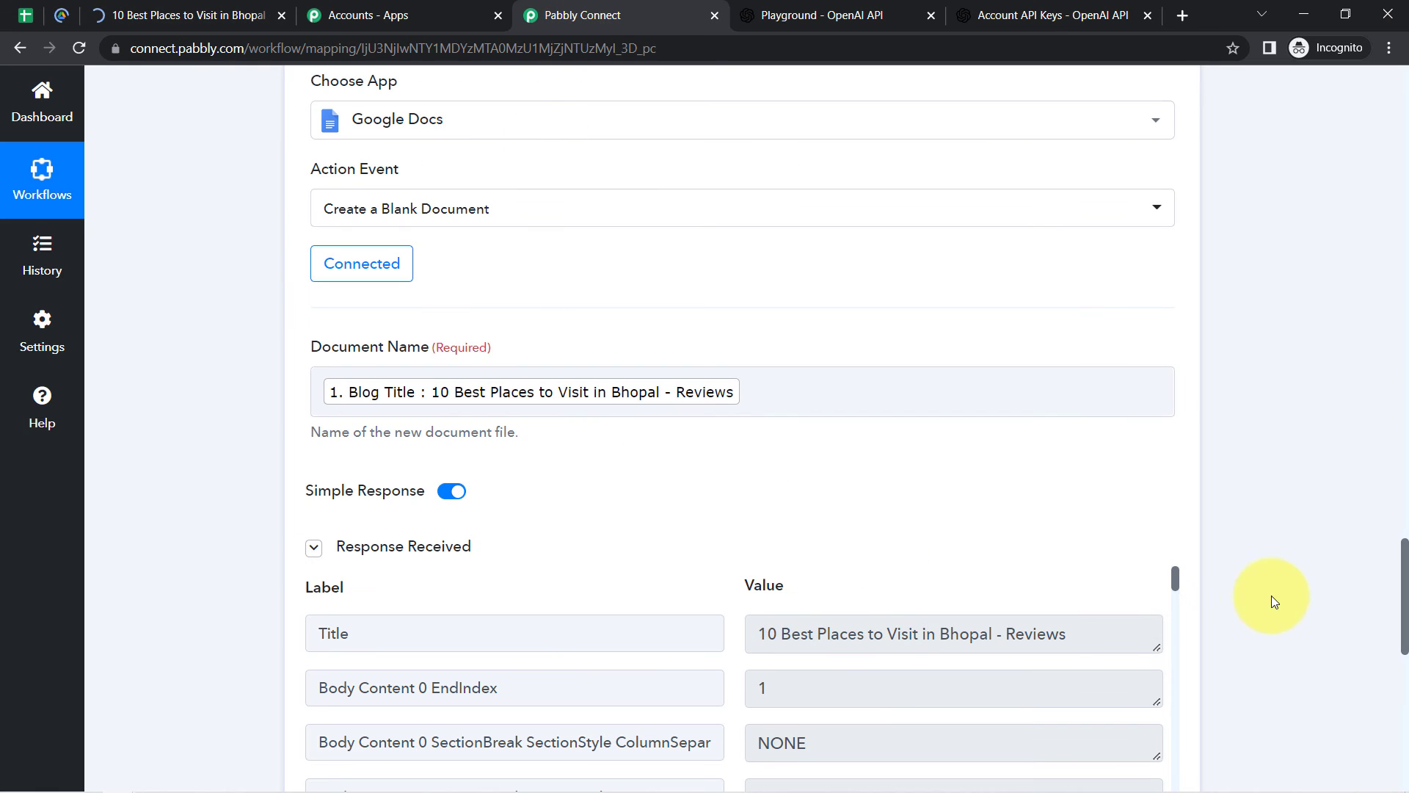
pyautogui.moveTo(1402, 572); pyautogui.dragTo(1402, 701)
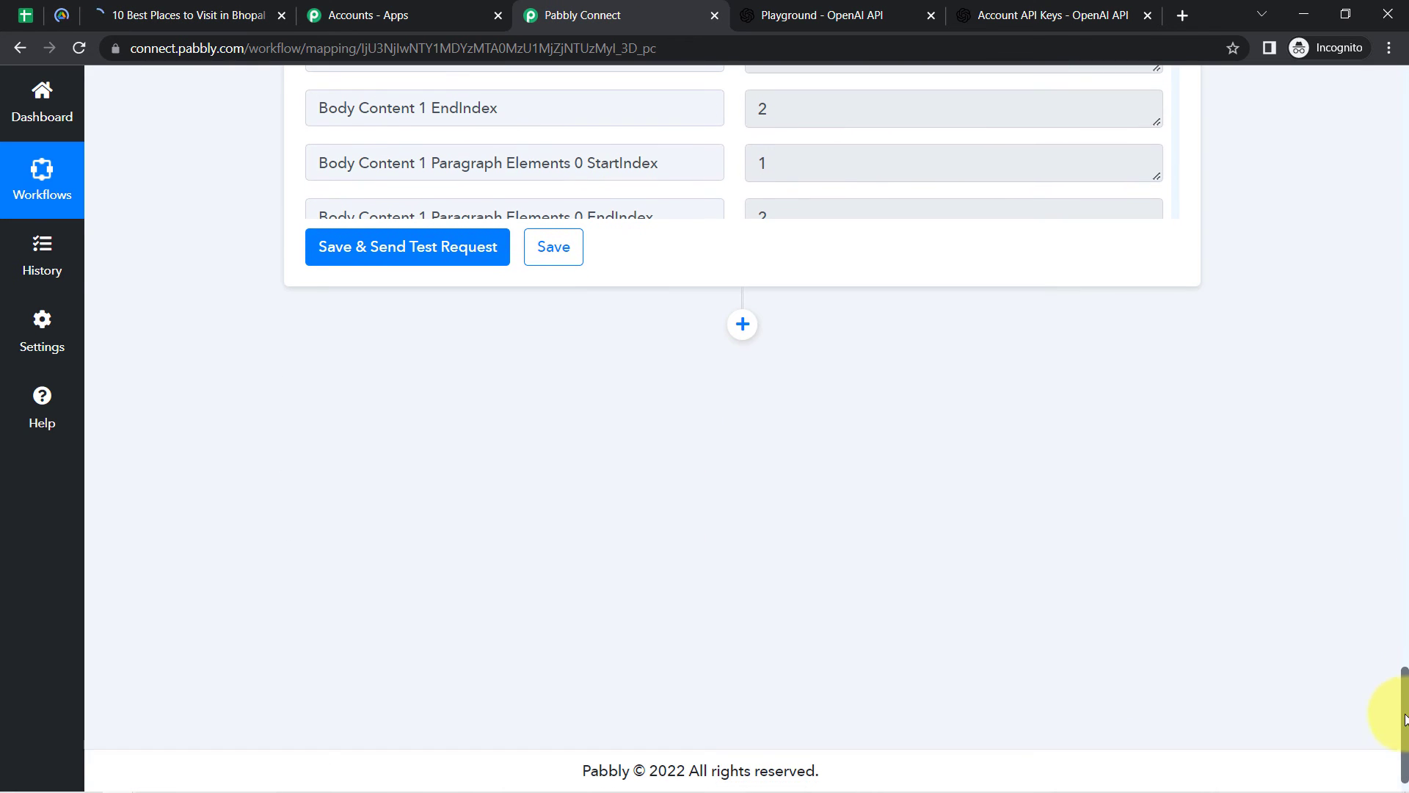
pyautogui.click(742, 323)
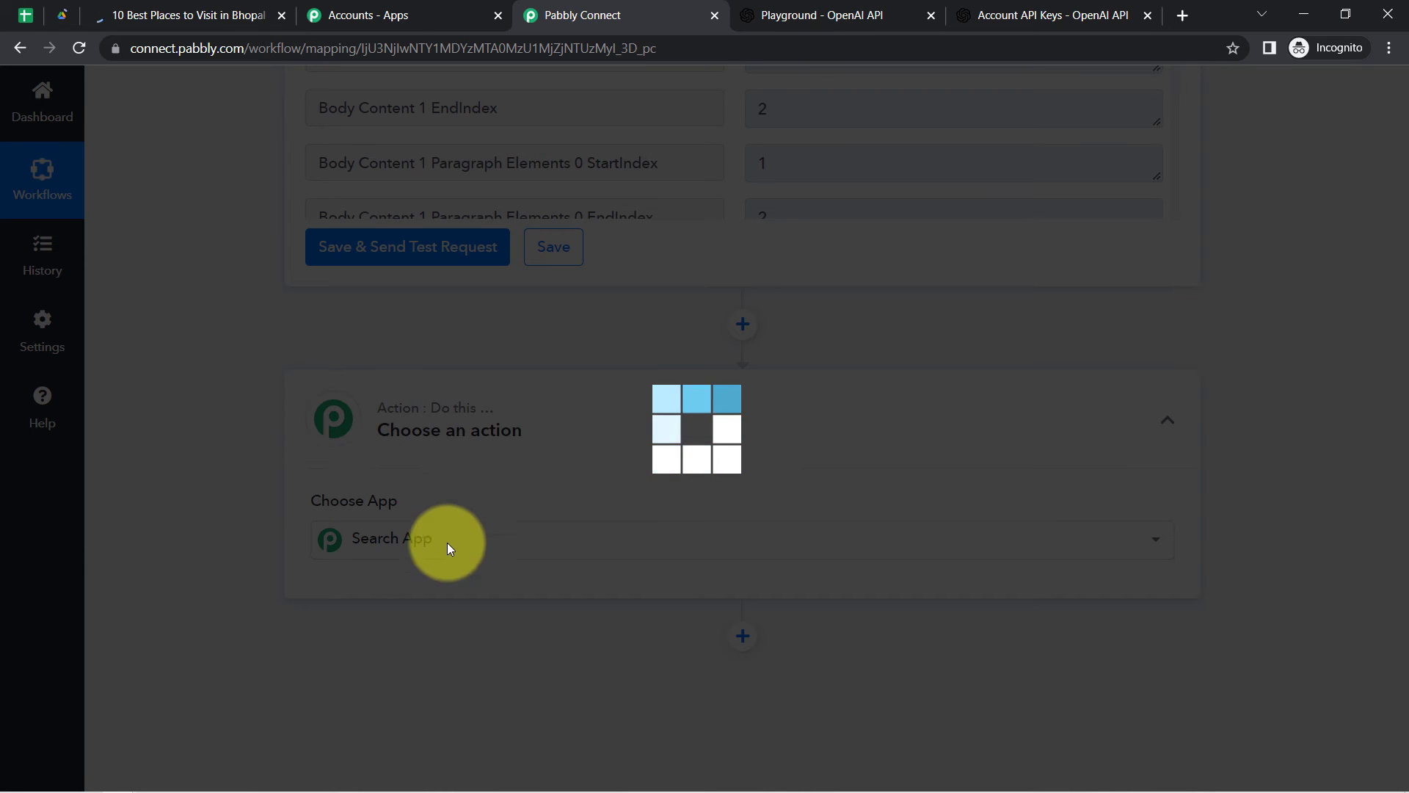
pyautogui.click(391, 552)
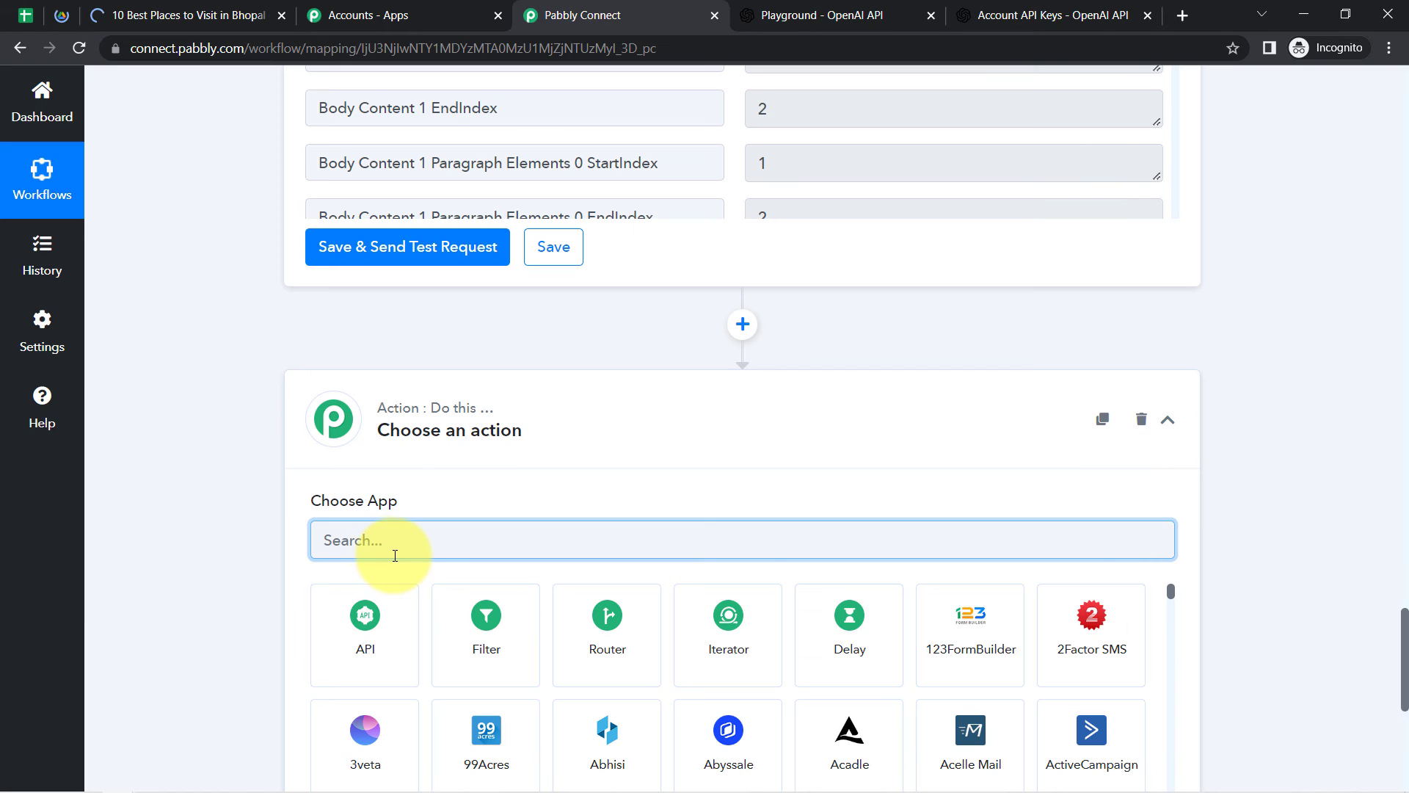
pyautogui.write('google docs')
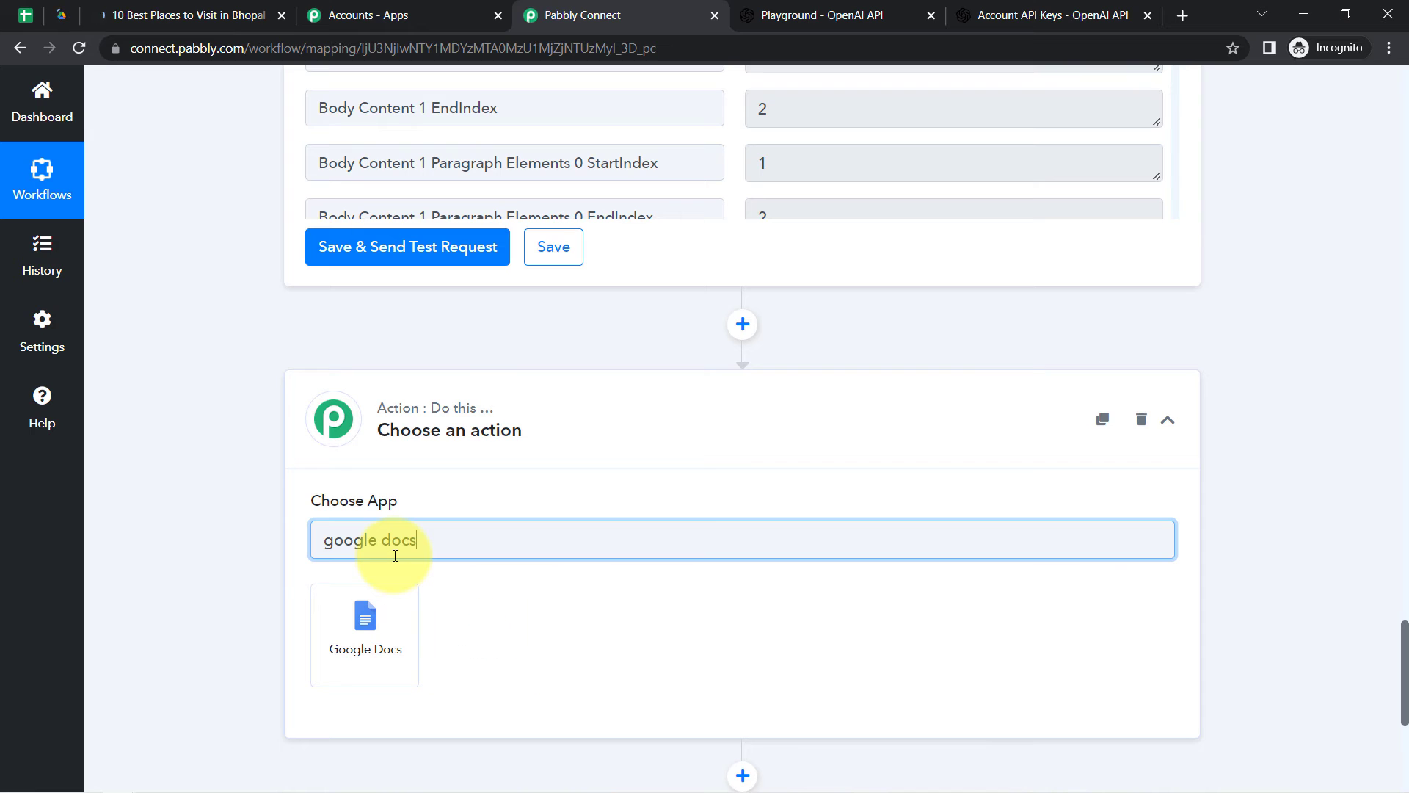
pyautogui.click(373, 615)
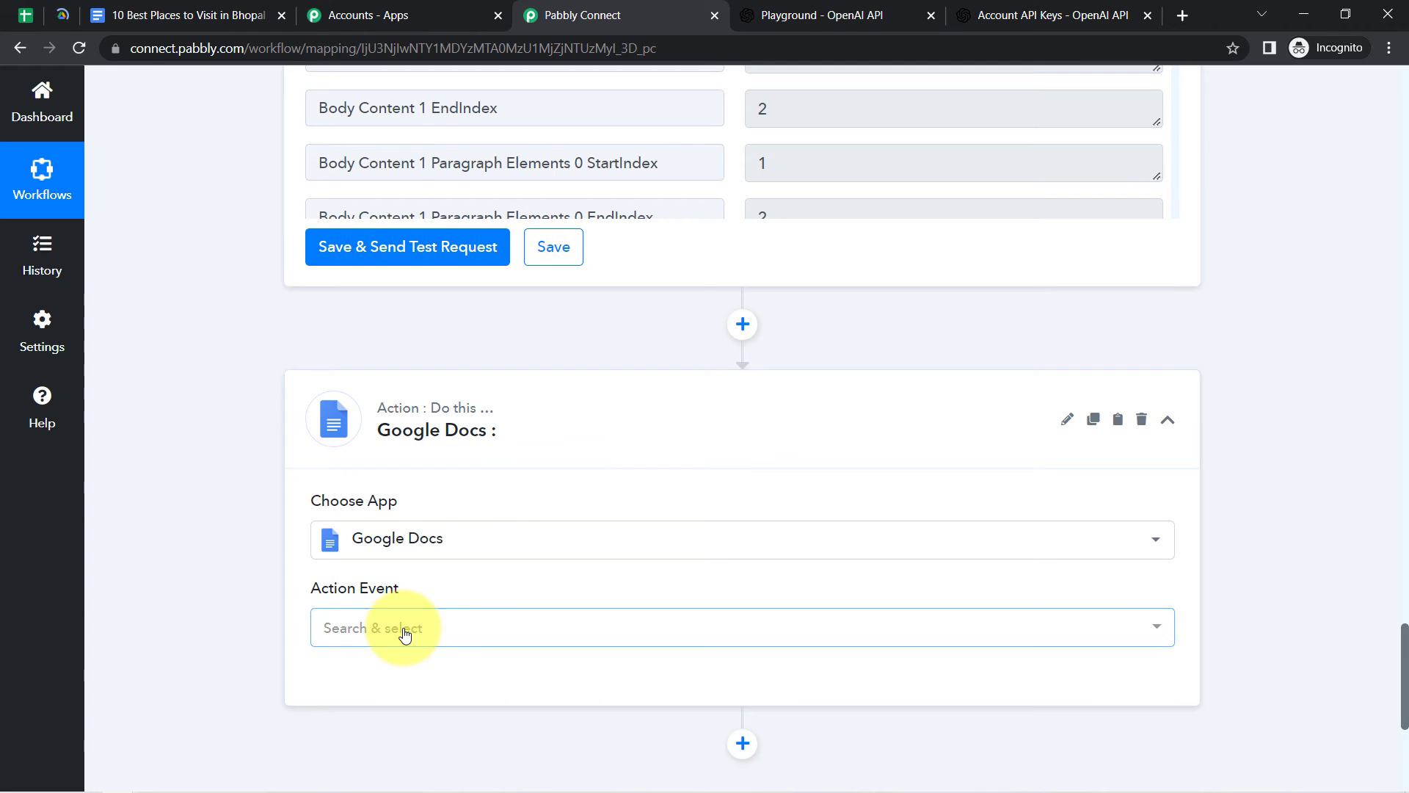
pyautogui.click(403, 629)
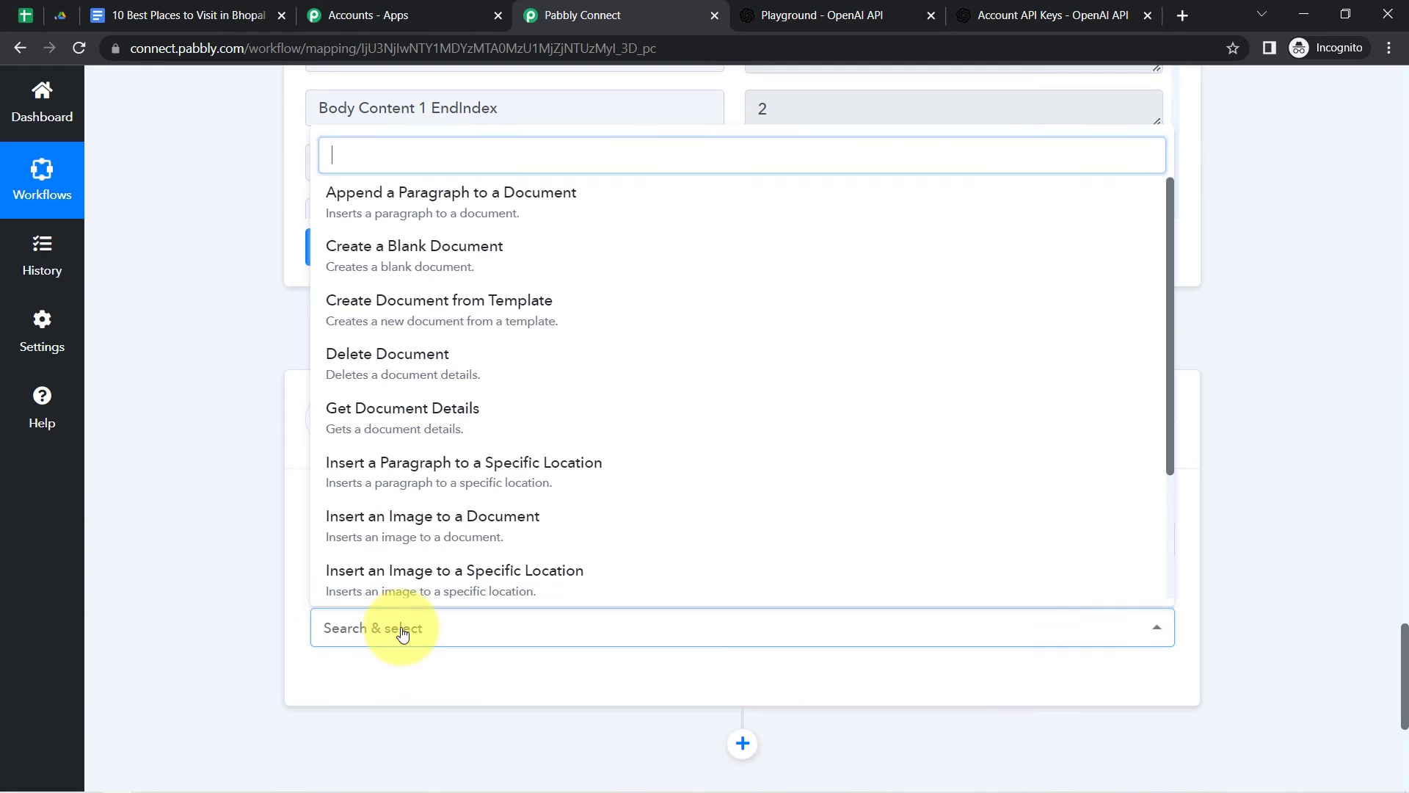
pyautogui.click(512, 213)
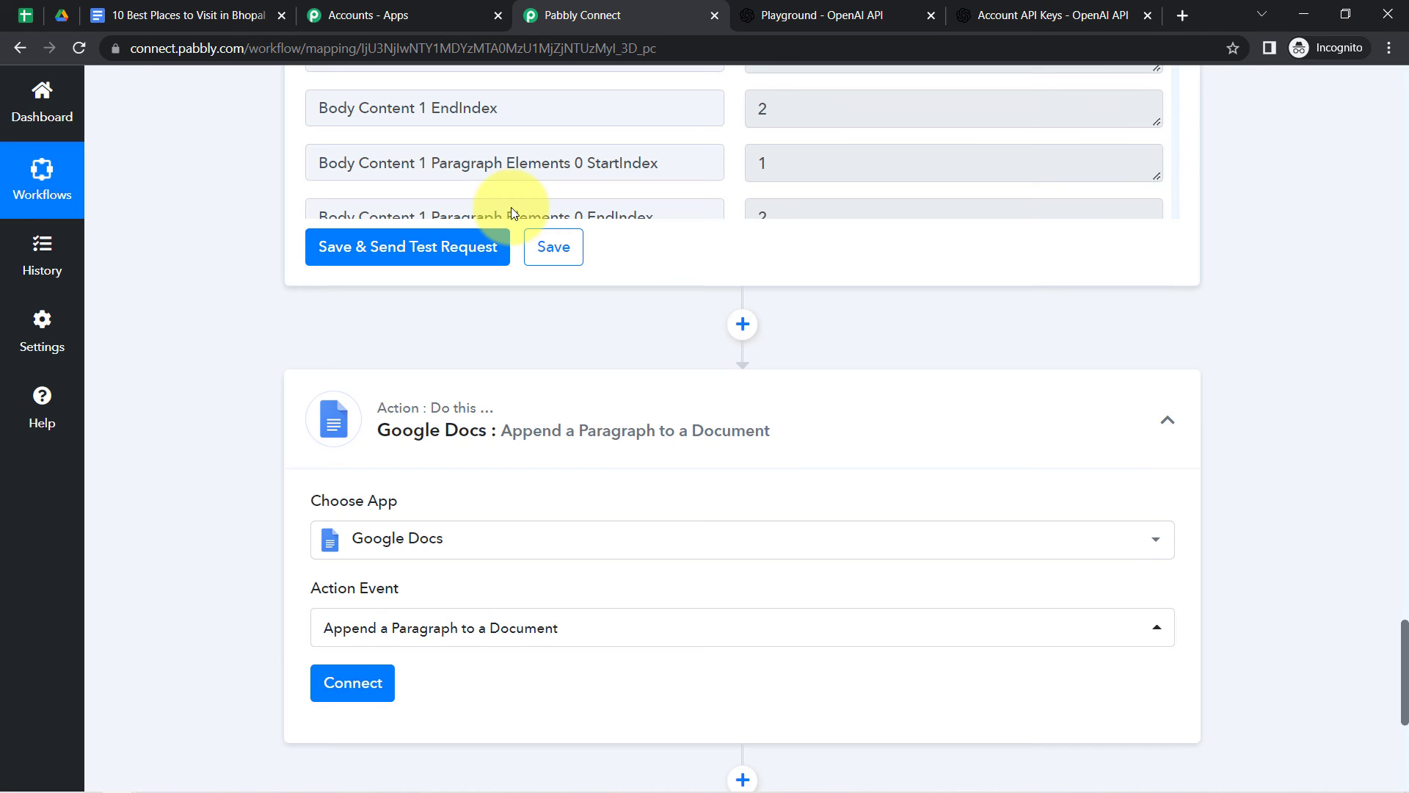
pyautogui.click(362, 698)
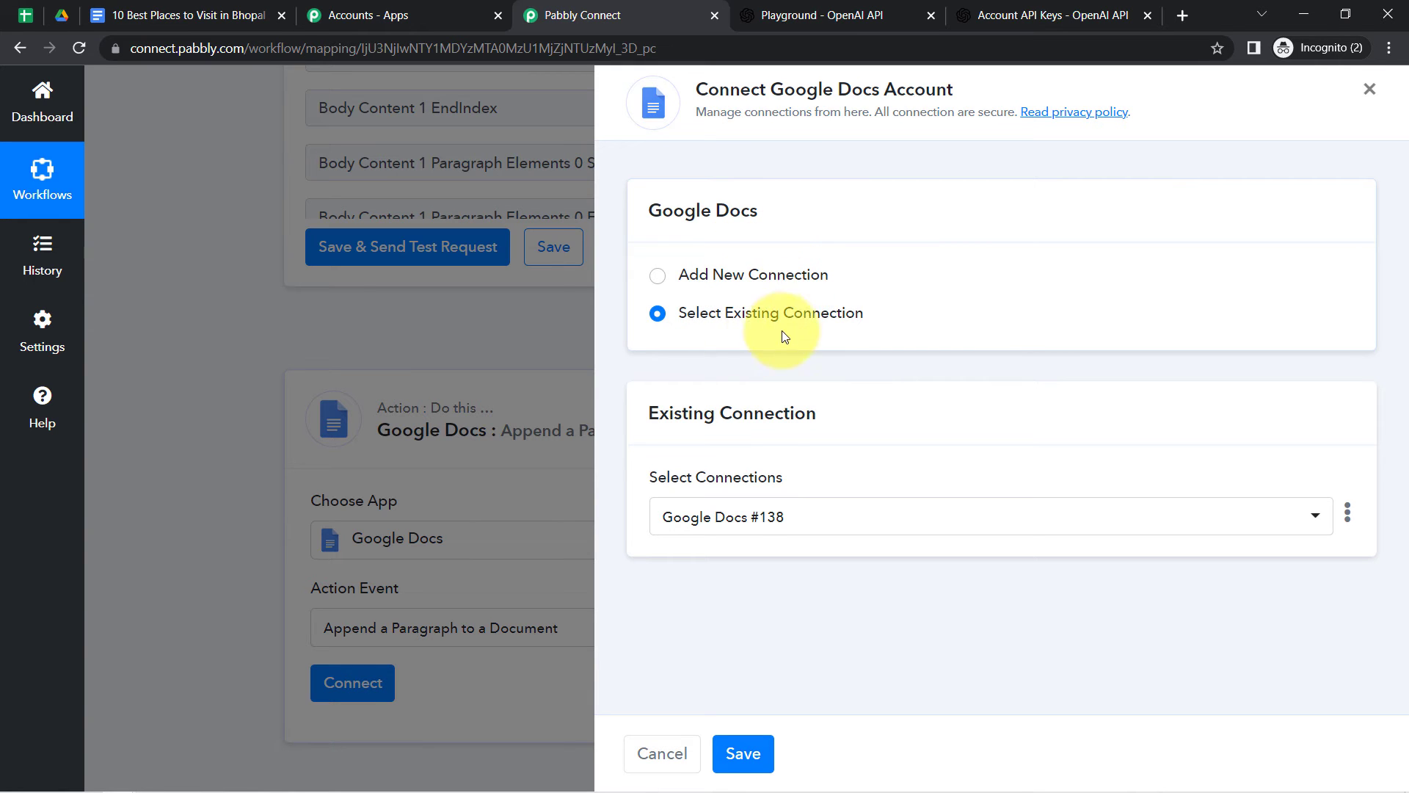
pyautogui.click(743, 753)
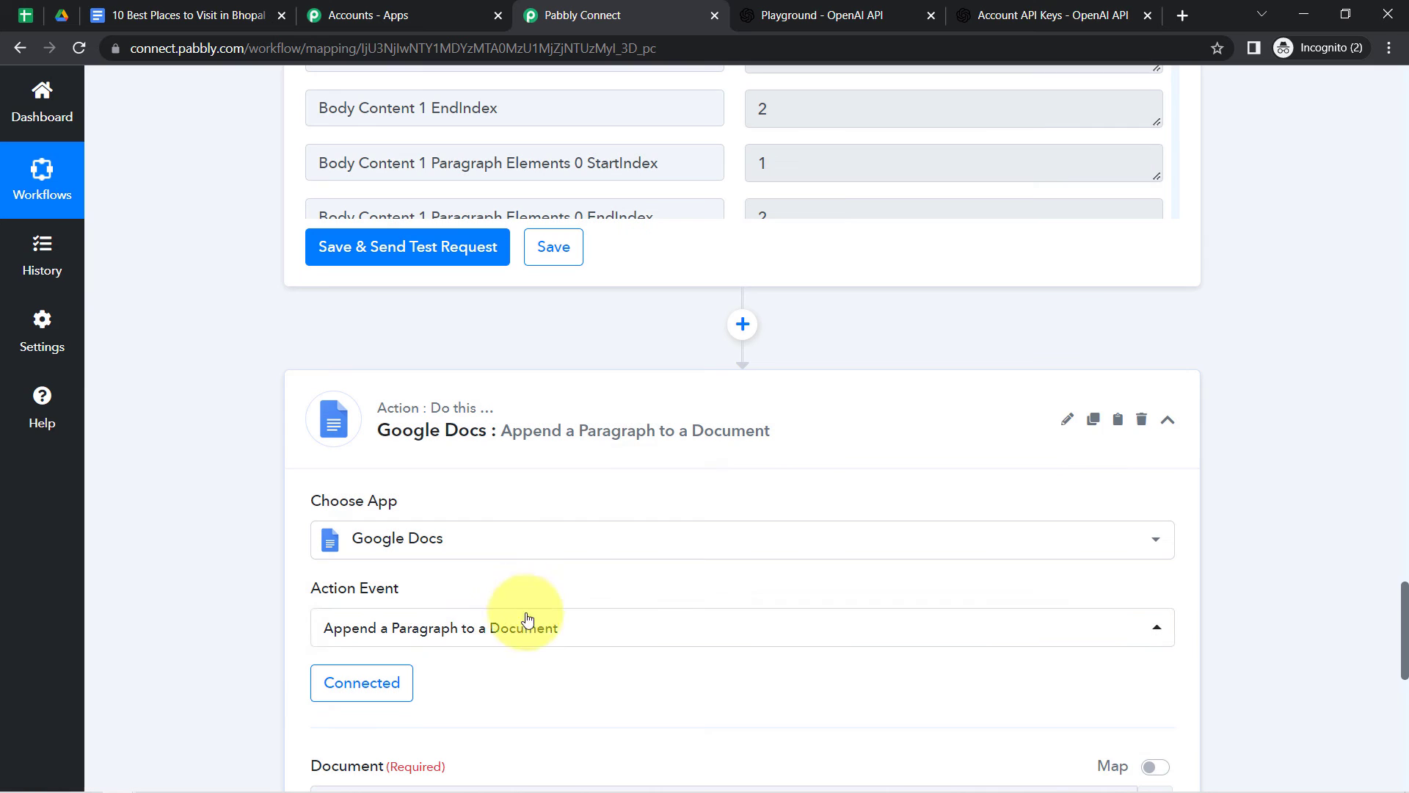
# Step: Enable mapping for the paragraph action's Document field and clear the preselected document
pyautogui.moveTo(1404, 598); pyautogui.dragTo(1404, 658)
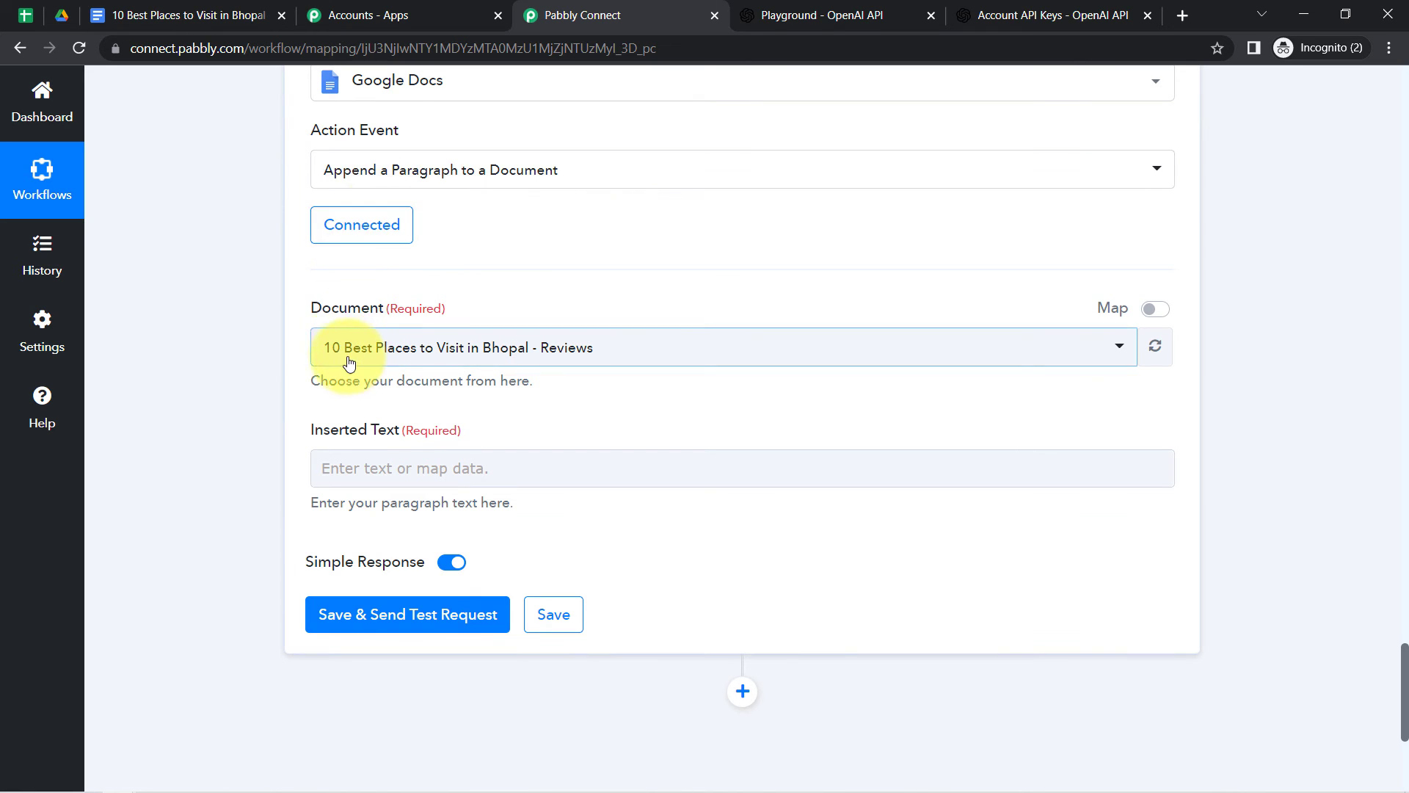
pyautogui.moveTo(323, 317); pyautogui.dragTo(377, 324)
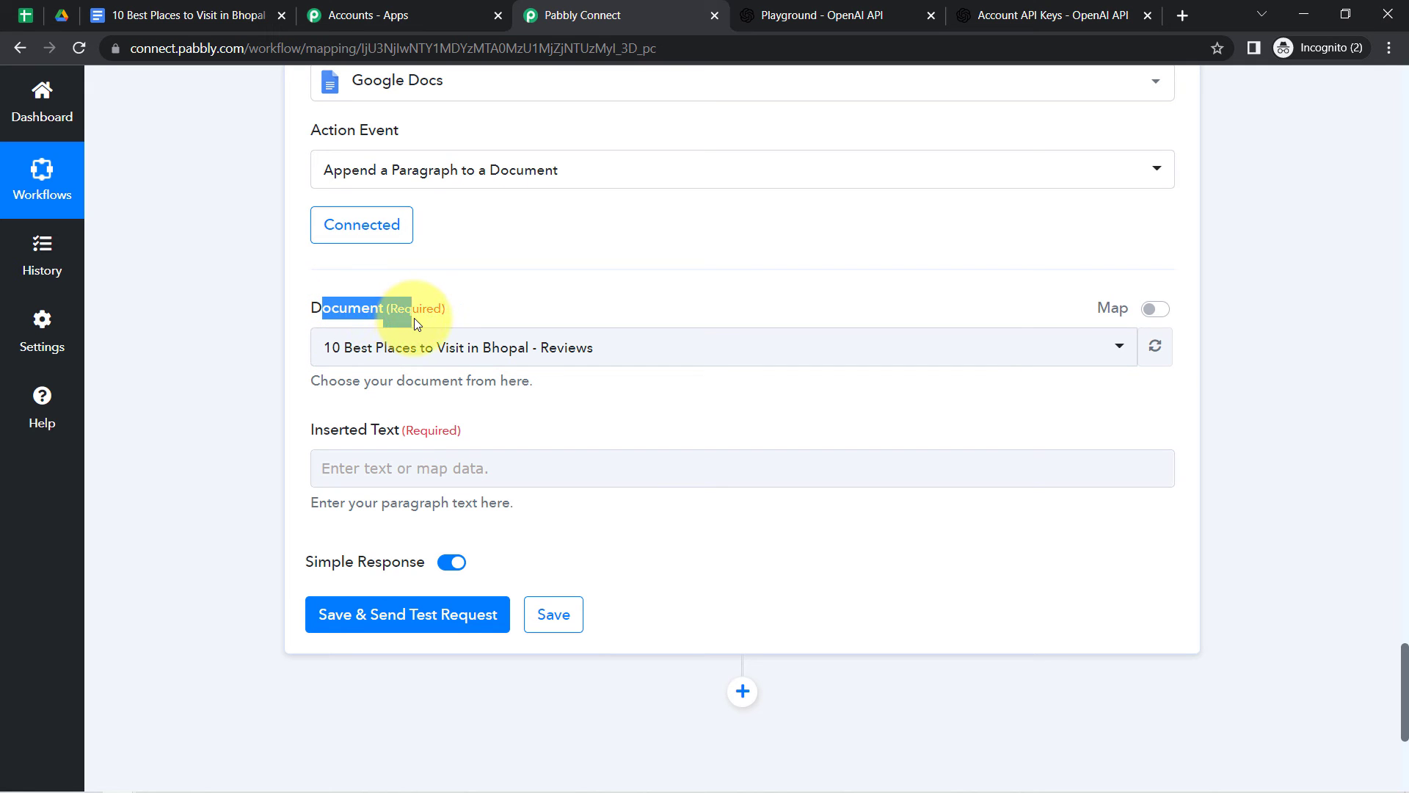
pyautogui.moveTo(337, 381); pyautogui.dragTo(471, 385)
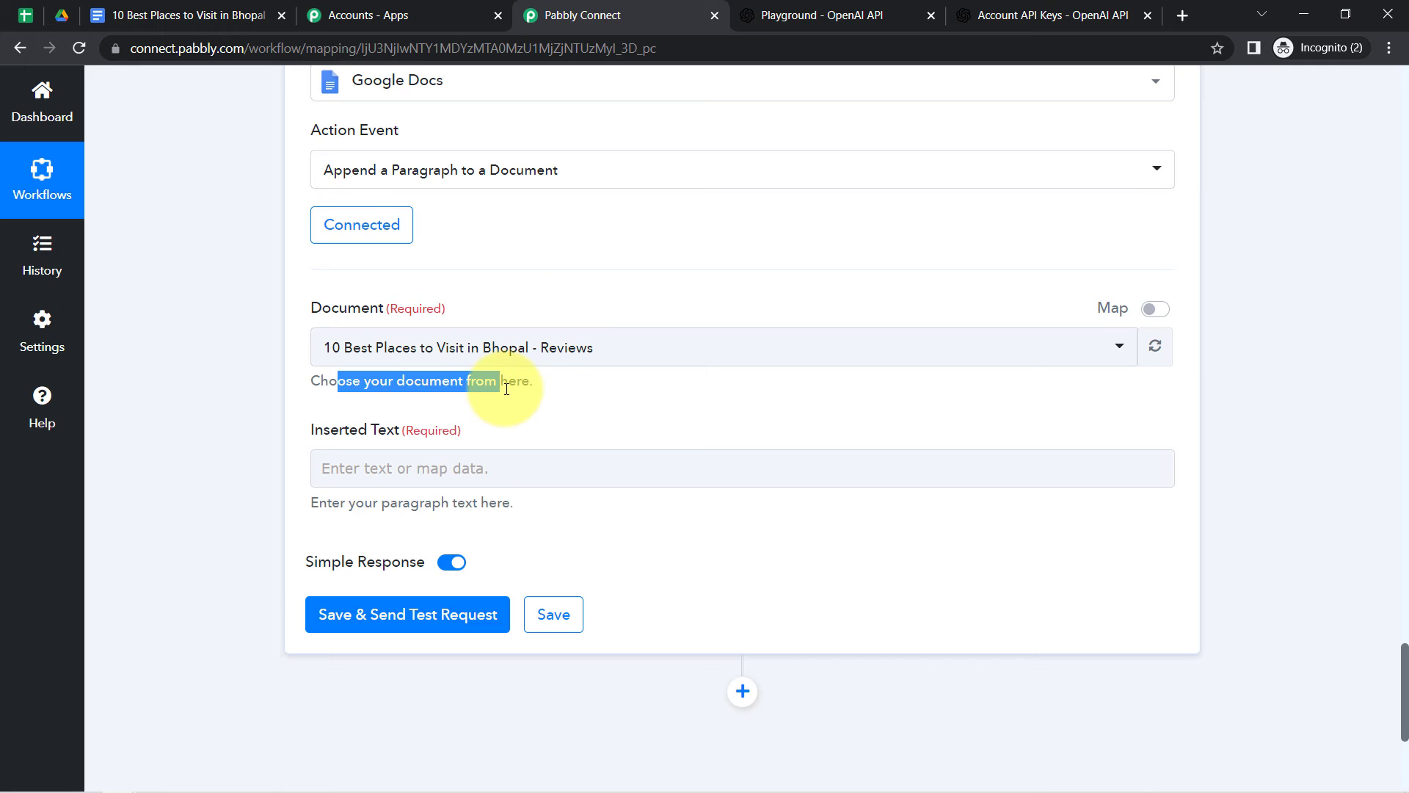
pyautogui.click(548, 351)
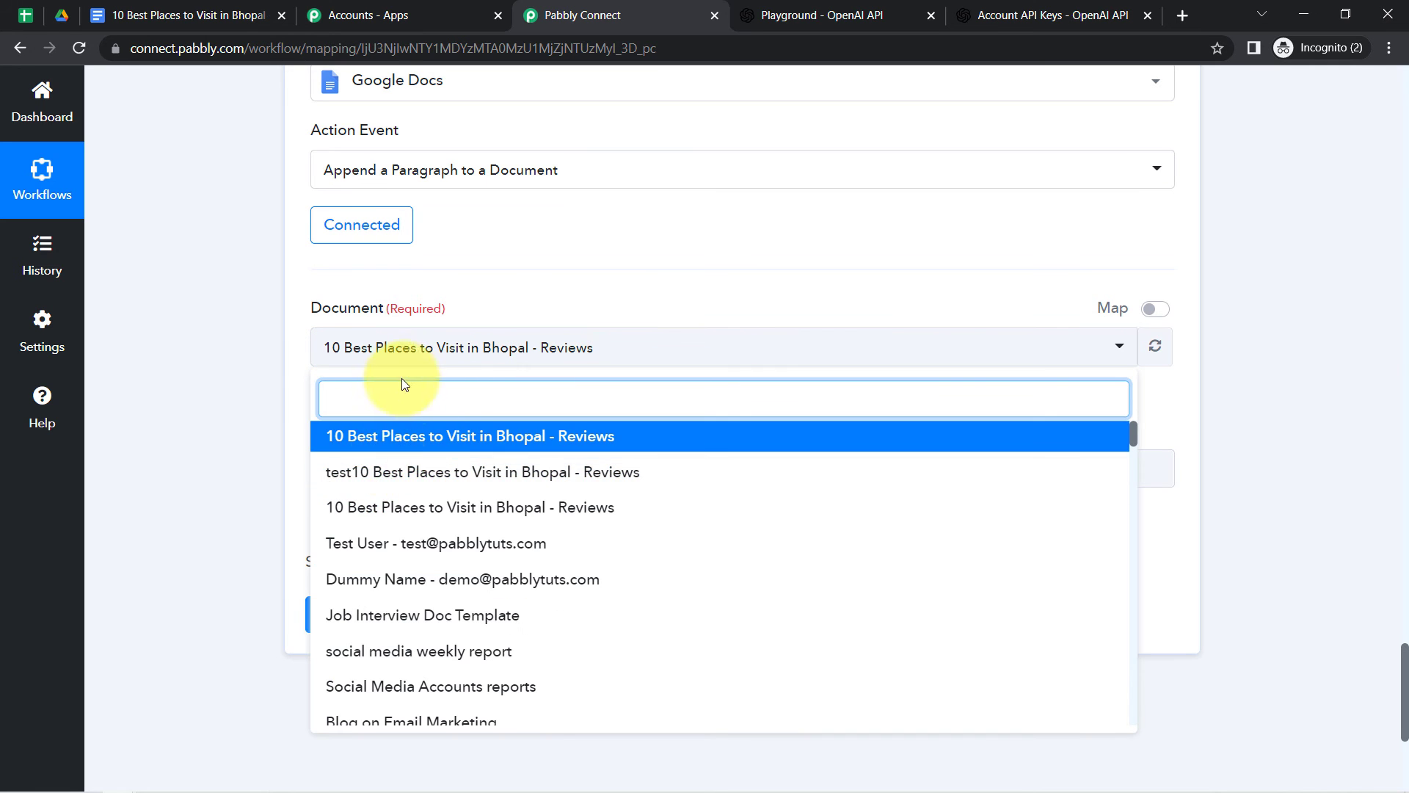
pyautogui.click(258, 439)
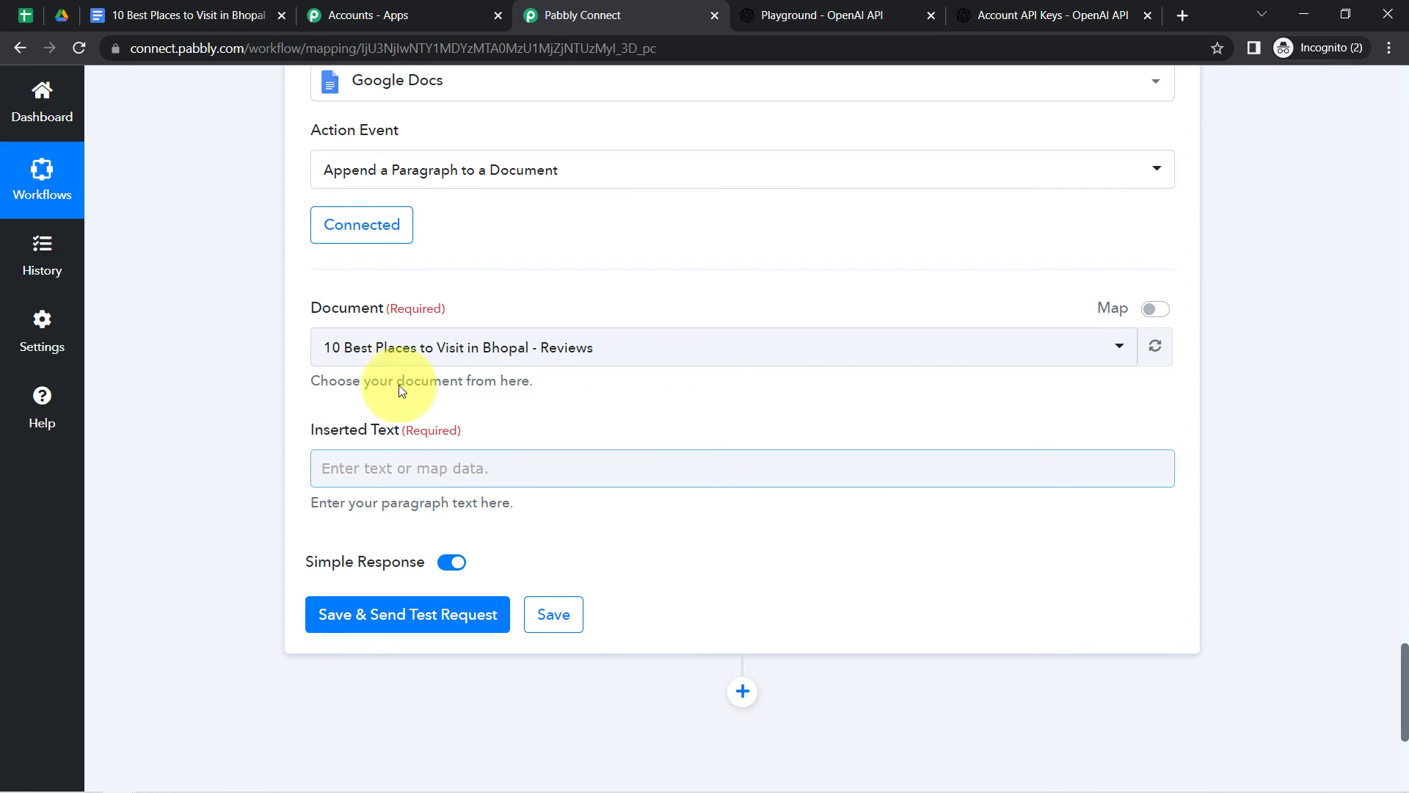
pyautogui.click(1156, 308)
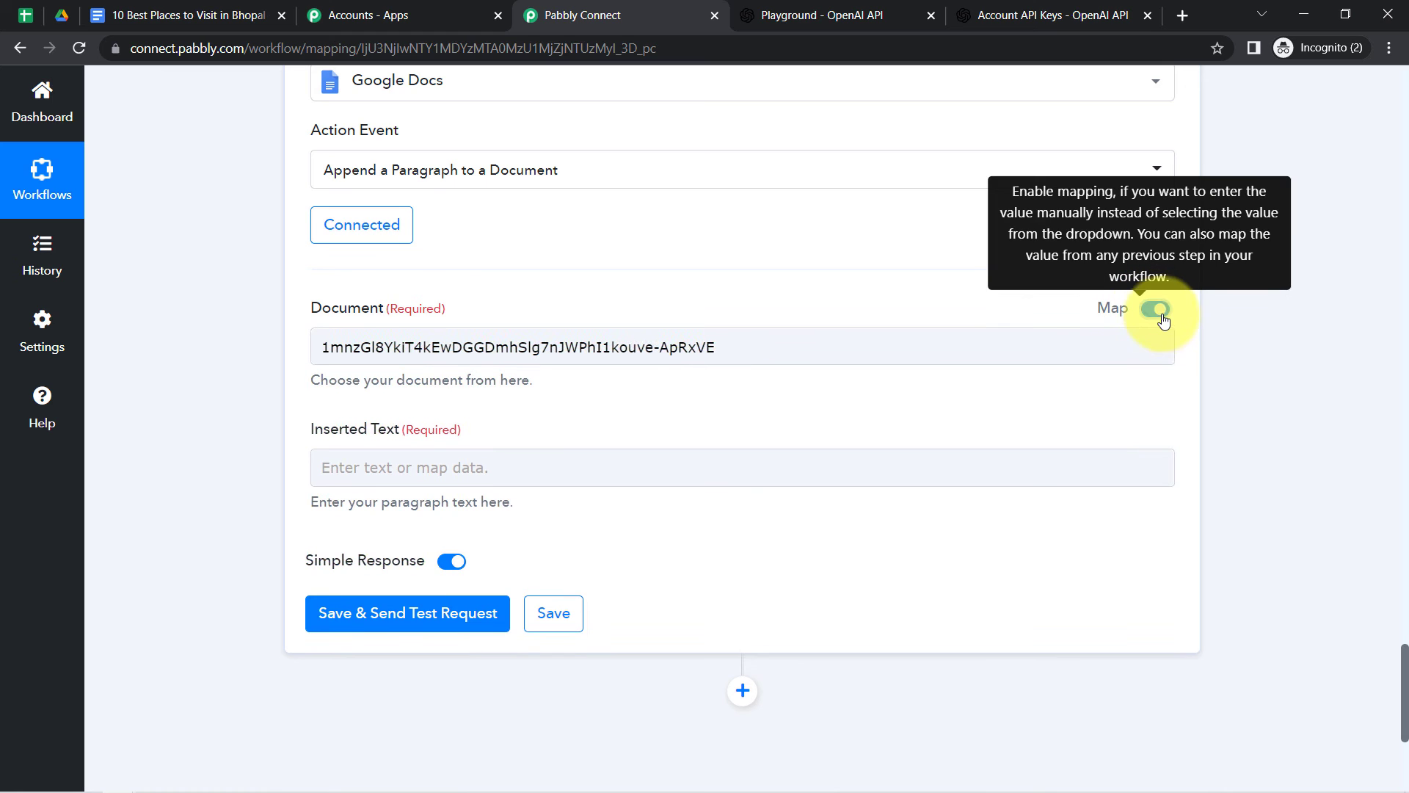
pyautogui.tripleClick(670, 348)
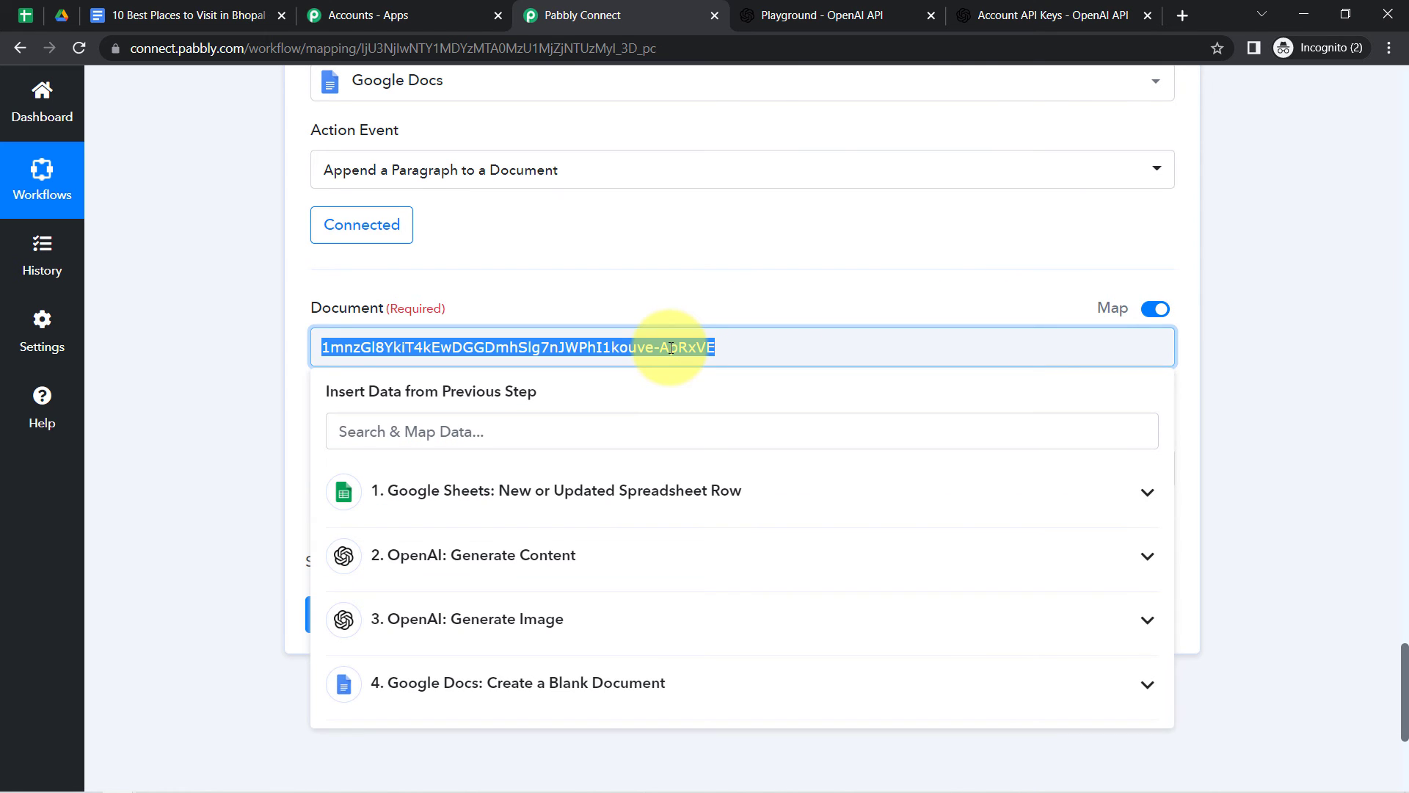
pyautogui.press('BackSpace')
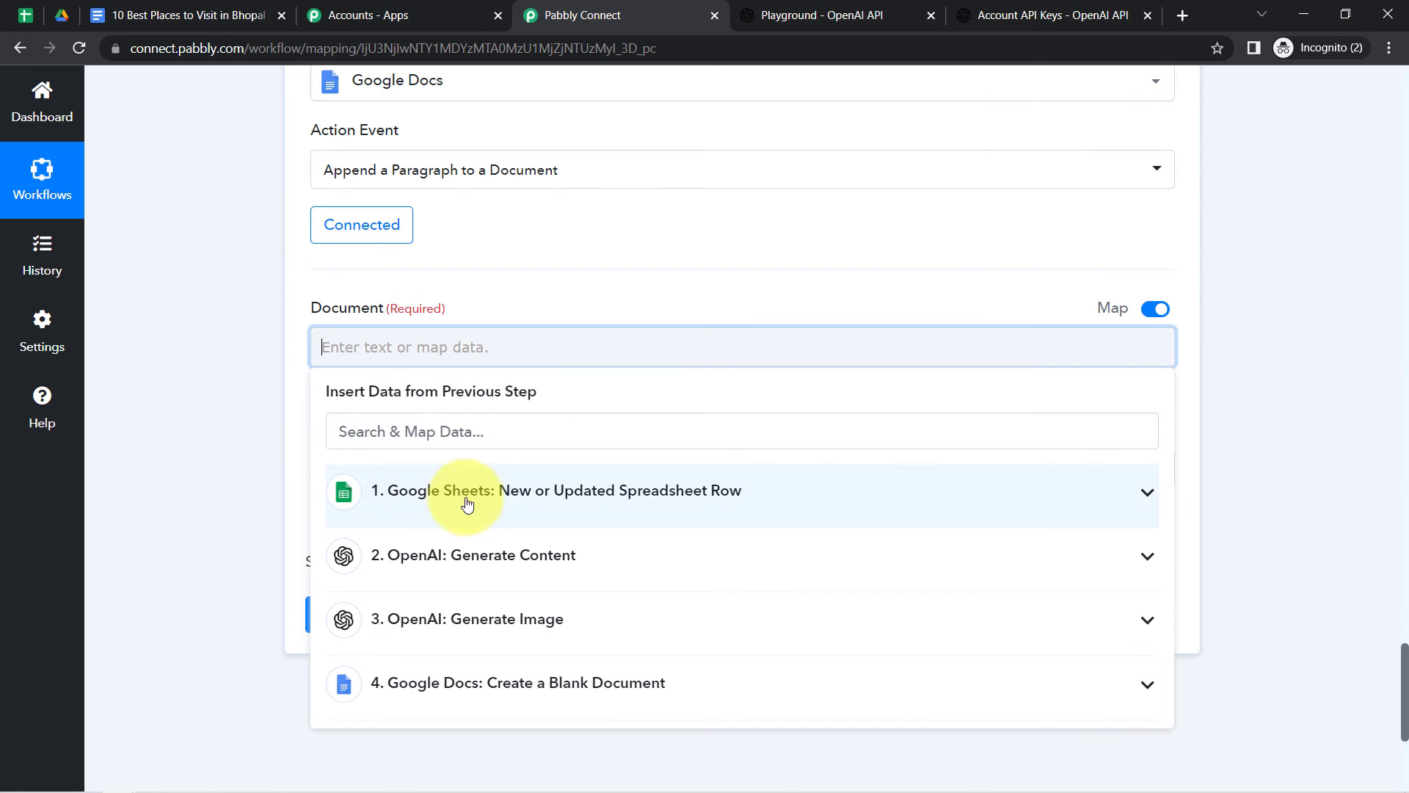
# Step: Map the Document field to the DocumentId from the Create a Blank Document step, searching the step data for "documentid"
pyautogui.click(536, 682)
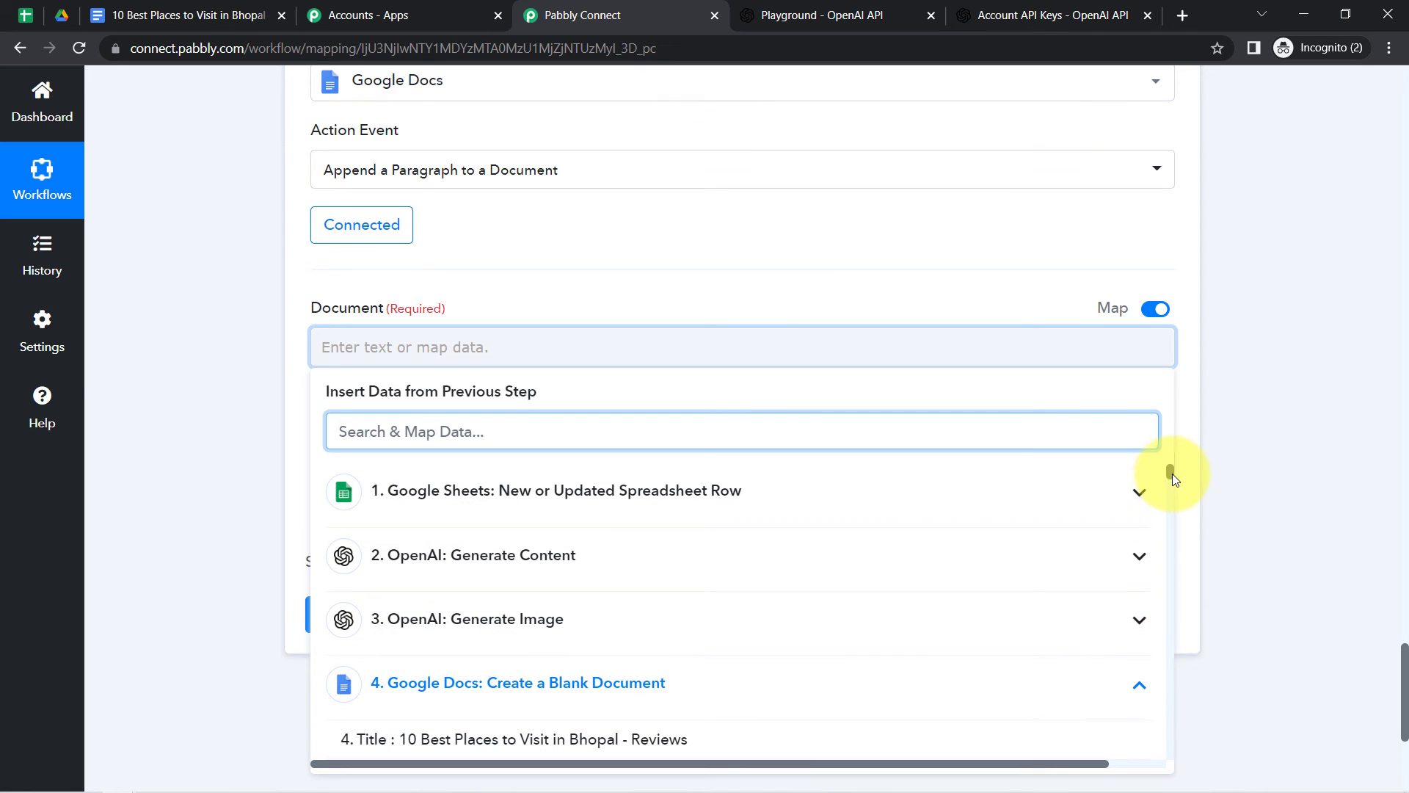
pyautogui.moveTo(1170, 473); pyautogui.dragTo(1169, 479)
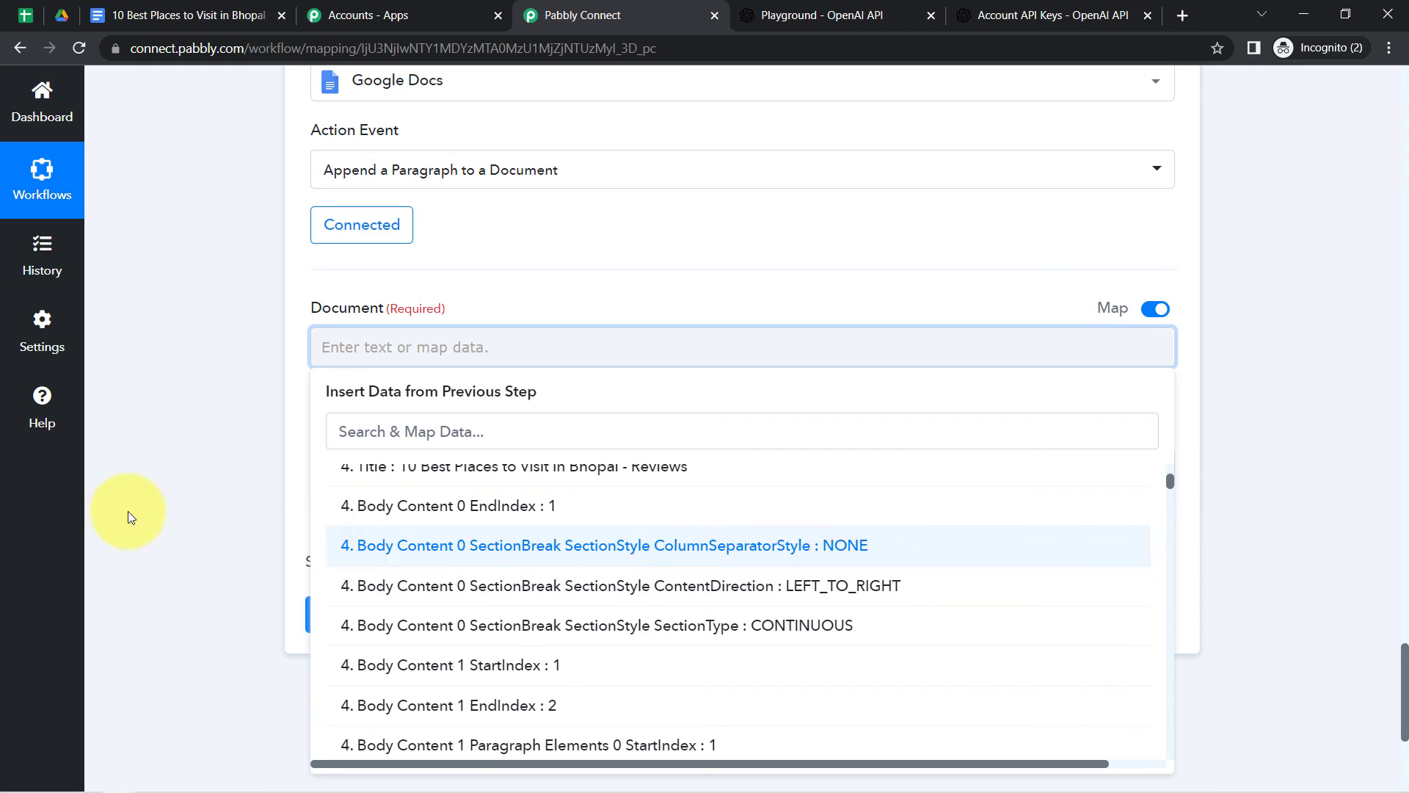
pyautogui.click(361, 445)
pyautogui.write('docume')
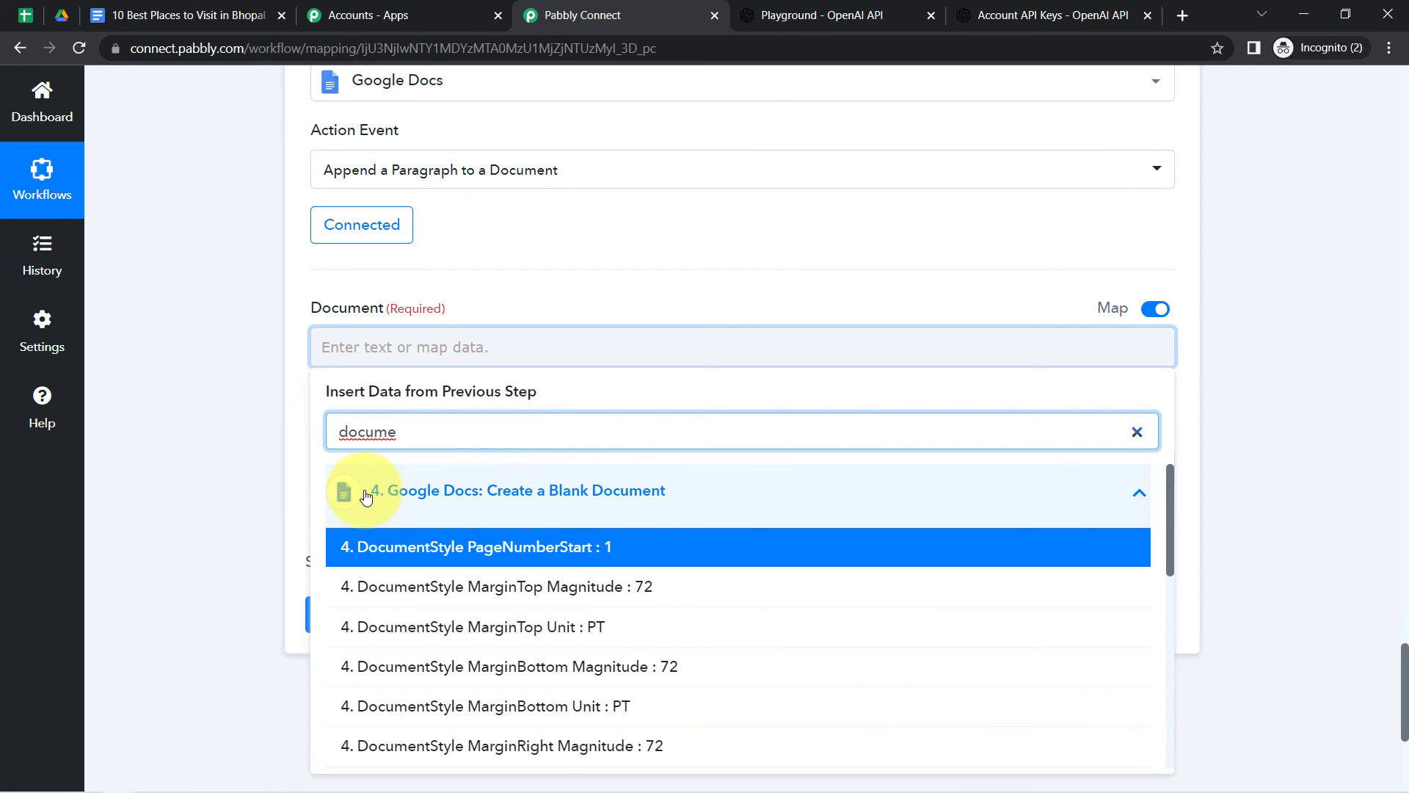
pyautogui.write('ntid')
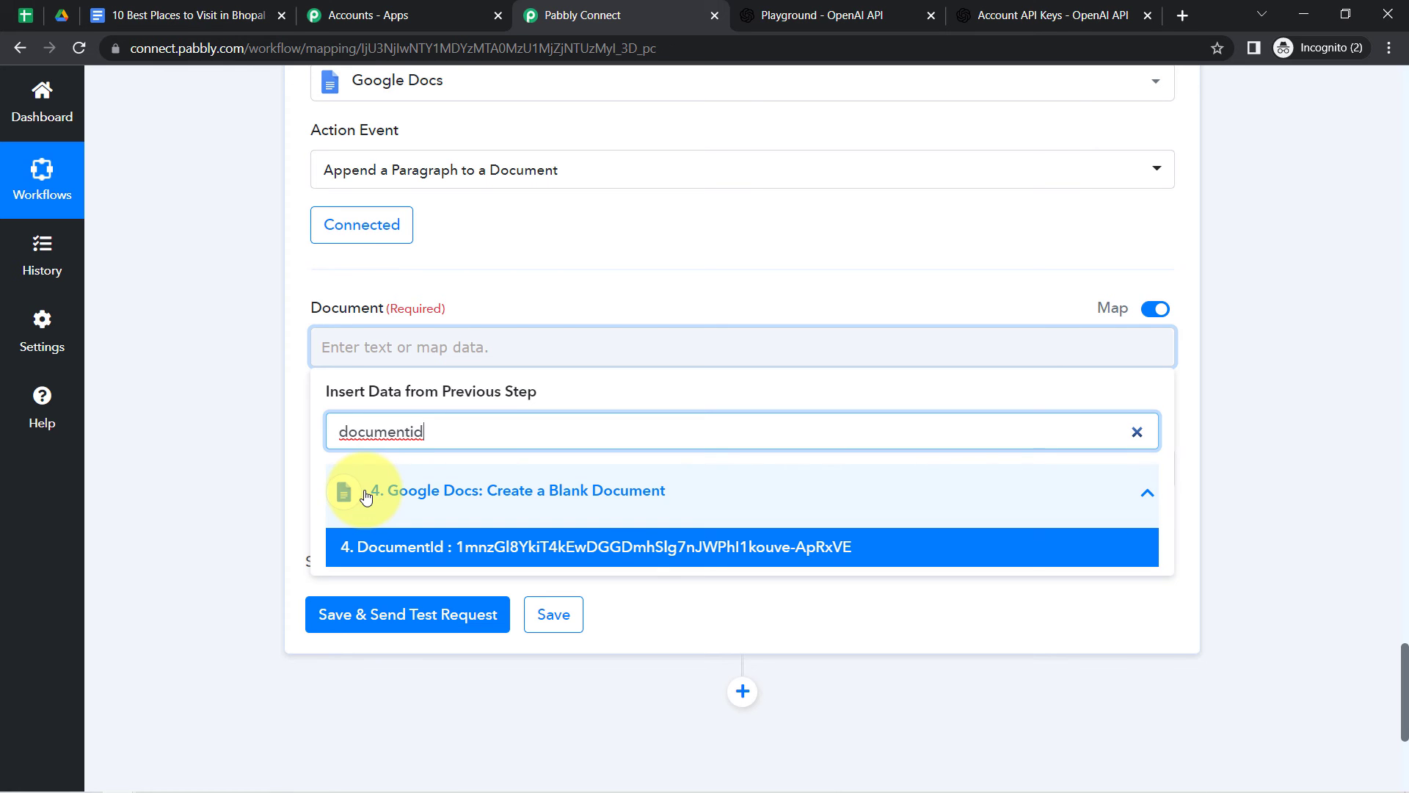
pyautogui.click(367, 546)
pyautogui.click(356, 352)
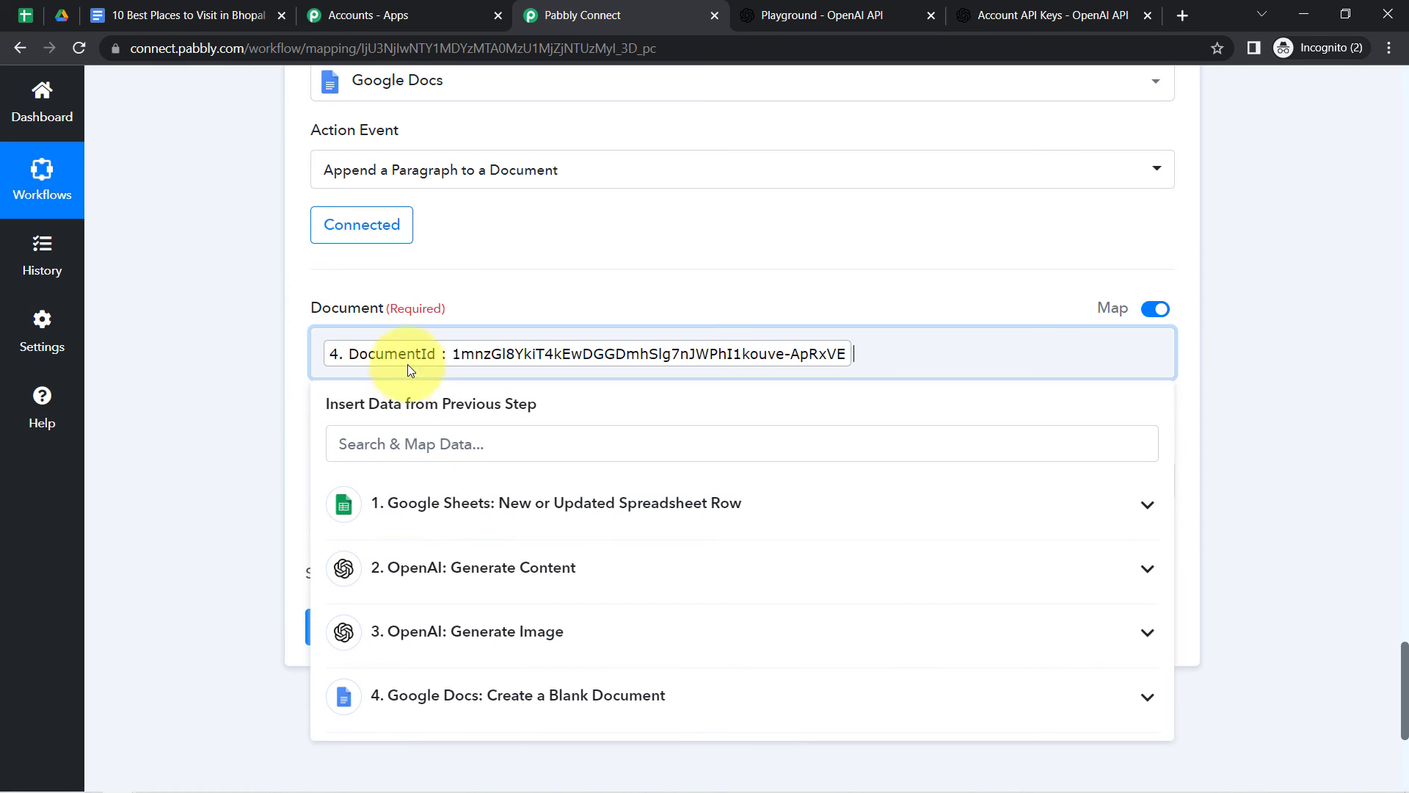
pyautogui.click(247, 443)
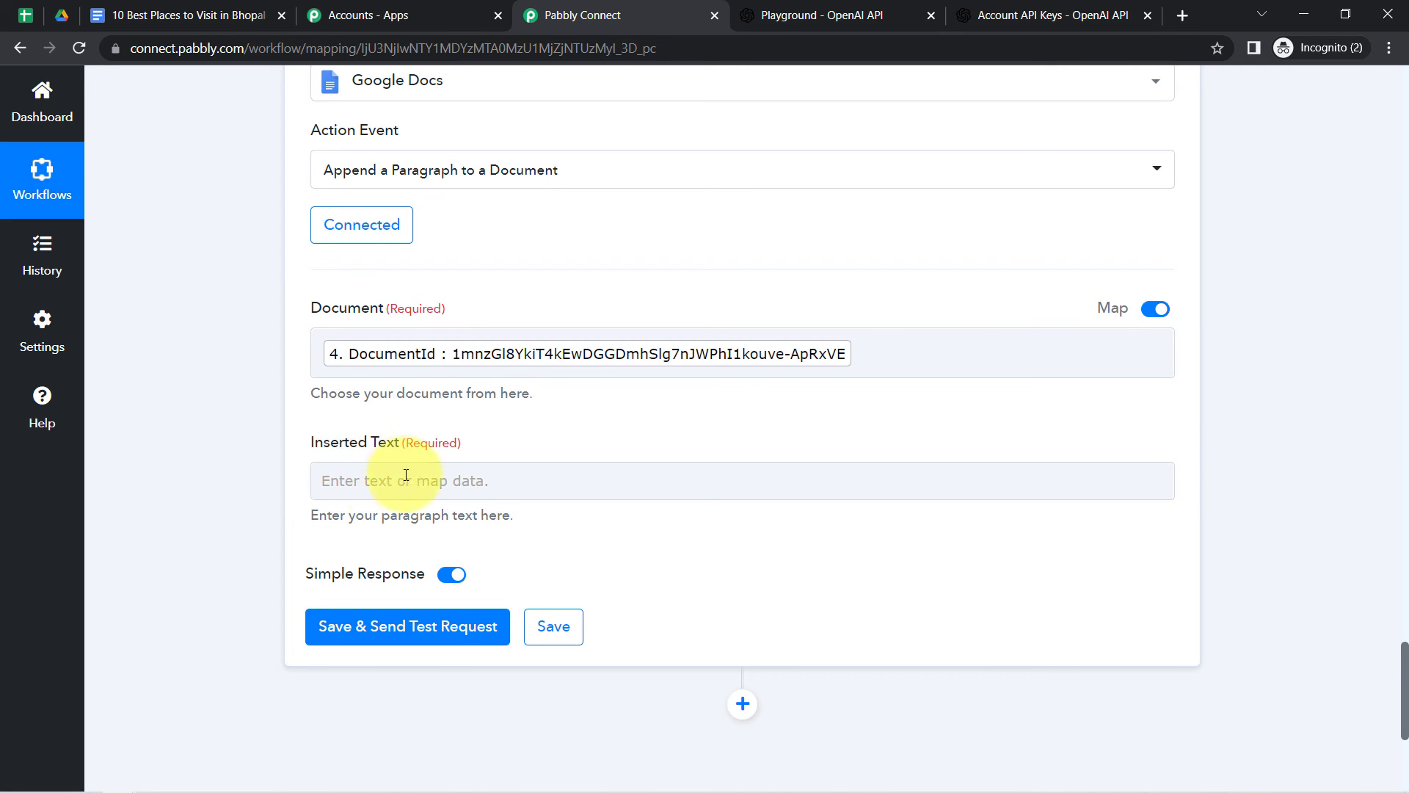
# Step: Map the Inserted Text to Choices 0 Text from the OpenAI Generate Content step, then save and send the test request
pyautogui.click(344, 488)
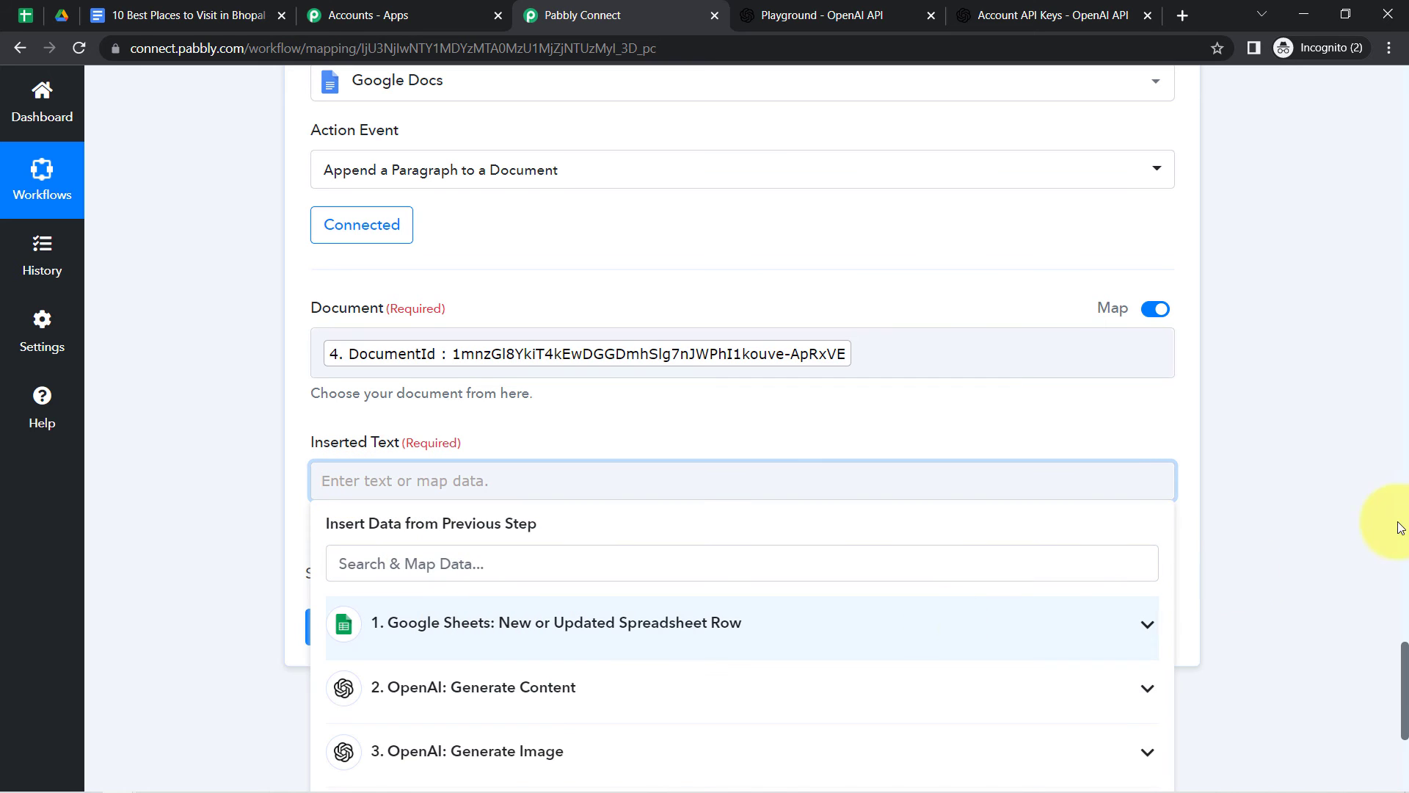
pyautogui.scroll(-3, 1405, 667)
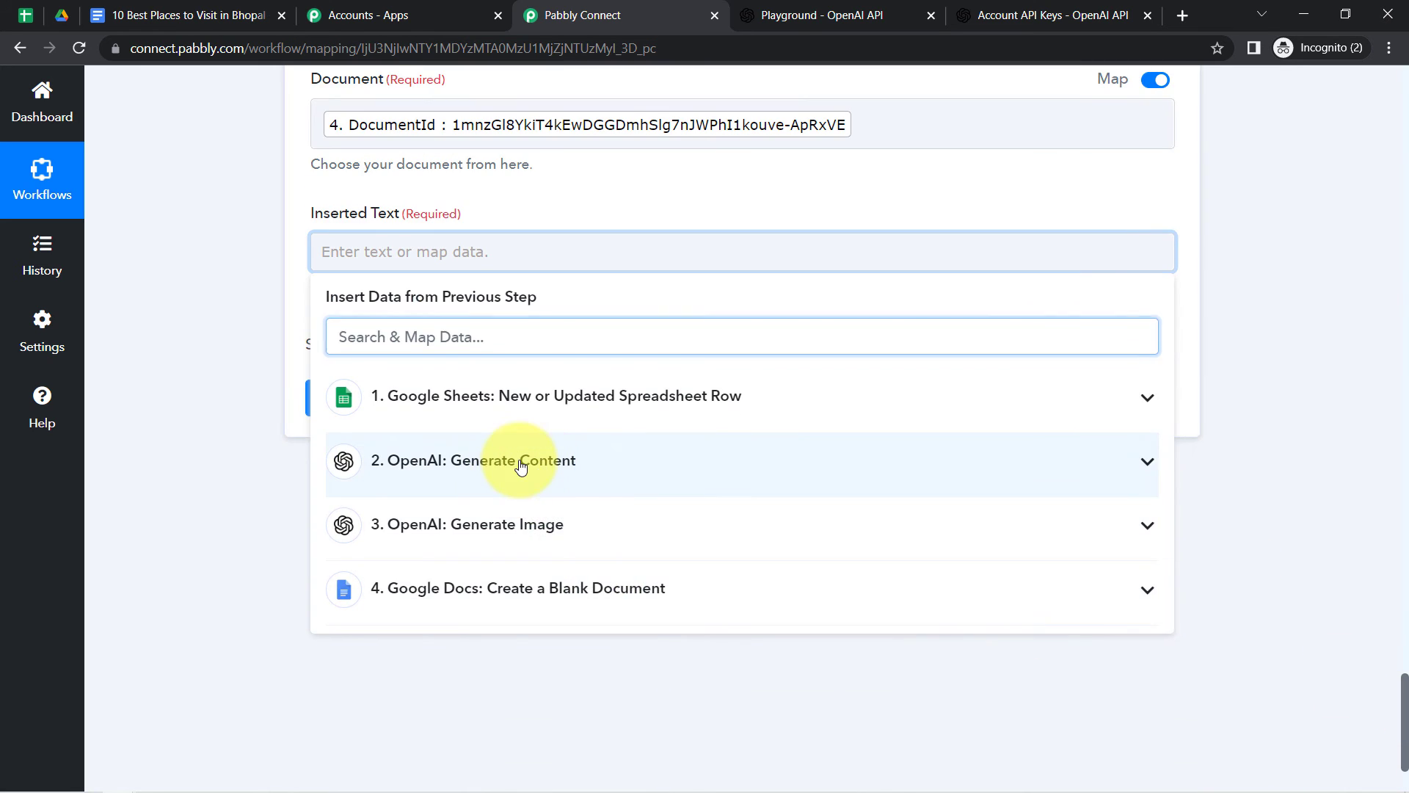
pyautogui.click(514, 477)
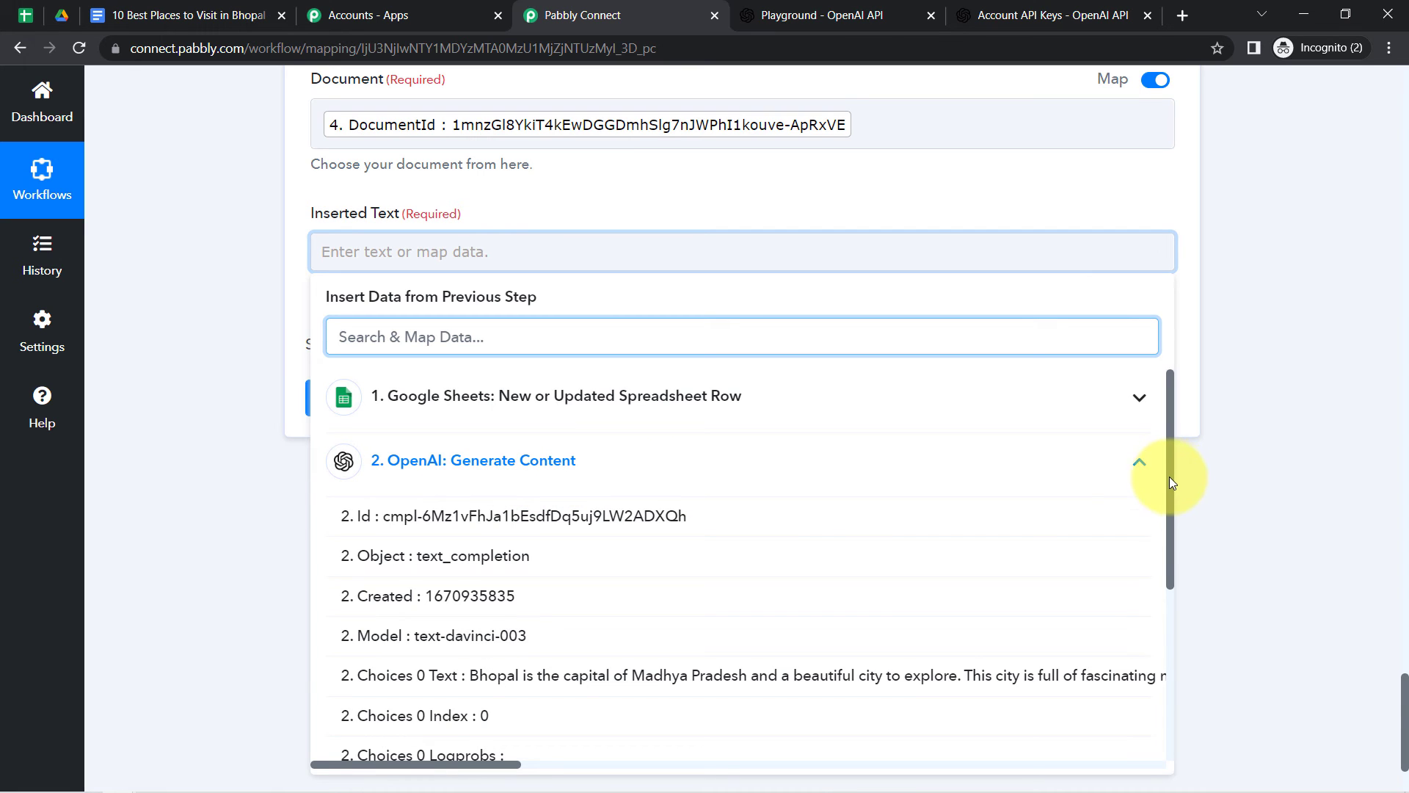
pyautogui.moveTo(1170, 477); pyautogui.dragTo(1173, 539)
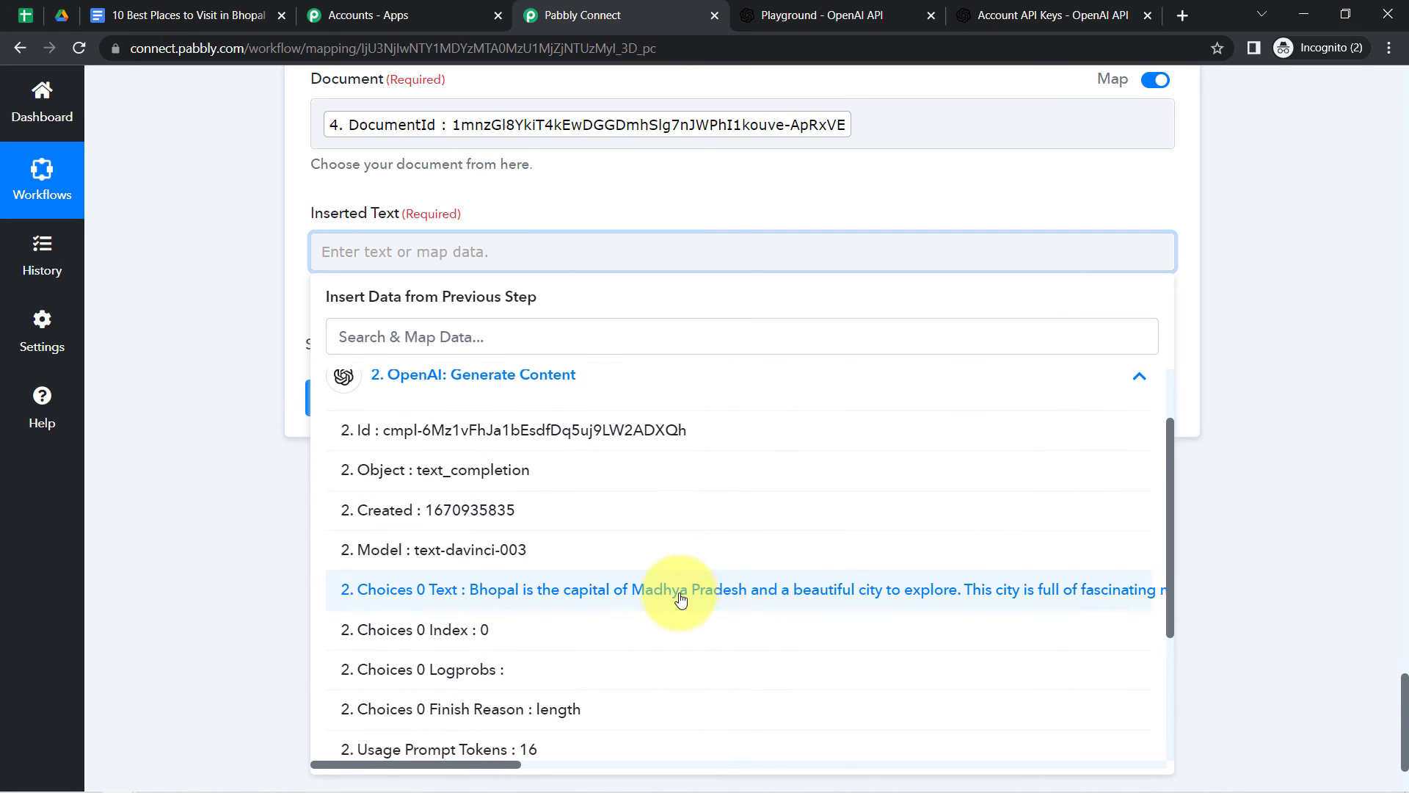
pyautogui.click(708, 589)
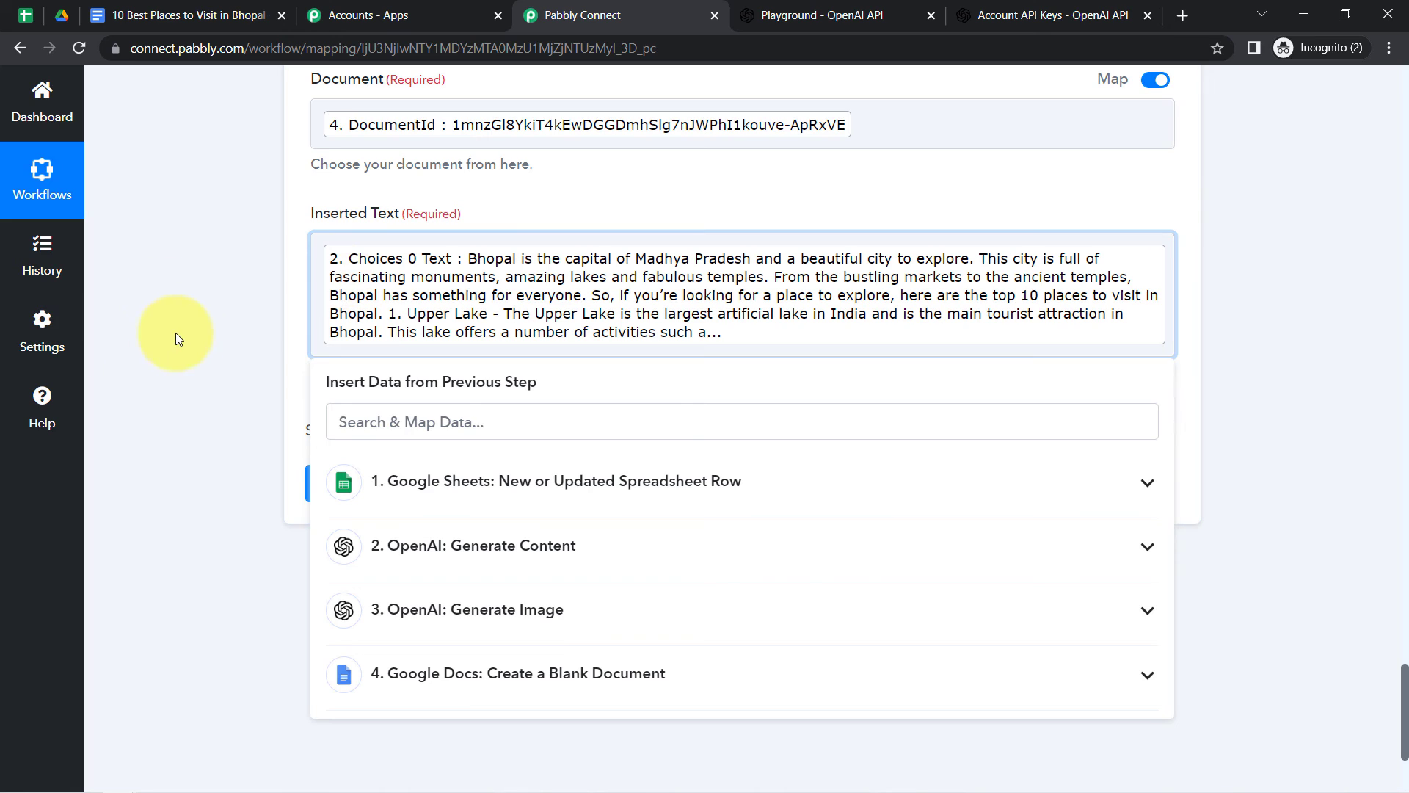
pyautogui.click(193, 336)
pyautogui.click(396, 492)
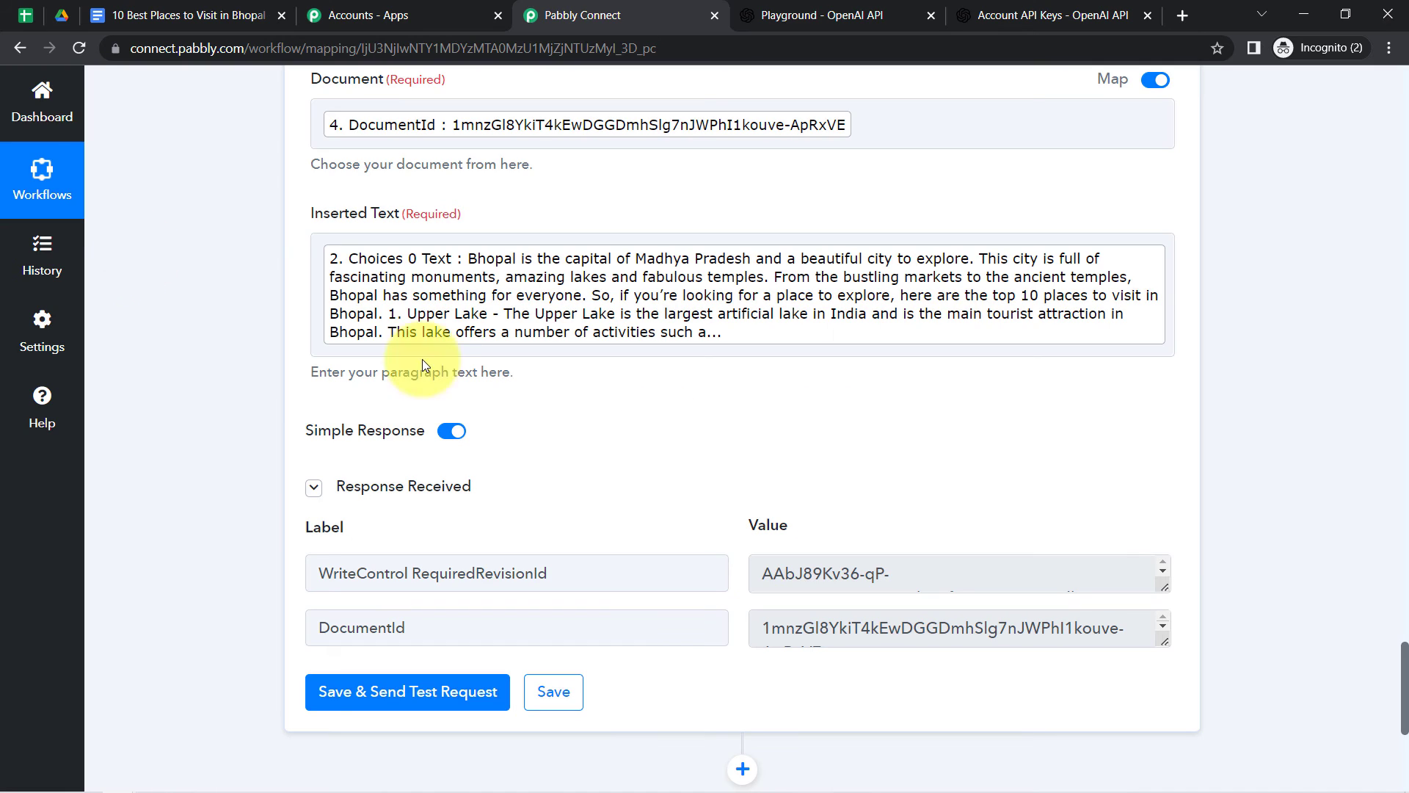
# Step: Switch to the Google Docs document "10 Best Places to Visit in Bhopal - Reviews" and review the appended article text
pyautogui.click(189, 9)
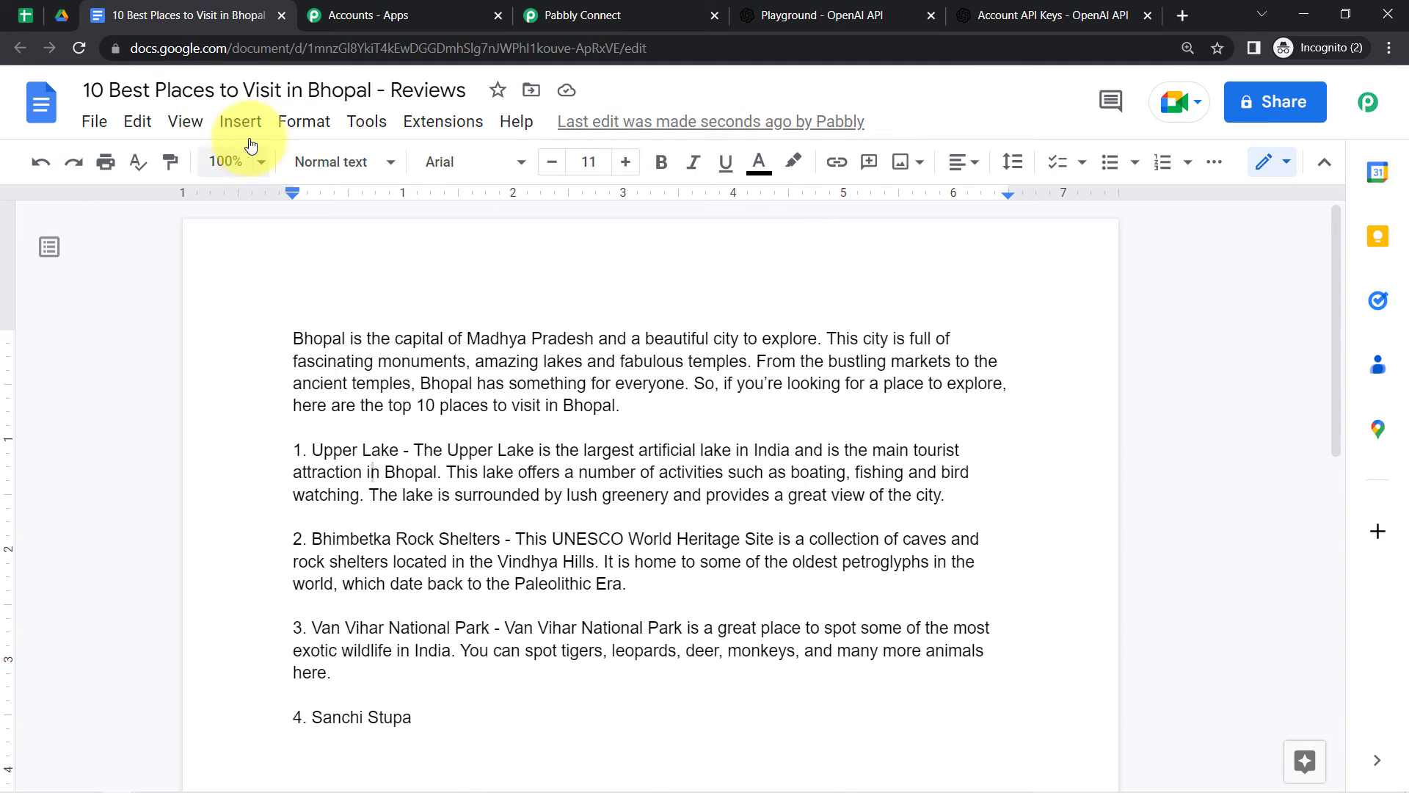
pyautogui.moveTo(294, 338); pyautogui.dragTo(438, 755)
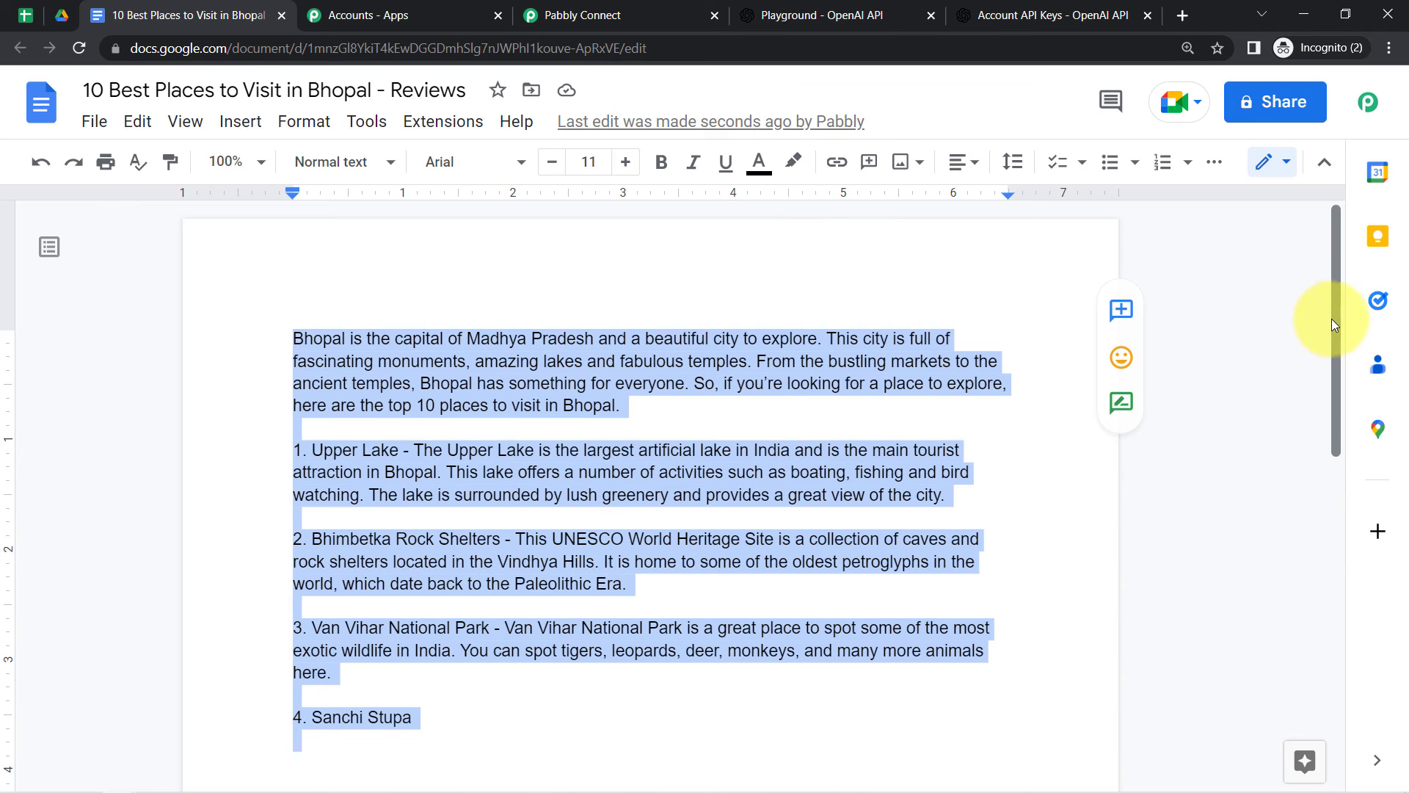
pyautogui.moveTo(1331, 318); pyautogui.dragTo(1324, 253)
pyautogui.click(508, 493)
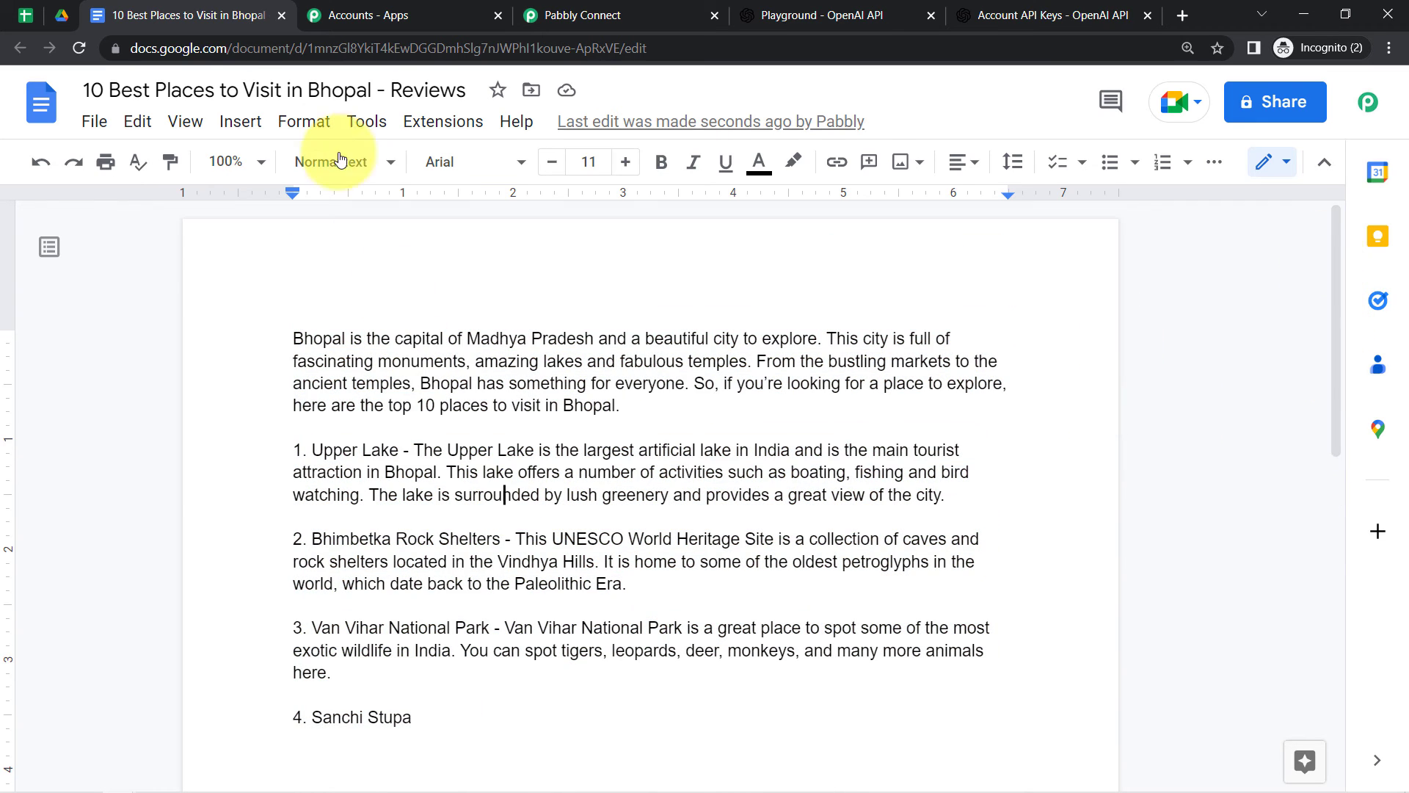
# Step: Back in Pabbly Connect, add a sixth action after the paragraph action and choose Google Docs as its app
pyautogui.click(558, 14)
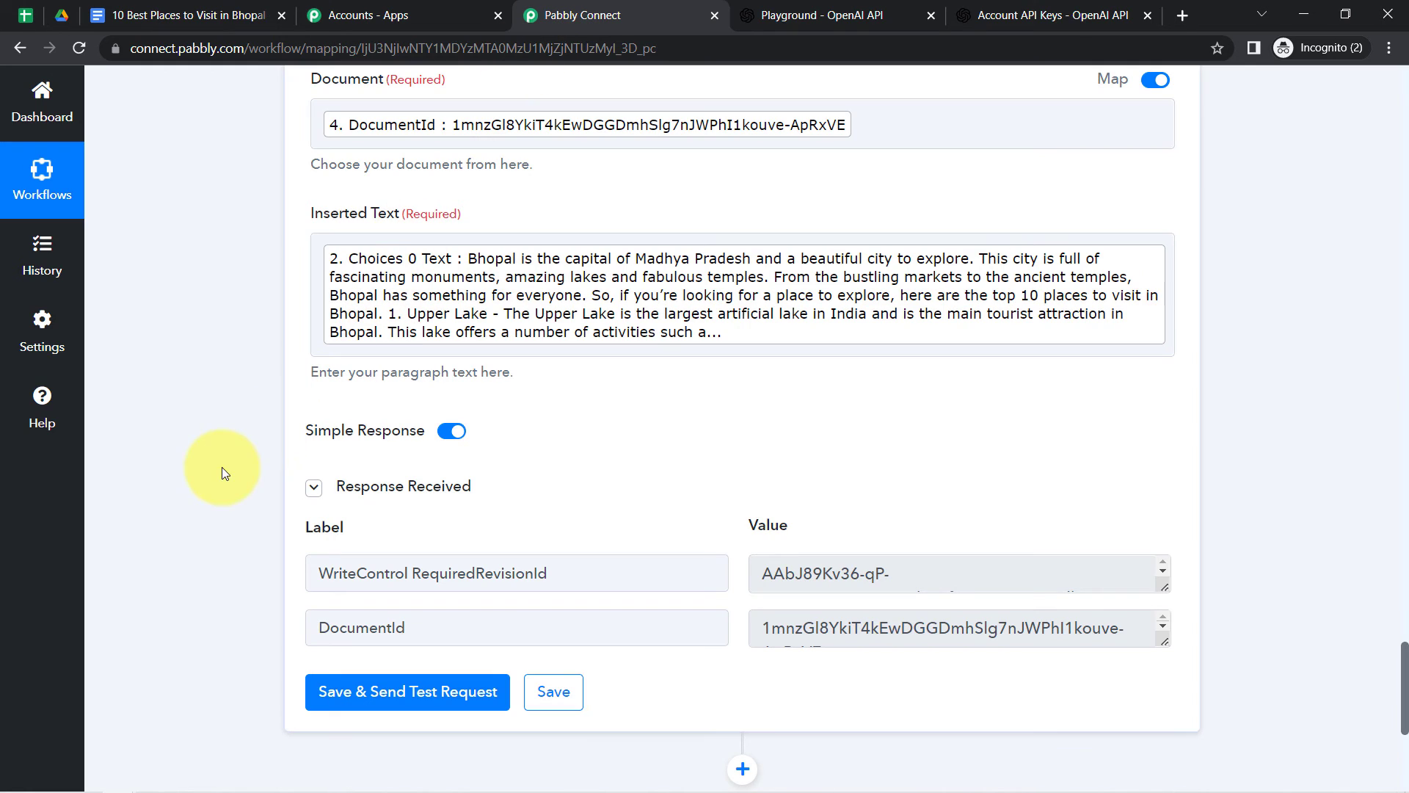
pyautogui.scroll(-6, 1407, 661)
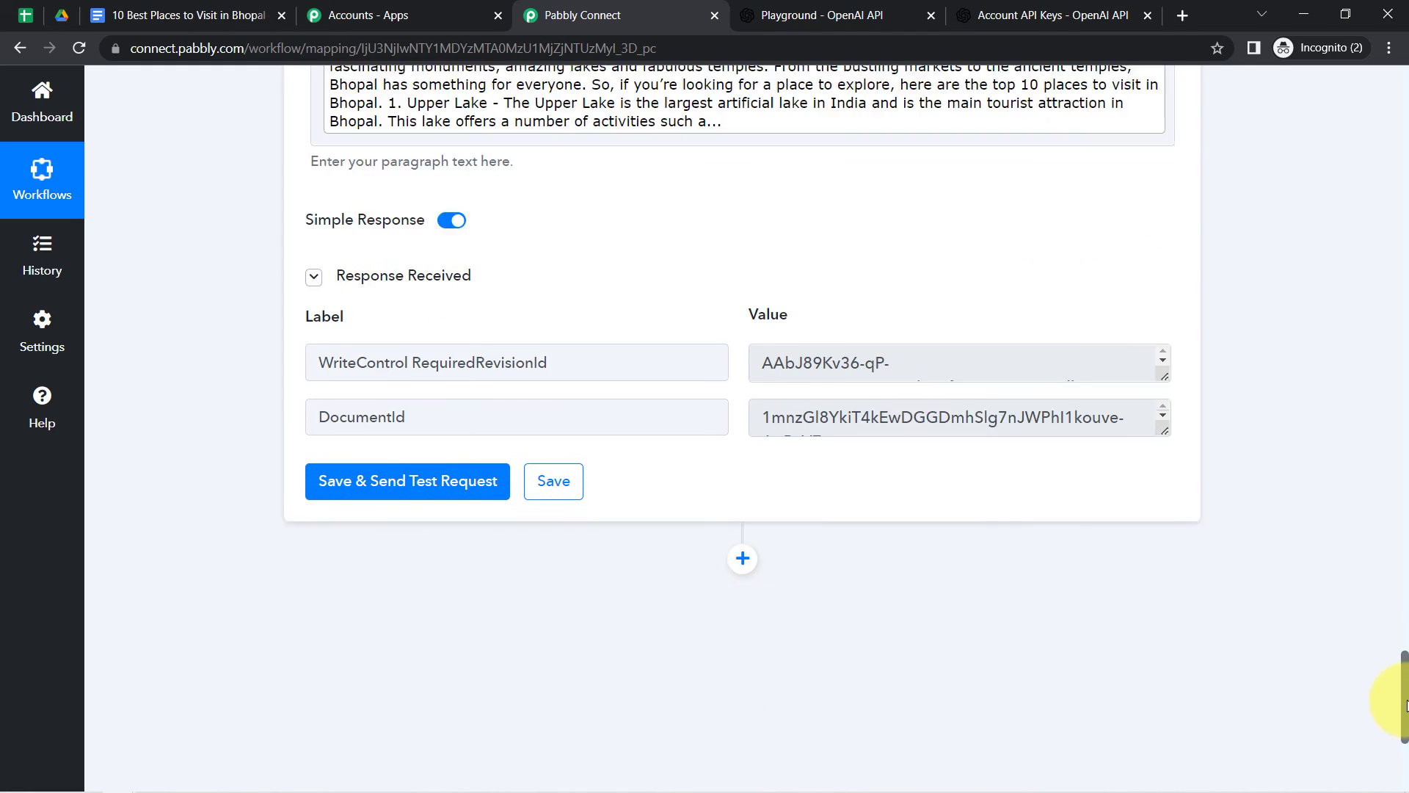
pyautogui.click(740, 327)
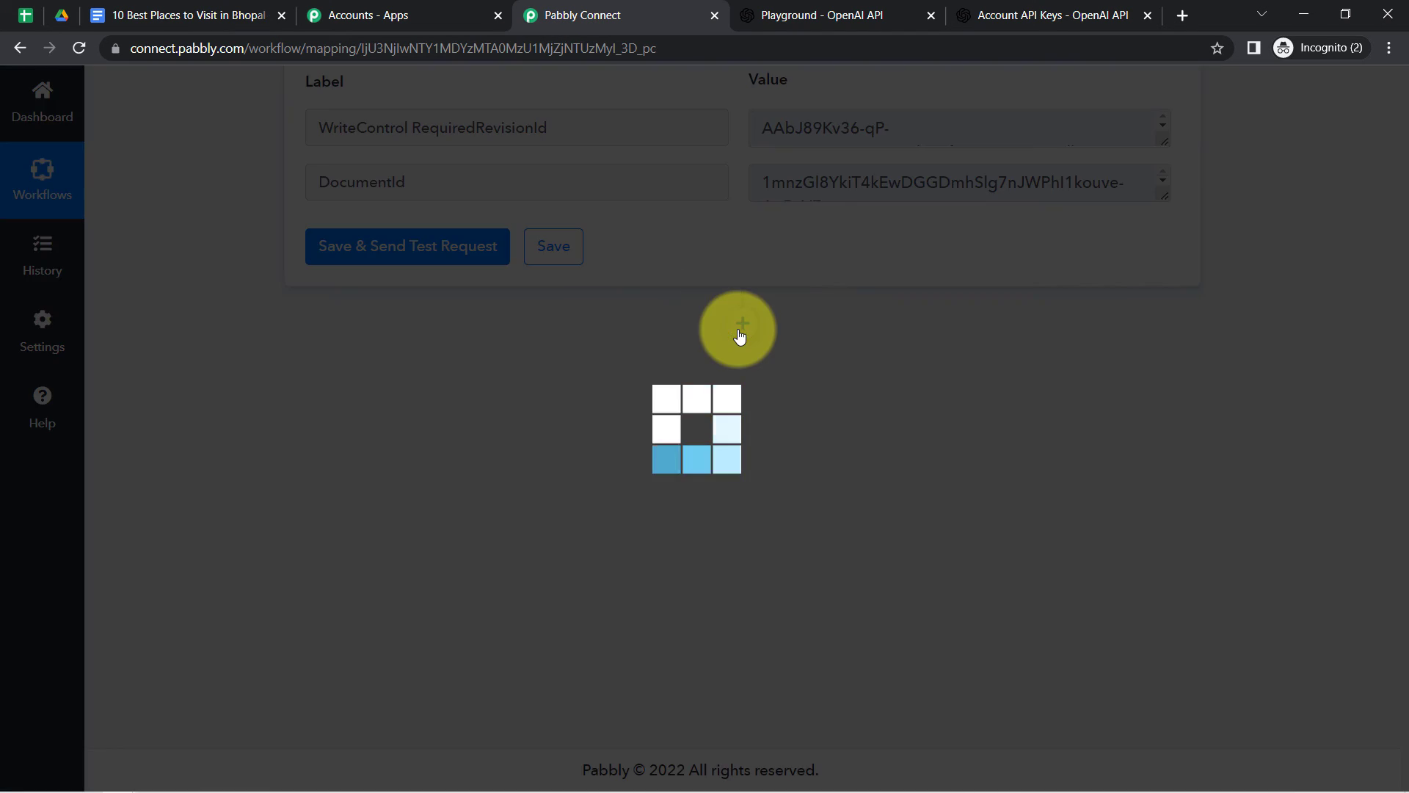
pyautogui.click(405, 544)
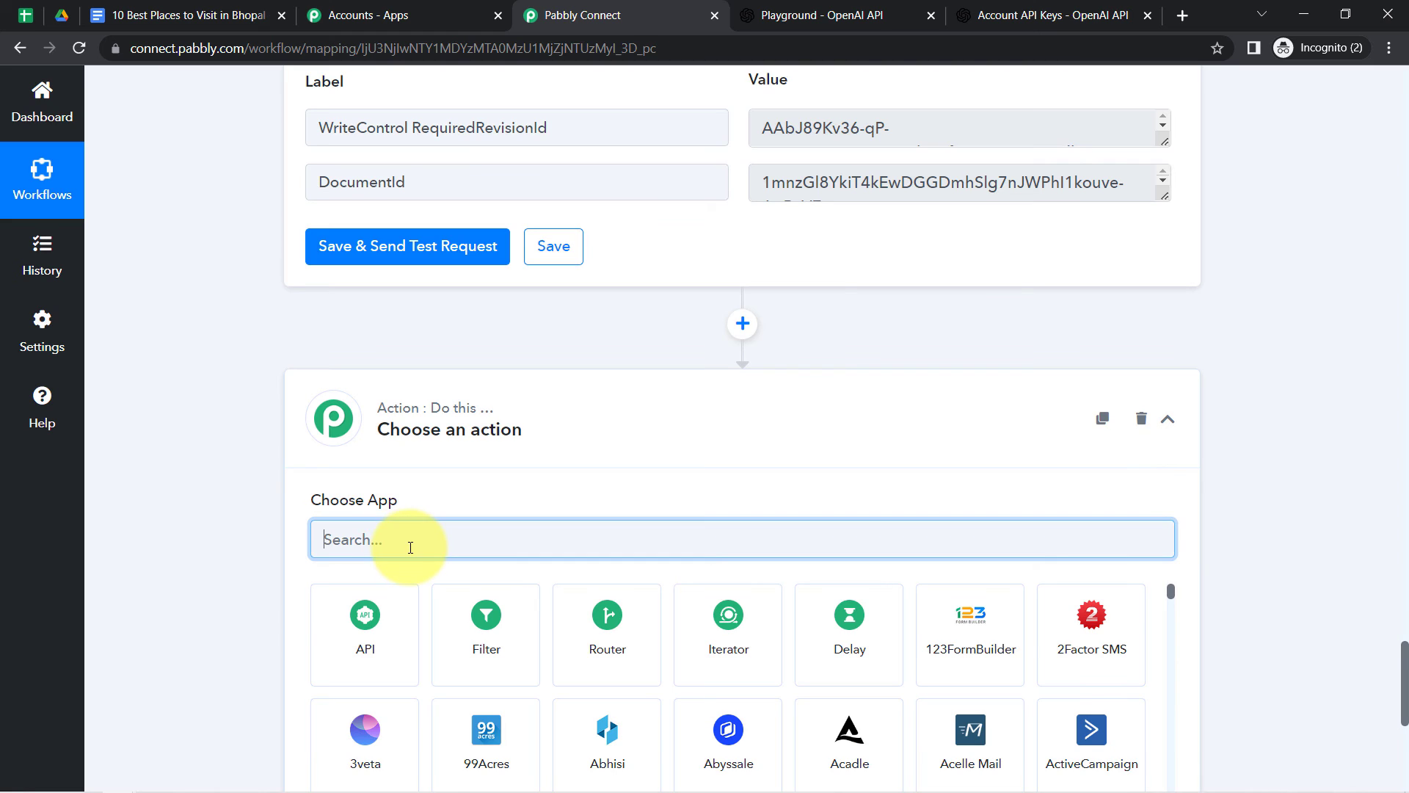
pyautogui.write('google')
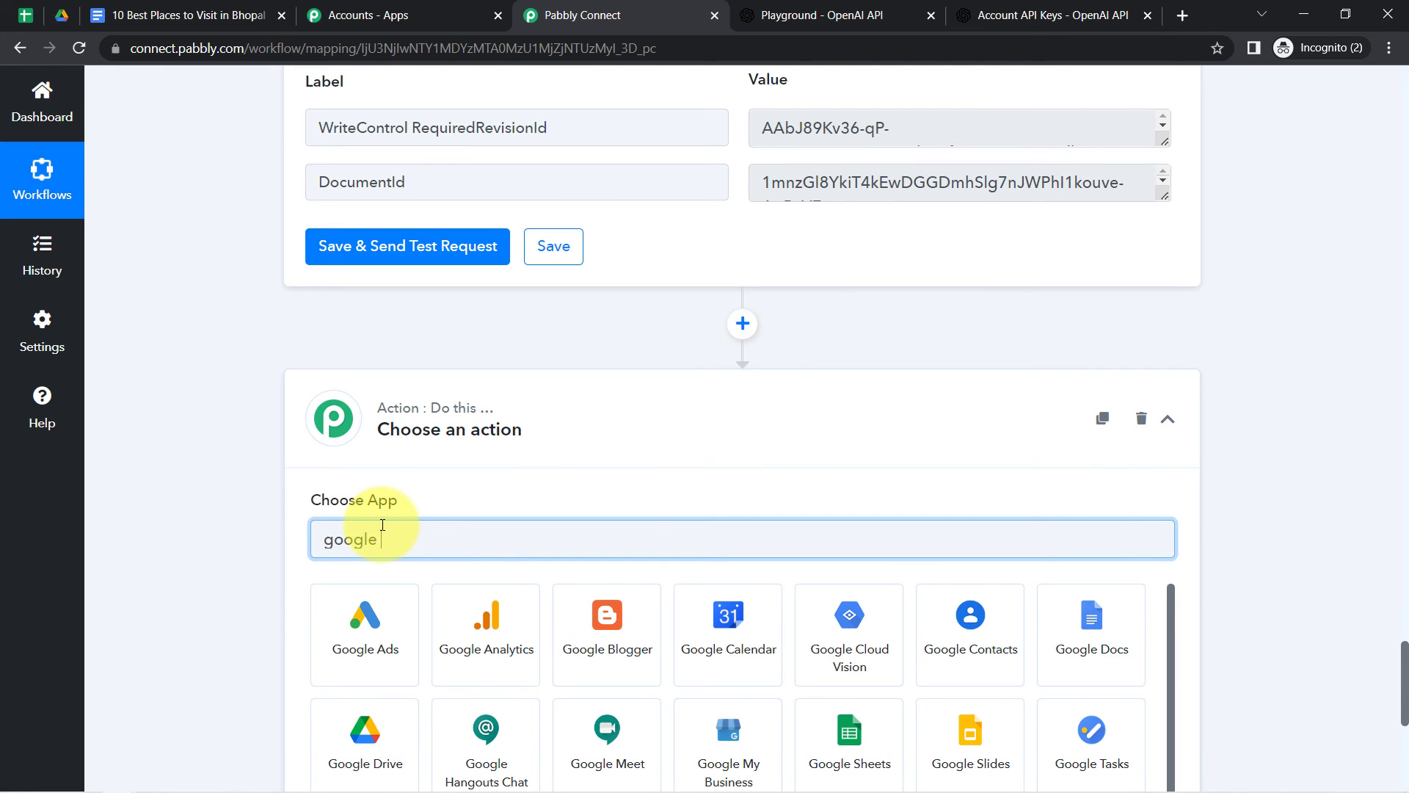
pyautogui.write(' docs')
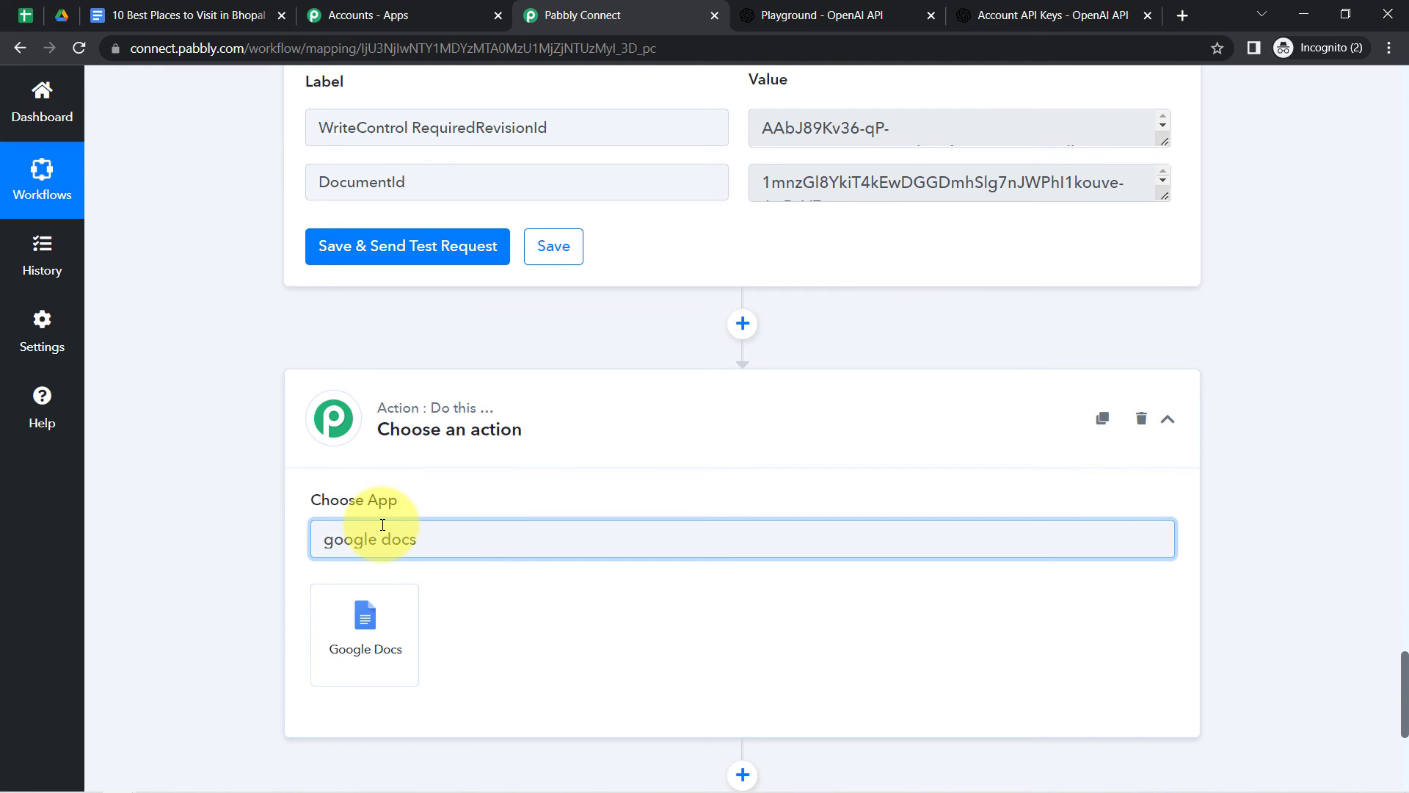
pyautogui.click(383, 593)
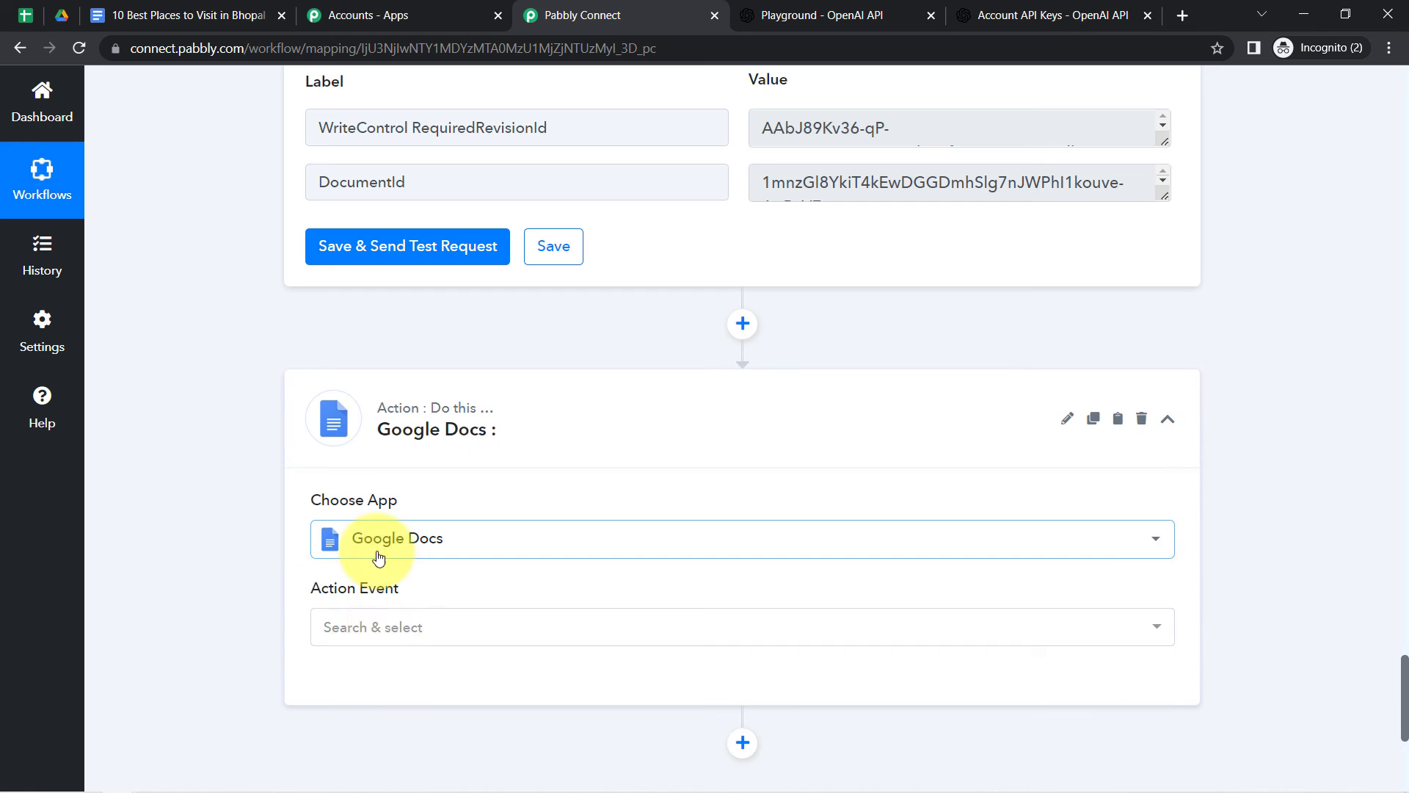
# Step: Set the new action's event to Insert an Image to a Document and connect it through the existing connection Google Docs #138
pyautogui.click(371, 631)
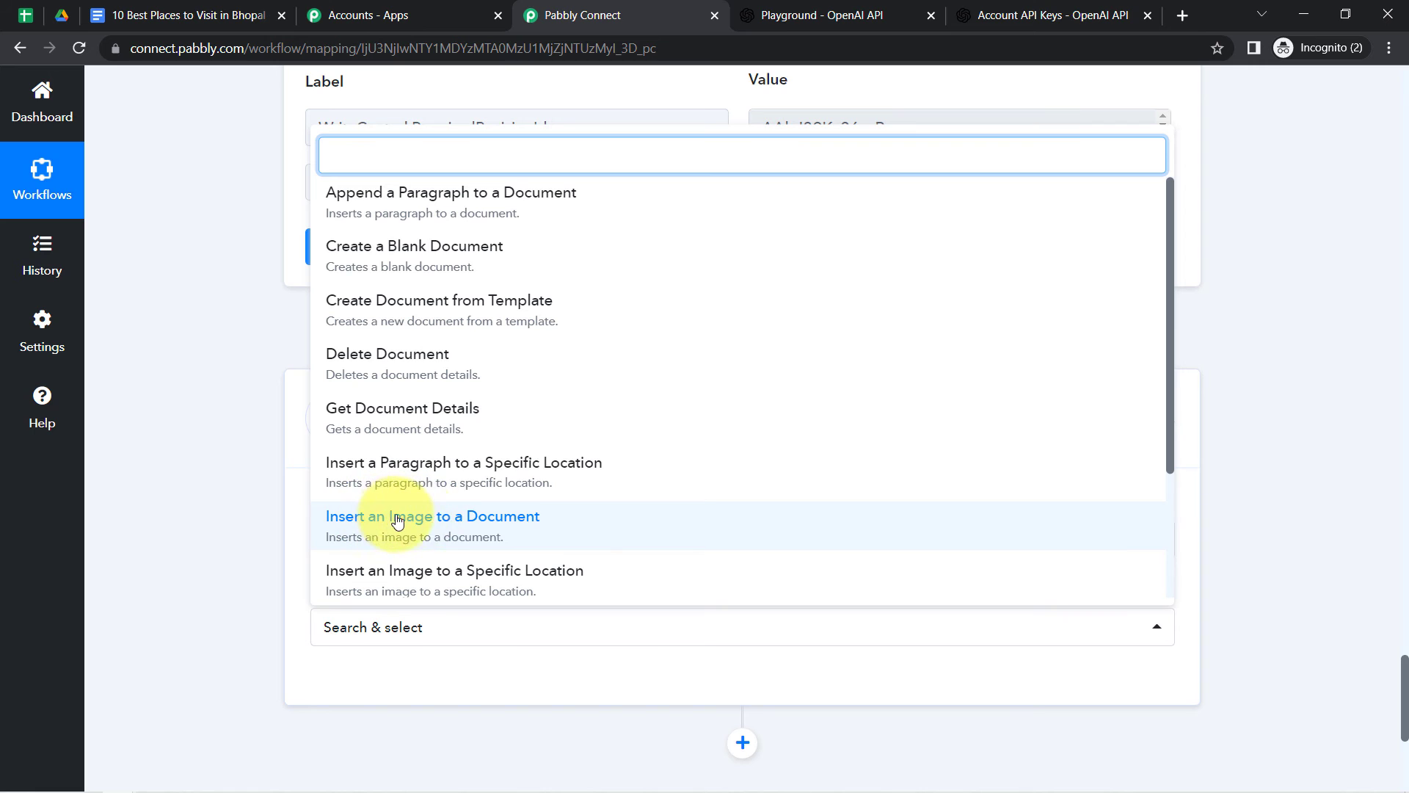
pyautogui.click(416, 541)
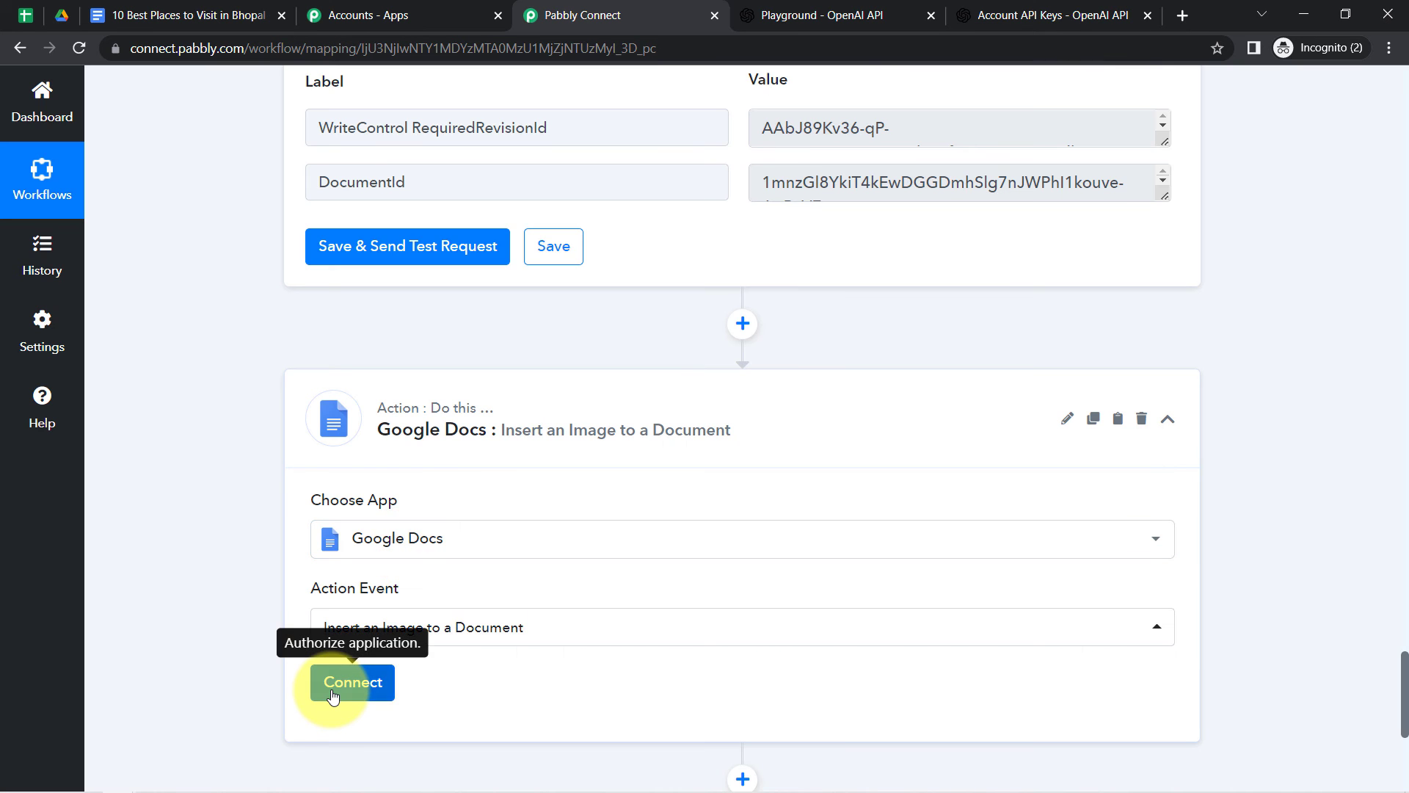
pyautogui.click(332, 694)
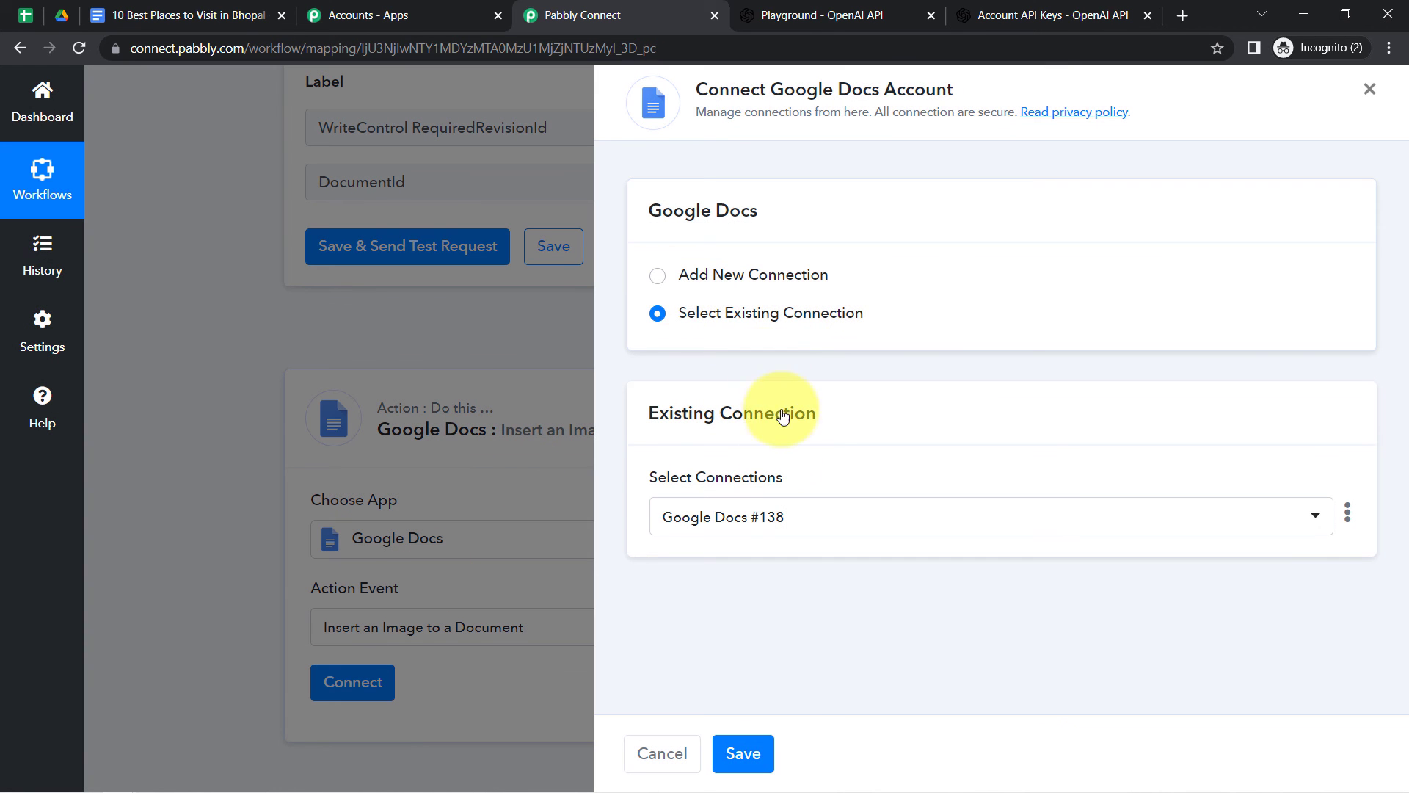
pyautogui.click(756, 750)
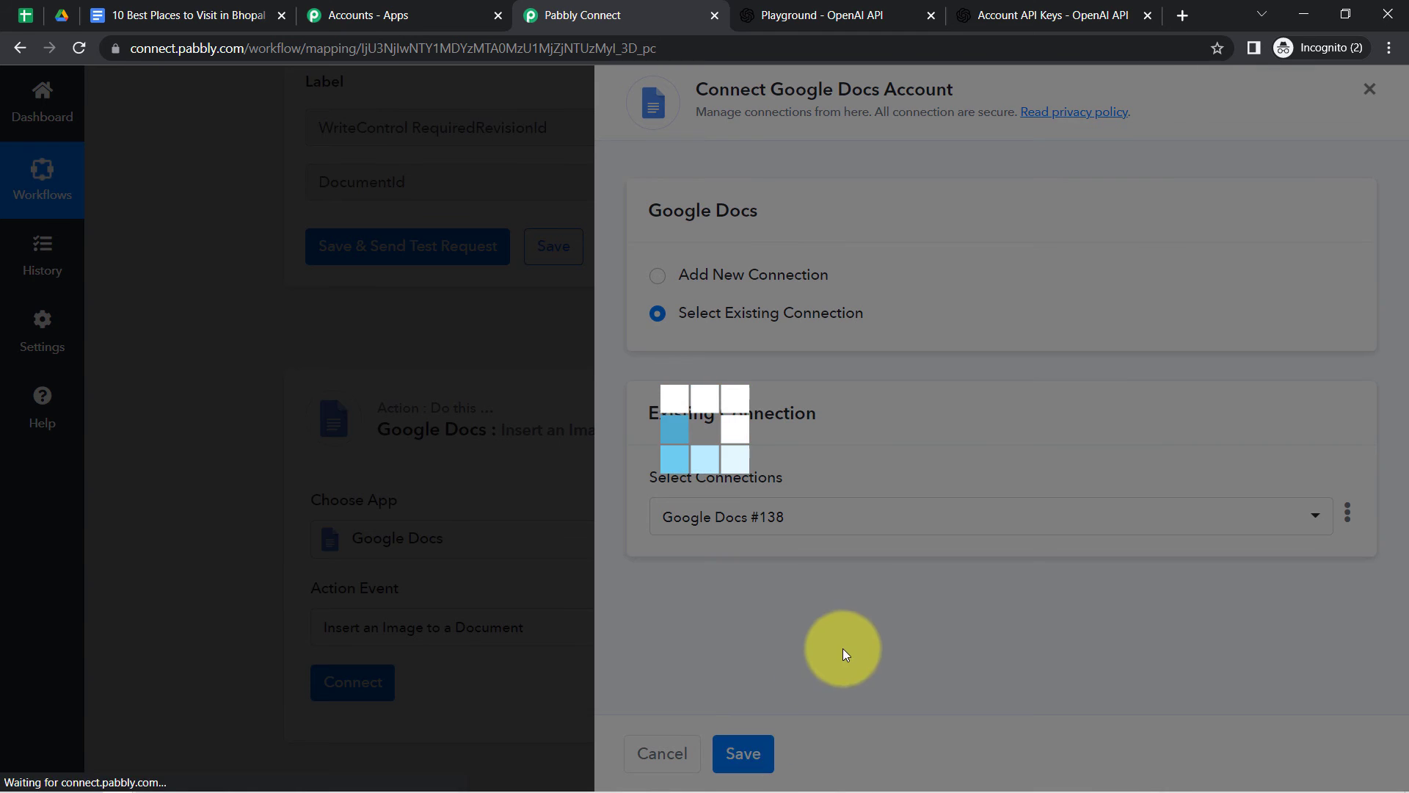
# Step: Enable mapping for the image action's Document field and clear the preselected document
pyautogui.scroll(-7, 1404, 638)
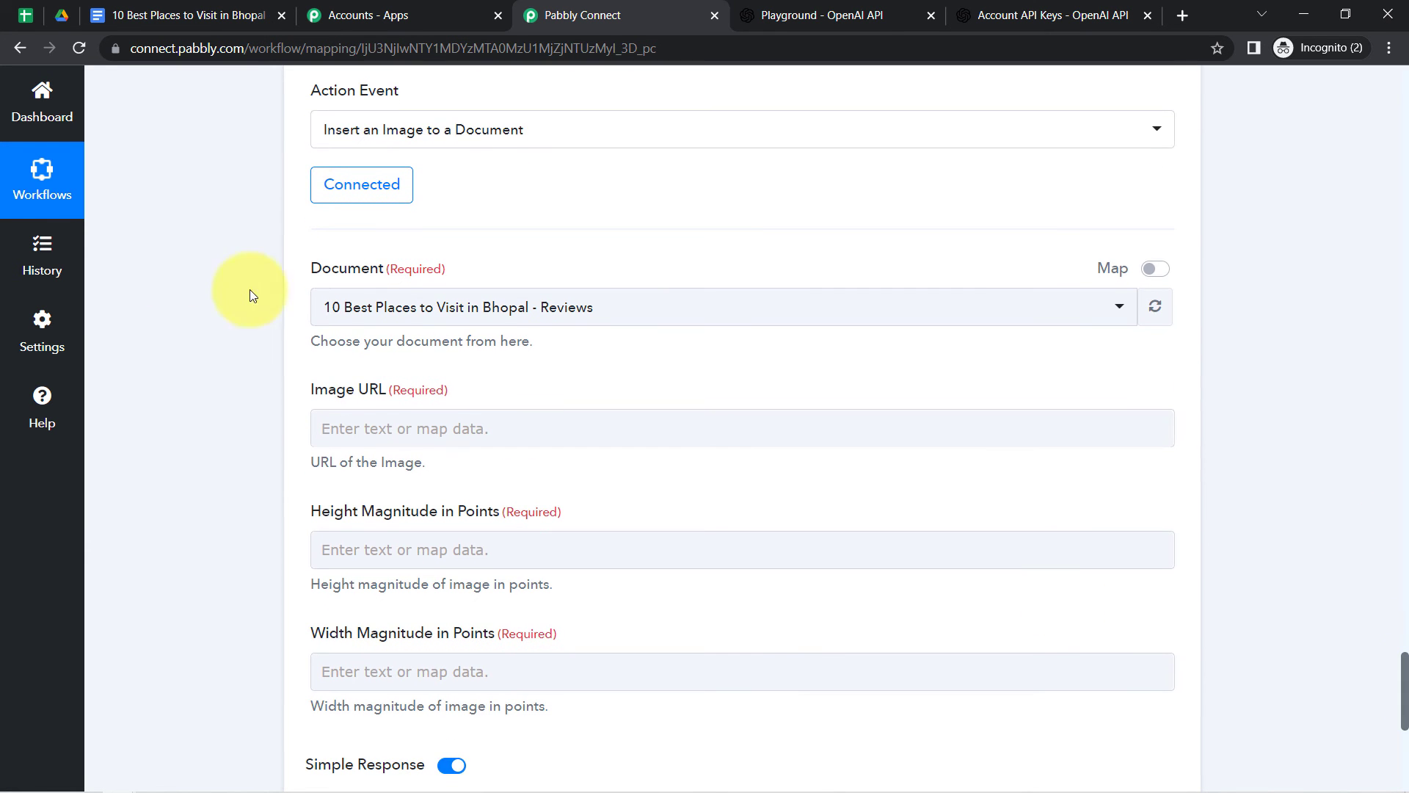
pyautogui.click(386, 312)
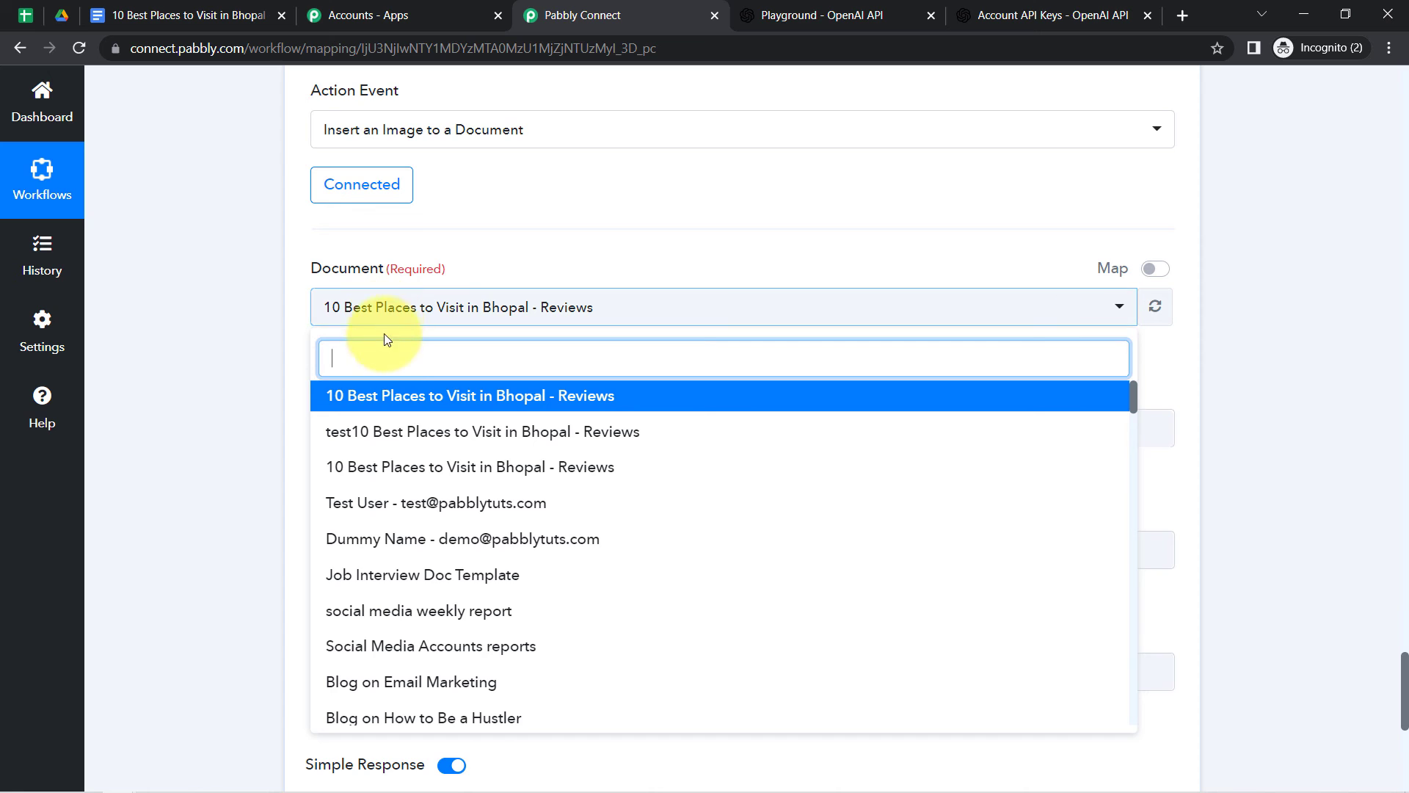
pyautogui.click(1159, 272)
pyautogui.tripleClick(402, 299)
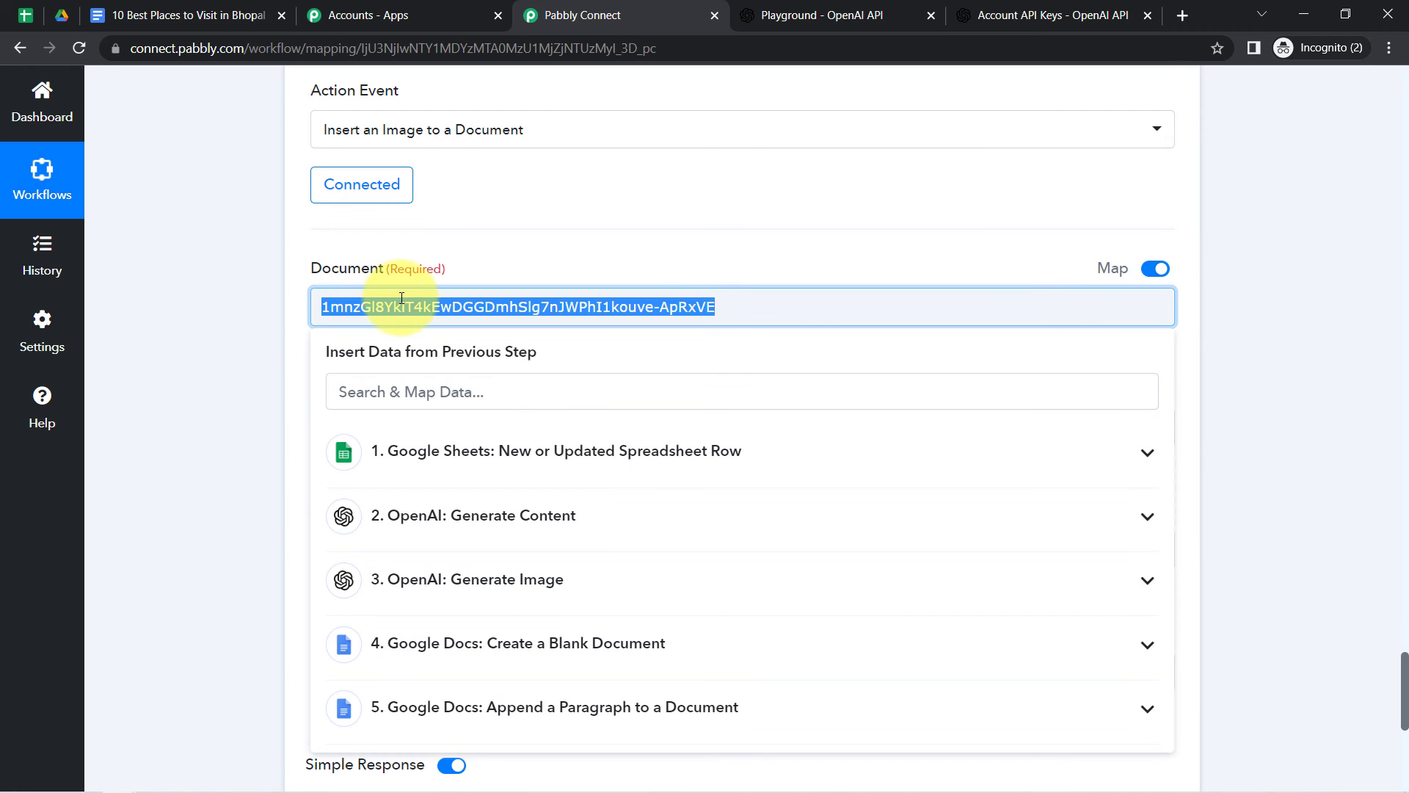
pyautogui.press('BackSpace')
# Step: Map the image action's Document field to the DocumentId from the Create a Blank Document step, searching the step data for "documentid"
pyautogui.click(349, 401)
pyautogui.write('d')
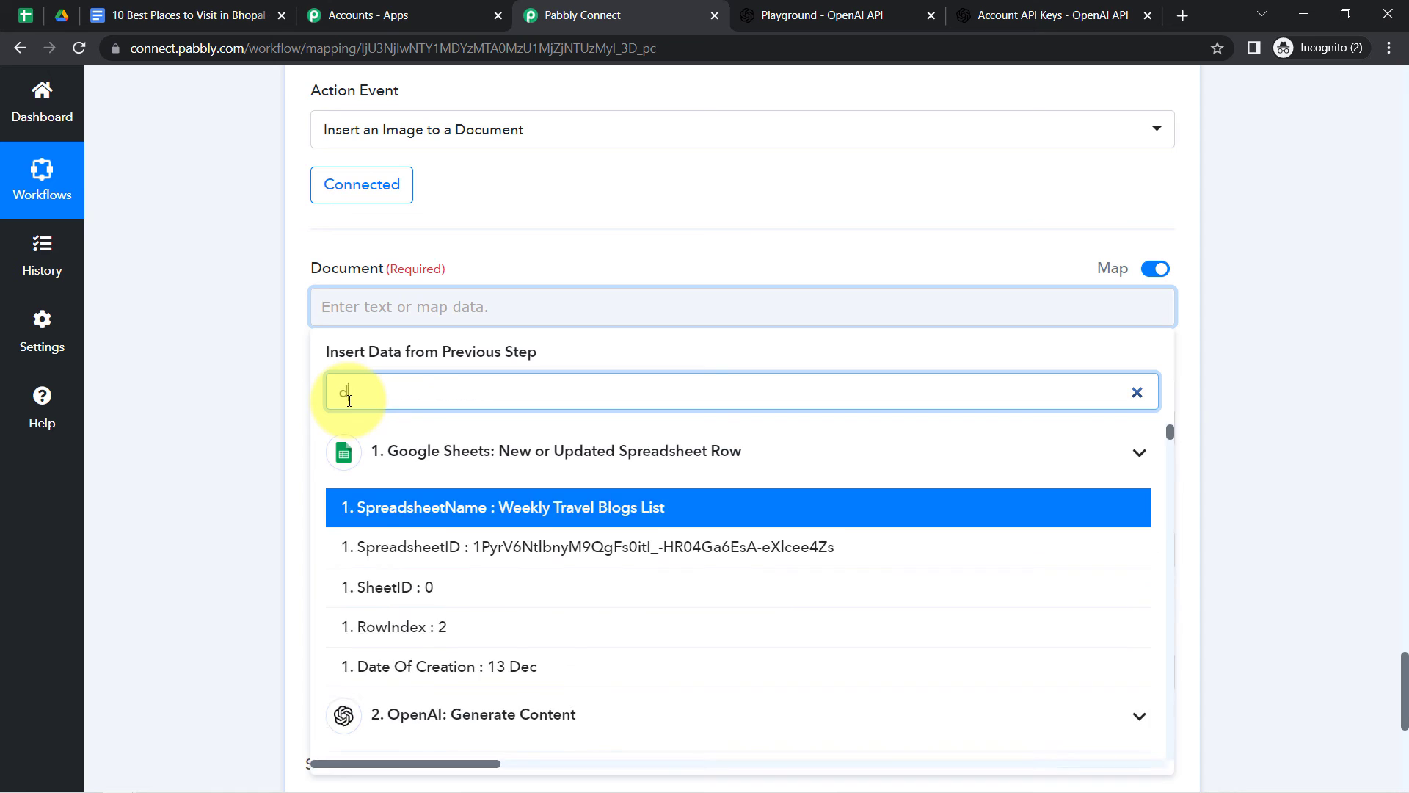
pyautogui.write('ocumentid')
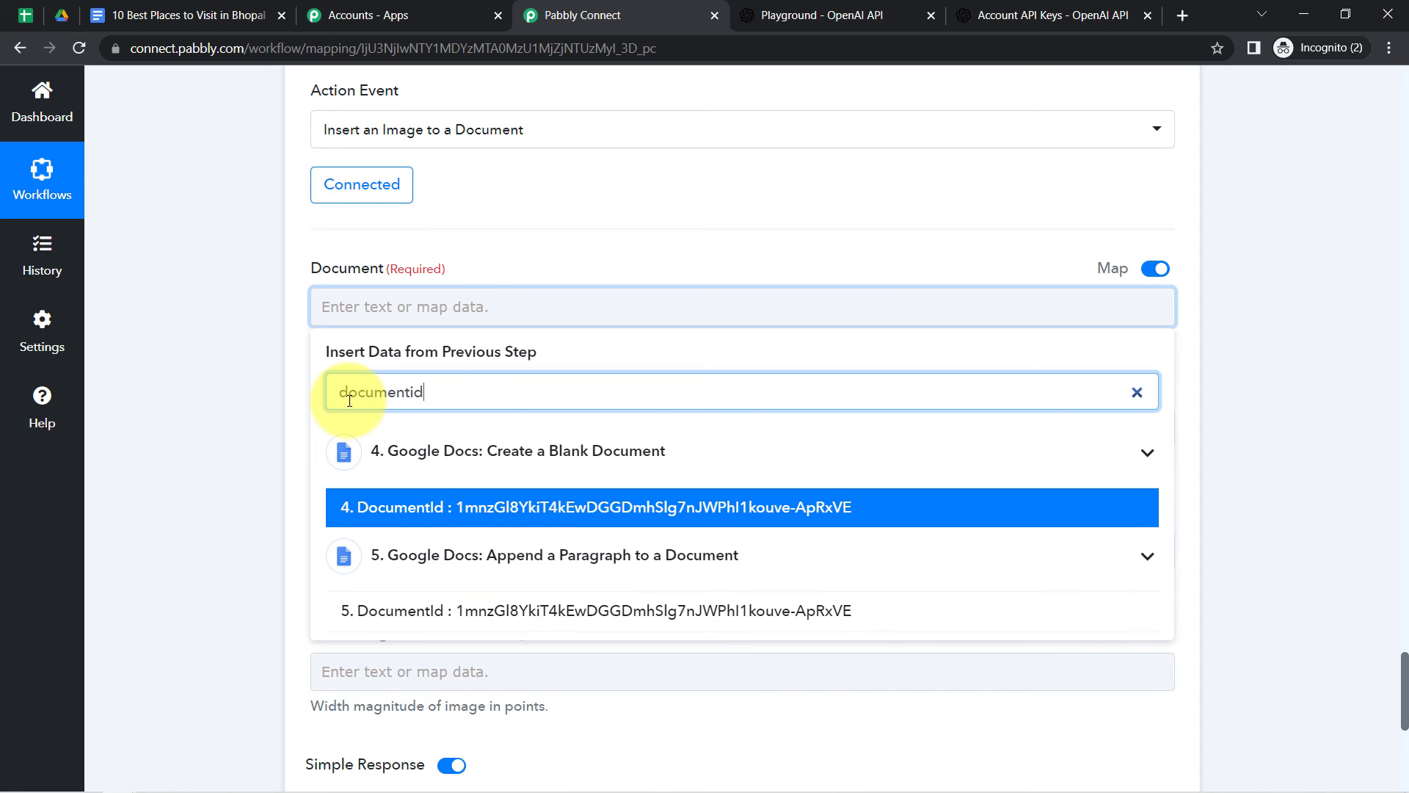
pyautogui.click(662, 506)
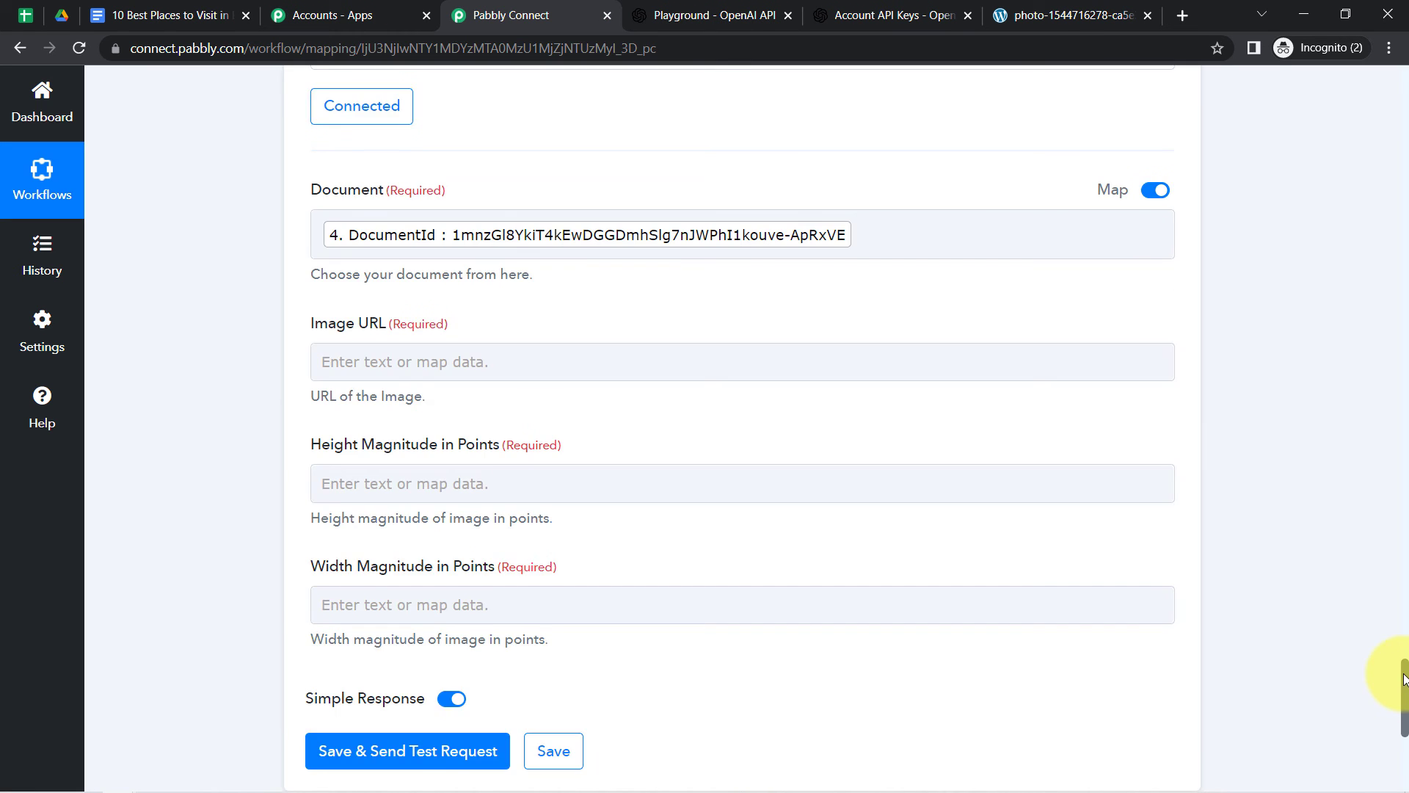
# Step: Map the Image URL to Data 0 Url from the OpenAI Generate Image step, after checking that step's setup
pyautogui.scroll(2, 1402, 668)
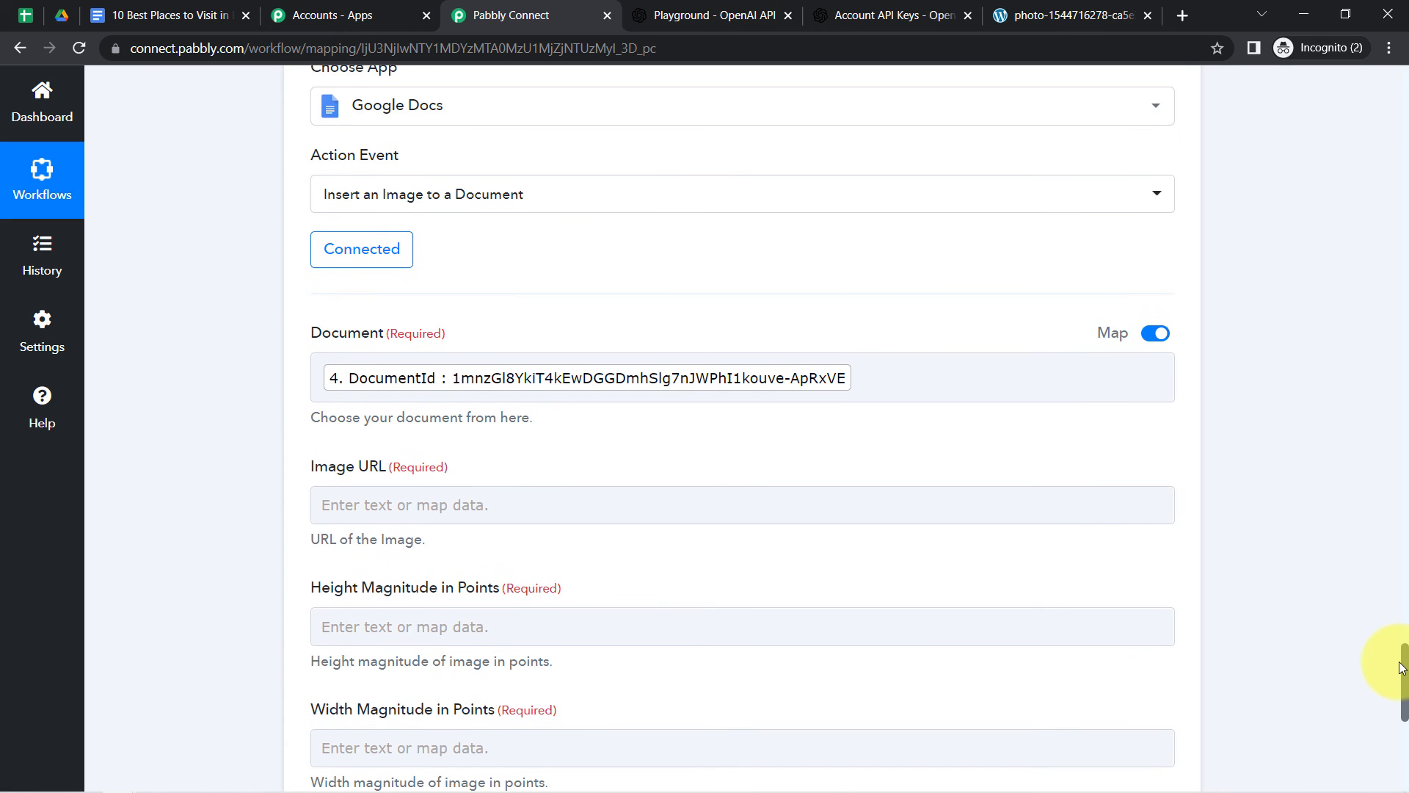
pyautogui.moveTo(1402, 668); pyautogui.dragTo(1317, 227)
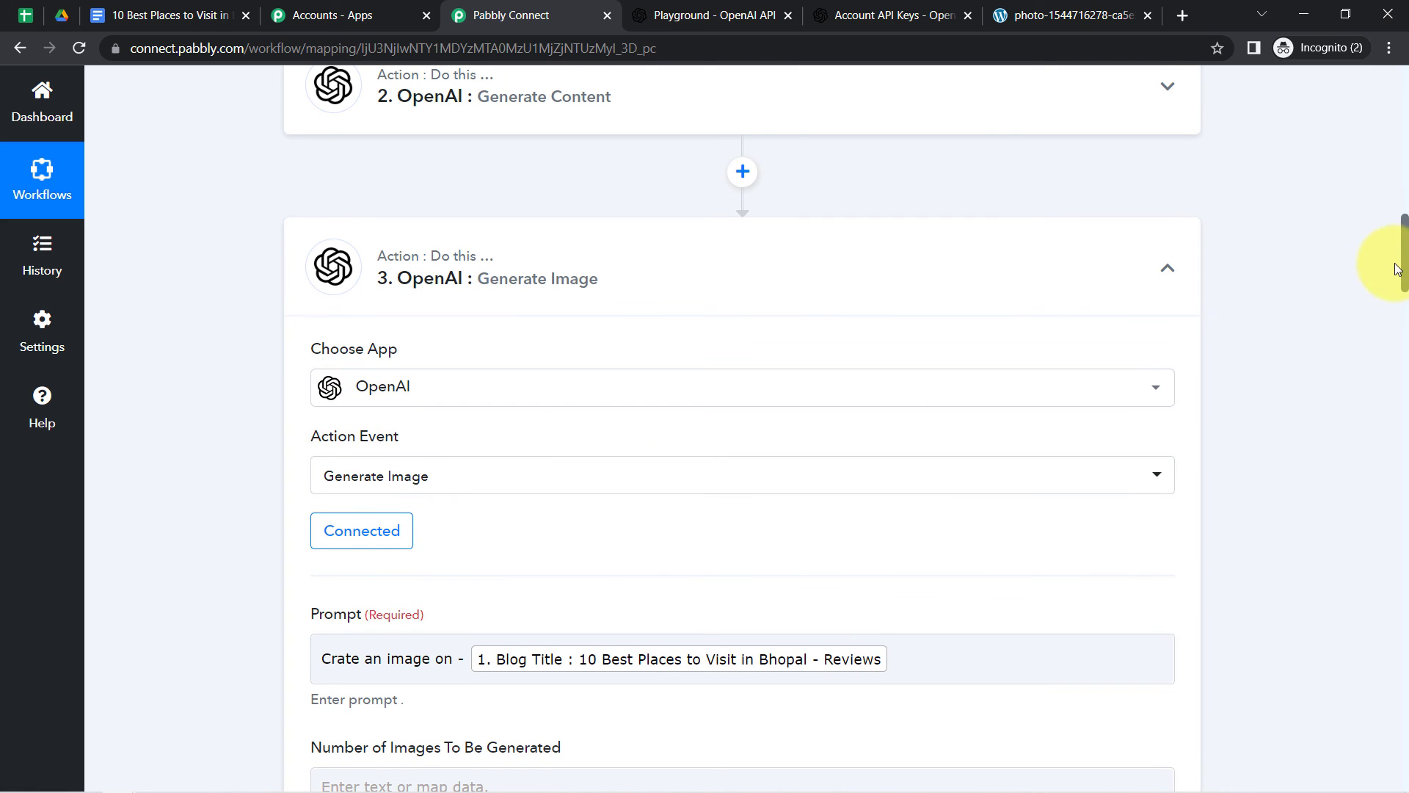
pyautogui.moveTo(1403, 272); pyautogui.dragTo(1402, 323)
pyautogui.moveTo(910, 355); pyautogui.dragTo(930, 453)
pyautogui.moveTo(1403, 337); pyautogui.dragTo(1384, 701)
pyautogui.click(373, 320)
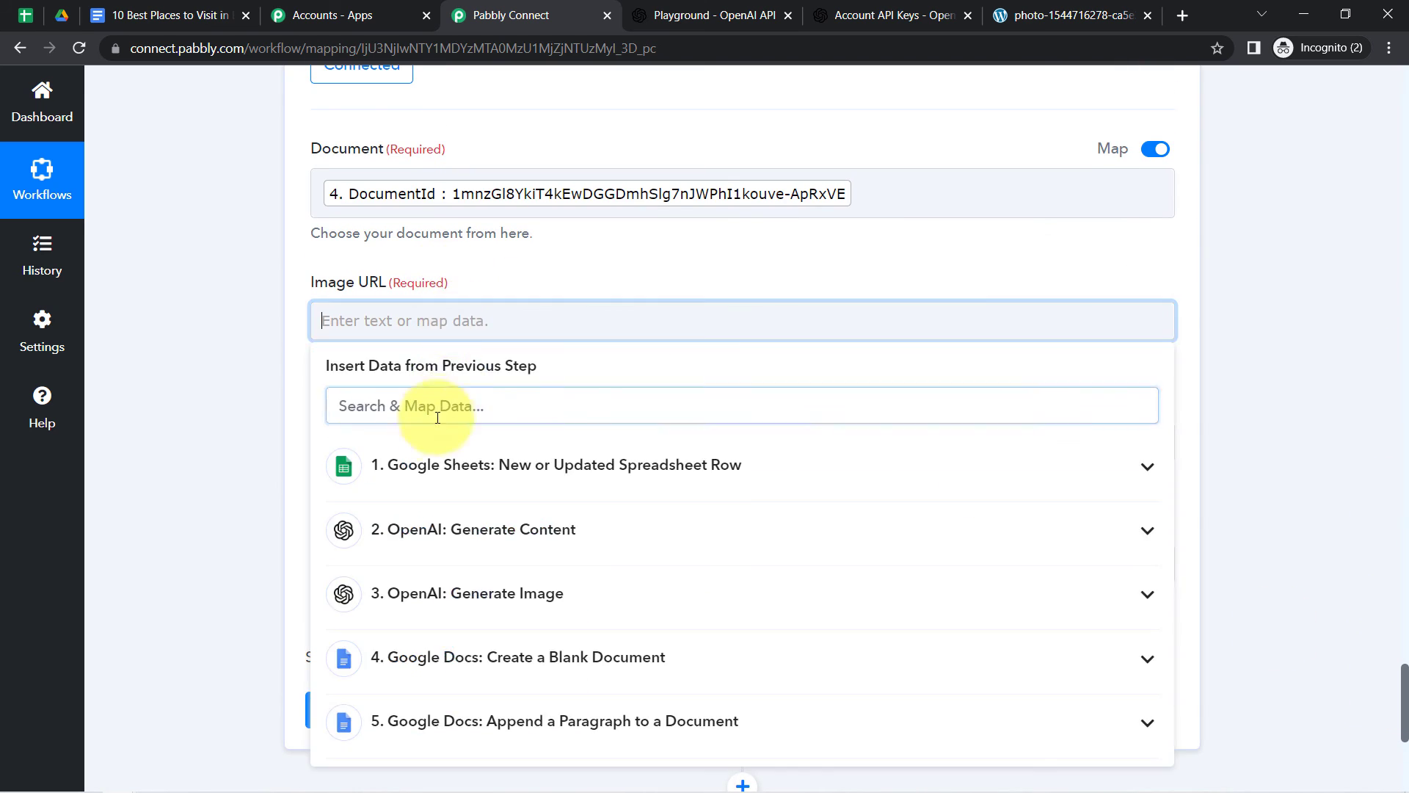
pyautogui.click(490, 595)
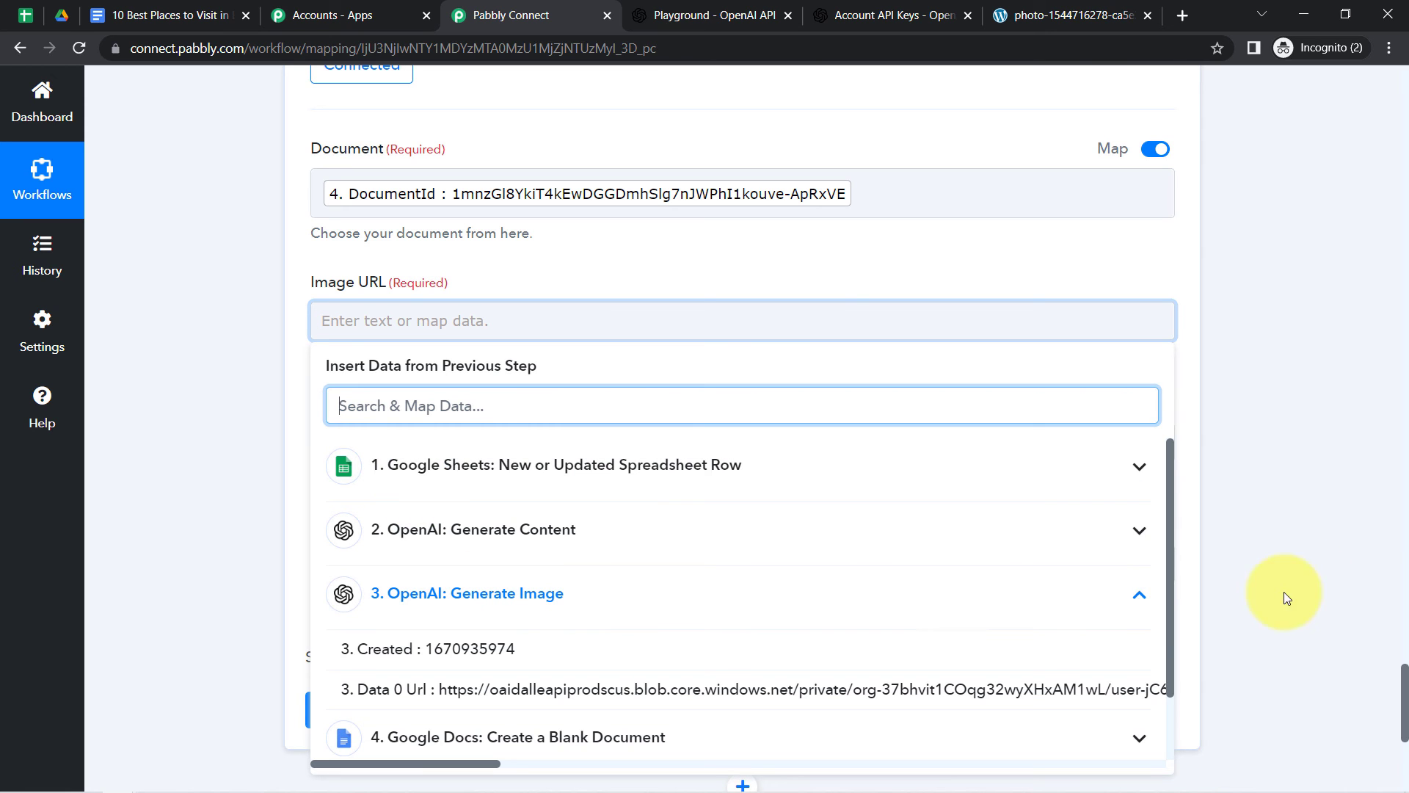
pyautogui.click(452, 690)
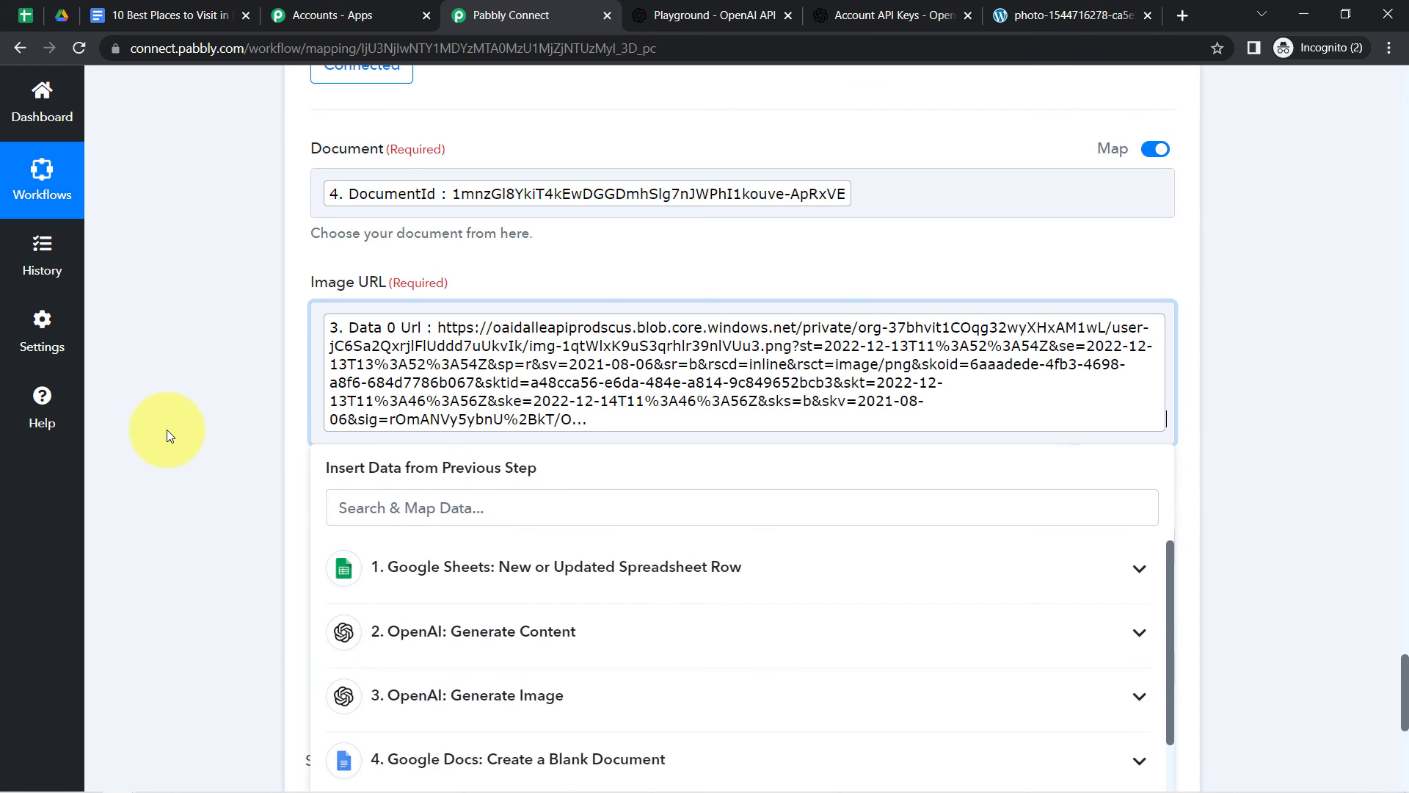
# Step: Set both the height magnitude and the width magnitude of the image to 412 points
pyautogui.moveTo(362, 514); pyautogui.dragTo(456, 532)
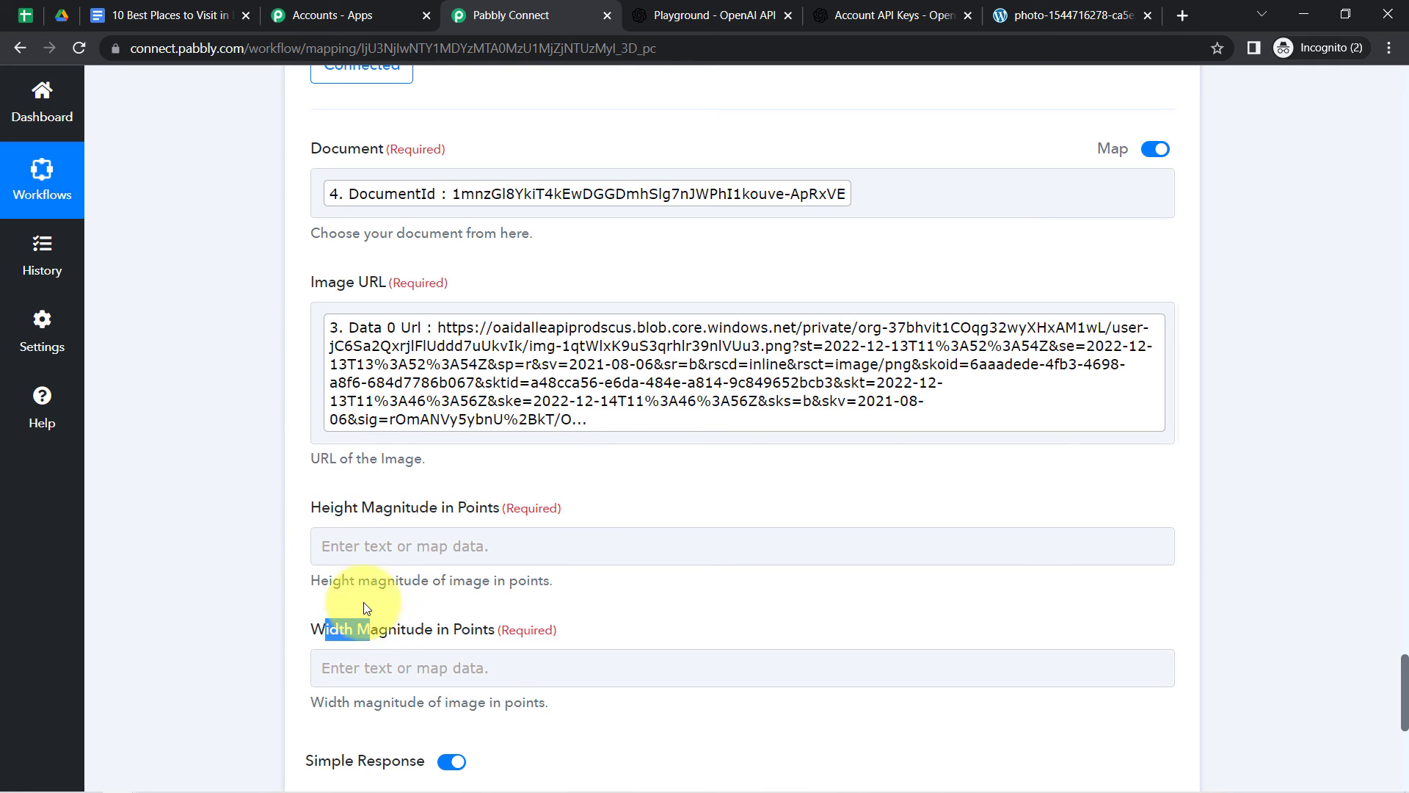
pyautogui.click(339, 549)
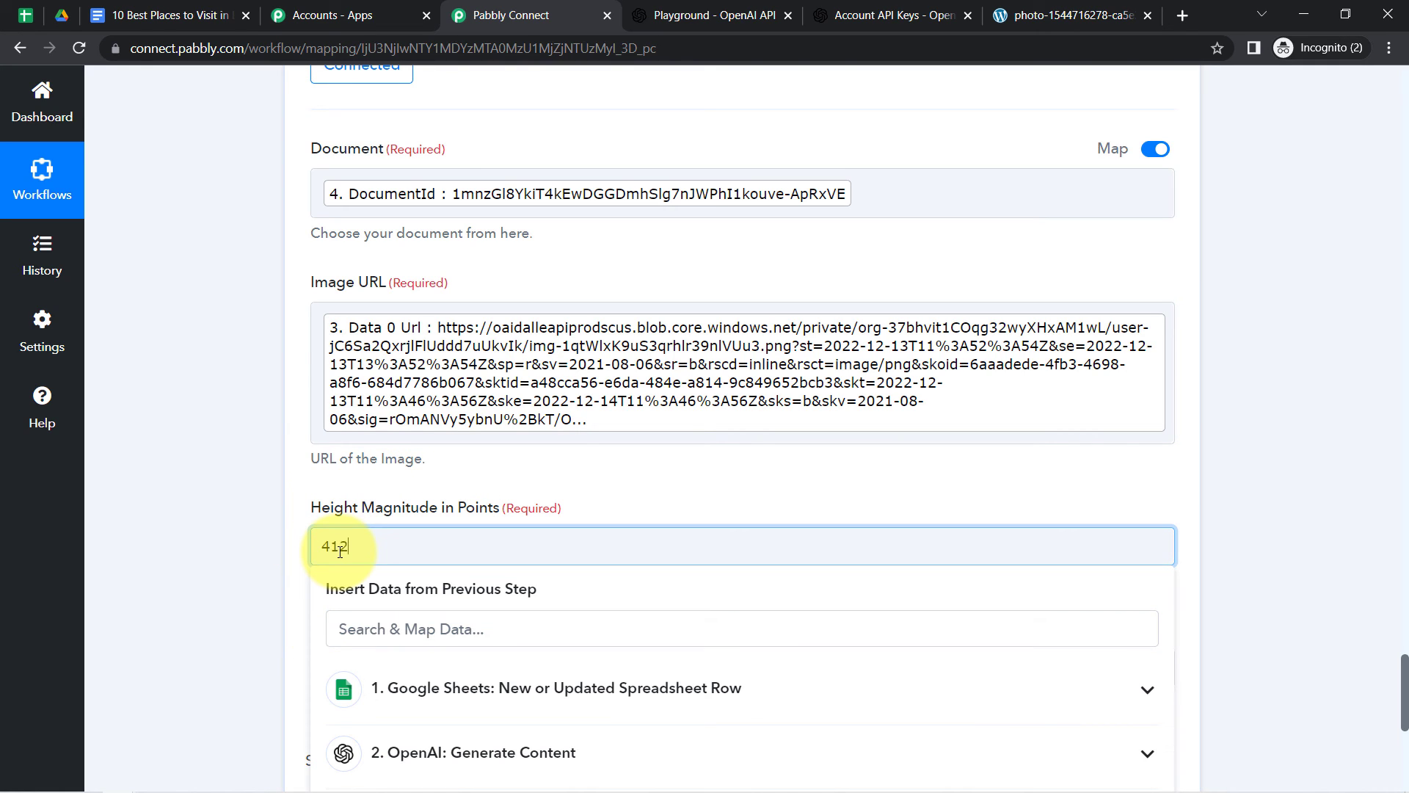
pyautogui.click(300, 649)
pyautogui.click(345, 668)
pyautogui.write('412')
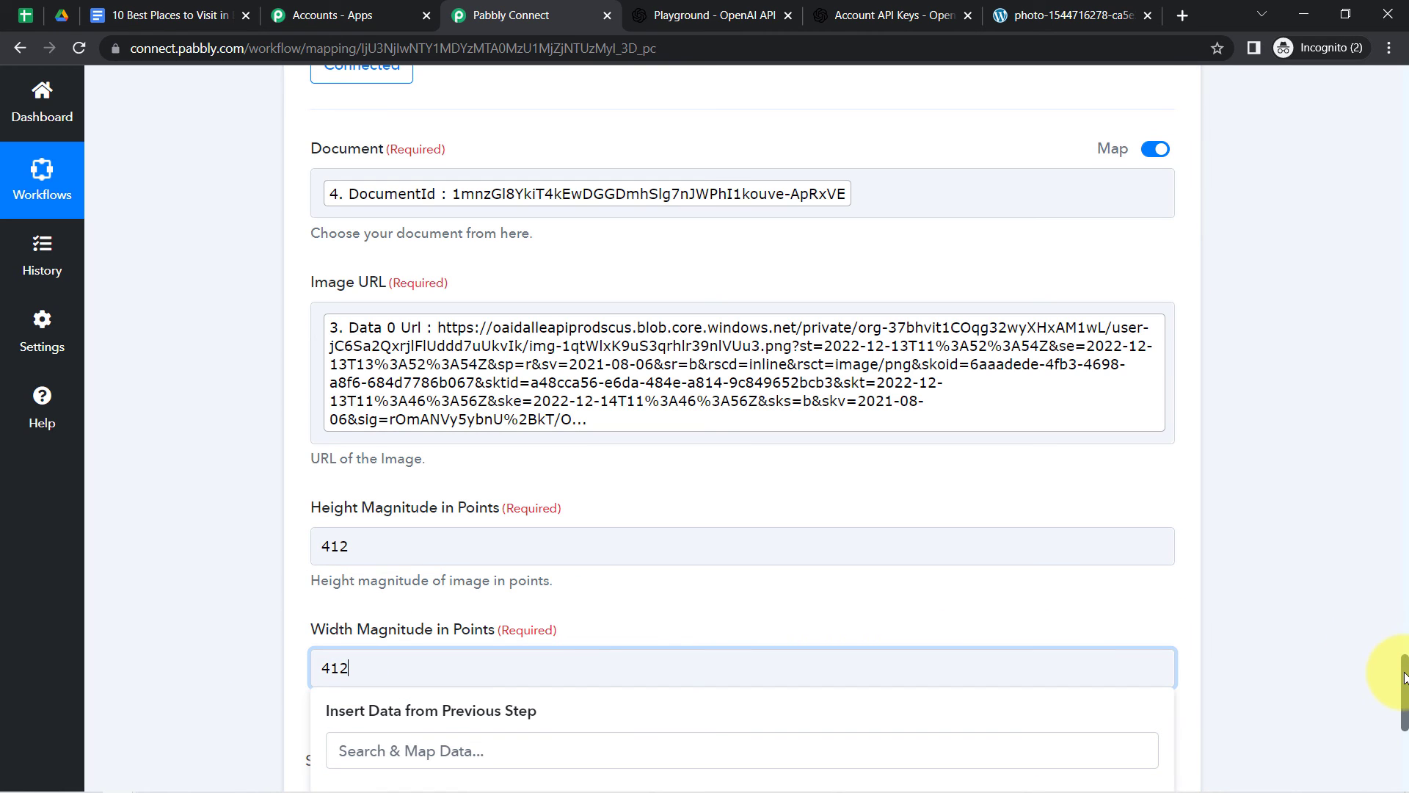
# Step: Save the Insert an Image to a Document action and send its test request
pyautogui.moveTo(1403, 674); pyautogui.dragTo(1407, 754)
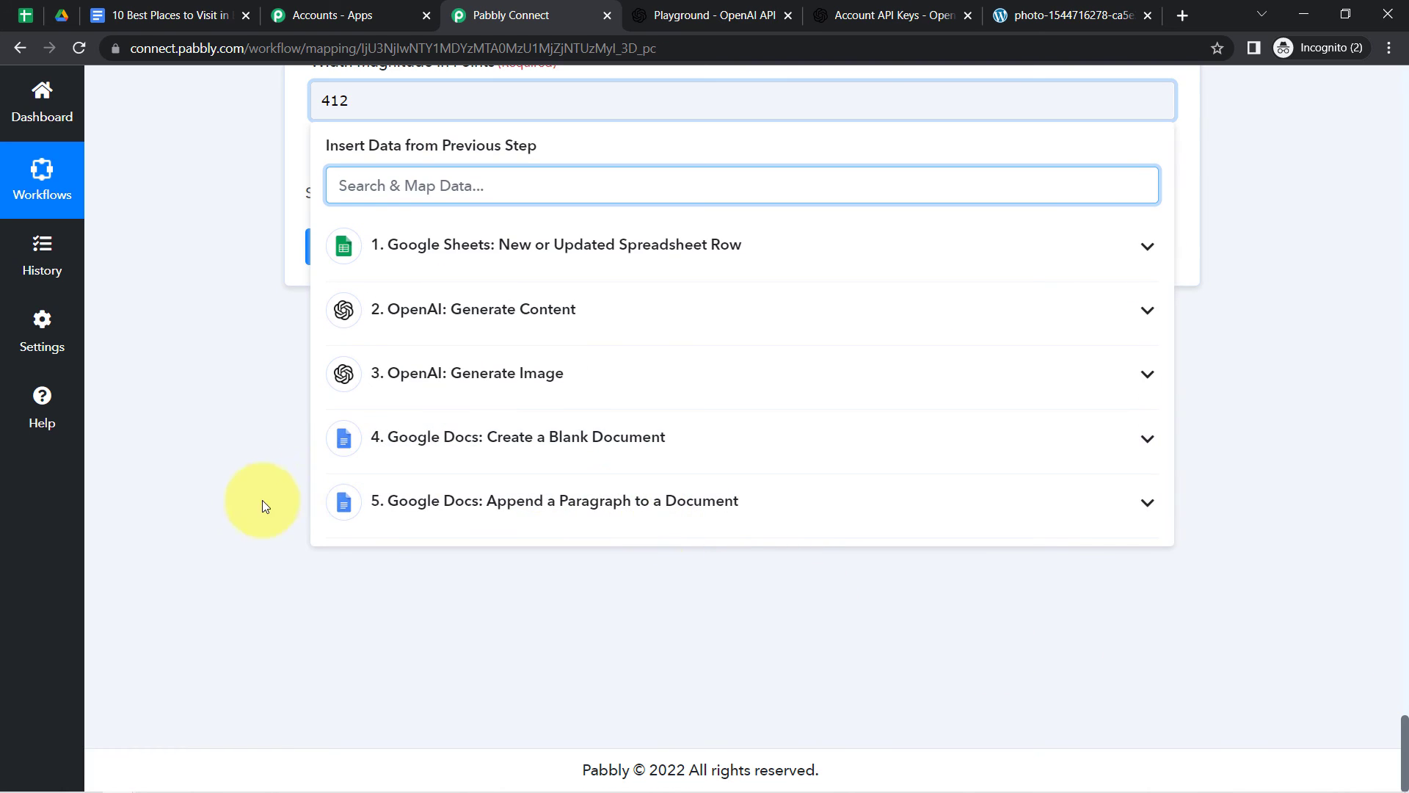
pyautogui.click(235, 514)
pyautogui.click(384, 266)
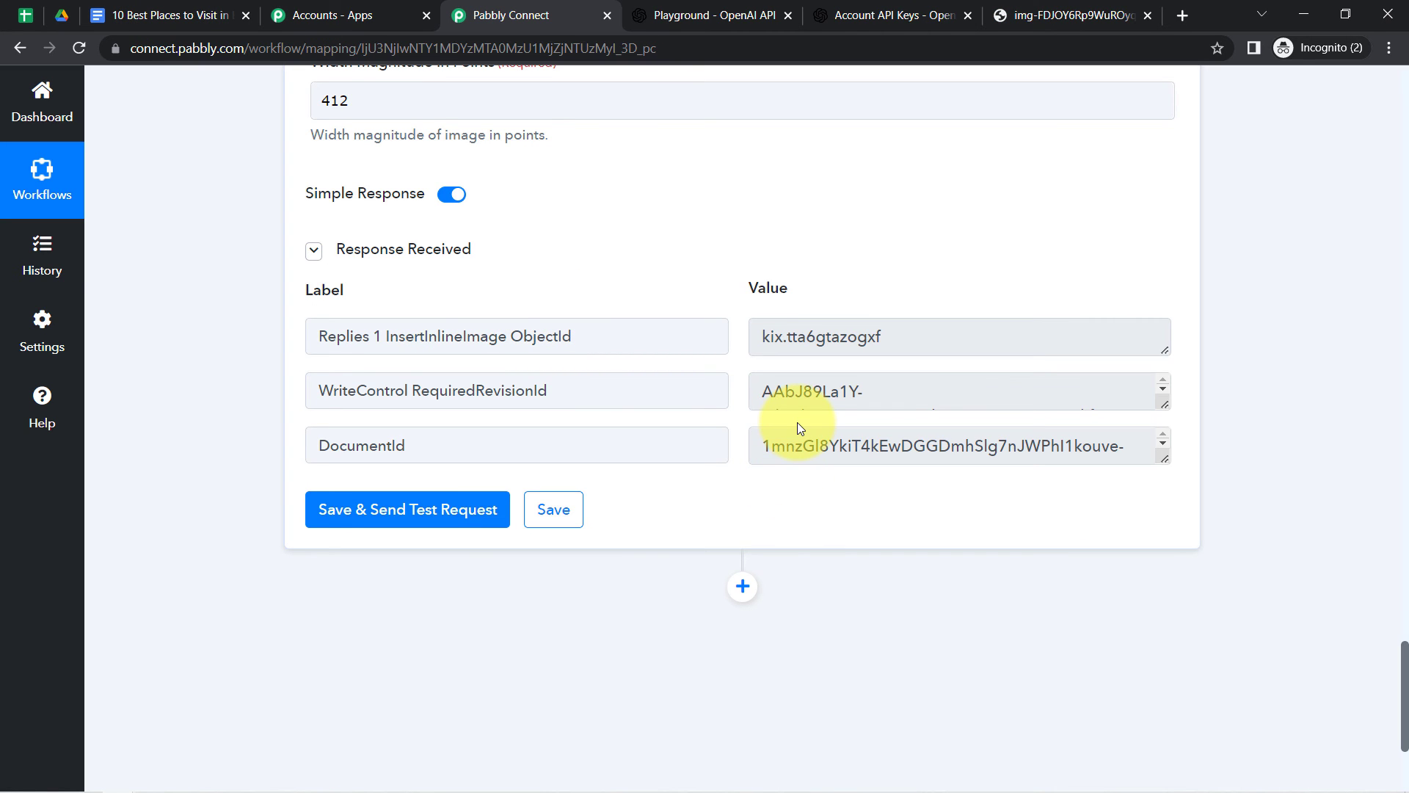
# Step: Switch to the Google Docs document, reload it and check the image inserted after the article text
pyautogui.click(129, 15)
pyautogui.click(84, 50)
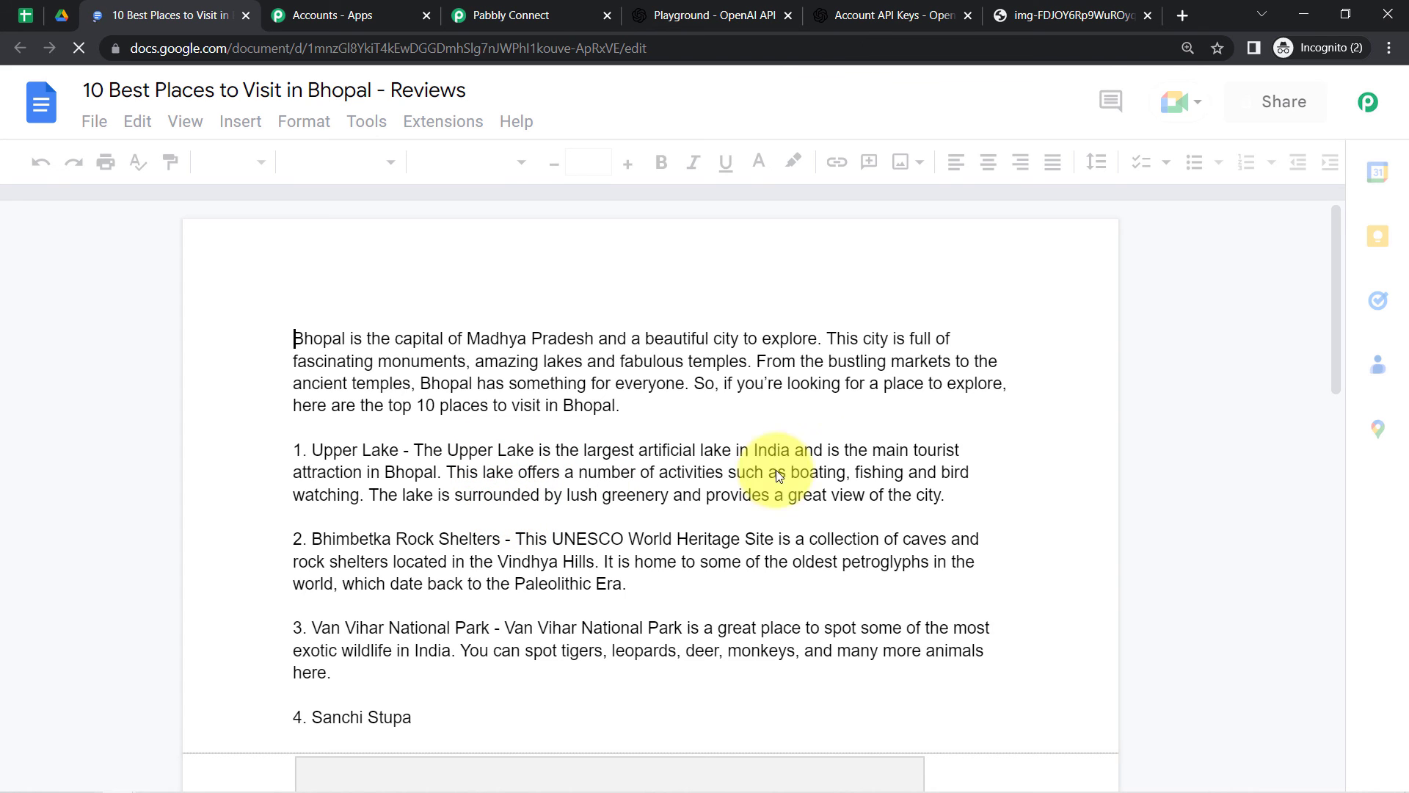
pyautogui.scroll(-5, 1336, 390)
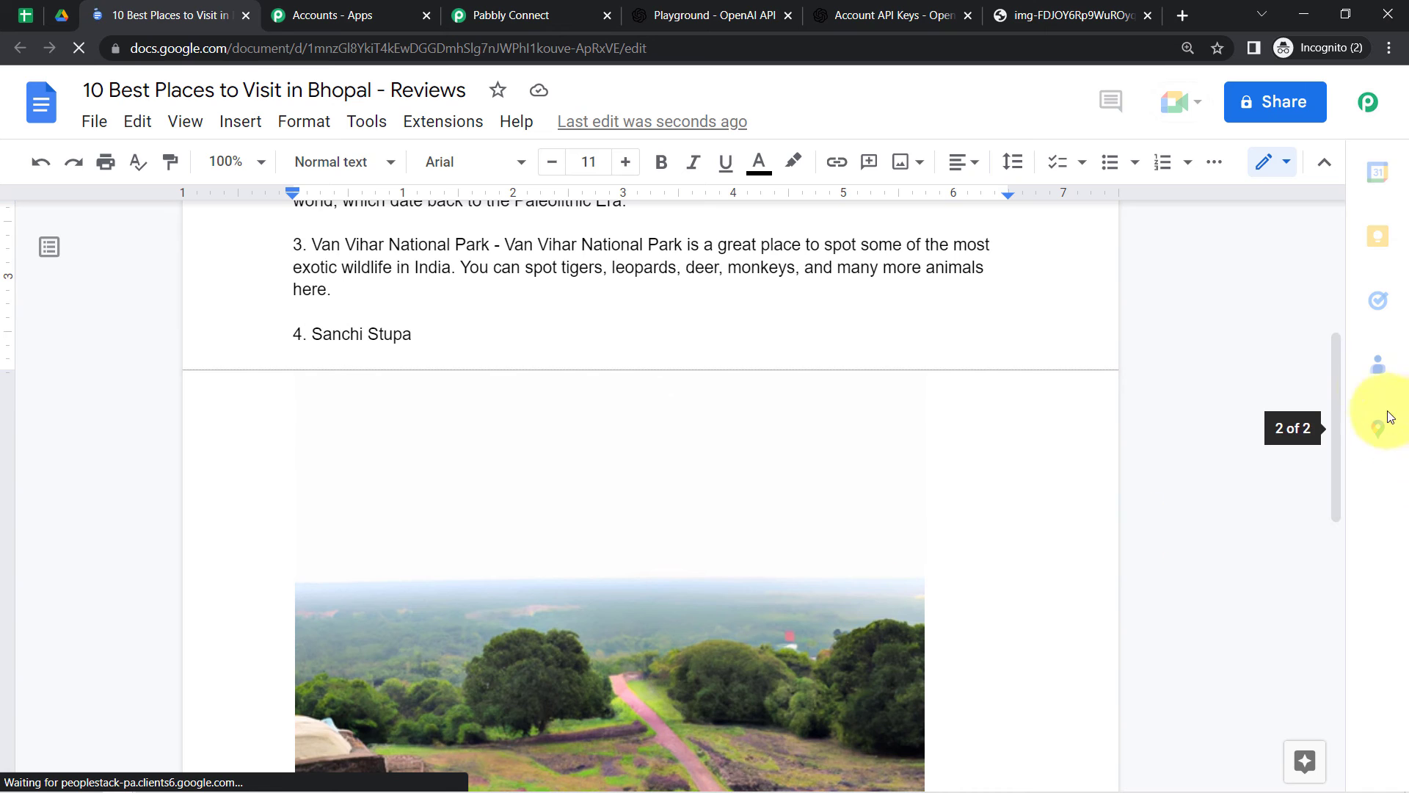
pyautogui.scroll(-3, 1336, 400)
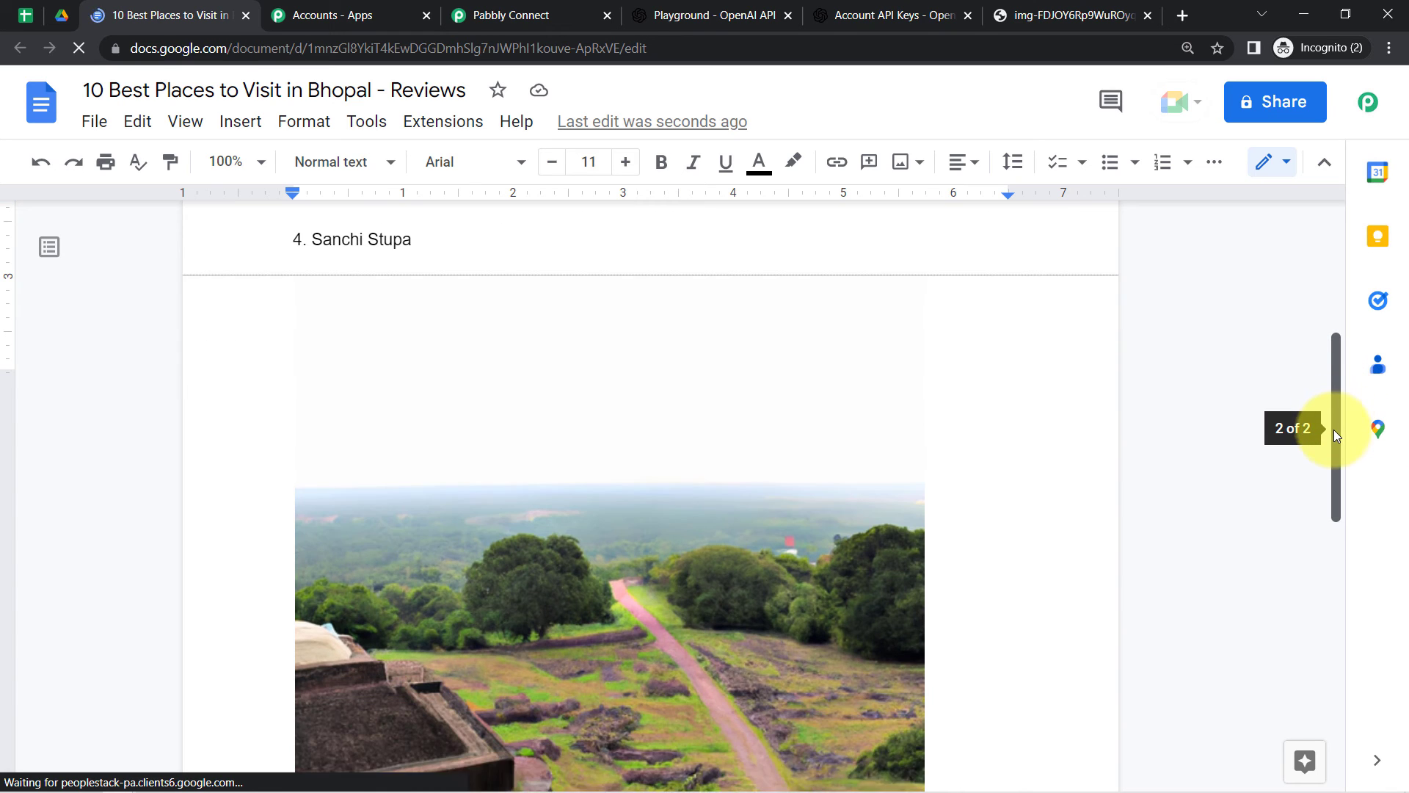
# Step: Switch to the Weekly Travel Blogs List spreadsheet in Google Sheets and select cell A4 in the Blog Title column
pyautogui.click(511, 15)
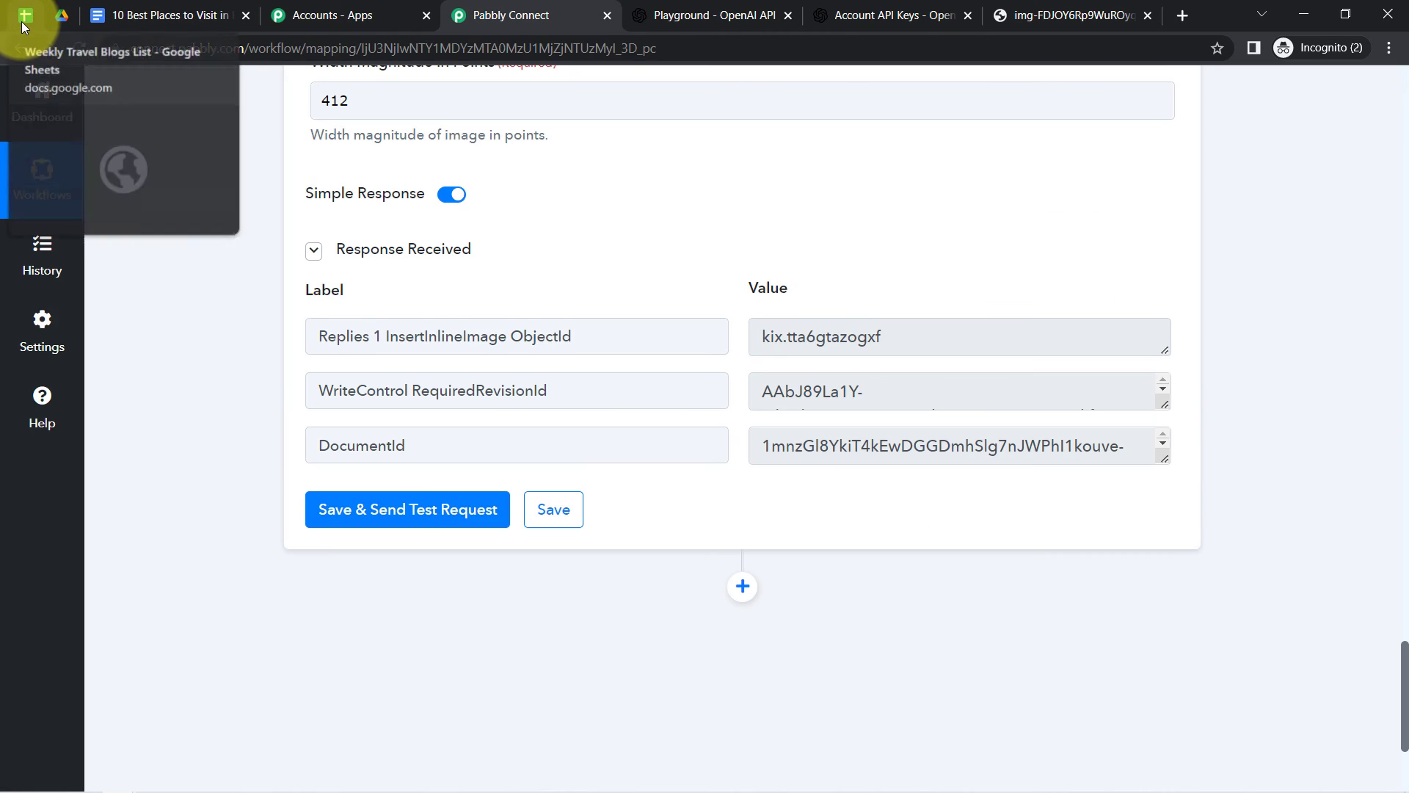
pyautogui.click(22, 17)
pyautogui.click(169, 381)
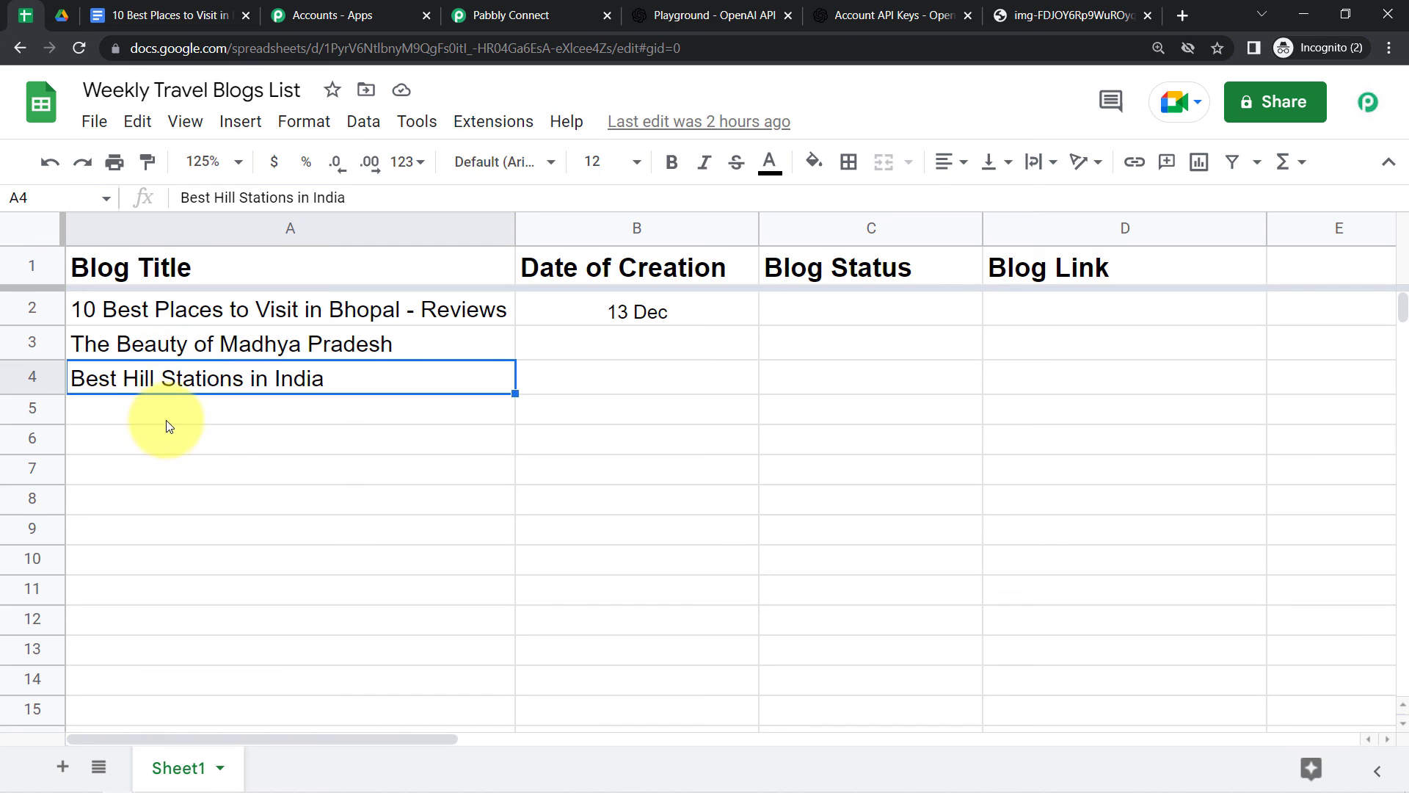
pyautogui.click(164, 420)
pyautogui.click(144, 449)
pyautogui.click(144, 477)
pyautogui.click(154, 530)
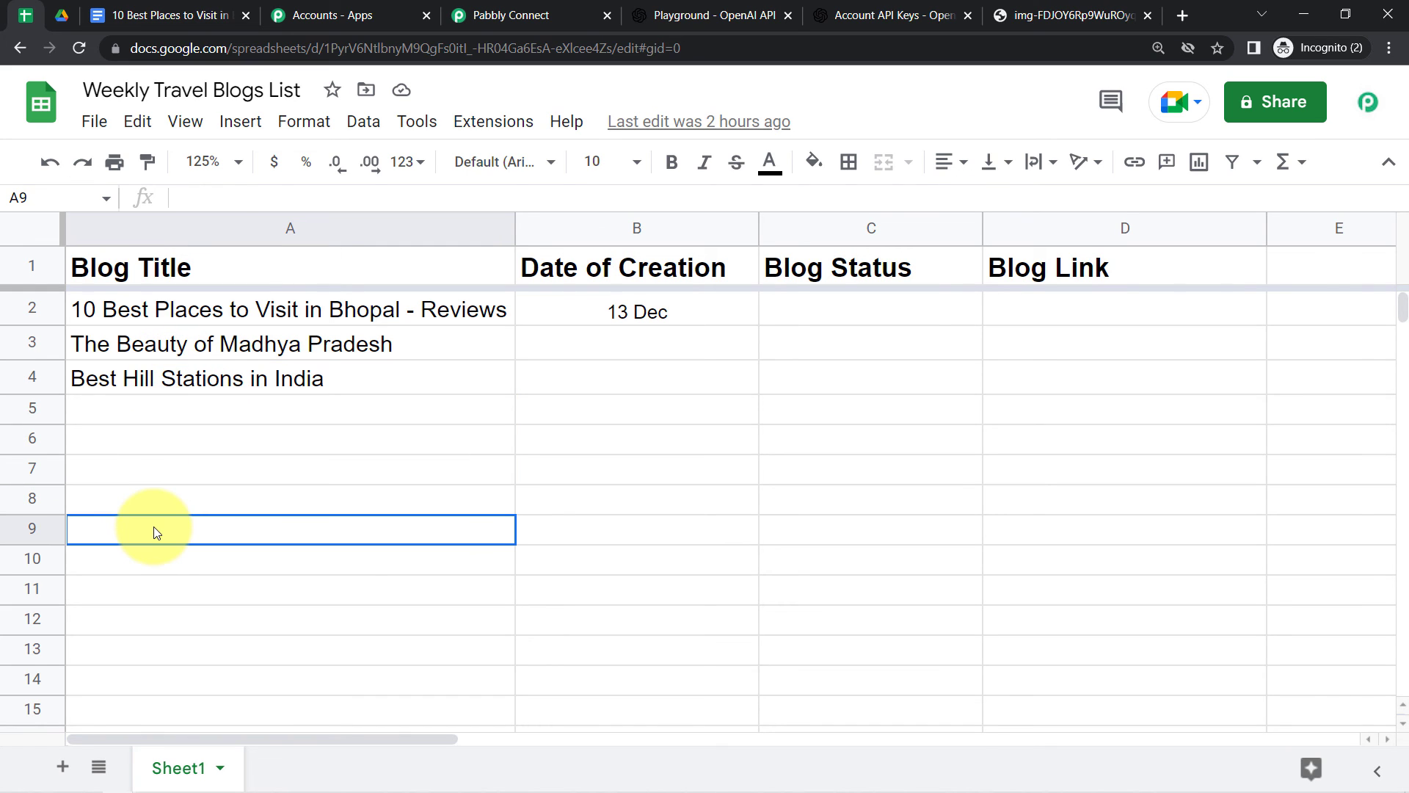
# Step: Switch to the 10 Best Places to Visit in Bhopal document in Google Docs and review the generated article text
pyautogui.click(126, 13)
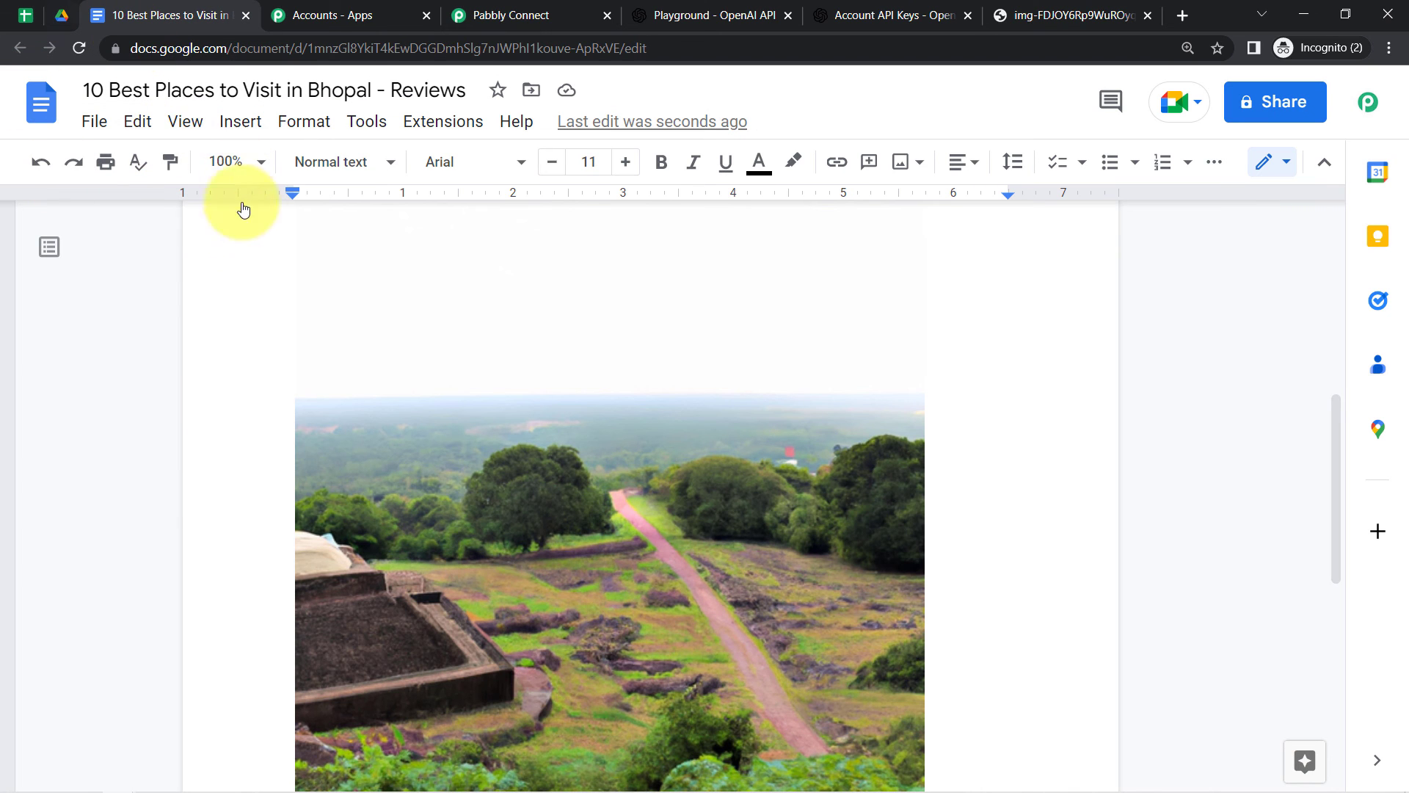
pyautogui.moveTo(1337, 561); pyautogui.dragTo(1319, 408)
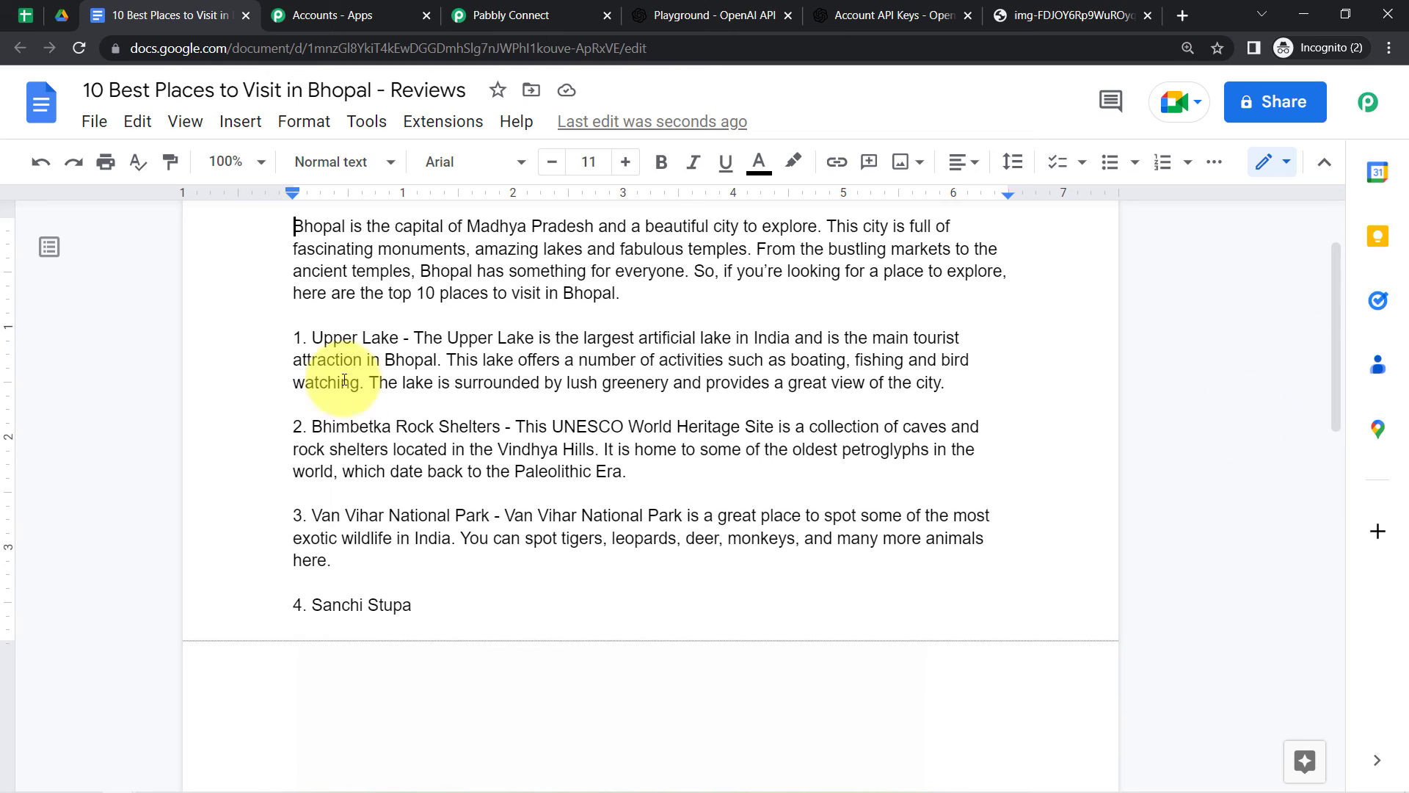
pyautogui.moveTo(307, 249); pyautogui.dragTo(381, 539)
# Step: Switch to the OpenAI Playground and check the Maximum length setting and its description
pyautogui.click(718, 9)
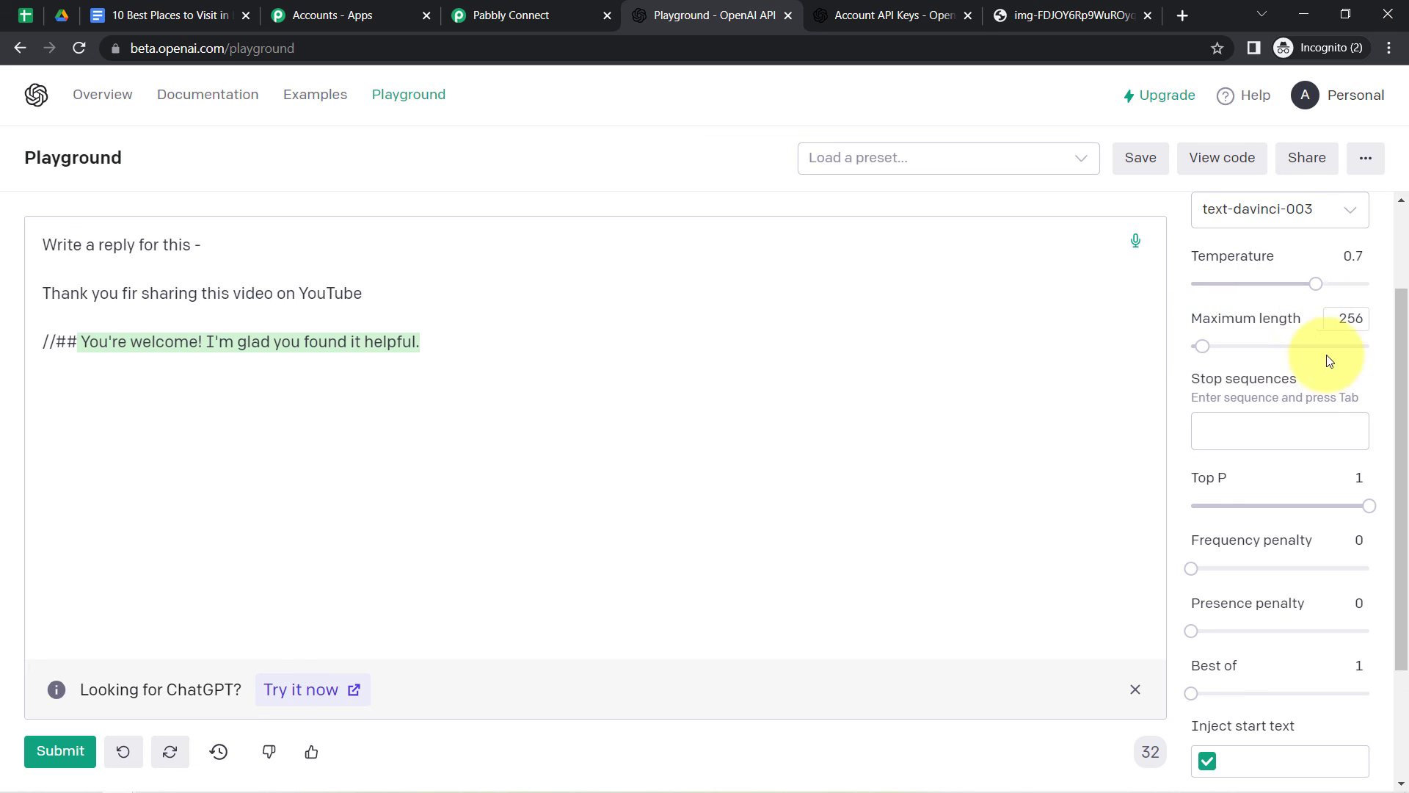
pyautogui.moveTo(1354, 321)
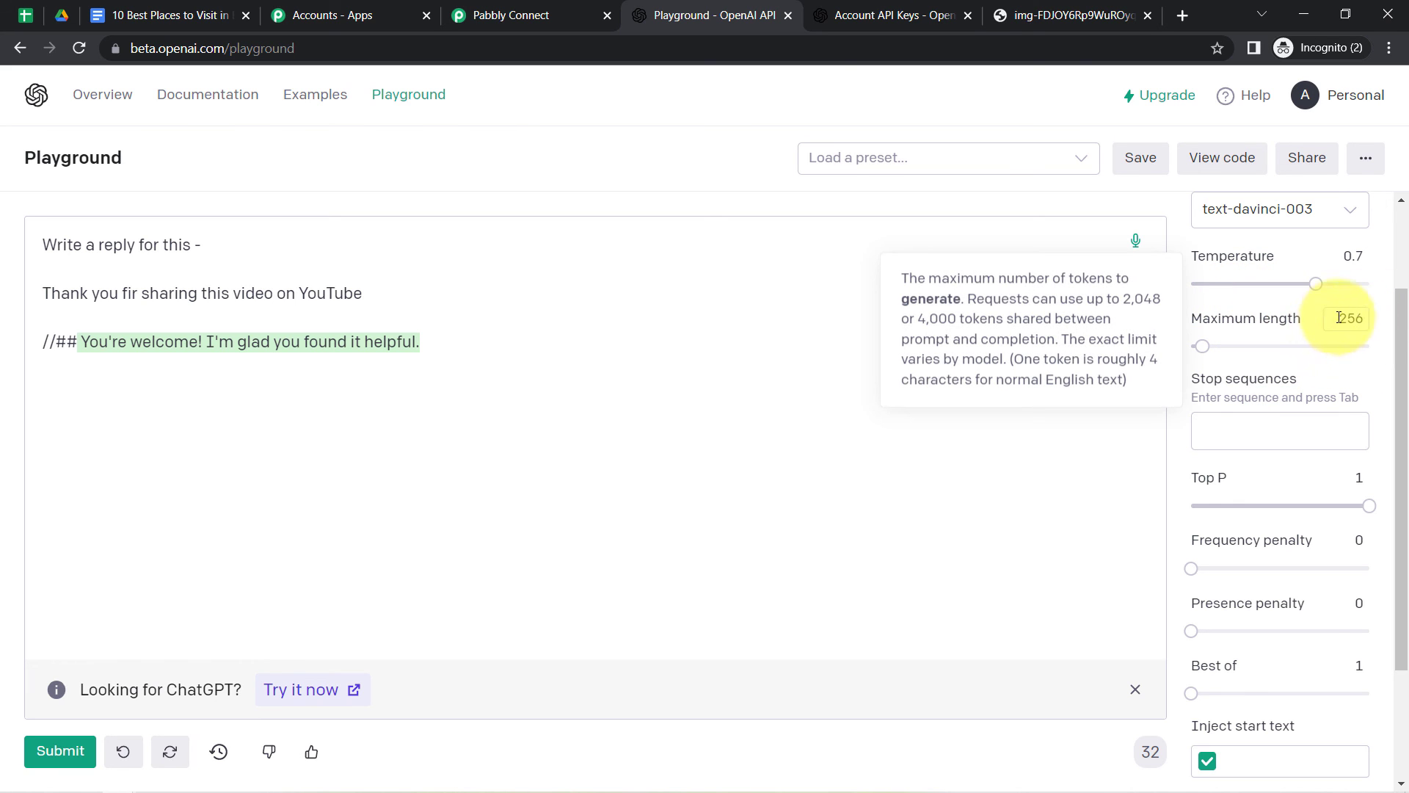
pyautogui.moveTo(1361, 323); pyautogui.dragTo(1312, 320)
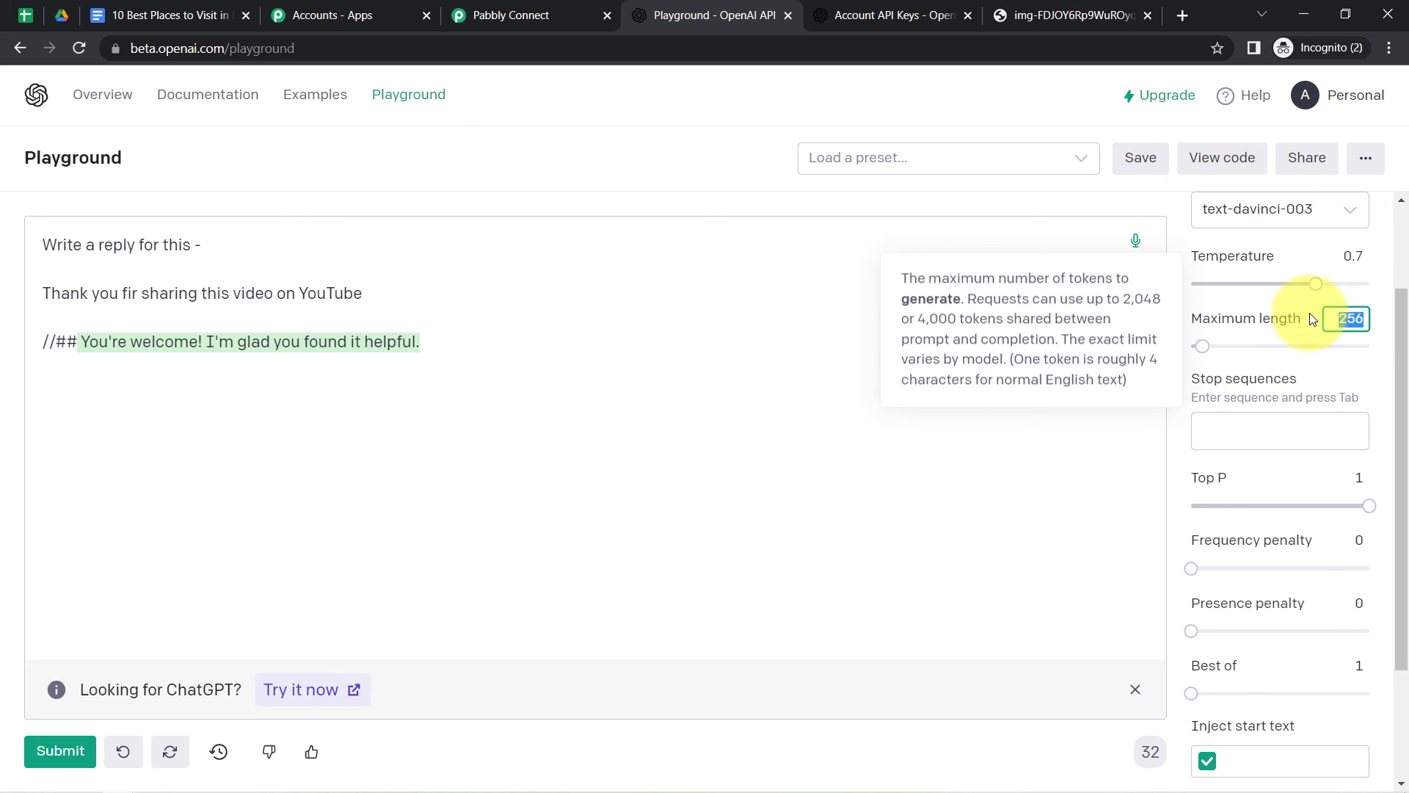
# Step: Return to the Bhopal document in Google Docs and review the article from the introduction to Sanchi Stupa, plus the inserted image
pyautogui.click(143, 15)
pyautogui.click(342, 293)
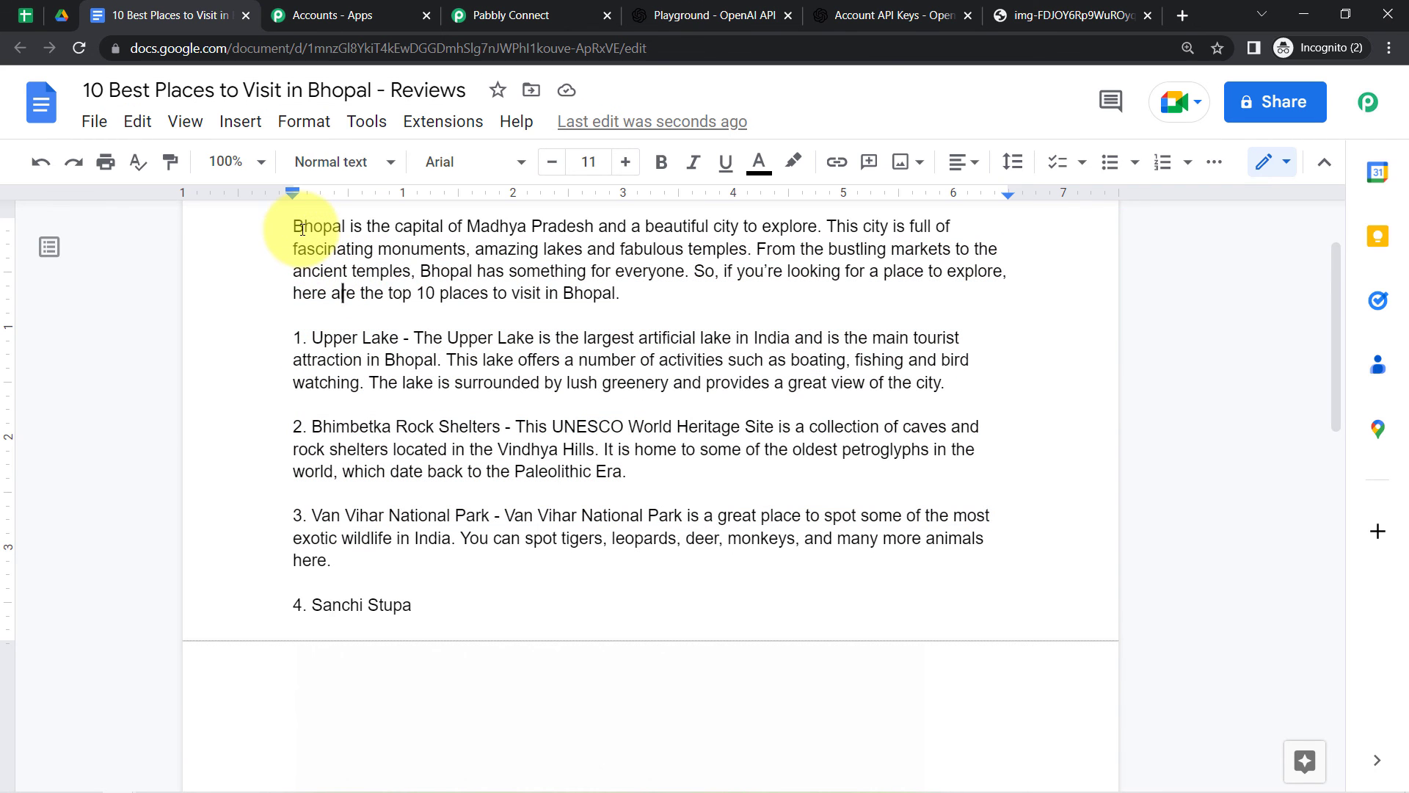
pyautogui.moveTo(302, 230); pyautogui.dragTo(383, 607)
pyautogui.click(381, 552)
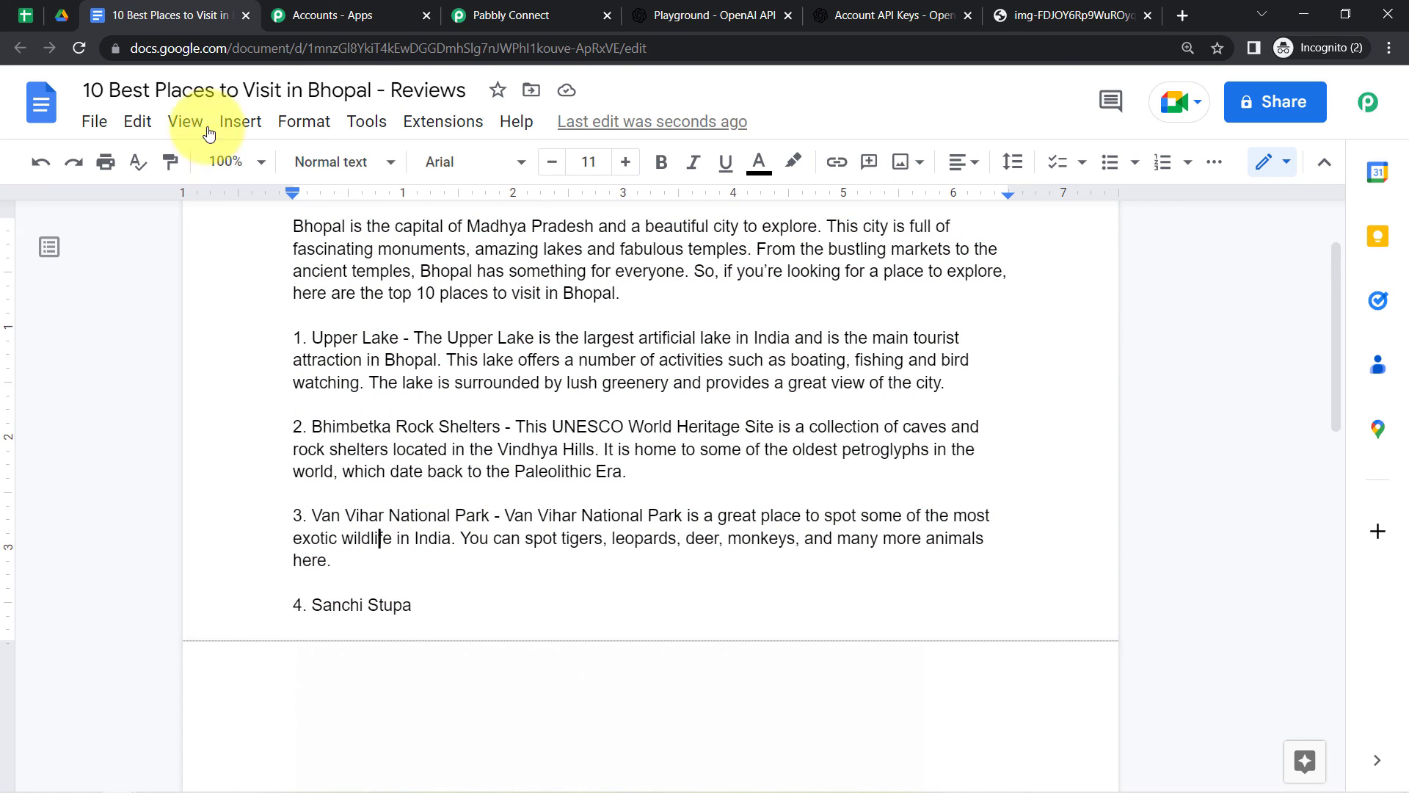
pyautogui.click(455, 404)
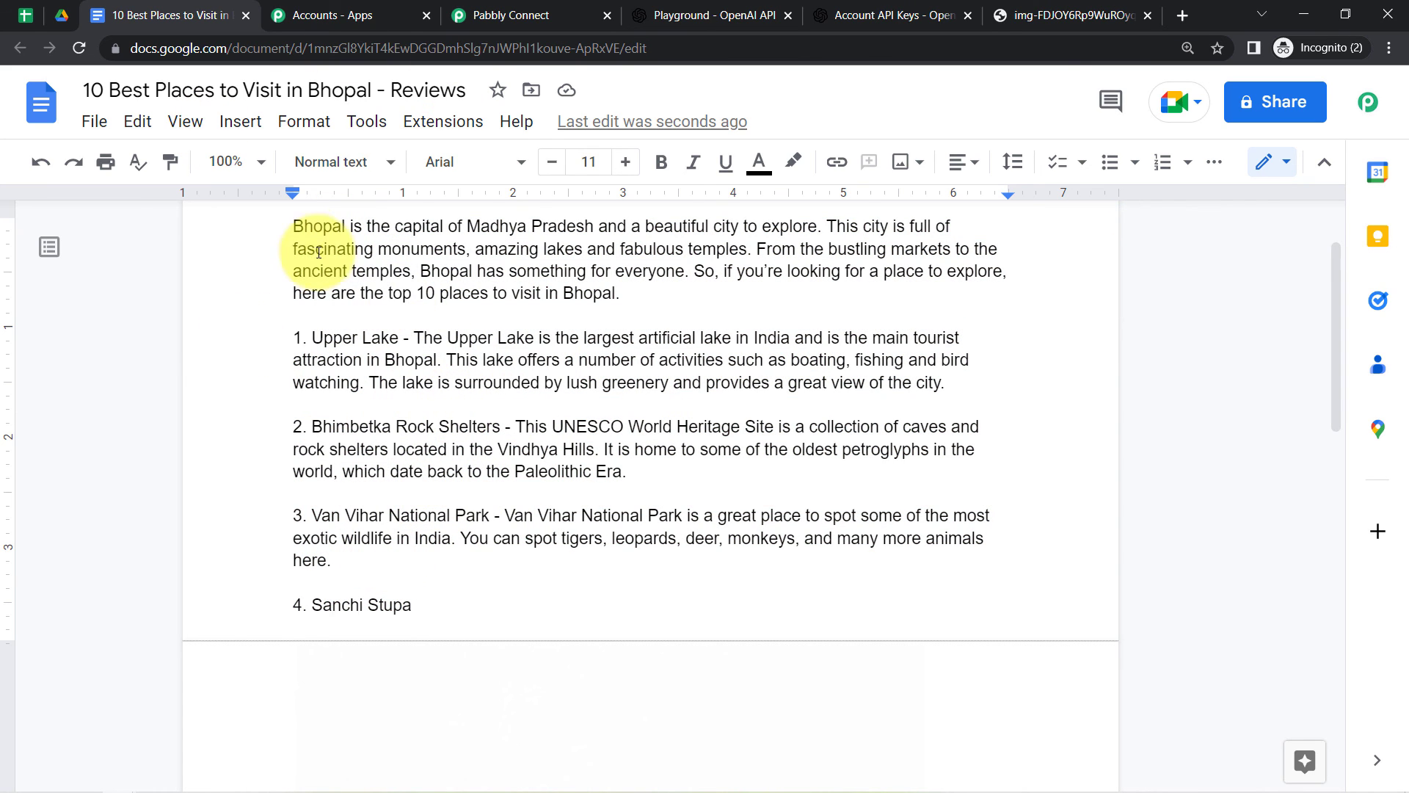
pyautogui.moveTo(297, 226); pyautogui.dragTo(465, 601)
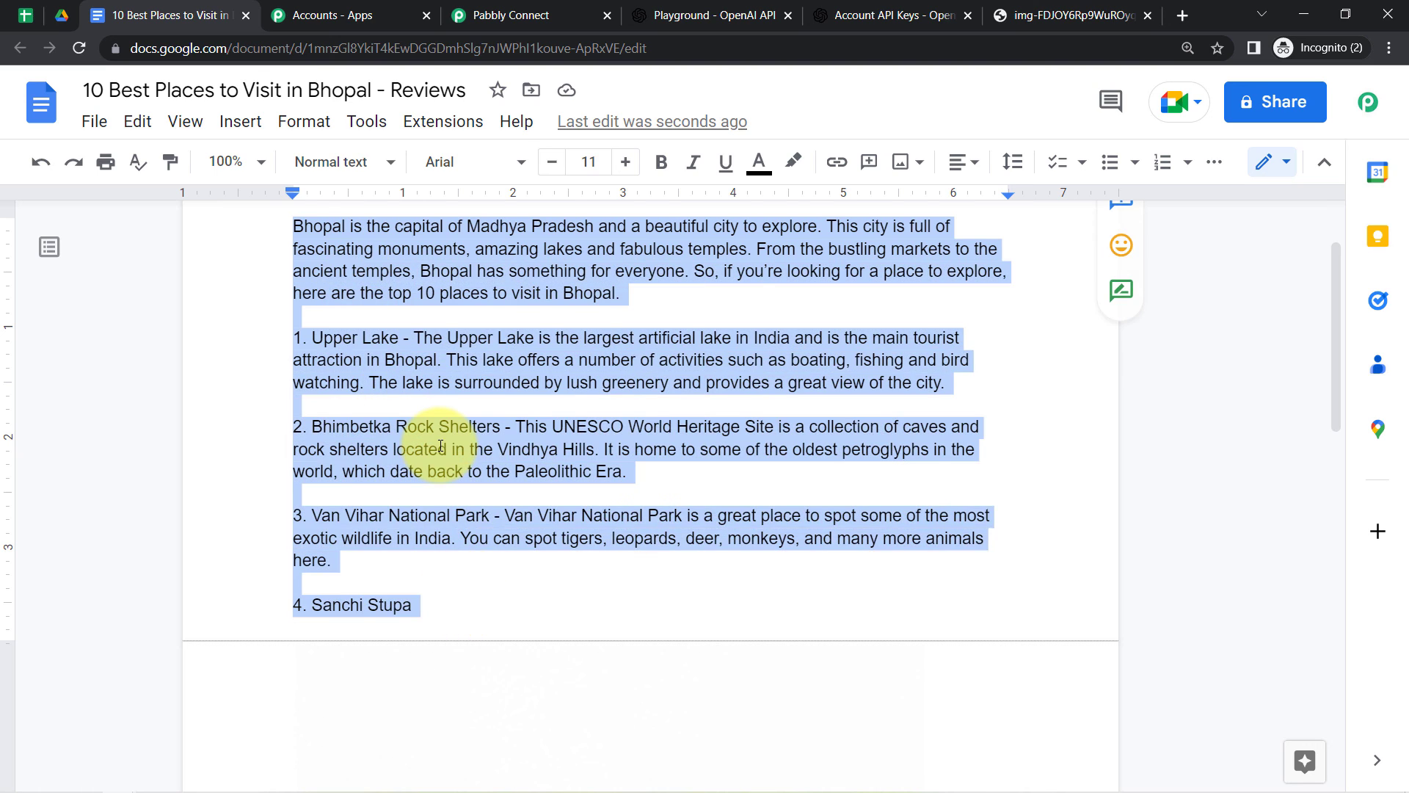
pyautogui.click(440, 449)
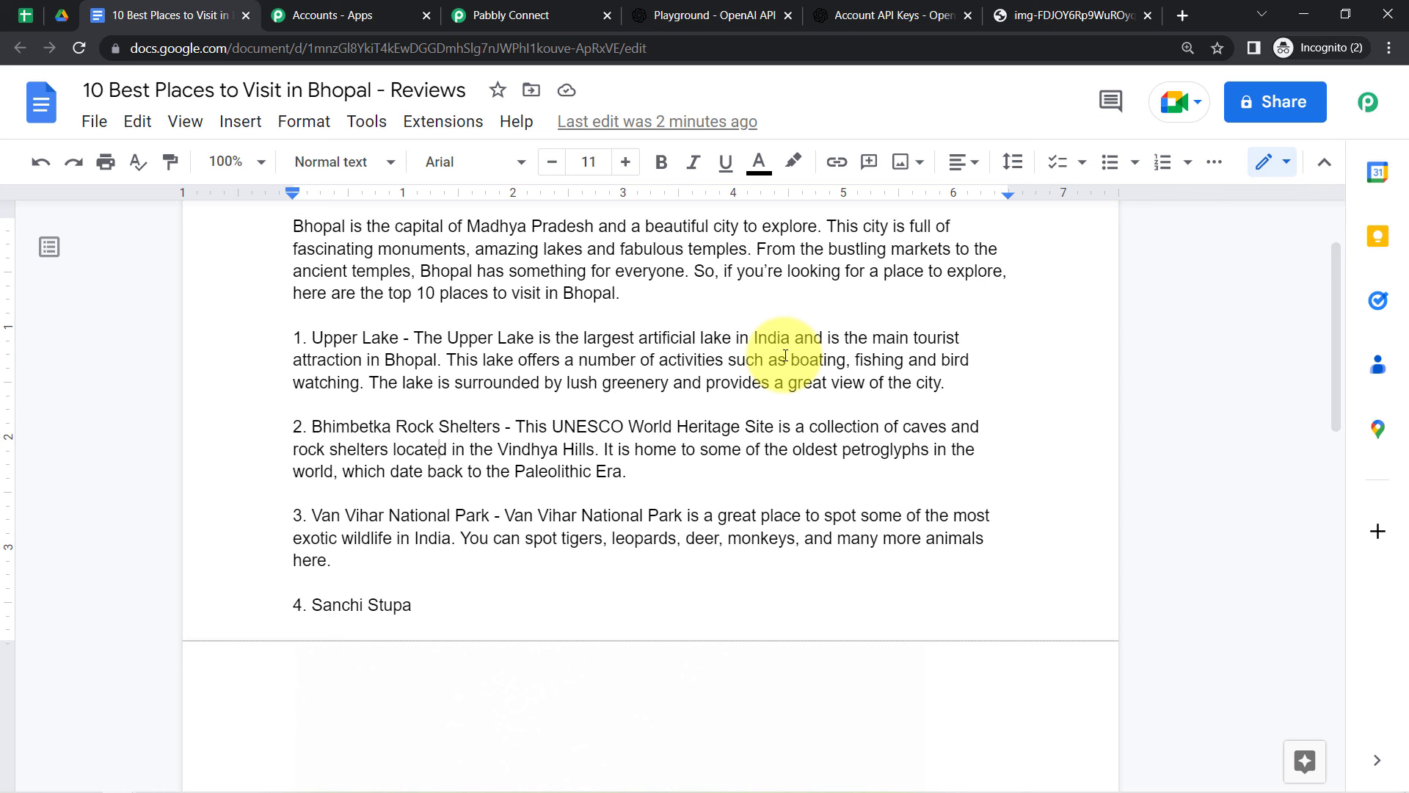
pyautogui.moveTo(1335, 293); pyautogui.dragTo(1387, 438)
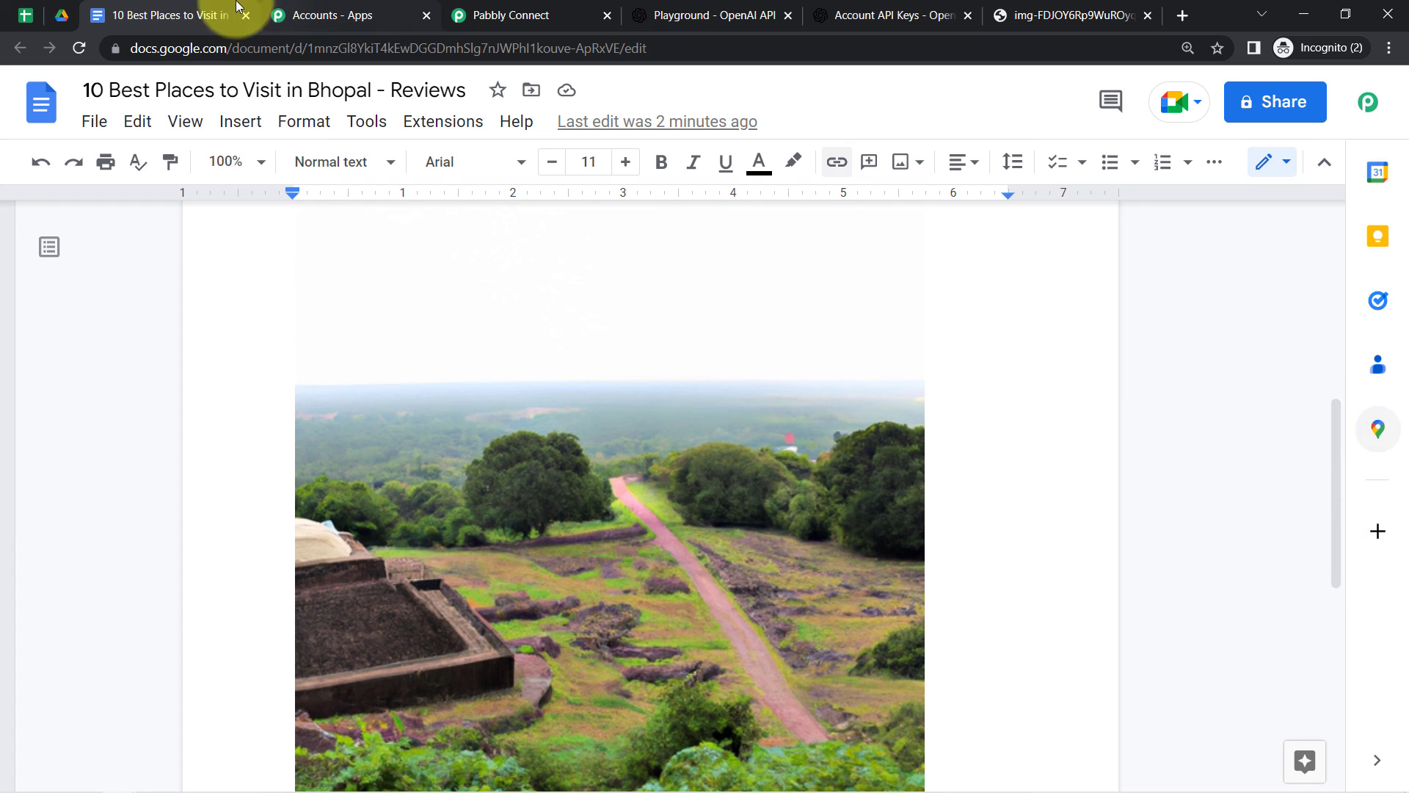
# Step: Switch to the Weekly Travel Blogs List spreadsheet and turn on Send On Event for the Pabbly Connect Webhooks add-on
pyautogui.click(25, 15)
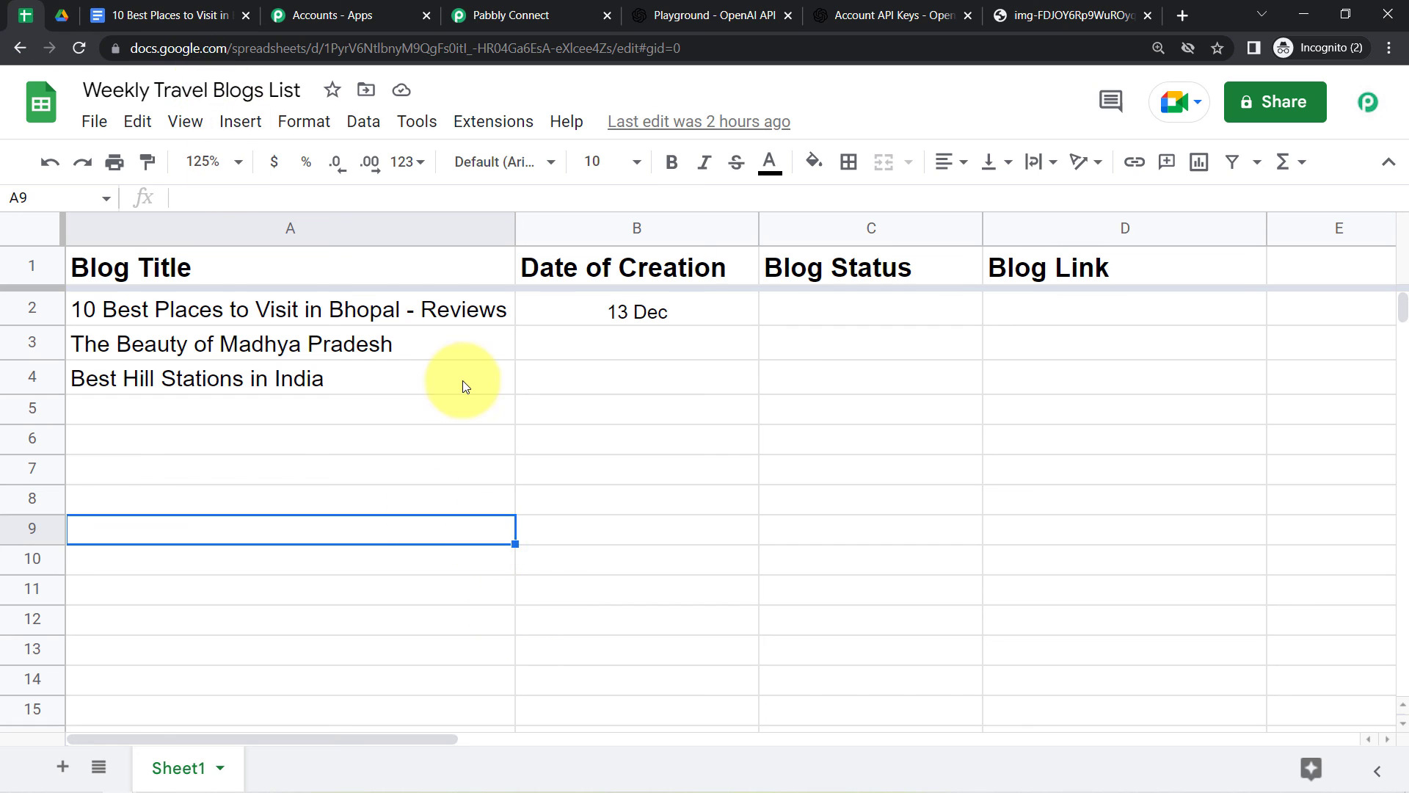
pyautogui.click(379, 402)
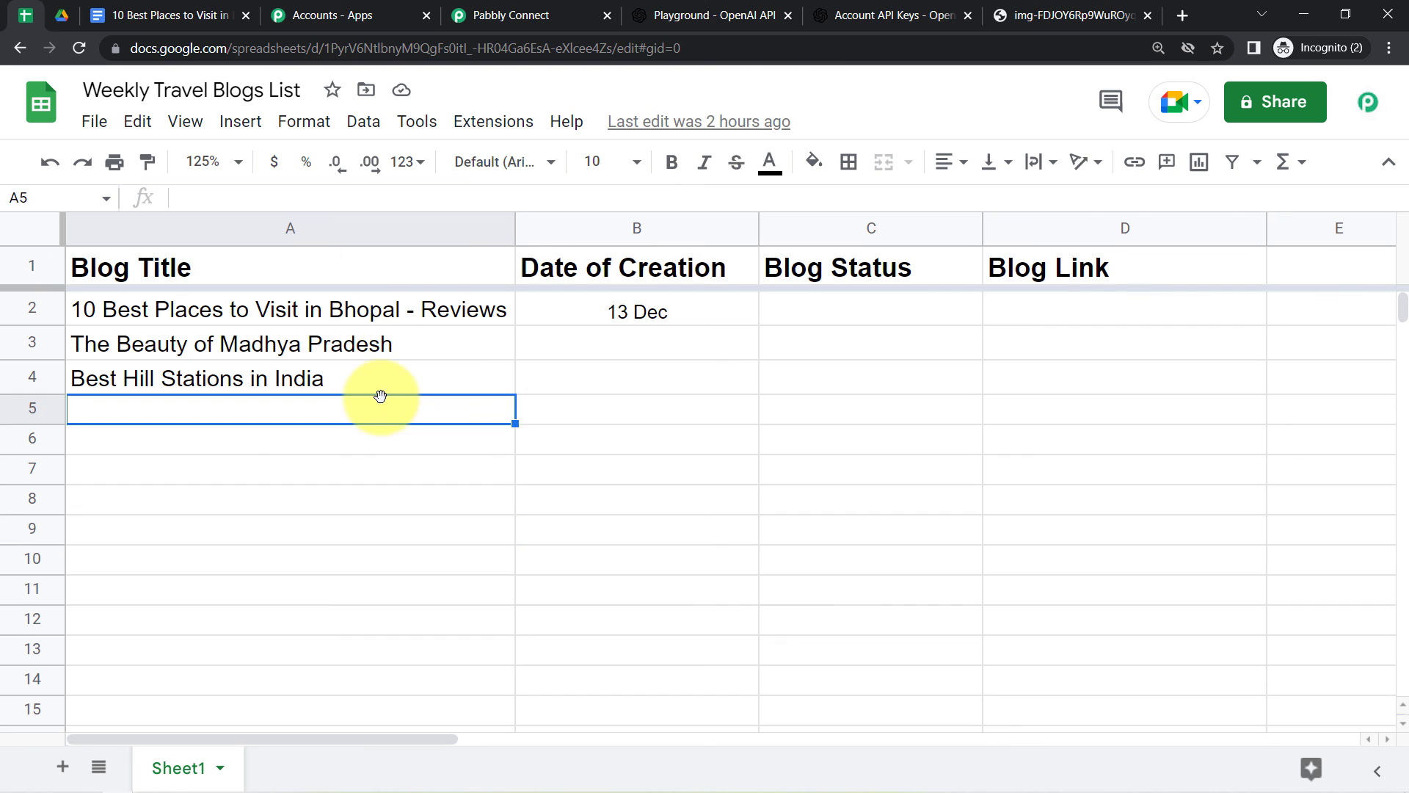
pyautogui.click(480, 129)
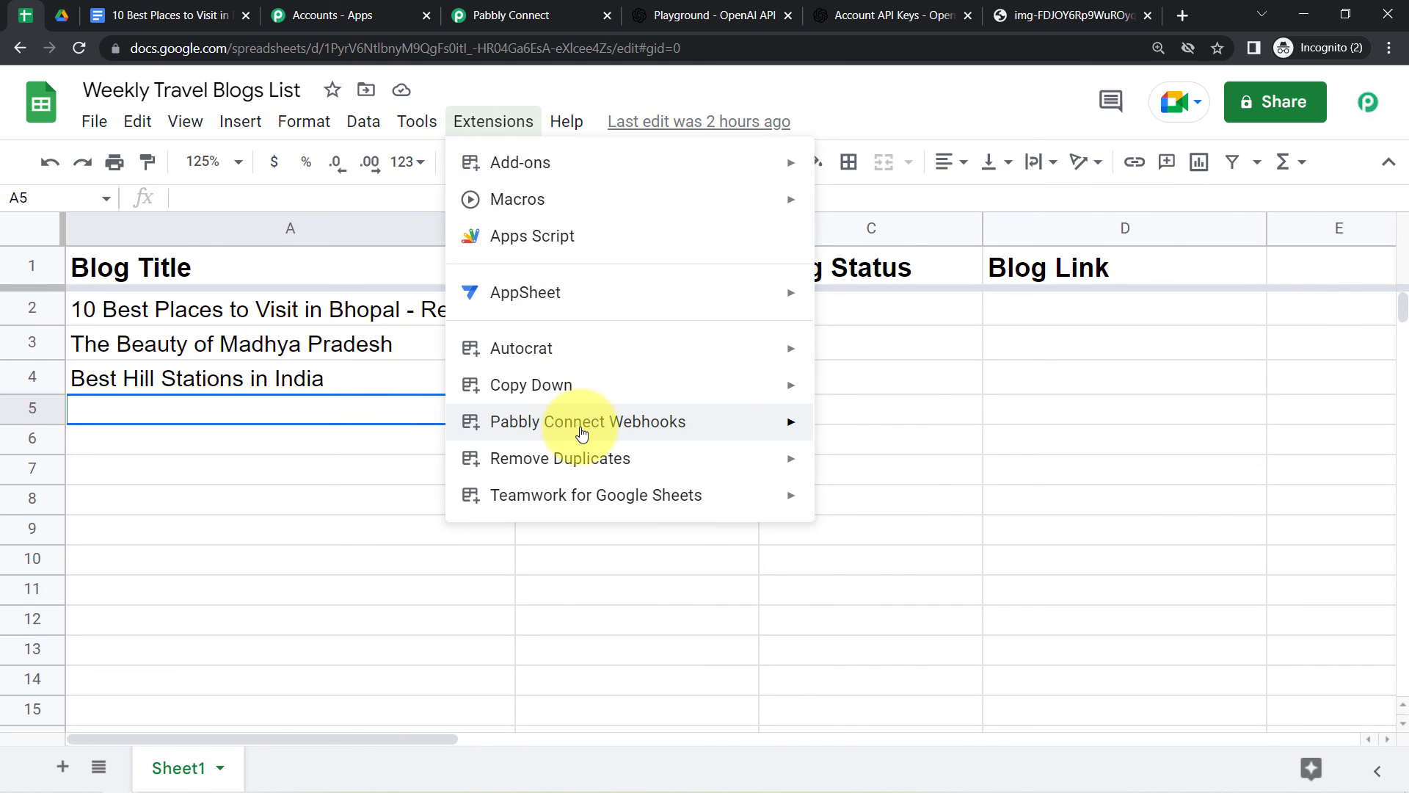
pyautogui.moveTo(582, 433)
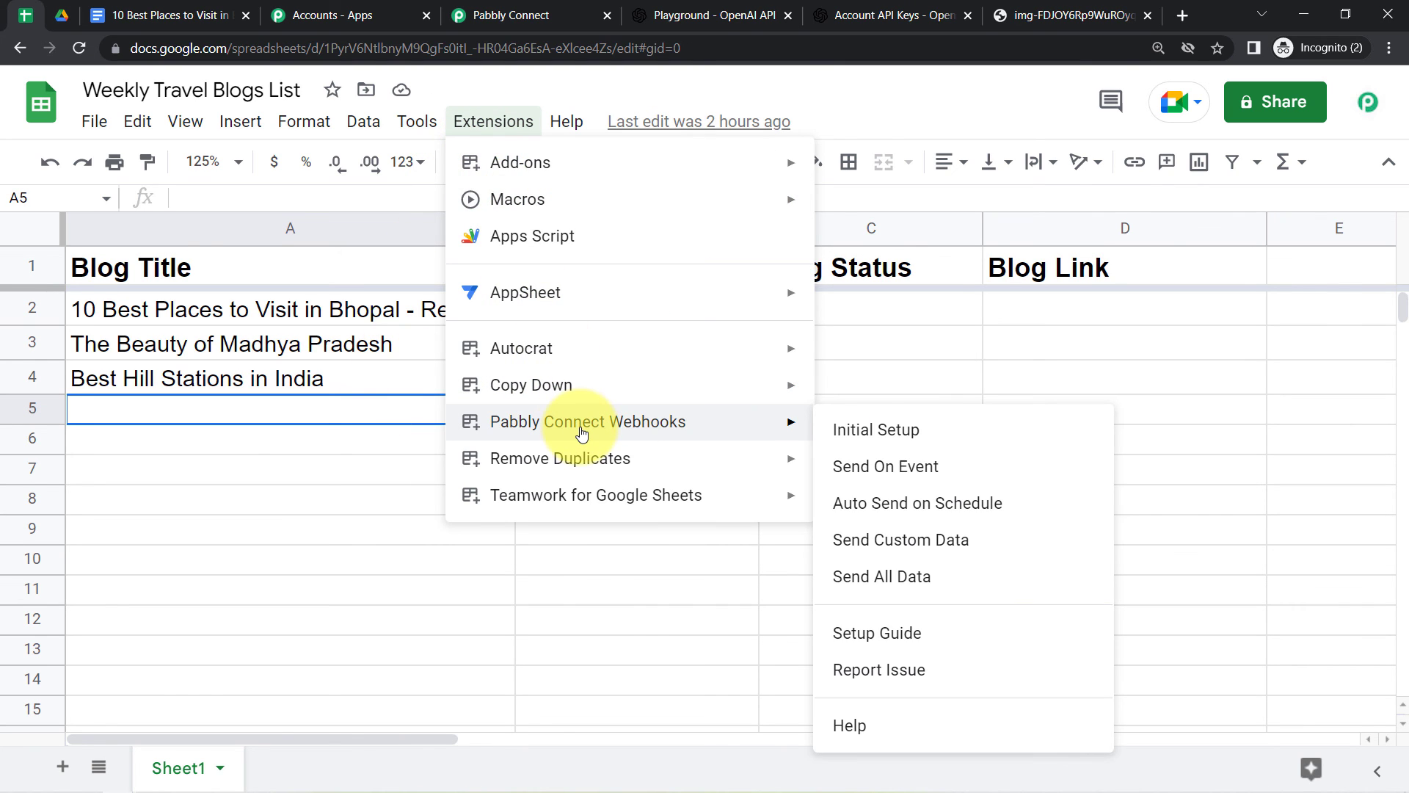
pyautogui.click(884, 472)
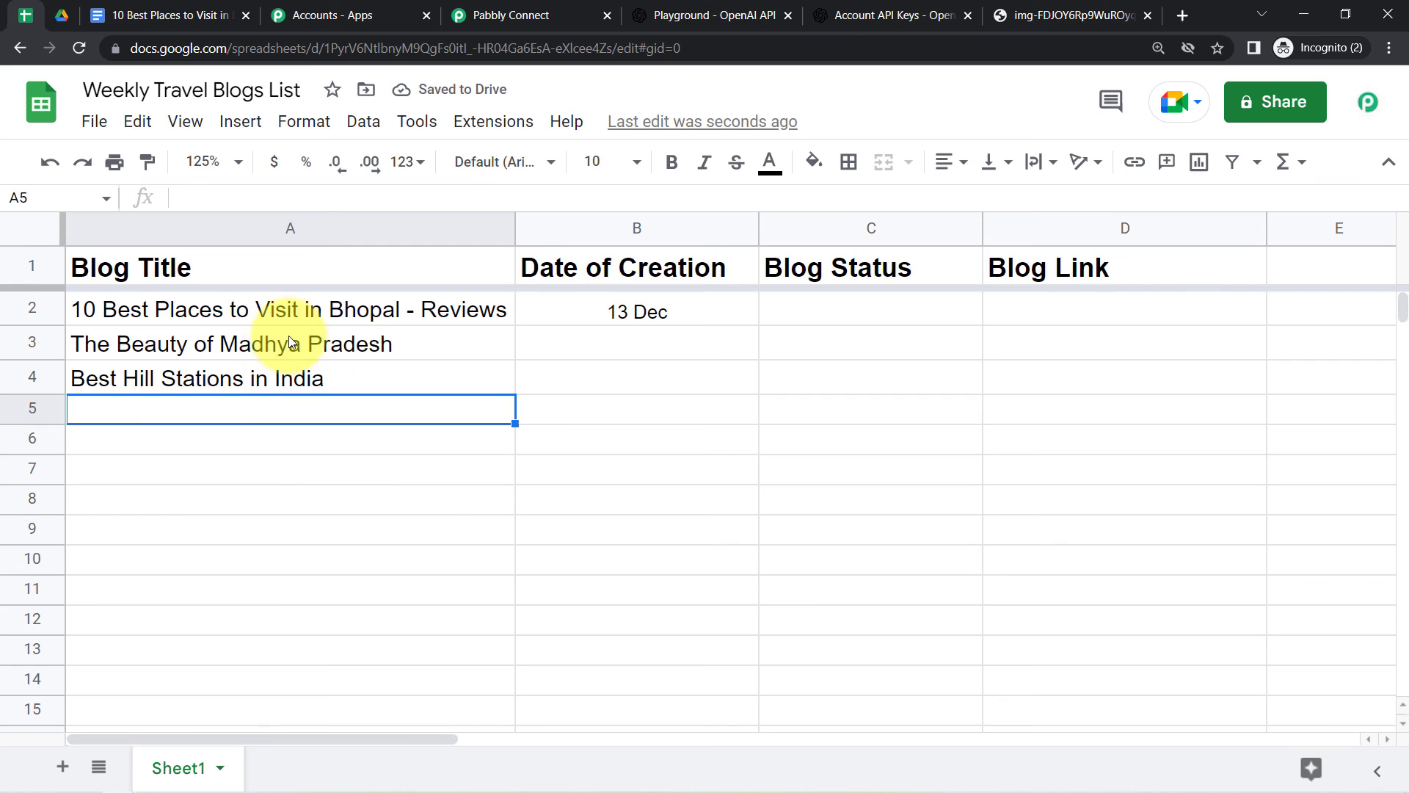
# Step: Enter 14 Dec as the Date of Creation for The Beauty of Madhya Pradesh in cell B3
pyautogui.click(186, 337)
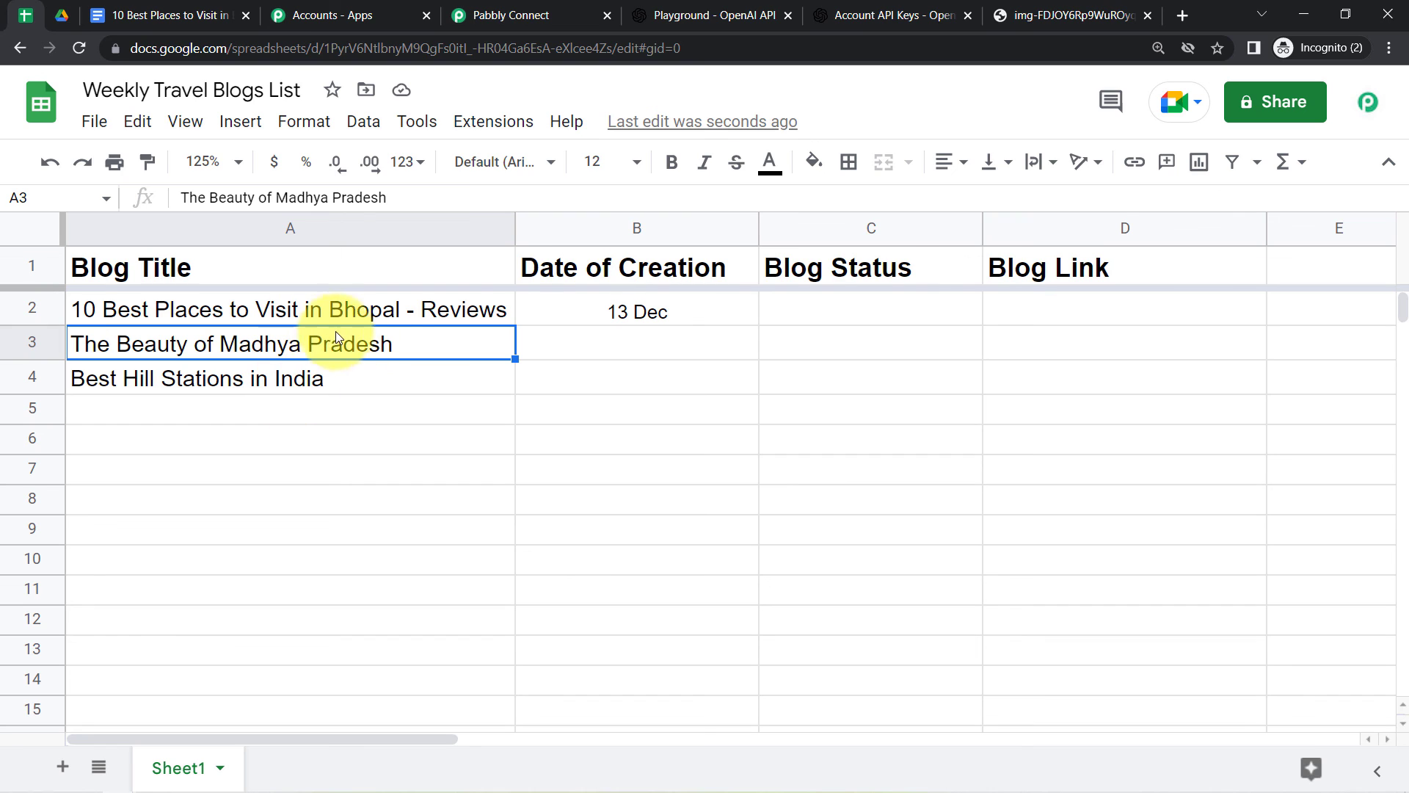
pyautogui.click(624, 345)
pyautogui.write('1')
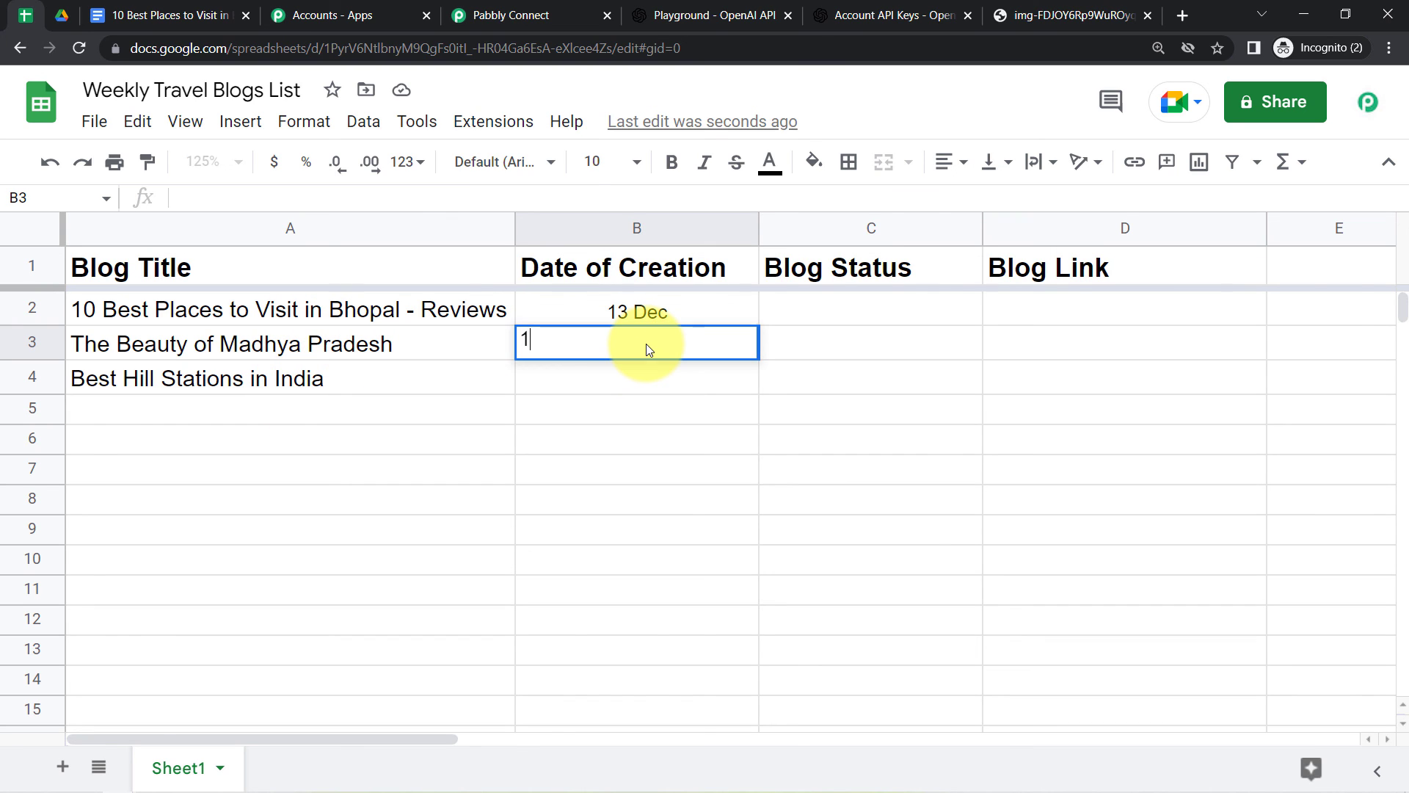
pyautogui.write('4 Dec')
pyautogui.press('Return')
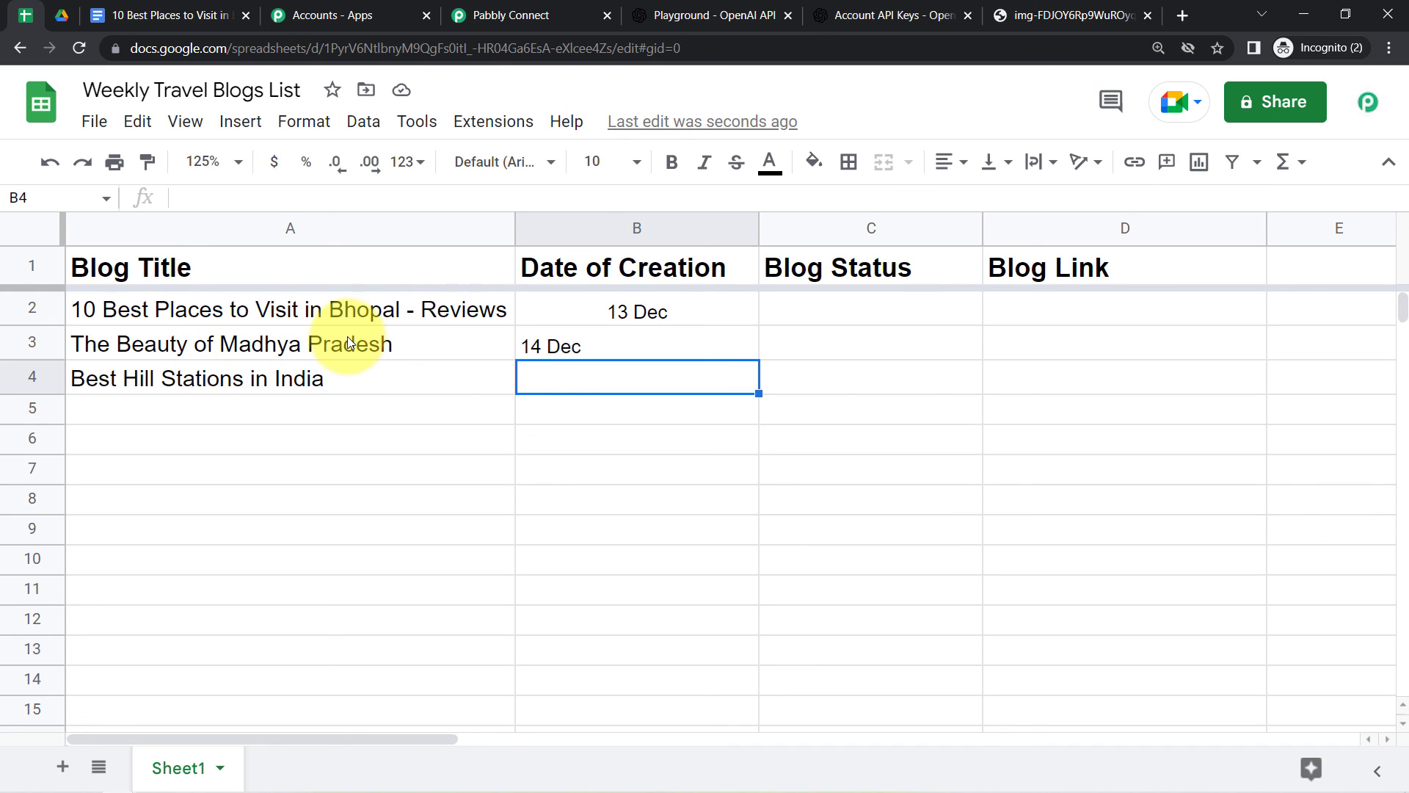
# Step: Switch to Google Drive, reload it and open the first suggested The Beauty of Madhya Pradesh document
pyautogui.click(59, 16)
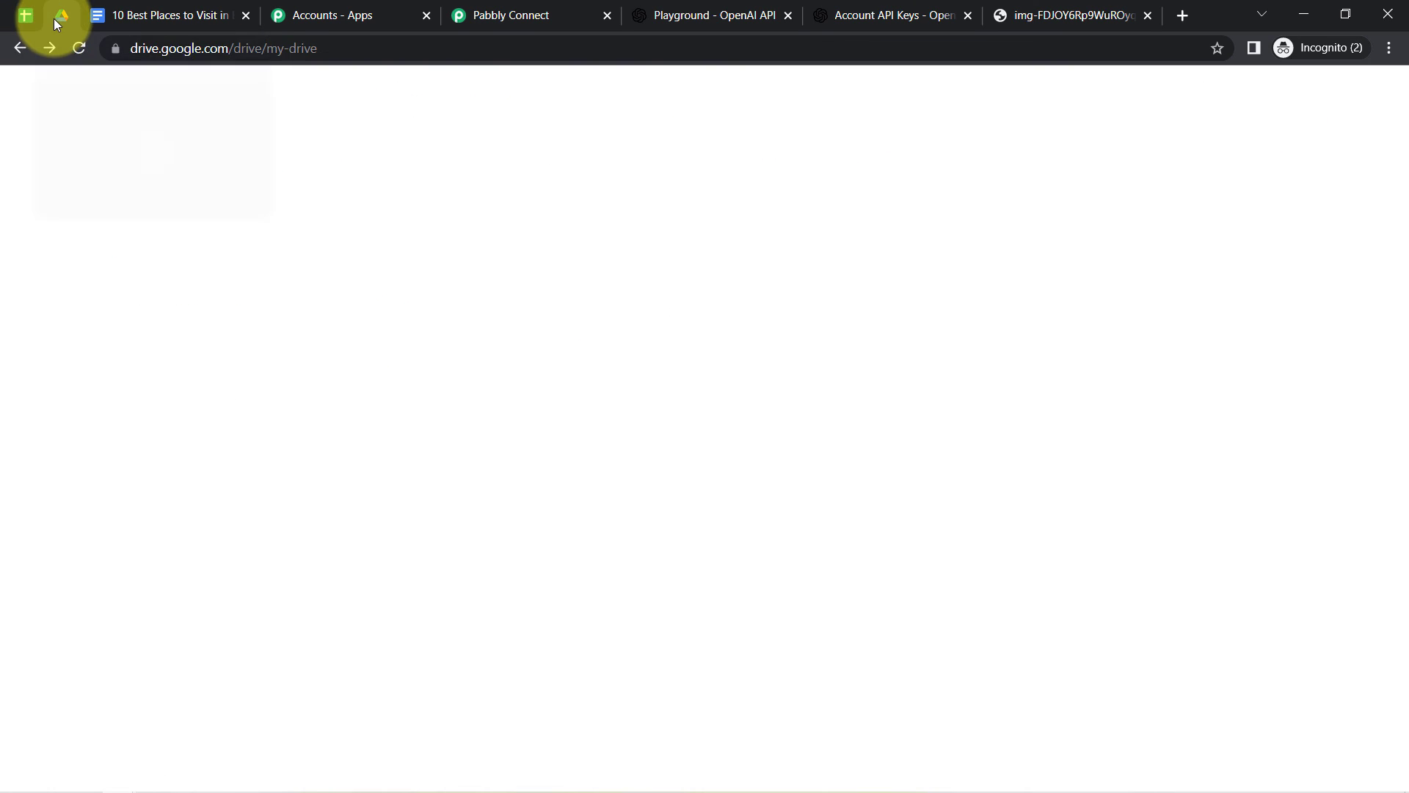
pyautogui.click(80, 49)
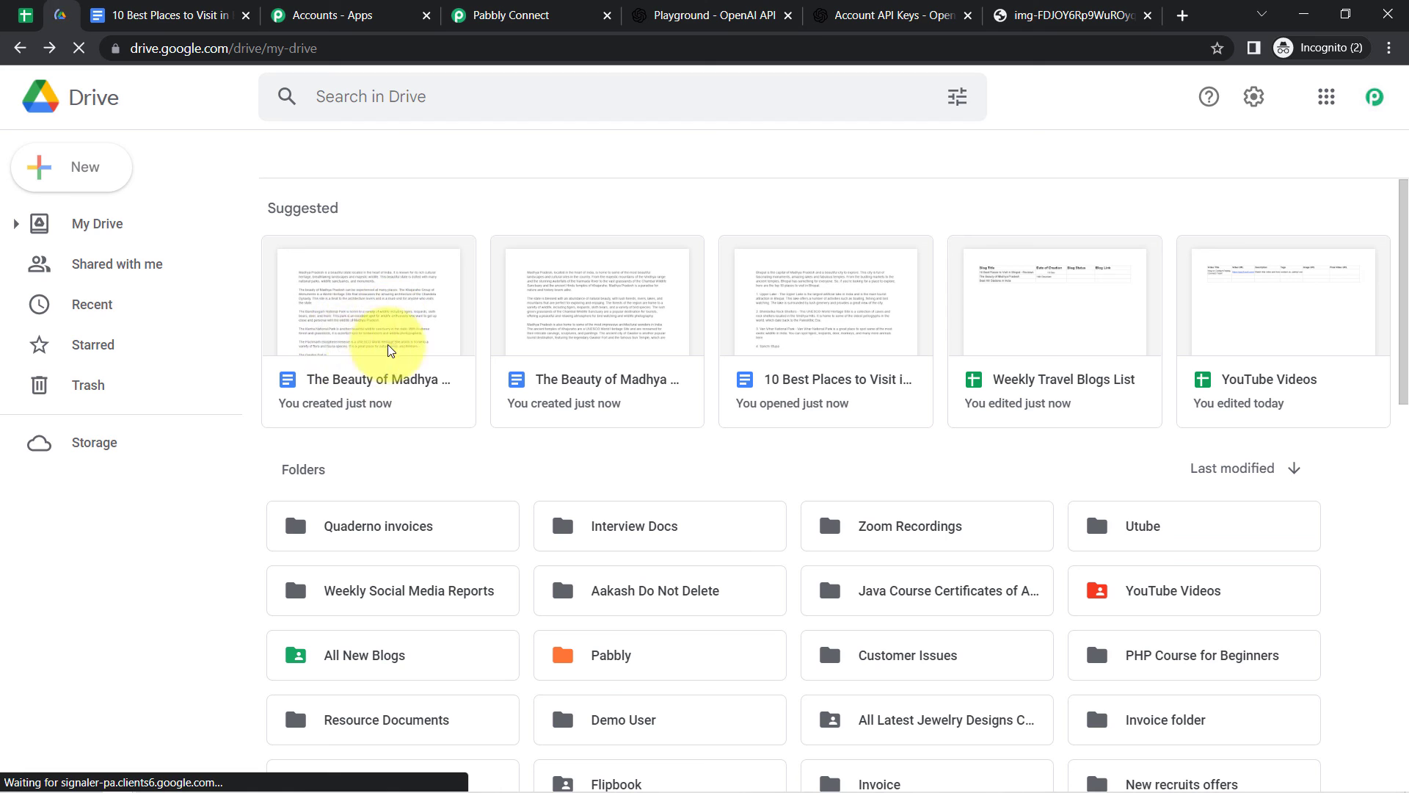
pyautogui.click(383, 327)
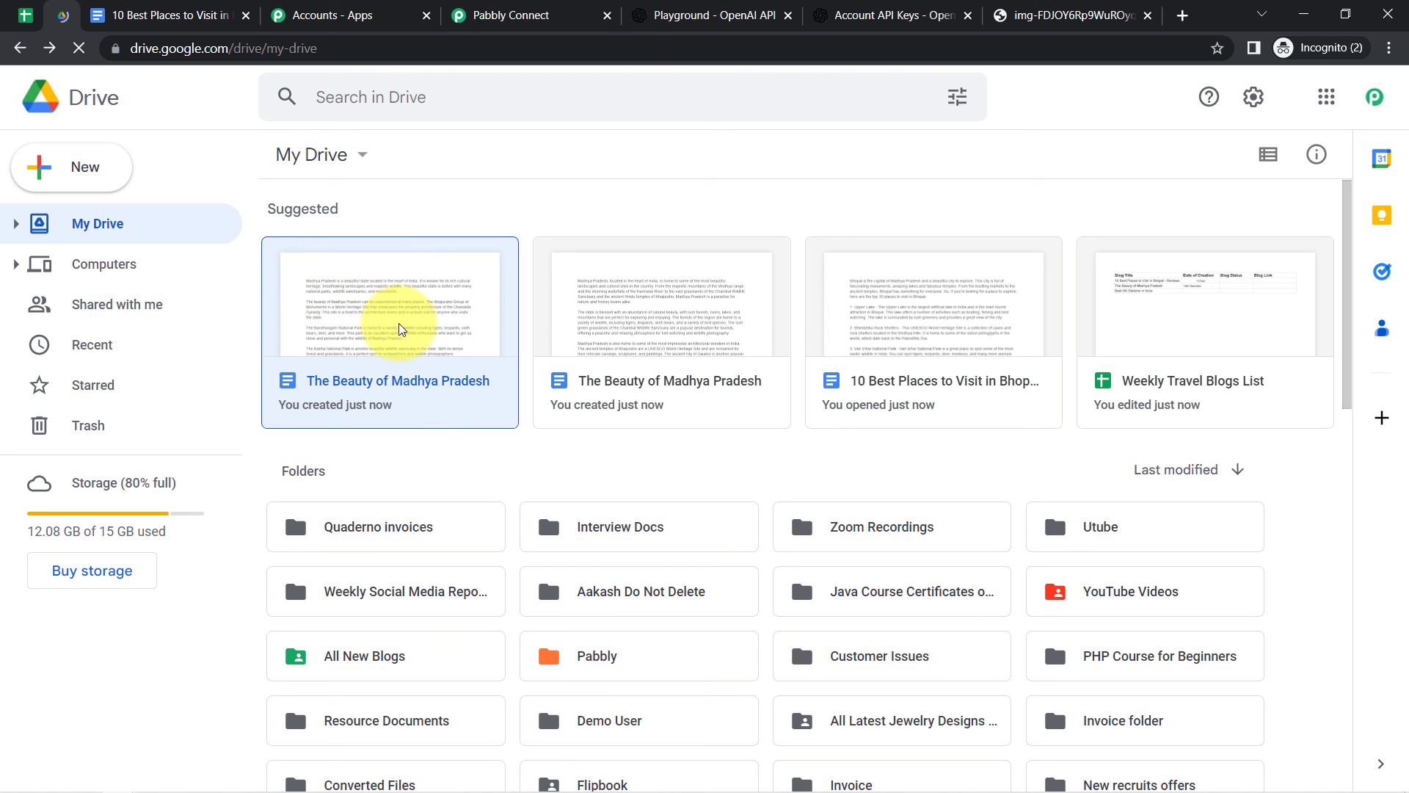
pyautogui.doubleClick(401, 328)
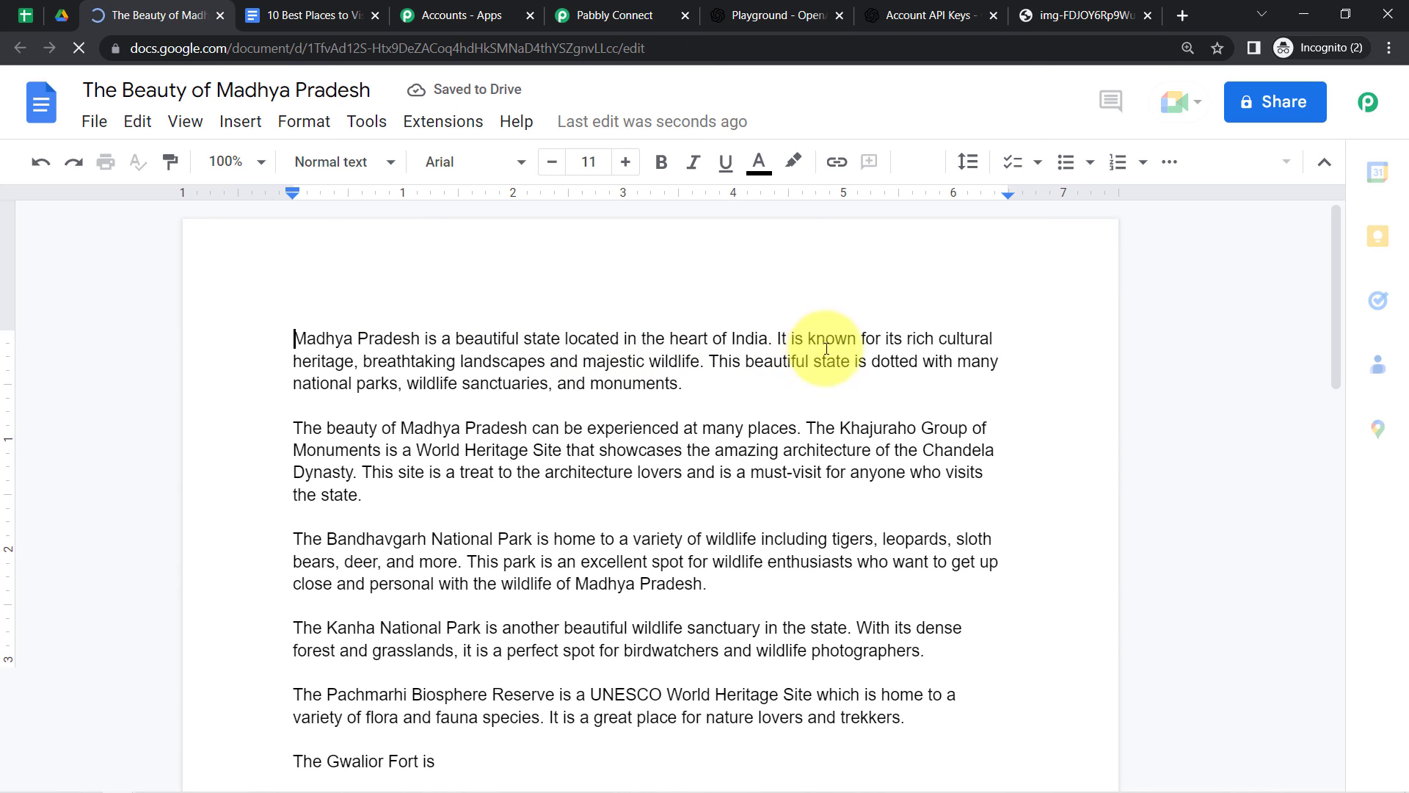
# Step: Review the article text in The Beauty of Madhya Pradesh document and the image placed below it
pyautogui.moveTo(789, 339); pyautogui.dragTo(773, 361)
pyautogui.moveTo(512, 389); pyautogui.dragTo(405, 361)
pyautogui.click(411, 361)
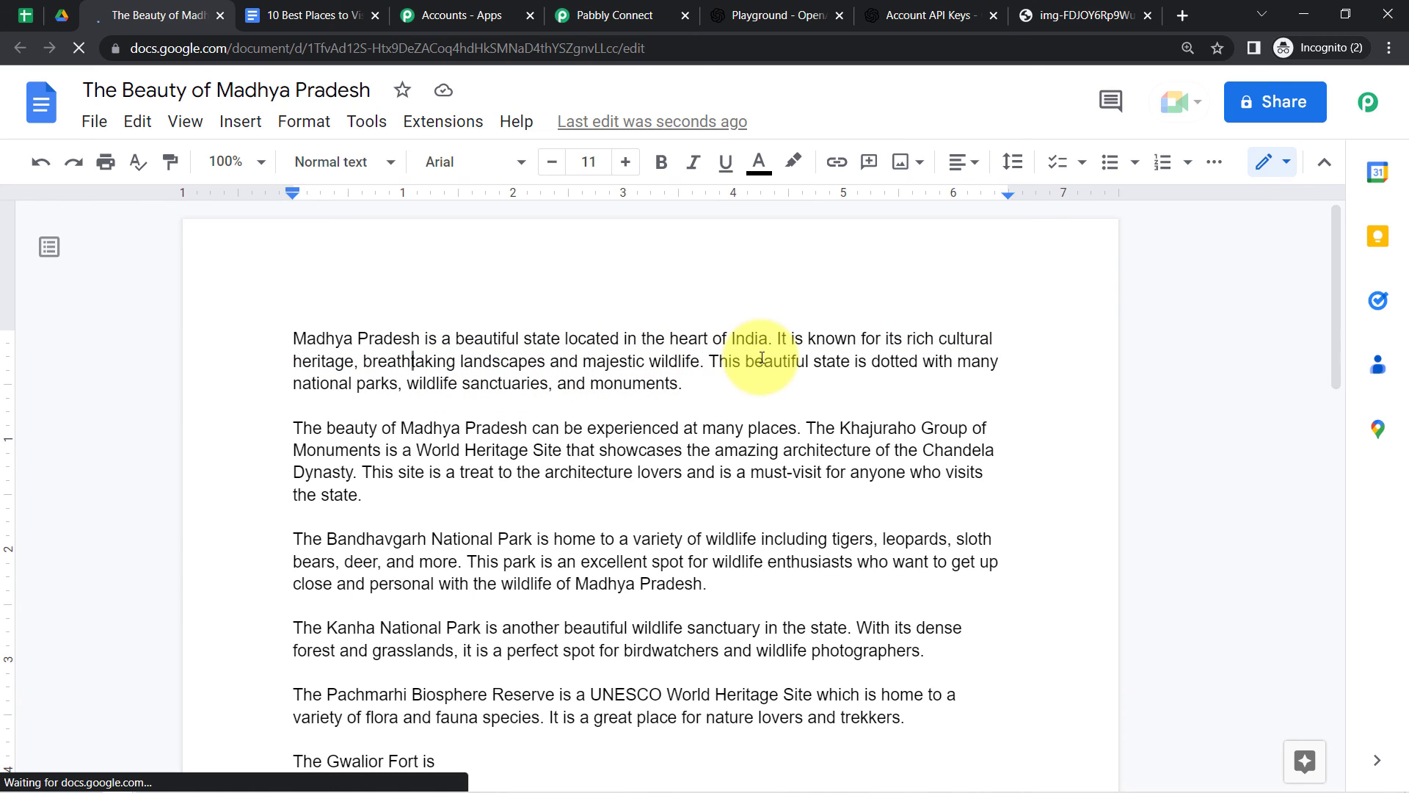
pyautogui.moveTo(746, 361); pyautogui.dragTo(646, 383)
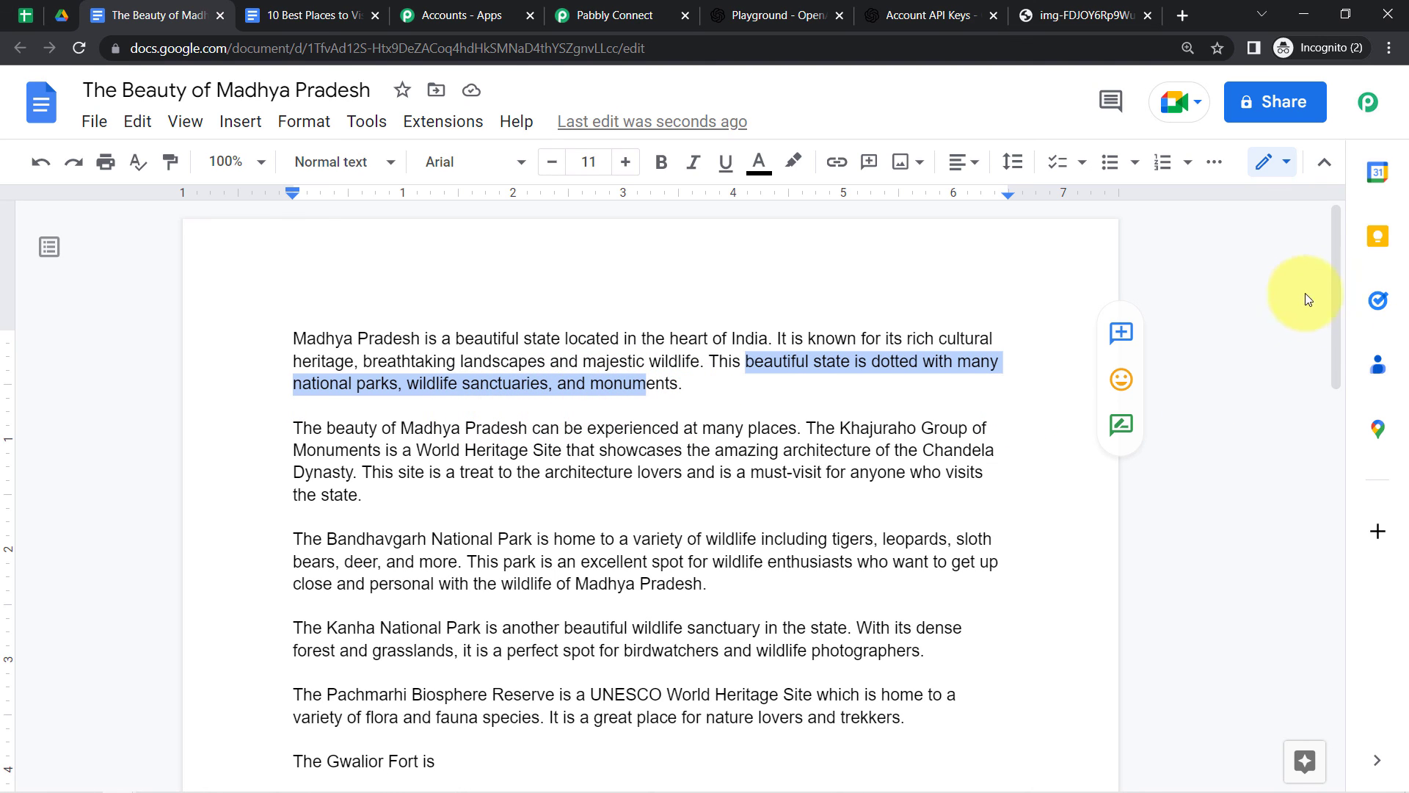
pyautogui.moveTo(1333, 289); pyautogui.dragTo(1296, 516)
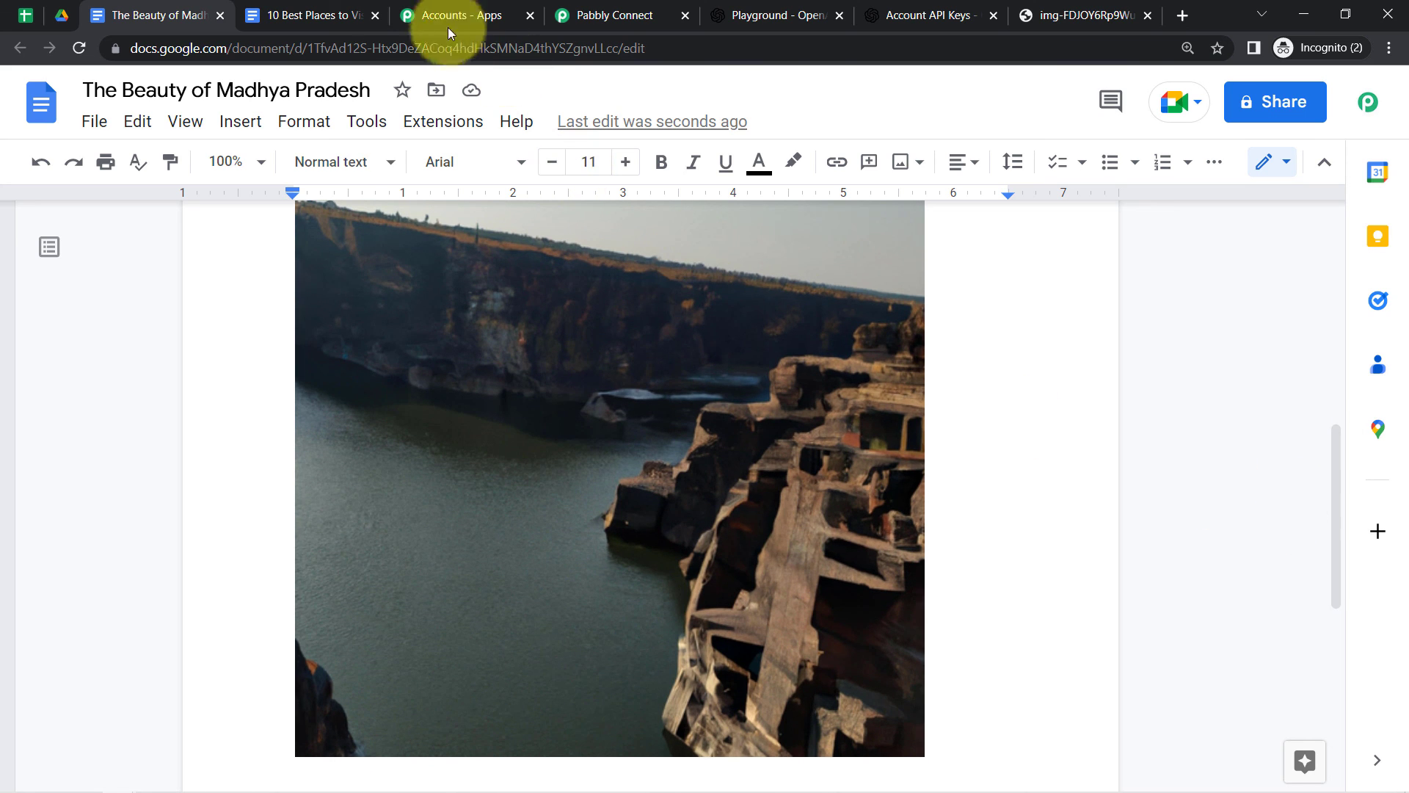
pyautogui.click(30, 15)
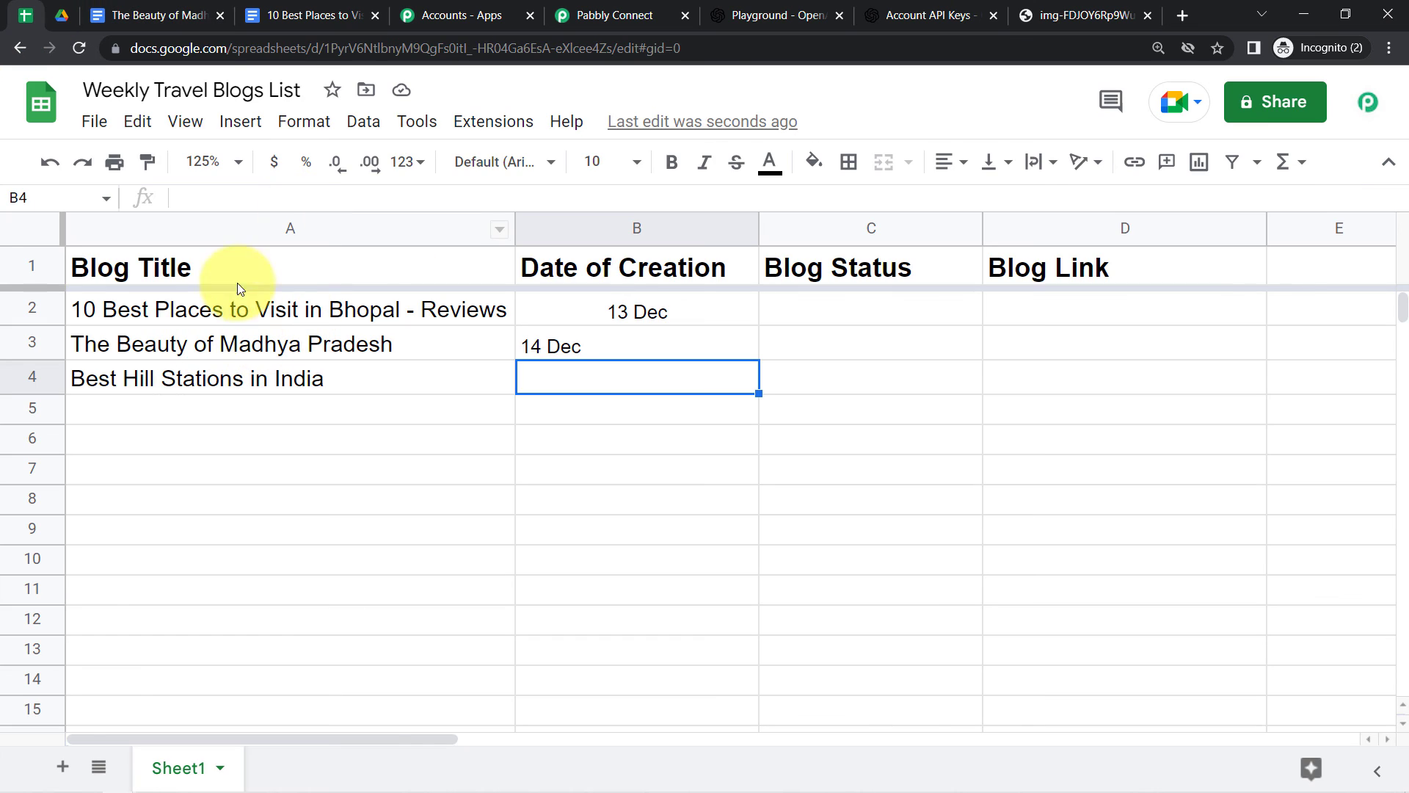
pyautogui.click(183, 15)
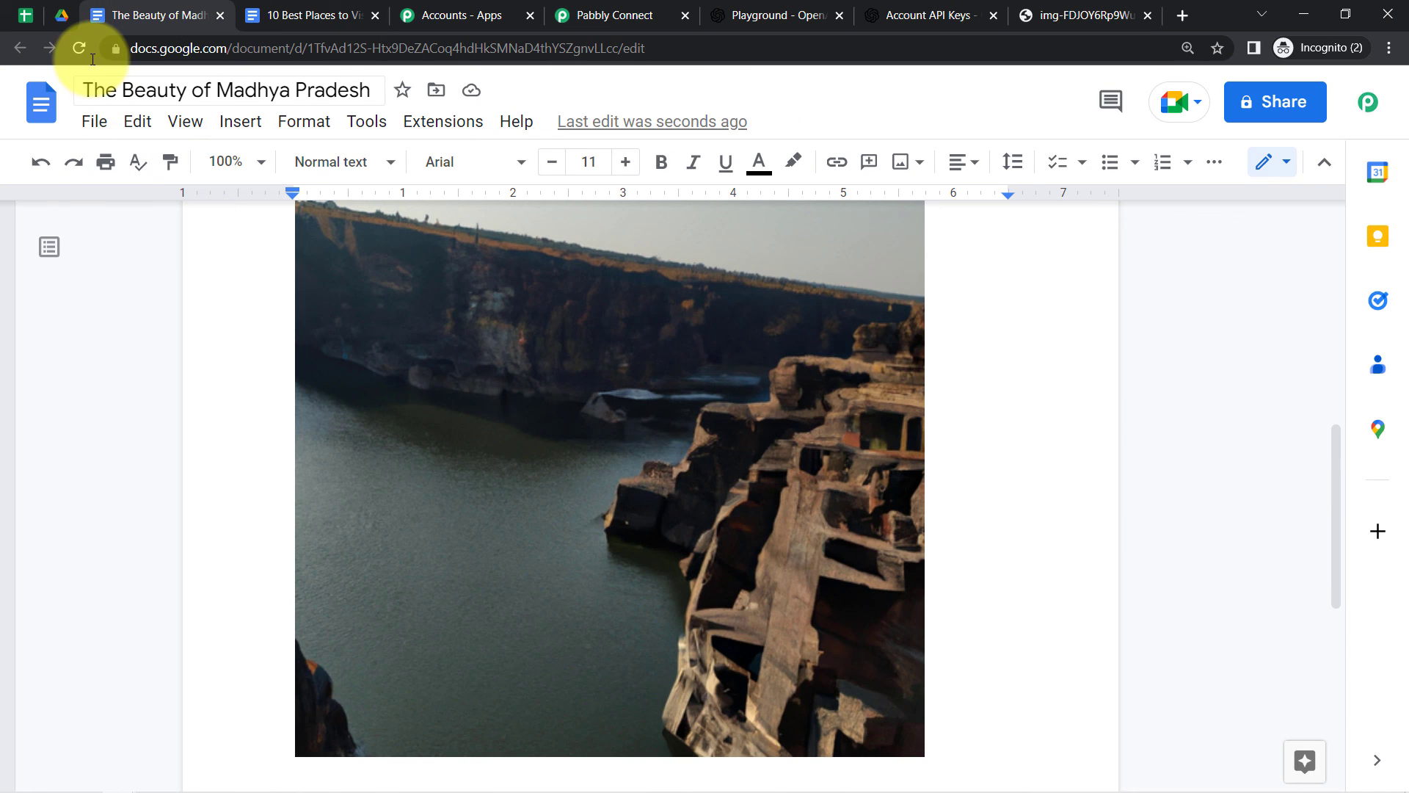
pyautogui.click(66, 16)
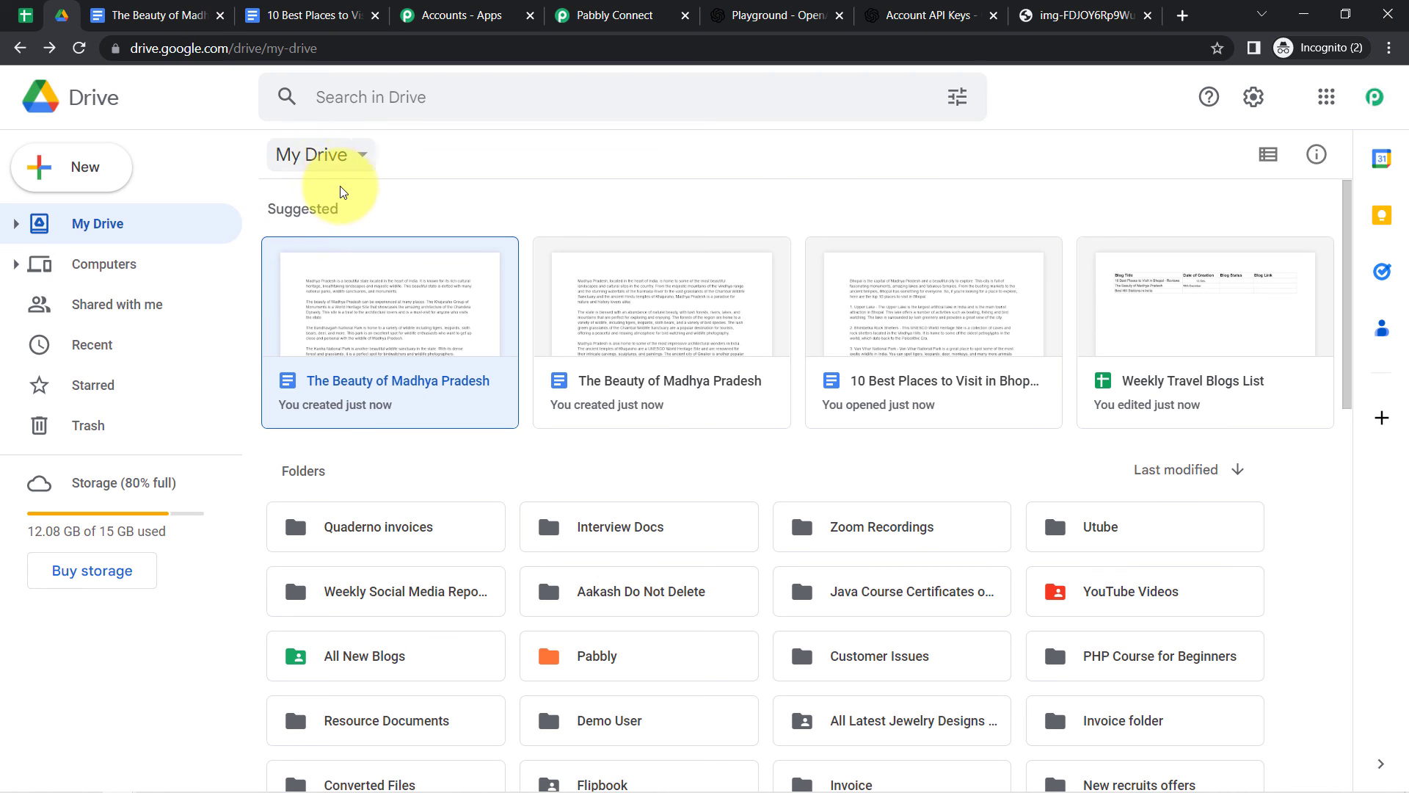
# Step: Switch to the Weekly Travel Blogs List spreadsheet and center-align the Date of Creation cells B2:B5
pyautogui.click(25, 14)
pyautogui.moveTo(672, 313); pyautogui.dragTo(727, 411)
pyautogui.click(947, 162)
pyautogui.click(974, 201)
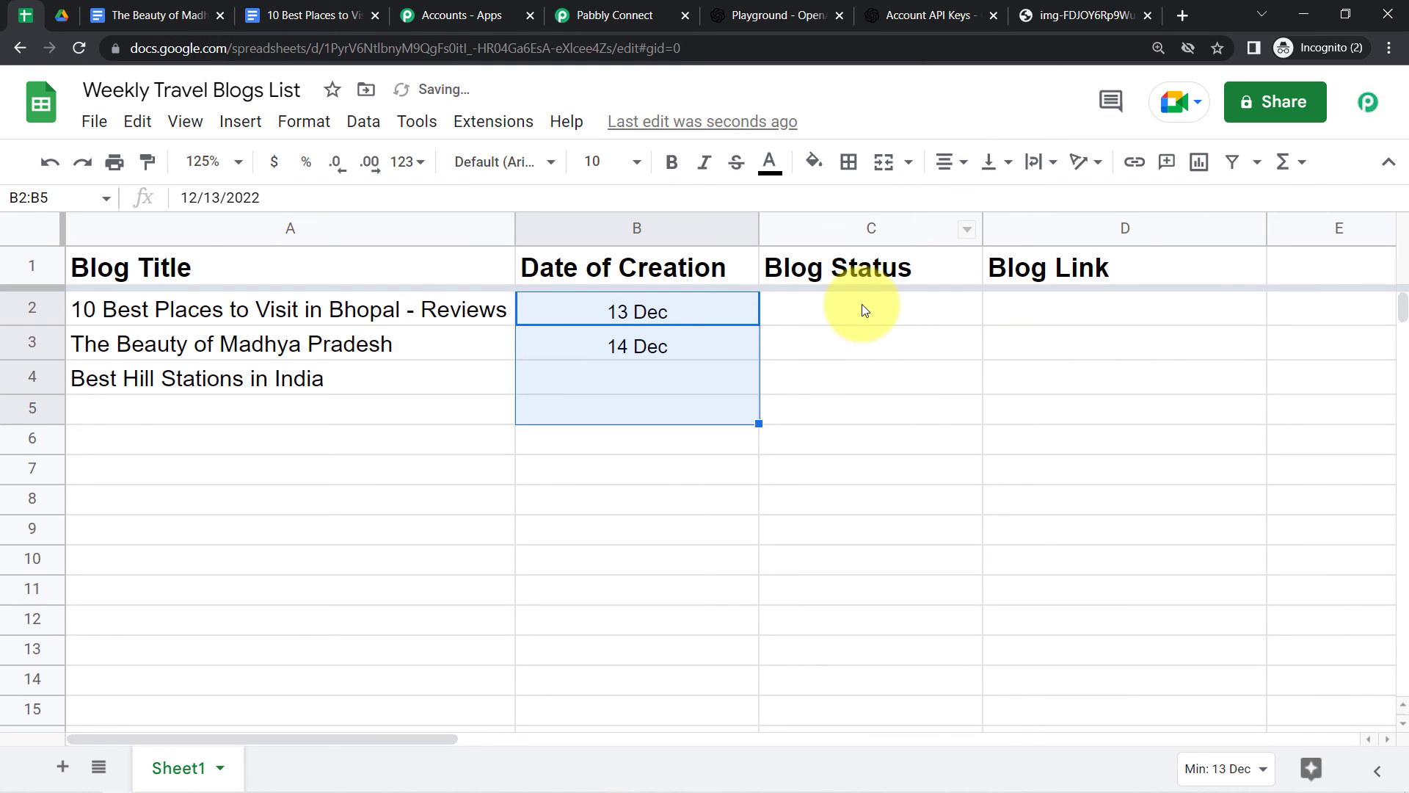
# Step: Enter Published as the Blog Status for both dated blogs in cells C2 and C3
pyautogui.click(858, 306)
pyautogui.write('Published')
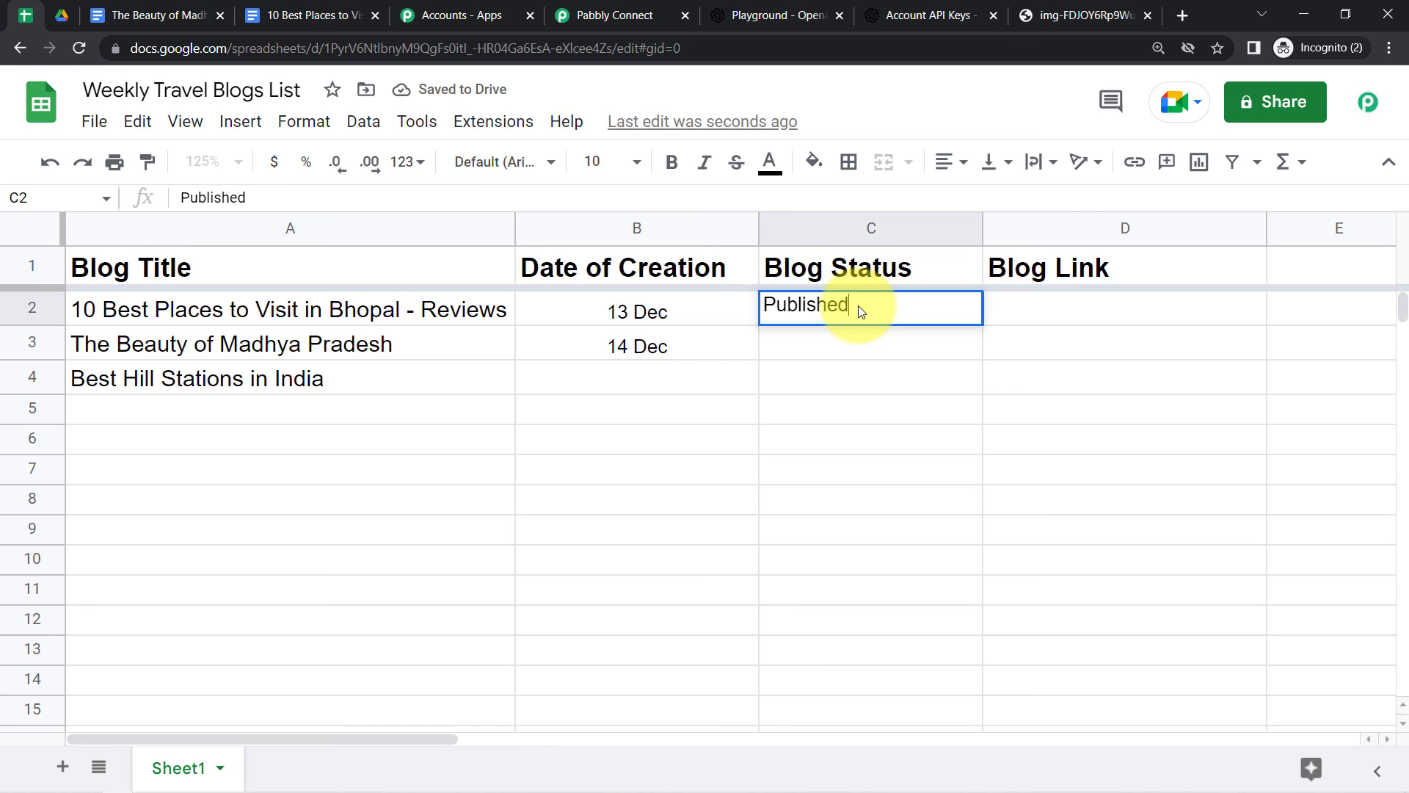
pyautogui.press('Return')
pyautogui.press('Right')
pyautogui.press('Left')
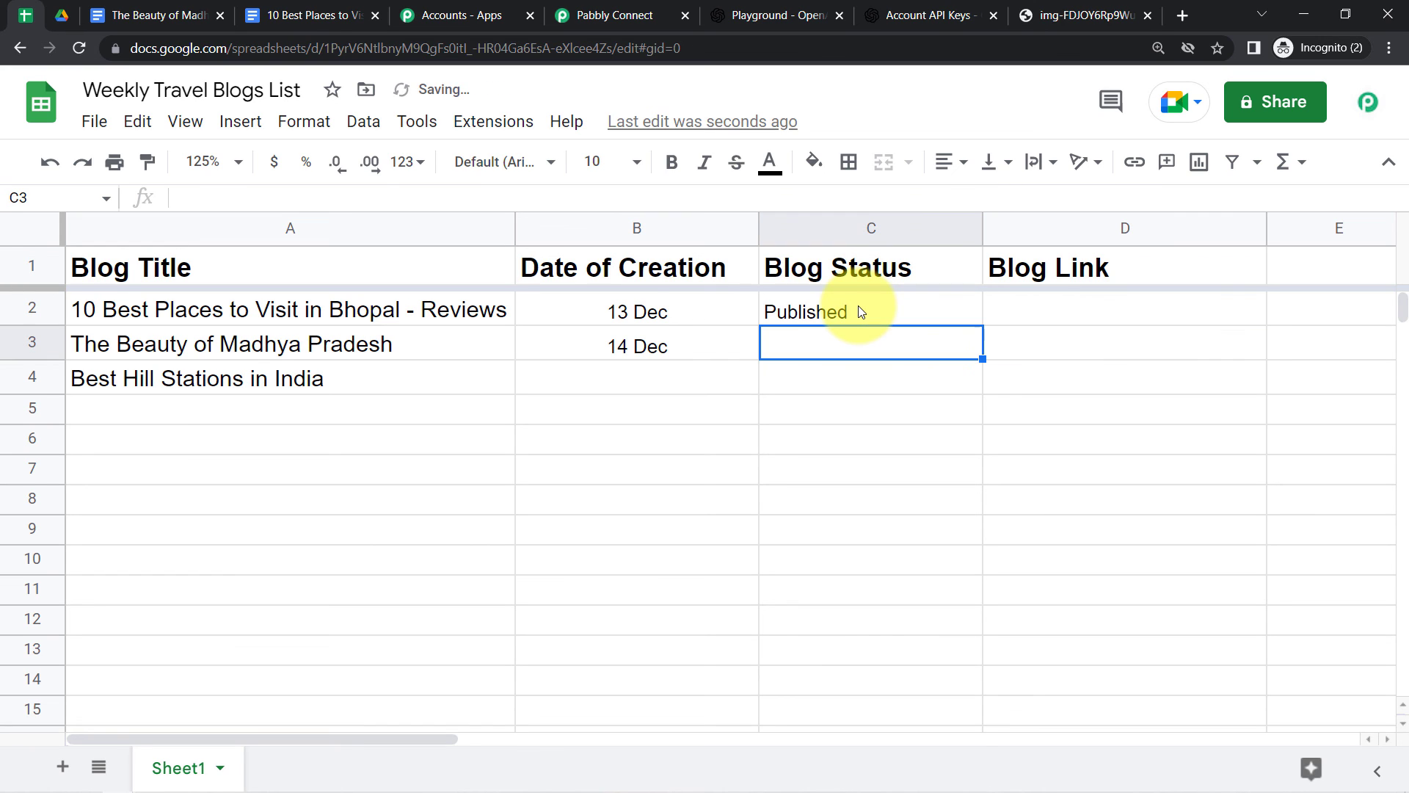
pyautogui.write('Published')
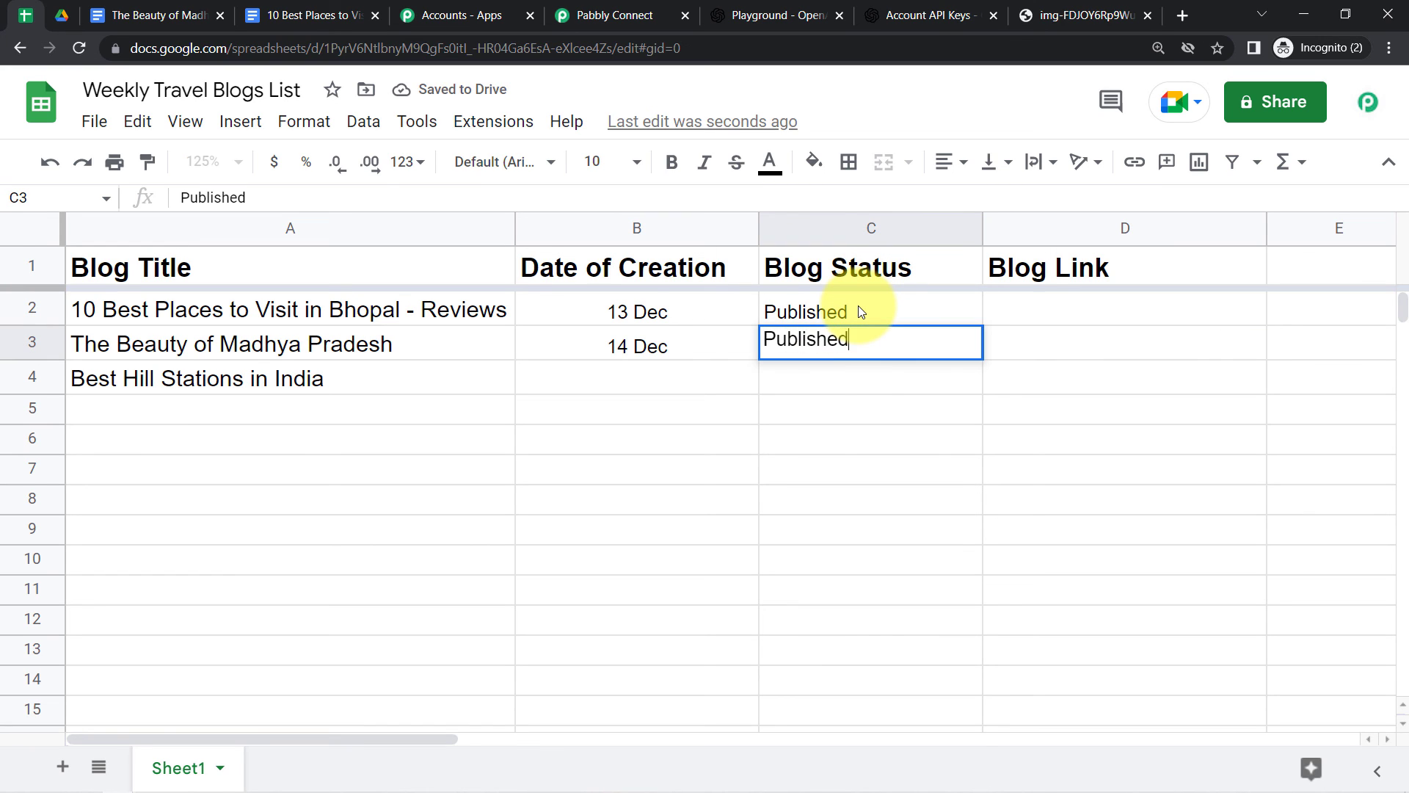
pyautogui.press('Return')
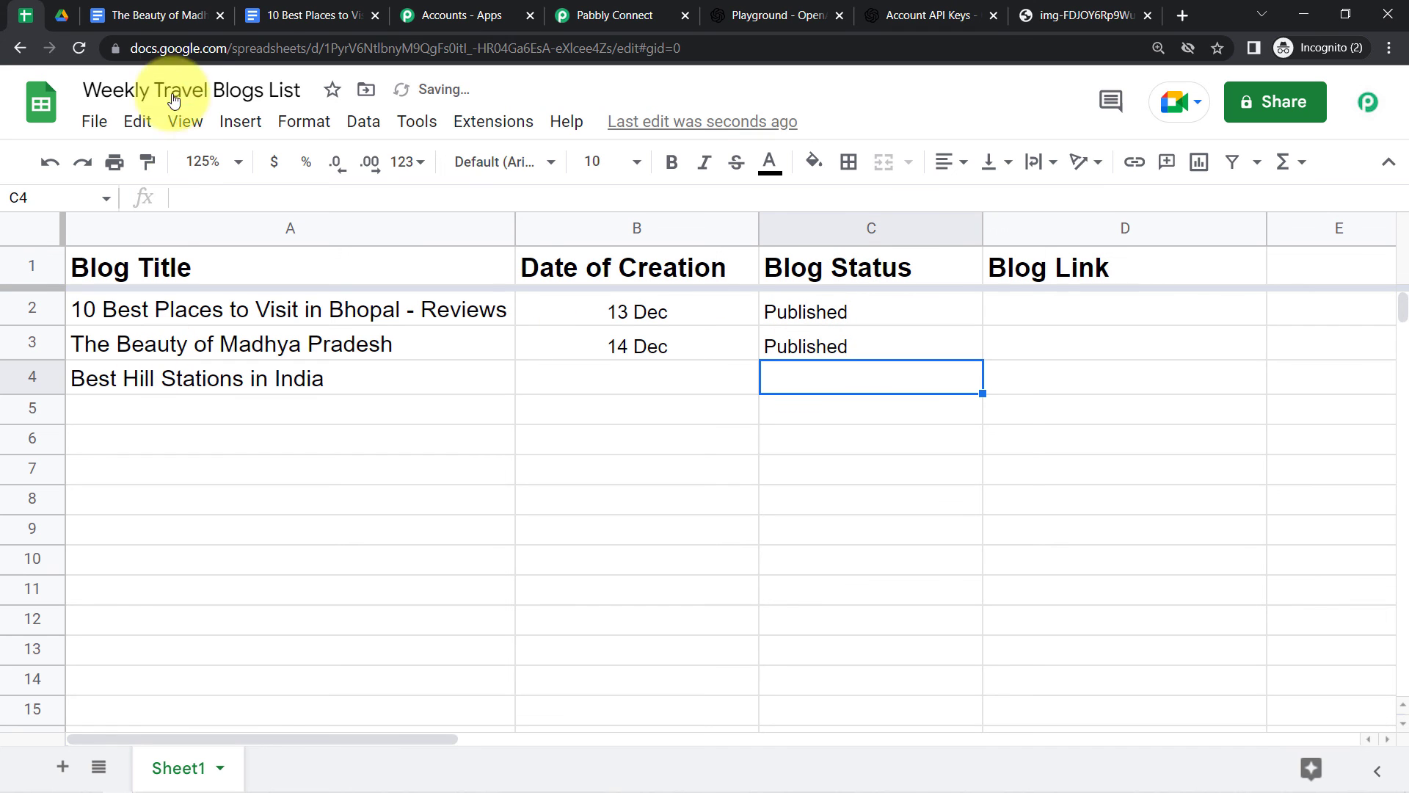
# Step: Switch to the Pabbly Connect workflow and collapse the Google Sheets trigger step to view the sequence of steps
pyautogui.click(628, 13)
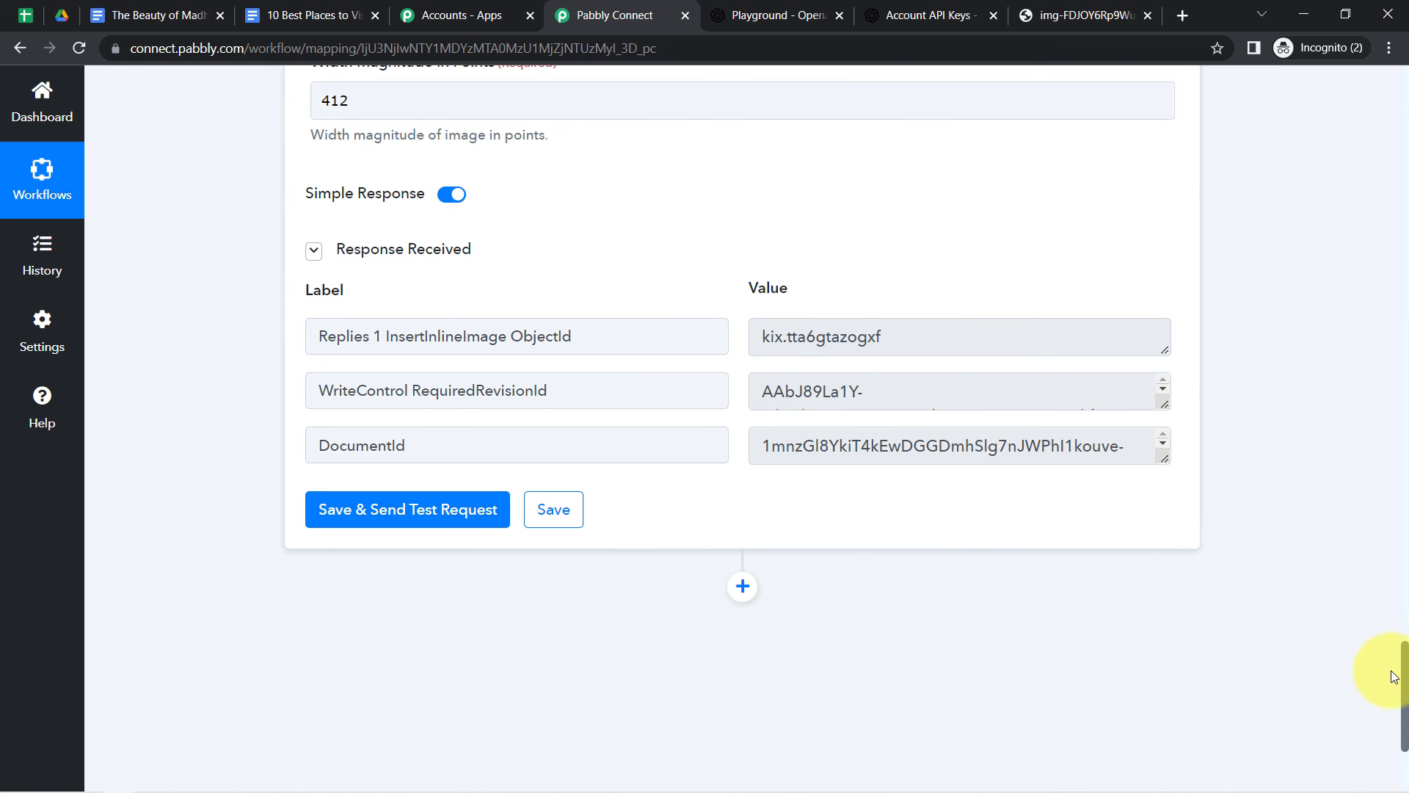
pyautogui.moveTo(1406, 690); pyautogui.dragTo(1398, 74)
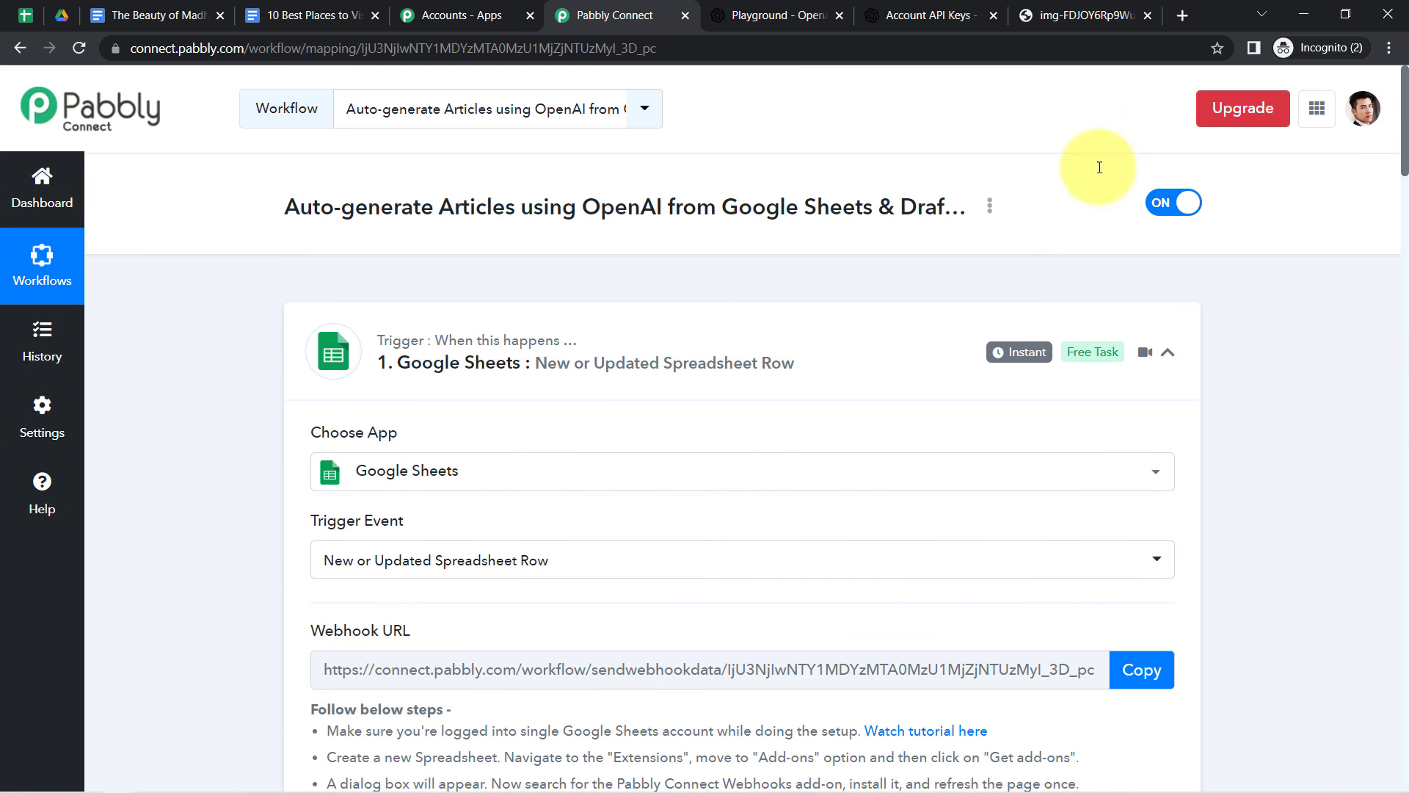
pyautogui.click(590, 362)
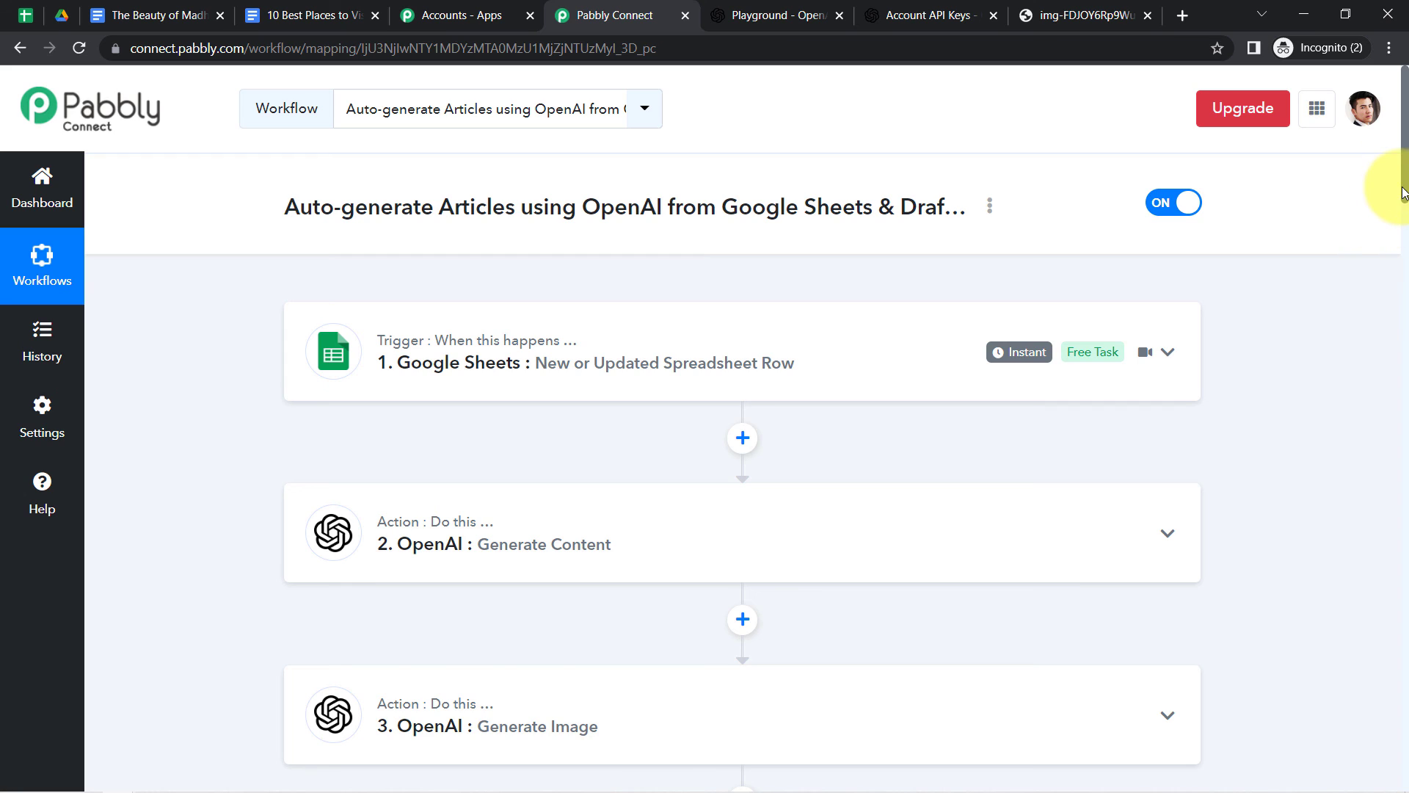
pyautogui.moveTo(1405, 189)
pyautogui.mouseDown()
pyautogui.moveTo(1404, 242)
pyautogui.moveTo(1394, 47)
pyautogui.mouseUp()
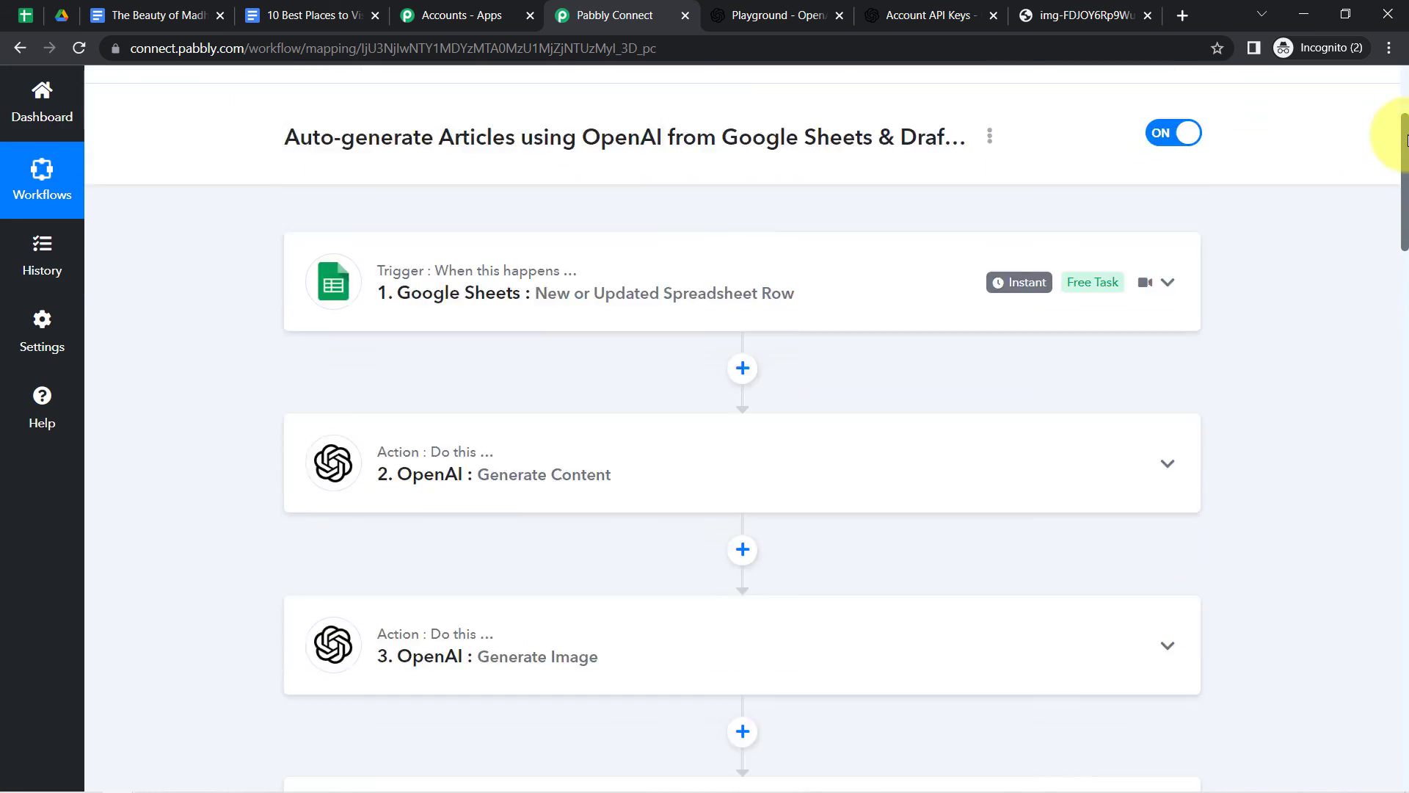
# Step: Generate a share link for the Auto-generate Articles using OpenAI workflow and copy it
pyautogui.click(988, 209)
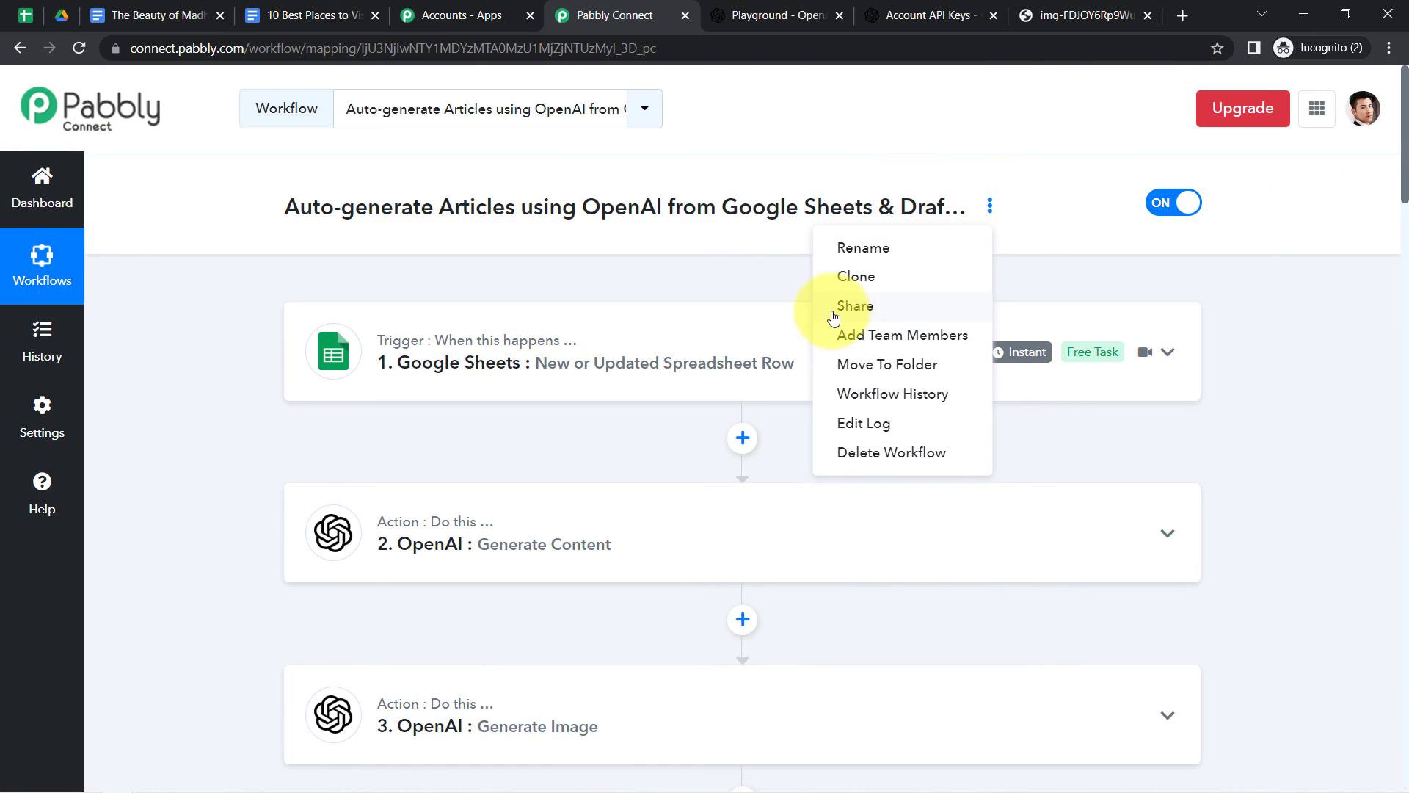
pyautogui.click(933, 304)
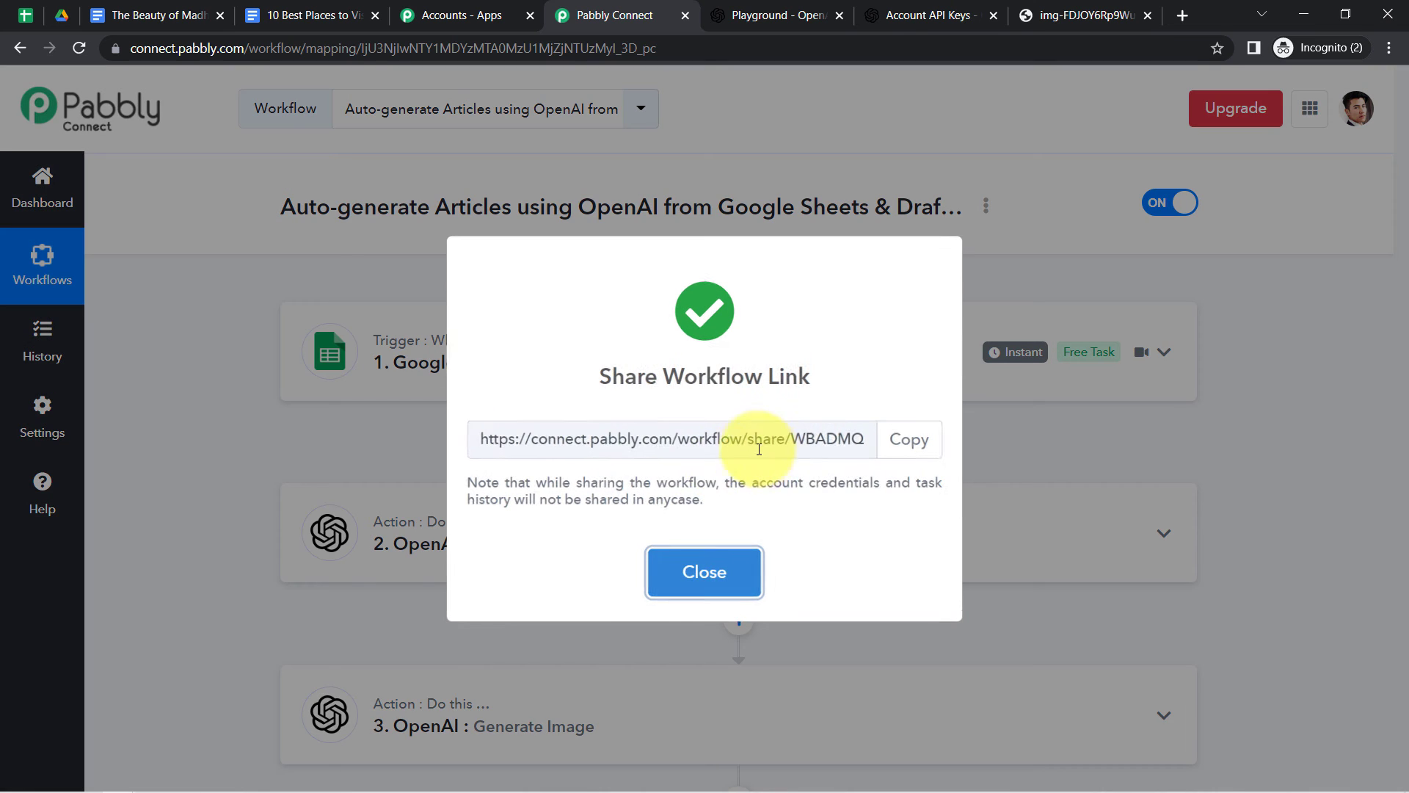
pyautogui.click(701, 443)
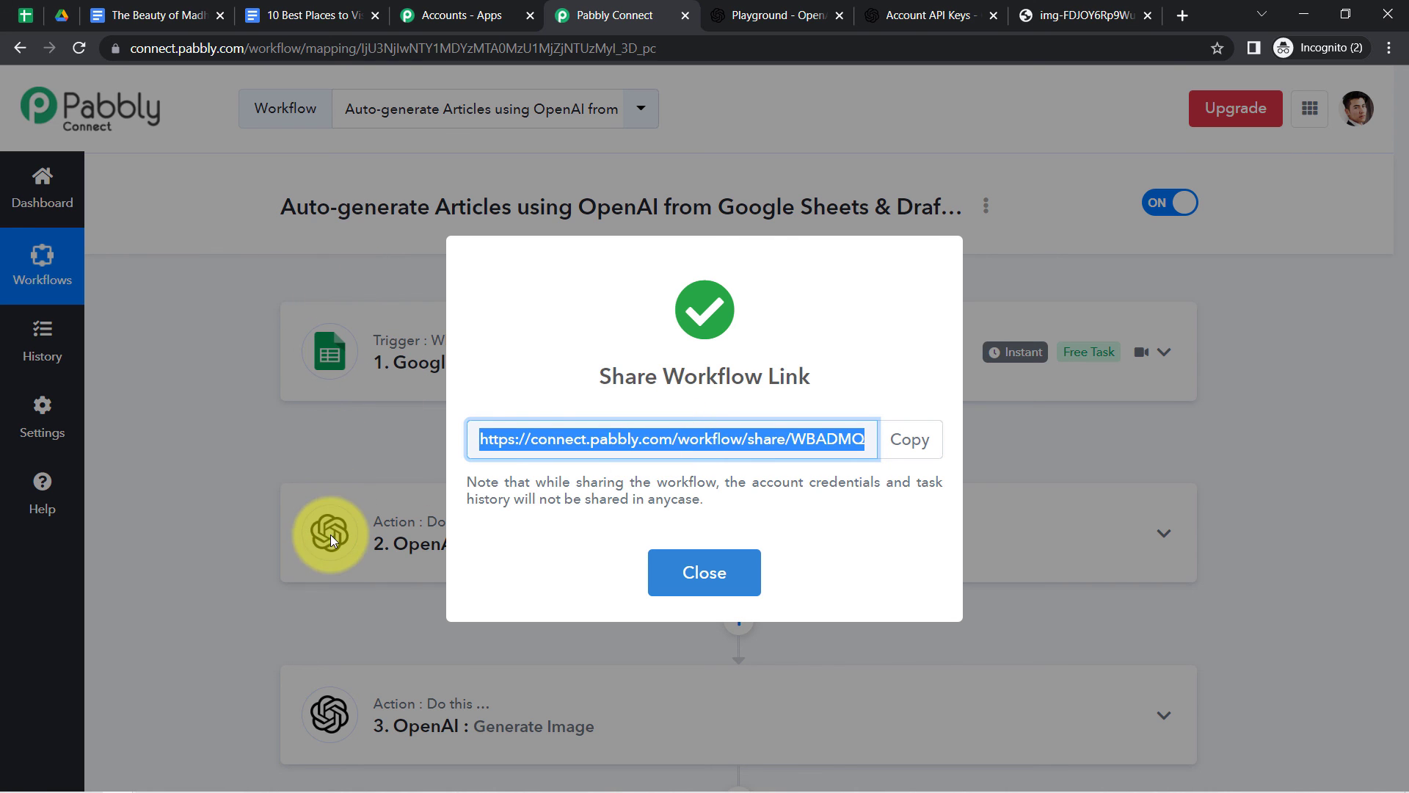
pyautogui.click(907, 453)
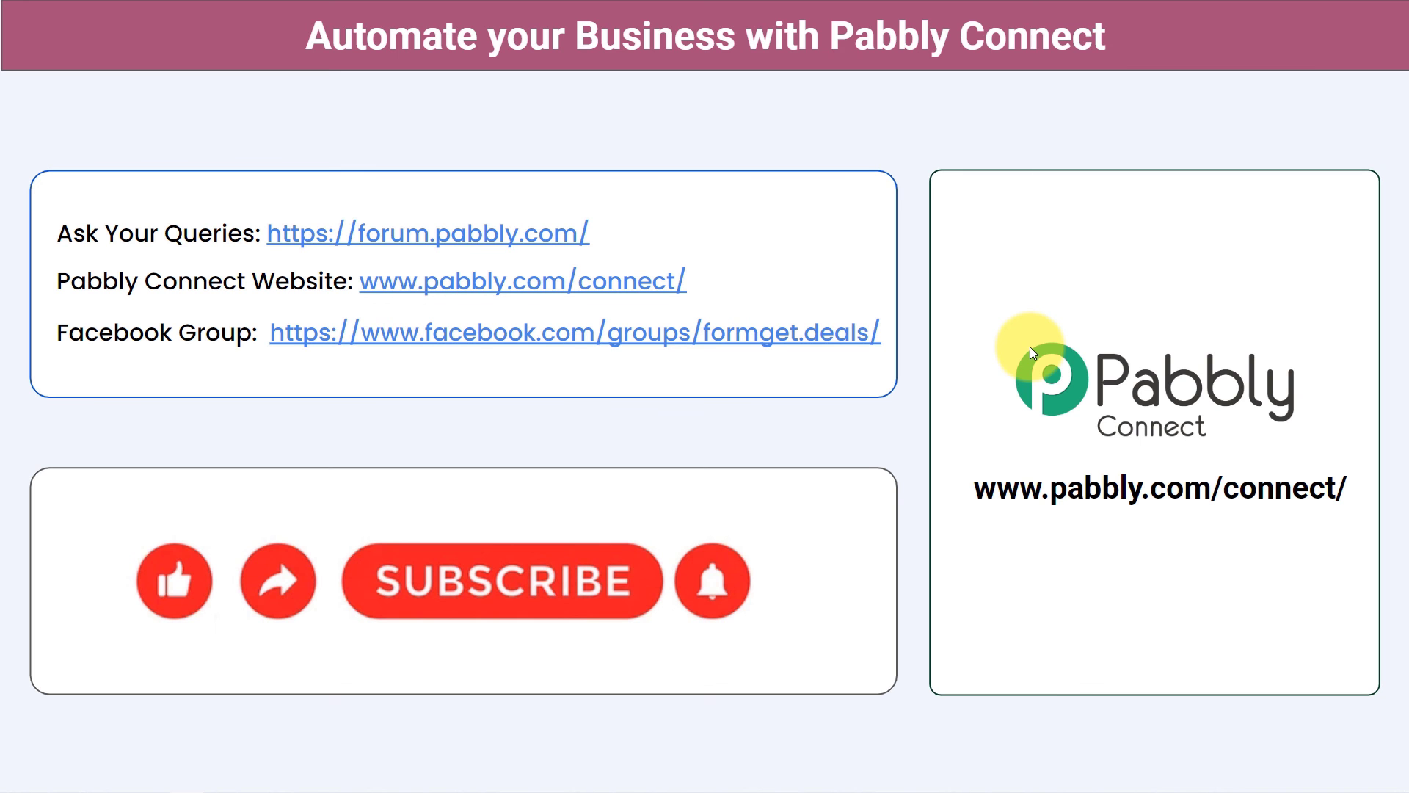